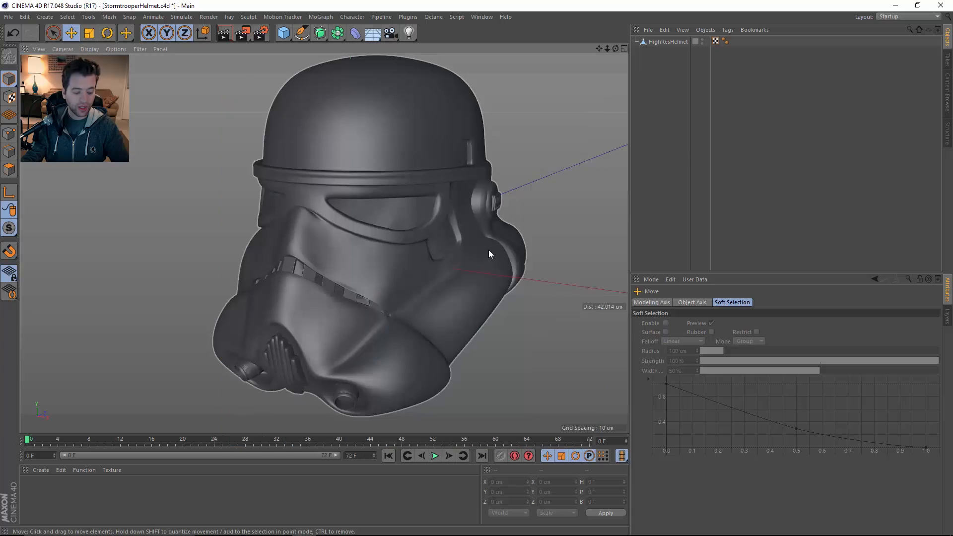
Display the helmet with Gouraud Shading (Lines) and examine its dense mesh from the front and side.
{"action": "key", "text": "n"}
{"action": "key", "text": "b"}
{"action": "scroll", "coordinate": [454, 274], "scroll_direction": "up", "scroll_amount": 2}
{"action": "mouse_move", "coordinate": [471, 275]}
{"action": "left_mouse_down", "text": "alt"}
{"action": "mouse_move", "coordinate": [439, 273]}
{"action": "mouse_move", "coordinate": [319, 195]}
{"action": "left_mouse_up", "text": "alt"}
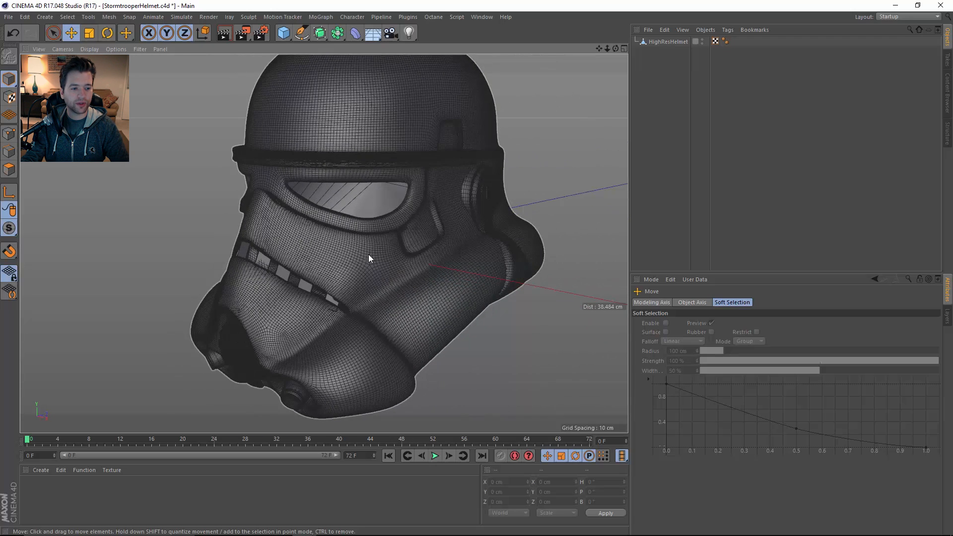
{"action": "left_click_drag", "start_coordinate": [368, 255], "coordinate": [508, 204], "text": "alt"}
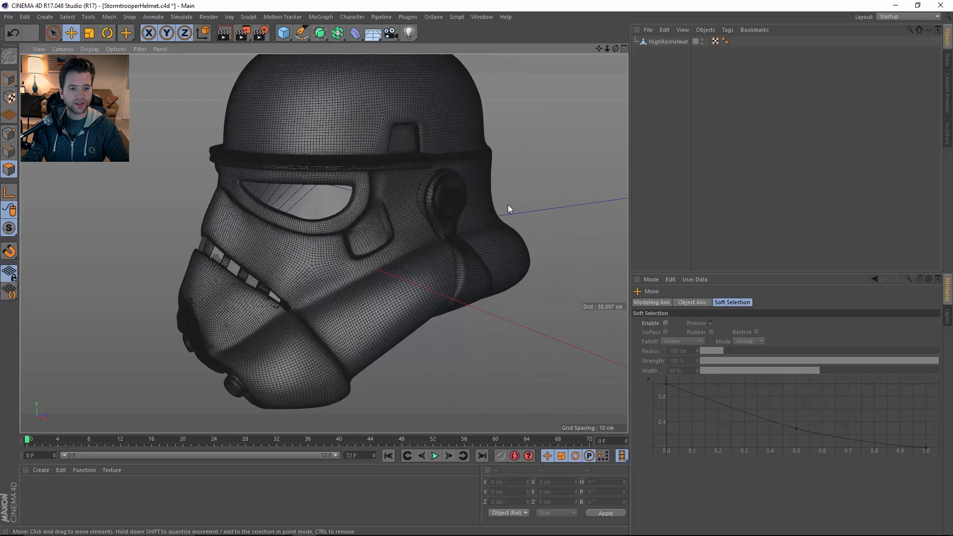
Examine HighResHelmet's polygon regions by selecting the side ear piece and the brow band, and clear the selection.
{"action": "left_click", "coordinate": [664, 41]}
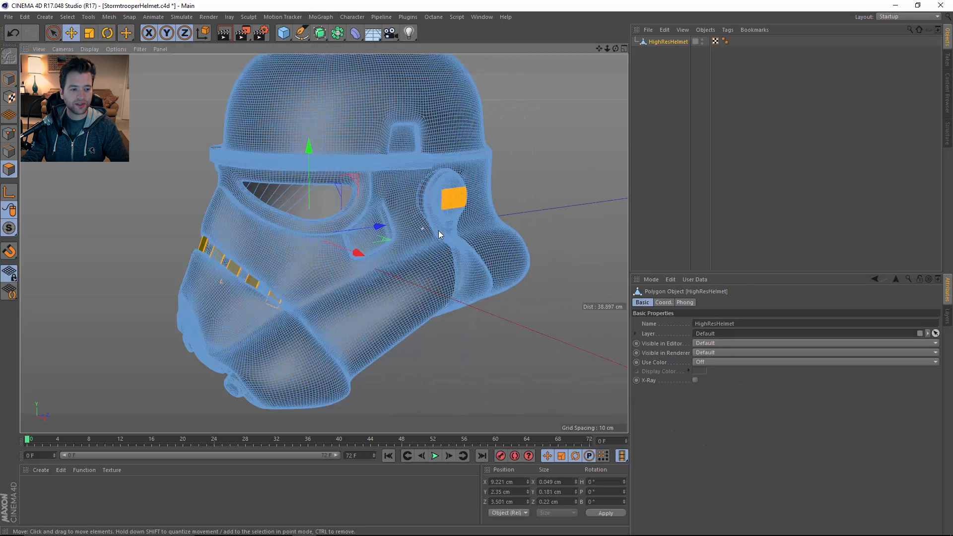
{"action": "double_click", "coordinate": [423, 229]}
{"action": "double_click", "coordinate": [448, 229]}
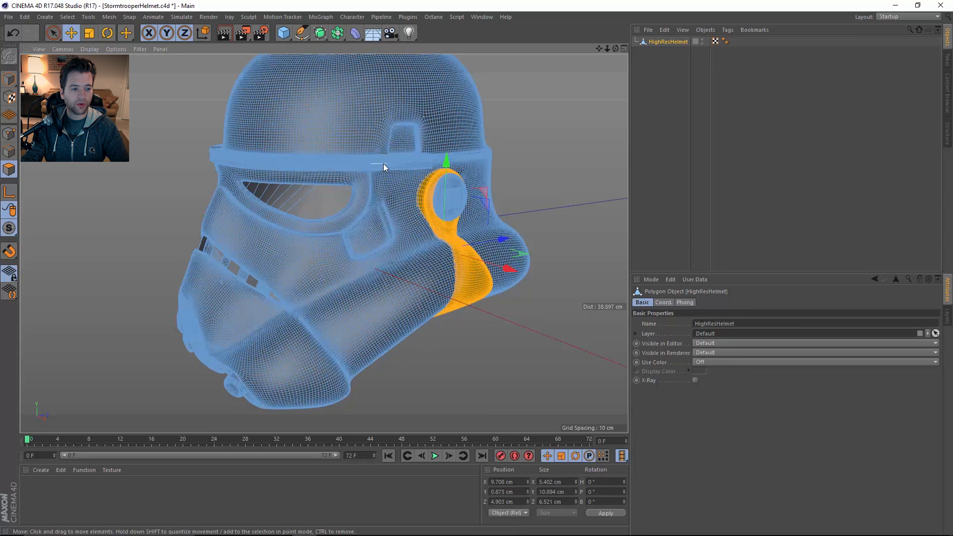
{"action": "double_click", "coordinate": [384, 163]}
{"action": "left_click", "coordinate": [552, 159]}
{"action": "key", "text": "Return"}
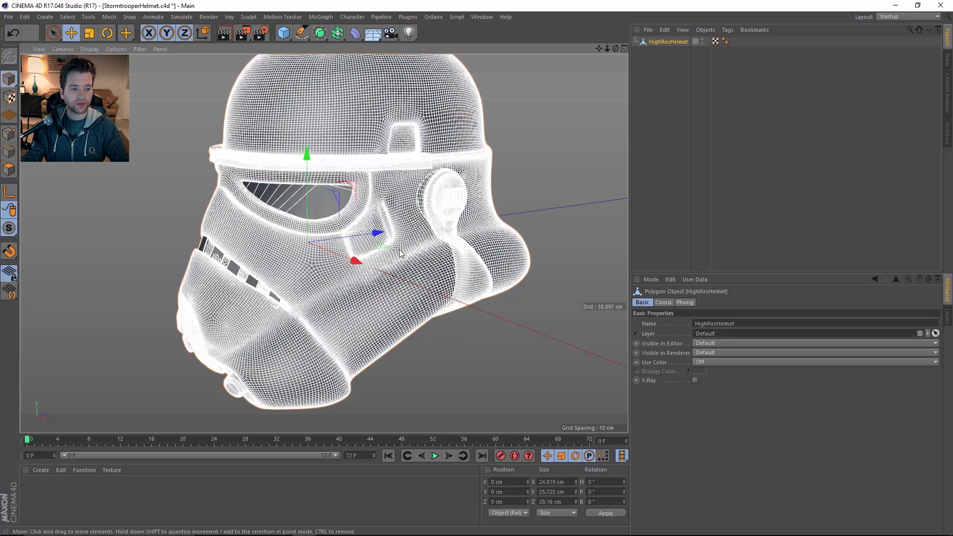
{"action": "left_click", "coordinate": [543, 208]}
{"action": "left_click_drag", "start_coordinate": [425, 245], "coordinate": [405, 241], "text": "alt"}
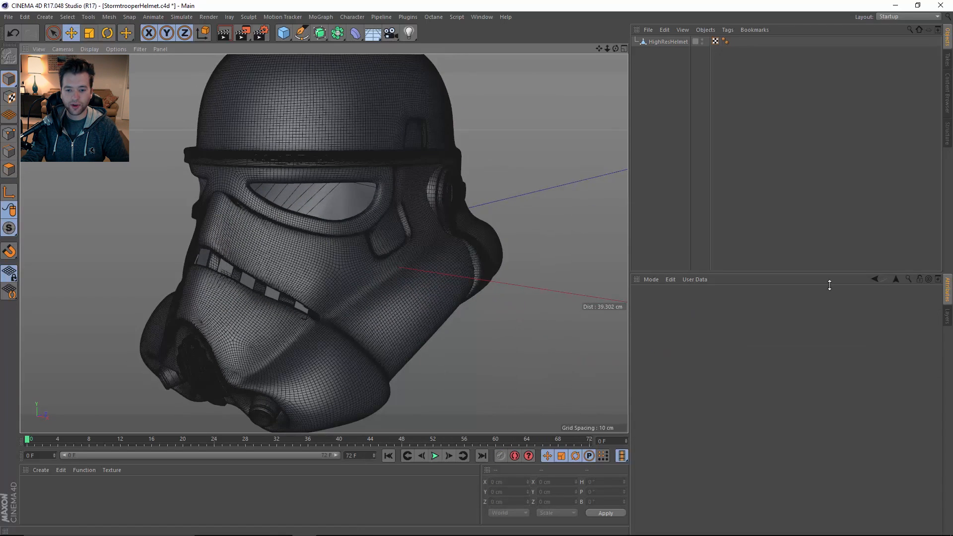
Make the Retopo layer visible in the viewport and in the object list.
{"action": "left_click", "coordinate": [947, 316]}
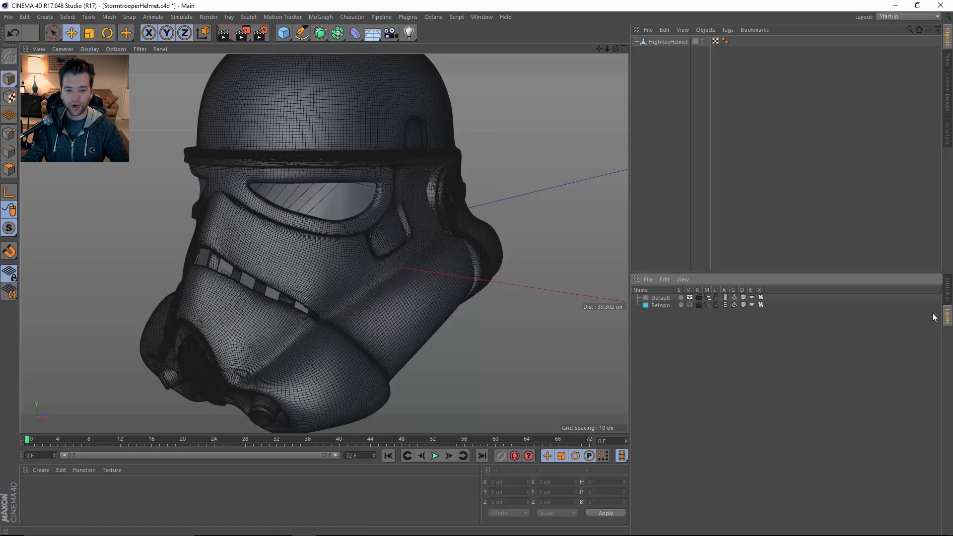
{"action": "left_click", "coordinate": [689, 305]}
{"action": "left_click", "coordinate": [708, 305]}
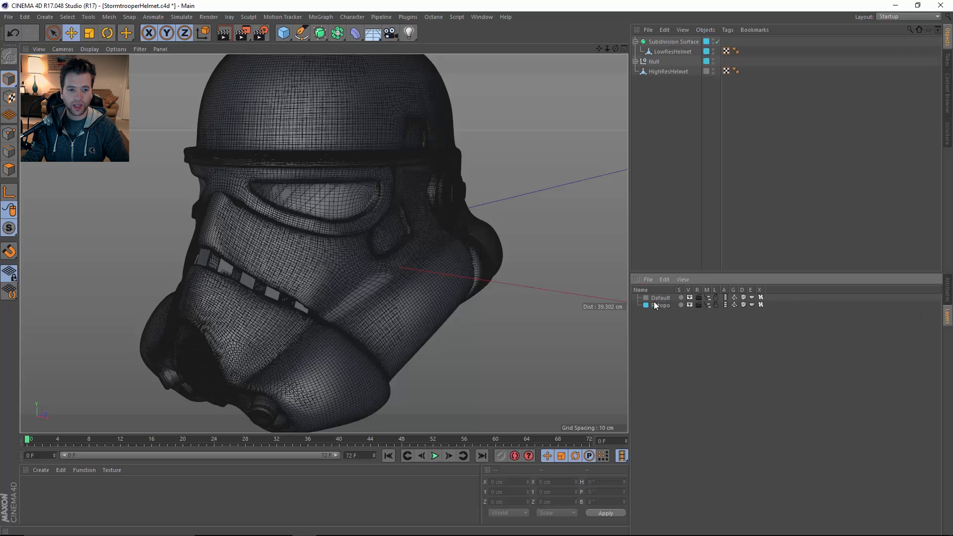
Hide HighResHelmet and disable the Subdivision Surface so only the unsmoothed low-resolution helmet is displayed.
{"action": "double_click", "coordinate": [712, 71], "text": "alt"}
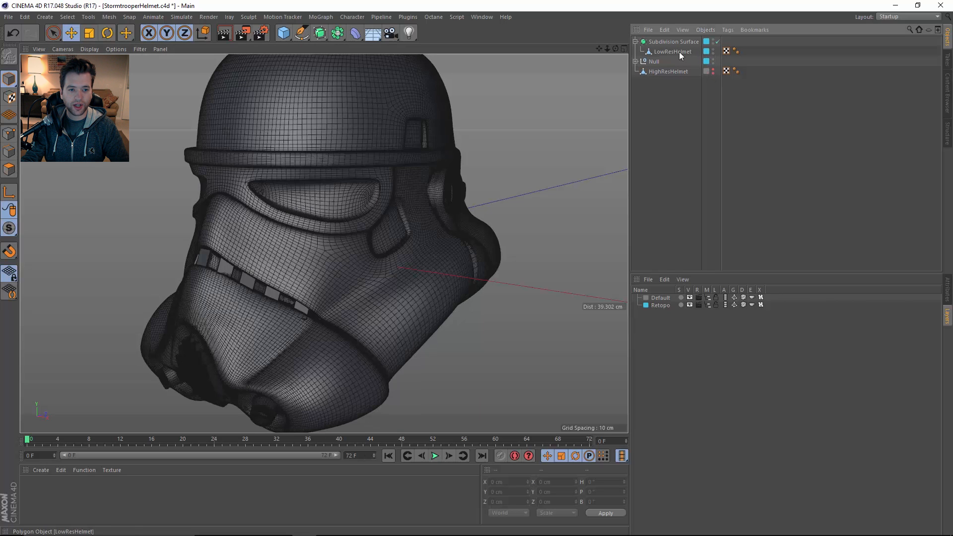
{"action": "left_click", "coordinate": [718, 41]}
{"action": "left_click_drag", "start_coordinate": [439, 216], "coordinate": [410, 268], "text": "alt"}
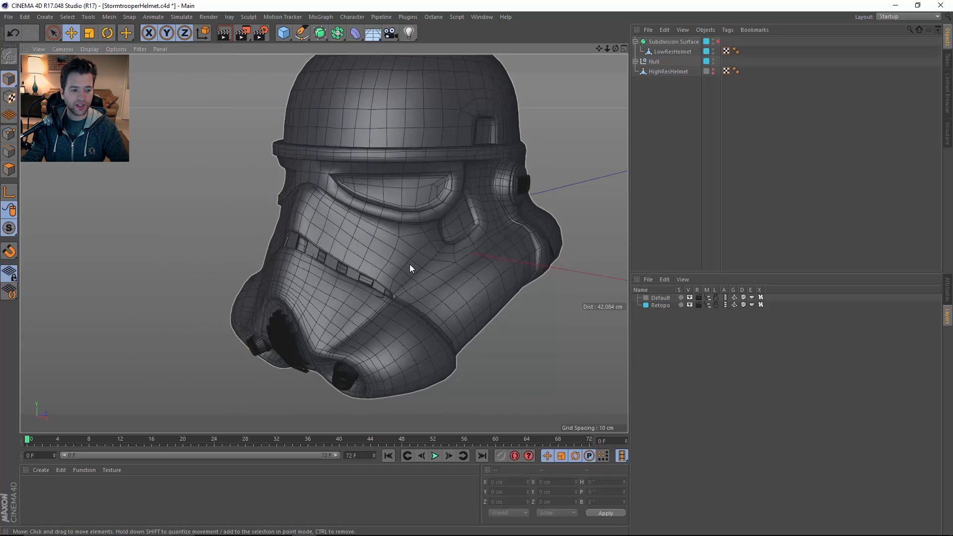
Examine LowResHelmet's polygon flow around the face and cheeks with the mesh selected and deselected.
{"action": "left_click", "coordinate": [421, 264]}
{"action": "left_click", "coordinate": [560, 205]}
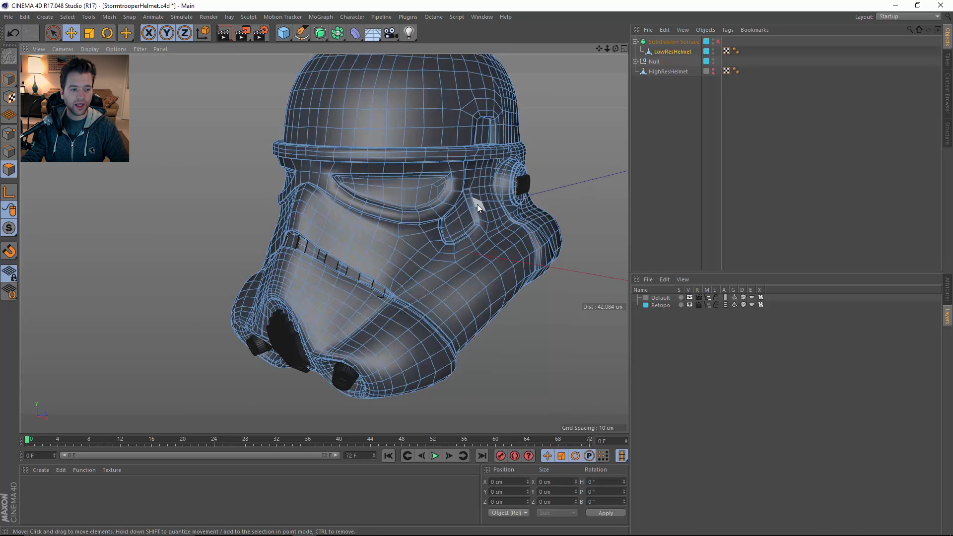
{"action": "left_click_drag", "start_coordinate": [478, 204], "coordinate": [627, 199], "text": "alt"}
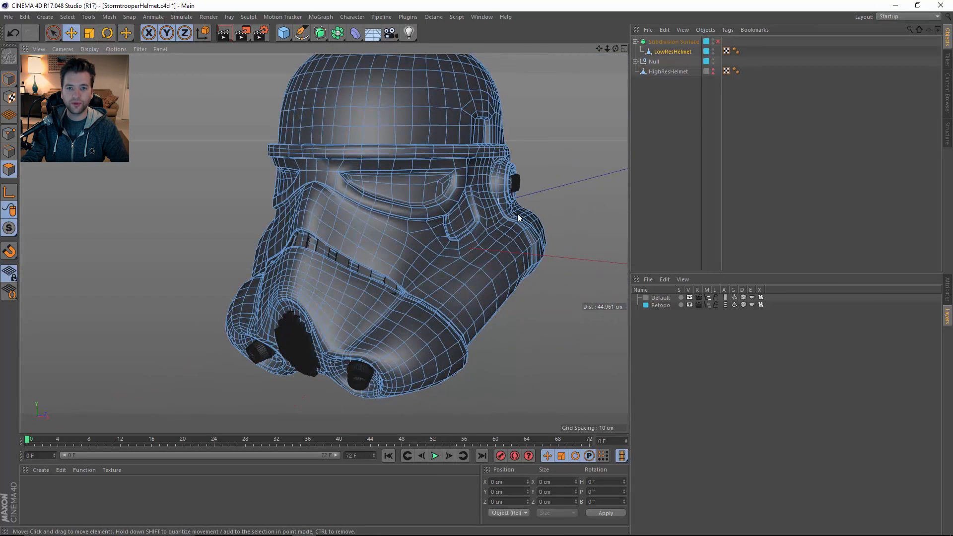
{"action": "left_click", "coordinate": [406, 282]}
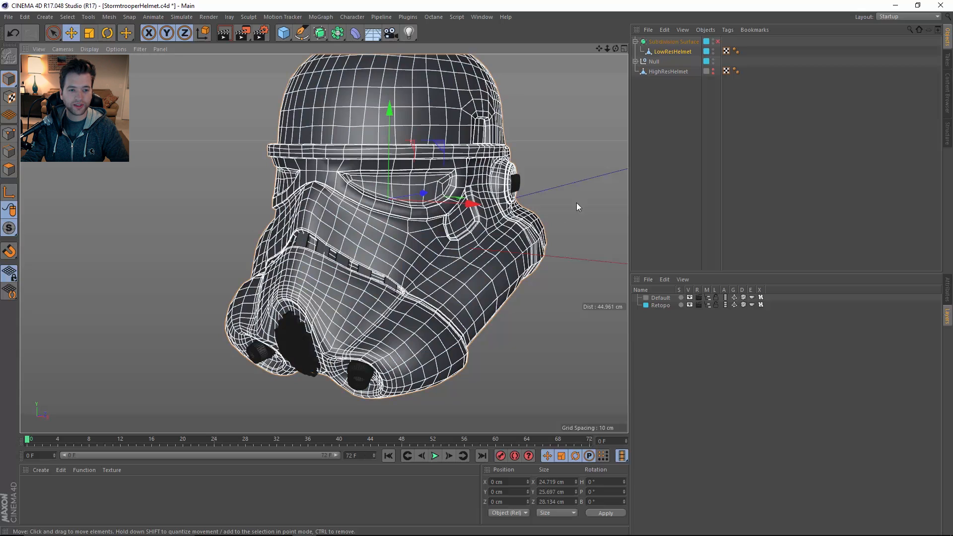
{"action": "left_click", "coordinate": [594, 168]}
{"action": "left_click_drag", "start_coordinate": [532, 191], "coordinate": [520, 217], "text": "alt"}
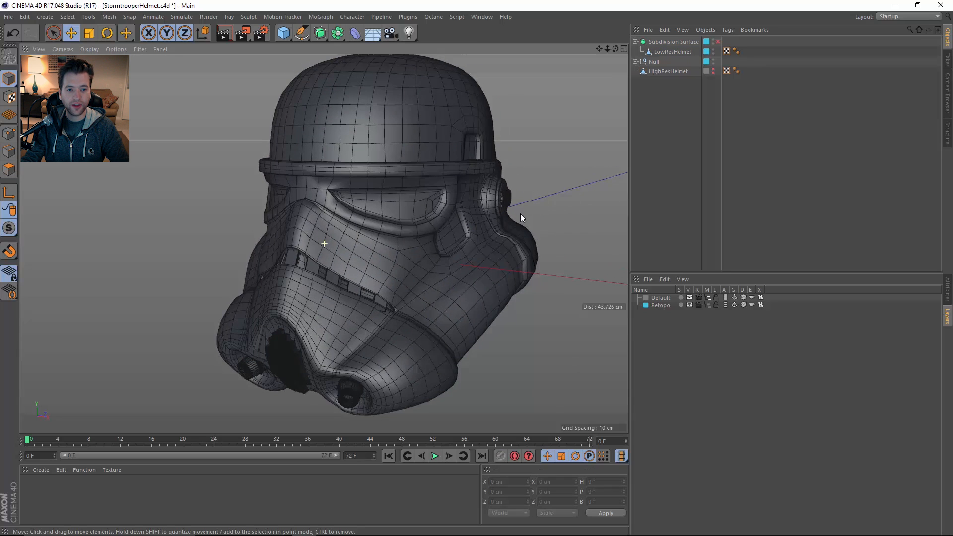
Collapse the Subdivision Surface hierarchy, hide it and the Null, and show HighResHelmet again.
{"action": "left_click", "coordinate": [636, 42]}
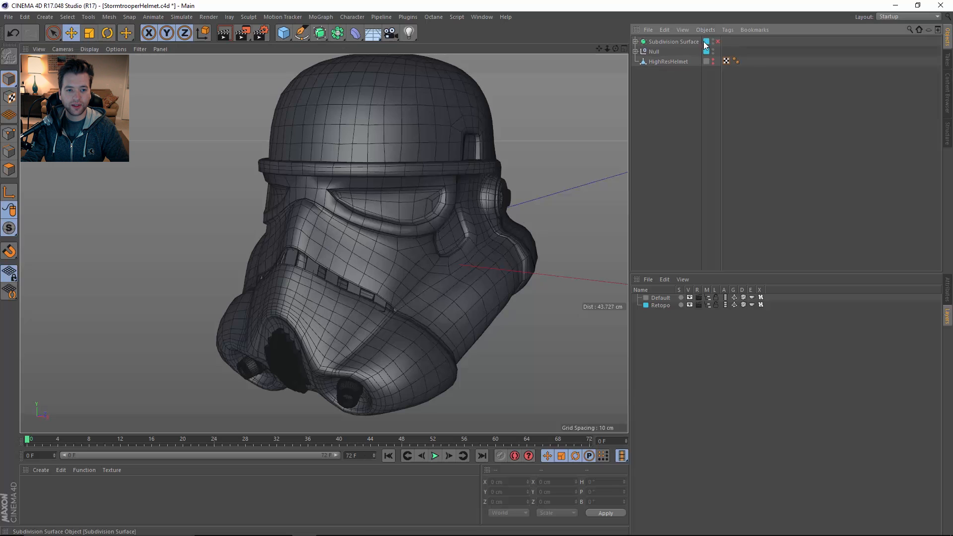
{"action": "left_click", "coordinate": [713, 59]}
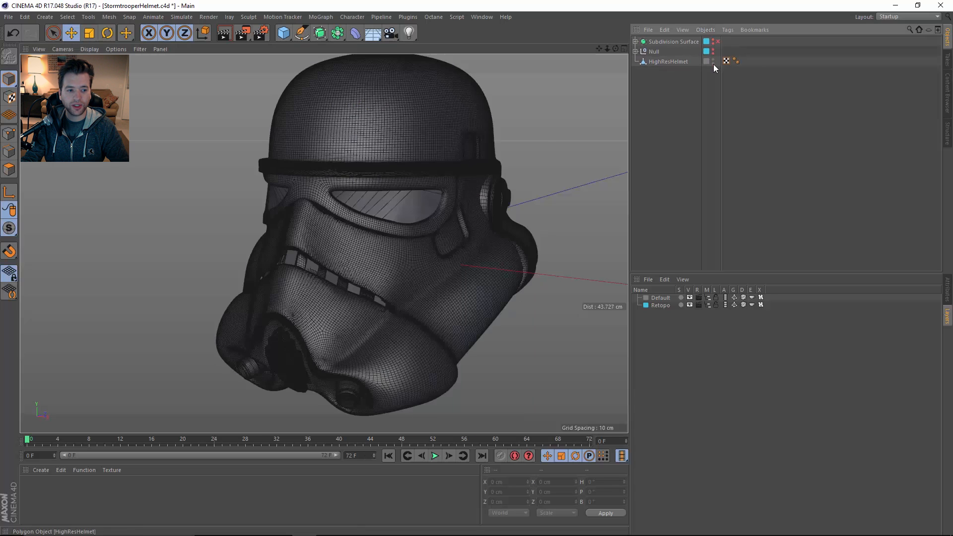
{"action": "left_click", "coordinate": [947, 290]}
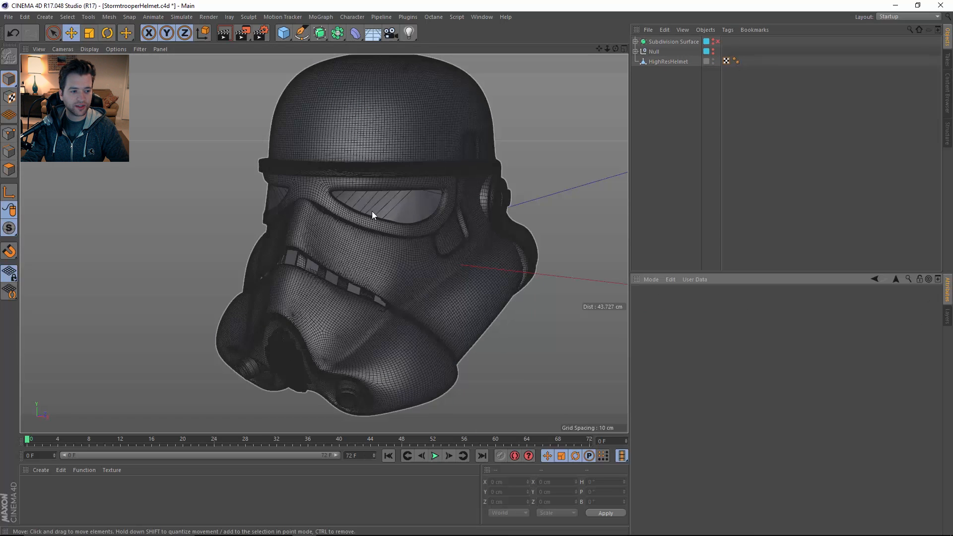
Set the viewport display to Gouraud Shading without lines and frame the helmet's dome.
{"action": "right_click_drag", "start_coordinate": [371, 212], "coordinate": [384, 216], "text": "alt"}
{"action": "key", "text": "n"}
{"action": "key", "text": "a"}
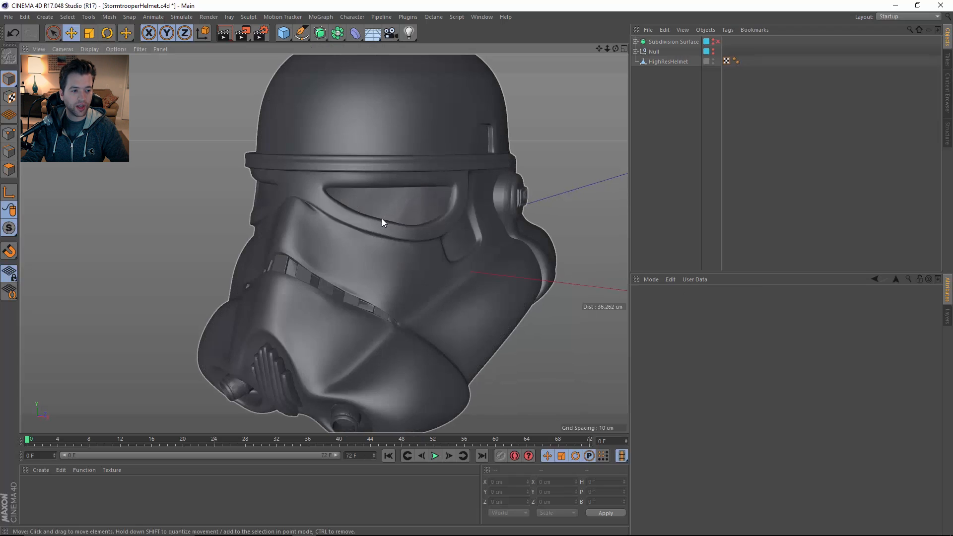
{"action": "mouse_move", "coordinate": [382, 219]}
{"action": "left_mouse_down", "text": "alt"}
{"action": "mouse_move", "coordinate": [362, 204]}
{"action": "mouse_move", "coordinate": [380, 210]}
{"action": "mouse_move", "coordinate": [275, 192]}
{"action": "left_mouse_up", "text": "alt"}
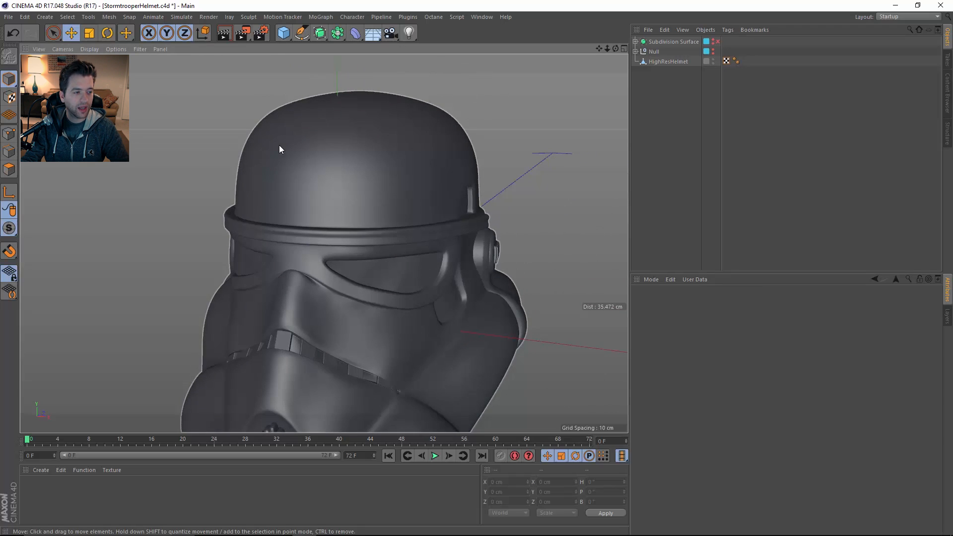
Locate the Polygon Pen among the mesh creation tools and activate it.
{"action": "left_click", "coordinate": [109, 17]}
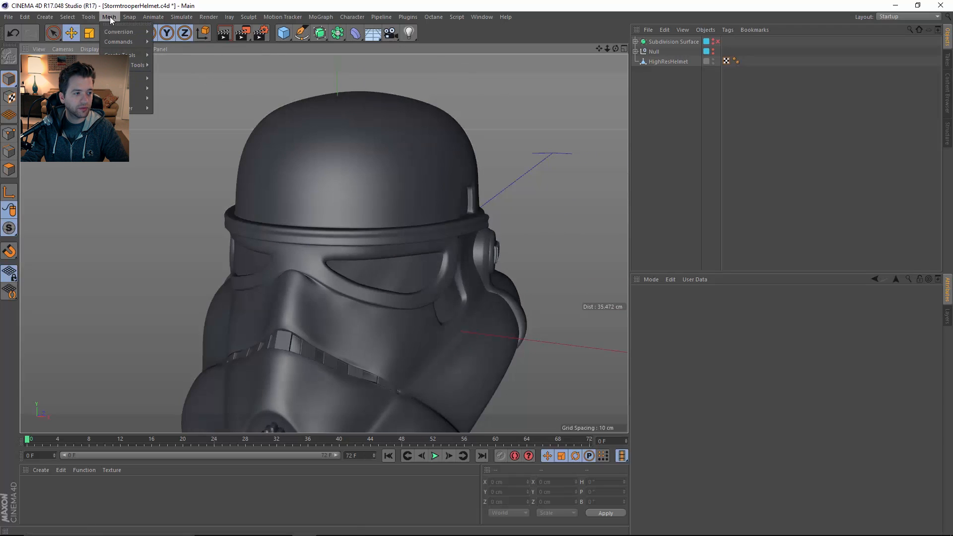
{"action": "mouse_move", "coordinate": [118, 43]}
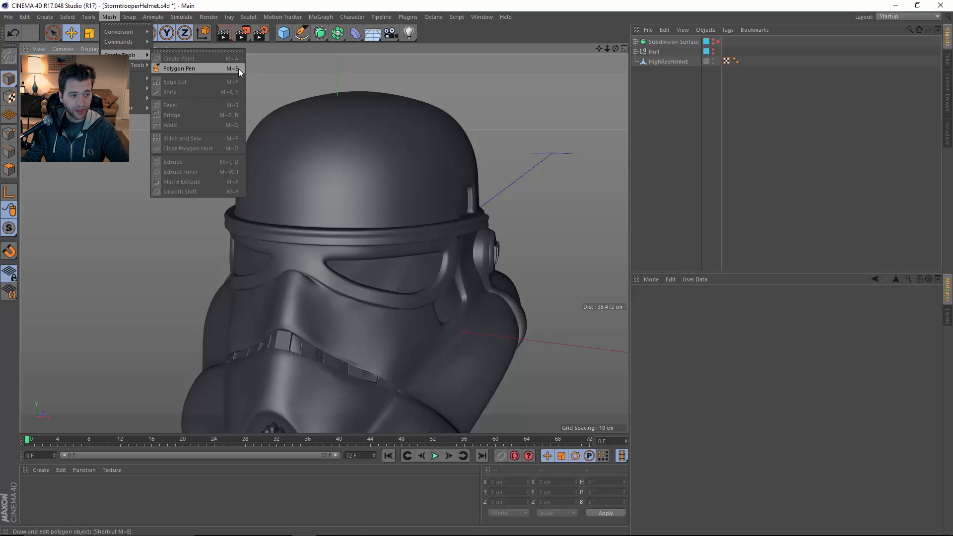
{"action": "left_click", "coordinate": [473, 37]}
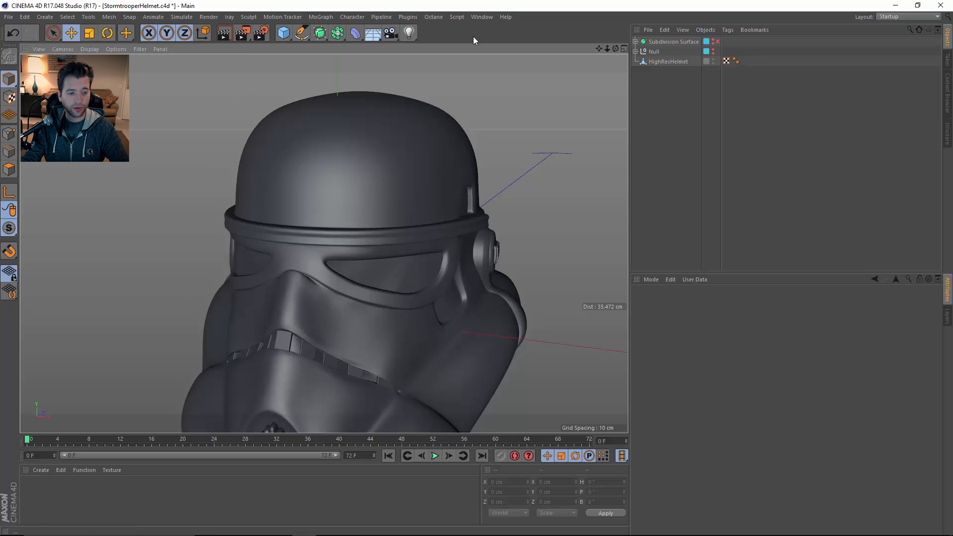
{"action": "key", "text": "m"}
{"action": "key", "text": "Escape"}
{"action": "key", "text": "m"}
{"action": "key", "text": "e"}
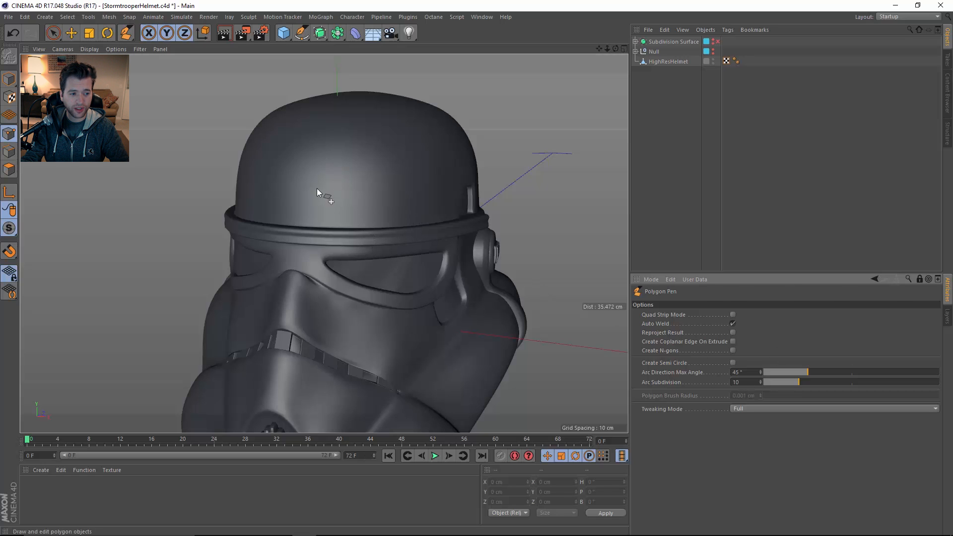
Enable Quad Strip Mode for the Polygon Pen, with the front of the helmet's dome in close view.
{"action": "left_click_drag", "start_coordinate": [317, 188], "coordinate": [397, 234], "text": "alt"}
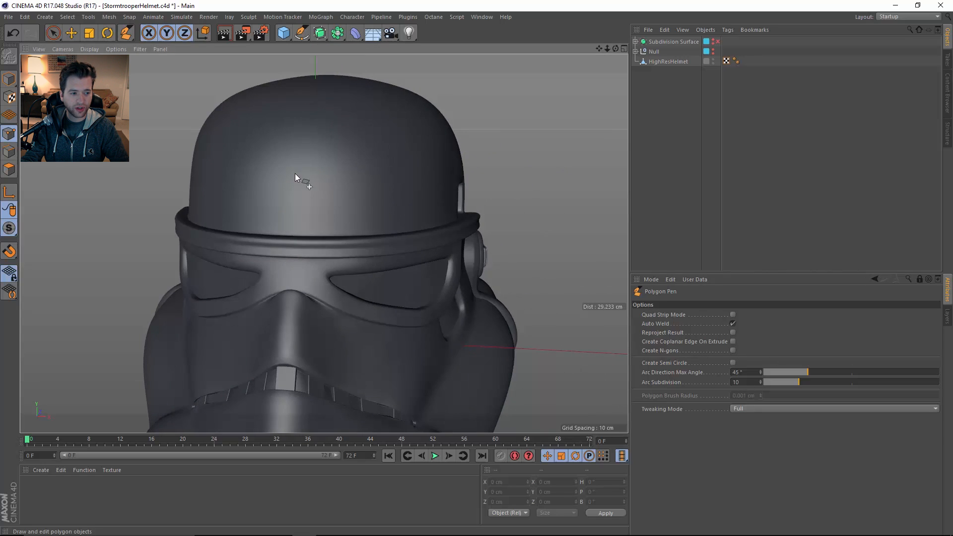
{"action": "scroll", "coordinate": [295, 176], "scroll_direction": "up", "scroll_amount": 3}
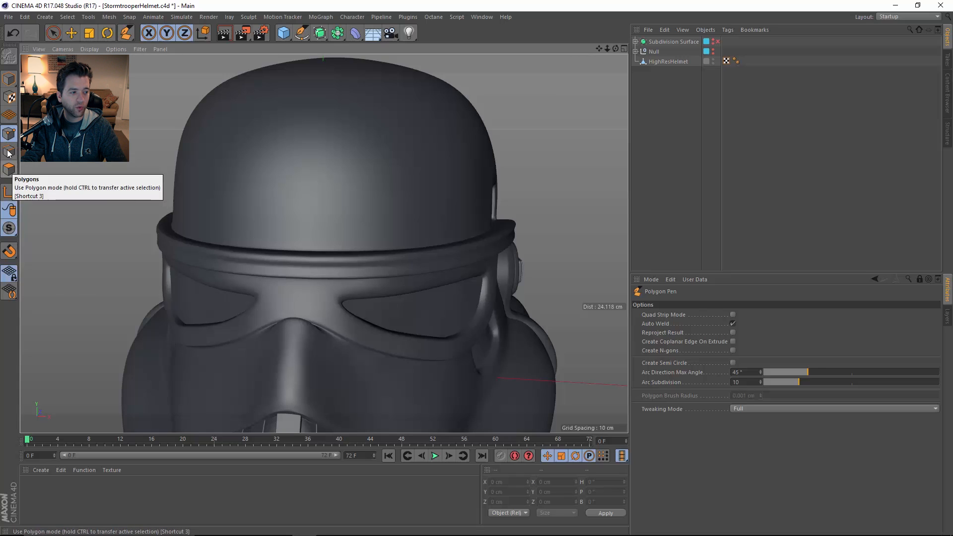
{"action": "left_click", "coordinate": [733, 315]}
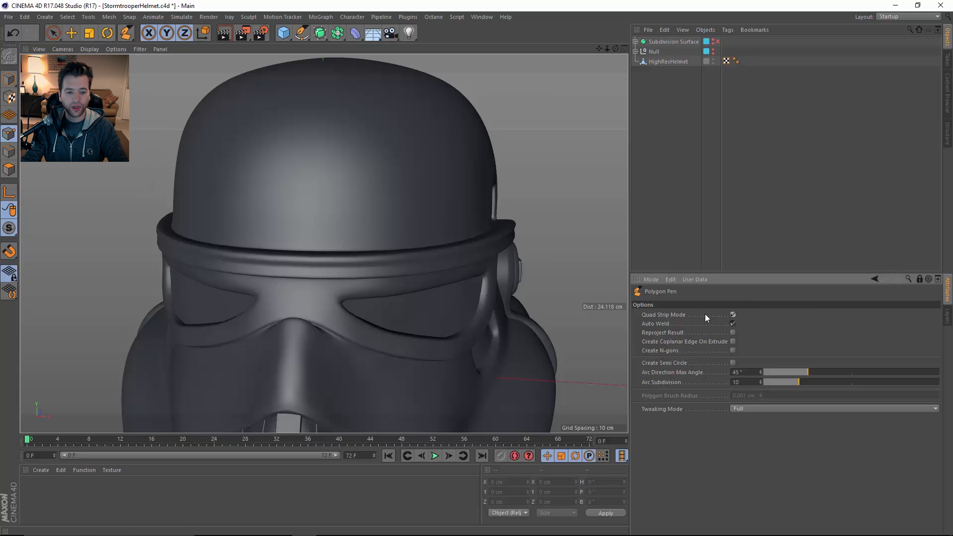
{"action": "scroll", "coordinate": [341, 196], "scroll_direction": "up", "scroll_amount": 5}
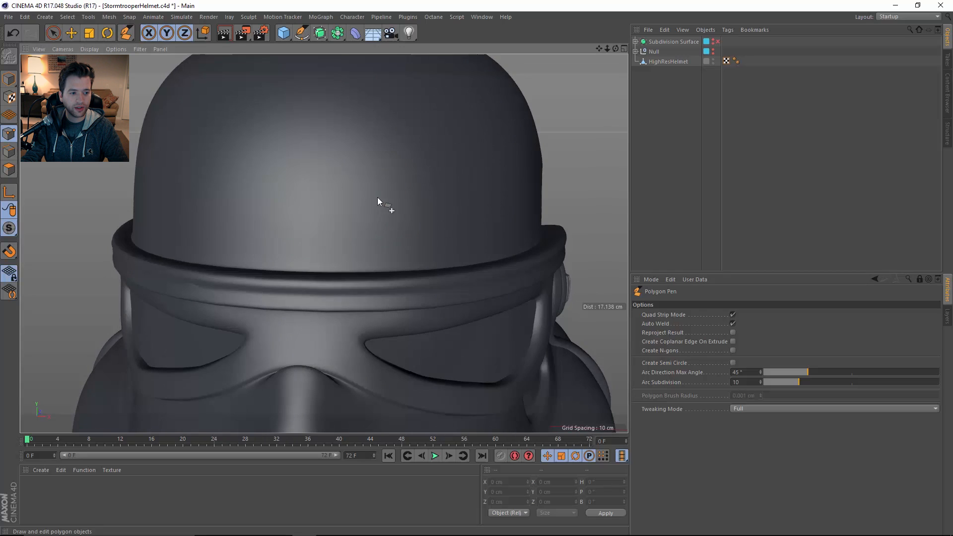
Try to draw polygons on the helmet's forehead without snapping, and check their depth in Lines display.
{"action": "left_click", "coordinate": [319, 239]}
{"action": "left_click_drag", "start_coordinate": [408, 204], "coordinate": [390, 193], "text": "alt"}
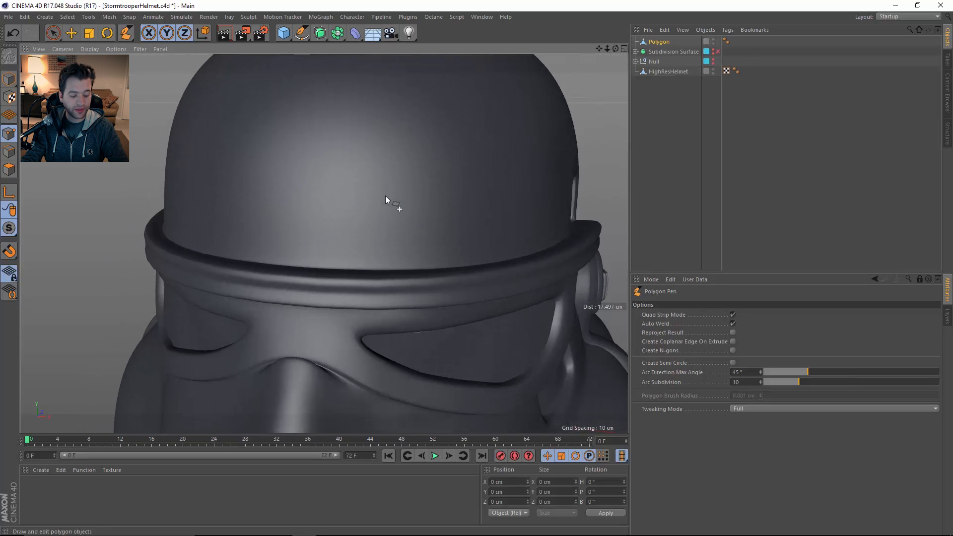
{"action": "key", "text": "n"}
{"action": "key", "text": "g"}
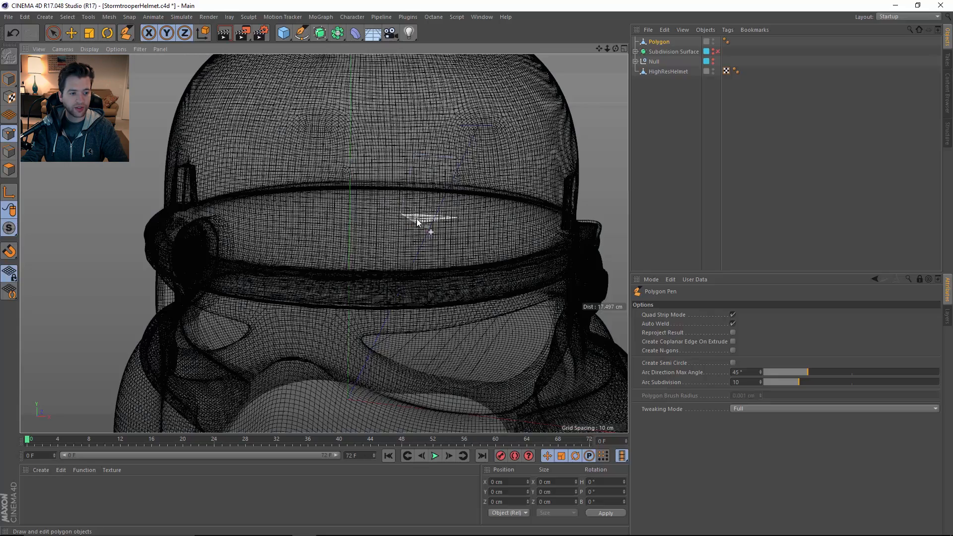
{"action": "right_click_drag", "start_coordinate": [441, 200], "coordinate": [475, 204], "text": "alt"}
{"action": "left_click_drag", "start_coordinate": [474, 204], "coordinate": [495, 206], "text": "alt"}
{"action": "left_click", "coordinate": [309, 144]}
{"action": "left_click", "coordinate": [265, 142]}
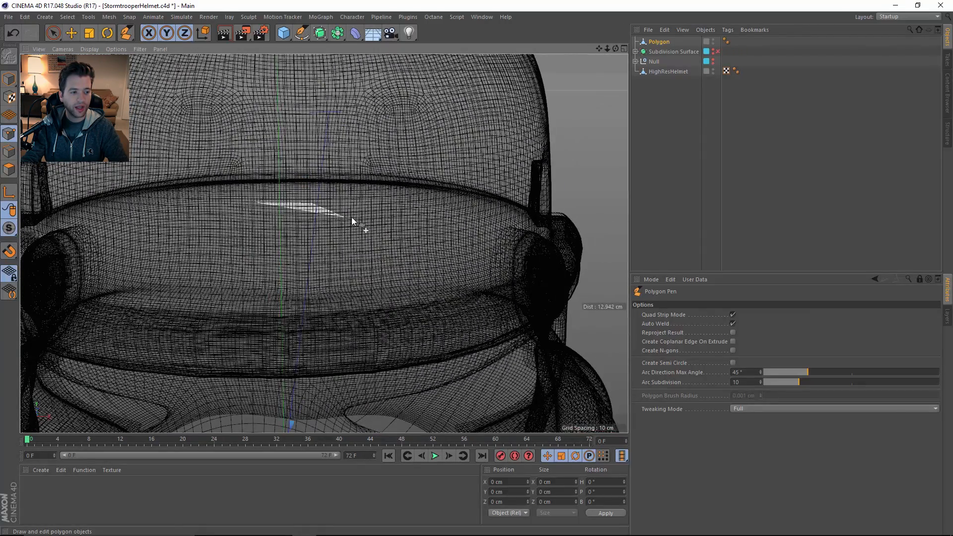
Return the viewport to Gouraud Shading and frame the front of the helmet.
{"action": "scroll", "coordinate": [355, 216], "scroll_direction": "down", "scroll_amount": 5}
{"action": "left_click_drag", "start_coordinate": [356, 219], "coordinate": [324, 218], "text": "alt"}
{"action": "key", "text": "n"}
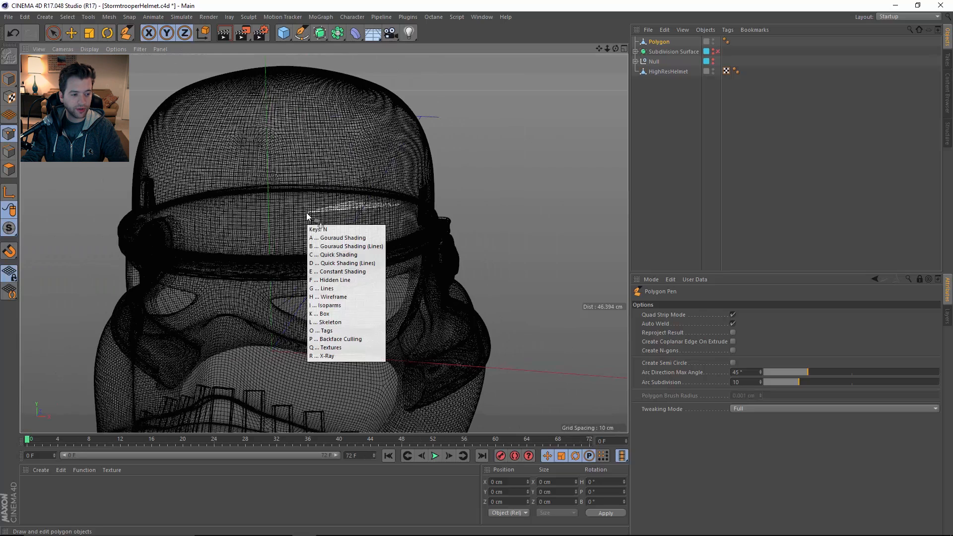
{"action": "key", "text": "a"}
{"action": "left_click_drag", "start_coordinate": [271, 199], "coordinate": [420, 189], "text": "alt"}
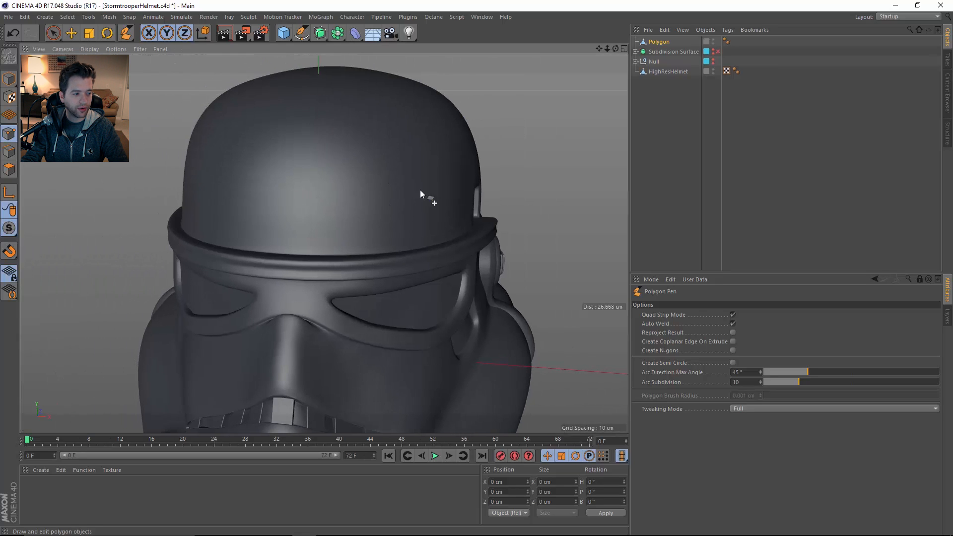
Enable snapping with Auto Snapping and Polygon Snap, and draw a quad on the front of the dome above the brow band.
{"action": "left_click", "coordinate": [11, 254]}
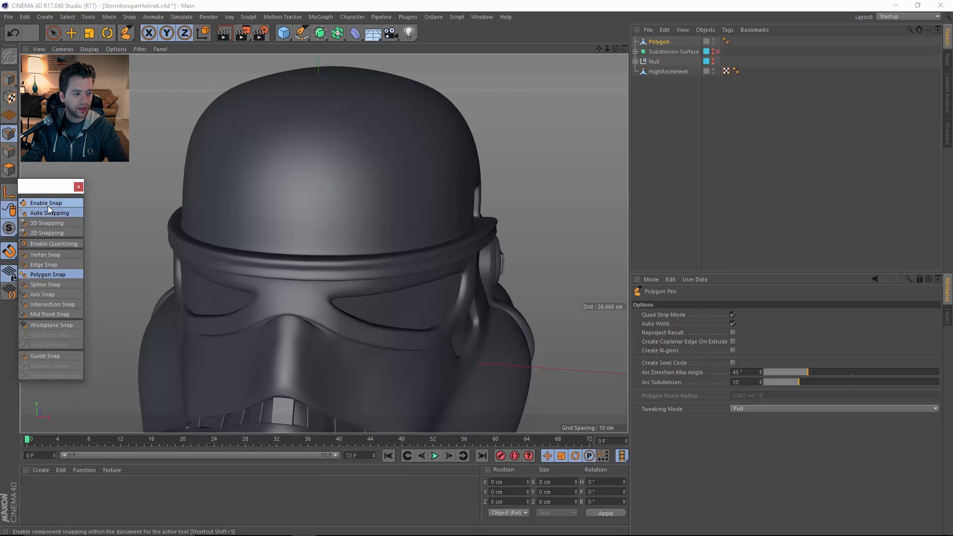
{"action": "left_click", "coordinate": [79, 188]}
{"action": "scroll", "coordinate": [312, 210], "scroll_direction": "up", "scroll_amount": 3}
{"action": "left_click", "coordinate": [323, 202]}
{"action": "left_click", "coordinate": [376, 201]}
{"action": "left_click", "coordinate": [370, 233]}
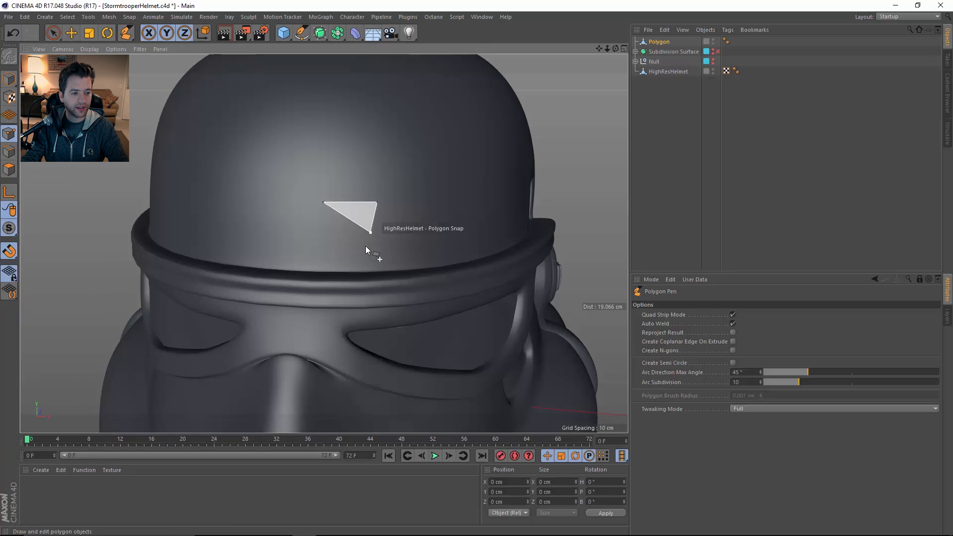
{"action": "left_click", "coordinate": [376, 252]}
{"action": "left_click", "coordinate": [316, 252]}
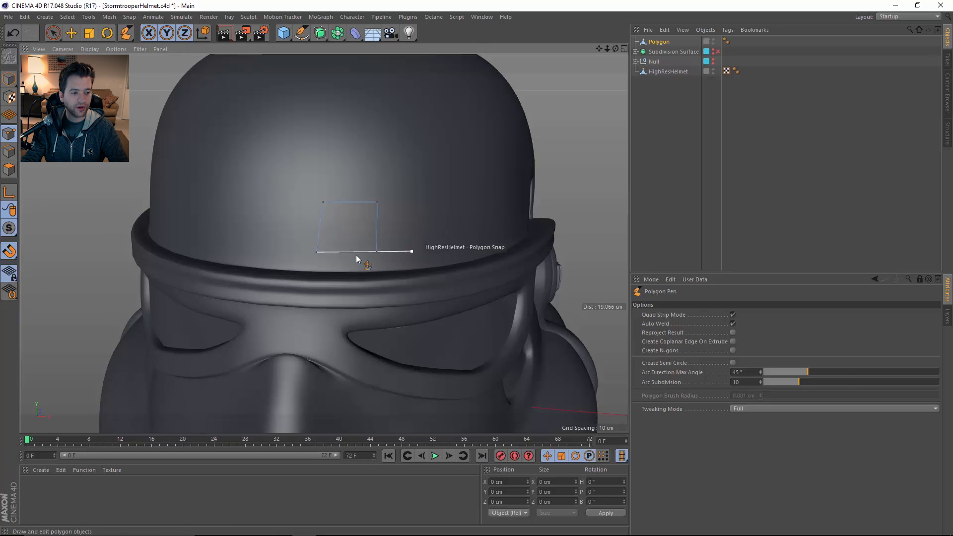
Restart the Polygon Pen to end the current quad strip, and examine how the quad lies on the dome from the side.
{"action": "left_click_drag", "start_coordinate": [372, 233], "coordinate": [350, 231], "text": "alt"}
{"action": "key", "text": "e"}
{"action": "key", "text": "m"}
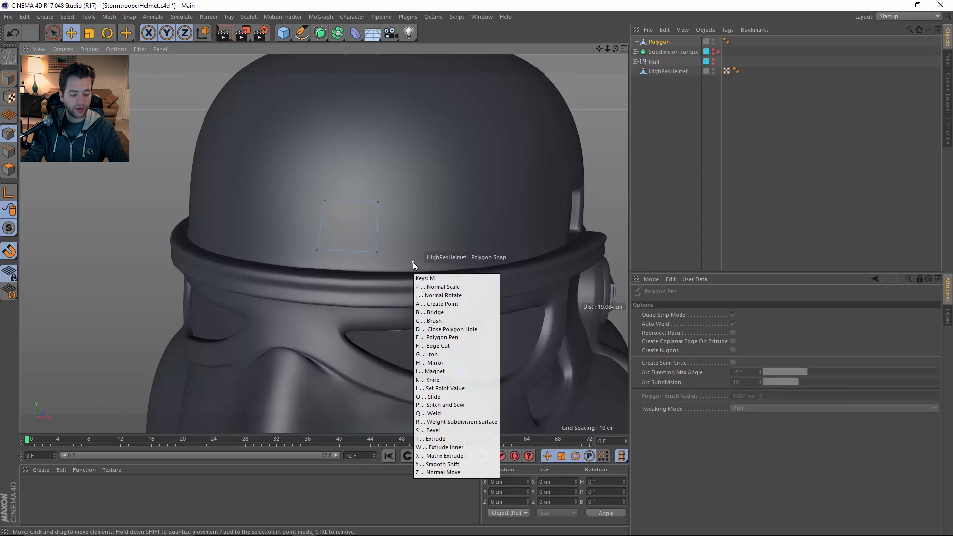
{"action": "key", "text": "e"}
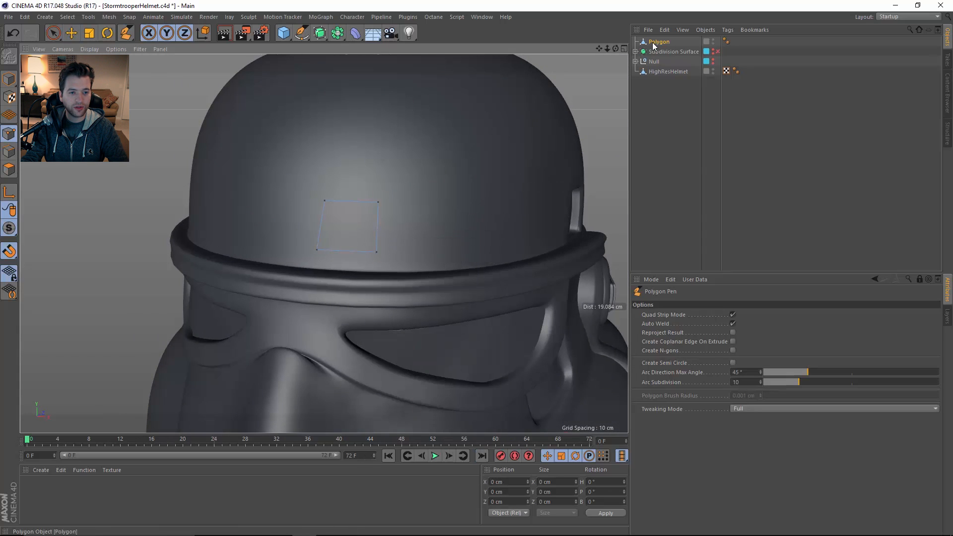
{"action": "scroll", "coordinate": [402, 213], "scroll_direction": "up", "scroll_amount": 4}
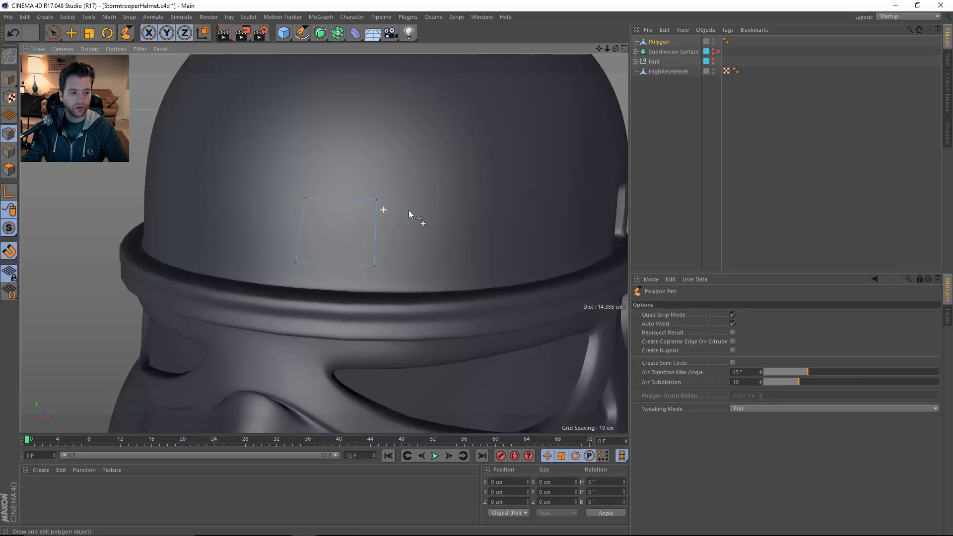
{"action": "left_click_drag", "start_coordinate": [396, 215], "coordinate": [386, 217], "text": "alt"}
{"action": "scroll", "coordinate": [453, 219], "scroll_direction": "down", "scroll_amount": 3}
{"action": "middle_click_drag", "start_coordinate": [442, 218], "coordinate": [351, 238], "text": "alt"}
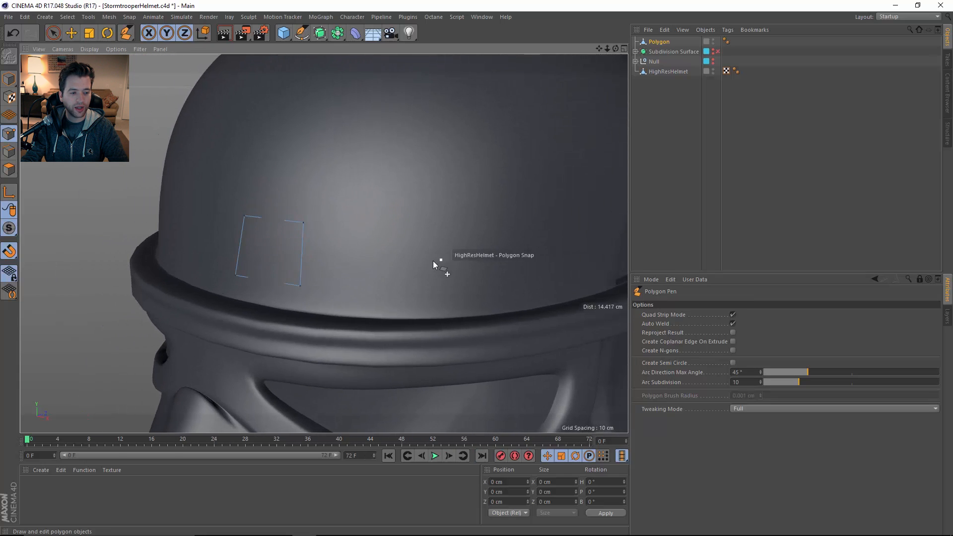
{"action": "left_click_drag", "start_coordinate": [435, 264], "coordinate": [373, 259], "text": "alt"}
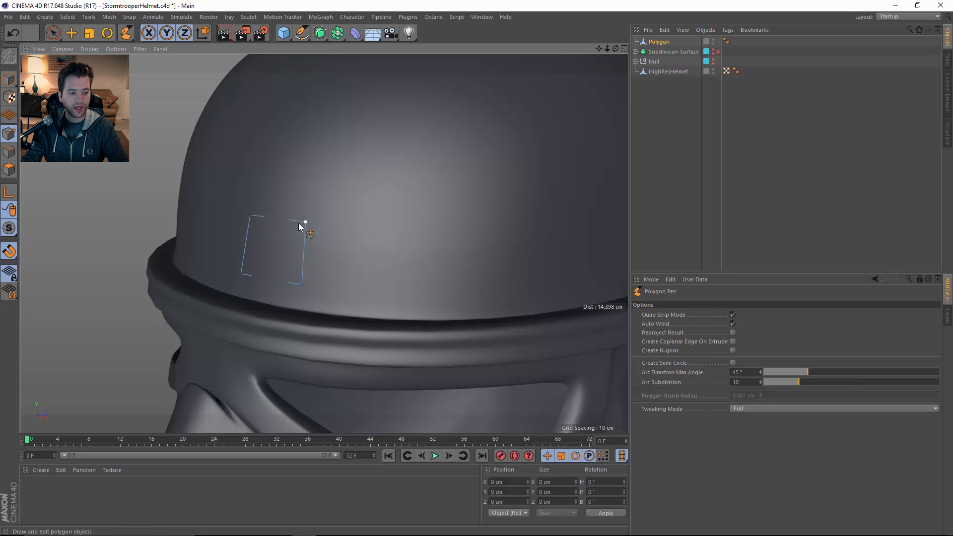
{"action": "left_click_drag", "start_coordinate": [251, 251], "coordinate": [321, 236], "text": "alt"}
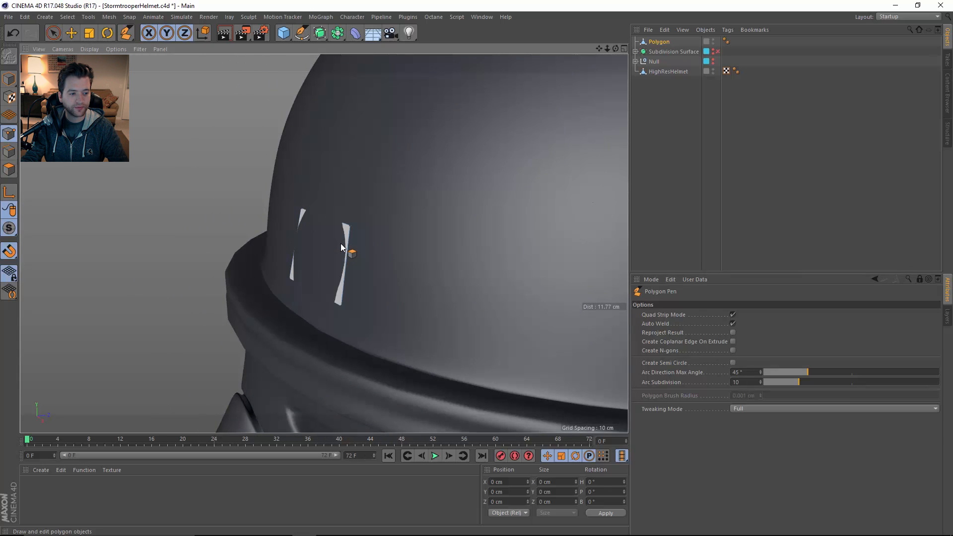
Try twice to extrude the quad on the front of the dome, and undo both extrusions.
{"action": "left_click_drag", "start_coordinate": [328, 251], "coordinate": [210, 236], "text": "ctrl"}
{"action": "key", "text": "ctrl+z"}
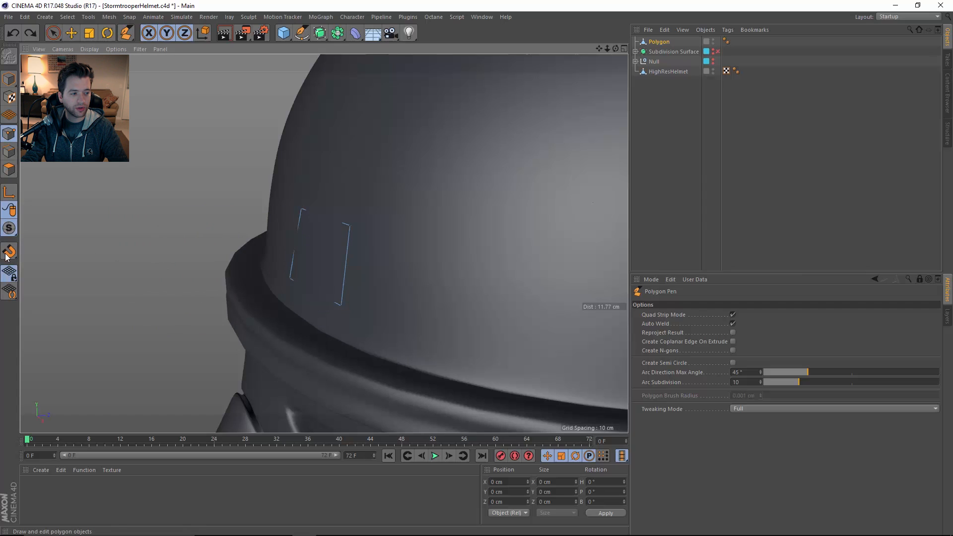
{"action": "left_click_drag", "start_coordinate": [324, 246], "coordinate": [224, 268], "text": "ctrl"}
{"action": "key", "text": "ctrl+z"}
Extrude the quad's open edges with the Polygon Pen to build a two-row patch of snapped quads across the front of the dome.
{"action": "mouse_move", "coordinate": [335, 263]}
{"action": "left_mouse_down", "text": "alt"}
{"action": "mouse_move", "coordinate": [360, 249]}
{"action": "mouse_move", "coordinate": [431, 253]}
{"action": "left_mouse_up", "text": "alt"}
{"action": "left_click_drag", "start_coordinate": [381, 228], "coordinate": [387, 175], "text": "ctrl"}
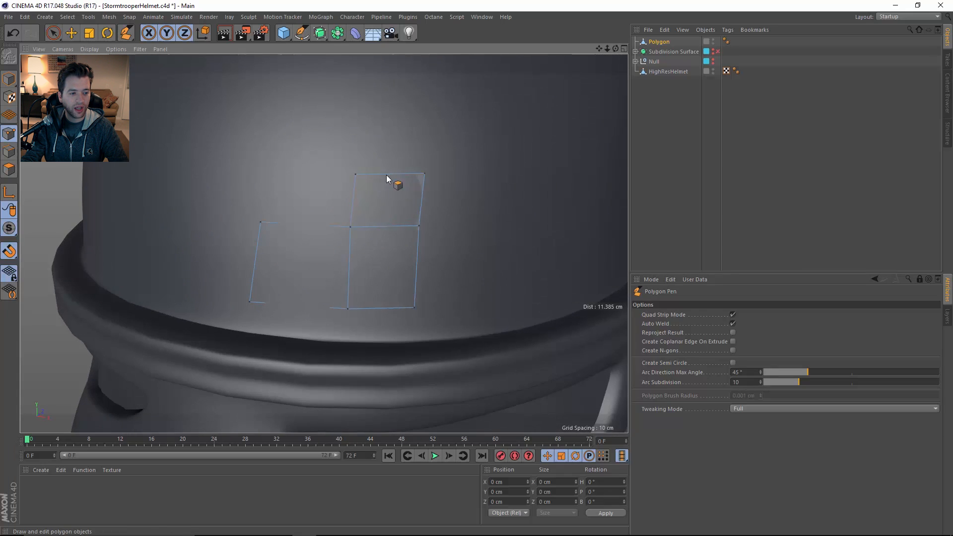
{"action": "left_click_drag", "start_coordinate": [324, 222], "coordinate": [331, 172], "text": "ctrl"}
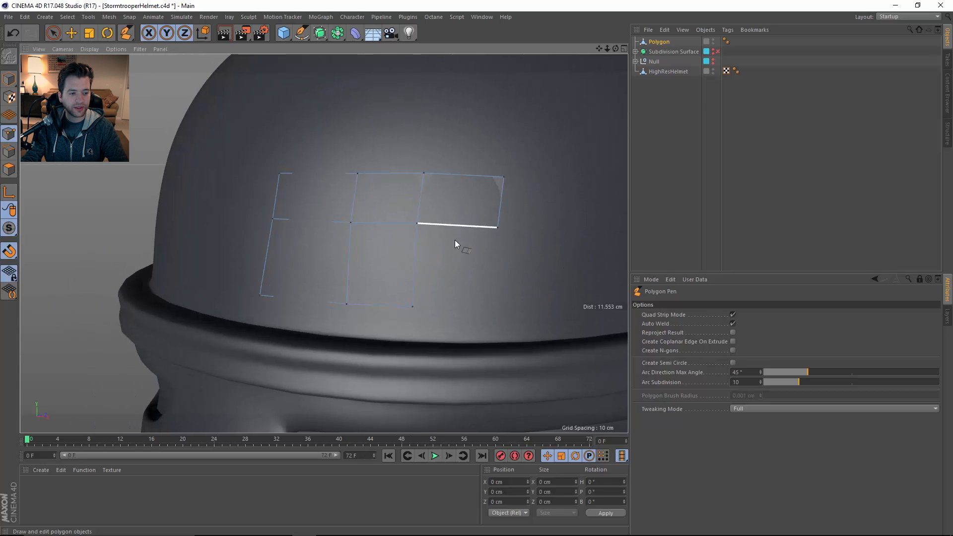
{"action": "left_click_drag", "start_coordinate": [453, 228], "coordinate": [382, 254], "text": "ctrl"}
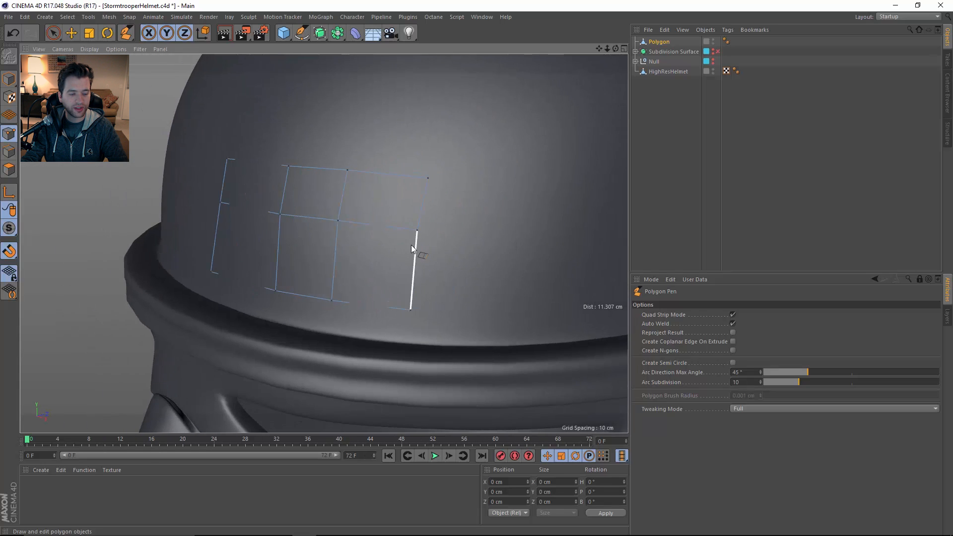
{"action": "left_click_drag", "start_coordinate": [440, 246], "coordinate": [497, 247], "text": "ctrl"}
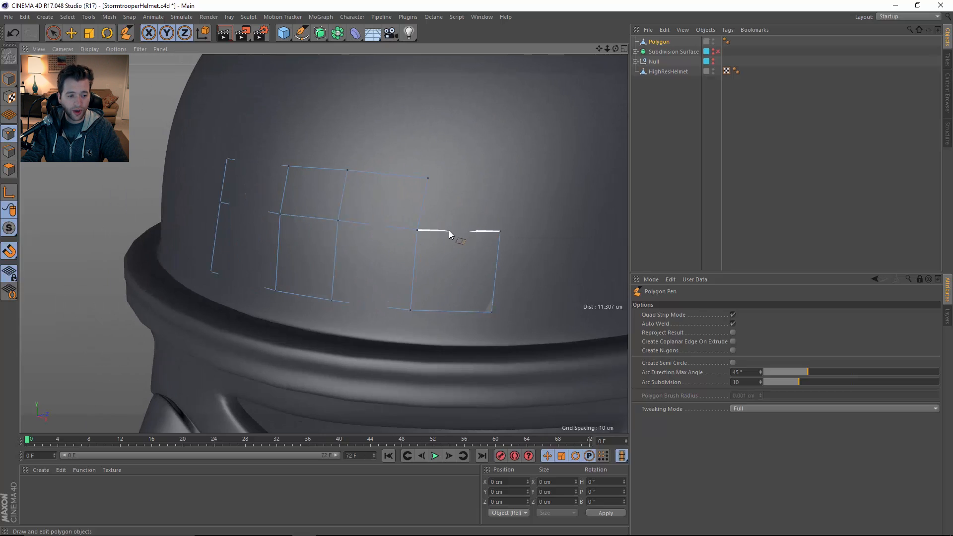
{"action": "left_click_drag", "start_coordinate": [442, 234], "coordinate": [452, 177], "text": "ctrl"}
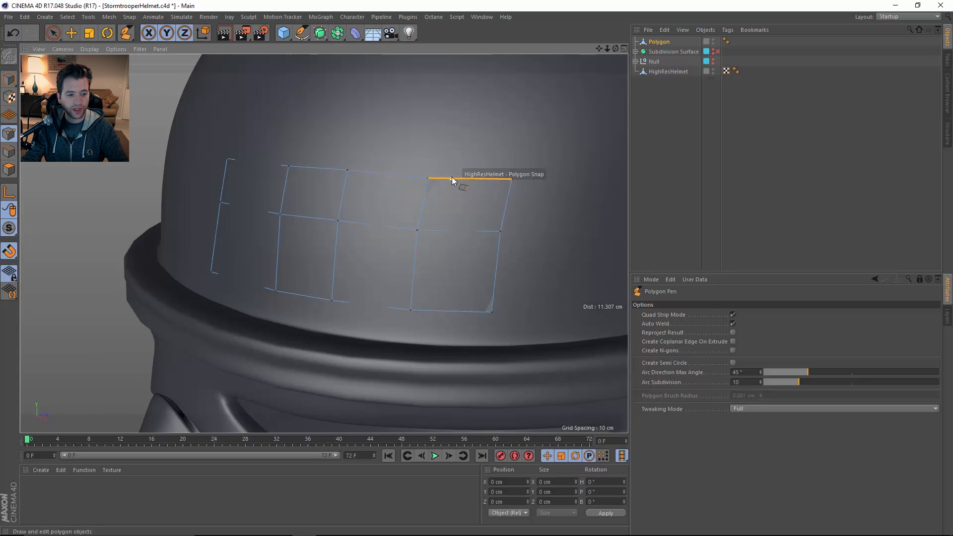
Extend the patch towards the helmet's side with one more column of two quads extruded from its outer edges.
{"action": "left_click", "coordinate": [733, 324]}
{"action": "middle_click_drag", "start_coordinate": [523, 276], "coordinate": [398, 260], "text": "alt"}
{"action": "left_click_drag", "start_coordinate": [383, 189], "coordinate": [493, 193], "text": "ctrl"}
{"action": "left_click_drag", "start_coordinate": [419, 216], "coordinate": [420, 299], "text": "ctrl"}
{"action": "key", "text": "ctrl+z"}
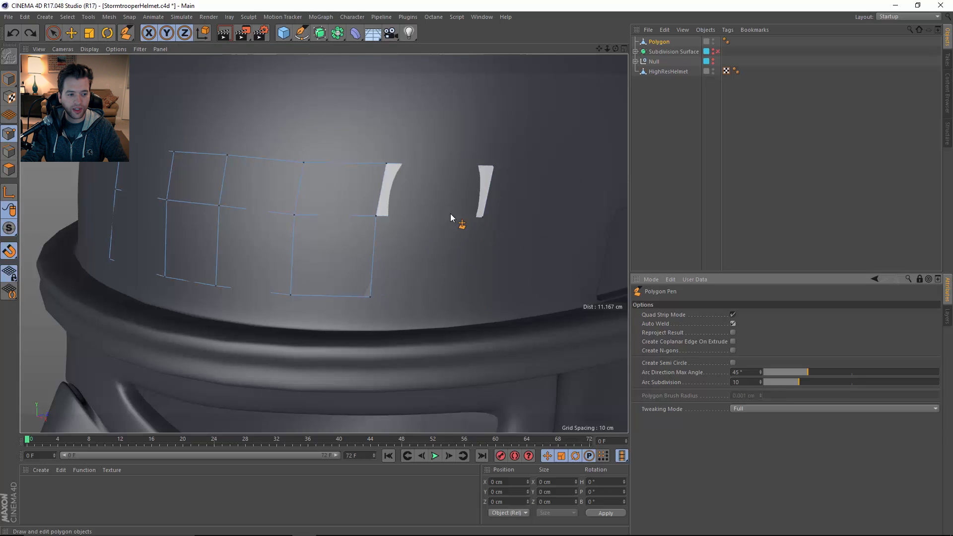
{"action": "left_click_drag", "start_coordinate": [425, 222], "coordinate": [417, 302], "text": "ctrl"}
{"action": "mouse_move", "coordinate": [486, 268]}
{"action": "left_mouse_down", "text": "alt"}
{"action": "mouse_move", "coordinate": [506, 275]}
{"action": "mouse_move", "coordinate": [474, 269]}
{"action": "left_mouse_up", "text": "alt"}
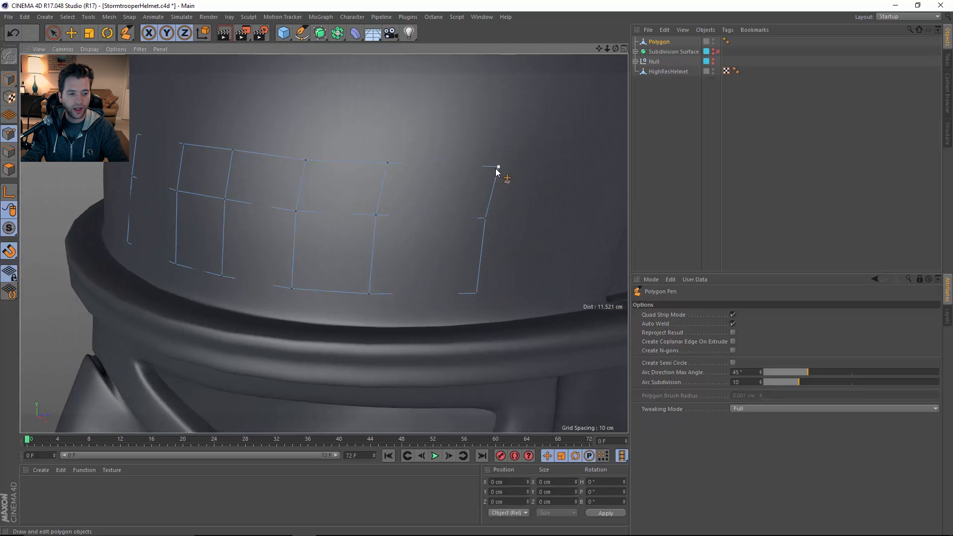
Reposition the upper and middle points of the outer column and of an inner column to even out the patch.
{"action": "left_click_drag", "start_coordinate": [498, 169], "coordinate": [487, 167]}
{"action": "left_click_drag", "start_coordinate": [485, 218], "coordinate": [475, 219]}
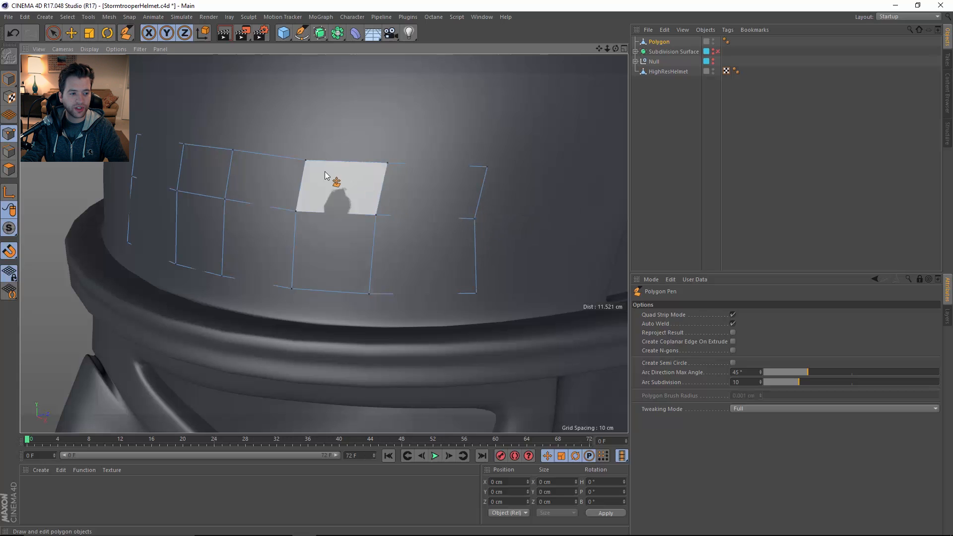
{"action": "left_click_drag", "start_coordinate": [305, 160], "coordinate": [296, 157]}
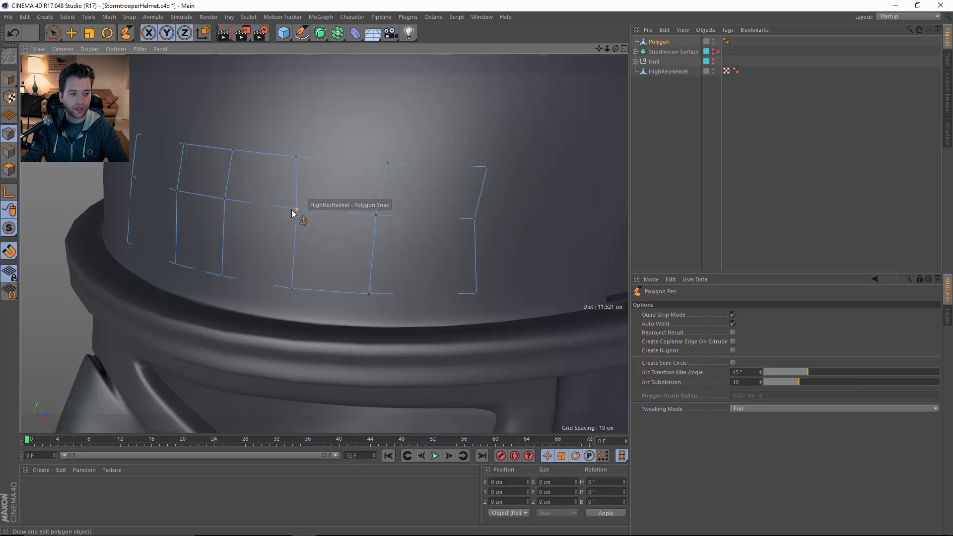
{"action": "left_click_drag", "start_coordinate": [297, 211], "coordinate": [291, 212]}
{"action": "left_click_drag", "start_coordinate": [325, 241], "coordinate": [329, 243], "text": "alt"}
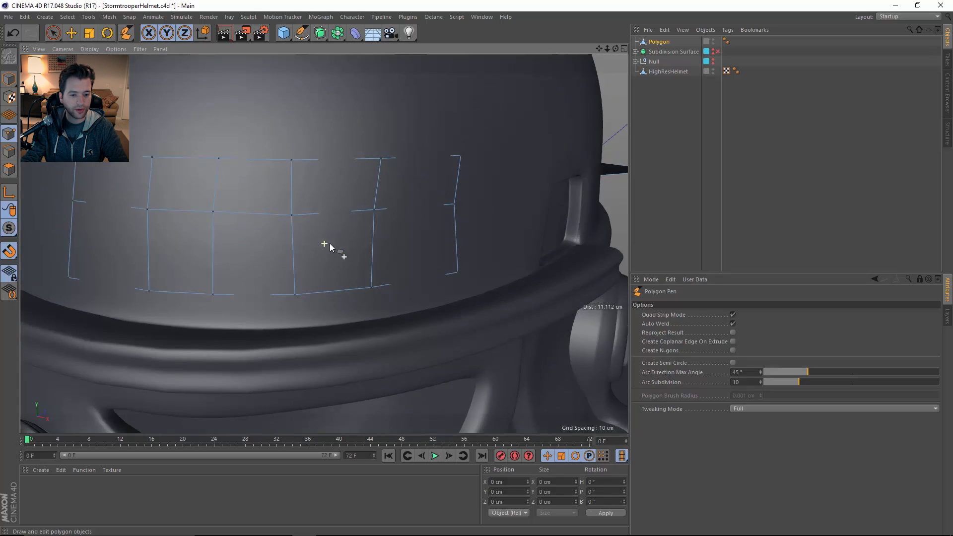
{"action": "middle_click_drag", "start_coordinate": [330, 244], "coordinate": [436, 248], "text": "alt"}
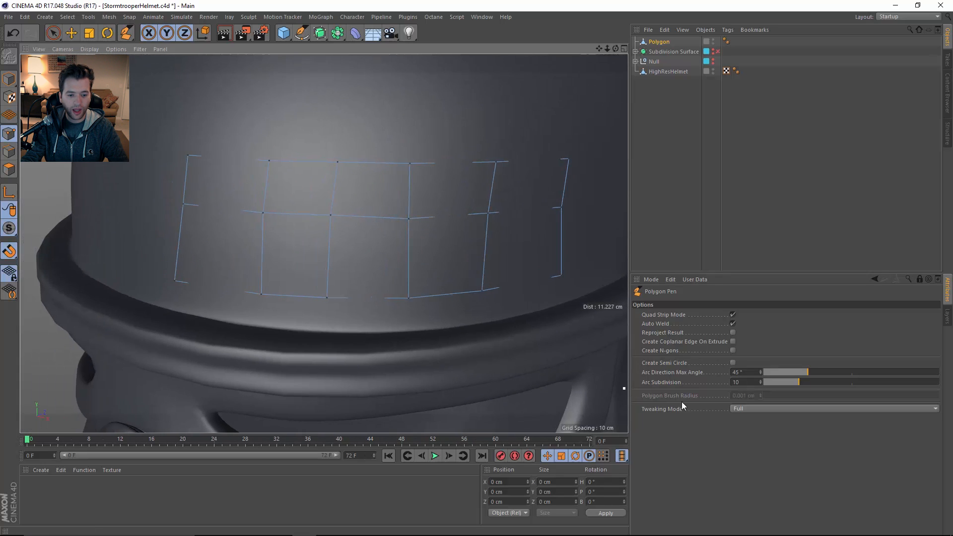
Try the Points, Edges and Polygons options of the Polygon Pen's Tweaking Mode, and return it to Full.
{"action": "left_click", "coordinate": [756, 409]}
{"action": "left_click", "coordinate": [755, 432]}
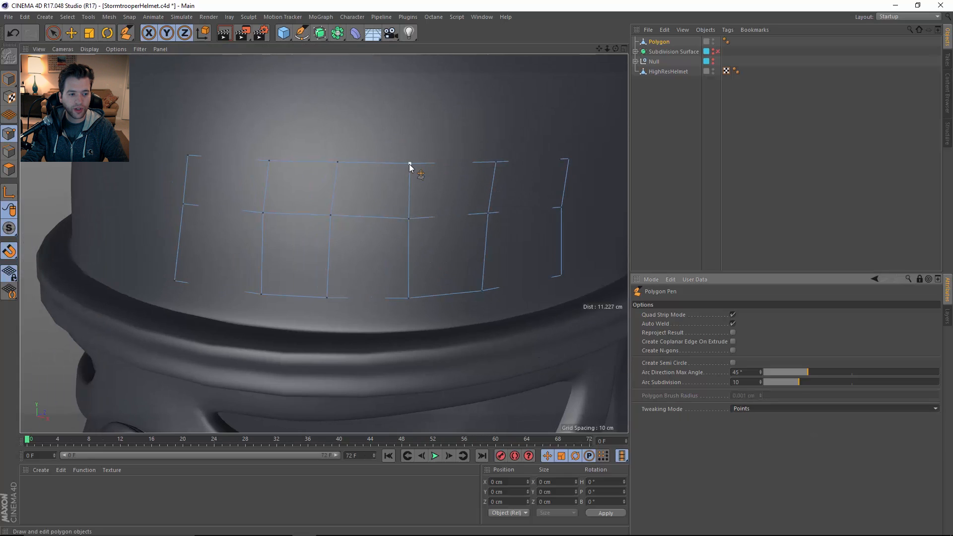
{"action": "left_click", "coordinate": [760, 409]}
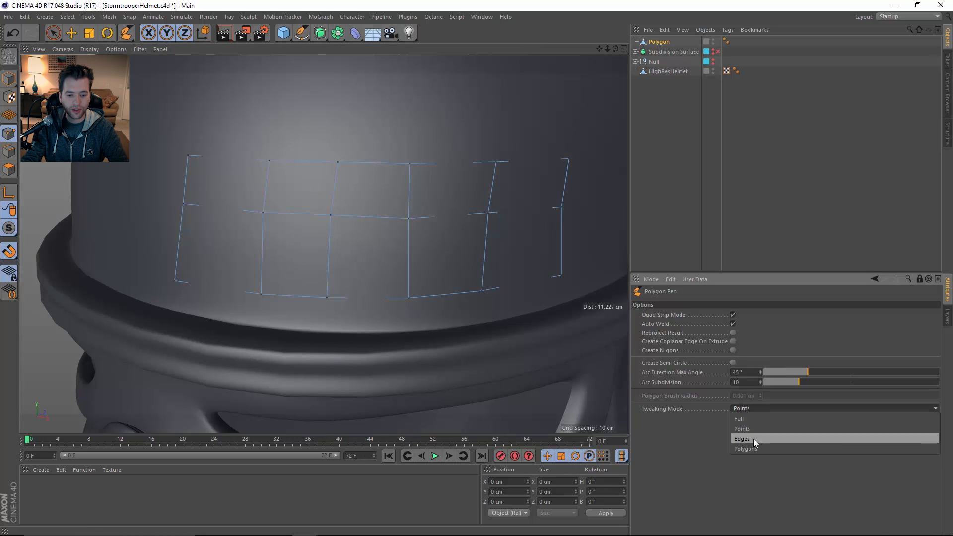
{"action": "left_click", "coordinate": [753, 439]}
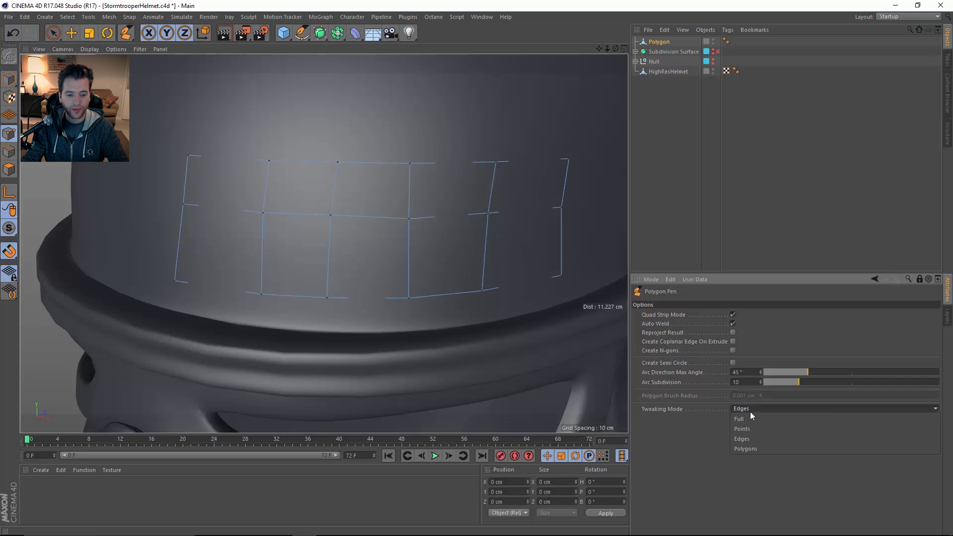
{"action": "left_click", "coordinate": [746, 449]}
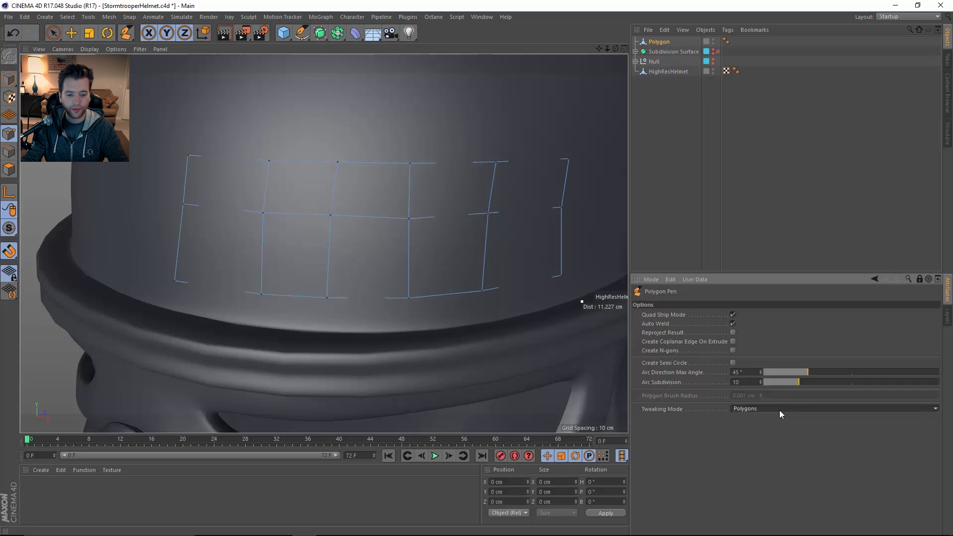
{"action": "mouse_move", "coordinate": [368, 187]}
{"action": "left_mouse_down", "text": "alt"}
{"action": "mouse_move", "coordinate": [356, 179]}
{"action": "mouse_move", "coordinate": [439, 201]}
{"action": "mouse_move", "coordinate": [368, 192]}
{"action": "left_mouse_up", "text": "alt"}
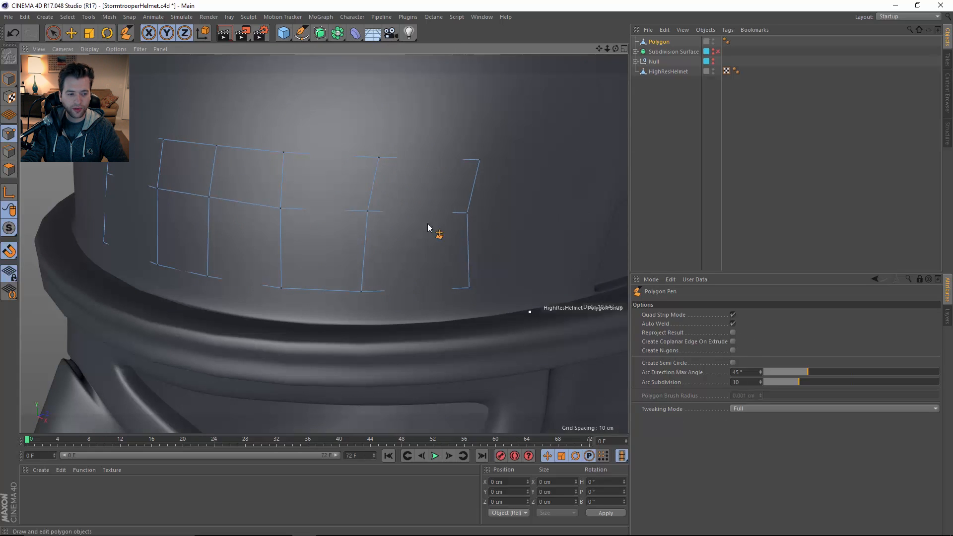
Switch to polygon mode and set the Polygon Pen's Polygon Brush Radius to 0.1 cm.
{"action": "left_click_drag", "start_coordinate": [457, 215], "coordinate": [413, 210], "text": "alt"}
{"action": "left_click", "coordinate": [9, 170]}
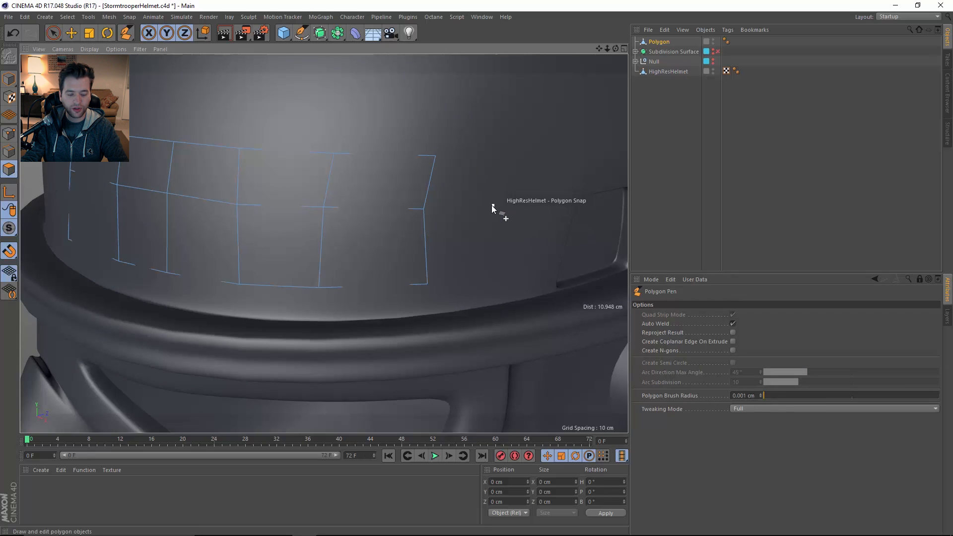
{"action": "left_click", "coordinate": [746, 396]}
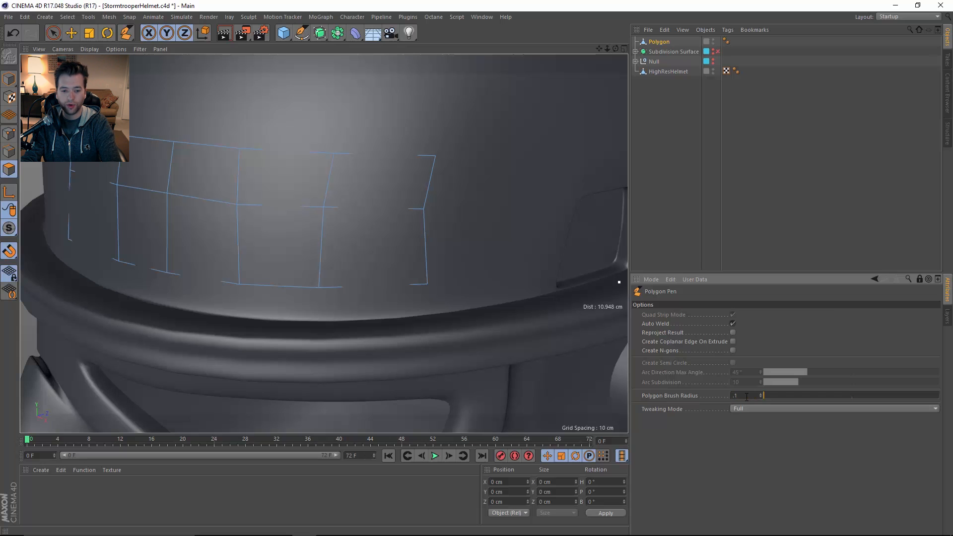
{"action": "type", "text": ".1"}
{"action": "key", "text": "Return"}
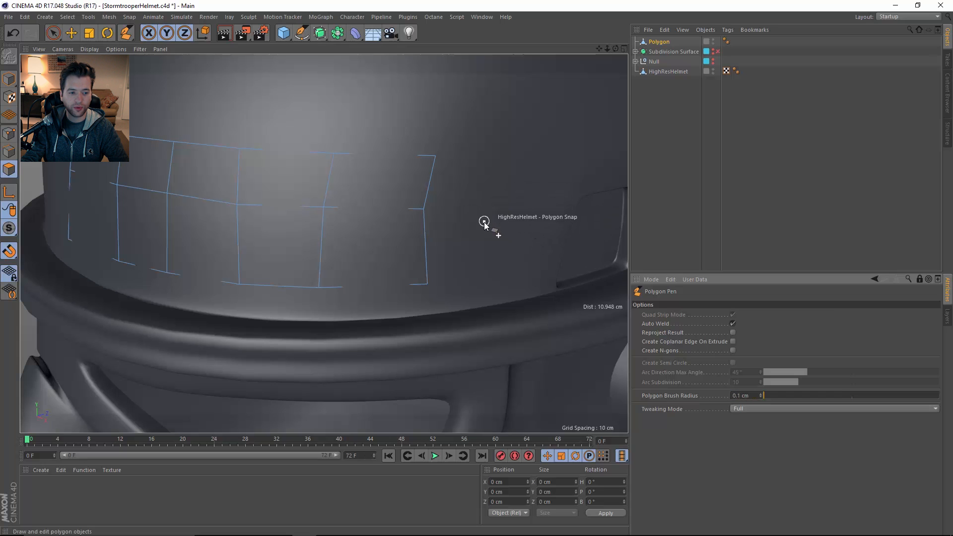
Reset the Polygon Brush Radius to 0.1 cm and paint a thin polygon strip on the side of the dome beyond the patch.
{"action": "left_click_drag", "start_coordinate": [485, 201], "coordinate": [482, 224], "text": "alt"}
{"action": "middle_click_drag", "start_coordinate": [488, 105], "coordinate": [441, 185], "text": "alt"}
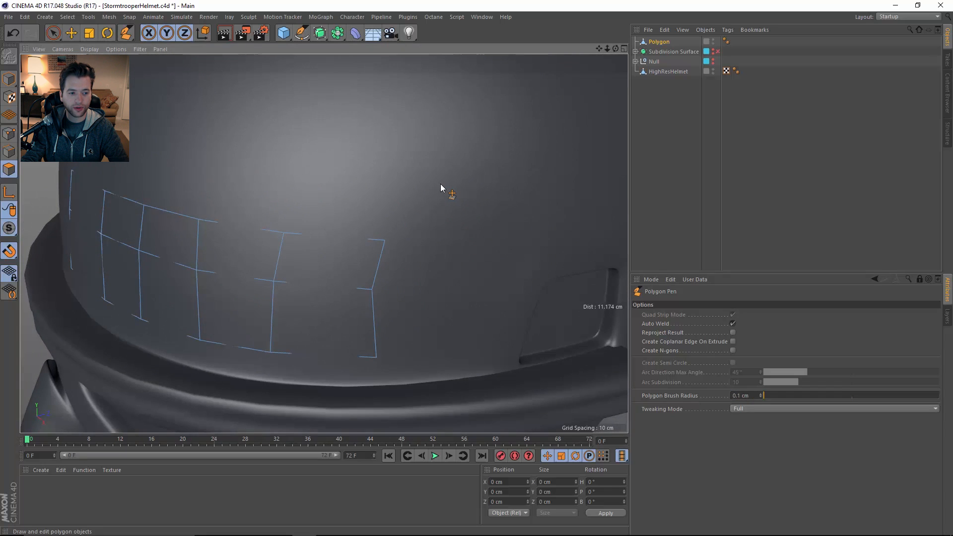
{"action": "mouse_move", "coordinate": [542, 219]}
{"action": "middle_mouse_down", "text": "alt"}
{"action": "mouse_move", "coordinate": [439, 263]}
{"action": "mouse_move", "coordinate": [410, 263]}
{"action": "middle_mouse_up", "text": "alt"}
{"action": "double_click", "coordinate": [744, 395]}
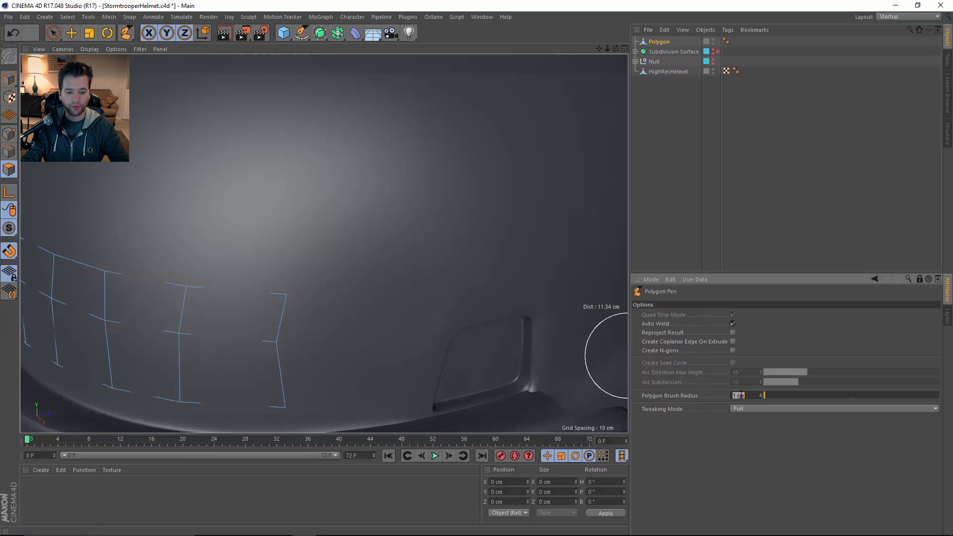
{"action": "type", "text": ".1"}
{"action": "key", "text": "Return"}
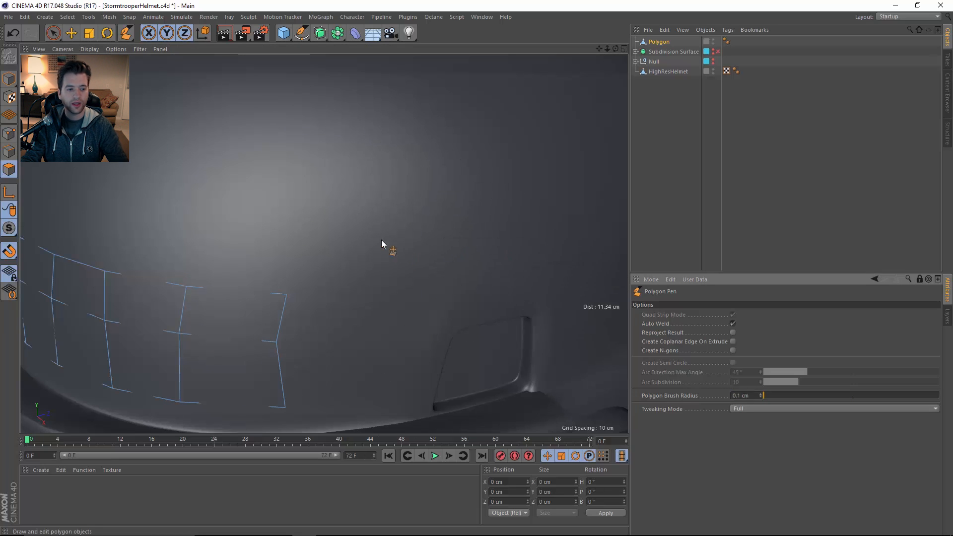
{"action": "mouse_move", "coordinate": [403, 331]}
{"action": "left_mouse_down"}
{"action": "mouse_move", "coordinate": [453, 303]}
{"action": "mouse_move", "coordinate": [508, 241]}
{"action": "mouse_move", "coordinate": [426, 249]}
{"action": "left_mouse_up"}
{"action": "middle_click_drag", "start_coordinate": [514, 266], "coordinate": [400, 281], "text": "alt"}
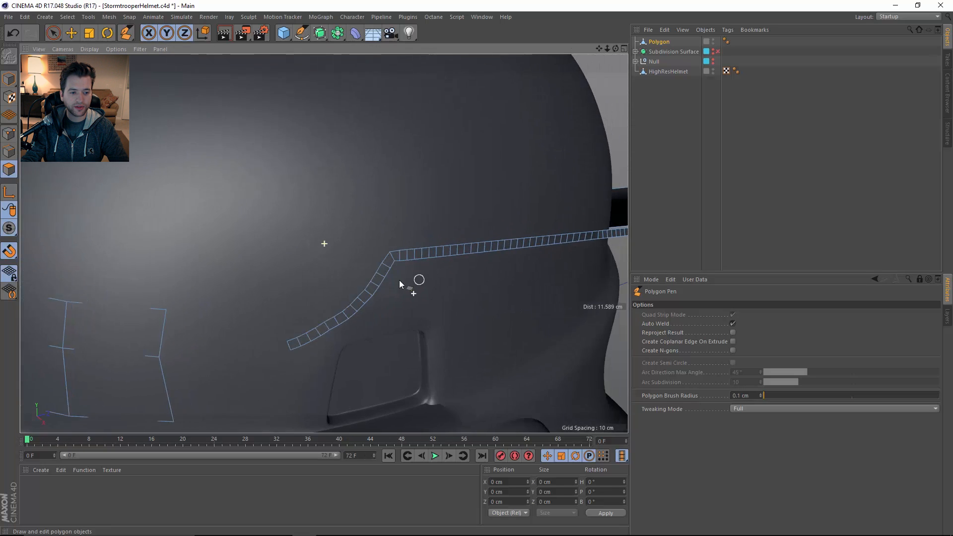
Undo the painted strip and delete the leftover long polygon extending behind the helmet.
{"action": "right_click_drag", "start_coordinate": [401, 280], "coordinate": [320, 268], "text": "alt"}
{"action": "left_click_drag", "start_coordinate": [320, 269], "coordinate": [147, 263], "text": "alt"}
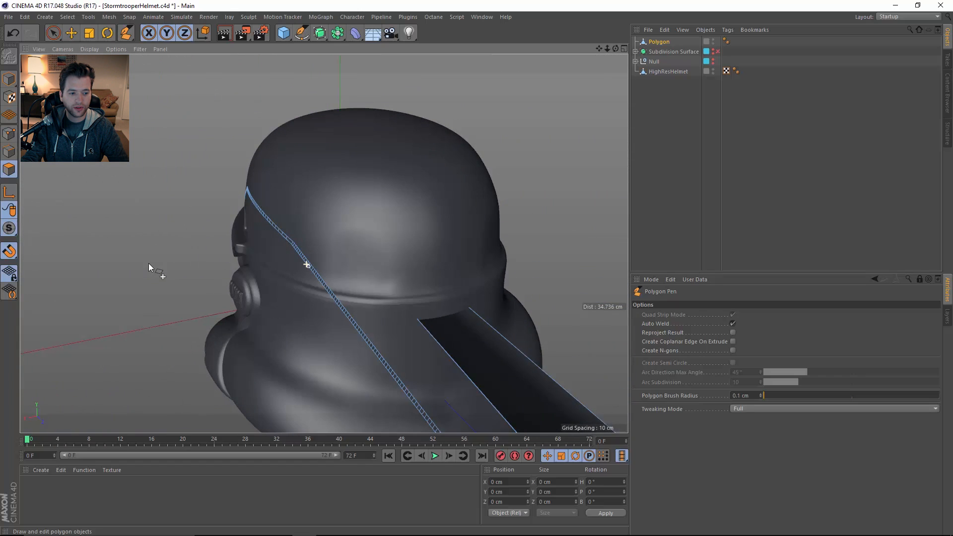
{"action": "left_click_drag", "start_coordinate": [231, 258], "coordinate": [428, 252], "text": "alt"}
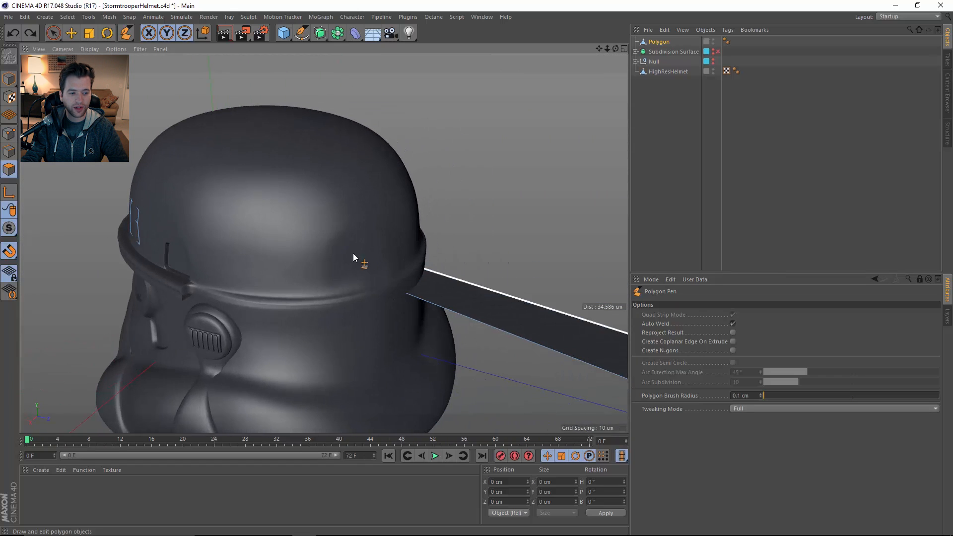
{"action": "left_click_drag", "start_coordinate": [330, 264], "coordinate": [318, 259], "text": "alt"}
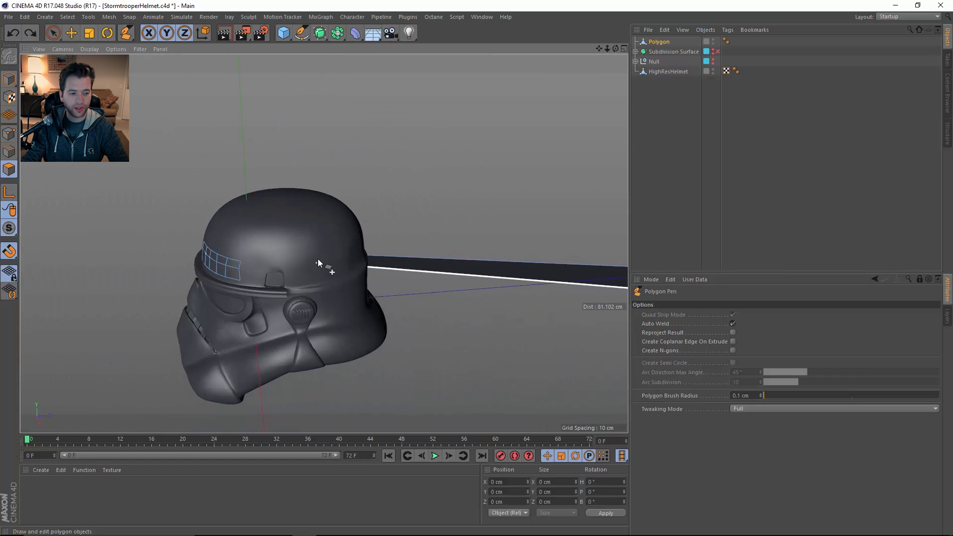
{"action": "key", "text": "e"}
{"action": "left_click", "coordinate": [448, 265]}
{"action": "key", "text": "Delete"}
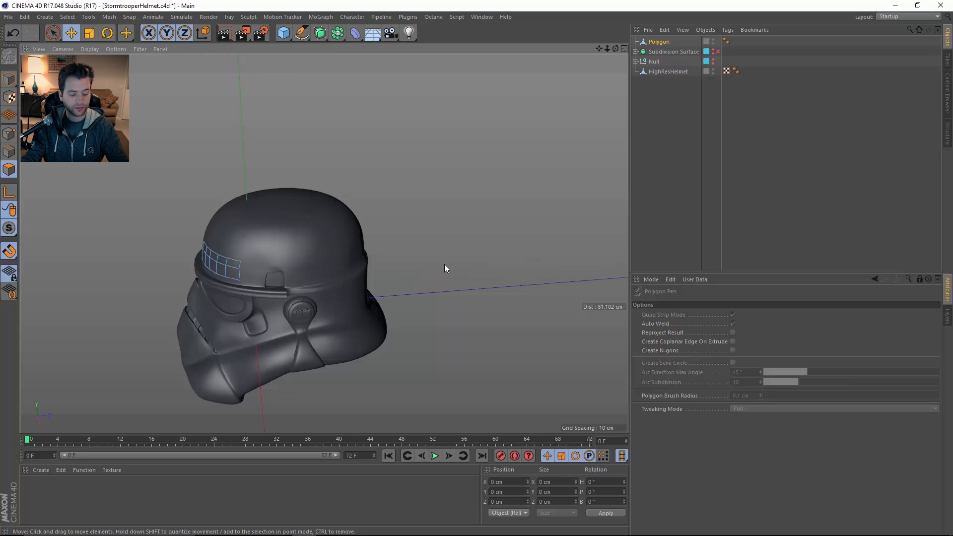
Switch to point mode and run Optimize on the low-polygon mesh.
{"action": "key", "text": "Return"}
{"action": "right_click", "coordinate": [412, 223]}
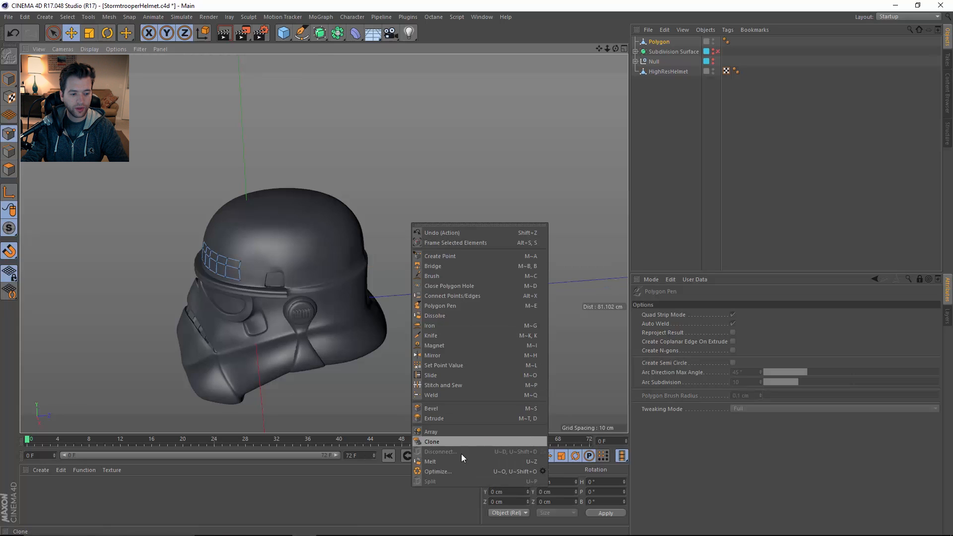
{"action": "left_click", "coordinate": [459, 471]}
In polygon mode, paint a long winding polygon strip over the side of the dome with the Polygon Pen at 0.1 cm brush radius.
{"action": "right_click_drag", "start_coordinate": [272, 281], "coordinate": [341, 271], "text": "alt"}
{"action": "left_click_drag", "start_coordinate": [341, 271], "coordinate": [391, 267], "text": "alt"}
{"action": "key", "text": "space"}
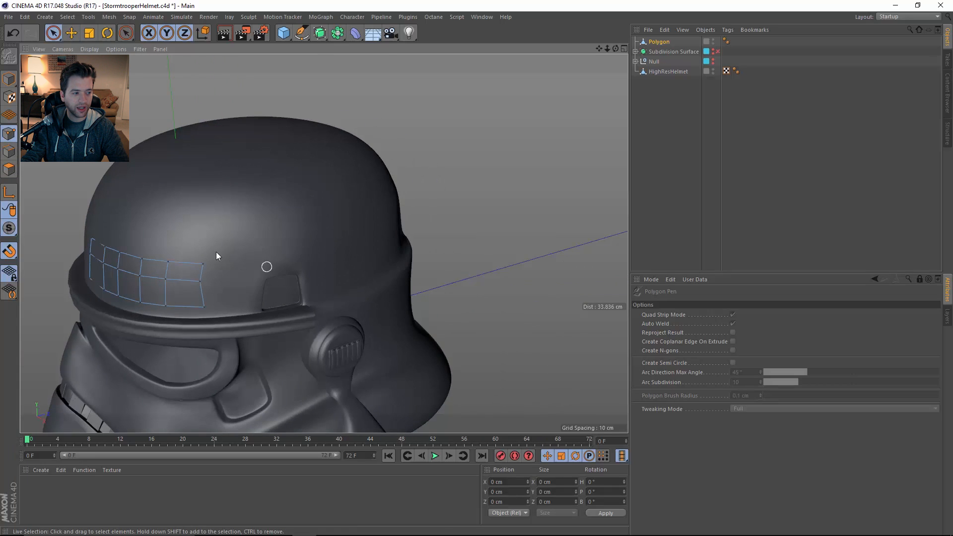
{"action": "left_click", "coordinate": [9, 169]}
{"action": "right_click_drag", "start_coordinate": [254, 269], "coordinate": [346, 261], "text": "alt"}
{"action": "scroll", "coordinate": [353, 263], "scroll_direction": "down", "scroll_amount": 5}
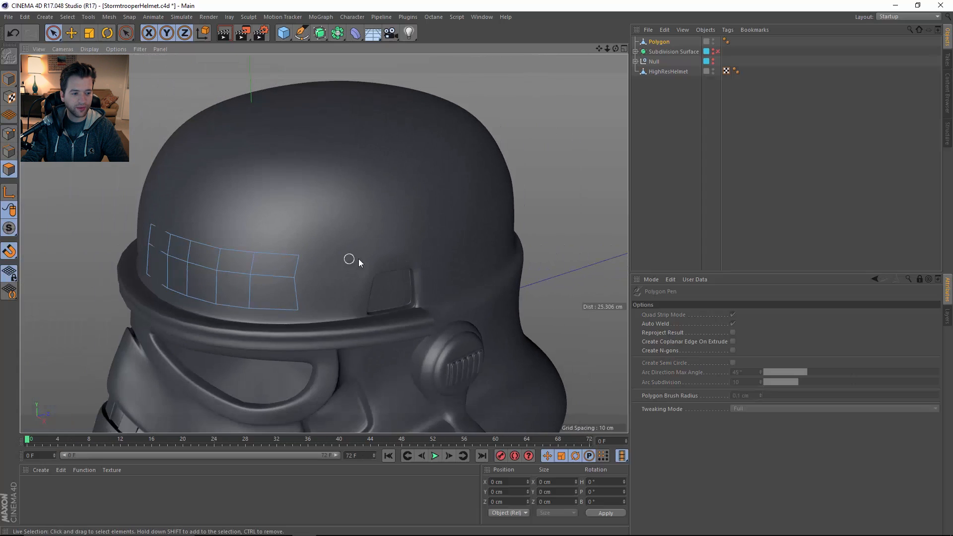
{"action": "key", "text": "m"}
{"action": "key", "text": "e"}
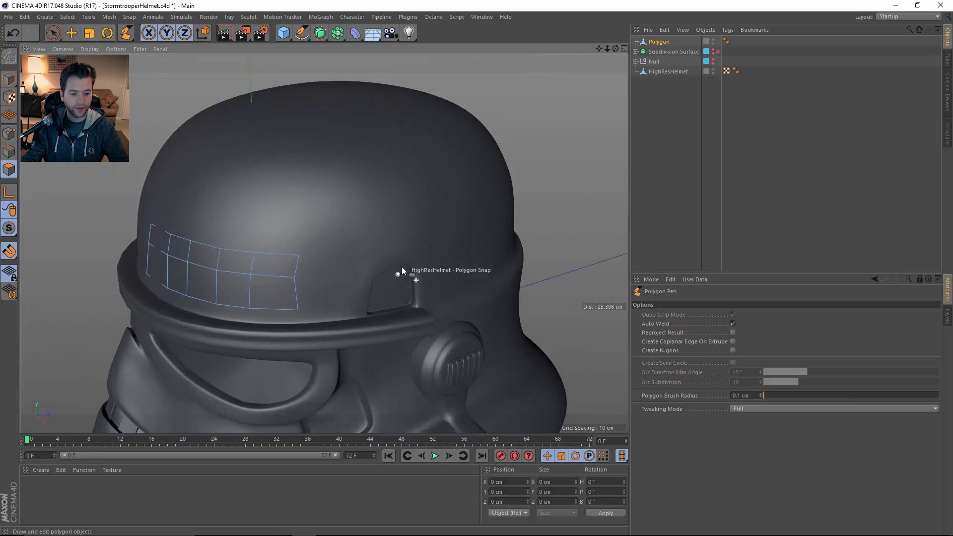
{"action": "mouse_move", "coordinate": [377, 253]}
{"action": "left_mouse_down", "text": "alt"}
{"action": "mouse_move", "coordinate": [353, 256]}
{"action": "mouse_move", "coordinate": [415, 244]}
{"action": "mouse_move", "coordinate": [459, 181]}
{"action": "mouse_move", "coordinate": [335, 215]}
{"action": "mouse_move", "coordinate": [337, 147]}
{"action": "left_mouse_up", "text": "alt"}
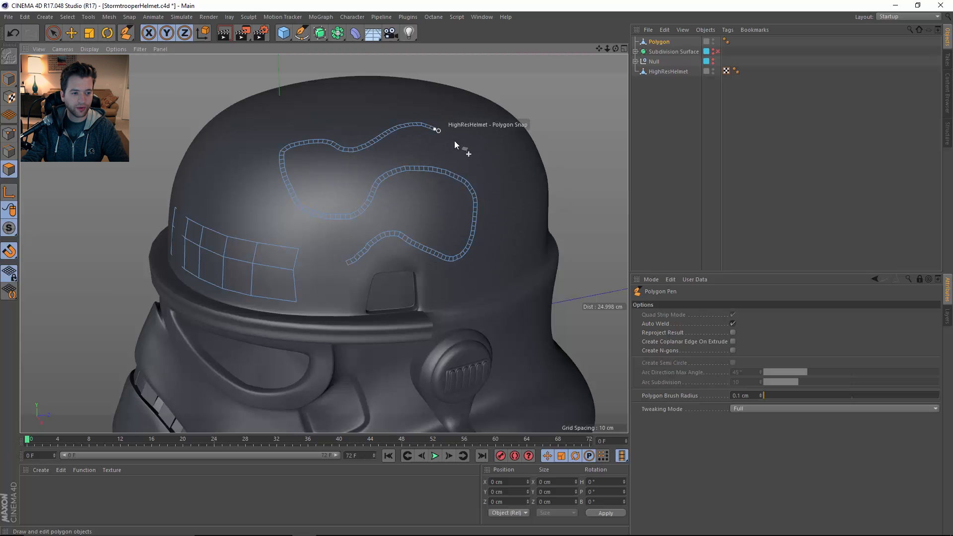
{"action": "mouse_move", "coordinate": [455, 143]}
{"action": "left_mouse_down"}
{"action": "mouse_move", "coordinate": [504, 162]}
{"action": "mouse_move", "coordinate": [496, 264]}
{"action": "mouse_move", "coordinate": [351, 279]}
{"action": "left_mouse_up"}
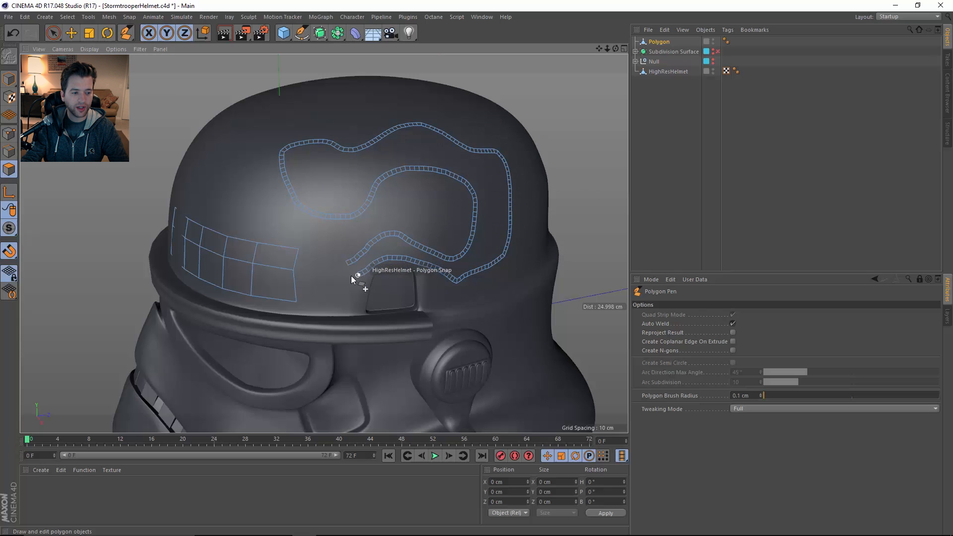
Examine how the painted strip follows the dome's surface from the front and the side.
{"action": "mouse_move", "coordinate": [373, 230]}
{"action": "left_mouse_down", "text": "alt"}
{"action": "mouse_move", "coordinate": [443, 231]}
{"action": "mouse_move", "coordinate": [365, 217]}
{"action": "left_mouse_up", "text": "alt"}
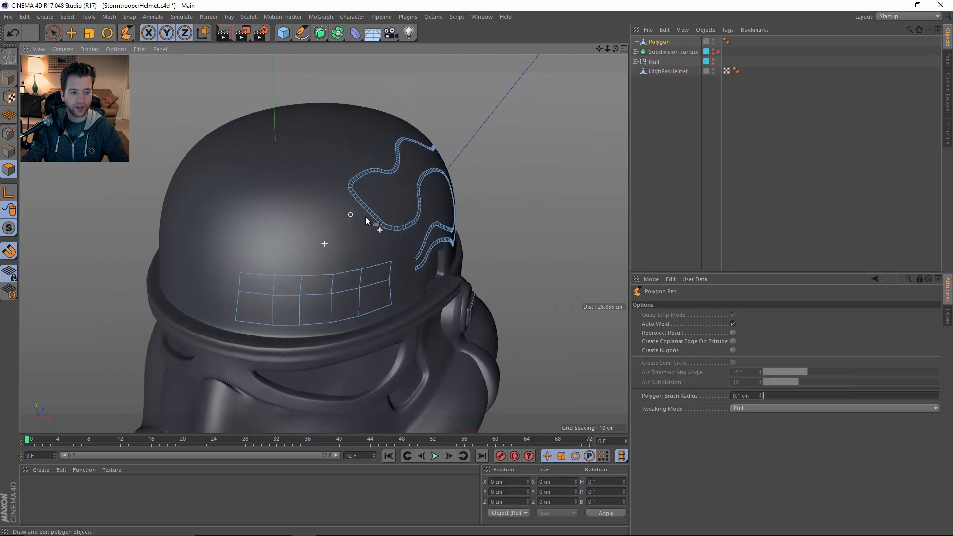
{"action": "middle_click_drag", "start_coordinate": [366, 217], "coordinate": [379, 218], "text": "alt"}
{"action": "left_click_drag", "start_coordinate": [344, 238], "coordinate": [251, 228], "text": "alt"}
{"action": "middle_click_drag", "start_coordinate": [472, 220], "coordinate": [353, 210], "text": "alt"}
{"action": "mouse_move", "coordinate": [442, 226]}
{"action": "right_mouse_down", "text": "alt"}
{"action": "mouse_move", "coordinate": [401, 217]}
{"action": "mouse_move", "coordinate": [445, 230]}
{"action": "right_mouse_up", "text": "alt"}
{"action": "left_click_drag", "start_coordinate": [444, 229], "coordinate": [415, 225], "text": "alt"}
{"action": "middle_click", "coordinate": [415, 224]}
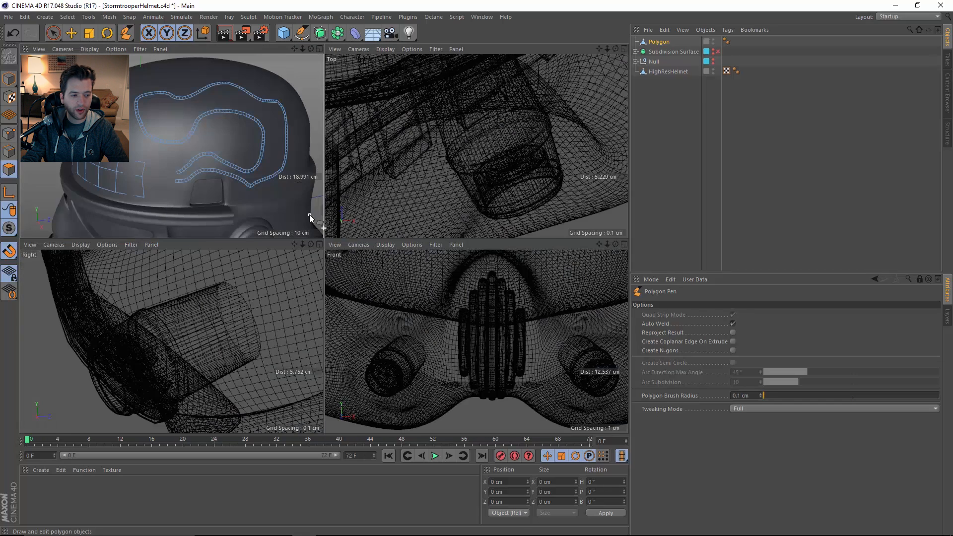
{"action": "middle_click", "coordinate": [268, 184]}
Paint a narrow strip on the front of the dome, raise the Polygon Brush Radius to 2.1 cm and paint a wide strip across it.
{"action": "left_click_drag", "start_coordinate": [268, 184], "coordinate": [303, 189], "text": "alt"}
{"action": "middle_click_drag", "start_coordinate": [124, 196], "coordinate": [291, 208], "text": "alt"}
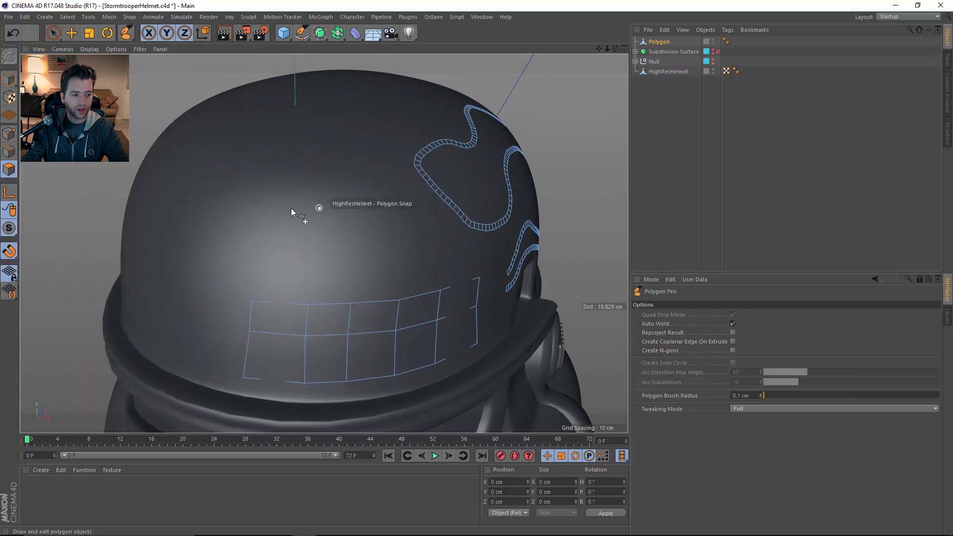
{"action": "mouse_move", "coordinate": [286, 207]}
{"action": "left_mouse_down"}
{"action": "mouse_move", "coordinate": [208, 188]}
{"action": "mouse_move", "coordinate": [182, 202]}
{"action": "left_mouse_up"}
{"action": "middle_click_drag", "start_coordinate": [215, 207], "coordinate": [214, 207]}
{"action": "mouse_move", "coordinate": [203, 229]}
{"action": "left_mouse_down"}
{"action": "mouse_move", "coordinate": [225, 198]}
{"action": "mouse_move", "coordinate": [307, 138]}
{"action": "mouse_move", "coordinate": [397, 164]}
{"action": "mouse_move", "coordinate": [390, 219]}
{"action": "mouse_move", "coordinate": [433, 104]}
{"action": "mouse_move", "coordinate": [512, 125]}
{"action": "left_mouse_up"}
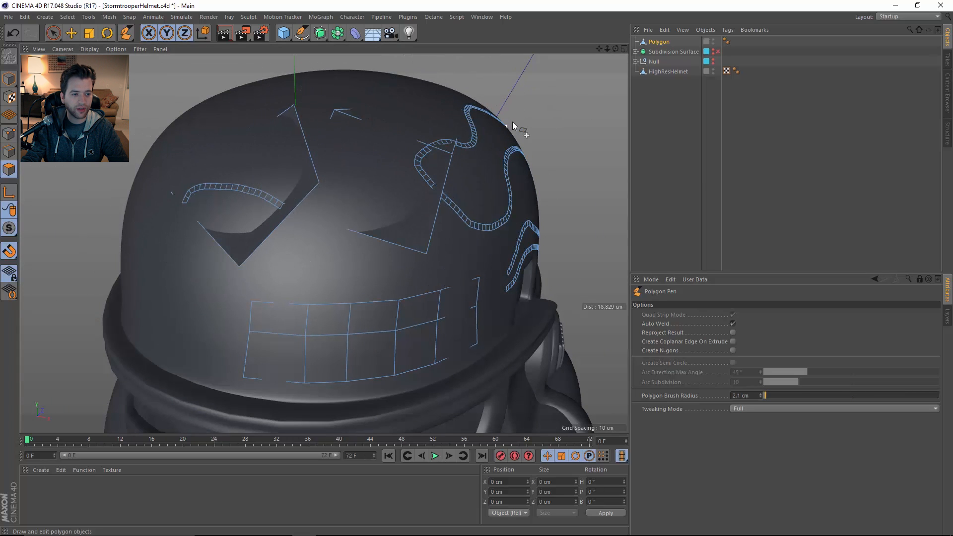
Undo the narrow and wide strips painted on the front of the dome.
{"action": "left_click_drag", "start_coordinate": [487, 188], "coordinate": [427, 195], "text": "alt"}
{"action": "right_click_drag", "start_coordinate": [427, 194], "coordinate": [356, 204], "text": "alt"}
{"action": "middle_click_drag", "start_coordinate": [454, 219], "coordinate": [347, 226], "text": "alt"}
{"action": "key", "text": "ctrl+z"}
{"action": "key", "text": "ctrl+z"}
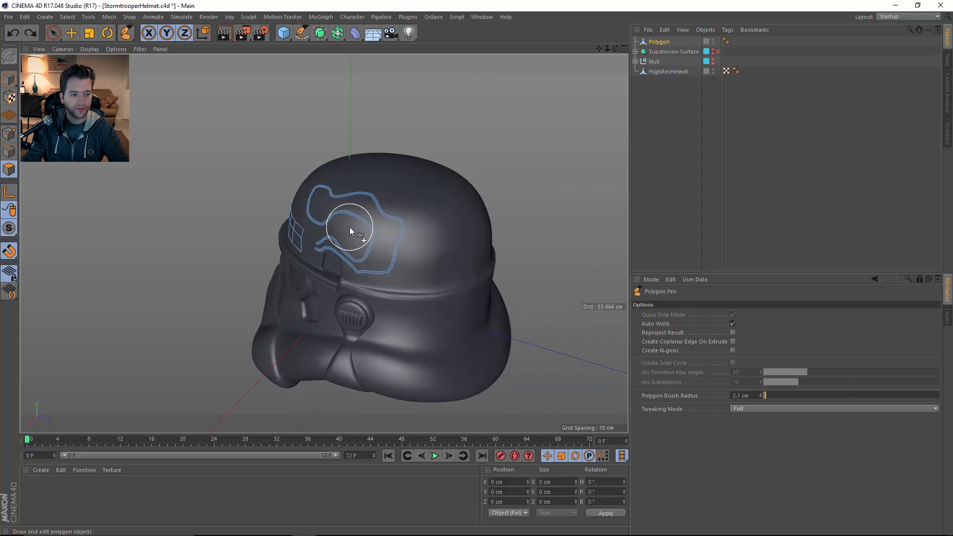
In edge mode, pull a rounded arc out of the upper end edge of the quad patch, towards the painted strip.
{"action": "left_click_drag", "start_coordinate": [349, 226], "coordinate": [465, 217], "text": "alt"}
{"action": "right_click_drag", "start_coordinate": [249, 233], "coordinate": [275, 233], "text": "alt"}
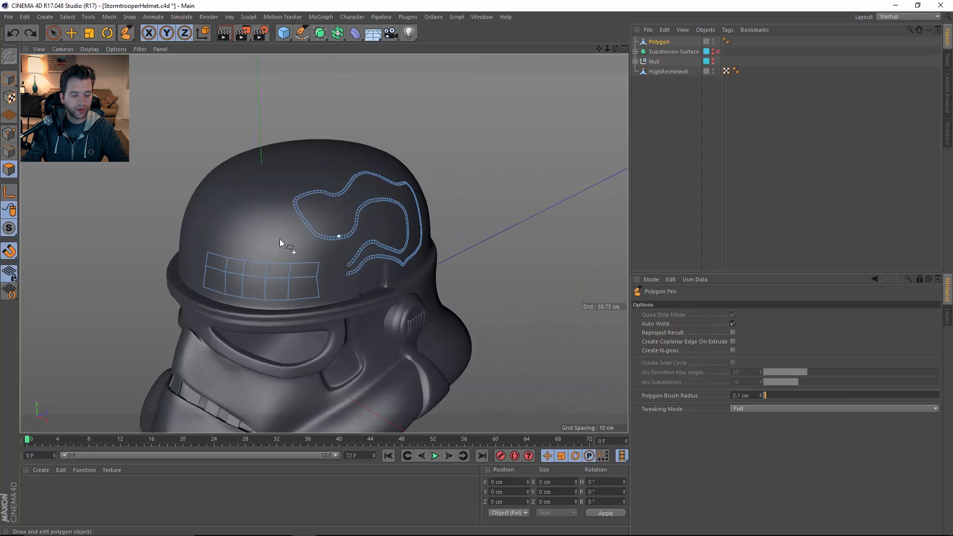
{"action": "right_click_drag", "start_coordinate": [328, 246], "coordinate": [357, 247], "text": "alt"}
{"action": "left_click_drag", "start_coordinate": [357, 247], "coordinate": [334, 250], "text": "alt"}
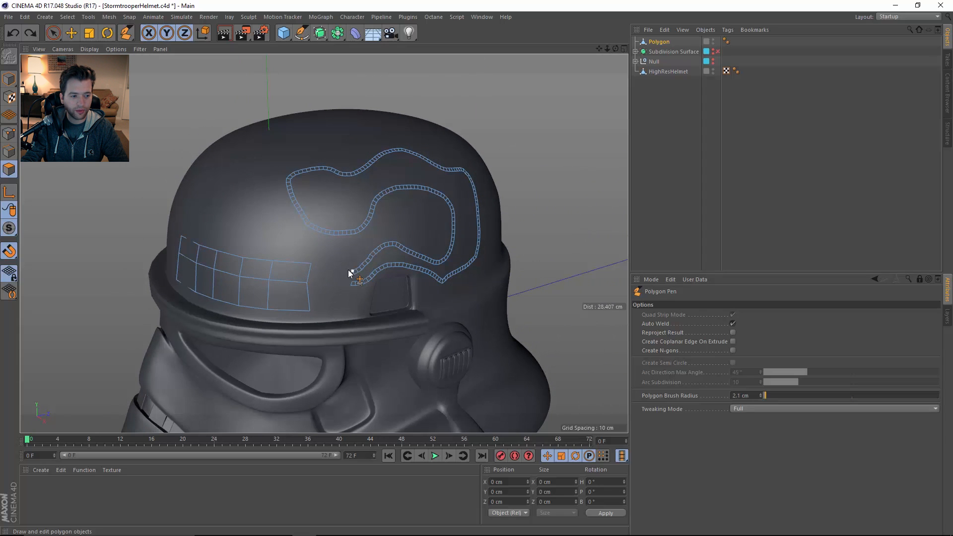
{"action": "scroll", "coordinate": [298, 273], "scroll_direction": "up", "scroll_amount": 2}
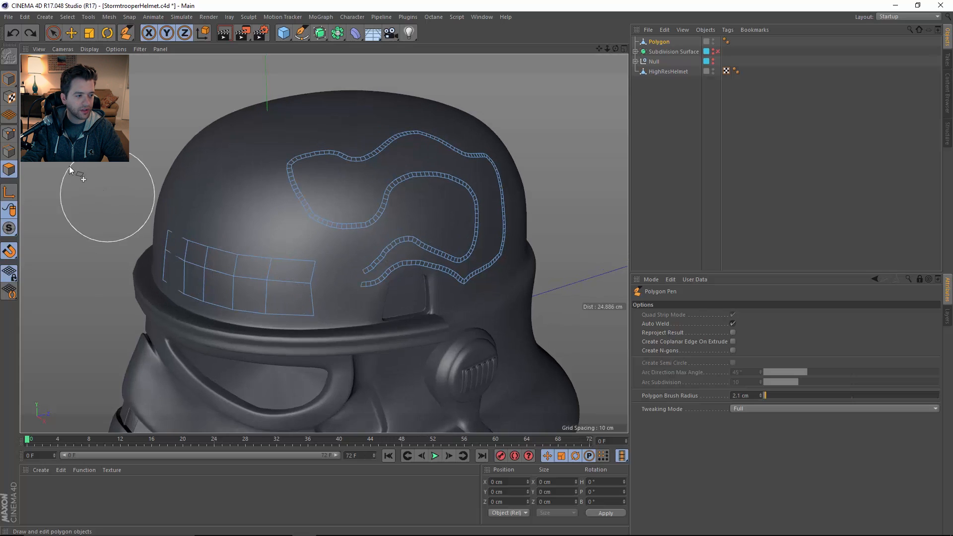
{"action": "left_click", "coordinate": [9, 151]}
{"action": "scroll", "coordinate": [244, 271], "scroll_direction": "up", "scroll_amount": 5}
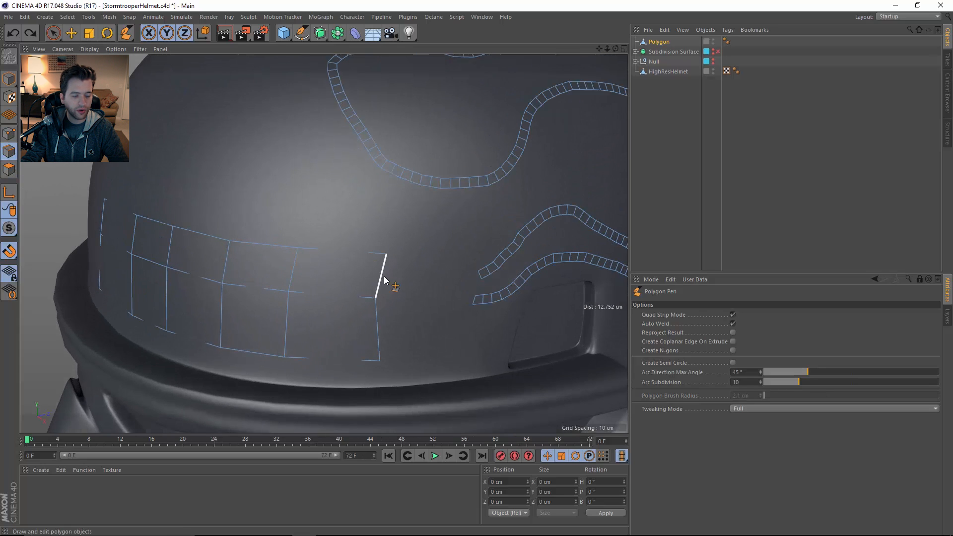
{"action": "left_click_drag", "start_coordinate": [384, 279], "coordinate": [429, 282]}
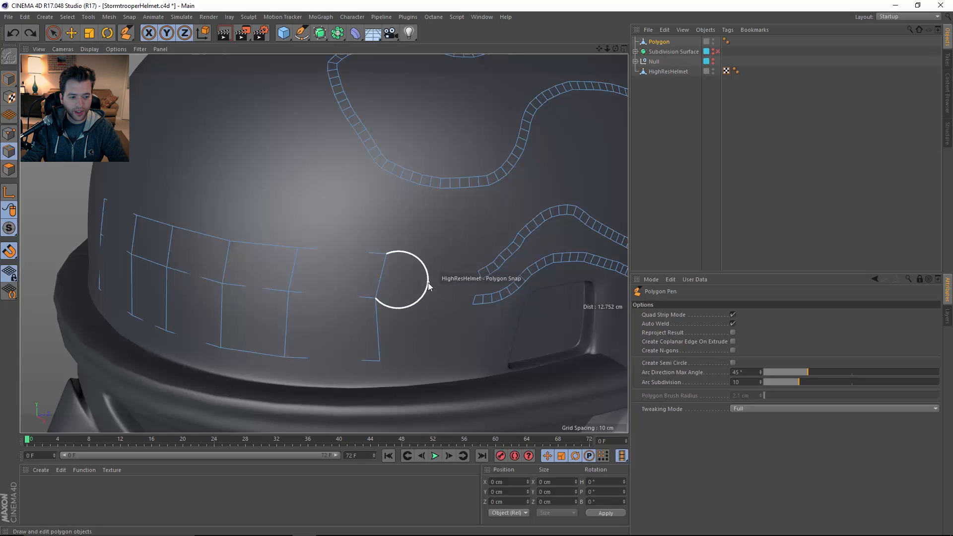
Try different subdivision counts for the arc and create it with an Arc Subdivision of 8.
{"action": "scroll", "coordinate": [428, 282], "scroll_direction": "up", "scroll_amount": 1}
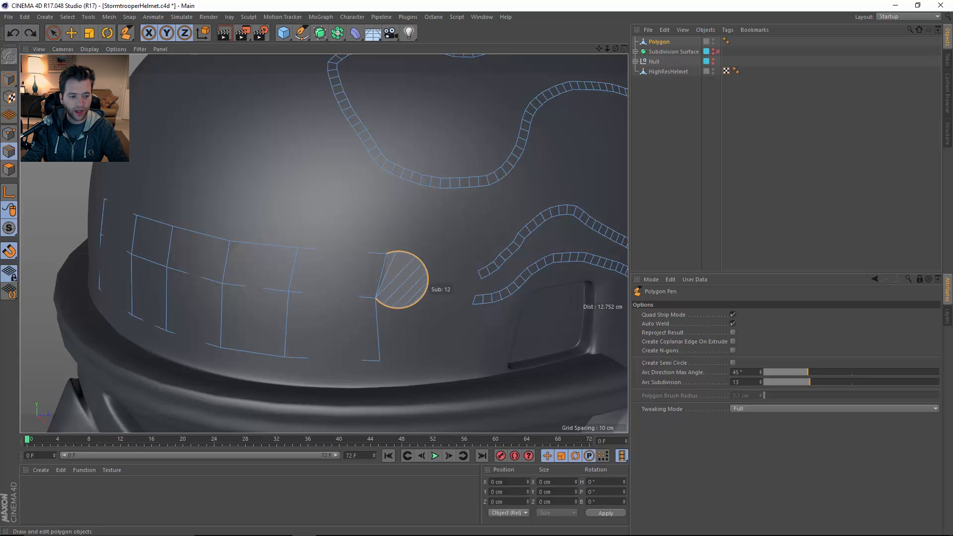
{"action": "scroll", "coordinate": [429, 283], "scroll_direction": "down", "scroll_amount": 13}
{"action": "scroll", "coordinate": [429, 283], "scroll_direction": "up", "scroll_amount": 2}
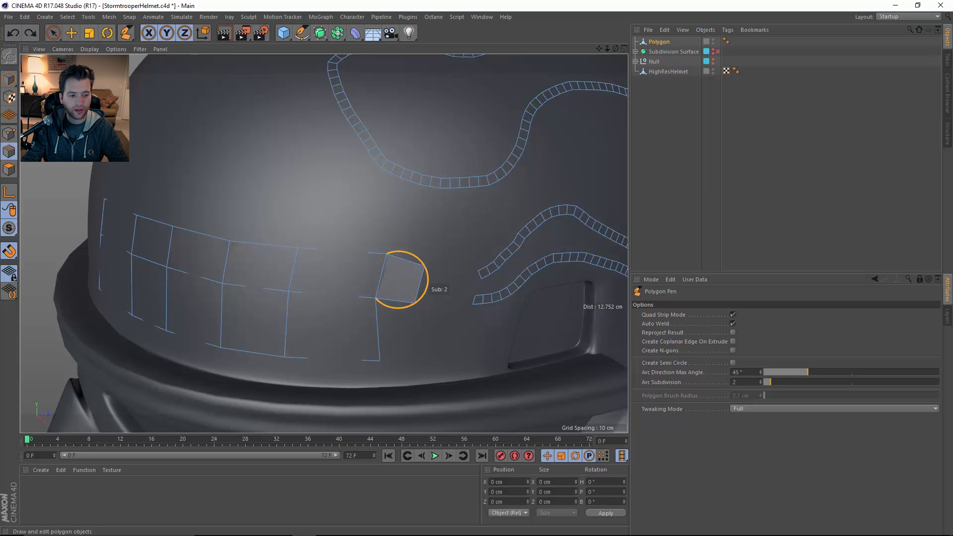
{"action": "scroll", "coordinate": [428, 283], "scroll_direction": "down", "scroll_amount": 5}
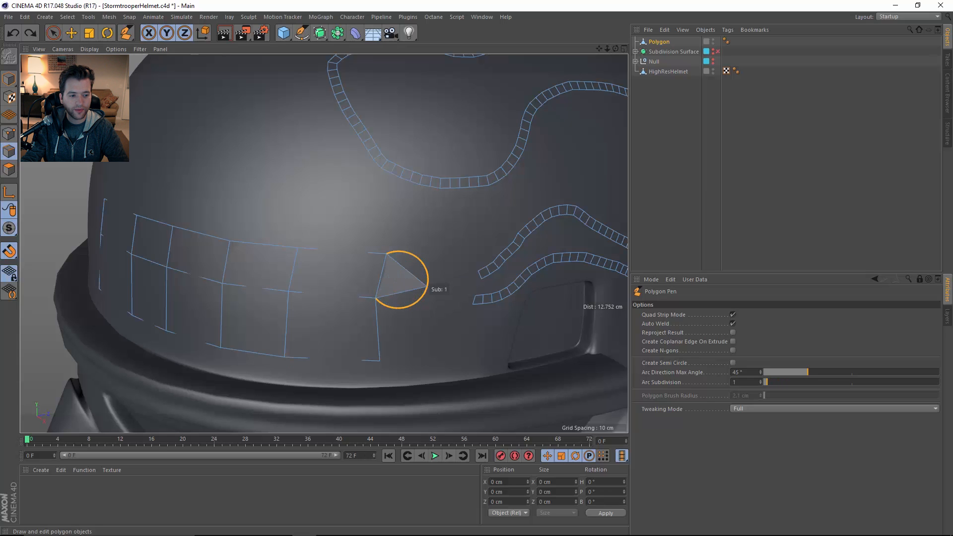
{"action": "scroll", "coordinate": [429, 282], "scroll_direction": "up", "scroll_amount": 6}
{"action": "left_click_drag", "start_coordinate": [428, 281], "coordinate": [429, 282]}
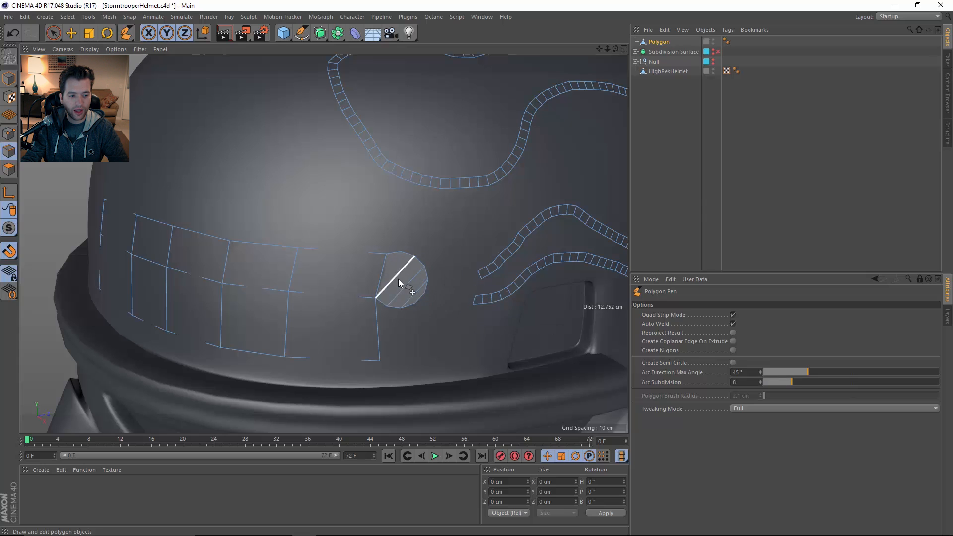
Enable Create N-gons and cut a new edge across the two middle bands of the rounded shape.
{"action": "scroll", "coordinate": [437, 290], "scroll_direction": "up", "scroll_amount": 4}
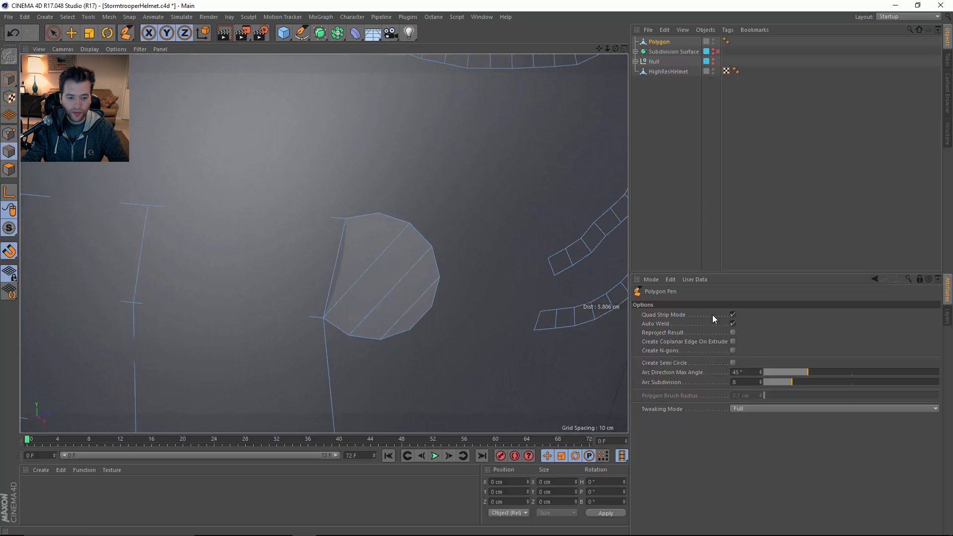
{"action": "scroll", "coordinate": [417, 293], "scroll_direction": "up", "scroll_amount": 2}
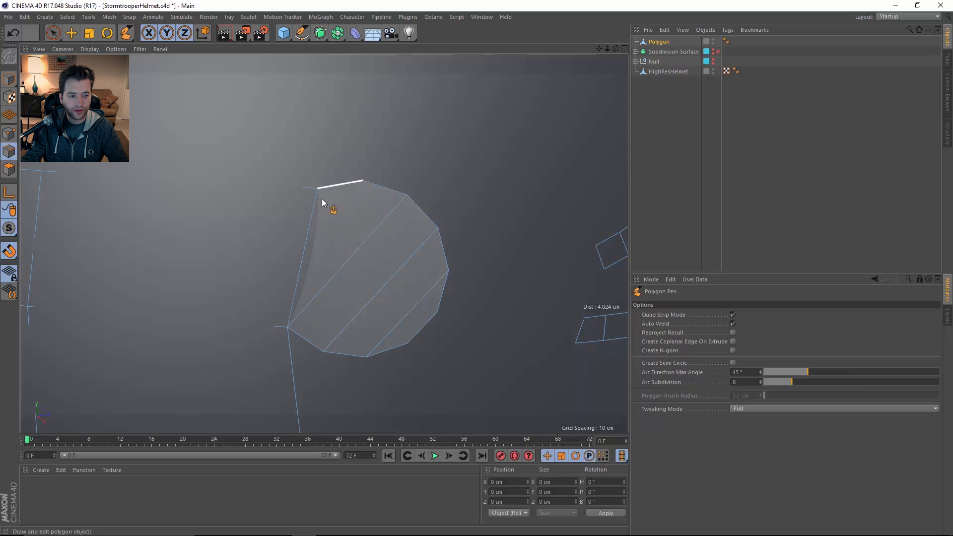
{"action": "left_click", "coordinate": [733, 351]}
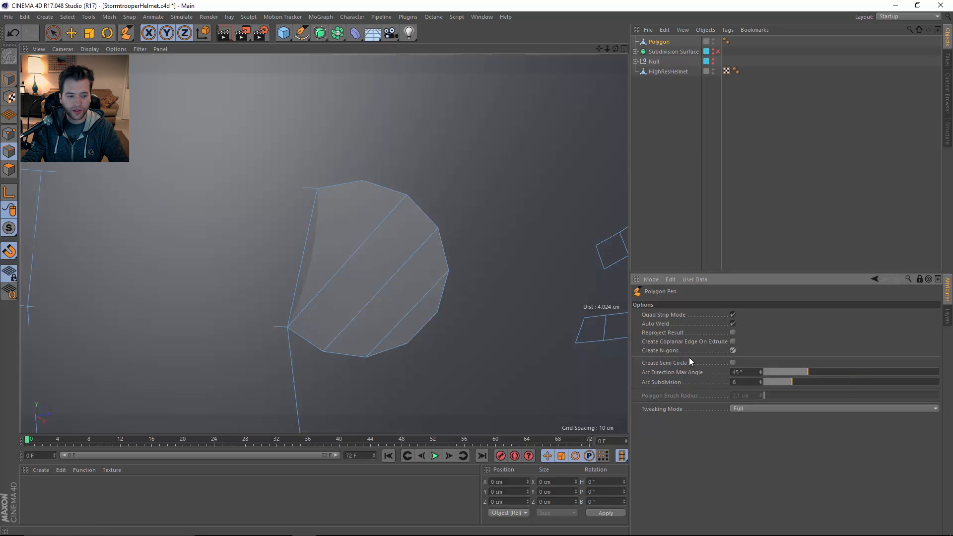
{"action": "scroll", "coordinate": [388, 281], "scroll_direction": "down", "scroll_amount": 2}
{"action": "middle_click_drag", "start_coordinate": [389, 282], "coordinate": [441, 290], "text": "alt"}
{"action": "scroll", "coordinate": [441, 290], "scroll_direction": "down", "scroll_amount": 2}
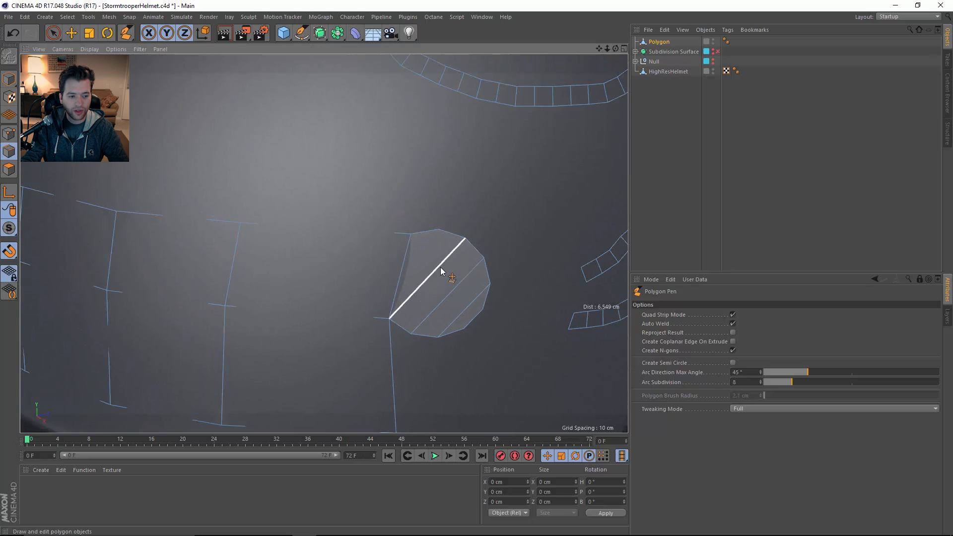
{"action": "left_click", "coordinate": [440, 267]}
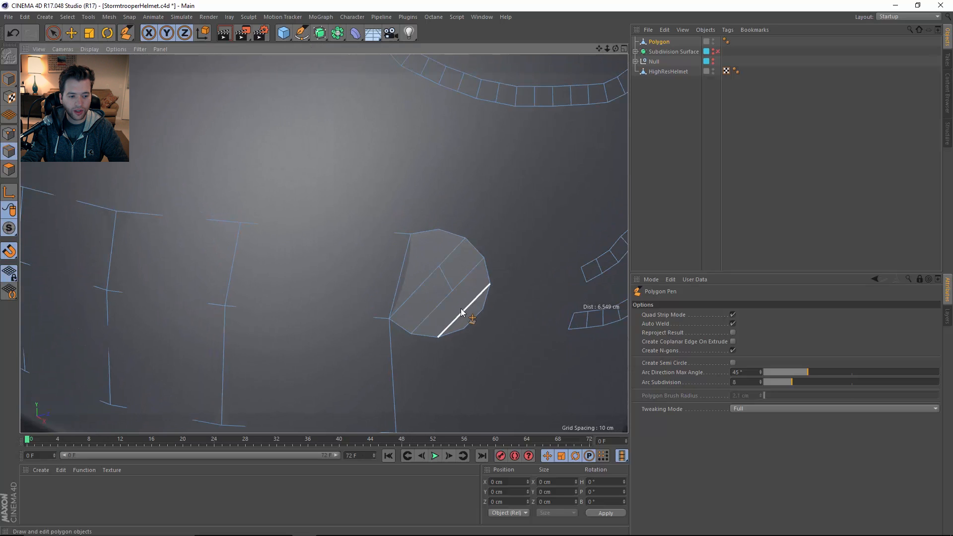
{"action": "scroll", "coordinate": [467, 317], "scroll_direction": "up", "scroll_amount": 2}
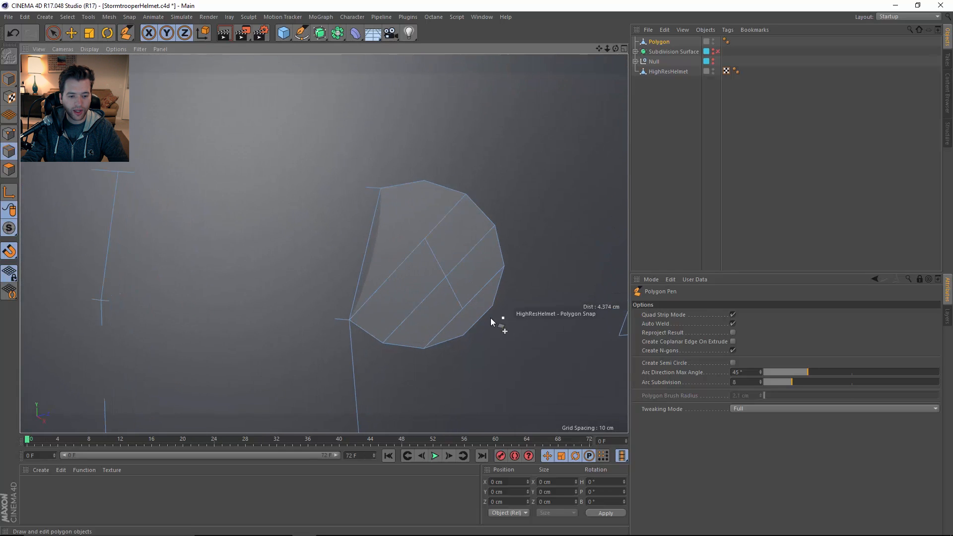
Disable Create N-gons and cut from the existing cut's end to the outline's upper edge and to the inner diagonal edge.
{"action": "left_click", "coordinate": [734, 351]}
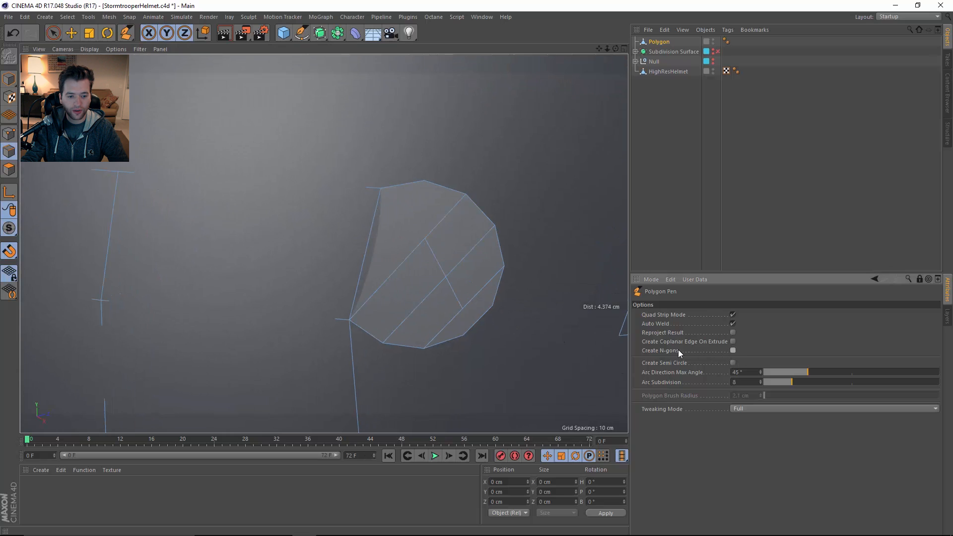
{"action": "left_click", "coordinate": [425, 238]}
{"action": "left_click", "coordinate": [401, 185]}
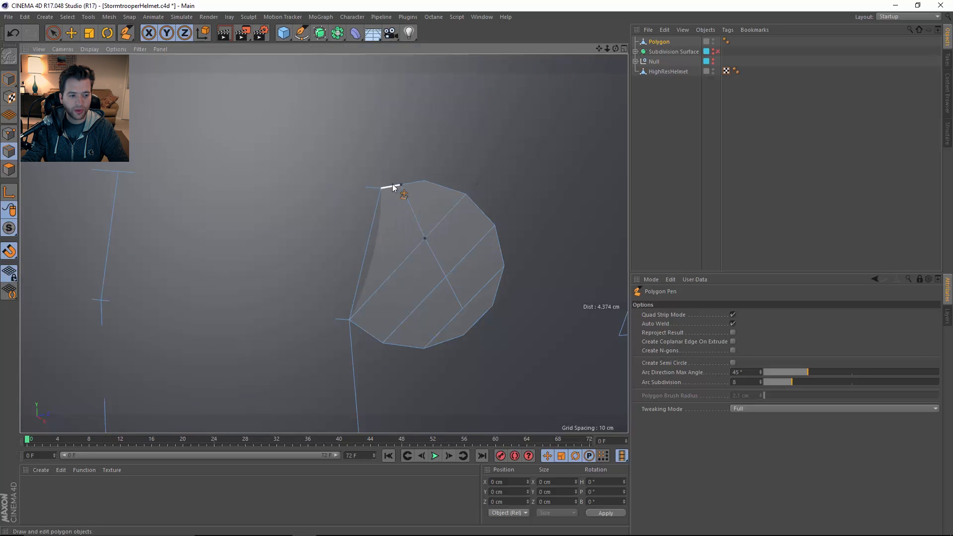
{"action": "left_click", "coordinate": [389, 278]}
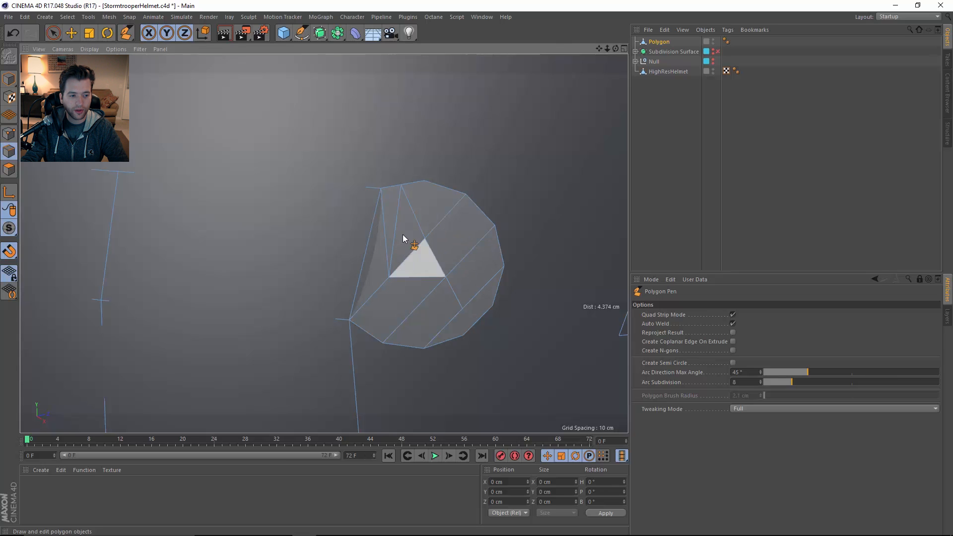
Re-enable Create N-gons and remove the edge between the two slim triangles at the rounded shape's upper inner corner.
{"action": "scroll", "coordinate": [412, 230], "scroll_direction": "up", "scroll_amount": 3}
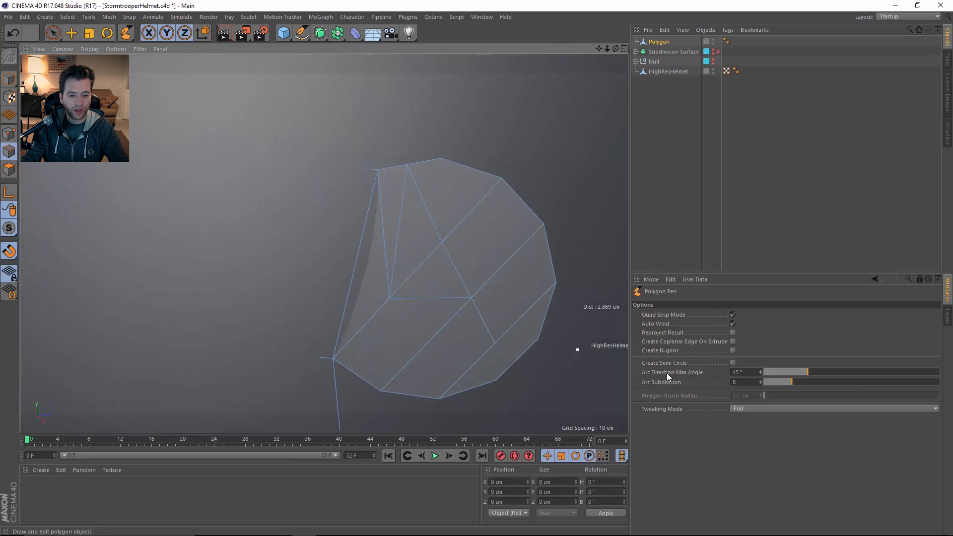
{"action": "left_click", "coordinate": [733, 351]}
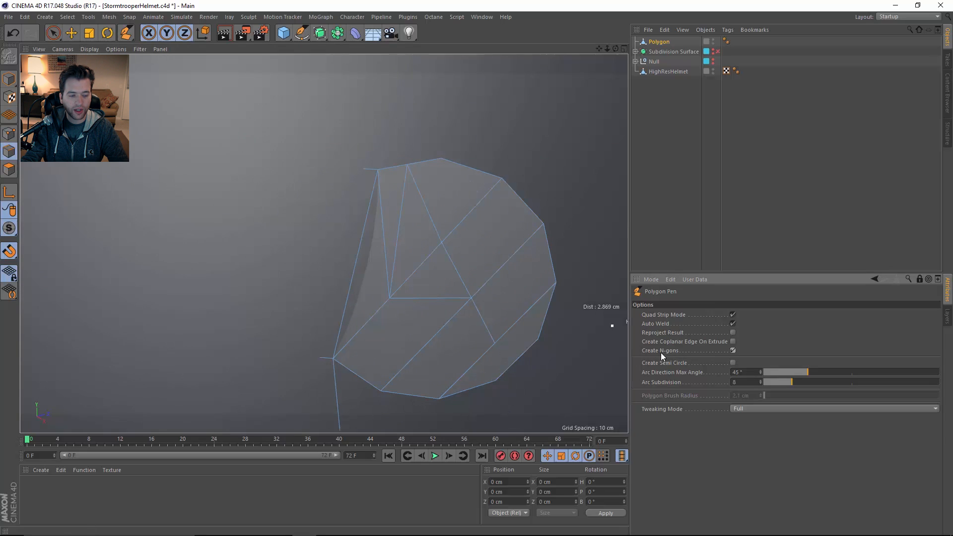
{"action": "scroll", "coordinate": [408, 220], "scroll_direction": "up", "scroll_amount": 2}
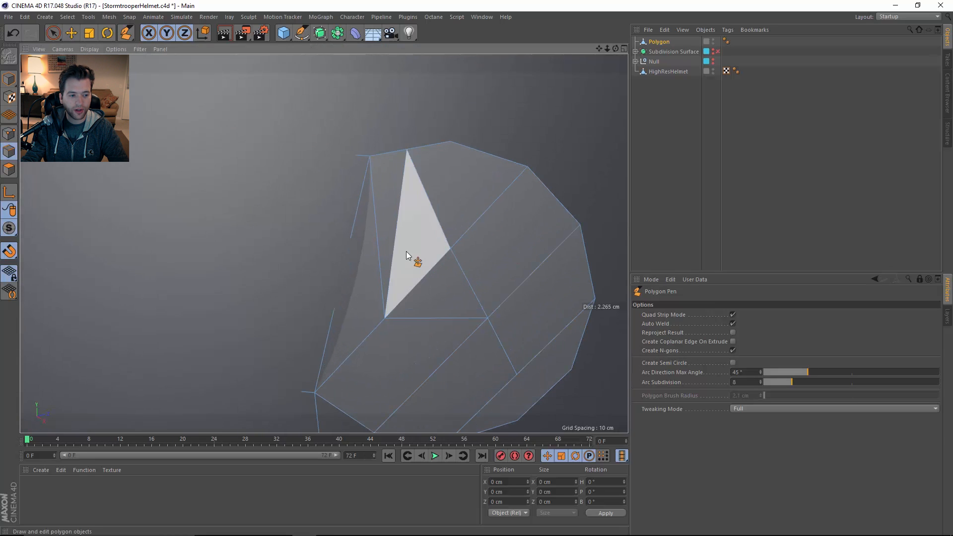
{"action": "left_click", "coordinate": [398, 209], "text": "ctrl"}
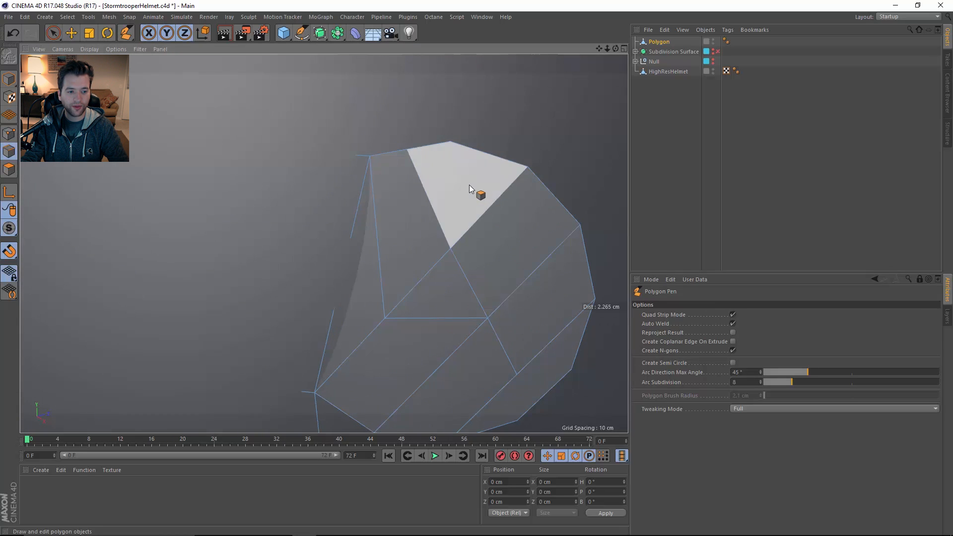
Delete the uppermost quad of the rounded shape and the small triangle just below the cut.
{"action": "left_click", "coordinate": [470, 186], "text": "ctrl"}
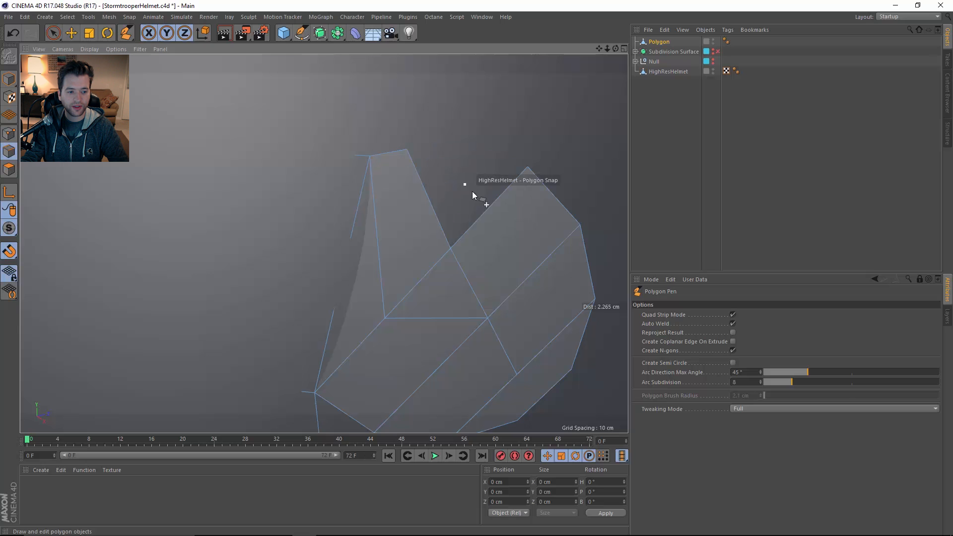
{"action": "left_click", "coordinate": [445, 287], "text": "ctrl"}
{"action": "right_click_drag", "start_coordinate": [522, 303], "coordinate": [466, 304], "text": "alt"}
{"action": "mouse_move", "coordinate": [504, 321]}
{"action": "left_mouse_down", "text": "alt"}
{"action": "mouse_move", "coordinate": [523, 321]}
{"action": "mouse_move", "coordinate": [512, 320]}
{"action": "left_mouse_up", "text": "alt"}
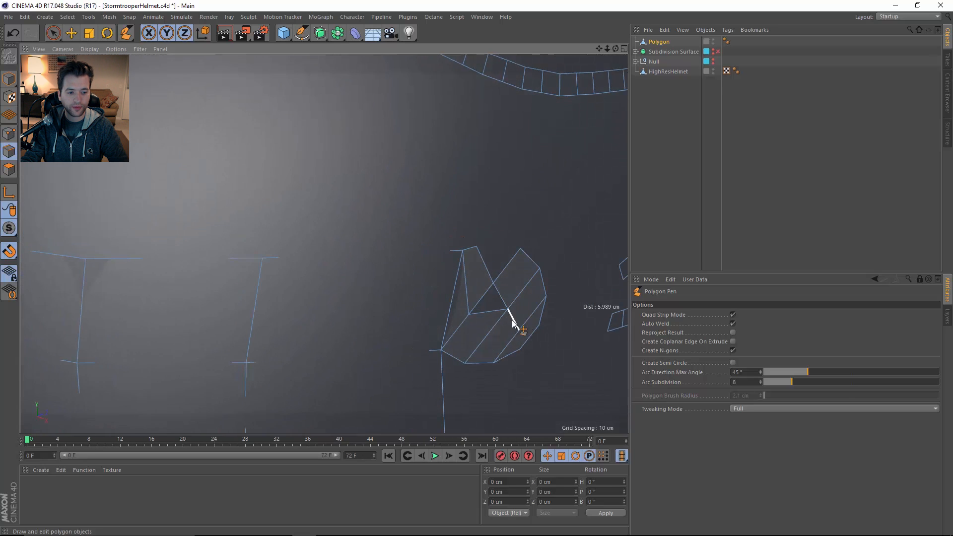
Select the Polygon object holding the Polygon Pen strips and patches, and delete it.
{"action": "right_click_drag", "start_coordinate": [525, 337], "coordinate": [457, 331], "text": "alt"}
{"action": "middle_click_drag", "start_coordinate": [457, 331], "coordinate": [381, 289], "text": "alt"}
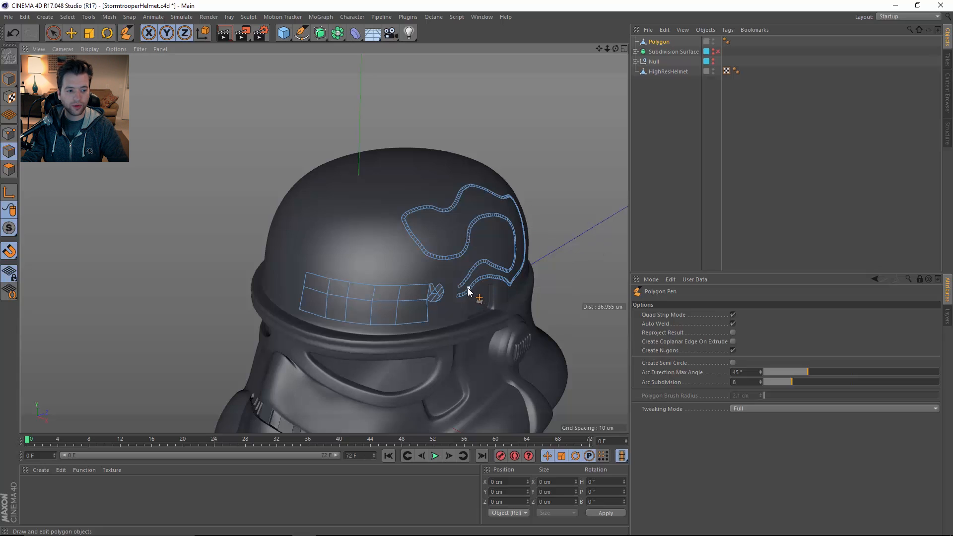
{"action": "key", "text": "e"}
{"action": "right_click_drag", "start_coordinate": [454, 296], "coordinate": [499, 289], "text": "alt"}
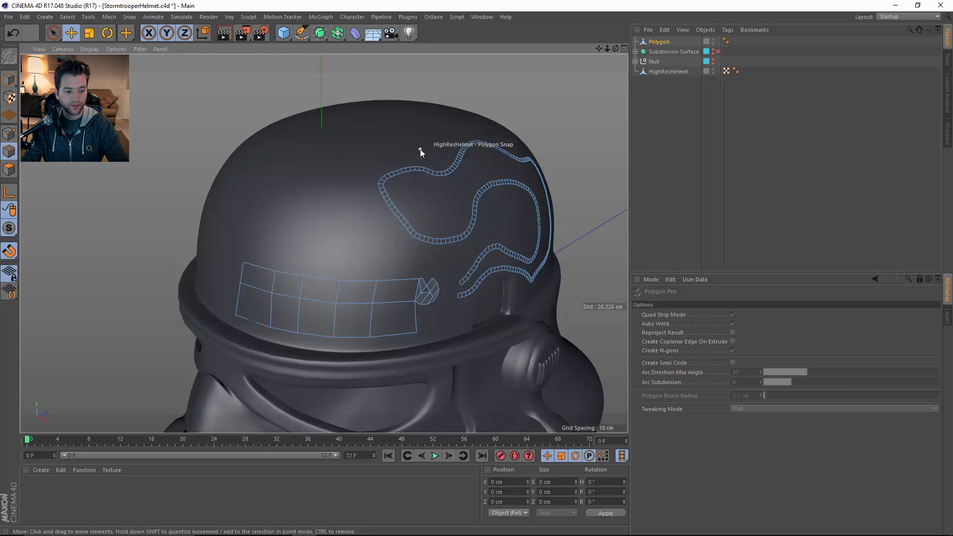
{"action": "left_click", "coordinate": [473, 192]}
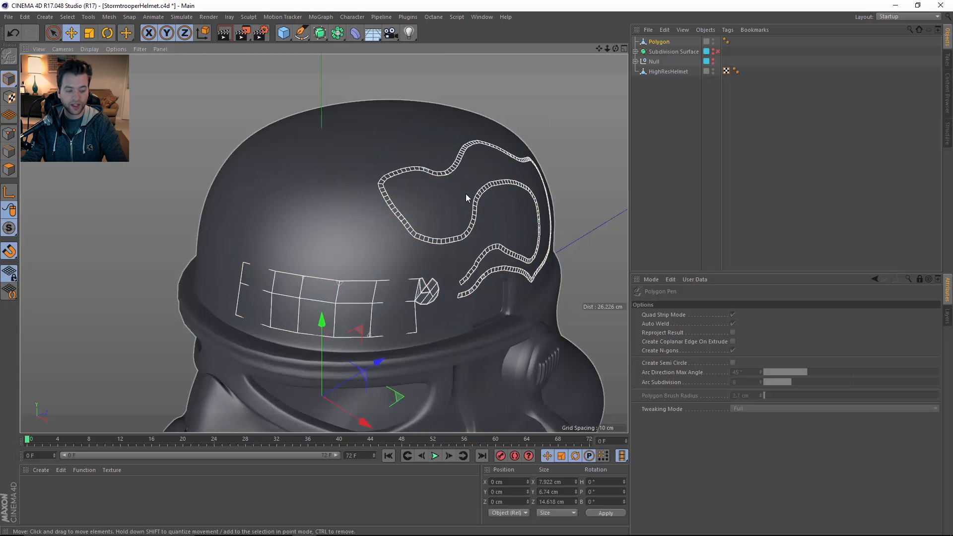
{"action": "key", "text": "Delete"}
Enable the Subdivision Surface containing LowResHelmet and clear the selection.
{"action": "left_click_drag", "start_coordinate": [517, 277], "coordinate": [450, 201], "text": "alt"}
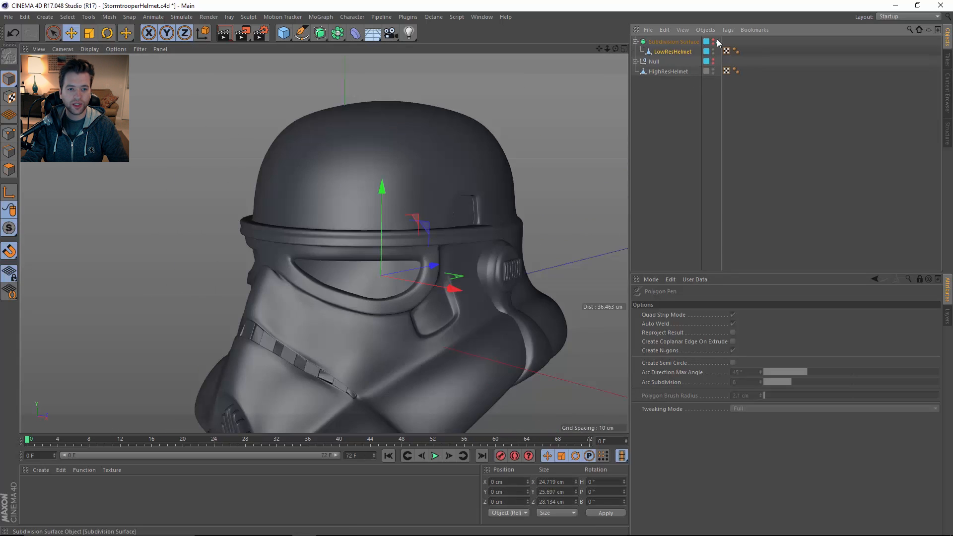
{"action": "left_click", "coordinate": [713, 41]}
{"action": "left_click", "coordinate": [654, 102]}
{"action": "middle_click_drag", "start_coordinate": [439, 223], "coordinate": [433, 202], "text": "alt"}
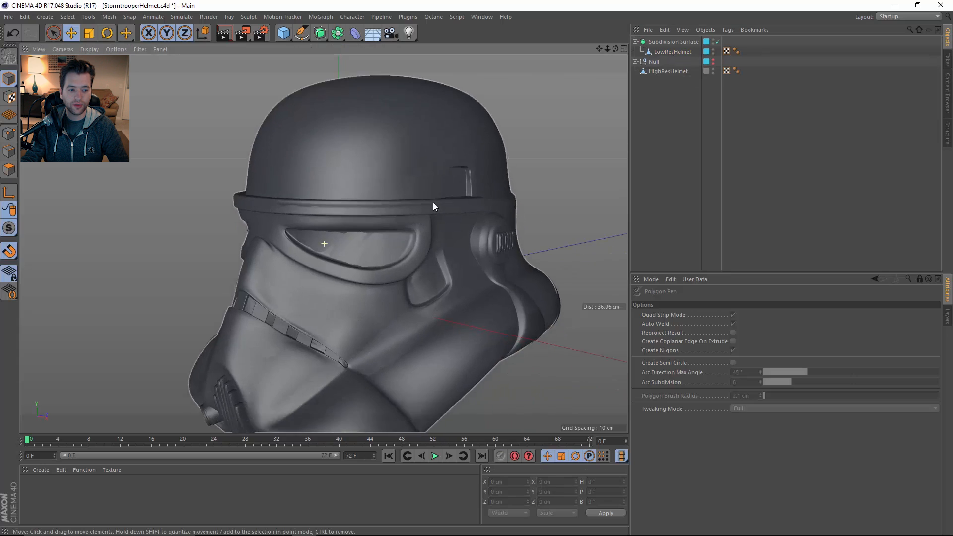
{"action": "scroll", "coordinate": [433, 202], "scroll_direction": "down", "scroll_amount": 2}
Copy LowResHelmet into a new project, frame it in the viewport and deselect it.
{"action": "left_click", "coordinate": [669, 52]}
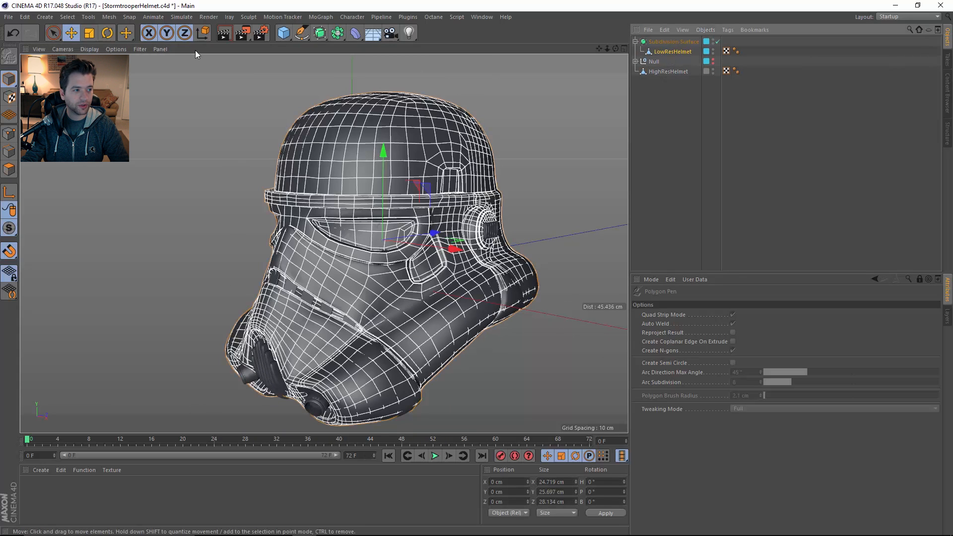
{"action": "left_click", "coordinate": [11, 17]}
{"action": "left_click", "coordinate": [22, 31]}
{"action": "key", "text": "ctrl+v"}
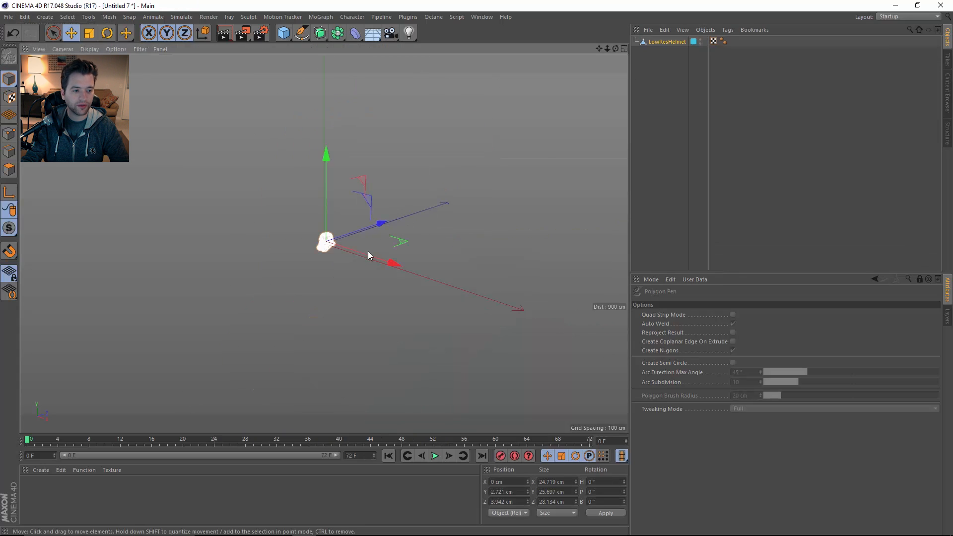
{"action": "key", "text": "s"}
{"action": "scroll", "coordinate": [338, 257], "scroll_direction": "up", "scroll_amount": 4}
{"action": "left_click_drag", "start_coordinate": [338, 258], "coordinate": [396, 228], "text": "alt"}
{"action": "key", "text": "ctrl+shift+a"}
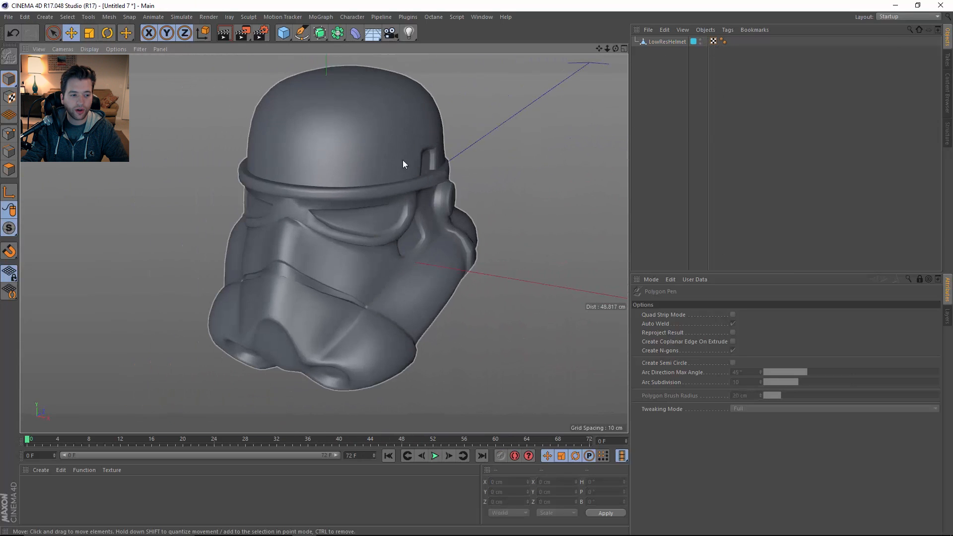
Switch to the BP UV Edit layout and select LowResHelmet to examine its existing UV mesh.
{"action": "left_click", "coordinate": [907, 16]}
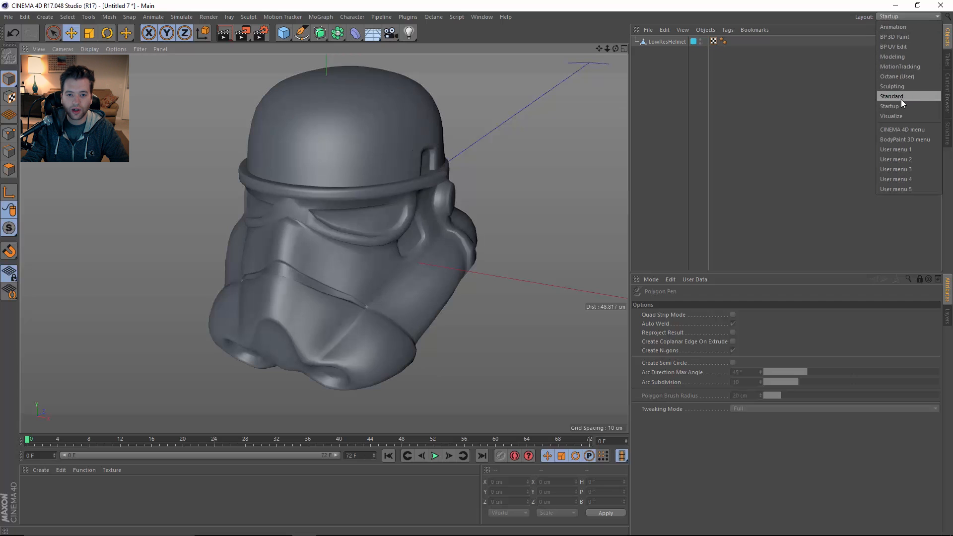
{"action": "left_click", "coordinate": [900, 47]}
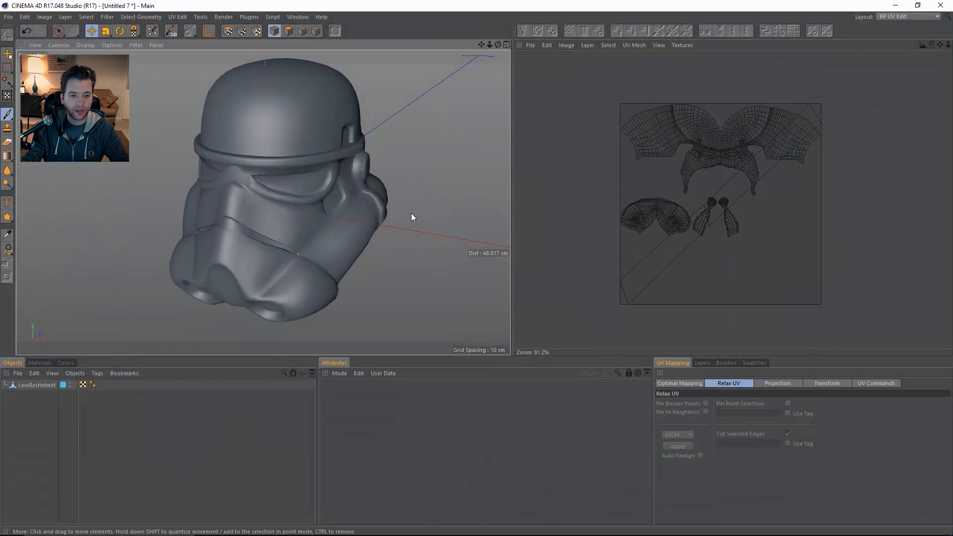
{"action": "left_click", "coordinate": [343, 226]}
{"action": "key", "text": "Return"}
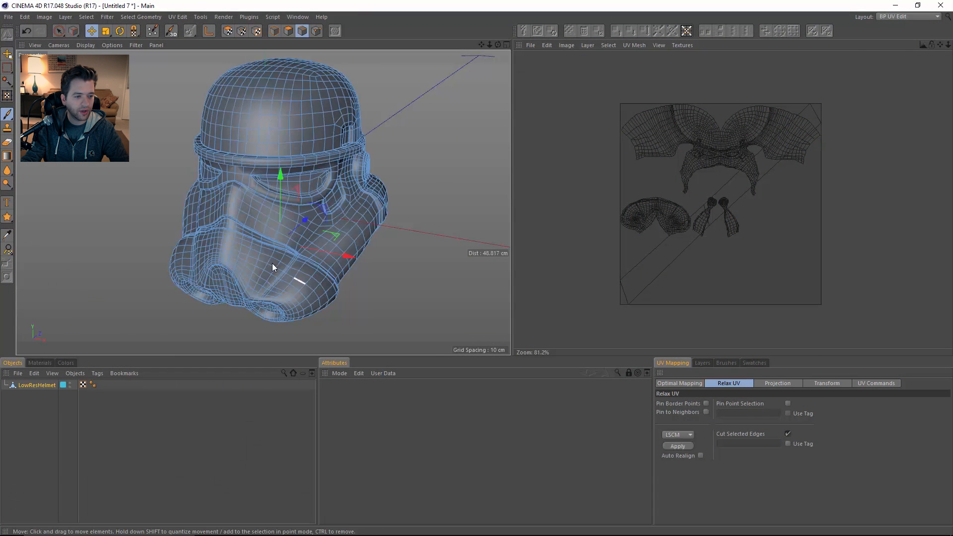
{"action": "scroll", "coordinate": [745, 233], "scroll_direction": "up", "scroll_amount": 3}
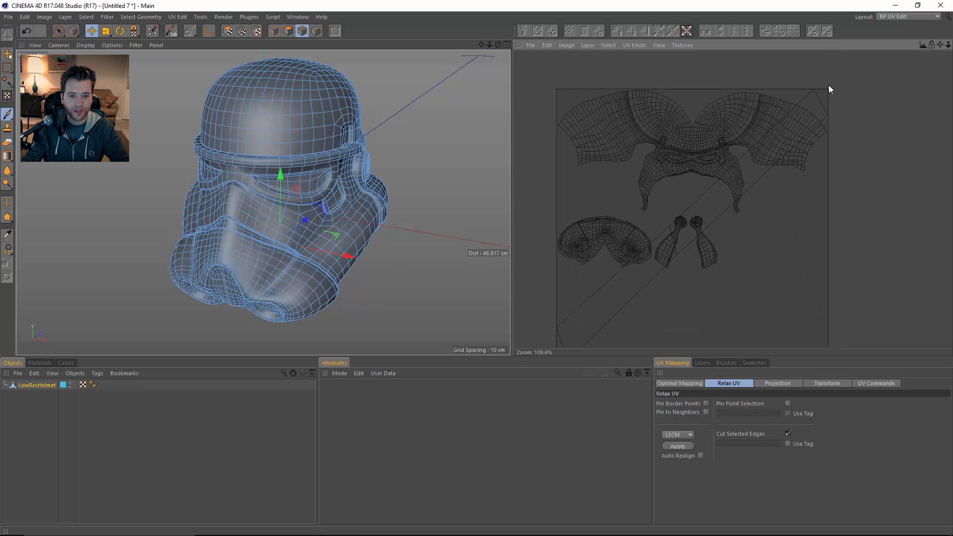
{"action": "key", "text": "Return"}
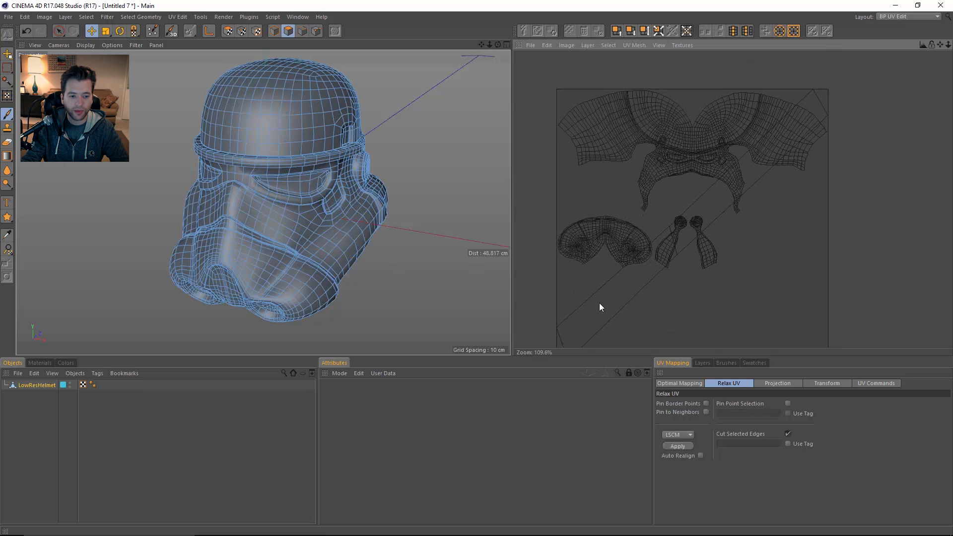
{"action": "middle_click_drag", "start_coordinate": [625, 227], "coordinate": [704, 206], "text": "alt"}
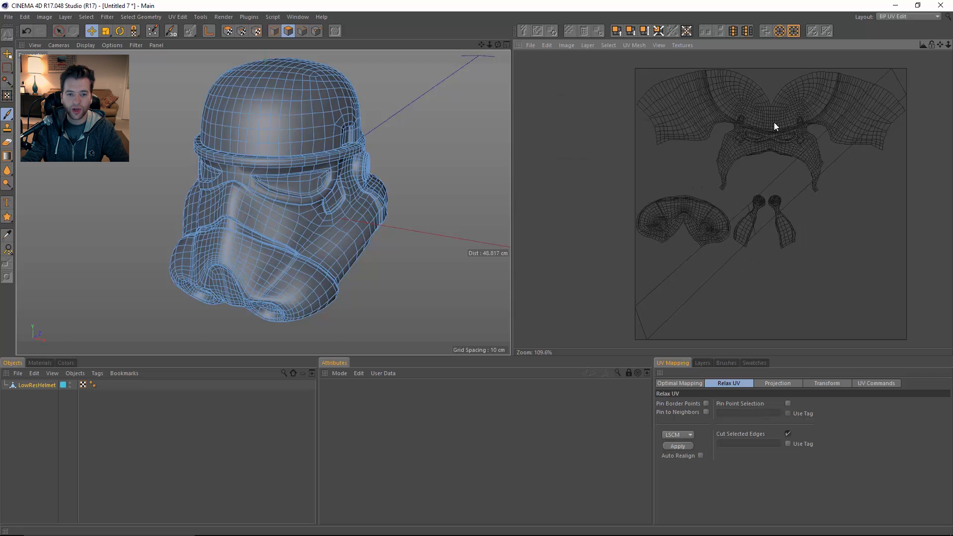
{"action": "middle_click_drag", "start_coordinate": [297, 131], "coordinate": [301, 150], "text": "alt"}
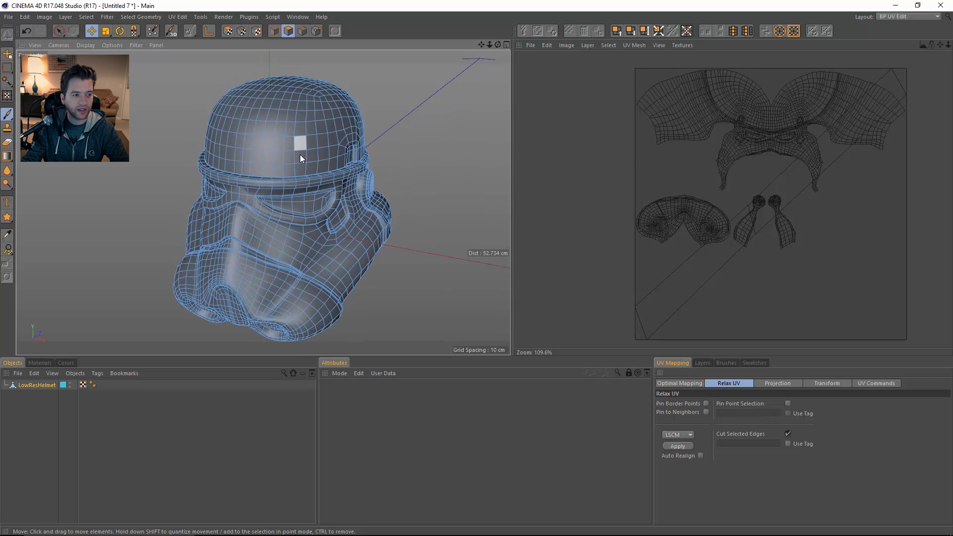
{"action": "key", "text": "Return"}
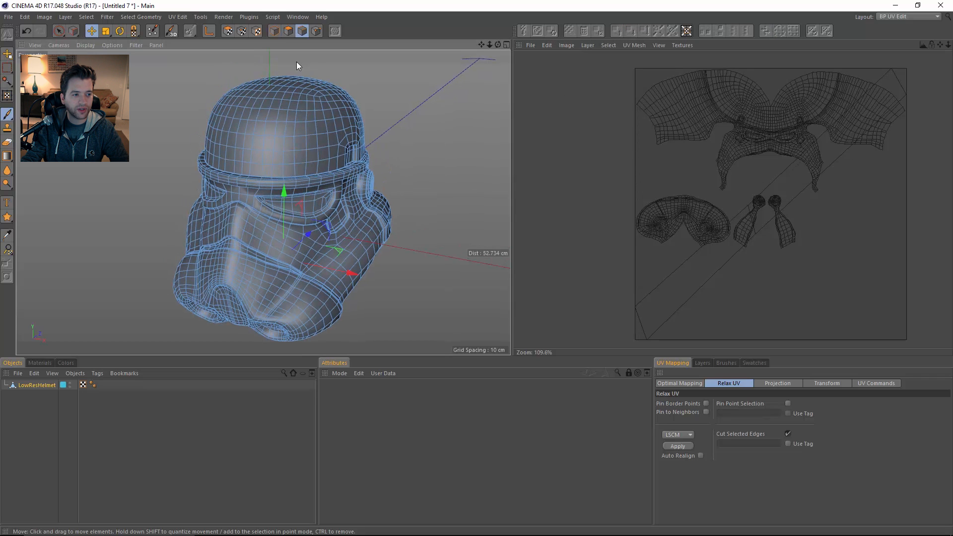
Select all helmet polygons and apply a Frontal UV projection from the top view.
{"action": "left_click", "coordinate": [288, 31]}
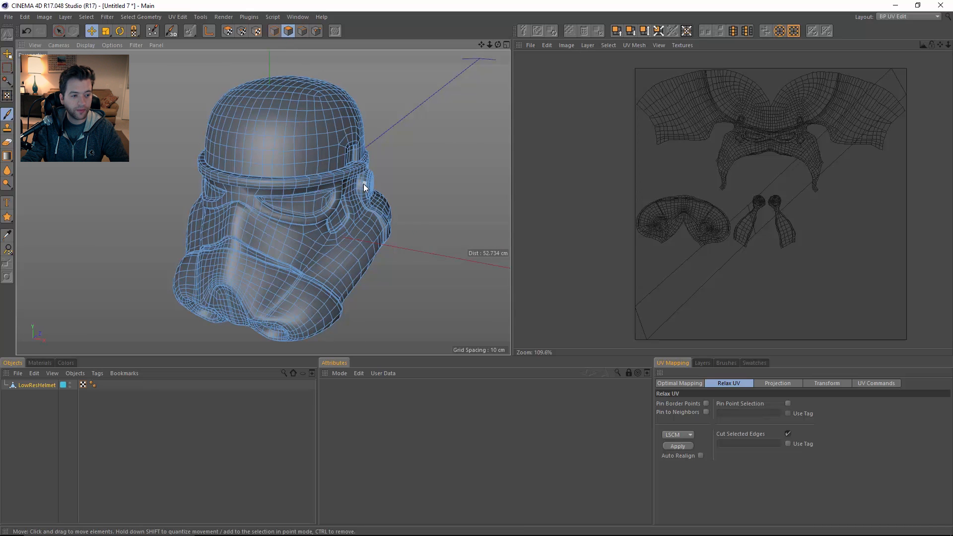
{"action": "key", "text": "ctrl+a"}
{"action": "middle_click", "coordinate": [349, 161]}
{"action": "middle_click", "coordinate": [349, 160]}
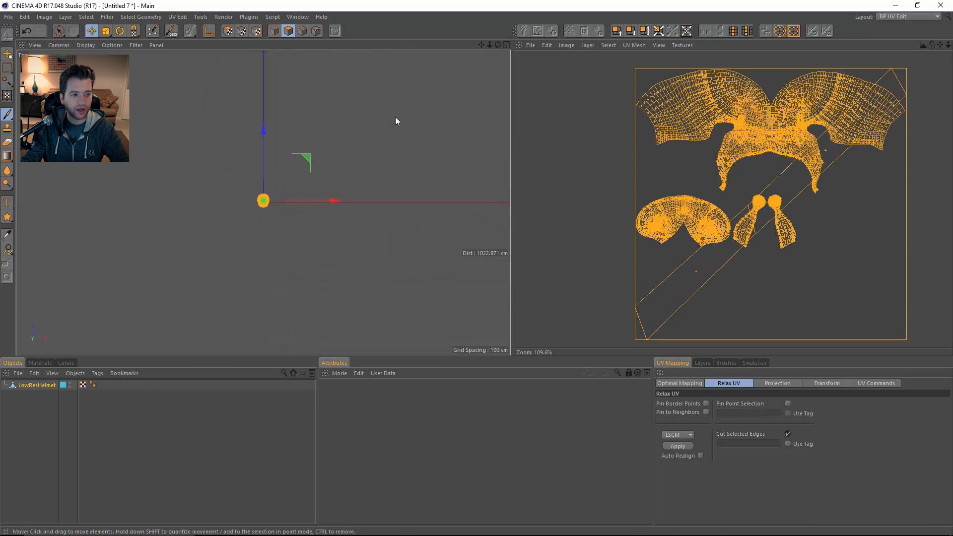
{"action": "right_click_drag", "start_coordinate": [269, 202], "coordinate": [447, 216], "text": "alt"}
{"action": "middle_click_drag", "start_coordinate": [192, 208], "coordinate": [249, 219], "text": "alt"}
{"action": "right_click_drag", "start_coordinate": [249, 219], "coordinate": [284, 219], "text": "alt"}
{"action": "left_click", "coordinate": [792, 385]}
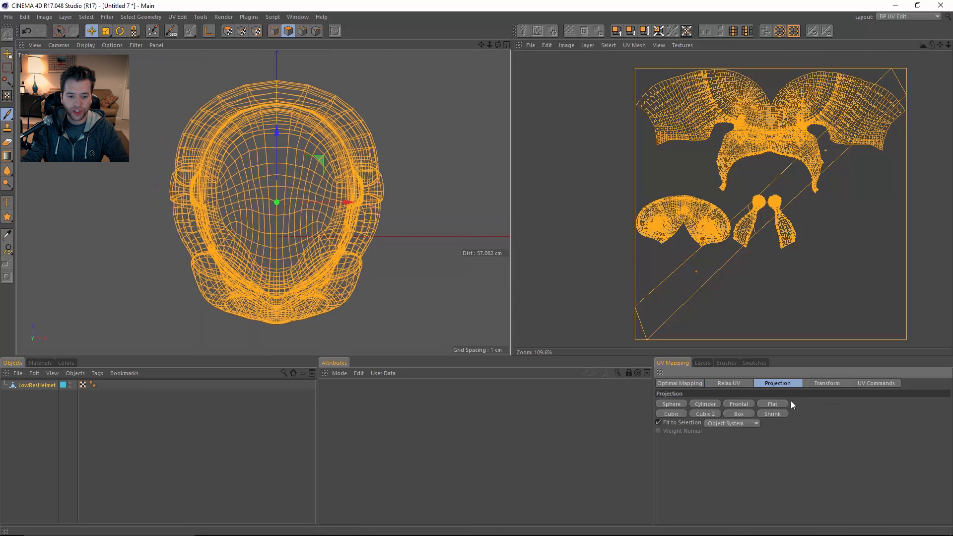
{"action": "left_click", "coordinate": [739, 404]}
{"action": "middle_click_drag", "start_coordinate": [773, 138], "coordinate": [743, 157], "text": "alt"}
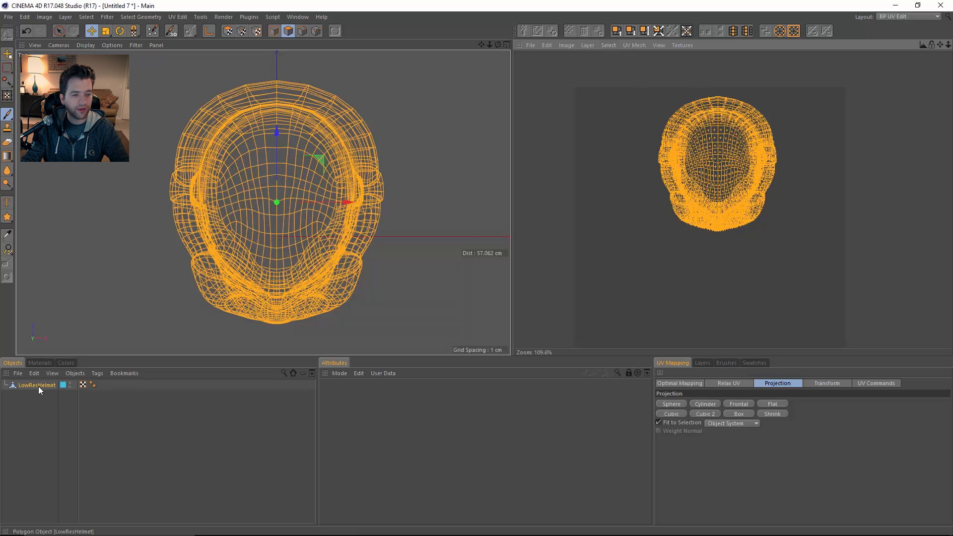
{"action": "left_click", "coordinate": [638, 45]}
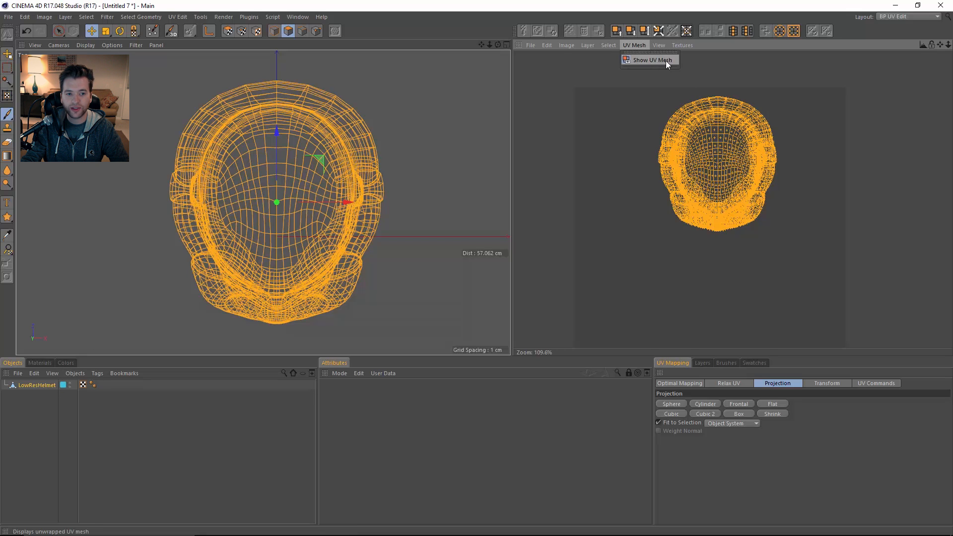
{"action": "left_click", "coordinate": [643, 48]}
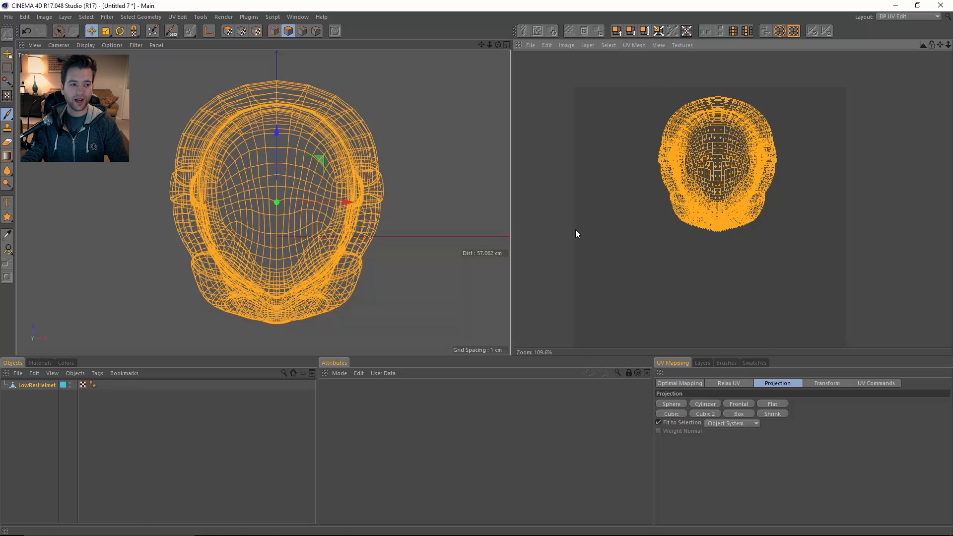
In edge mode, select the helmet's central edge loop running over the crown in the perspective view.
{"action": "key", "text": "Return"}
{"action": "middle_click", "coordinate": [385, 194]}
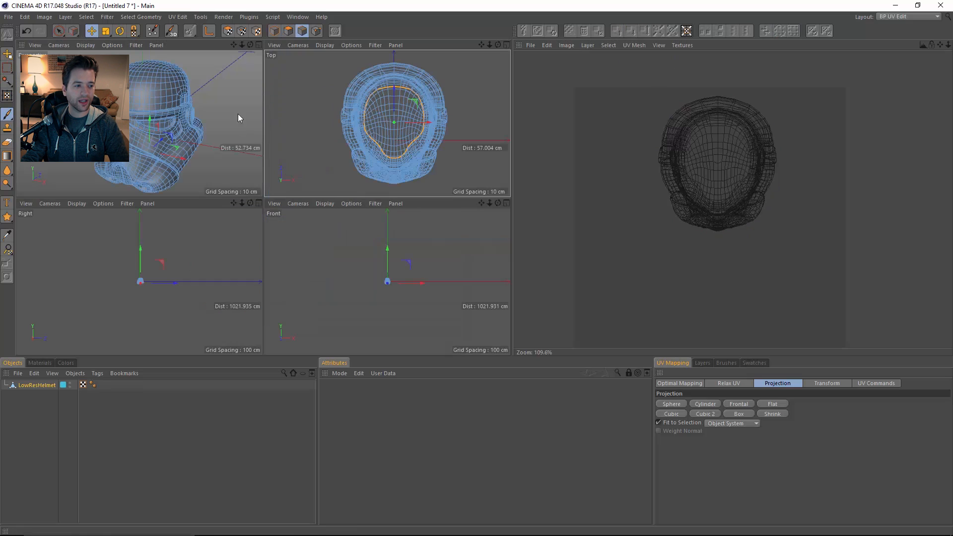
{"action": "left_click", "coordinate": [226, 88]}
{"action": "scroll", "coordinate": [210, 129], "scroll_direction": "up", "scroll_amount": 3}
{"action": "left_click_drag", "start_coordinate": [210, 129], "coordinate": [162, 112], "text": "alt"}
{"action": "middle_click", "coordinate": [181, 114]}
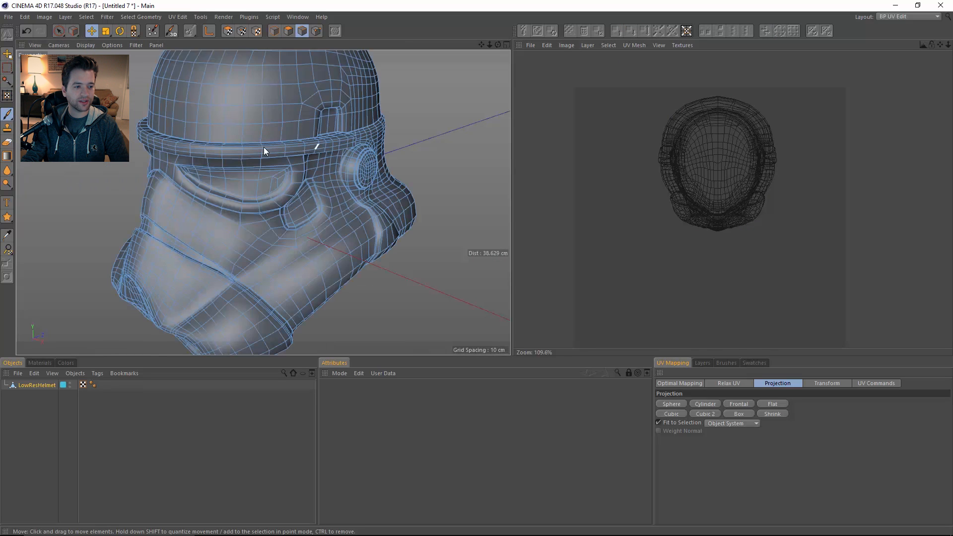
{"action": "left_click_drag", "start_coordinate": [264, 147], "coordinate": [329, 146], "text": "alt"}
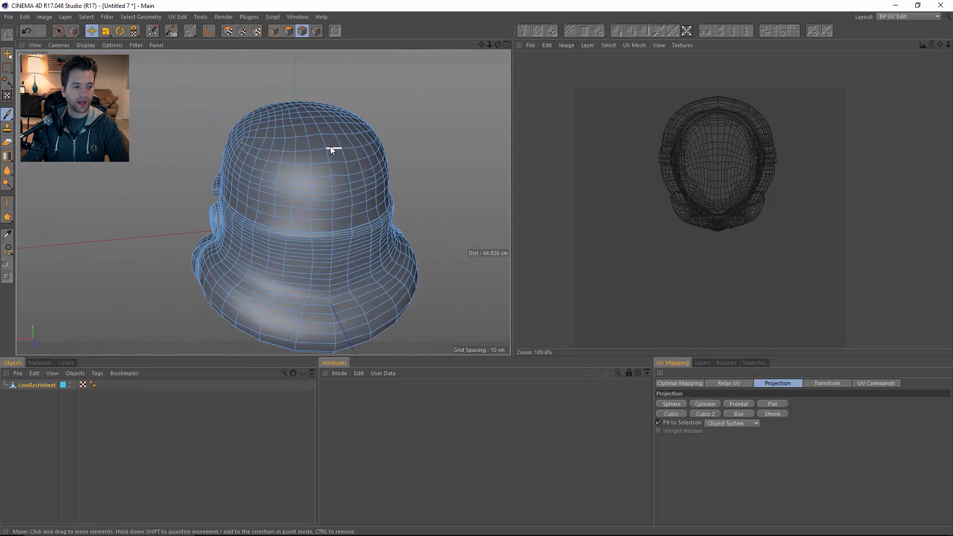
{"action": "double_click", "coordinate": [326, 142]}
{"action": "left_click_drag", "start_coordinate": [320, 240], "coordinate": [357, 215], "text": "alt"}
{"action": "right_click_drag", "start_coordinate": [357, 215], "coordinate": [216, 228], "text": "alt"}
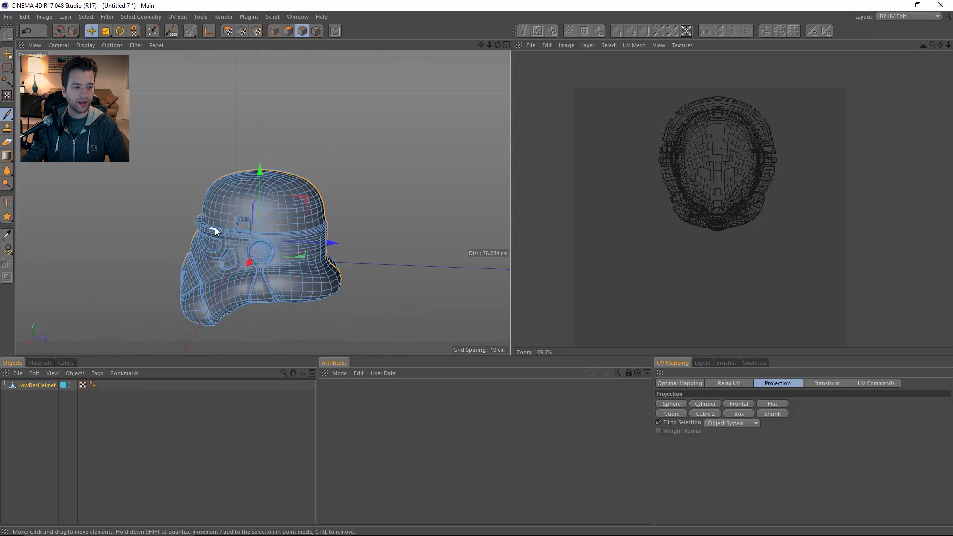
{"action": "middle_click_drag", "start_coordinate": [215, 228], "coordinate": [354, 203], "text": "alt"}
{"action": "left_click_drag", "start_coordinate": [354, 202], "coordinate": [384, 204], "text": "alt"}
Activate Rectangle Selection and disable Only Select Visible Elements.
{"action": "key", "text": "space"}
{"action": "left_click_drag", "start_coordinate": [62, 32], "coordinate": [97, 50]}
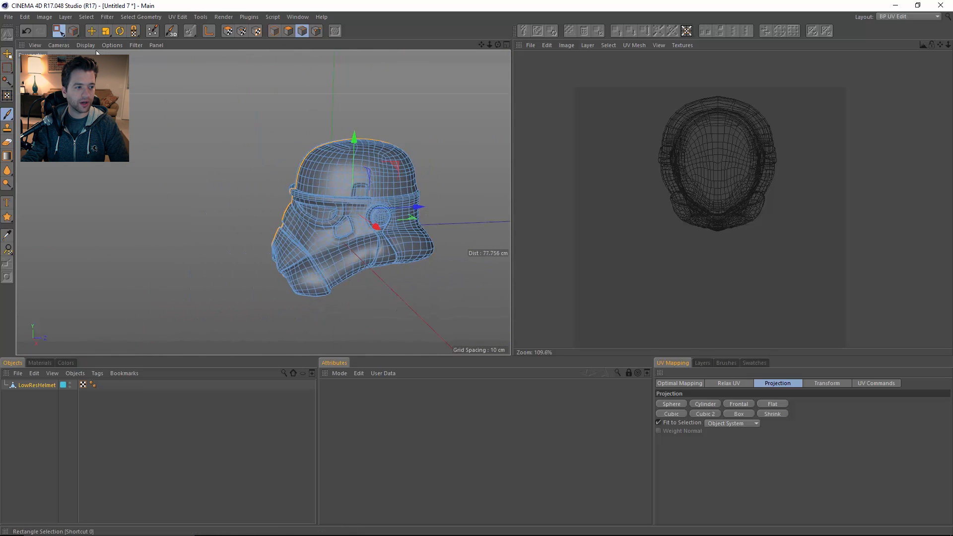
{"action": "right_click_drag", "start_coordinate": [293, 197], "coordinate": [337, 202], "text": "alt"}
{"action": "left_click_drag", "start_coordinate": [337, 201], "coordinate": [369, 268], "text": "alt"}
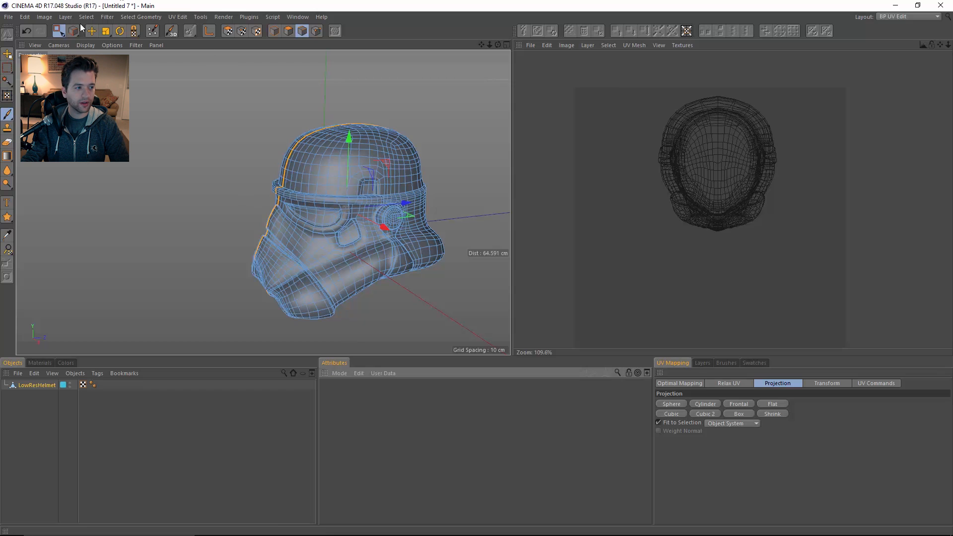
{"action": "left_click", "coordinate": [59, 31]}
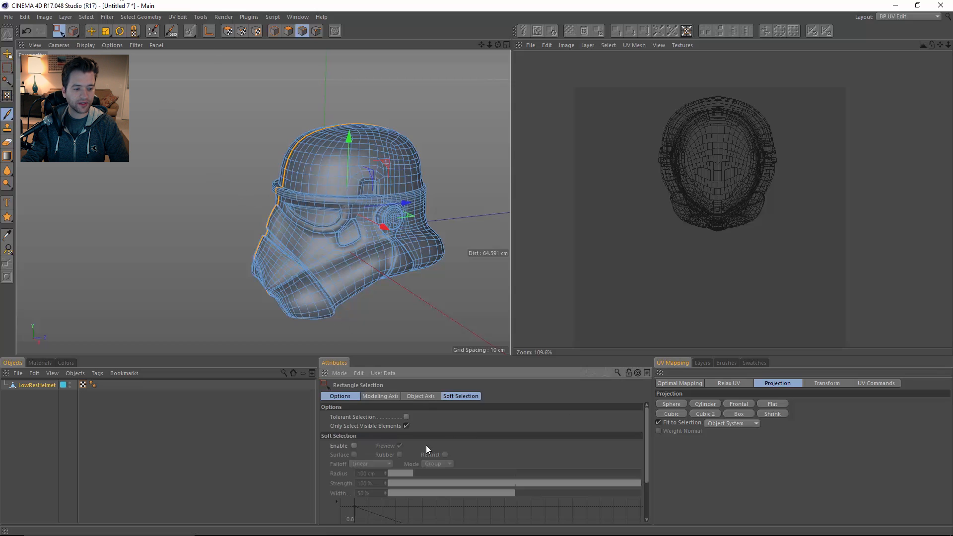
{"action": "left_click", "coordinate": [405, 426]}
Reduce the selected central edge loop to the stretch across the helmet's crown and check it from the top view.
{"action": "left_click_drag", "start_coordinate": [278, 237], "coordinate": [298, 232], "text": "alt"}
{"action": "left_click_drag", "start_coordinate": [183, 131], "coordinate": [304, 334]}
{"action": "left_click_drag", "start_coordinate": [294, 258], "coordinate": [336, 163], "text": "alt"}
{"action": "left_click_drag", "start_coordinate": [336, 163], "coordinate": [307, 142], "text": "alt"}
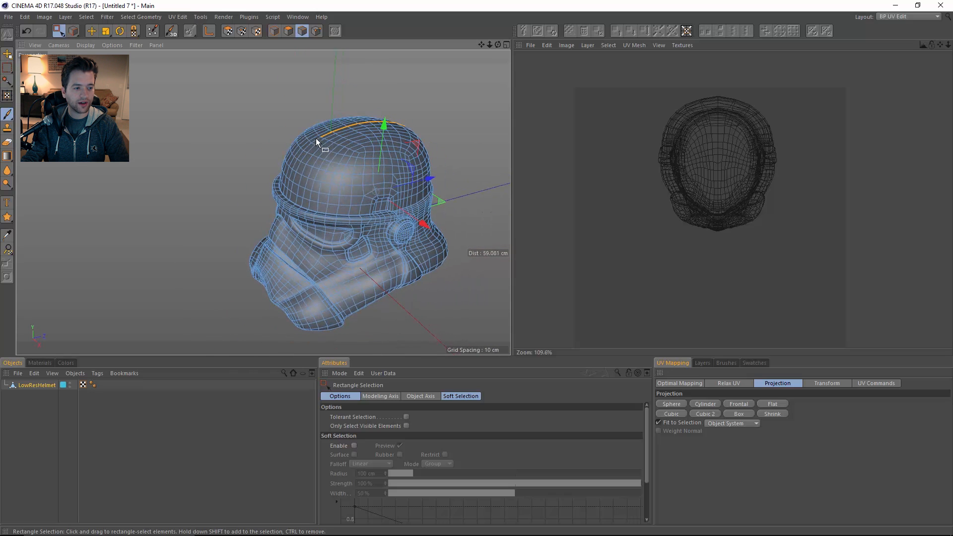
{"action": "left_click_drag", "start_coordinate": [418, 124], "coordinate": [255, 212], "text": "alt"}
{"action": "middle_click", "coordinate": [360, 155]}
{"action": "middle_click", "coordinate": [360, 155]}
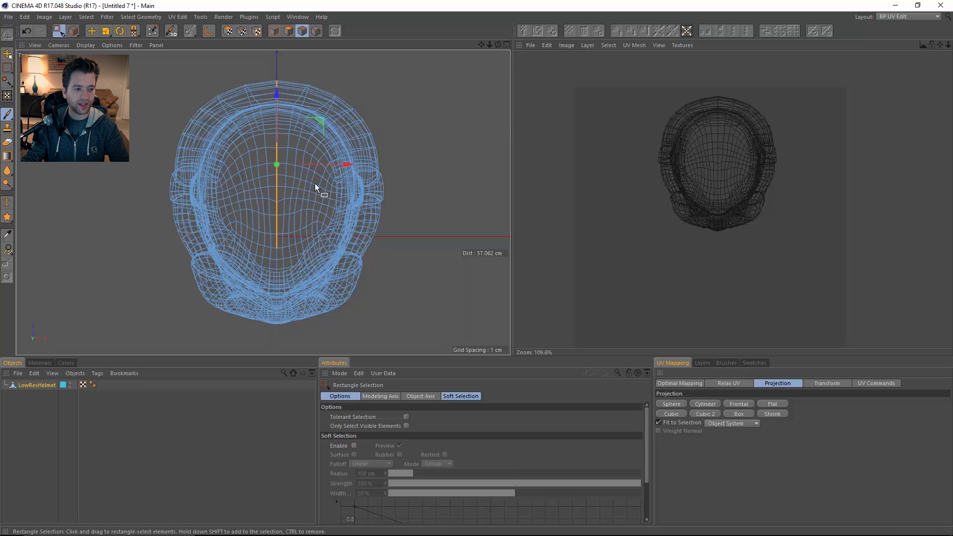
{"action": "middle_click", "coordinate": [330, 184]}
{"action": "middle_click", "coordinate": [210, 133]}
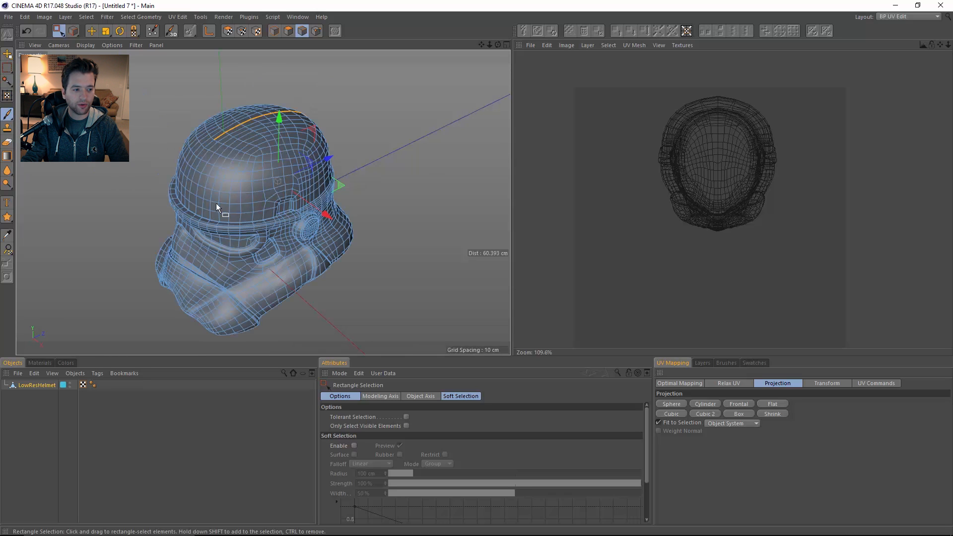
Relax the helmet's UVs with LSCM, cutting along the selected crown edges.
{"action": "left_click_drag", "start_coordinate": [280, 203], "coordinate": [277, 191], "text": "alt"}
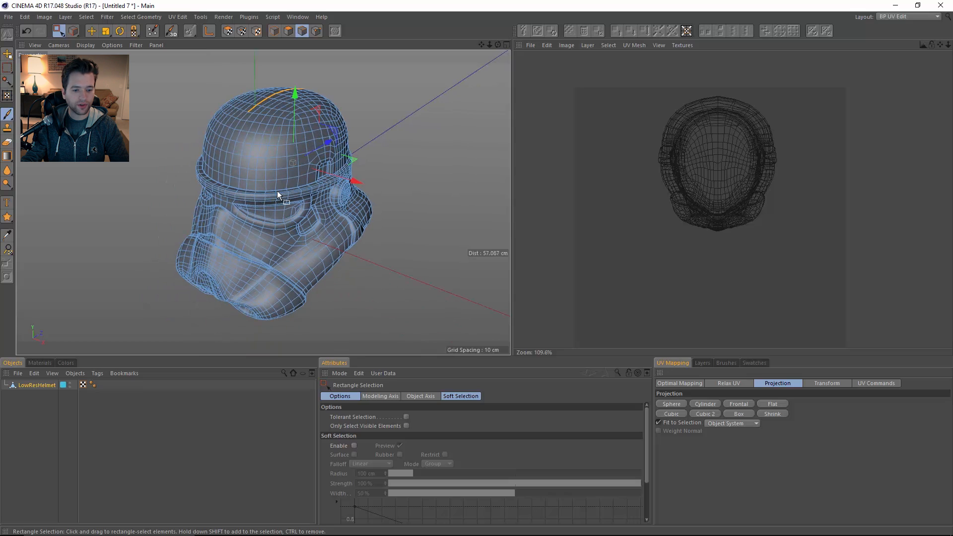
{"action": "left_click", "coordinate": [749, 384]}
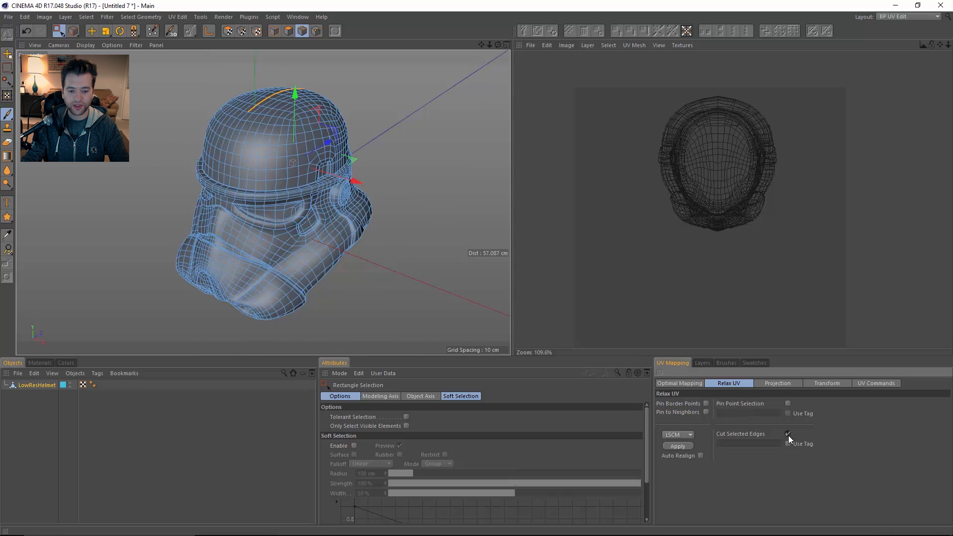
{"action": "left_click", "coordinate": [682, 446]}
{"action": "scroll", "coordinate": [707, 110], "scroll_direction": "up", "scroll_amount": 10}
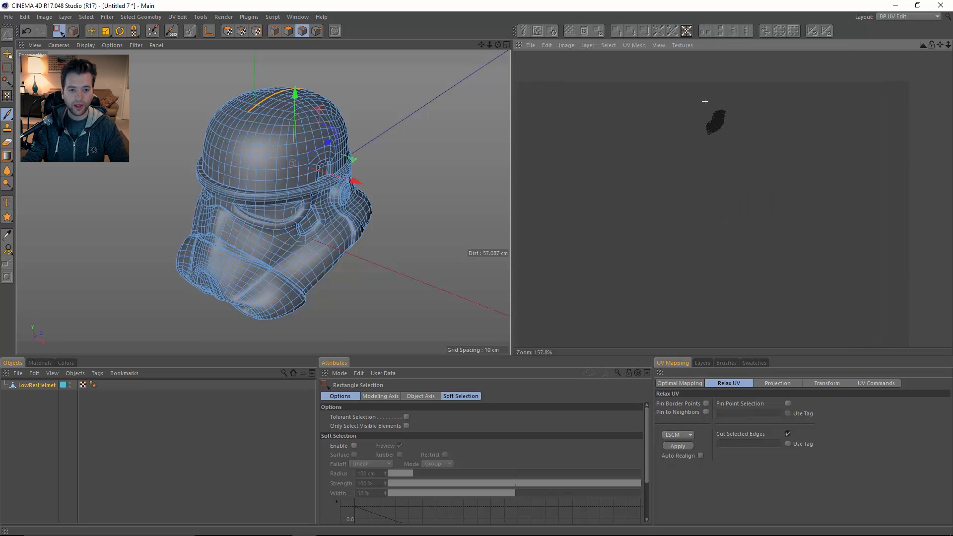
Realign the helmet's UVs with Optimal Mapping set to Realign, with Preserve Orientation and Equalize Island Size enabled.
{"action": "scroll", "coordinate": [720, 135], "scroll_direction": "down", "scroll_amount": 10}
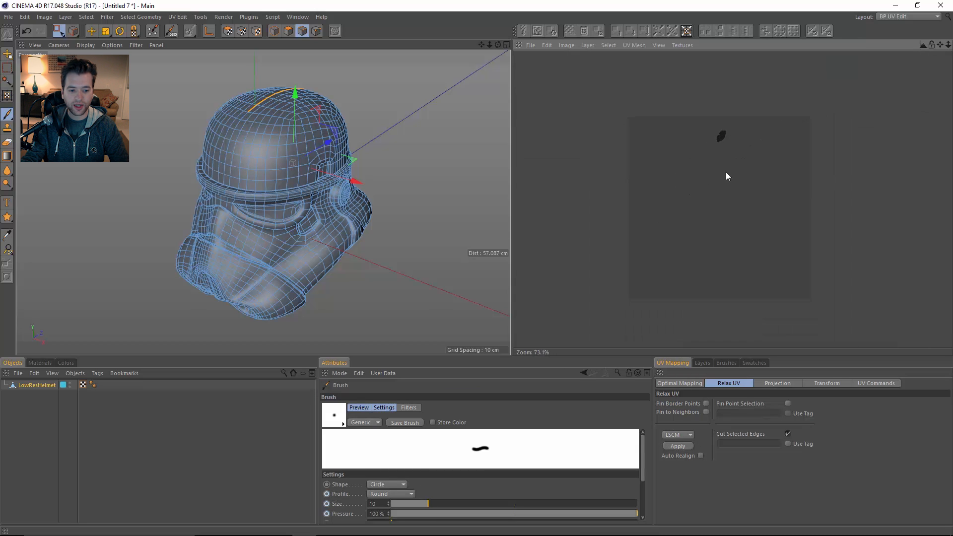
{"action": "left_click", "coordinate": [688, 384]}
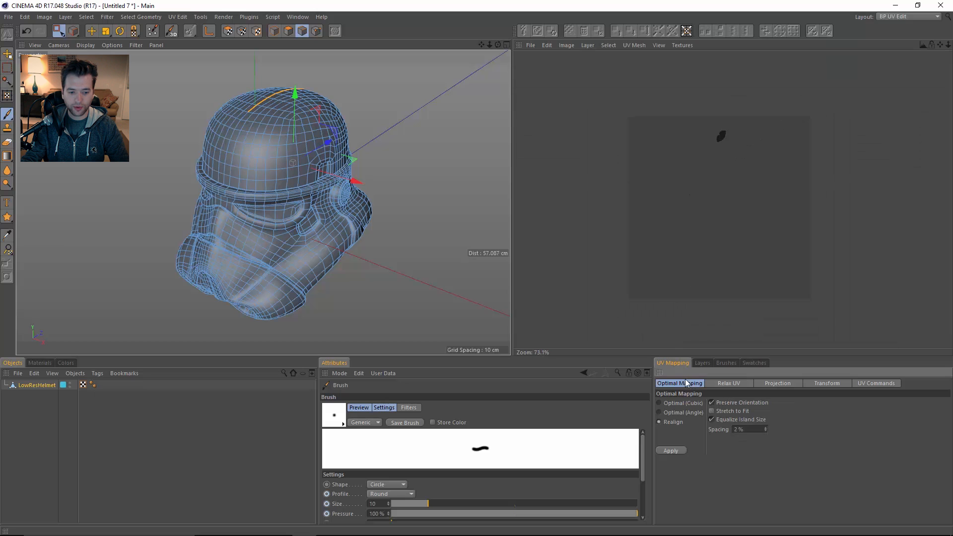
{"action": "left_click", "coordinate": [671, 451]}
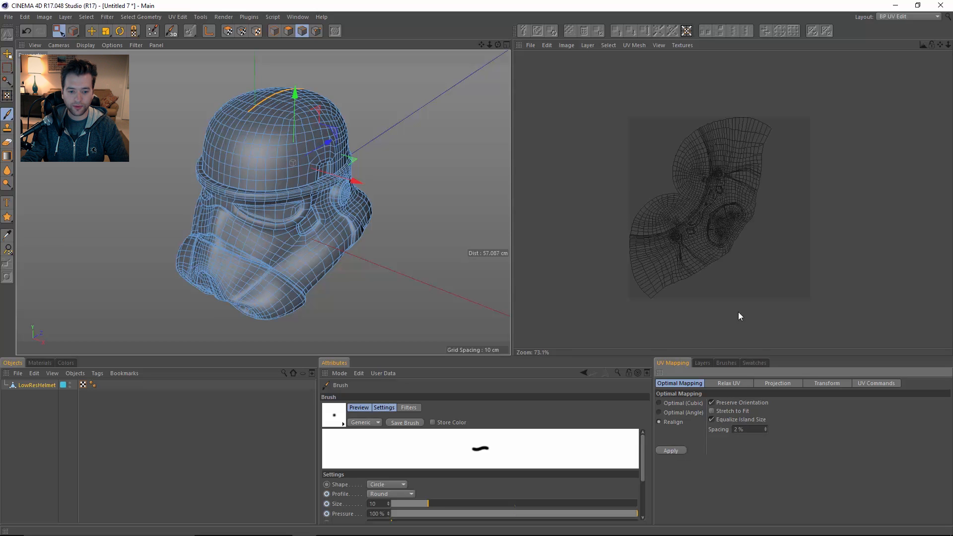
{"action": "scroll", "coordinate": [687, 231], "scroll_direction": "up", "scroll_amount": 4}
{"action": "middle_click_drag", "start_coordinate": [769, 237], "coordinate": [759, 246], "text": "alt"}
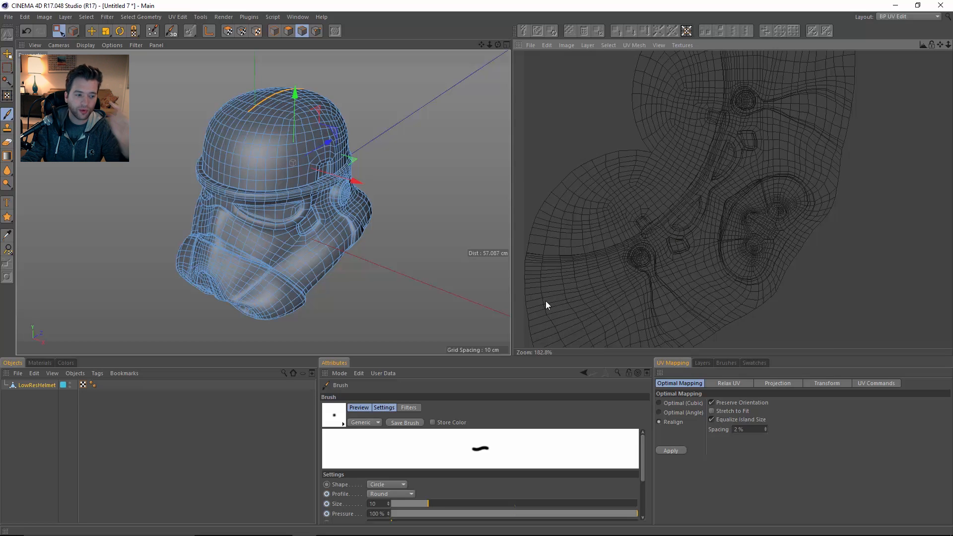
Examine the helmet's mouth, cheek and side areas against the compressed regions of the UV layout.
{"action": "right_click_drag", "start_coordinate": [294, 268], "coordinate": [305, 271], "text": "alt"}
{"action": "left_click_drag", "start_coordinate": [305, 271], "coordinate": [292, 252], "text": "alt"}
{"action": "middle_click_drag", "start_coordinate": [293, 252], "coordinate": [359, 206], "text": "alt"}
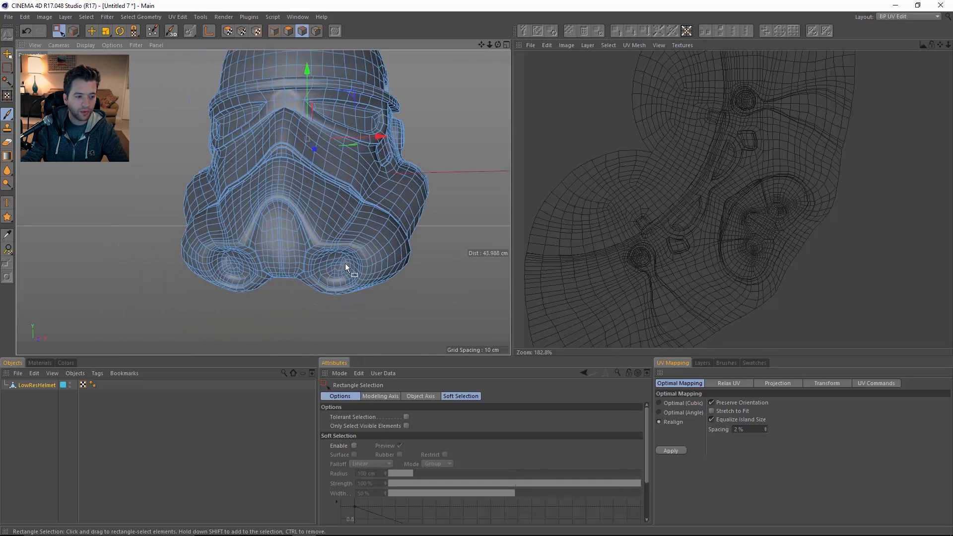
{"action": "right_click_drag", "start_coordinate": [336, 264], "coordinate": [376, 265], "text": "alt"}
{"action": "left_click_drag", "start_coordinate": [330, 264], "coordinate": [375, 248], "text": "alt"}
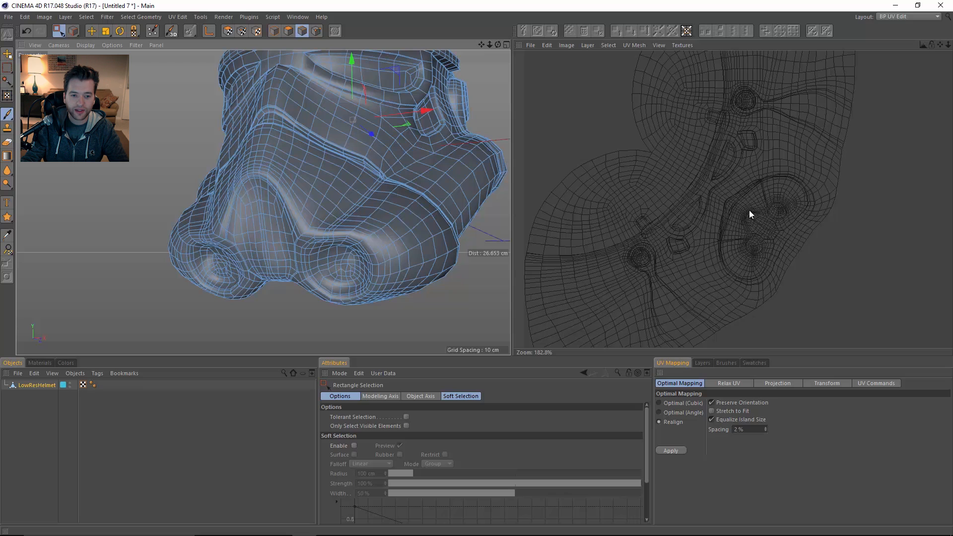
{"action": "left_click_drag", "start_coordinate": [399, 188], "coordinate": [353, 162], "text": "alt"}
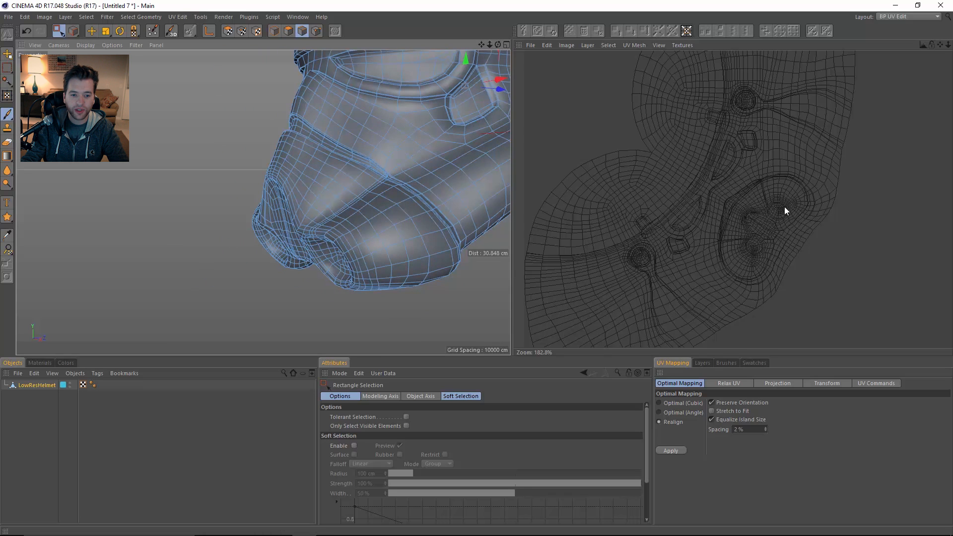
{"action": "left_click_drag", "start_coordinate": [386, 213], "coordinate": [365, 191], "text": "alt"}
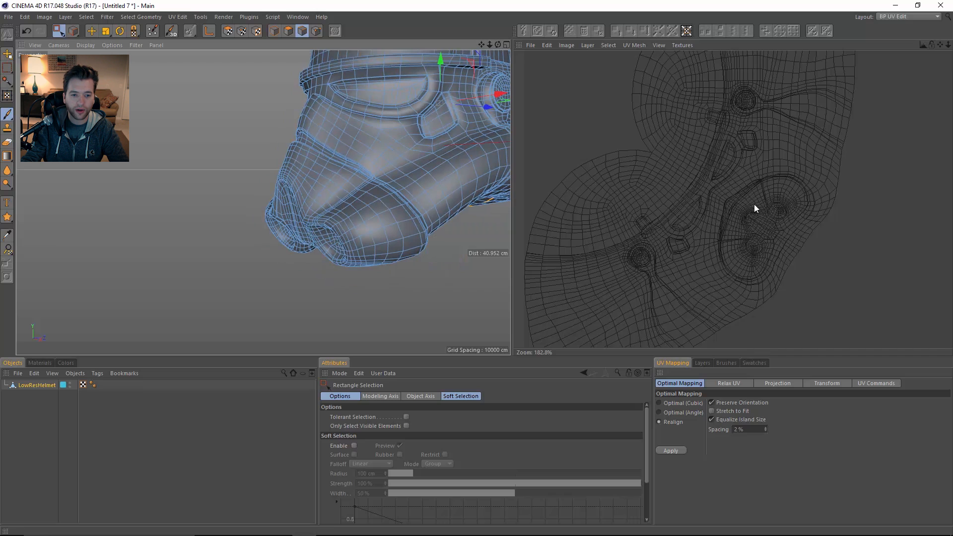
{"action": "scroll", "coordinate": [755, 205], "scroll_direction": "down", "scroll_amount": 5}
{"action": "left_click_drag", "start_coordinate": [348, 183], "coordinate": [306, 179], "text": "alt"}
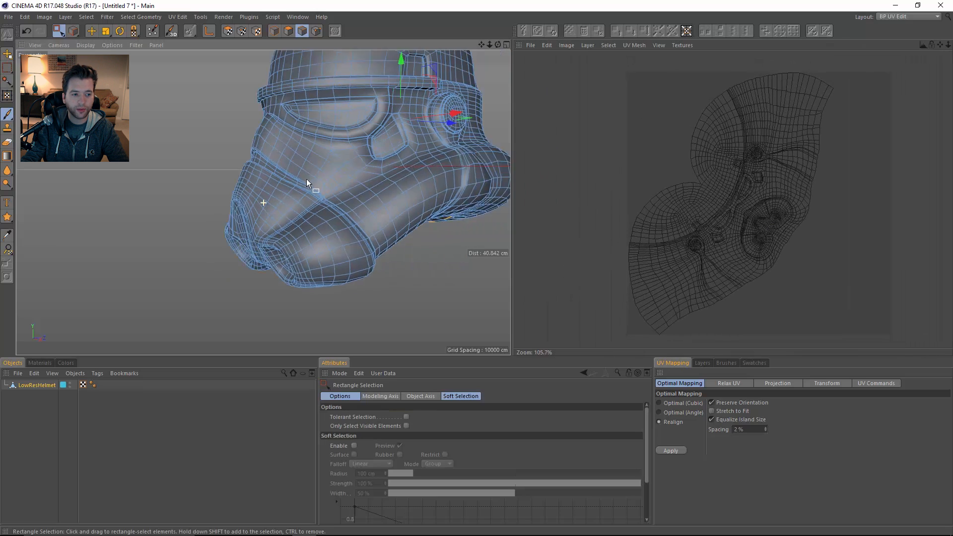
{"action": "middle_click_drag", "start_coordinate": [306, 180], "coordinate": [236, 210], "text": "alt"}
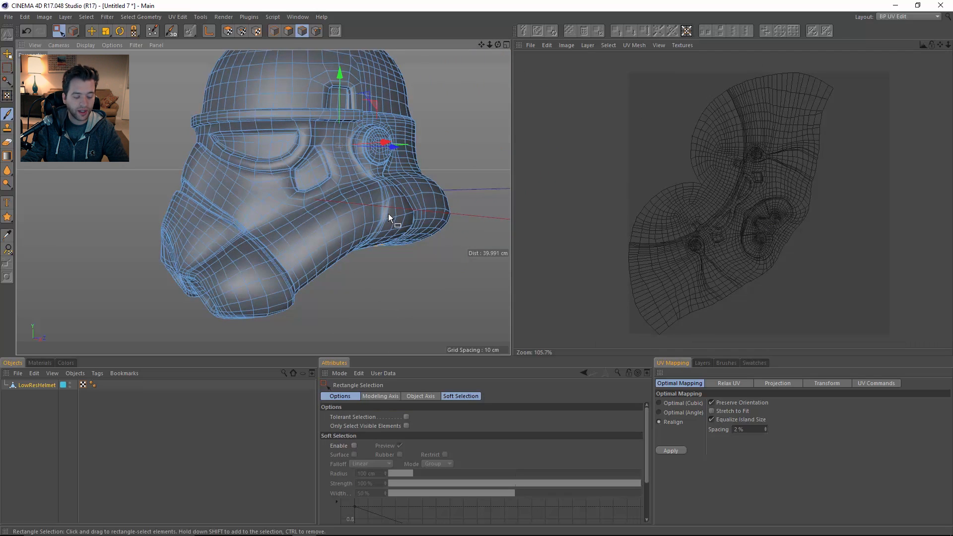
With the Move tool, add the edge loop outlining the ear piece on one side of the helmet to the selection.
{"action": "key", "text": "e"}
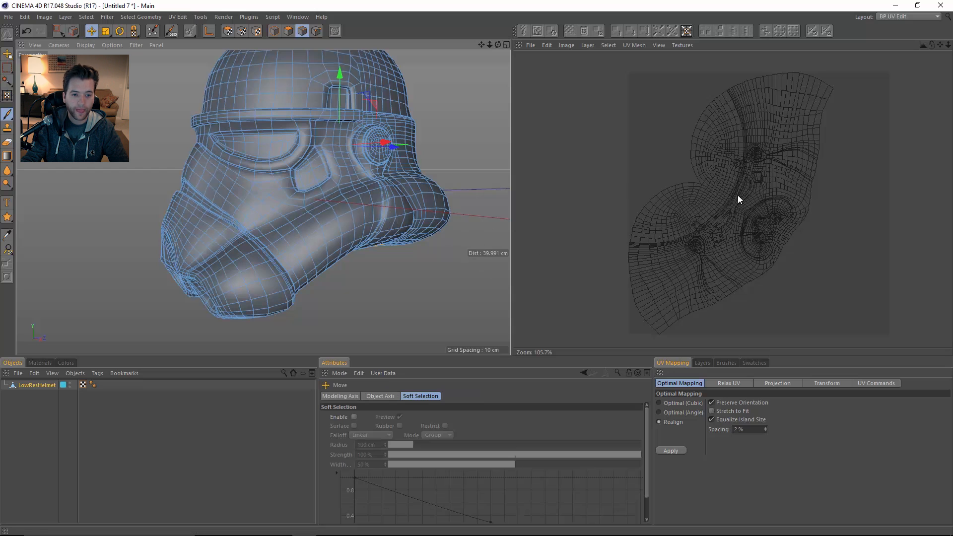
{"action": "scroll", "coordinate": [419, 153], "scroll_direction": "up", "scroll_amount": 10}
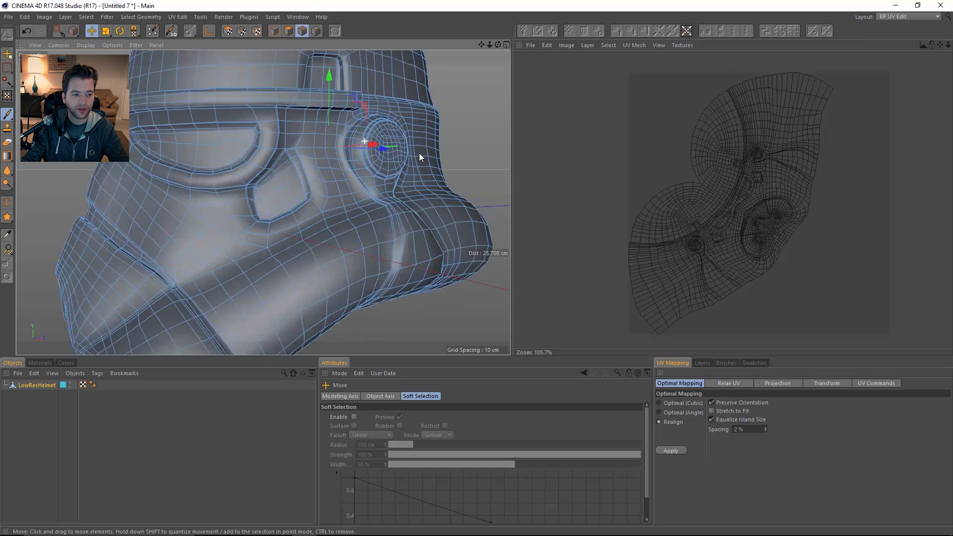
{"action": "double_click", "coordinate": [294, 165]}
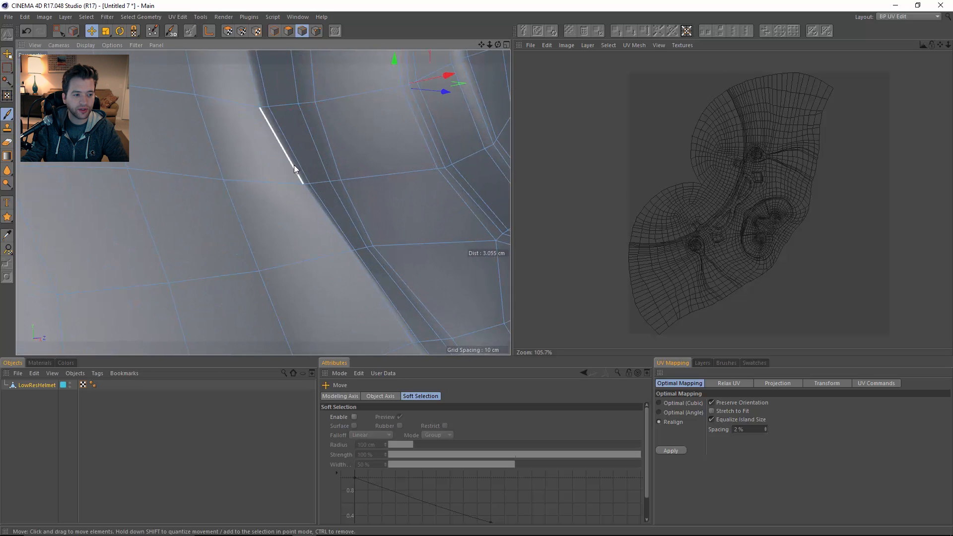
{"action": "right_click_drag", "start_coordinate": [357, 207], "coordinate": [258, 195], "text": "alt"}
{"action": "middle_click_drag", "start_coordinate": [377, 156], "coordinate": [343, 175], "text": "alt"}
{"action": "right_click_drag", "start_coordinate": [295, 144], "coordinate": [342, 151], "text": "alt"}
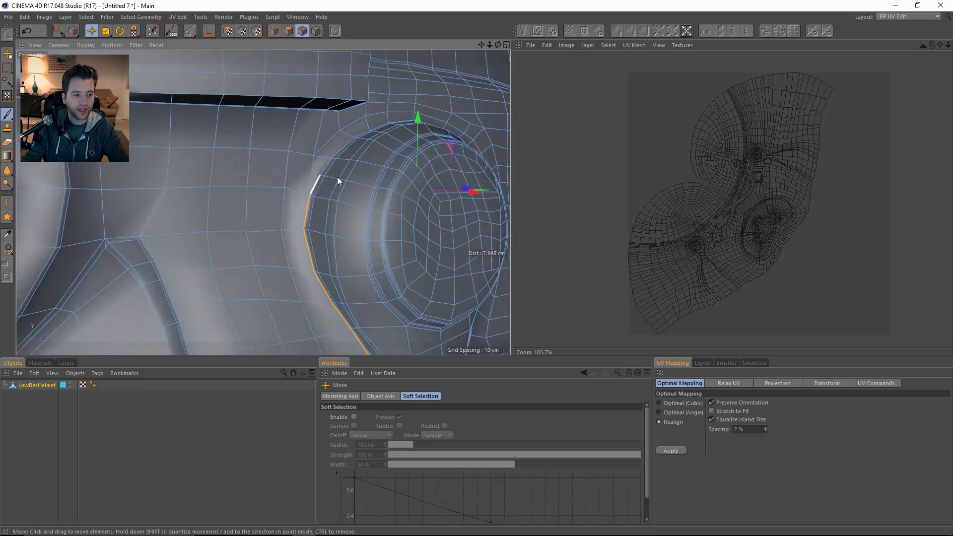
{"action": "mouse_move", "coordinate": [320, 192]}
{"action": "right_mouse_down", "text": "alt"}
{"action": "mouse_move", "coordinate": [353, 186]}
{"action": "mouse_move", "coordinate": [318, 176]}
{"action": "right_mouse_up", "text": "alt"}
{"action": "left_click", "coordinate": [306, 182], "text": "shift"}
{"action": "left_click", "coordinate": [332, 85], "text": "shift"}
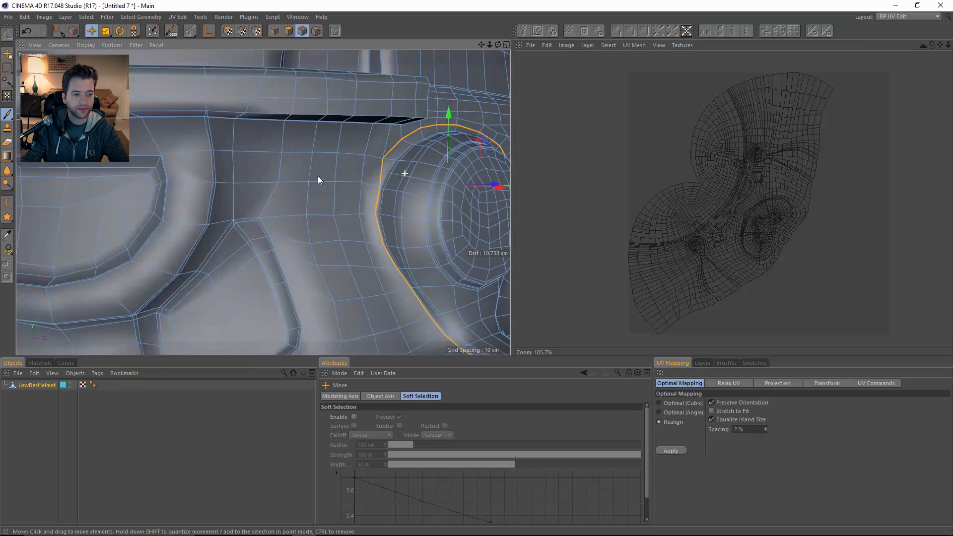
Activate Path Selection with Add to Selection enabled, facing the ear piece on the opposite side of the helmet.
{"action": "middle_click_drag", "start_coordinate": [427, 175], "coordinate": [325, 170], "text": "alt"}
{"action": "left_click_drag", "start_coordinate": [326, 171], "coordinate": [408, 249], "text": "alt"}
{"action": "right_click_drag", "start_coordinate": [409, 248], "coordinate": [355, 251], "text": "alt"}
{"action": "middle_click_drag", "start_coordinate": [403, 342], "coordinate": [415, 274], "text": "alt"}
{"action": "left_click_drag", "start_coordinate": [415, 238], "coordinate": [446, 216], "text": "alt"}
{"action": "right_click_drag", "start_coordinate": [445, 216], "coordinate": [382, 218], "text": "alt"}
{"action": "left_click_drag", "start_coordinate": [470, 219], "coordinate": [210, 203], "text": "alt"}
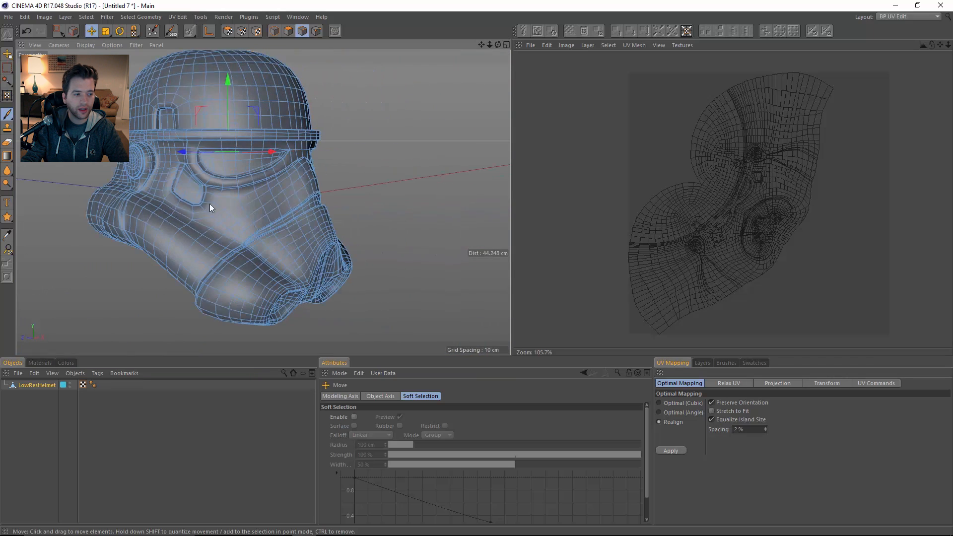
{"action": "right_click_drag", "start_coordinate": [142, 191], "coordinate": [174, 195], "text": "alt"}
{"action": "middle_click_drag", "start_coordinate": [174, 195], "coordinate": [247, 201], "text": "alt"}
{"action": "right_click_drag", "start_coordinate": [247, 200], "coordinate": [363, 204], "text": "alt"}
{"action": "left_click_drag", "start_coordinate": [363, 204], "coordinate": [353, 225], "text": "alt"}
{"action": "right_click_drag", "start_coordinate": [352, 225], "coordinate": [325, 197], "text": "alt"}
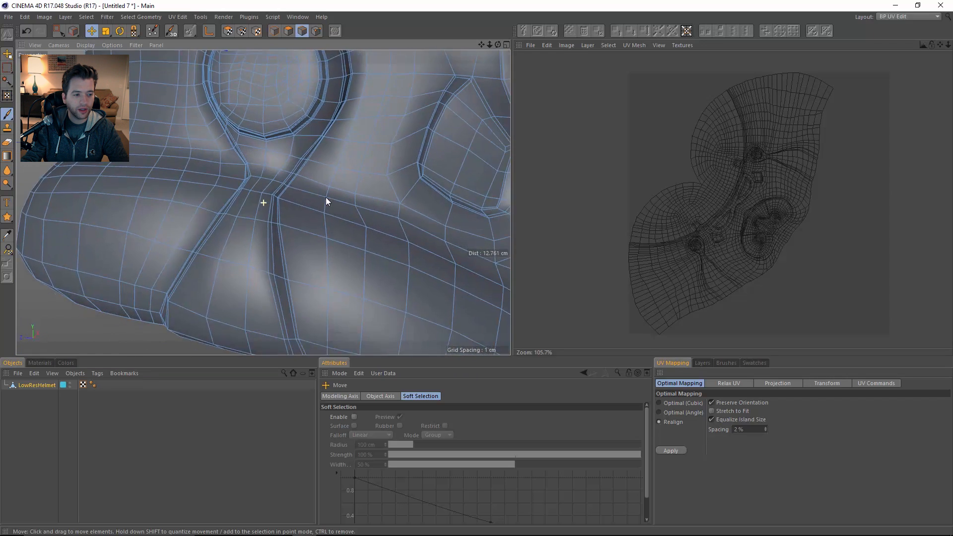
{"action": "left_click_drag", "start_coordinate": [326, 198], "coordinate": [274, 215], "text": "alt"}
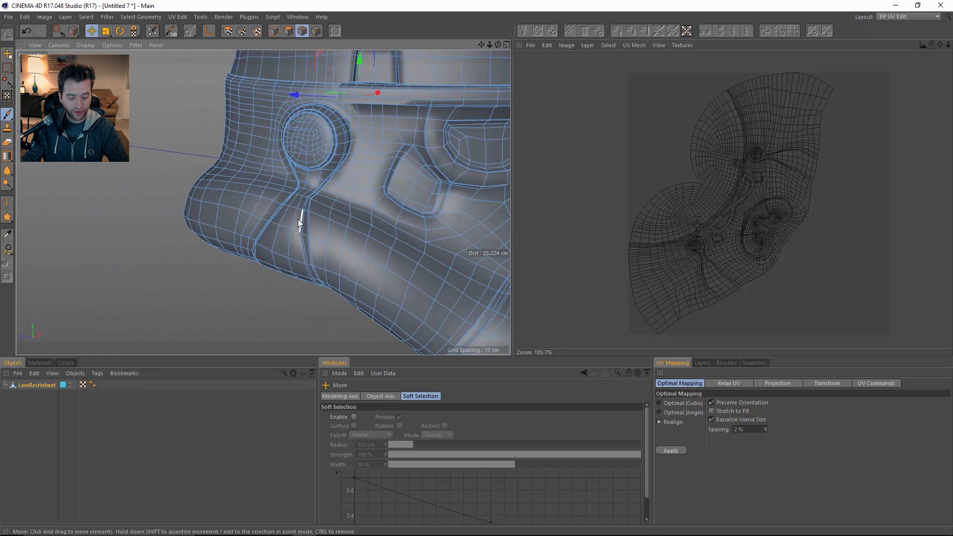
{"action": "key", "text": "u"}
{"action": "key", "text": "m"}
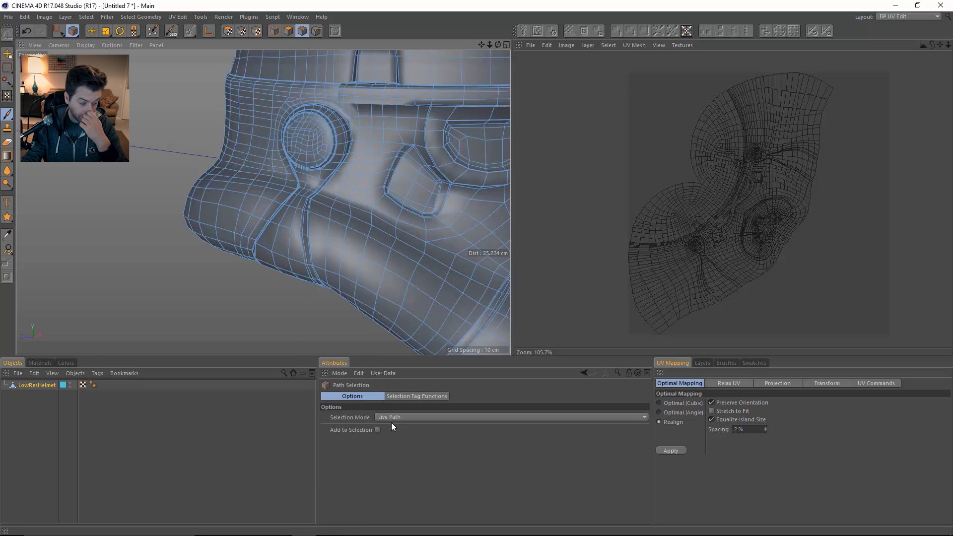
{"action": "left_click", "coordinate": [377, 430]}
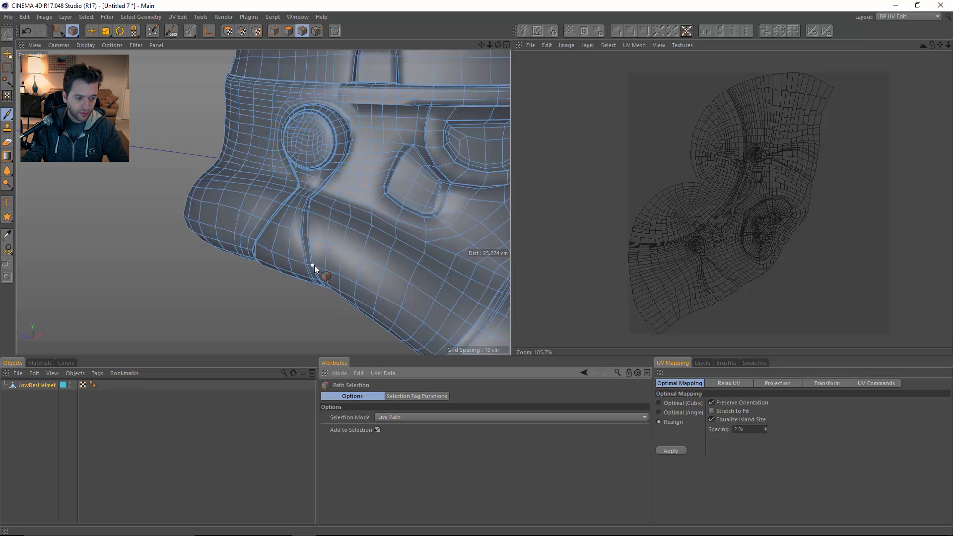
Trace the front edge of the opposite ear strip from the helmet's lower rim upward with Path Selection.
{"action": "scroll", "coordinate": [338, 259], "scroll_direction": "up", "scroll_amount": 5}
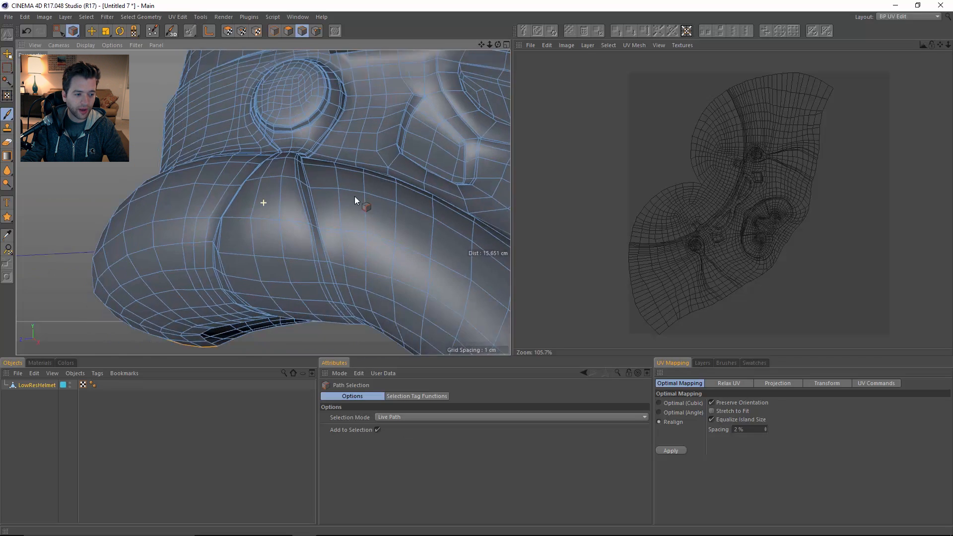
{"action": "scroll", "coordinate": [354, 196], "scroll_direction": "up", "scroll_amount": 4}
{"action": "left_click_drag", "start_coordinate": [388, 320], "coordinate": [361, 336], "text": "alt"}
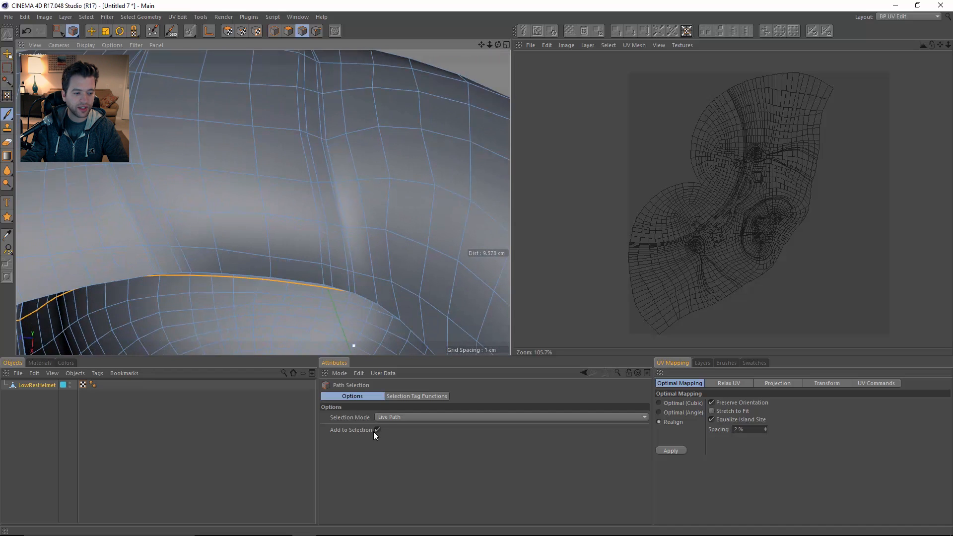
{"action": "mouse_move", "coordinate": [365, 281]}
{"action": "left_mouse_down", "text": "alt"}
{"action": "mouse_move", "coordinate": [355, 233]}
{"action": "mouse_move", "coordinate": [359, 296]}
{"action": "left_mouse_up", "text": "alt"}
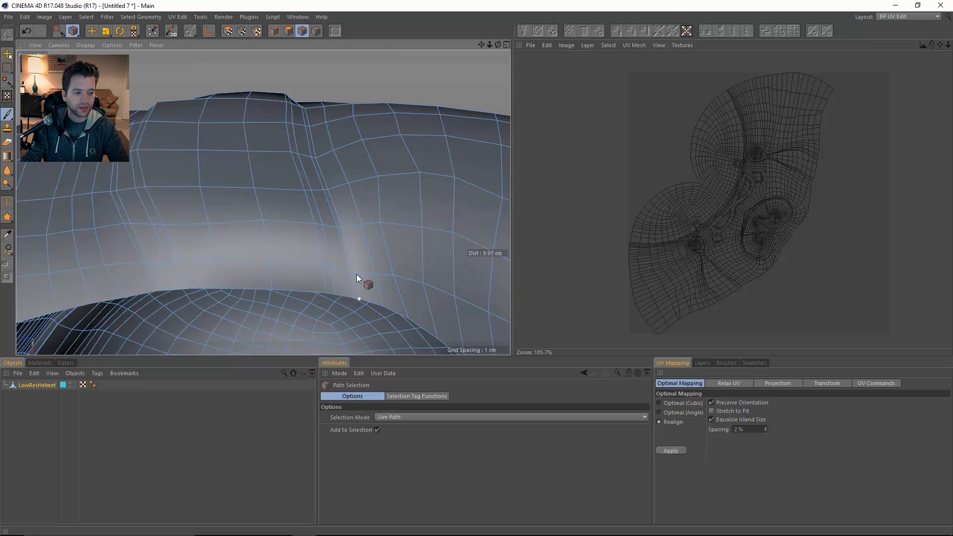
{"action": "left_click_drag", "start_coordinate": [310, 129], "coordinate": [312, 131]}
{"action": "mouse_move", "coordinate": [332, 162]}
{"action": "left_mouse_down", "text": "alt"}
{"action": "mouse_move", "coordinate": [344, 100]}
{"action": "mouse_move", "coordinate": [323, 309]}
{"action": "mouse_move", "coordinate": [334, 240]}
{"action": "mouse_move", "coordinate": [305, 127]}
{"action": "mouse_move", "coordinate": [365, 254]}
{"action": "mouse_move", "coordinate": [379, 120]}
{"action": "left_mouse_up", "text": "alt"}
{"action": "left_click", "coordinate": [297, 90]}
Add the remaining edges outlining the opposite ear piece to the selection using the Move tool.
{"action": "key", "text": "e"}
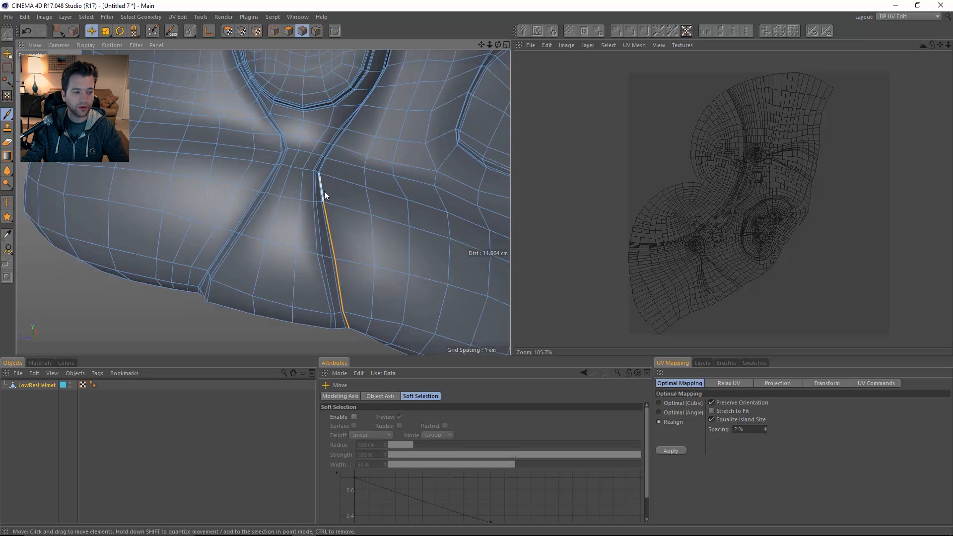
{"action": "double_click", "coordinate": [324, 191], "text": "shift"}
{"action": "right_click_drag", "start_coordinate": [369, 171], "coordinate": [248, 161], "text": "alt"}
{"action": "middle_click_drag", "start_coordinate": [355, 127], "coordinate": [336, 161], "text": "alt"}
{"action": "right_click_drag", "start_coordinate": [338, 171], "coordinate": [385, 240], "text": "alt"}
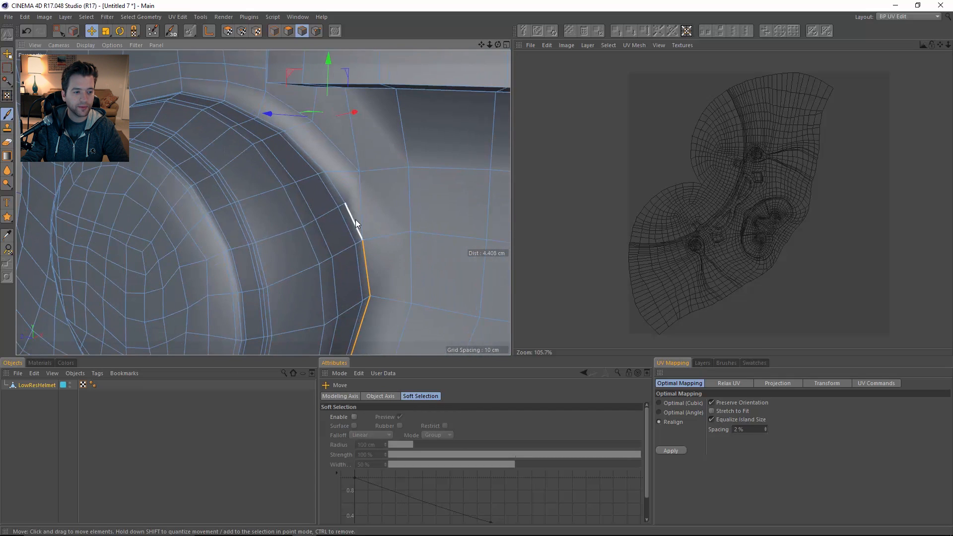
{"action": "double_click", "coordinate": [331, 181], "text": "shift"}
{"action": "right_click_drag", "start_coordinate": [330, 181], "coordinate": [231, 214], "text": "alt"}
{"action": "left_click_drag", "start_coordinate": [231, 214], "coordinate": [273, 218], "text": "alt"}
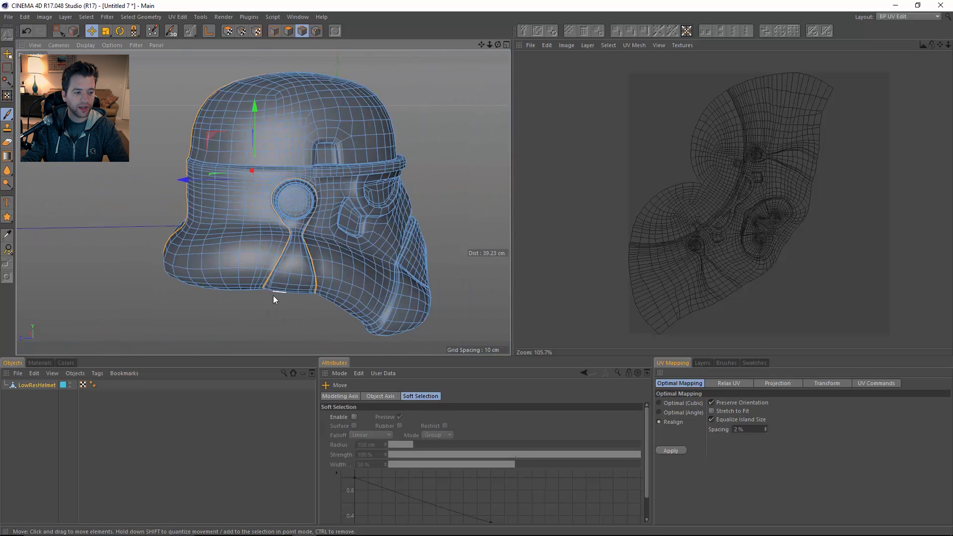
Check the selected seams around the helmet and relax the UVs with LSCM, cutting along the selected edges.
{"action": "right_click_drag", "start_coordinate": [273, 296], "coordinate": [314, 273], "text": "alt"}
{"action": "left_click_drag", "start_coordinate": [313, 273], "coordinate": [326, 193], "text": "alt"}
{"action": "right_click_drag", "start_coordinate": [325, 194], "coordinate": [306, 281], "text": "alt"}
{"action": "left_click_drag", "start_coordinate": [306, 281], "coordinate": [501, 189], "text": "alt"}
{"action": "right_click_drag", "start_coordinate": [357, 149], "coordinate": [279, 140], "text": "alt"}
{"action": "left_click_drag", "start_coordinate": [279, 140], "coordinate": [387, 244], "text": "alt"}
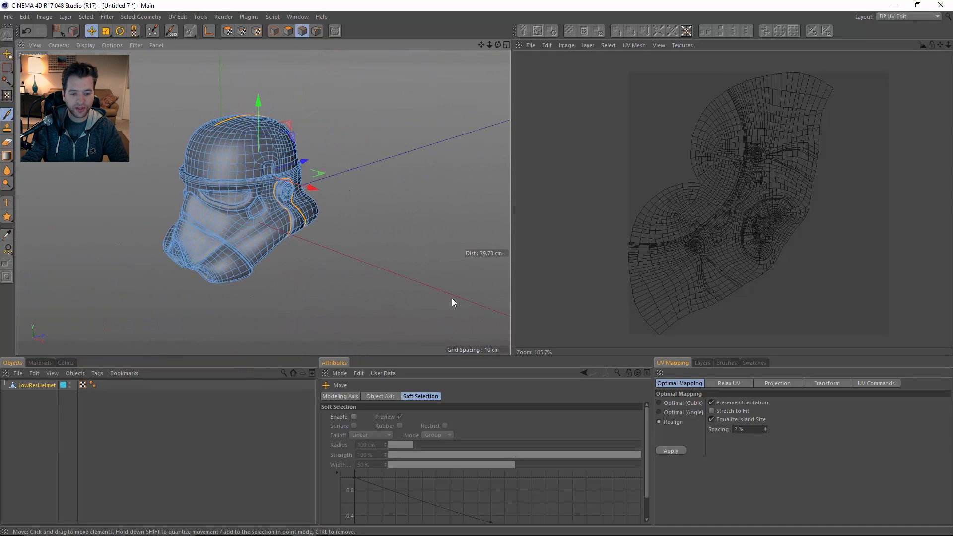
{"action": "left_click", "coordinate": [730, 383]}
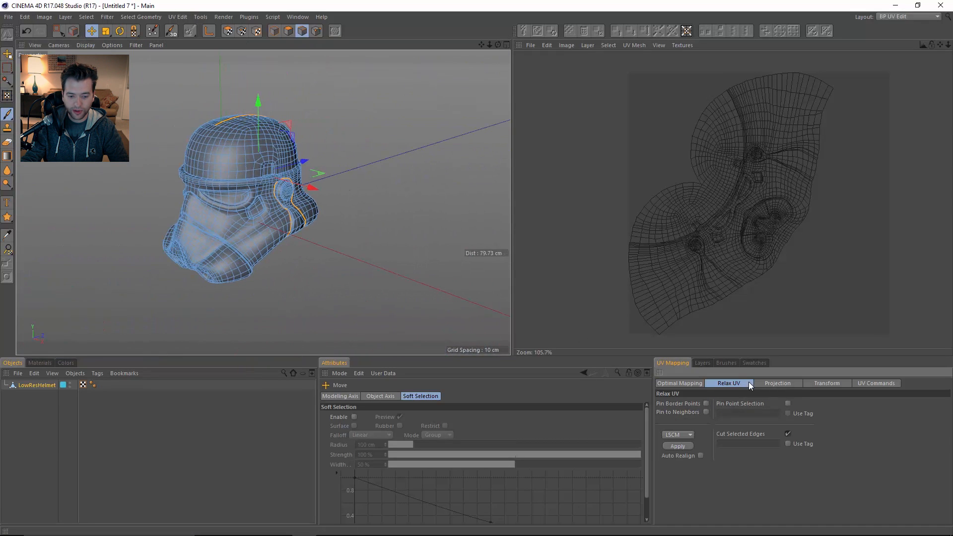
{"action": "left_click", "coordinate": [677, 446]}
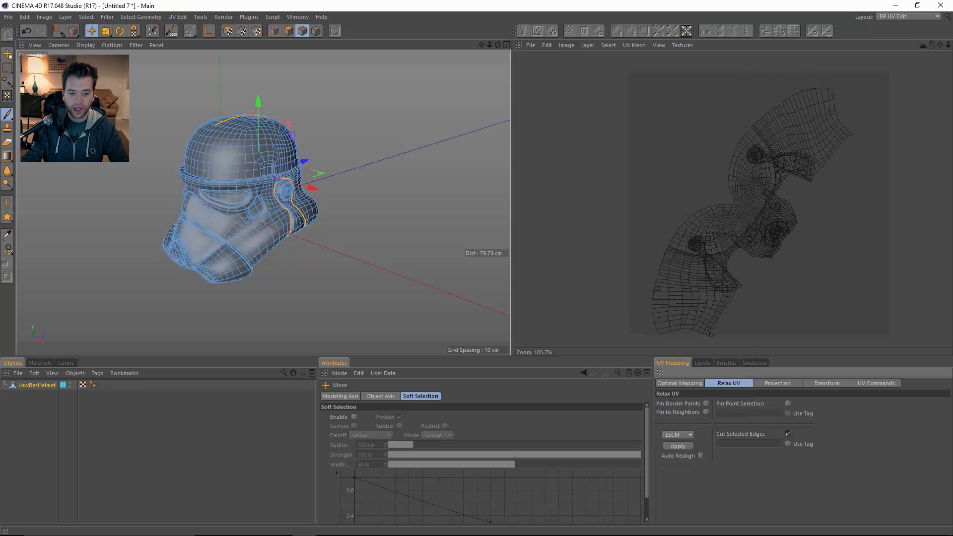
{"action": "scroll", "coordinate": [730, 277], "scroll_direction": "up", "scroll_amount": 5}
{"action": "middle_click_drag", "start_coordinate": [907, 51], "coordinate": [802, 114], "text": "alt"}
{"action": "scroll", "coordinate": [859, 130], "scroll_direction": "down", "scroll_amount": 3}
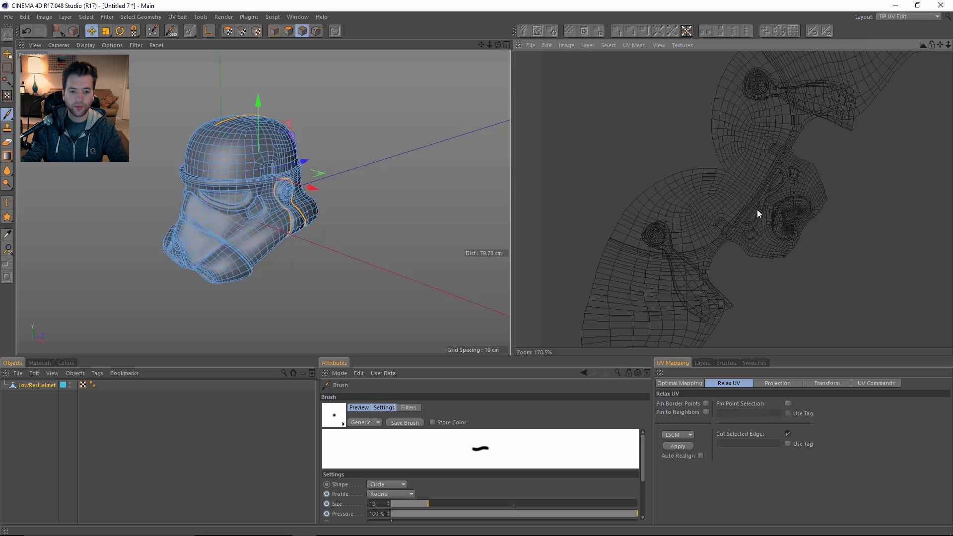
Separate and rearrange the cut UV islands using Realign in Optimal Mapping.
{"action": "left_click", "coordinate": [669, 383]}
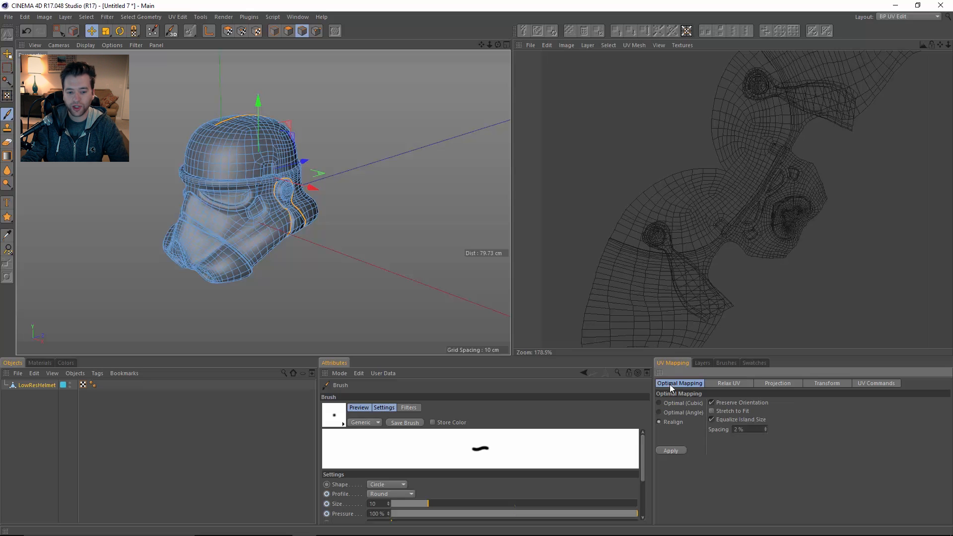
{"action": "left_click", "coordinate": [671, 450]}
{"action": "scroll", "coordinate": [839, 190], "scroll_direction": "down", "scroll_amount": 4}
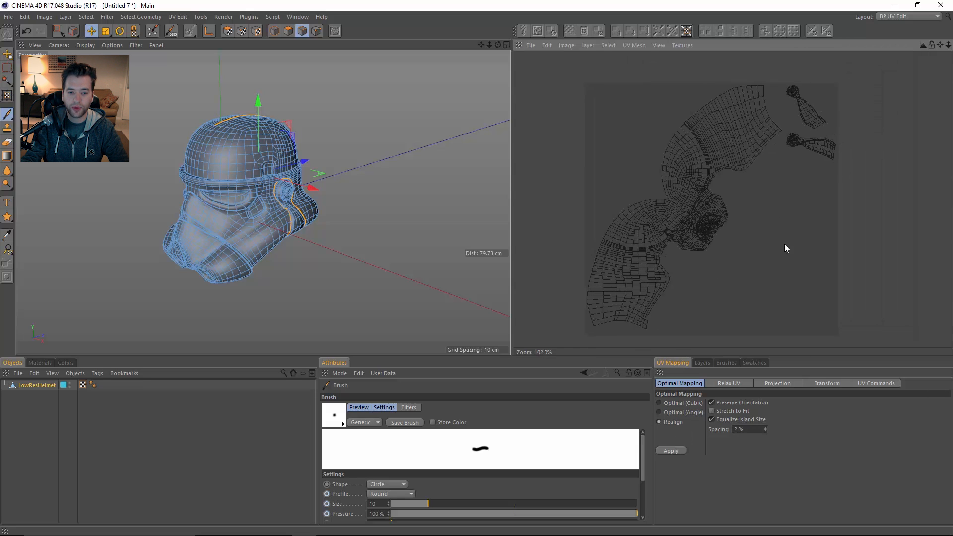
Identify the helmet part belonging to the lower small UV island using Select Connected on one of its polygons, then deselect it.
{"action": "left_click", "coordinate": [228, 31]}
{"action": "scroll", "coordinate": [795, 169], "scroll_direction": "up", "scroll_amount": 7}
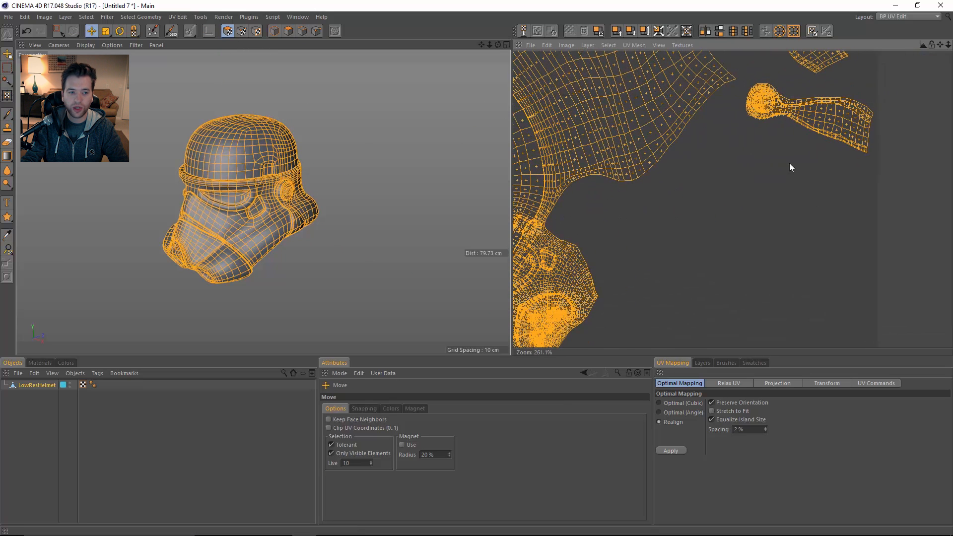
{"action": "scroll", "coordinate": [797, 149], "scroll_direction": "up", "scroll_amount": 7}
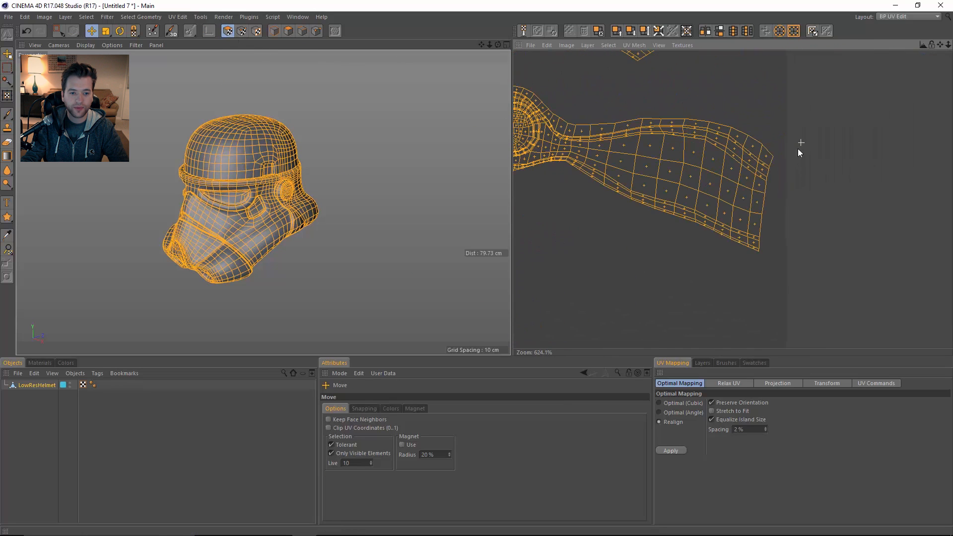
{"action": "left_click", "coordinate": [732, 169]}
{"action": "right_click", "coordinate": [785, 154]}
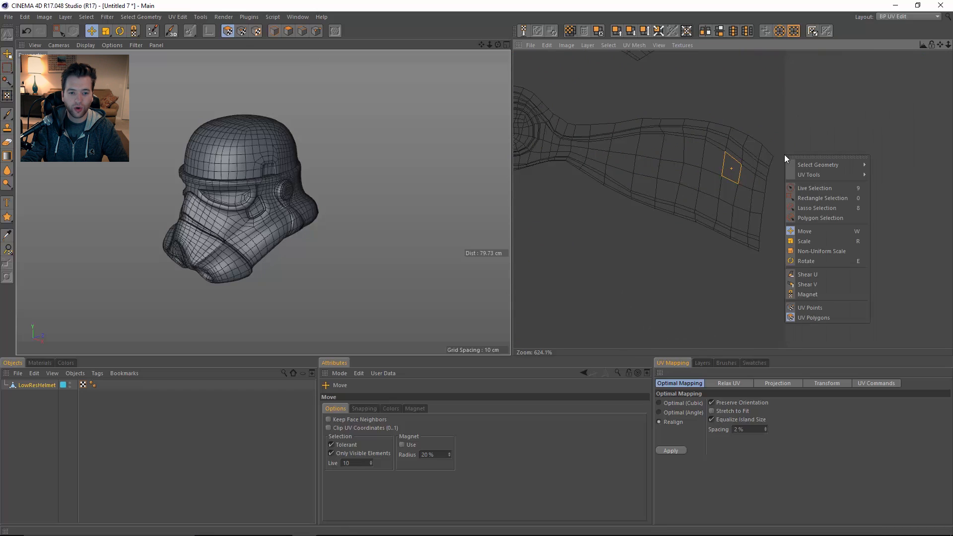
{"action": "mouse_move", "coordinate": [800, 164]}
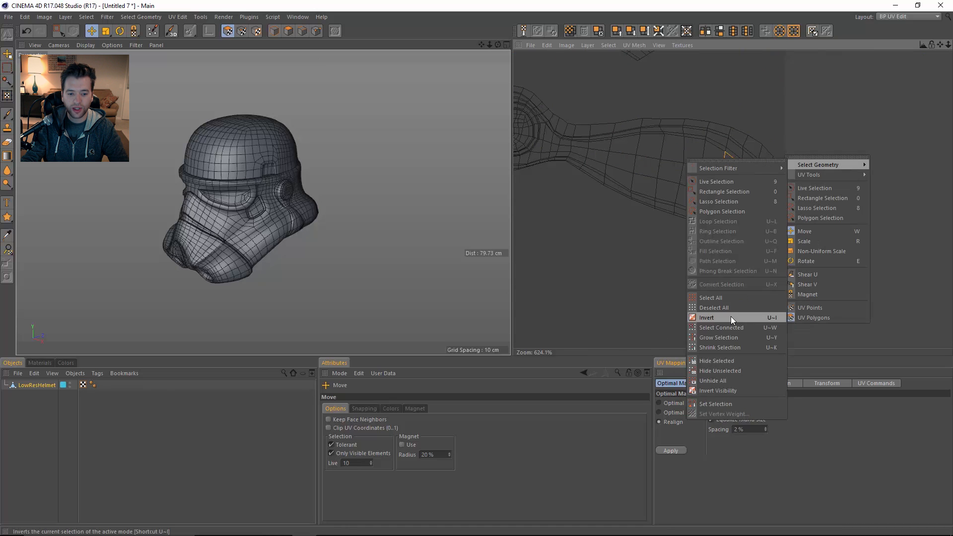
{"action": "left_click", "coordinate": [722, 328]}
{"action": "scroll", "coordinate": [738, 211], "scroll_direction": "down", "scroll_amount": 5}
{"action": "scroll", "coordinate": [739, 211], "scroll_direction": "down", "scroll_amount": 1}
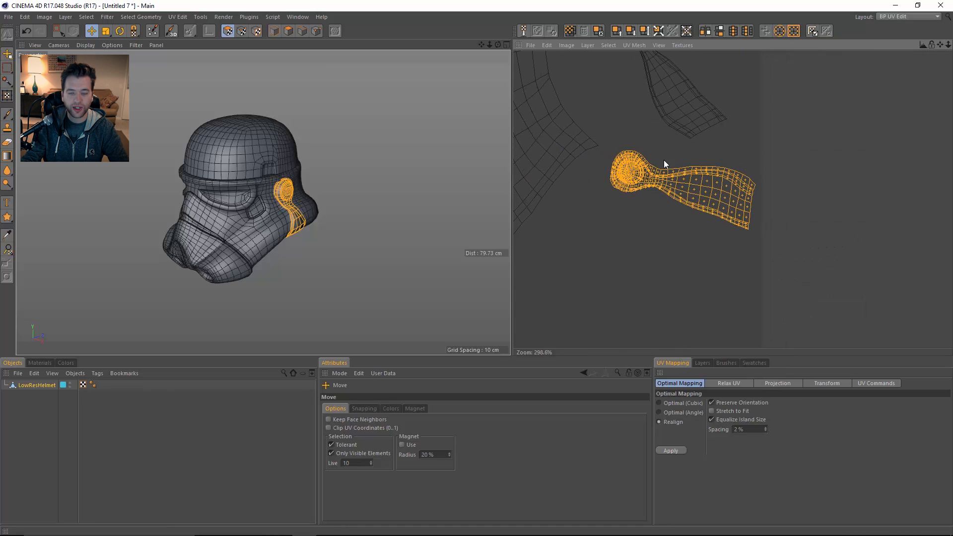
{"action": "left_click", "coordinate": [664, 270]}
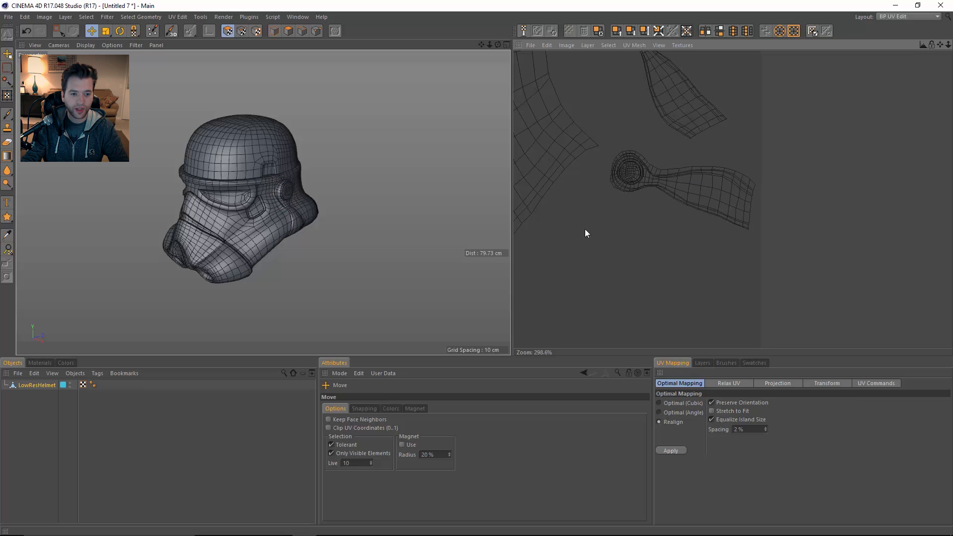
Examine the dense face and mouth area of the main UV island for crowded polygons.
{"action": "scroll", "coordinate": [585, 232], "scroll_direction": "down", "scroll_amount": 7}
{"action": "middle_click_drag", "start_coordinate": [636, 266], "coordinate": [662, 227], "text": "alt"}
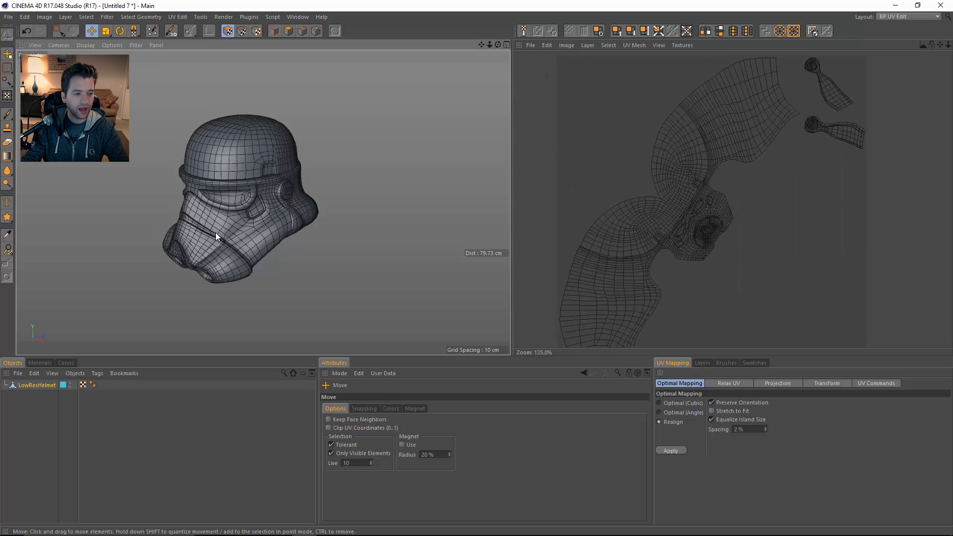
{"action": "scroll", "coordinate": [215, 233], "scroll_direction": "up", "scroll_amount": 4}
{"action": "scroll", "coordinate": [704, 223], "scroll_direction": "up", "scroll_amount": 7}
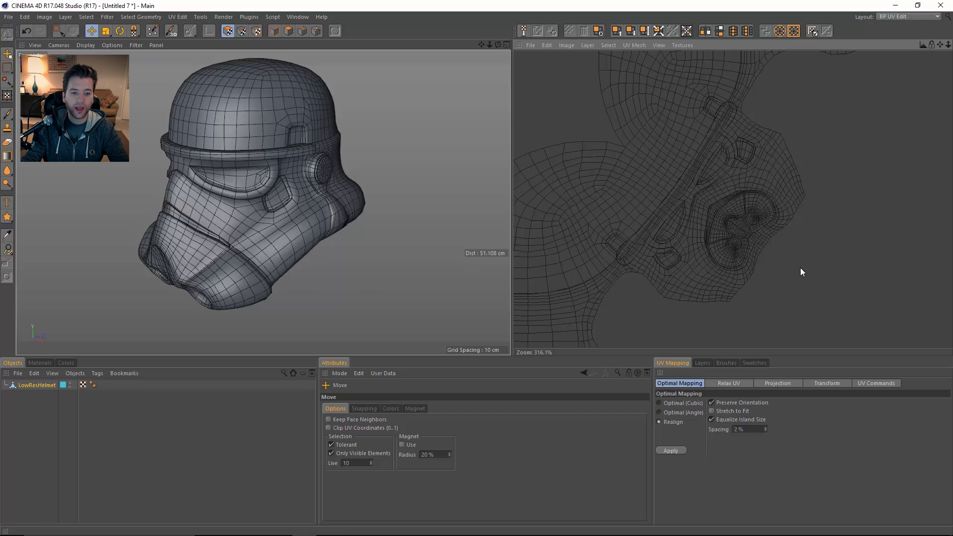
{"action": "scroll", "coordinate": [737, 232], "scroll_direction": "up", "scroll_amount": 5}
{"action": "scroll", "coordinate": [737, 233], "scroll_direction": "up", "scroll_amount": 2}
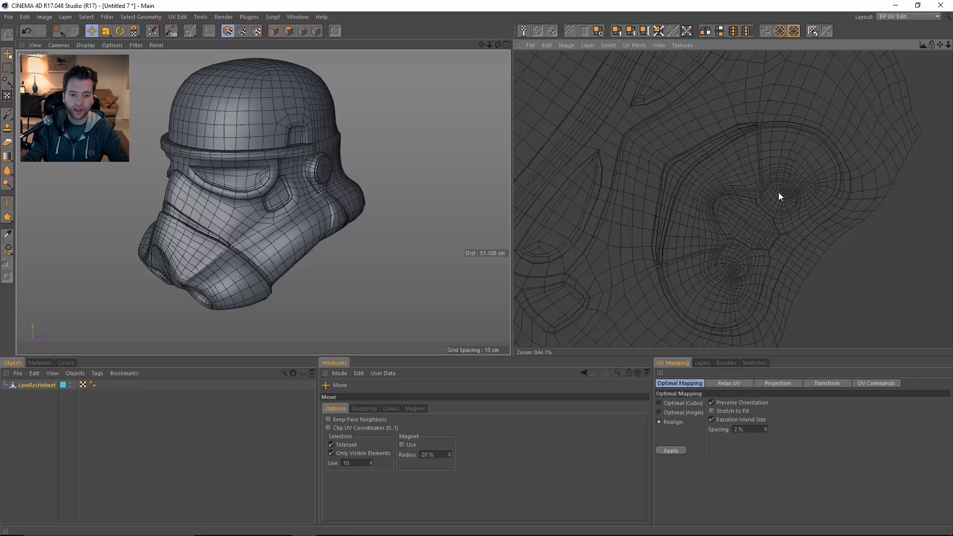
Add the edge loop running along the groove across the cheeks above the mouth area to the seam selection.
{"action": "right_click_drag", "start_coordinate": [320, 219], "coordinate": [260, 232], "text": "alt"}
{"action": "left_click_drag", "start_coordinate": [261, 232], "coordinate": [276, 246], "text": "alt"}
{"action": "right_click_drag", "start_coordinate": [277, 245], "coordinate": [358, 243], "text": "alt"}
{"action": "key", "text": "Return"}
{"action": "right_click_drag", "start_coordinate": [315, 215], "coordinate": [341, 213], "text": "alt"}
{"action": "left_click_drag", "start_coordinate": [341, 214], "coordinate": [215, 218], "text": "alt"}
{"action": "right_click_drag", "start_coordinate": [215, 217], "coordinate": [309, 234], "text": "alt"}
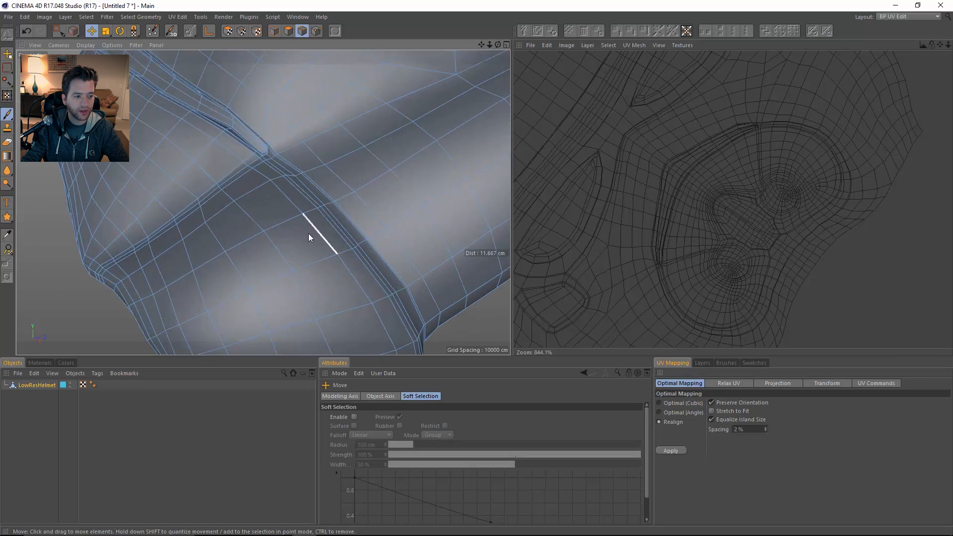
{"action": "left_click_drag", "start_coordinate": [309, 233], "coordinate": [353, 230], "text": "alt"}
{"action": "right_click_drag", "start_coordinate": [353, 230], "coordinate": [366, 229], "text": "alt"}
{"action": "double_click", "coordinate": [348, 227]}
Inspect how the selected edge loop runs through the end of the cheek groove and along the jaw.
{"action": "right_click_drag", "start_coordinate": [243, 142], "coordinate": [335, 159], "text": "alt"}
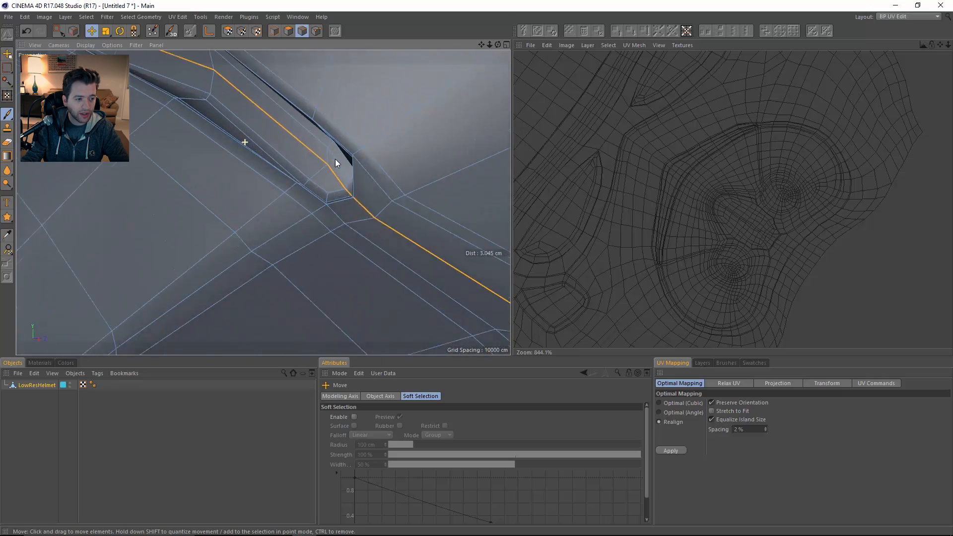
{"action": "left_click_drag", "start_coordinate": [342, 159], "coordinate": [433, 207], "text": "alt"}
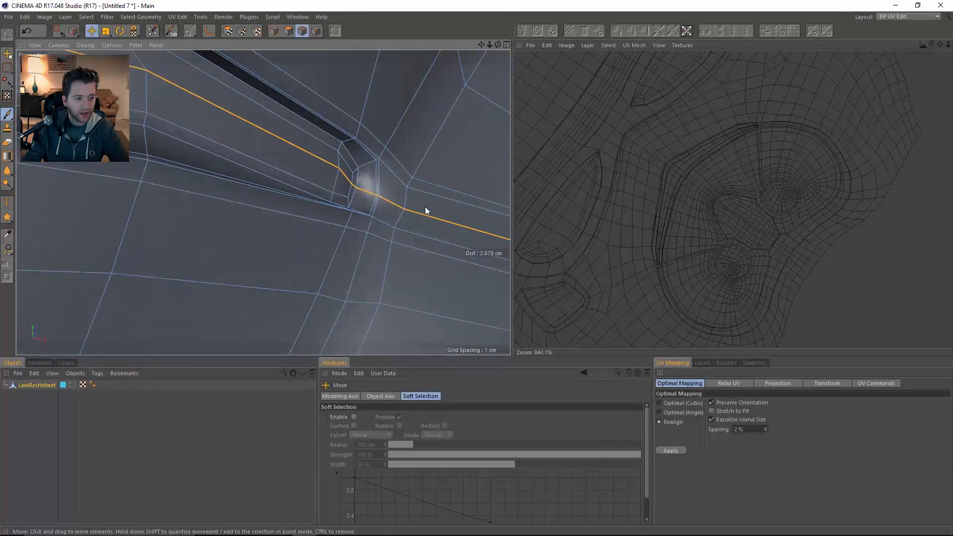
{"action": "right_click_drag", "start_coordinate": [423, 207], "coordinate": [239, 174], "text": "alt"}
{"action": "left_click_drag", "start_coordinate": [240, 174], "coordinate": [189, 226], "text": "alt"}
{"action": "right_click_drag", "start_coordinate": [221, 224], "coordinate": [244, 253], "text": "alt"}
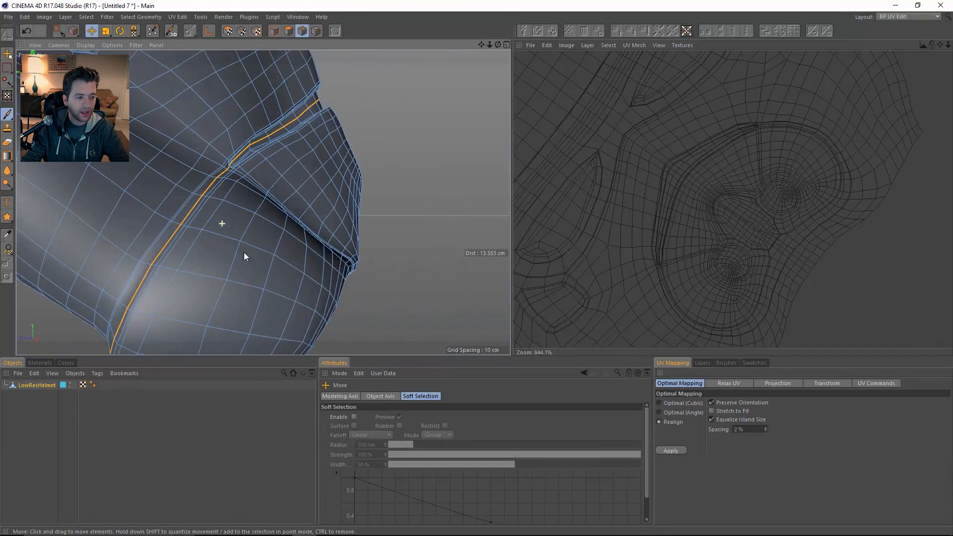
{"action": "left_click_drag", "start_coordinate": [235, 275], "coordinate": [457, 311], "text": "alt"}
{"action": "right_click_drag", "start_coordinate": [293, 244], "coordinate": [407, 305], "text": "alt"}
{"action": "left_click_drag", "start_coordinate": [406, 305], "coordinate": [362, 298], "text": "alt"}
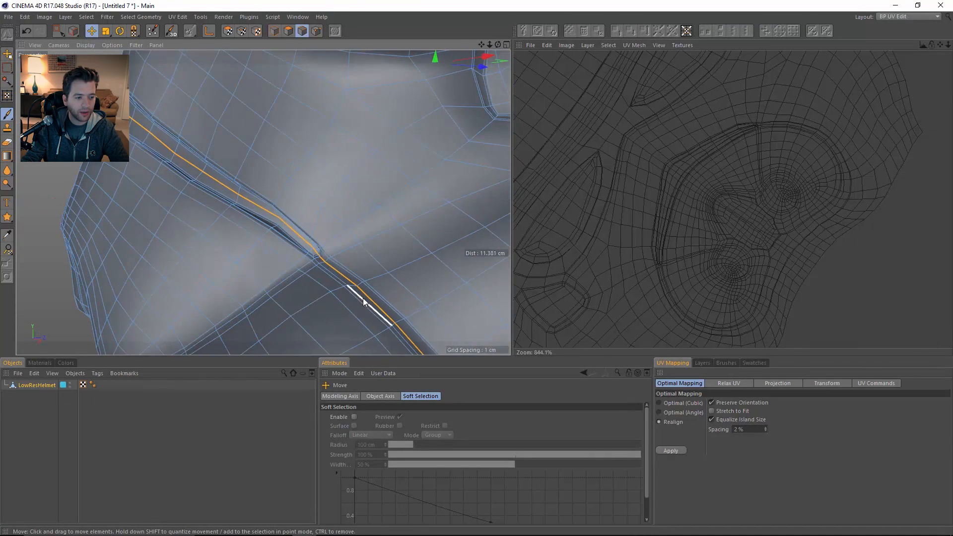
{"action": "right_click_drag", "start_coordinate": [269, 216], "coordinate": [341, 286], "text": "alt"}
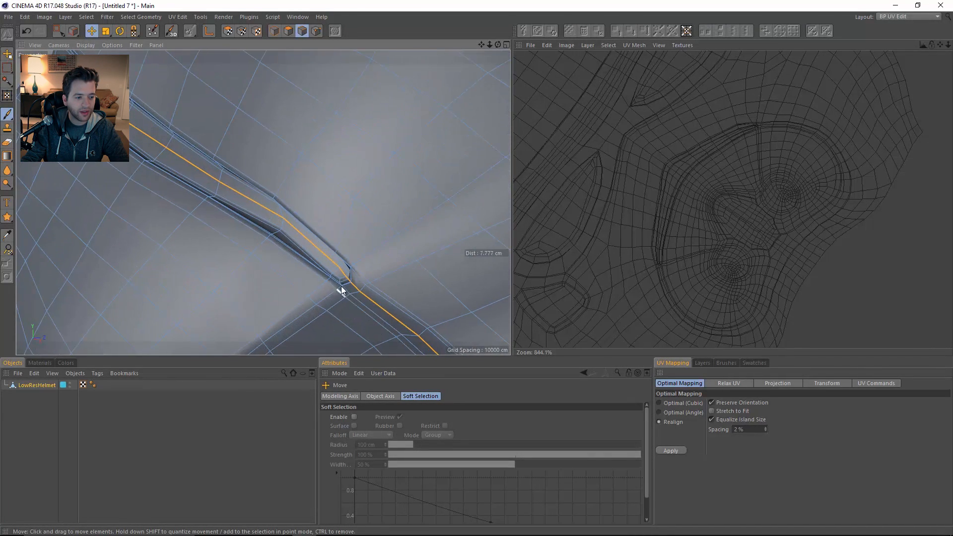
{"action": "middle_click_drag", "start_coordinate": [398, 316], "coordinate": [338, 277], "text": "alt"}
{"action": "right_click_drag", "start_coordinate": [278, 224], "coordinate": [207, 212], "text": "alt"}
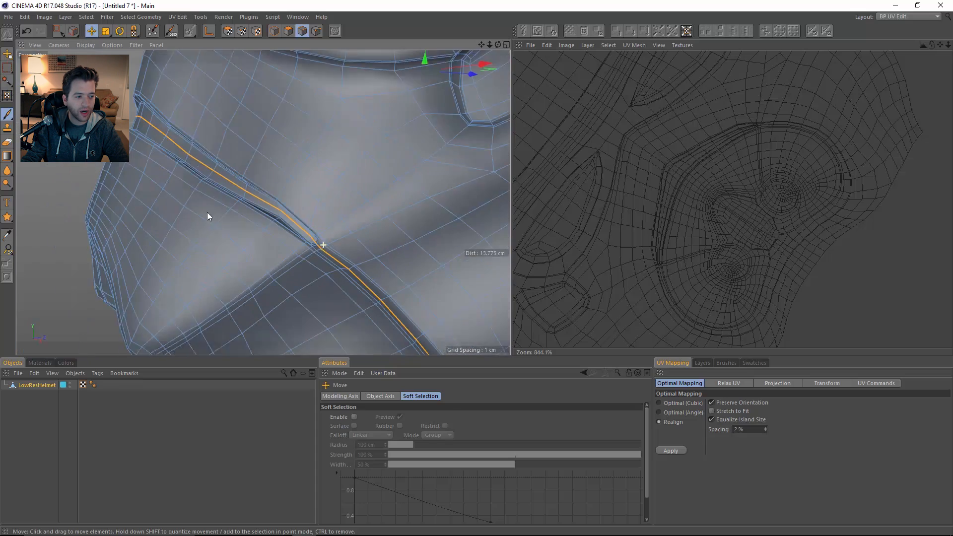
{"action": "mouse_move", "coordinate": [289, 253]}
{"action": "right_mouse_down", "text": "alt"}
{"action": "mouse_move", "coordinate": [239, 246]}
{"action": "mouse_move", "coordinate": [356, 260]}
{"action": "right_mouse_up", "text": "alt"}
{"action": "left_click_drag", "start_coordinate": [355, 260], "coordinate": [214, 194], "text": "alt"}
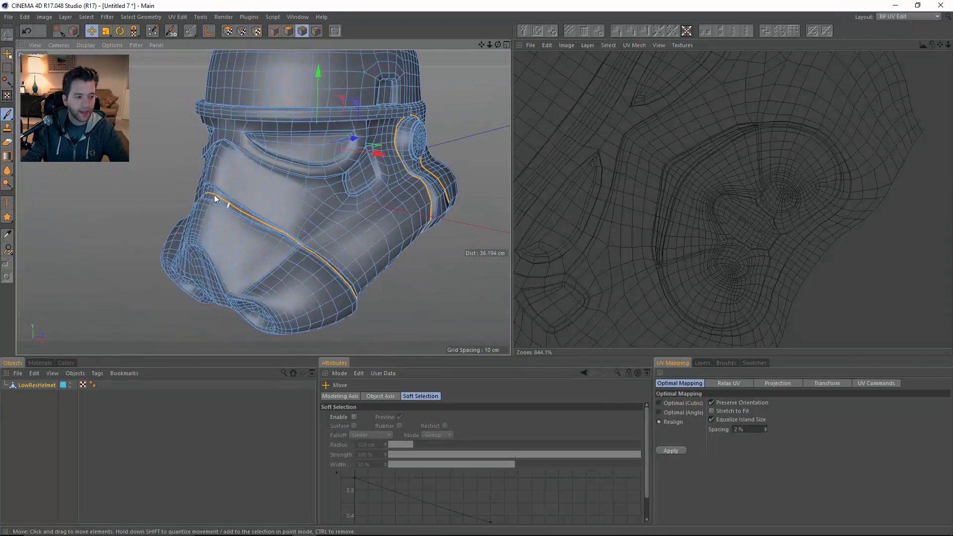
Check the course of the selected loop around the lower jaw and the underside of the chin.
{"action": "right_click_drag", "start_coordinate": [355, 299], "coordinate": [340, 304], "text": "alt"}
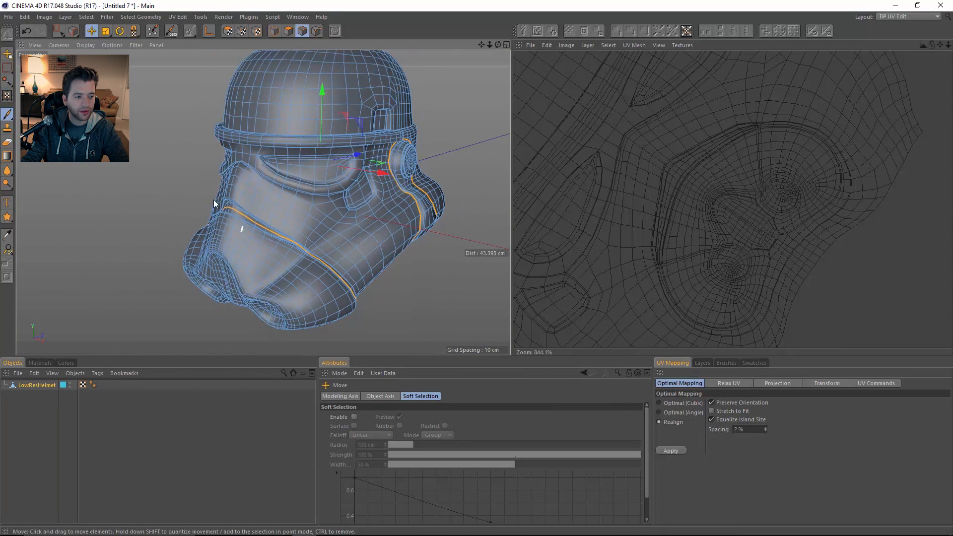
{"action": "middle_click_drag", "start_coordinate": [298, 272], "coordinate": [284, 227], "text": "alt"}
{"action": "left_click_drag", "start_coordinate": [285, 227], "coordinate": [262, 211], "text": "alt"}
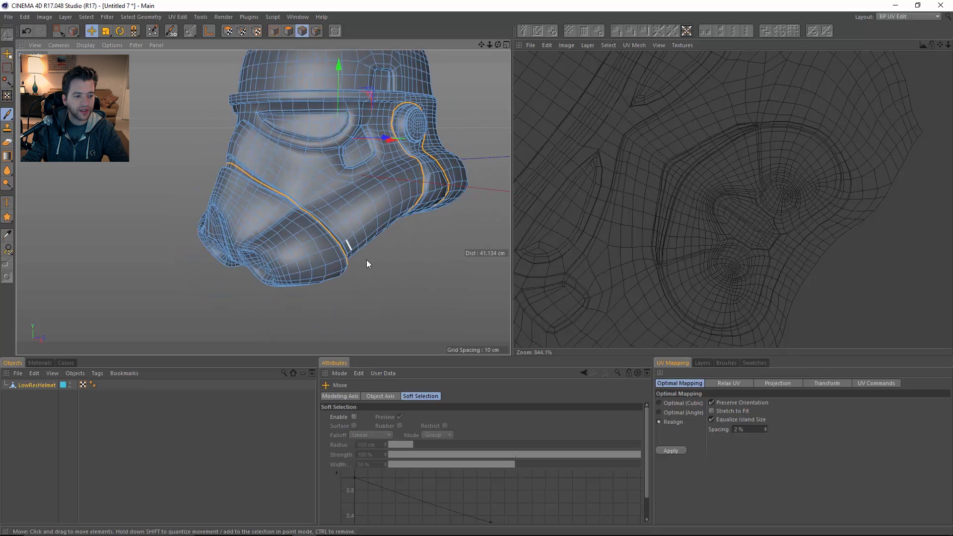
{"action": "right_click_drag", "start_coordinate": [353, 287], "coordinate": [323, 273], "text": "alt"}
{"action": "left_click_drag", "start_coordinate": [323, 272], "coordinate": [242, 277], "text": "alt"}
{"action": "right_click_drag", "start_coordinate": [242, 277], "coordinate": [308, 211], "text": "alt"}
{"action": "right_click_drag", "start_coordinate": [302, 273], "coordinate": [314, 304], "text": "alt"}
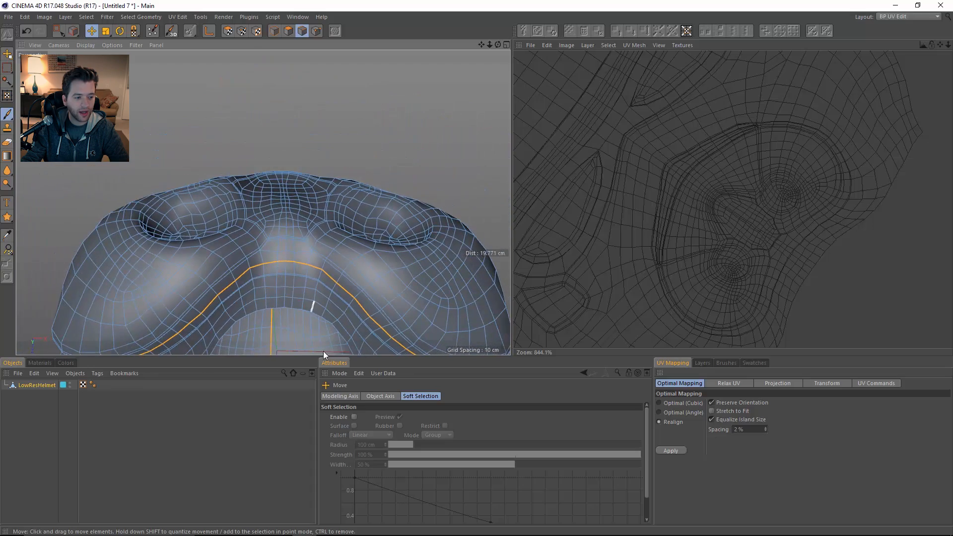
{"action": "left_click_drag", "start_coordinate": [281, 275], "coordinate": [334, 343], "text": "alt"}
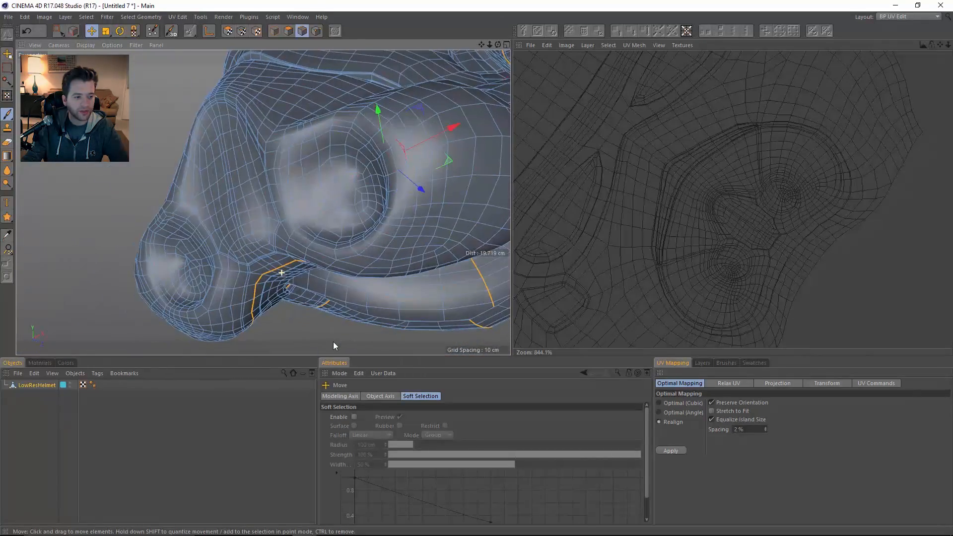
Compare the UV layout with the selected seams at the back, ears and front of the helmet.
{"action": "scroll", "coordinate": [800, 224], "scroll_direction": "down", "scroll_amount": 9}
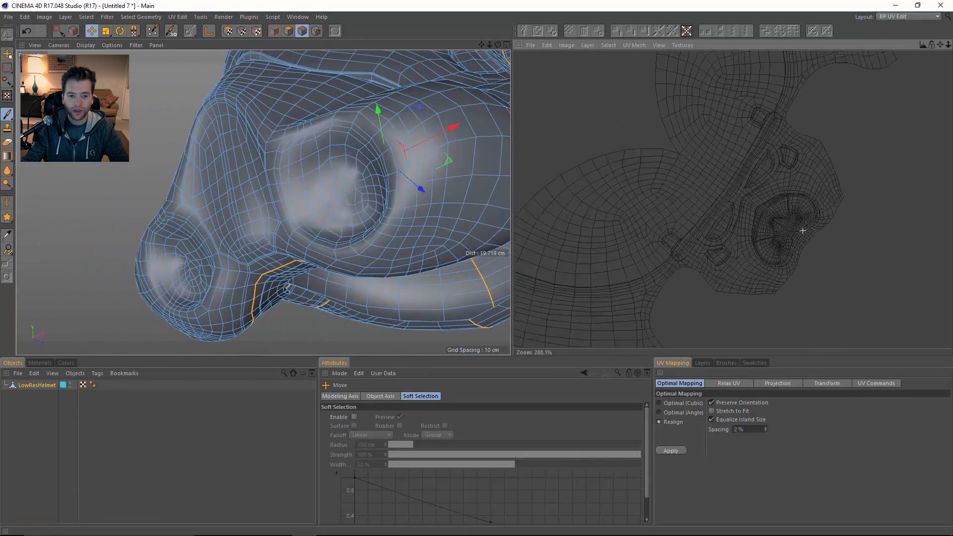
{"action": "mouse_move", "coordinate": [800, 219]}
{"action": "middle_mouse_down", "text": "alt"}
{"action": "mouse_move", "coordinate": [593, 312]}
{"action": "mouse_move", "coordinate": [720, 242]}
{"action": "middle_mouse_up", "text": "alt"}
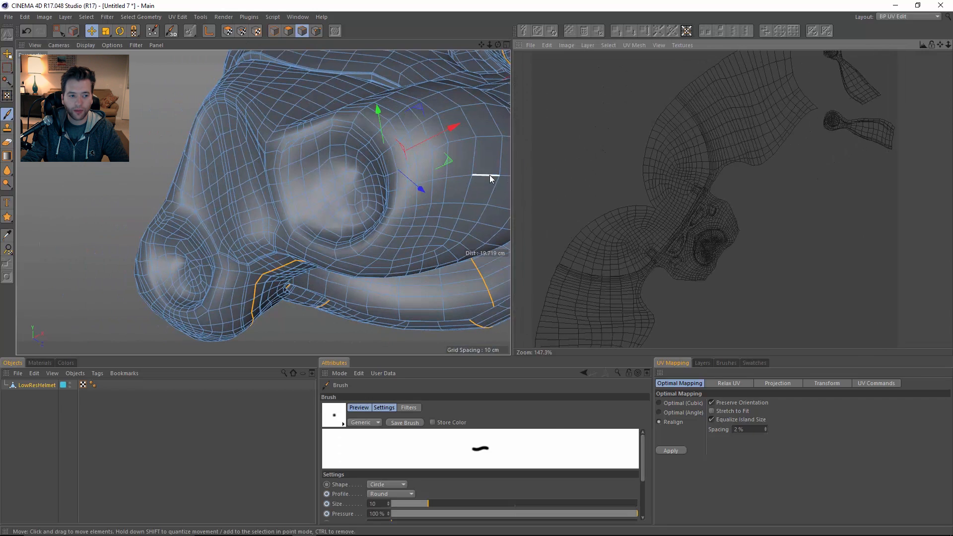
{"action": "right_click_drag", "start_coordinate": [489, 175], "coordinate": [412, 184], "text": "alt"}
{"action": "left_click_drag", "start_coordinate": [412, 185], "coordinate": [298, 258], "text": "alt"}
{"action": "middle_click_drag", "start_coordinate": [440, 196], "coordinate": [302, 236], "text": "alt"}
{"action": "left_click_drag", "start_coordinate": [302, 235], "coordinate": [224, 239], "text": "alt"}
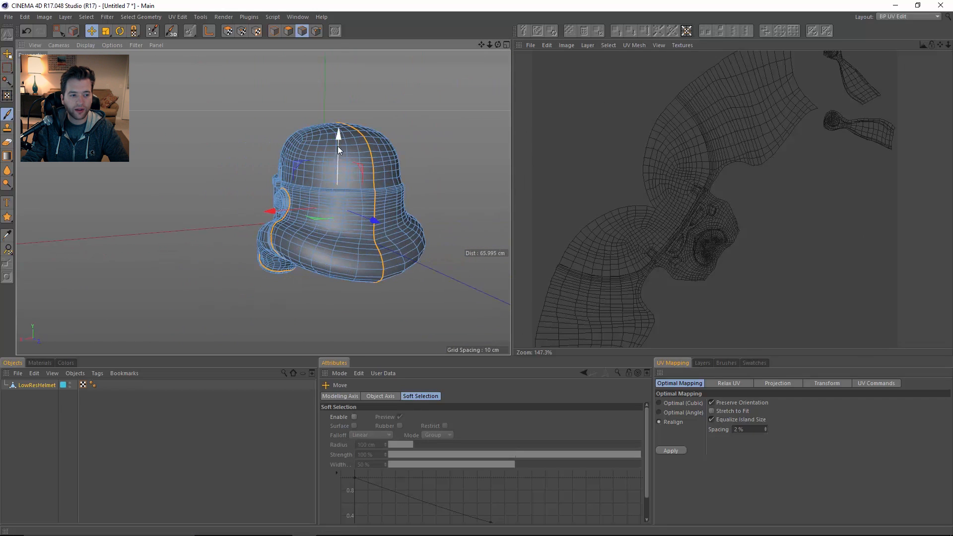
{"action": "left_click_drag", "start_coordinate": [341, 256], "coordinate": [476, 271], "text": "alt"}
{"action": "left_click_drag", "start_coordinate": [300, 274], "coordinate": [370, 184], "text": "alt"}
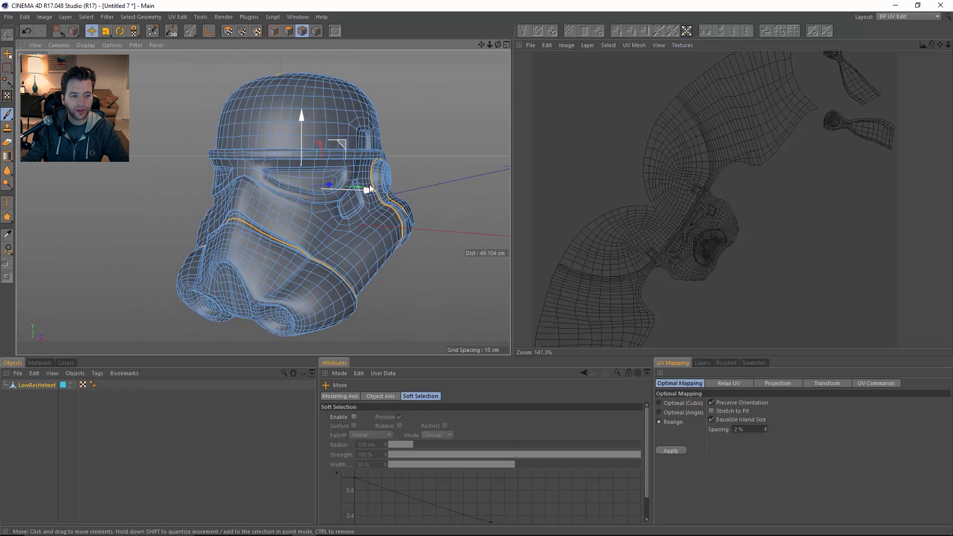
{"action": "left_click_drag", "start_coordinate": [340, 267], "coordinate": [317, 91], "text": "alt"}
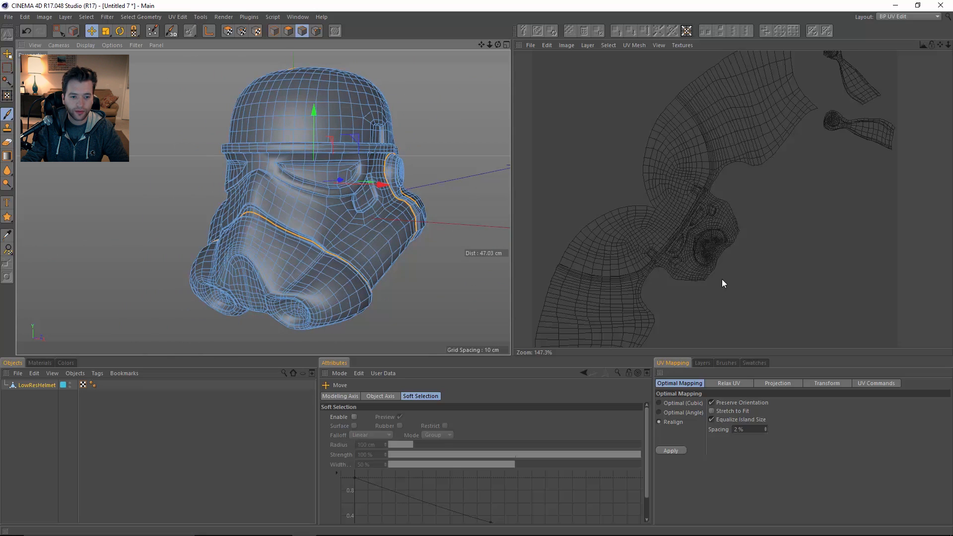
Trace a centre-line edge path with Path Selection from the inner rim under the chin forward toward the snout.
{"action": "right_click_drag", "start_coordinate": [323, 267], "coordinate": [294, 213], "text": "alt"}
{"action": "left_click_drag", "start_coordinate": [293, 212], "coordinate": [250, 219], "text": "alt"}
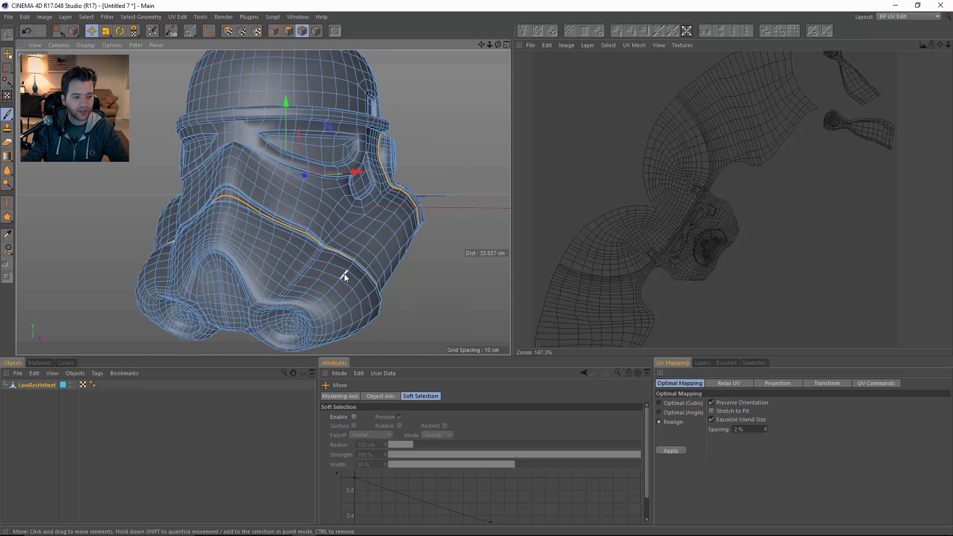
{"action": "left_click_drag", "start_coordinate": [339, 248], "coordinate": [343, 149], "text": "alt"}
{"action": "left_click_drag", "start_coordinate": [321, 280], "coordinate": [331, 233], "text": "alt"}
{"action": "right_click_drag", "start_coordinate": [295, 296], "coordinate": [317, 288], "text": "alt"}
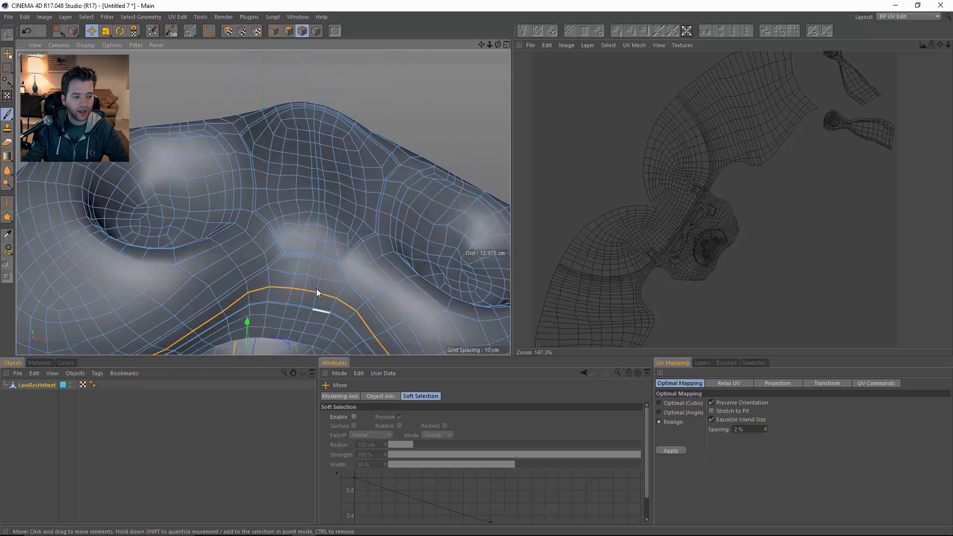
{"action": "left_click_drag", "start_coordinate": [317, 288], "coordinate": [317, 242], "text": "alt"}
{"action": "key", "text": "u"}
{"action": "key", "text": "m"}
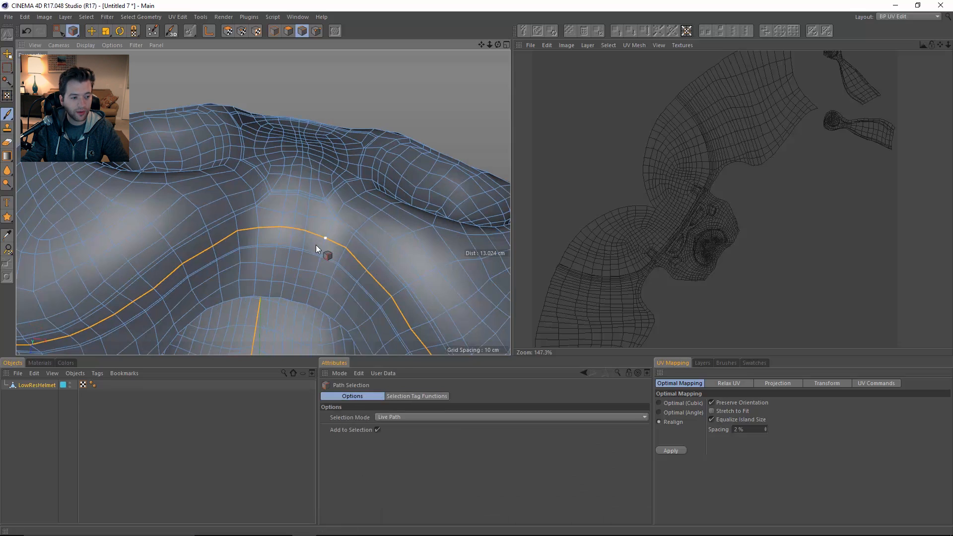
{"action": "left_click_drag", "start_coordinate": [284, 299], "coordinate": [285, 280]}
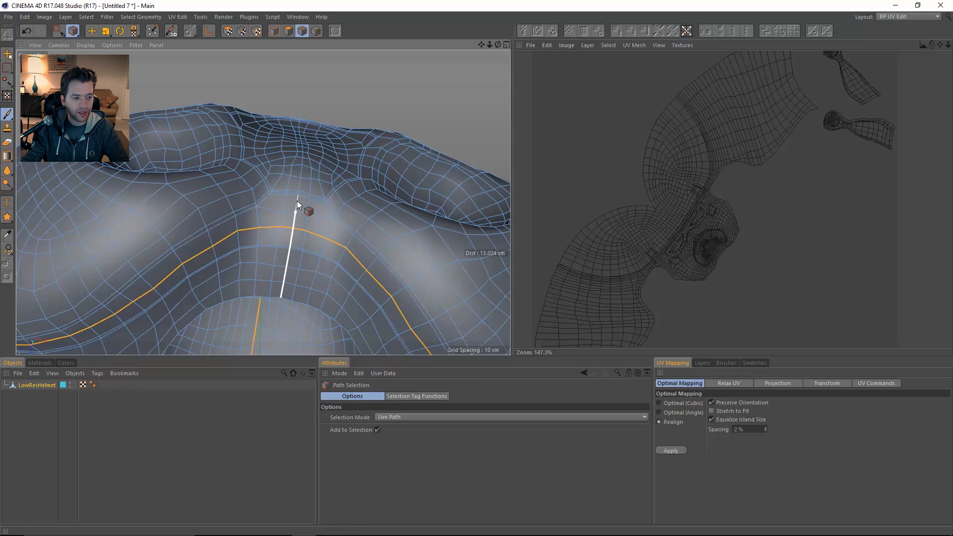
{"action": "left_click_drag", "start_coordinate": [299, 152], "coordinate": [300, 144]}
Extend the centre-line edge path partway up the front panel between the two round filters, undoing and retracing its last segment.
{"action": "left_click_drag", "start_coordinate": [300, 144], "coordinate": [293, 222], "text": "alt"}
{"action": "right_click_drag", "start_coordinate": [294, 221], "coordinate": [316, 225], "text": "alt"}
{"action": "left_click_drag", "start_coordinate": [317, 224], "coordinate": [290, 233], "text": "alt"}
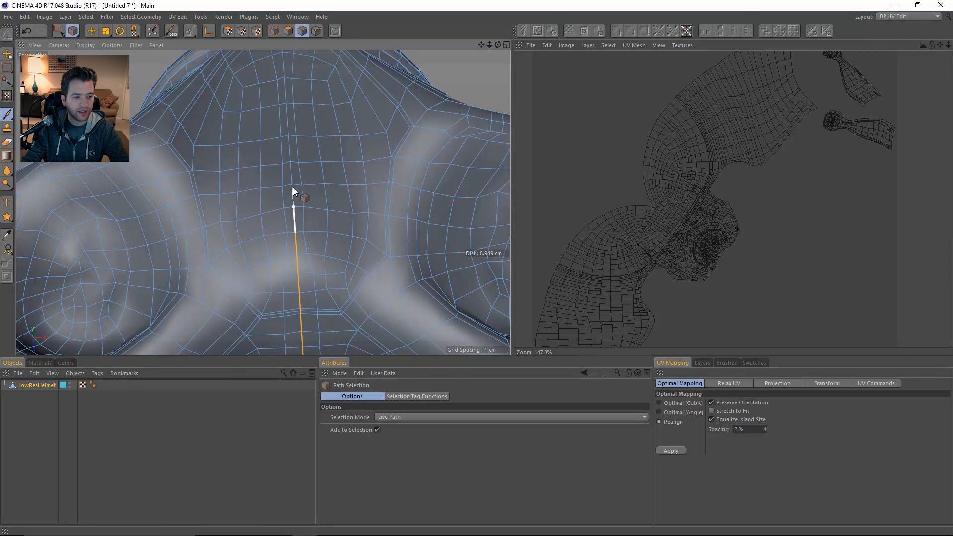
{"action": "mouse_move", "coordinate": [293, 191]}
{"action": "left_mouse_down"}
{"action": "mouse_move", "coordinate": [288, 137]}
{"action": "mouse_move", "coordinate": [312, 188]}
{"action": "left_mouse_up"}
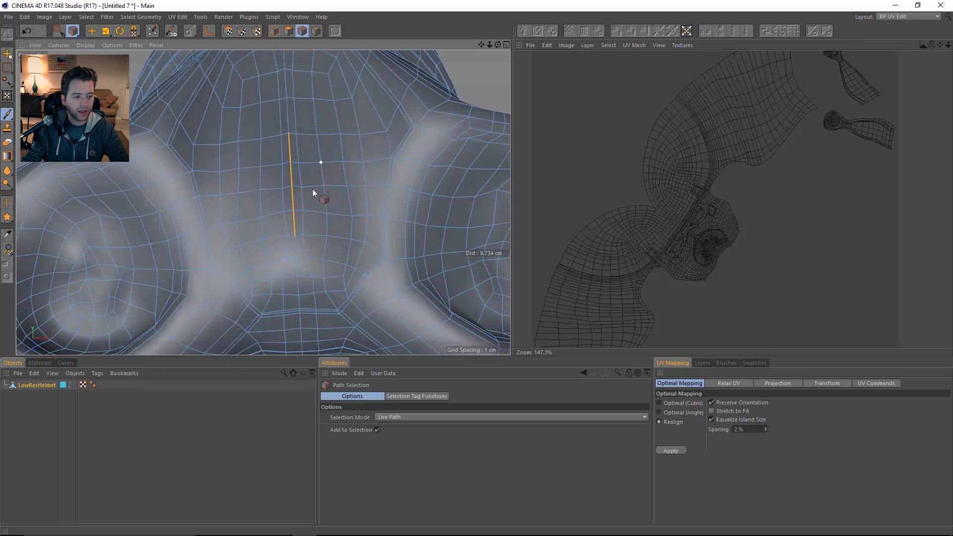
{"action": "key", "text": "ctrl+z"}
{"action": "left_click", "coordinate": [290, 162]}
{"action": "scroll", "coordinate": [323, 182], "scroll_direction": "down", "scroll_amount": 5}
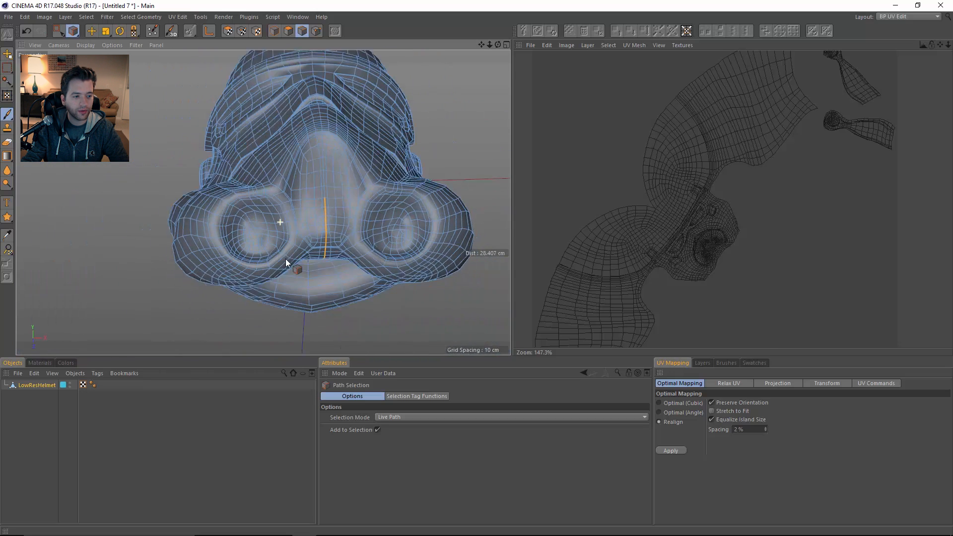
{"action": "scroll", "coordinate": [324, 197], "scroll_direction": "up", "scroll_amount": 5}
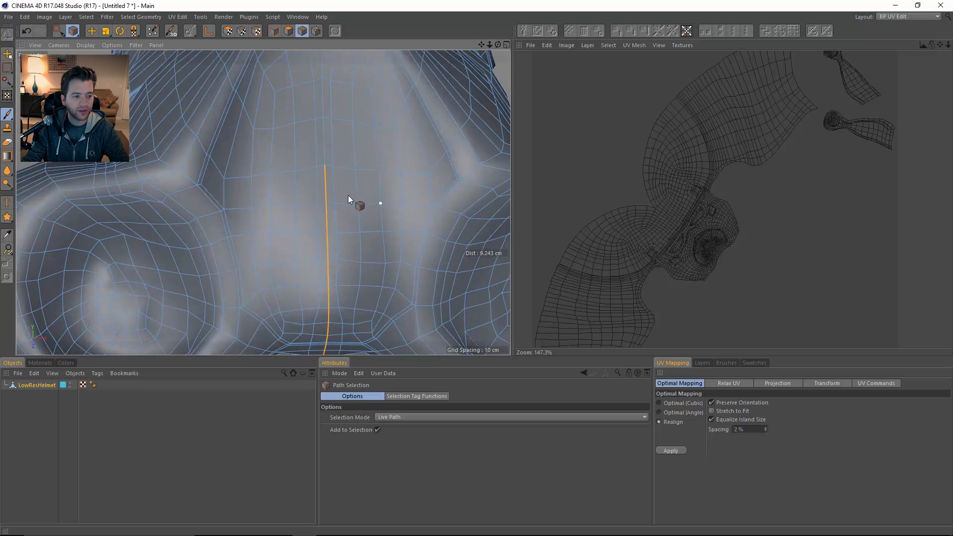
{"action": "scroll", "coordinate": [349, 196], "scroll_direction": "down", "scroll_amount": 5}
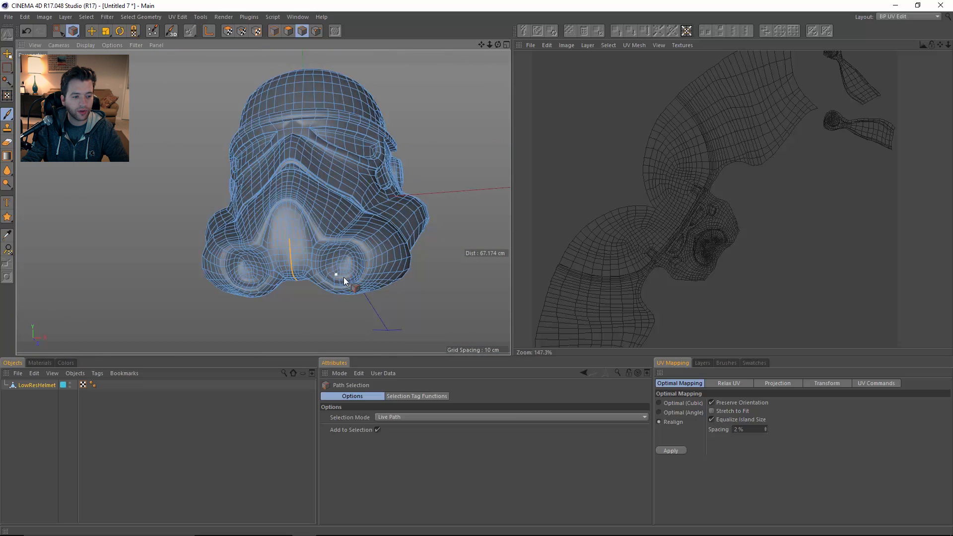
Undo the last centre-line path selections on the chin back to the earlier full seam selection.
{"action": "scroll", "coordinate": [344, 277], "scroll_direction": "up", "scroll_amount": 5}
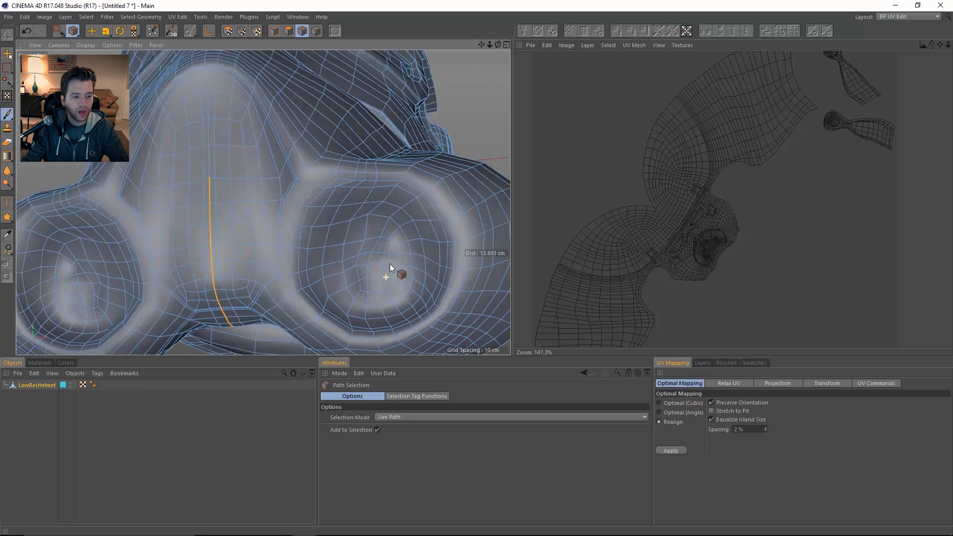
{"action": "scroll", "coordinate": [417, 278], "scroll_direction": "down", "scroll_amount": 2}
{"action": "scroll", "coordinate": [323, 263], "scroll_direction": "down", "scroll_amount": 3}
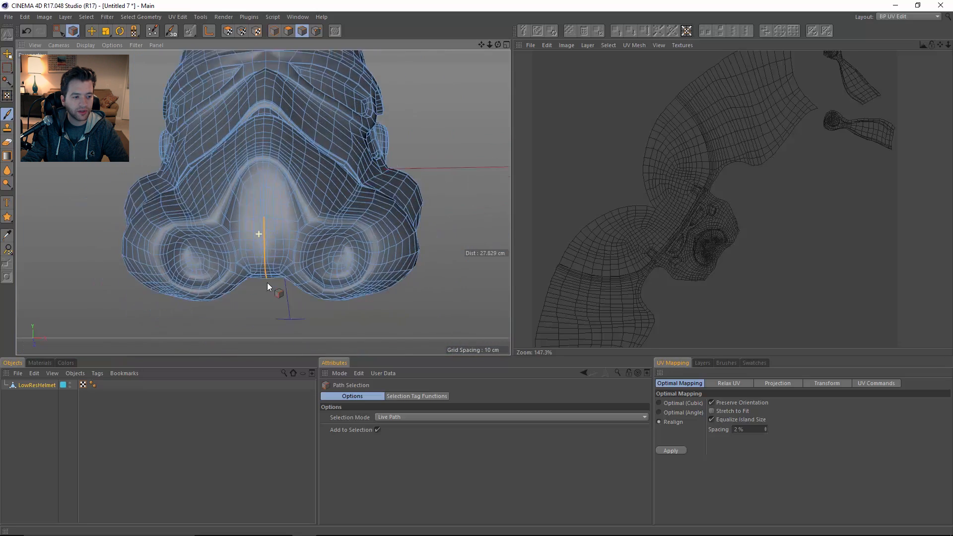
{"action": "right_click_drag", "start_coordinate": [296, 242], "coordinate": [255, 242], "text": "alt"}
{"action": "left_click_drag", "start_coordinate": [255, 241], "coordinate": [346, 263], "text": "alt"}
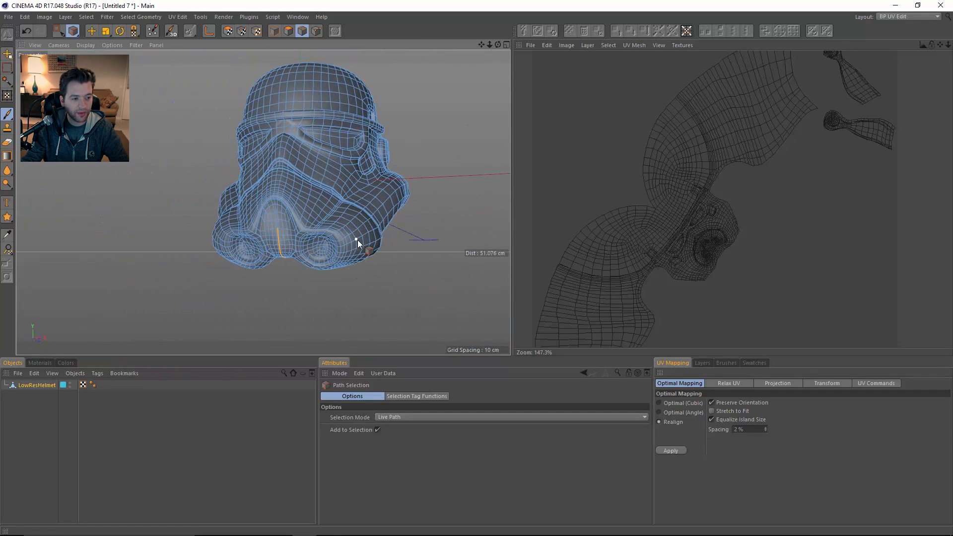
{"action": "key", "text": "ctrl+z"}
{"action": "key", "text": "ctrl+z"}
{"action": "key", "text": "ctrl+z"}
{"action": "key", "text": "ctrl+z"}
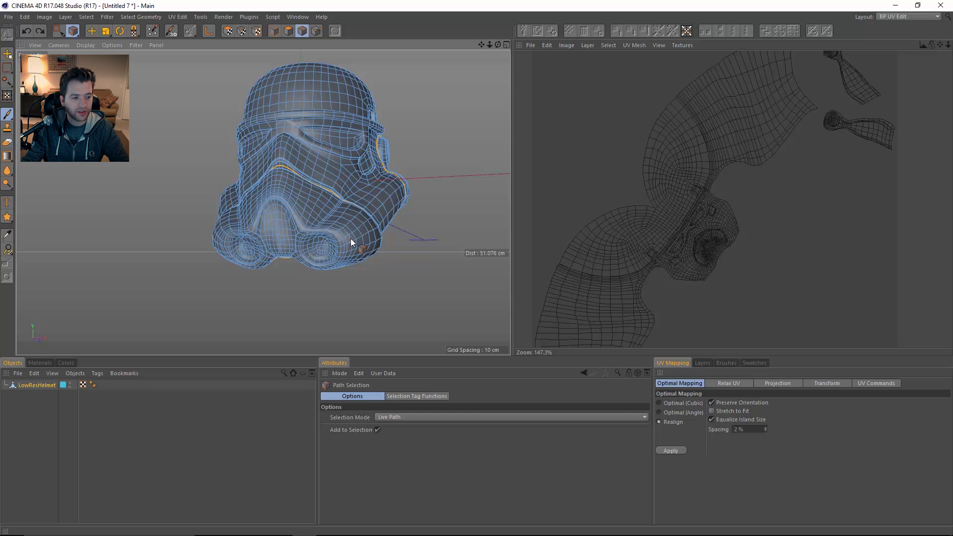
Add a centre-line edge path to the seam selection from under the chin to partway up the front panel between the filters.
{"action": "left_click_drag", "start_coordinate": [286, 250], "coordinate": [312, 251], "text": "alt"}
{"action": "right_click_drag", "start_coordinate": [312, 251], "coordinate": [298, 267], "text": "alt"}
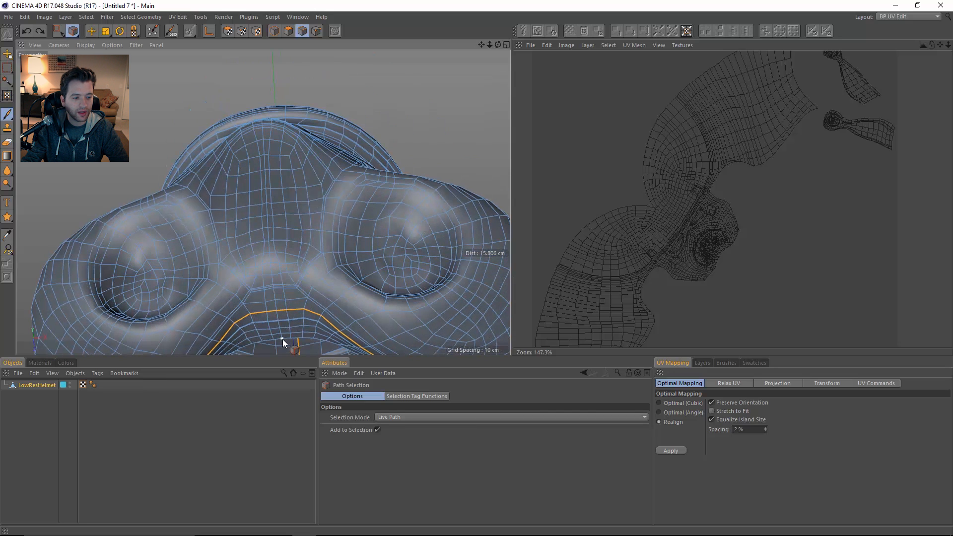
{"action": "left_click_drag", "start_coordinate": [283, 339], "coordinate": [278, 299]}
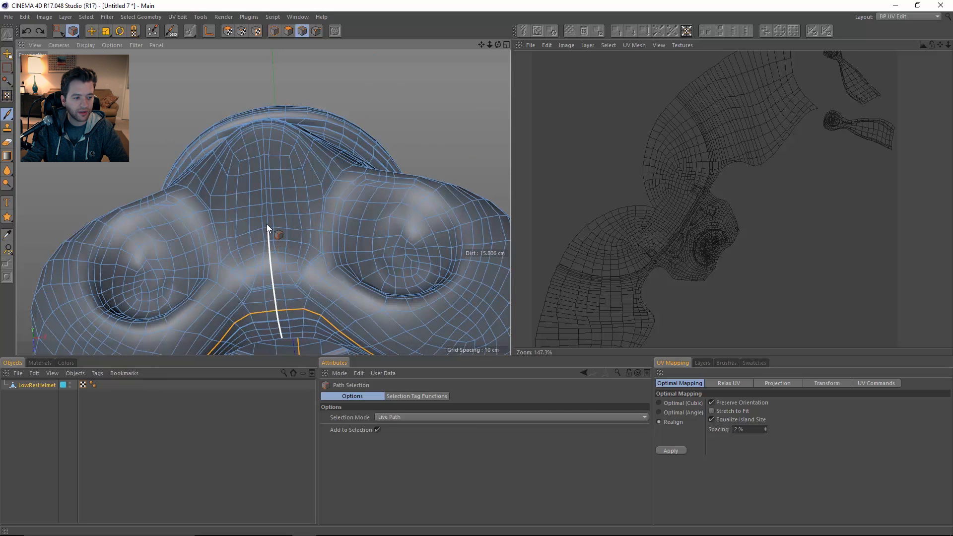
{"action": "left_click_drag", "start_coordinate": [264, 189], "coordinate": [264, 184]}
{"action": "left_click_drag", "start_coordinate": [329, 245], "coordinate": [338, 293], "text": "alt"}
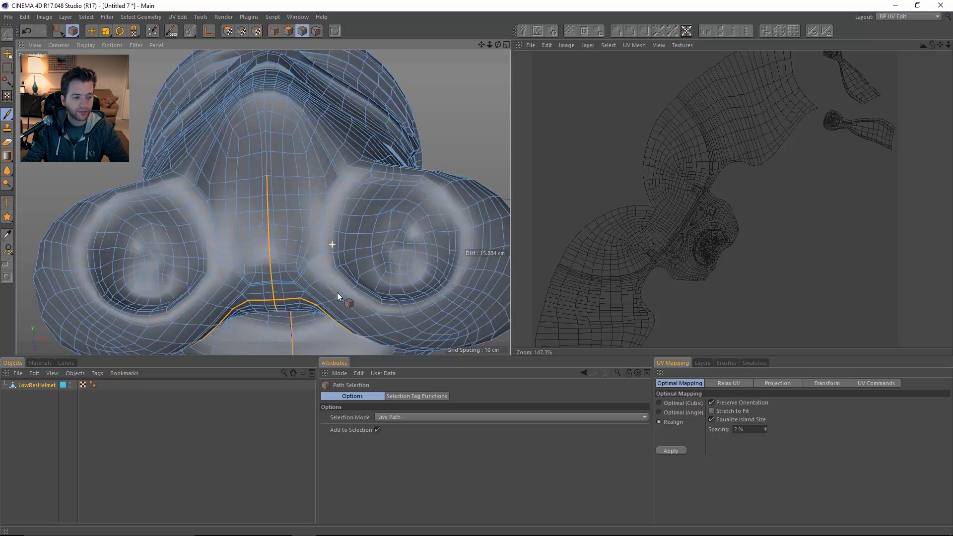
Relax the helmet's UVs with the LSCM method, cutting along the selected edges.
{"action": "right_click_drag", "start_coordinate": [337, 293], "coordinate": [305, 246], "text": "alt"}
{"action": "left_click_drag", "start_coordinate": [364, 232], "coordinate": [395, 213], "text": "alt"}
{"action": "middle_click_drag", "start_coordinate": [396, 212], "coordinate": [297, 250], "text": "alt"}
{"action": "right_click_drag", "start_coordinate": [682, 231], "coordinate": [664, 239], "text": "alt"}
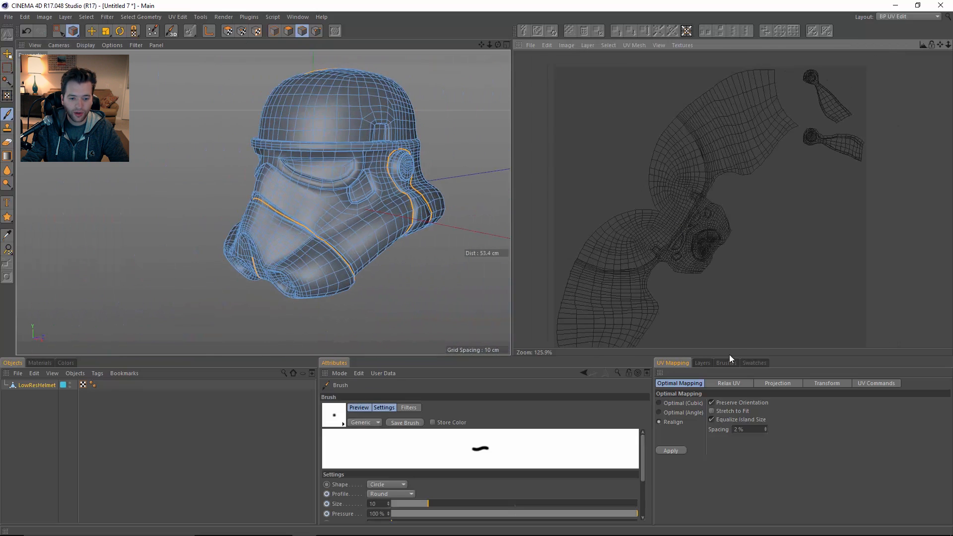
{"action": "left_click", "coordinate": [745, 385]}
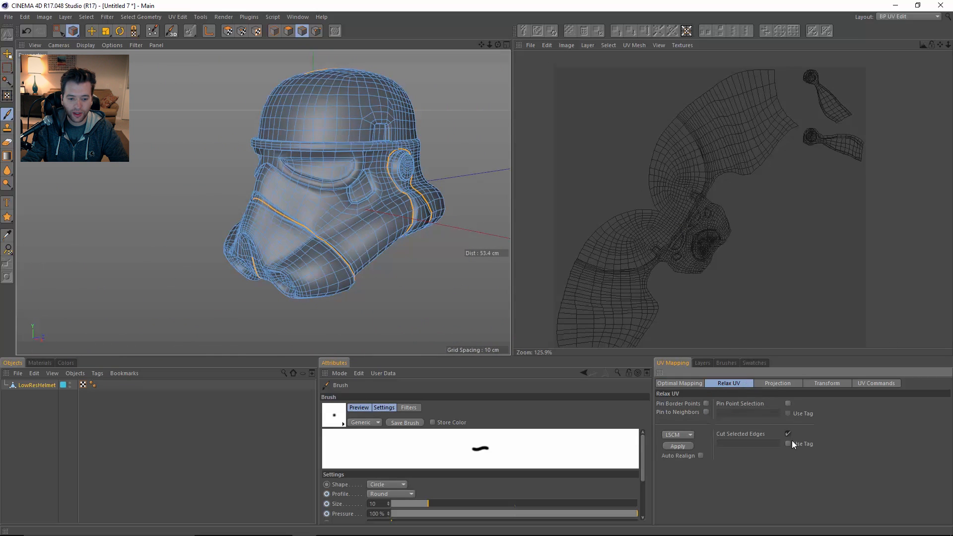
{"action": "left_click", "coordinate": [686, 446]}
{"action": "scroll", "coordinate": [721, 248], "scroll_direction": "up", "scroll_amount": 5}
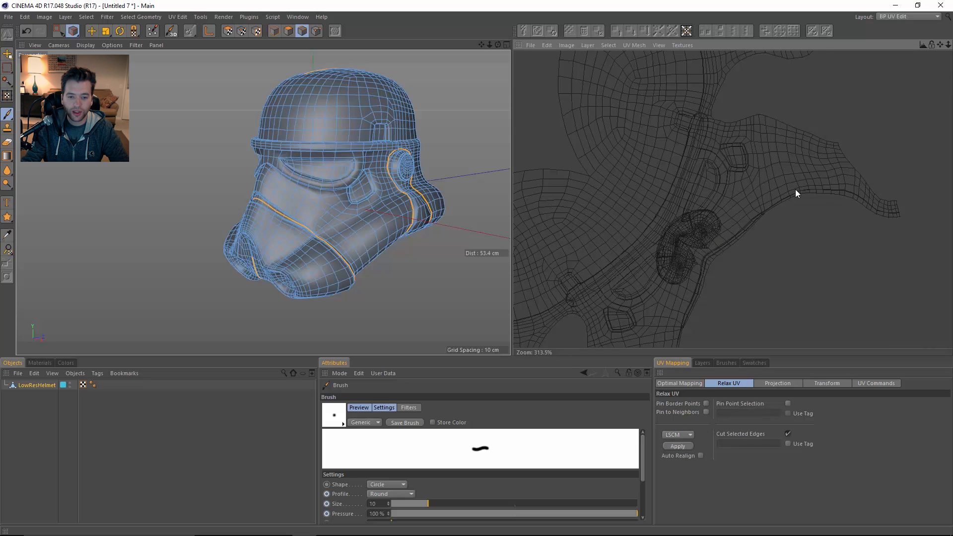
{"action": "scroll", "coordinate": [676, 233], "scroll_direction": "down", "scroll_amount": 5}
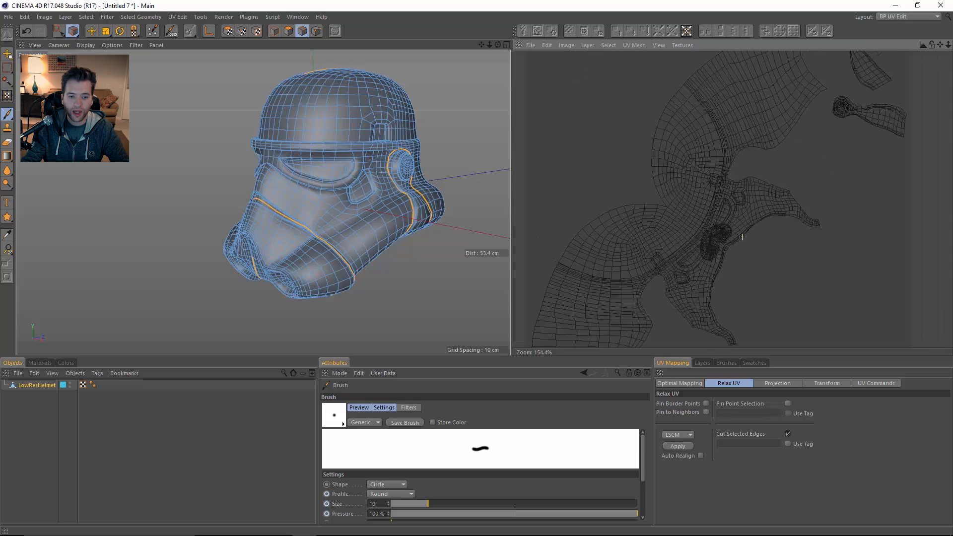
Realign the relaxed UV islands with Preserve Orientation, Equalize Island Size and 2% spacing.
{"action": "left_click", "coordinate": [688, 385]}
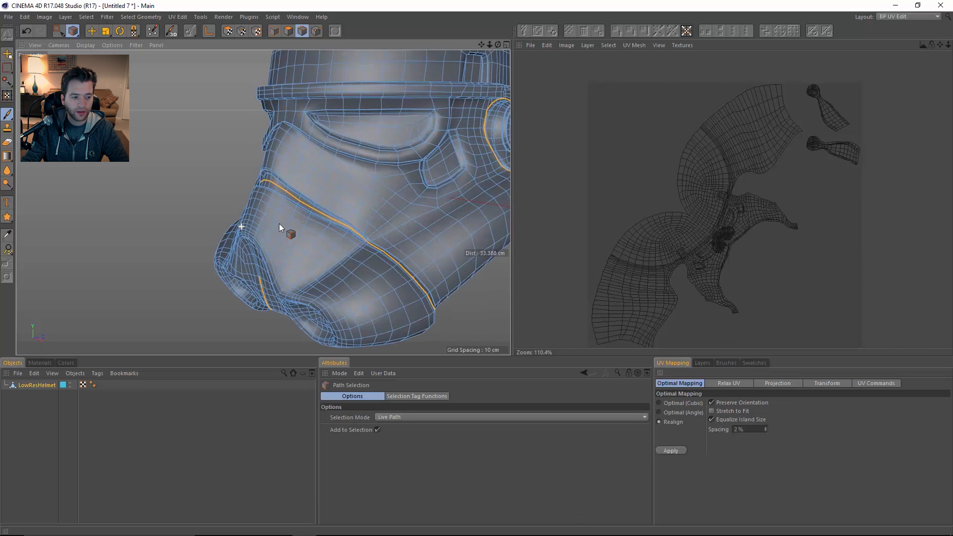
{"action": "left_click_drag", "start_coordinate": [279, 223], "coordinate": [388, 231], "text": "alt"}
{"action": "left_click", "coordinate": [671, 450]}
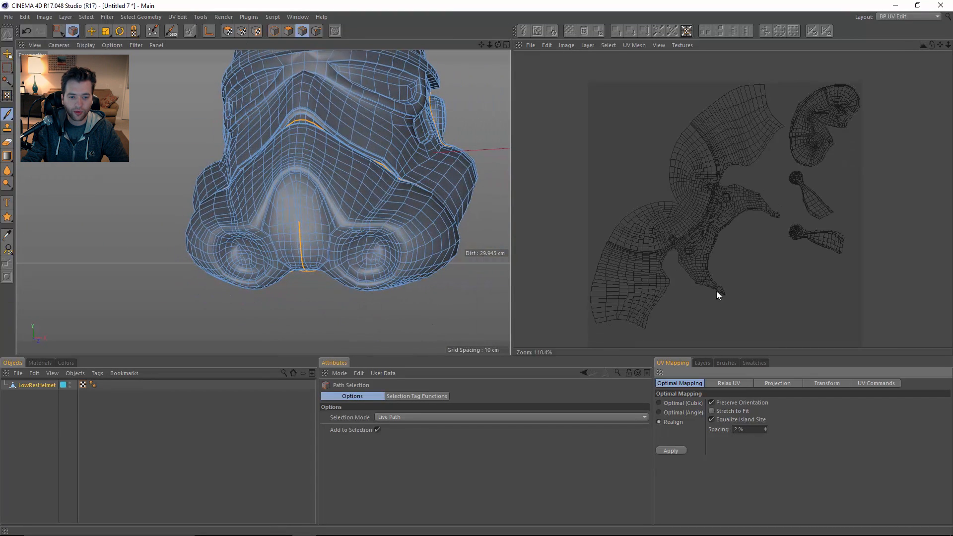
{"action": "scroll", "coordinate": [821, 126], "scroll_direction": "up", "scroll_amount": 3}
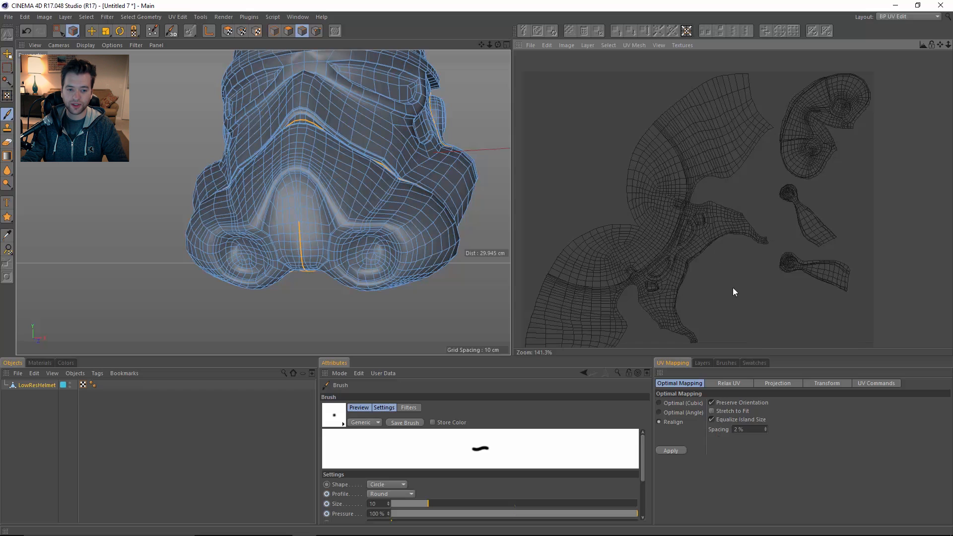
{"action": "scroll", "coordinate": [729, 278], "scroll_direction": "down", "scroll_amount": 5}
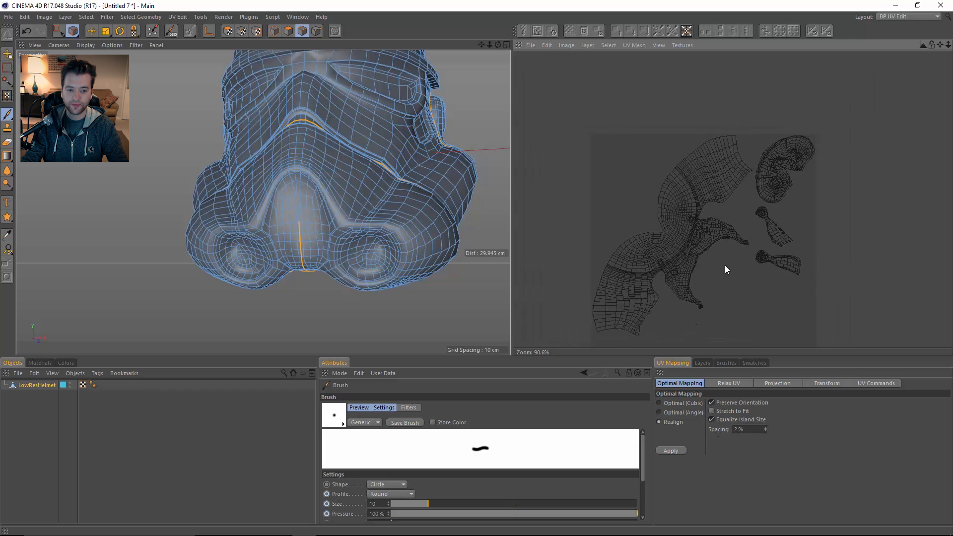
Select all UV polygons and rotate them together until the main helmet island is symmetrical about the vertical.
{"action": "left_click", "coordinate": [228, 31]}
{"action": "key", "text": "0"}
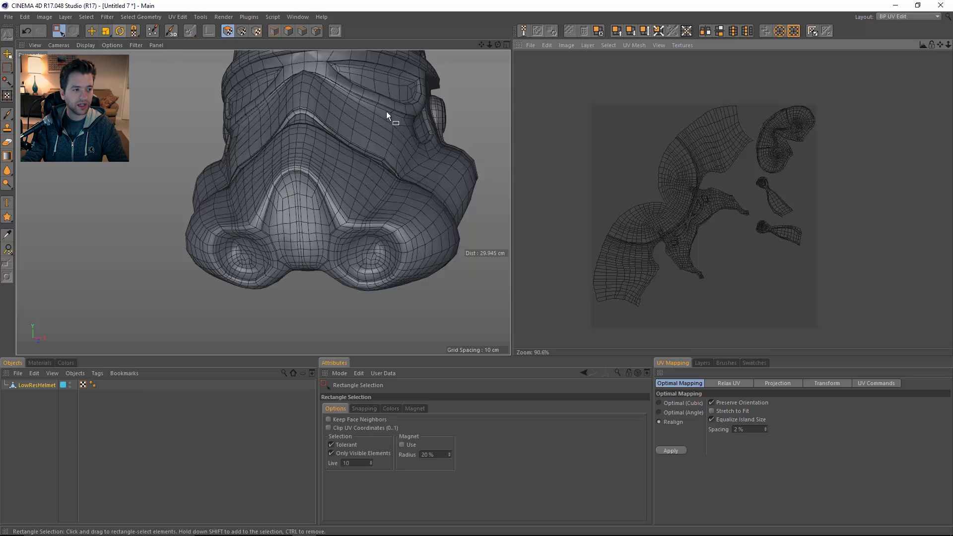
{"action": "scroll", "coordinate": [817, 164], "scroll_direction": "down", "scroll_amount": 1}
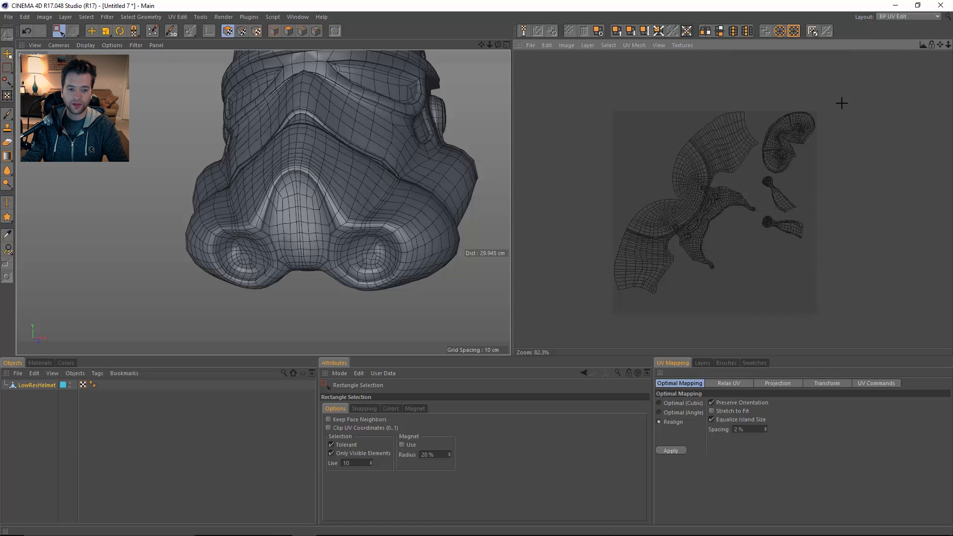
{"action": "left_click_drag", "start_coordinate": [842, 99], "coordinate": [602, 325]}
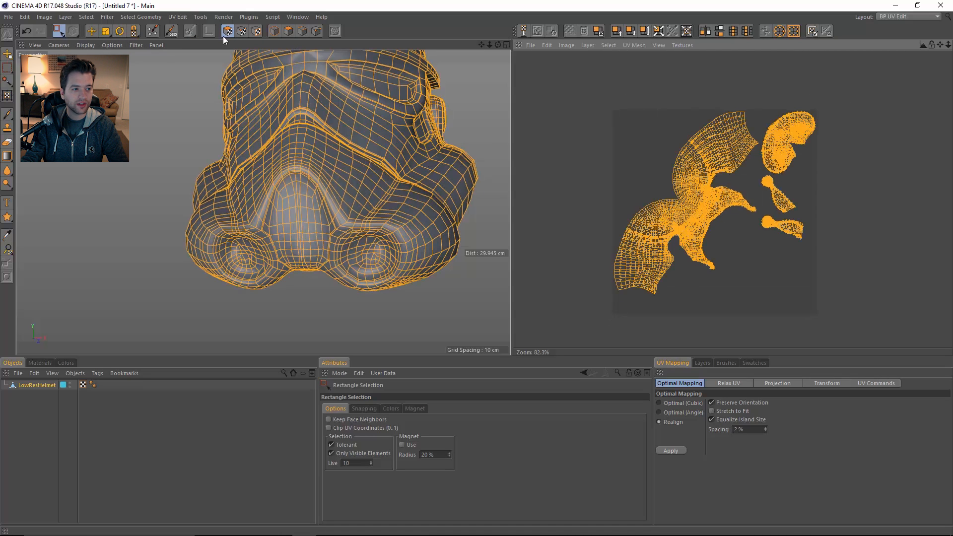
{"action": "key", "text": "r"}
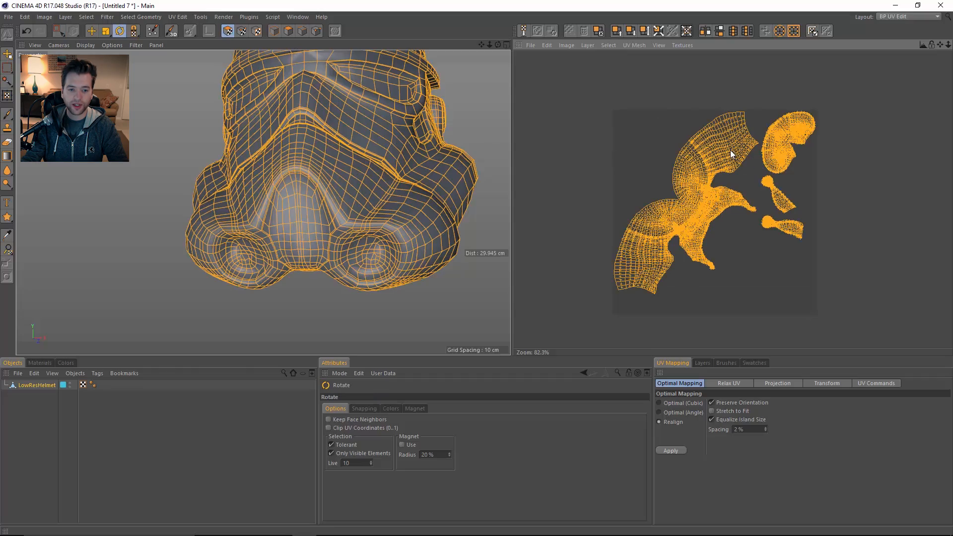
{"action": "mouse_move", "coordinate": [730, 150]}
{"action": "left_mouse_down"}
{"action": "mouse_move", "coordinate": [708, 149]}
{"action": "mouse_move", "coordinate": [728, 148]}
{"action": "left_mouse_up"}
Move the selected UV islands to centre the main helmet island in the canvas width, and clear the selection.
{"action": "scroll", "coordinate": [675, 175], "scroll_direction": "up", "scroll_amount": 5}
{"action": "key", "text": "e"}
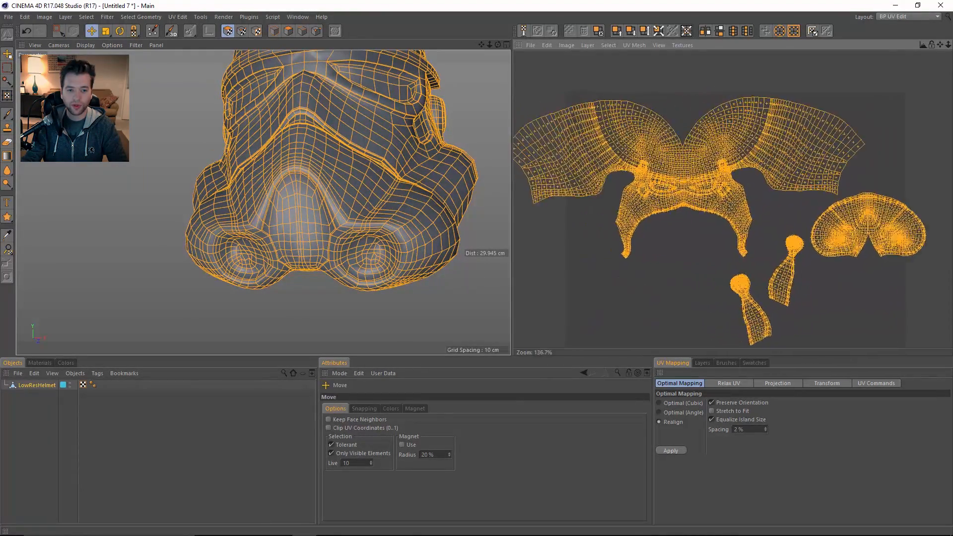
{"action": "left_click_drag", "start_coordinate": [683, 215], "coordinate": [689, 208]}
{"action": "key", "text": "r"}
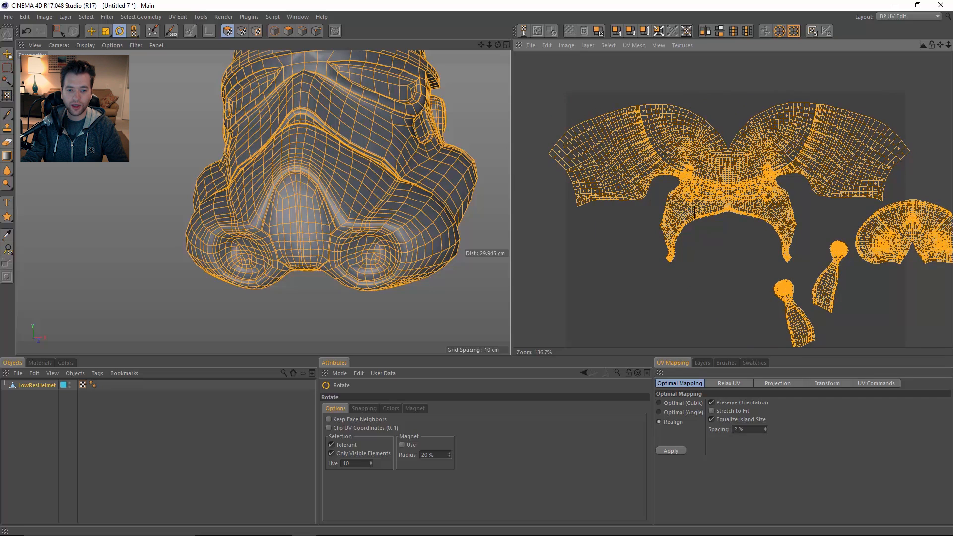
{"action": "middle_click_drag", "start_coordinate": [763, 264], "coordinate": [759, 244], "text": "alt"}
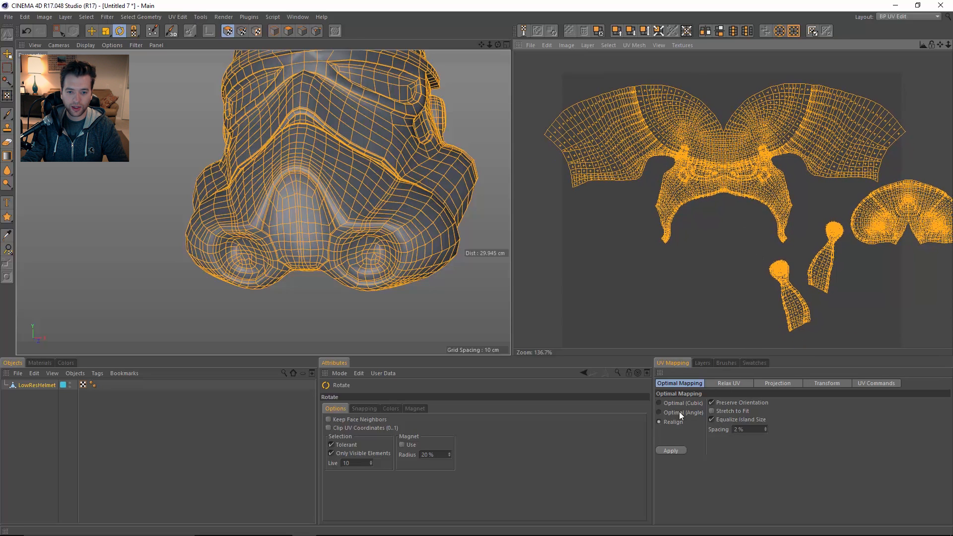
{"action": "middle_click_drag", "start_coordinate": [741, 288], "coordinate": [693, 256], "text": "alt"}
{"action": "key", "text": "ctrl+shift+a"}
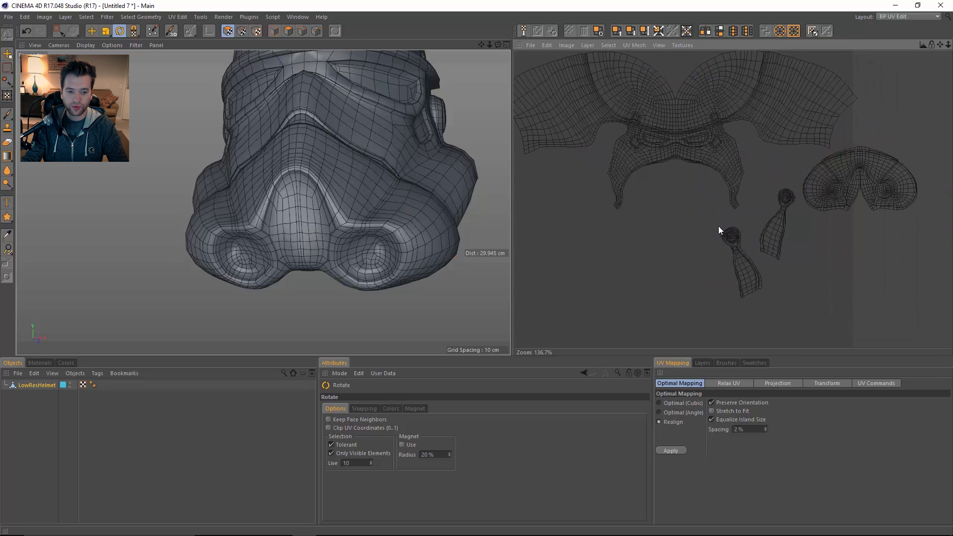
Select only the lower ear-piece UV island, move it below the main island's left wing and rotate it upright.
{"action": "key", "text": "0"}
{"action": "left_click_drag", "start_coordinate": [717, 225], "coordinate": [773, 319]}
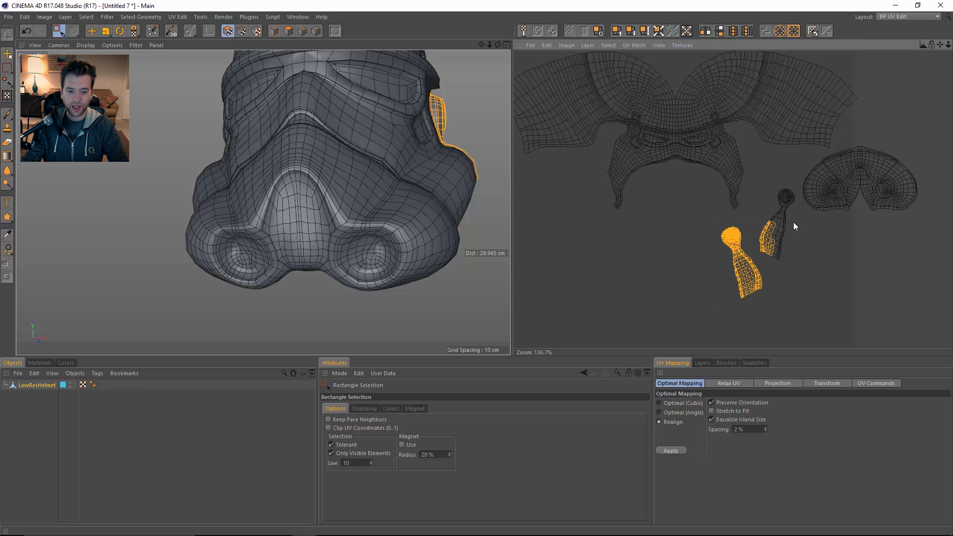
{"action": "left_click_drag", "start_coordinate": [798, 214], "coordinate": [750, 258], "text": "ctrl"}
{"action": "key", "text": "r"}
{"action": "left_click_drag", "start_coordinate": [750, 292], "coordinate": [565, 291]}
{"action": "key", "text": "e"}
{"action": "key", "text": "r"}
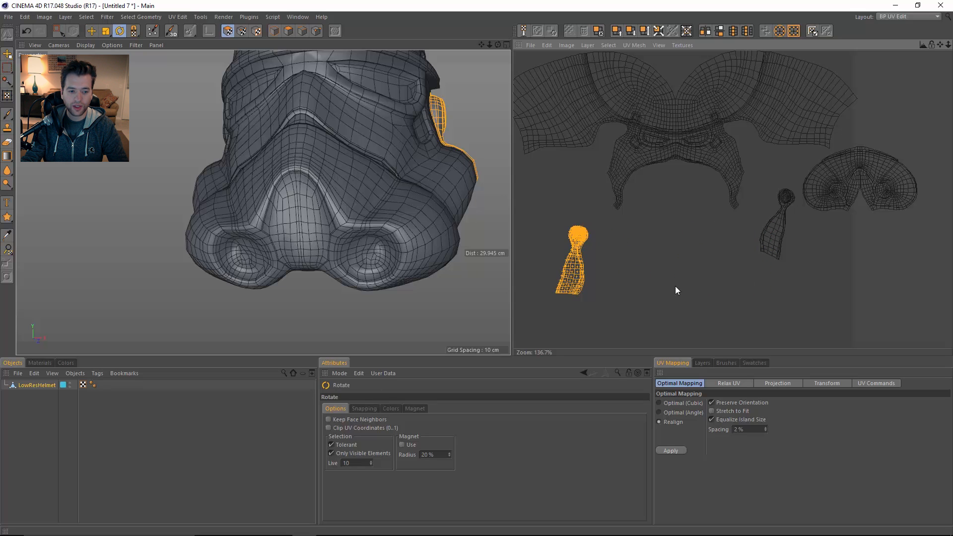
{"action": "key", "text": "e"}
Select the other ear-piece UV island, rotate it upright and place it beside the first ear piece.
{"action": "key", "text": "0"}
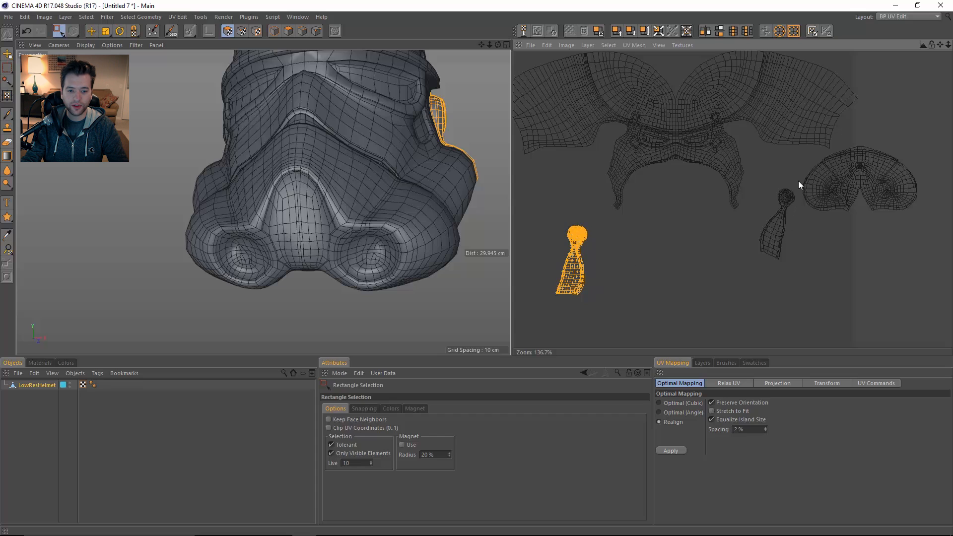
{"action": "left_click_drag", "start_coordinate": [798, 181], "coordinate": [619, 282]}
{"action": "key", "text": "r"}
{"action": "key", "text": "e"}
{"action": "left_click", "coordinate": [754, 249]}
Realign all the reoriented UV islands into the canvas with Preserve Orientation and 2% spacing, and deselect them.
{"action": "scroll", "coordinate": [746, 262], "scroll_direction": "down", "scroll_amount": 4}
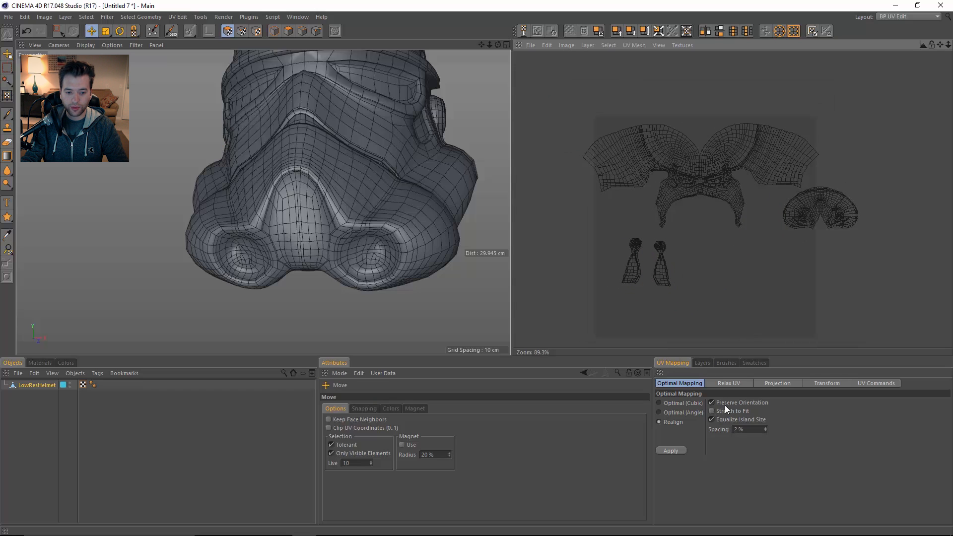
{"action": "left_click", "coordinate": [681, 450]}
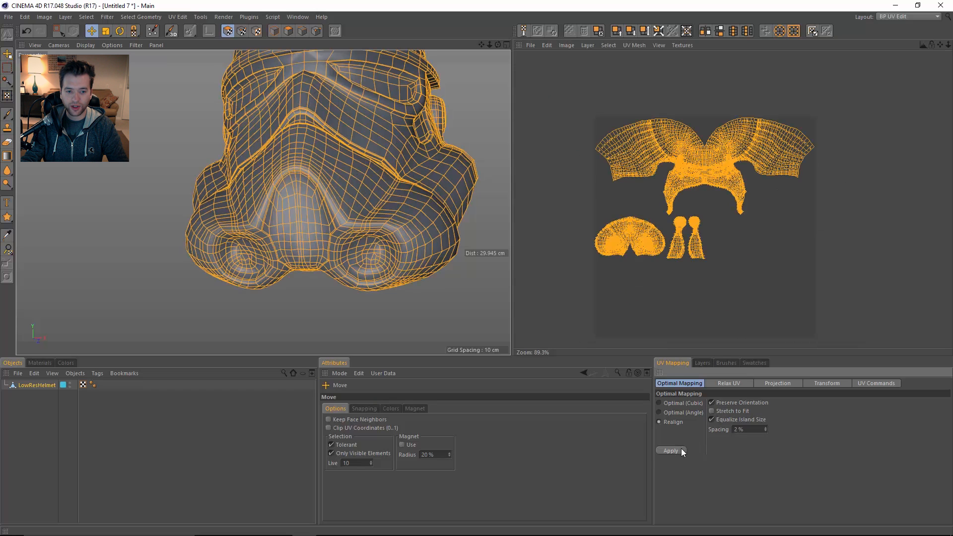
{"action": "left_click", "coordinate": [740, 272]}
Examine the packed UV islands and compare the face area of the main island with the helmet's eye region.
{"action": "scroll", "coordinate": [715, 237], "scroll_direction": "up", "scroll_amount": 4}
{"action": "right_click_drag", "start_coordinate": [715, 236], "coordinate": [652, 237], "text": "alt"}
{"action": "middle_click_drag", "start_coordinate": [566, 251], "coordinate": [598, 249], "text": "alt"}
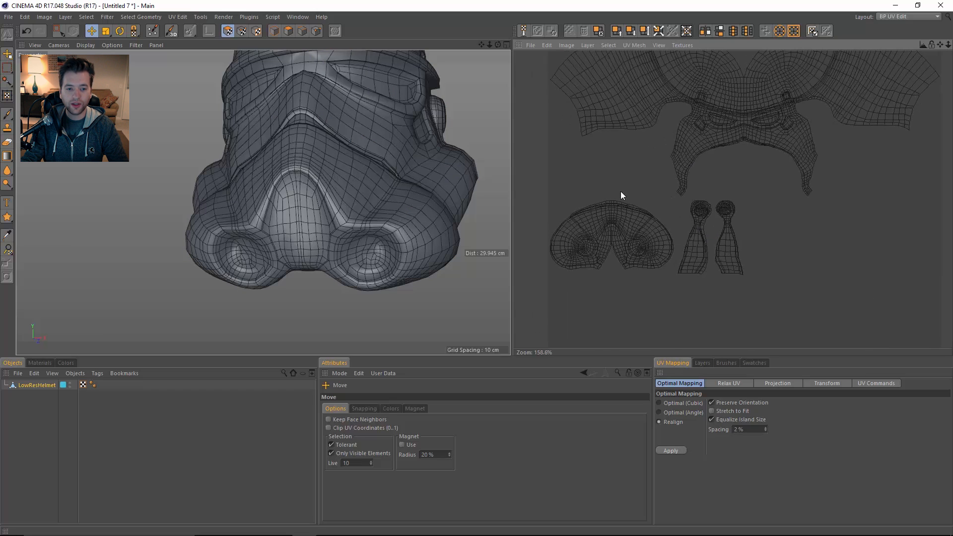
{"action": "right_click_drag", "start_coordinate": [669, 241], "coordinate": [710, 232], "text": "alt"}
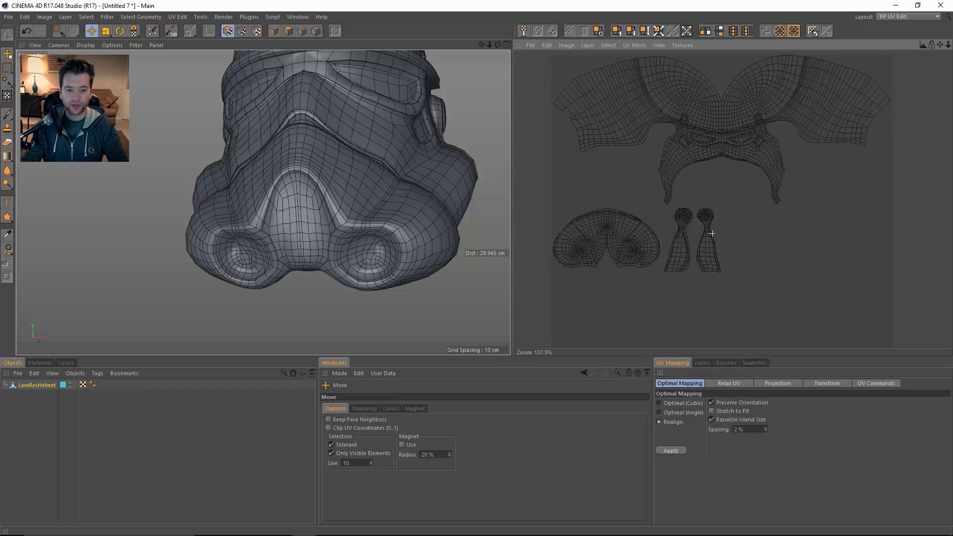
{"action": "middle_click_drag", "start_coordinate": [710, 231], "coordinate": [705, 239], "text": "alt"}
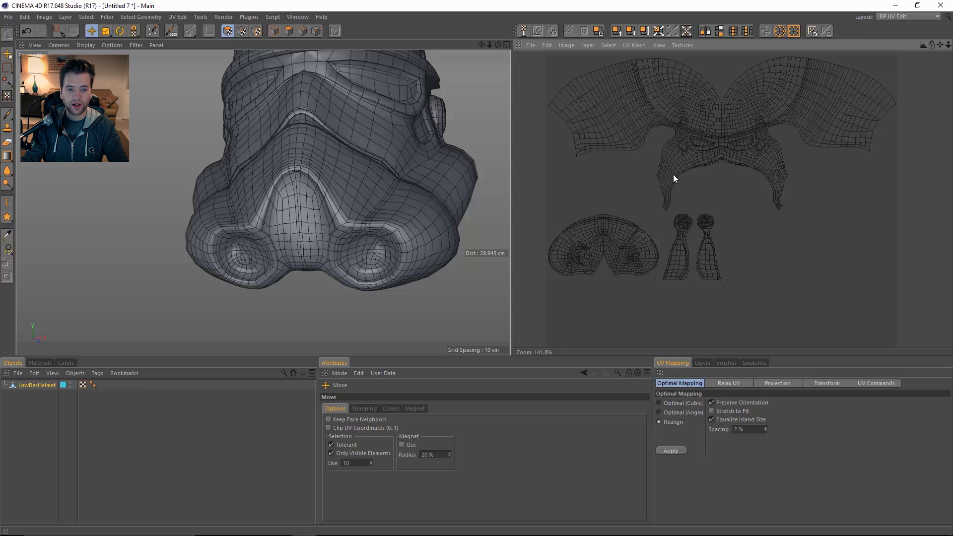
{"action": "right_click_drag", "start_coordinate": [722, 157], "coordinate": [751, 158], "text": "alt"}
{"action": "middle_click_drag", "start_coordinate": [718, 169], "coordinate": [715, 189], "text": "alt"}
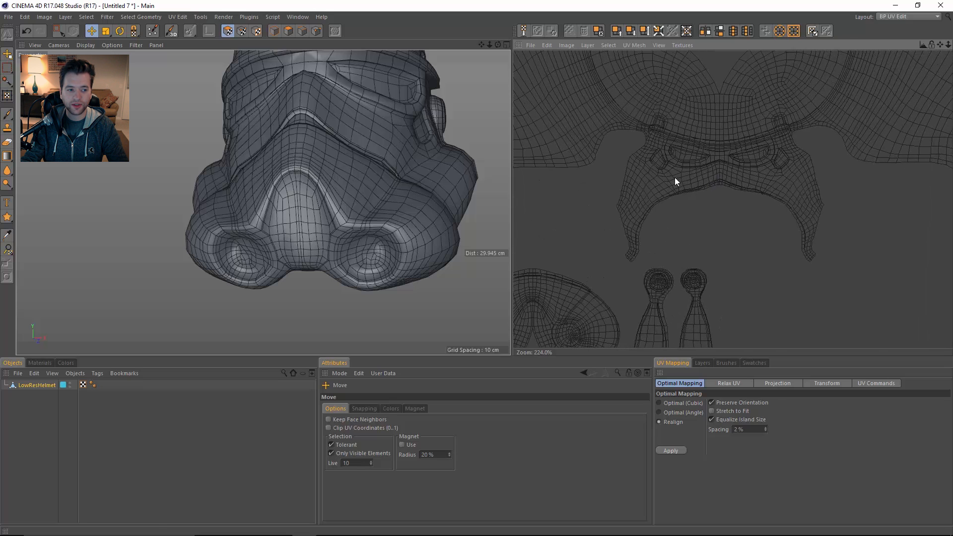
{"action": "right_click_drag", "start_coordinate": [385, 182], "coordinate": [355, 182], "text": "alt"}
{"action": "left_click_drag", "start_coordinate": [355, 186], "coordinate": [447, 174], "text": "alt"}
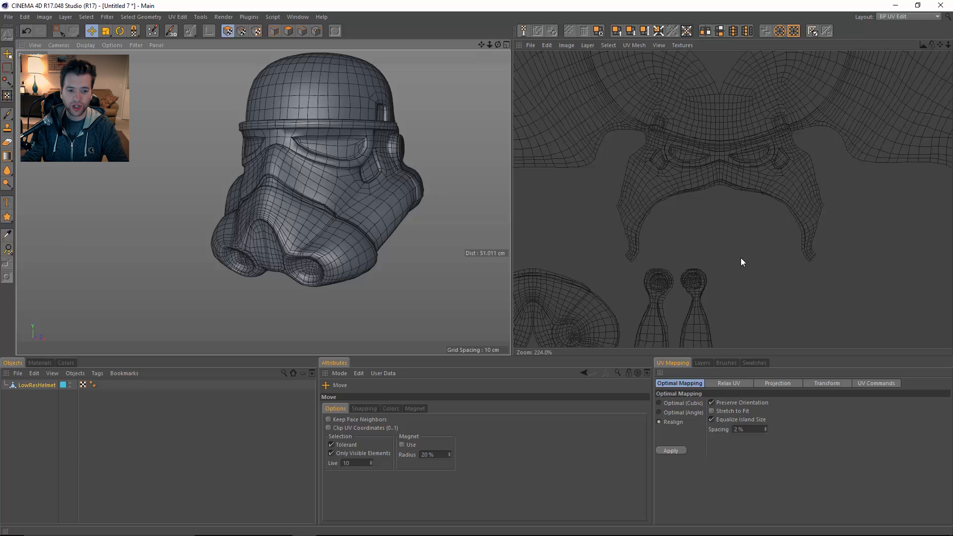
{"action": "scroll", "coordinate": [741, 258], "scroll_direction": "down", "scroll_amount": 3}
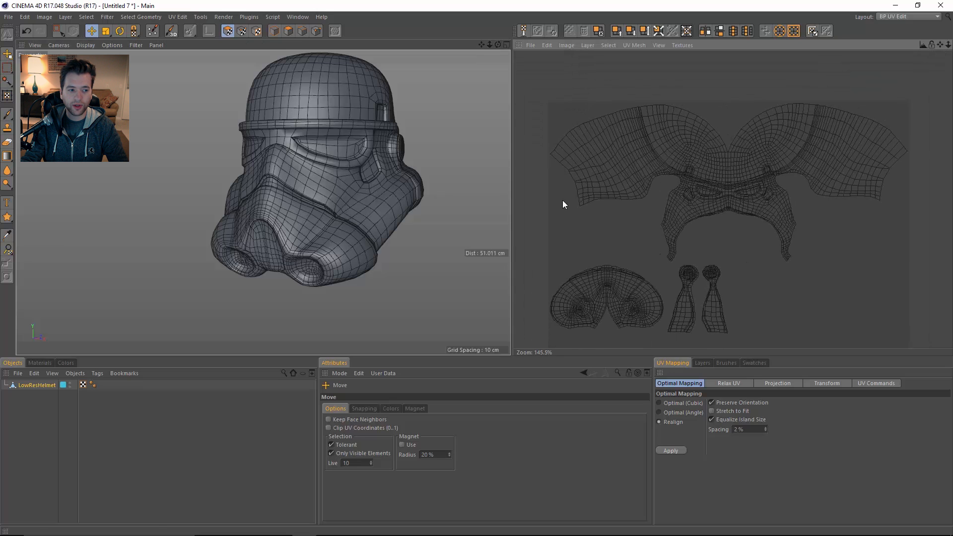
{"action": "scroll", "coordinate": [317, 136], "scroll_direction": "up", "scroll_amount": 6}
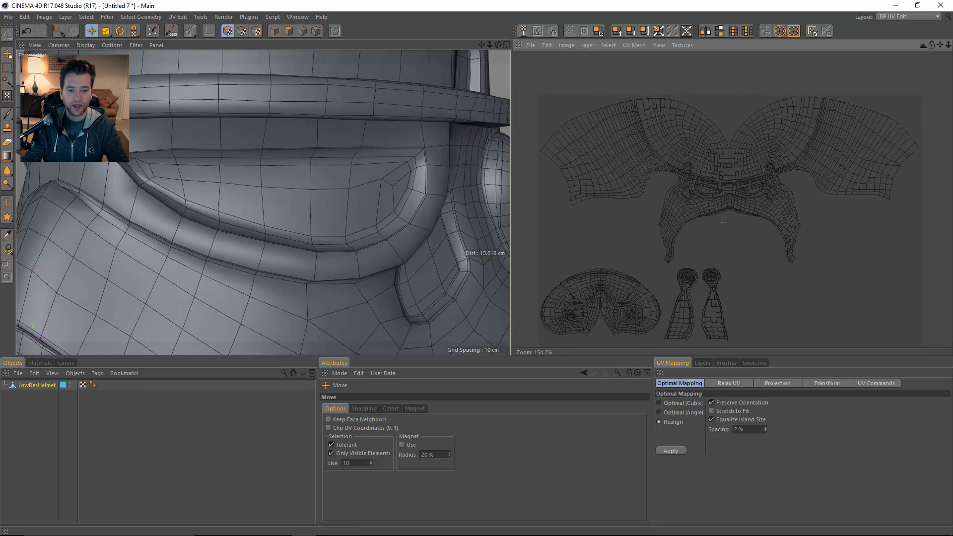
Inspect the polygon density around the eyes on the main UV island, then review the full layout beside the whole helmet.
{"action": "scroll", "coordinate": [695, 179], "scroll_direction": "up", "scroll_amount": 1}
{"action": "scroll", "coordinate": [360, 229], "scroll_direction": "up", "scroll_amount": 1}
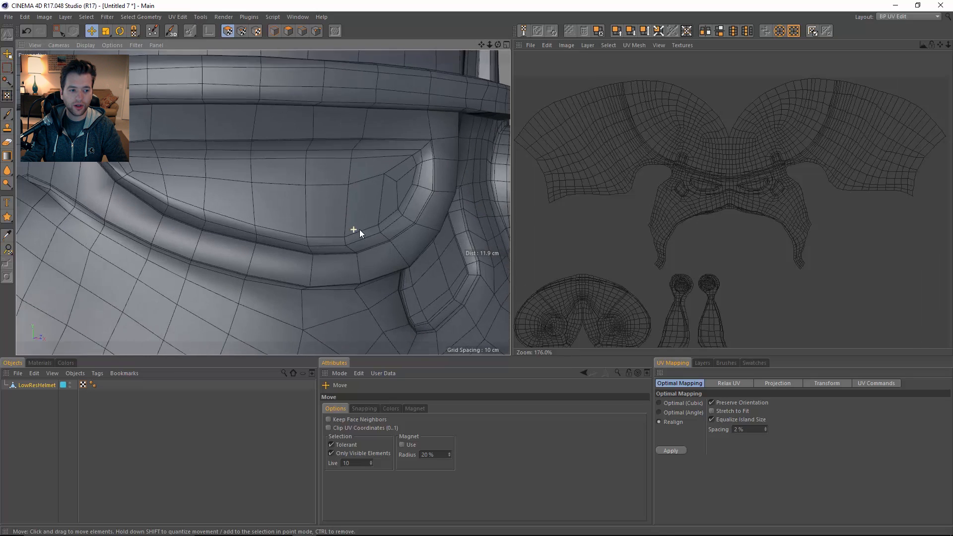
{"action": "scroll", "coordinate": [715, 190], "scroll_direction": "up", "scroll_amount": 5}
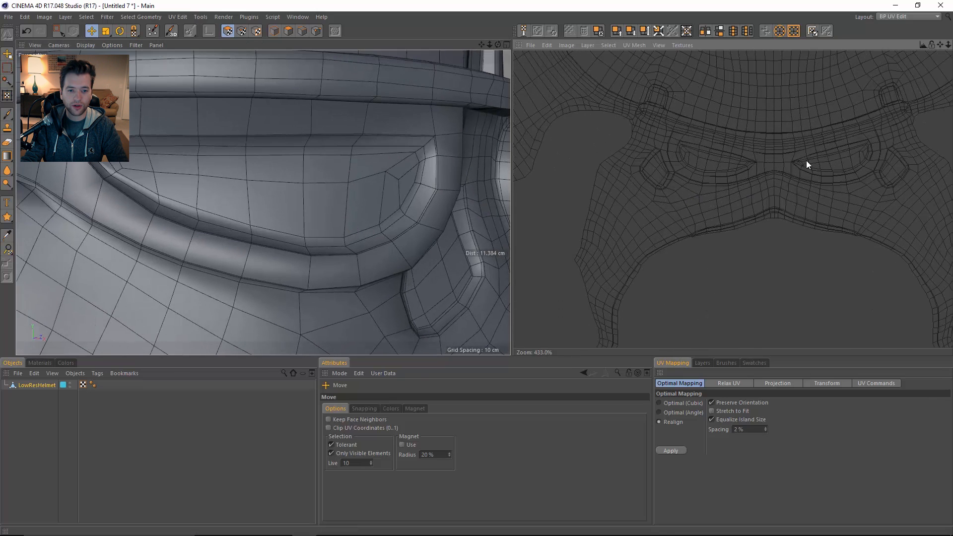
{"action": "scroll", "coordinate": [807, 159], "scroll_direction": "down", "scroll_amount": 7}
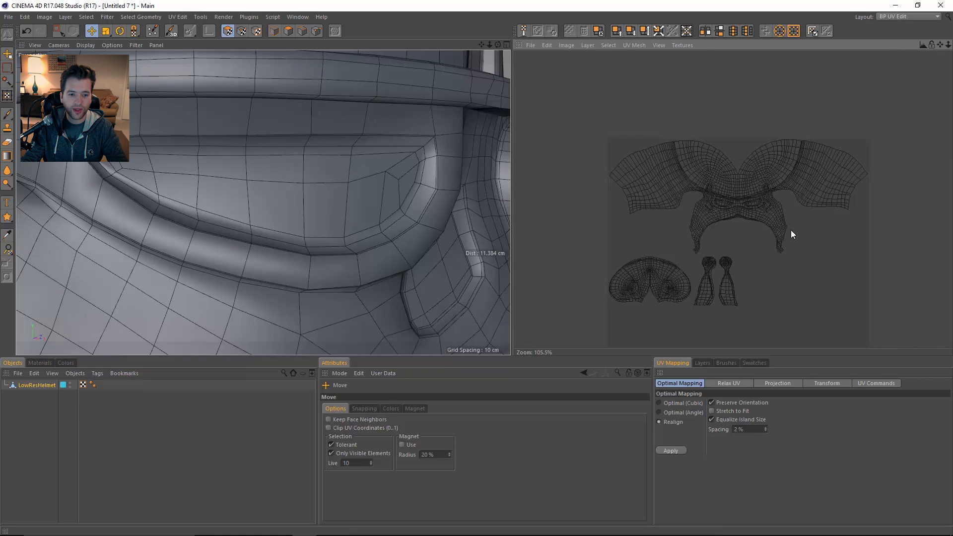
{"action": "middle_click_drag", "start_coordinate": [808, 270], "coordinate": [802, 248], "text": "alt"}
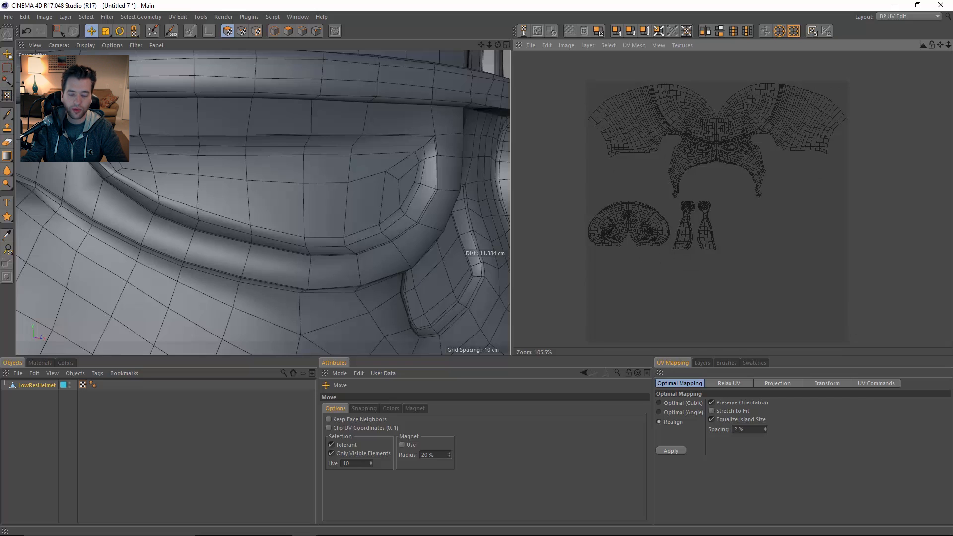
{"action": "scroll", "coordinate": [239, 204], "scroll_direction": "down", "scroll_amount": 4}
{"action": "scroll", "coordinate": [290, 195], "scroll_direction": "down", "scroll_amount": 3}
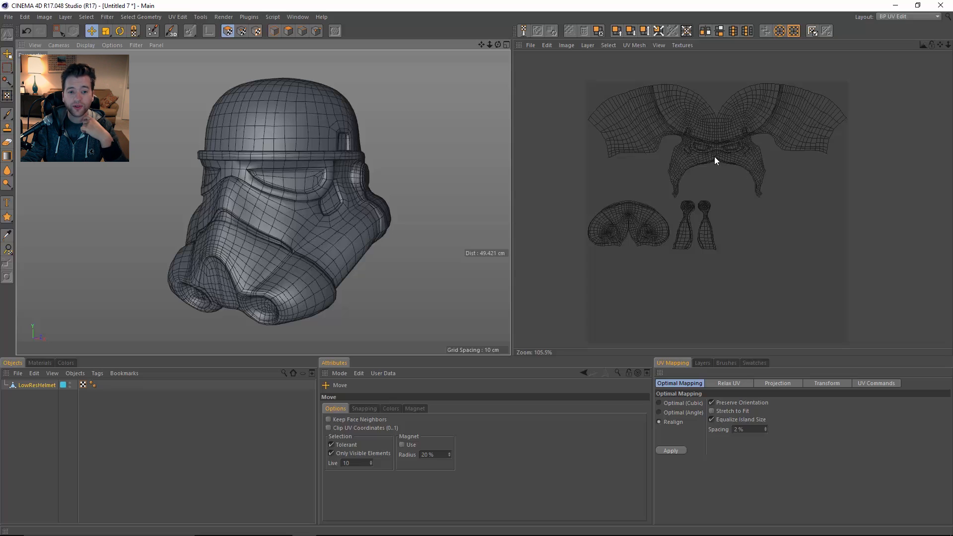
Switch to the Startup layout and export the helmet as a Wavefront OBJ with texture coordinates, overwriting StormtrooperHelmet02.
{"action": "left_click", "coordinate": [906, 17]}
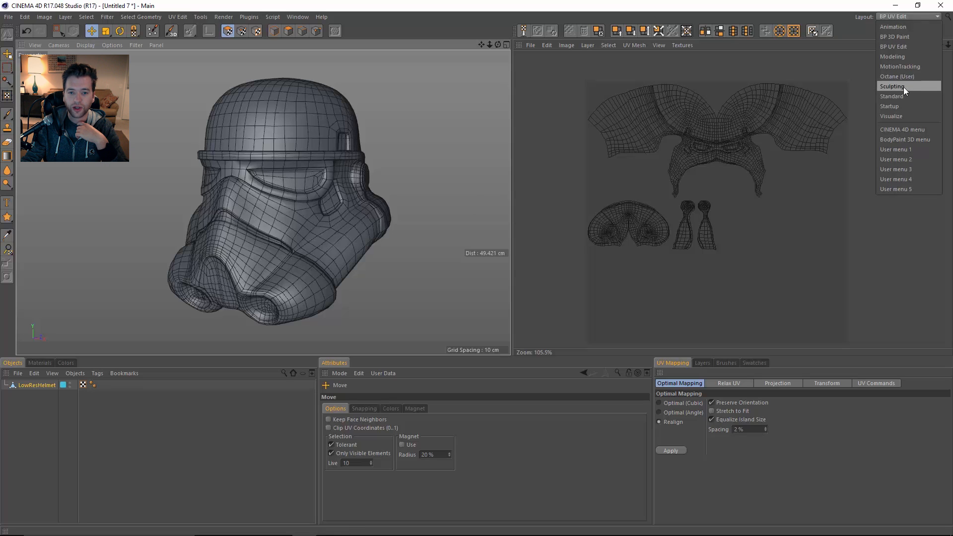
{"action": "left_click", "coordinate": [904, 106]}
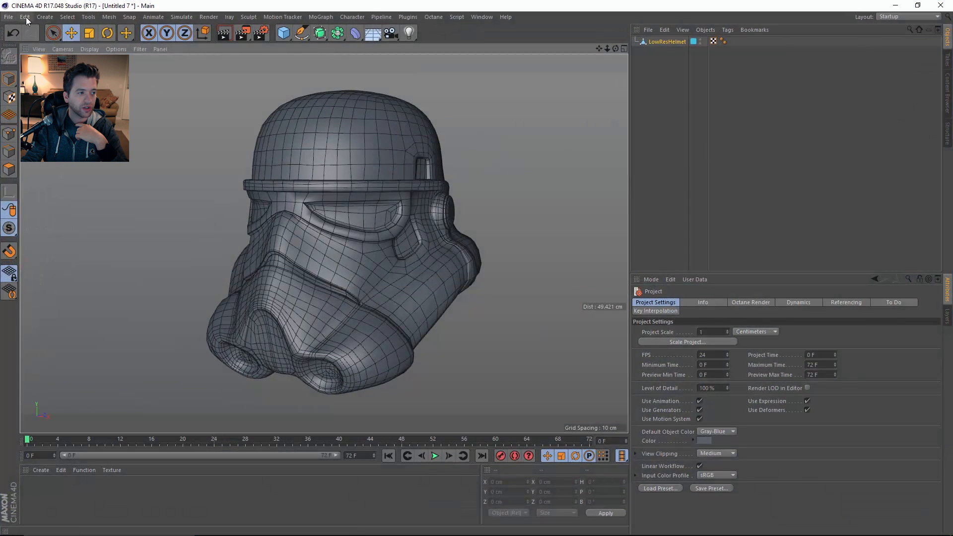
{"action": "left_click", "coordinate": [8, 17]}
{"action": "mouse_move", "coordinate": [37, 201]}
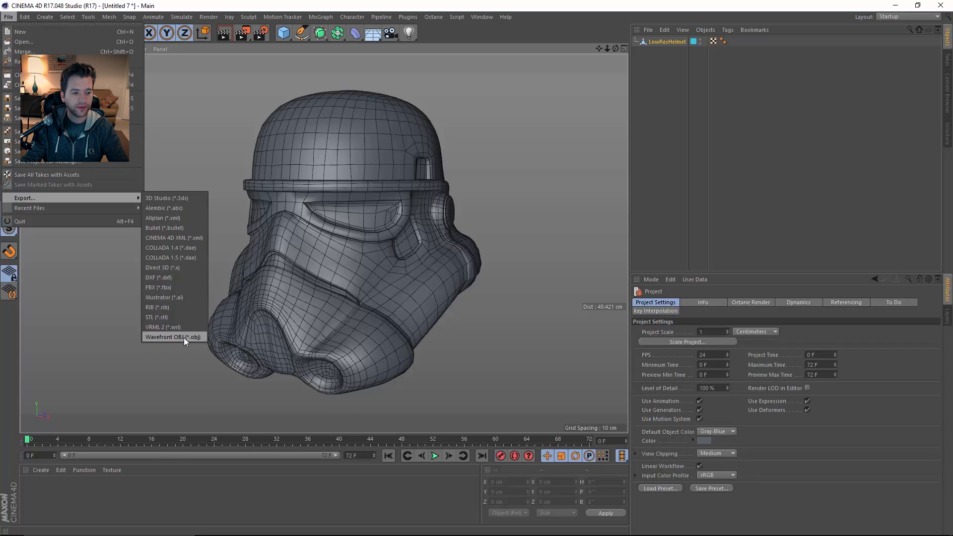
{"action": "left_click", "coordinate": [183, 338]}
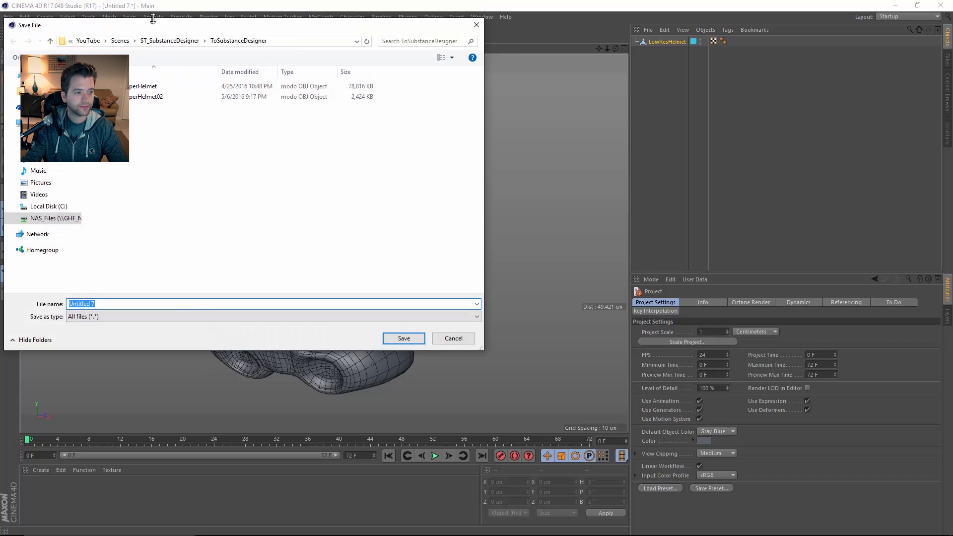
{"action": "left_click", "coordinate": [360, 120]}
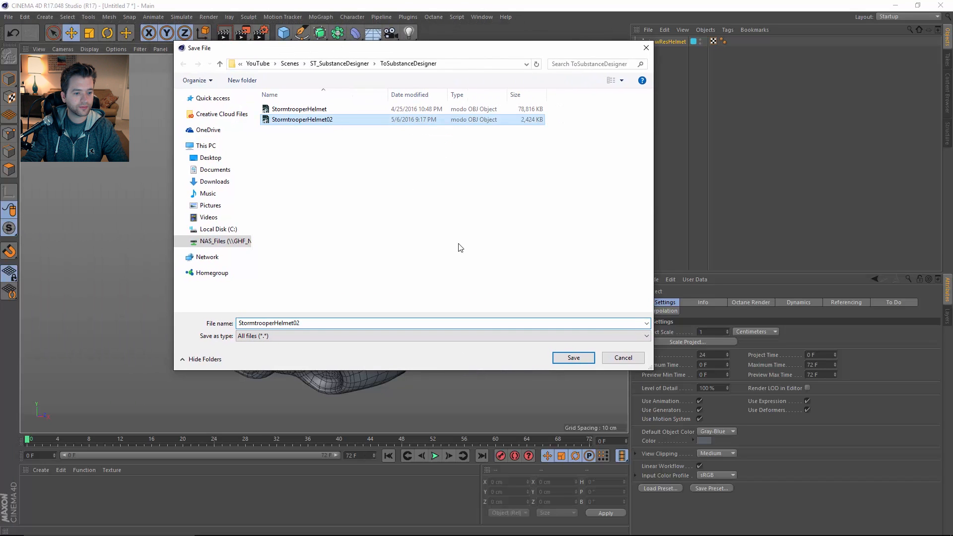
{"action": "left_click", "coordinate": [574, 358]}
{"action": "left_click", "coordinate": [496, 272]}
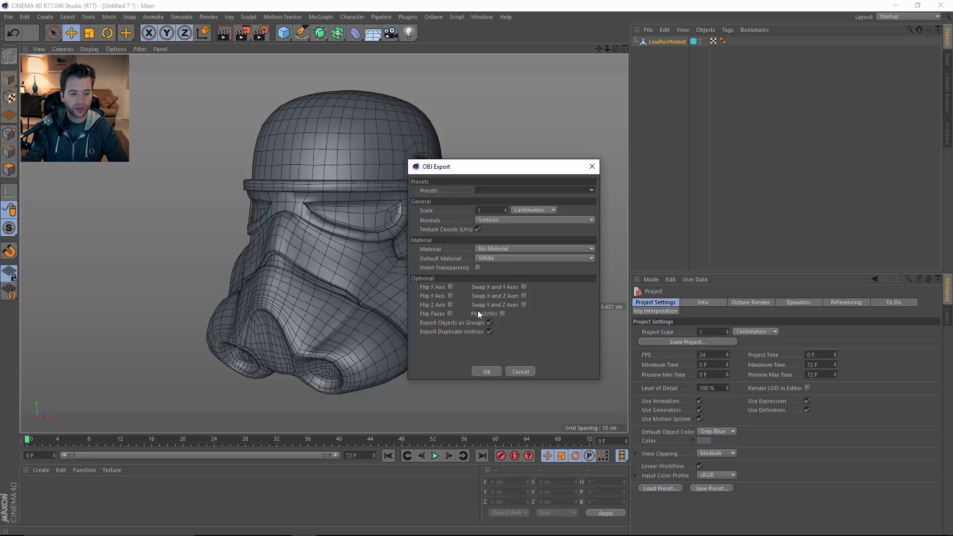
{"action": "left_click", "coordinate": [487, 371]}
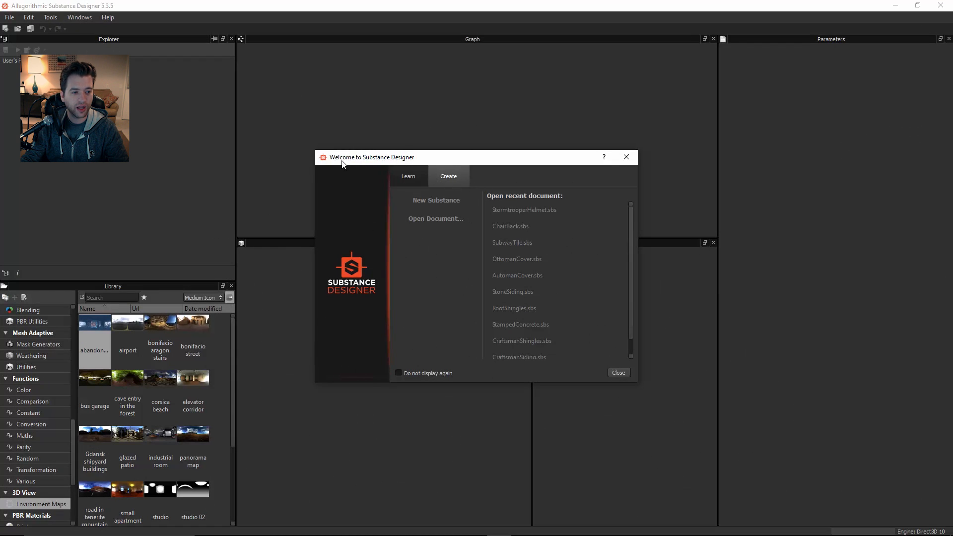
In Substance Designer, create a Physically Based (Metallic/Roughness) graph named StormtrooperHelmet at 4096 px width, and enlarge the graph view.
{"action": "left_click", "coordinate": [418, 203]}
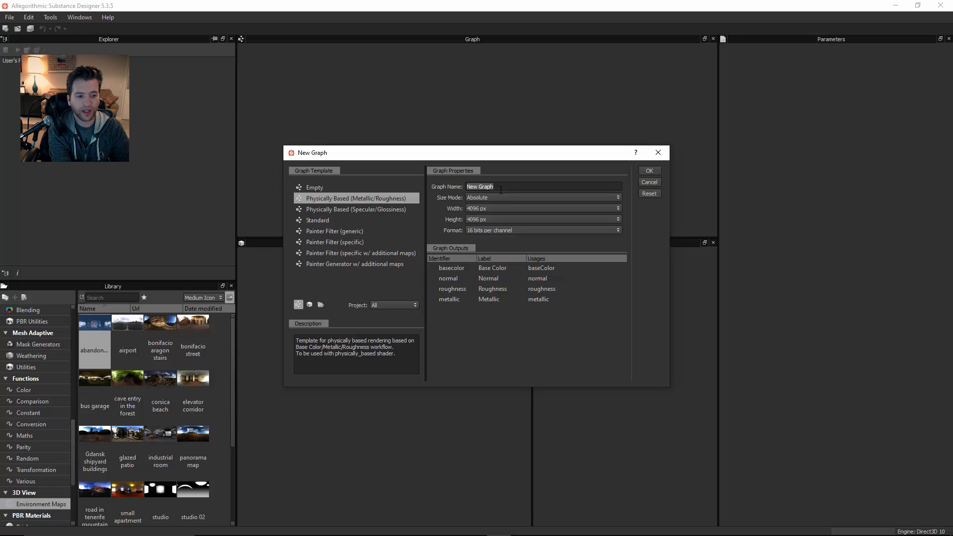
{"action": "type", "text": "S"}
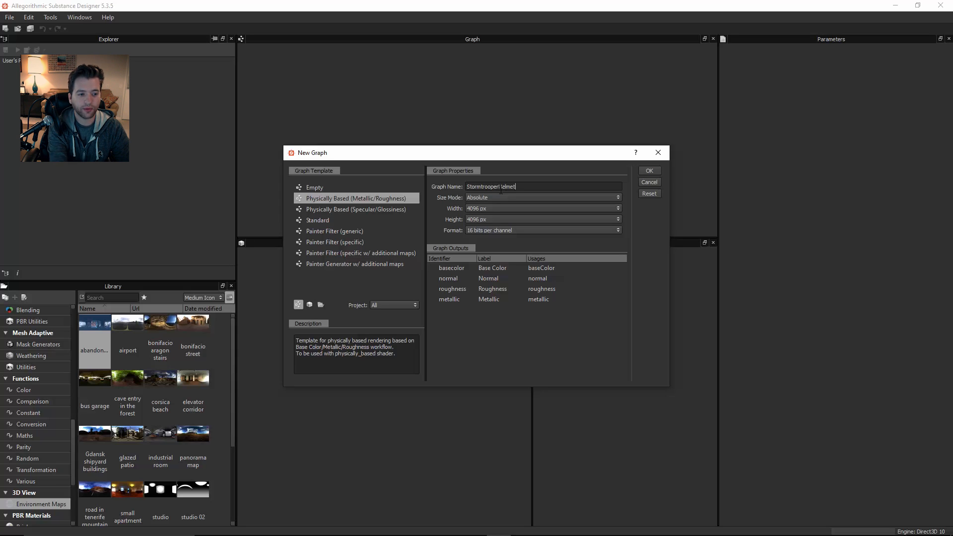
{"action": "type", "text": "tormtrooperHelmet"}
{"action": "left_click", "coordinate": [488, 208]}
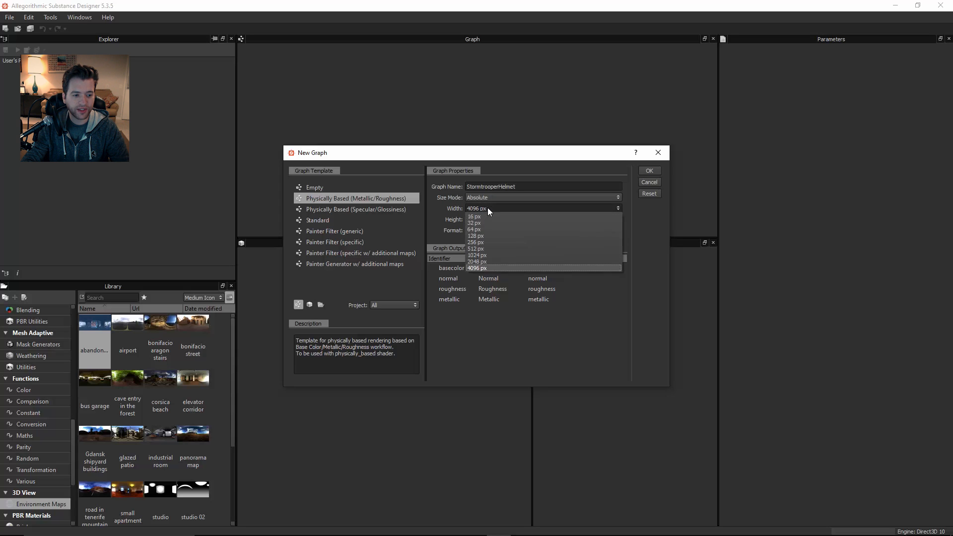
{"action": "left_click", "coordinate": [477, 268]}
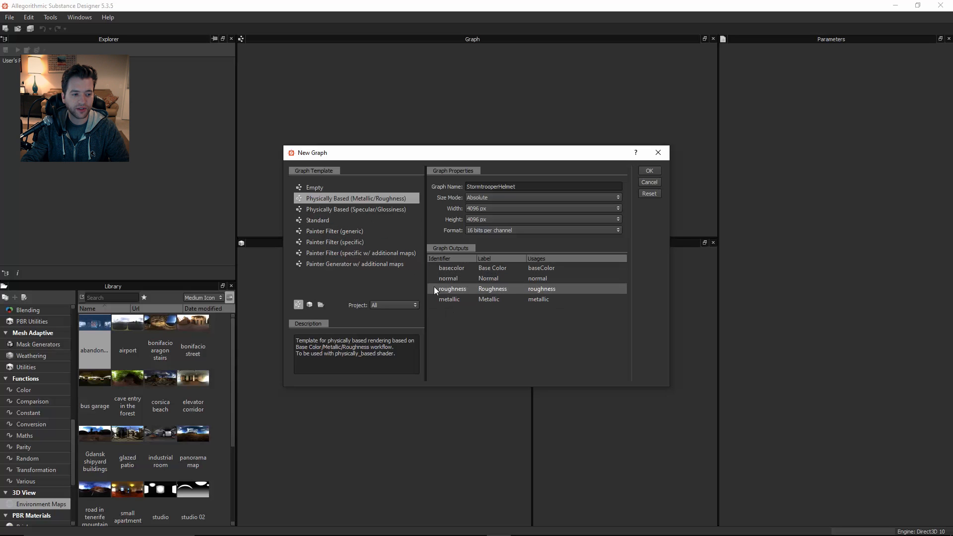
{"action": "left_click", "coordinate": [650, 171]}
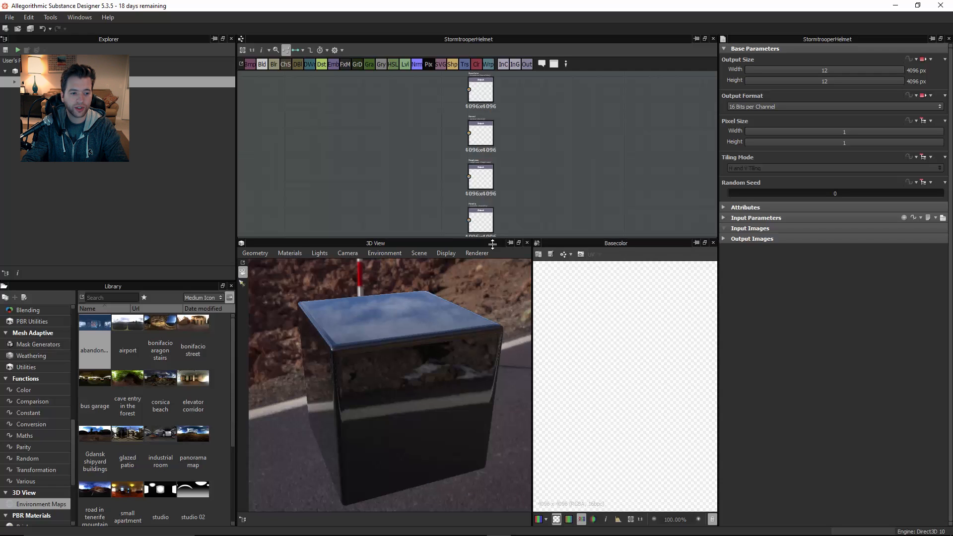
{"action": "left_click_drag", "start_coordinate": [493, 244], "coordinate": [492, 271]}
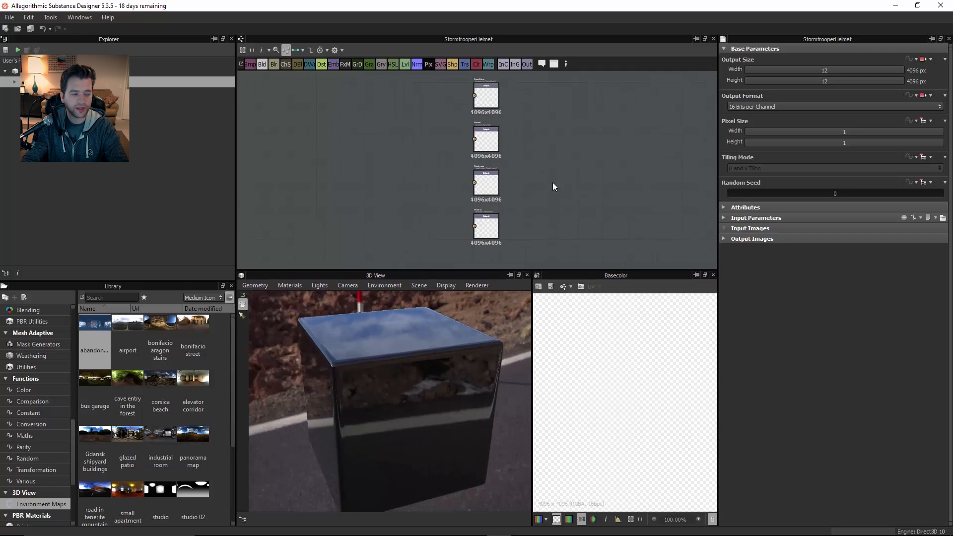
Save the new package over the existing StormtrooperHelmet.sbs and expand the graph to list its outputs.
{"action": "right_click", "coordinate": [49, 73]}
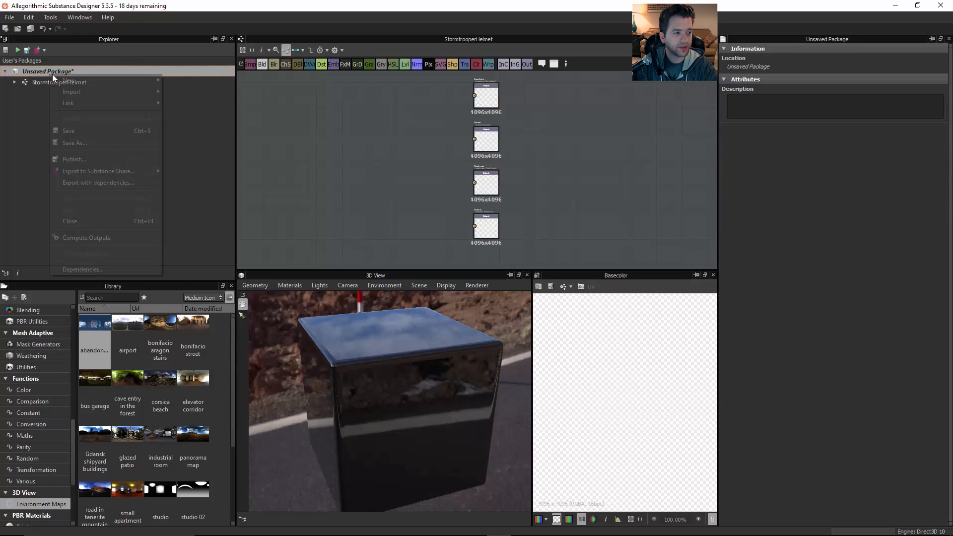
{"action": "left_click", "coordinate": [59, 142]}
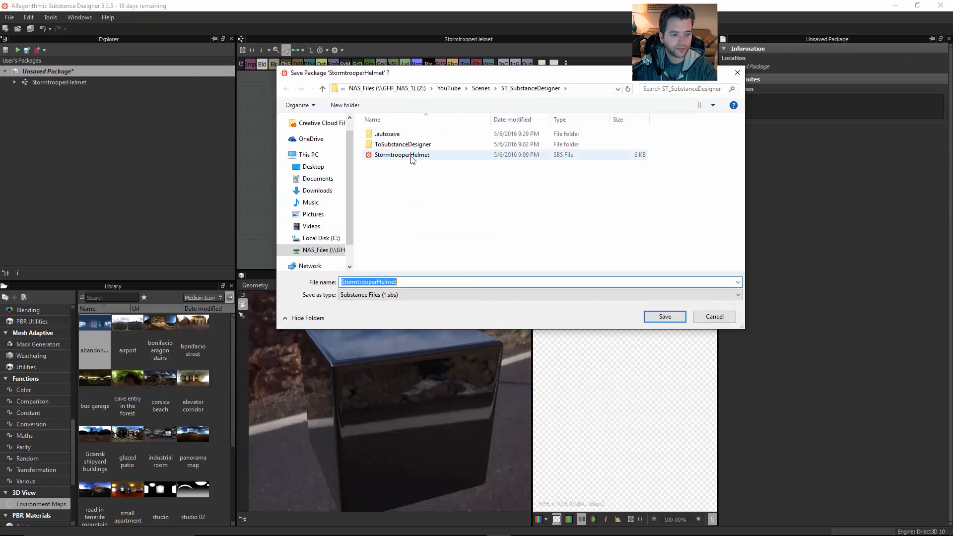
{"action": "left_click", "coordinate": [392, 155]}
{"action": "left_click", "coordinate": [665, 316]}
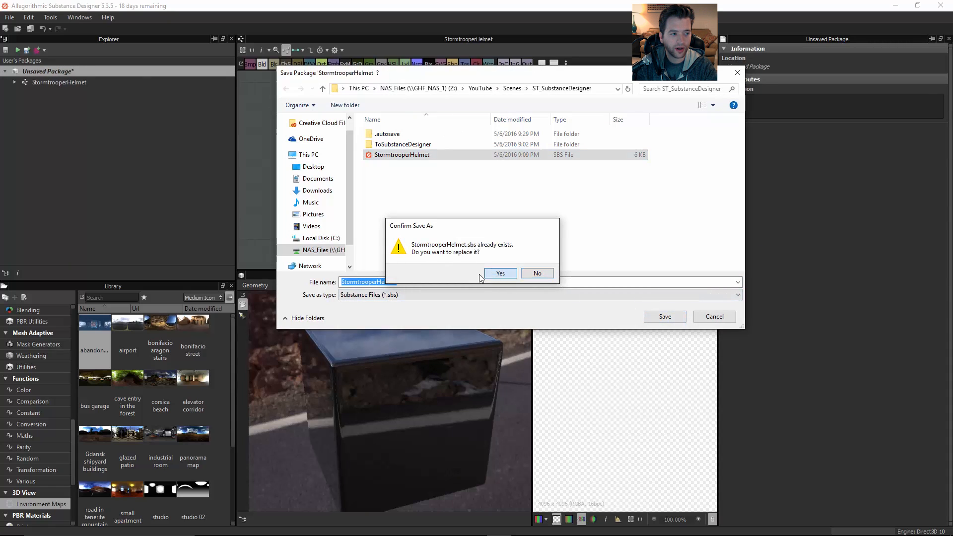
{"action": "left_click", "coordinate": [500, 273]}
{"action": "left_click", "coordinate": [15, 83]}
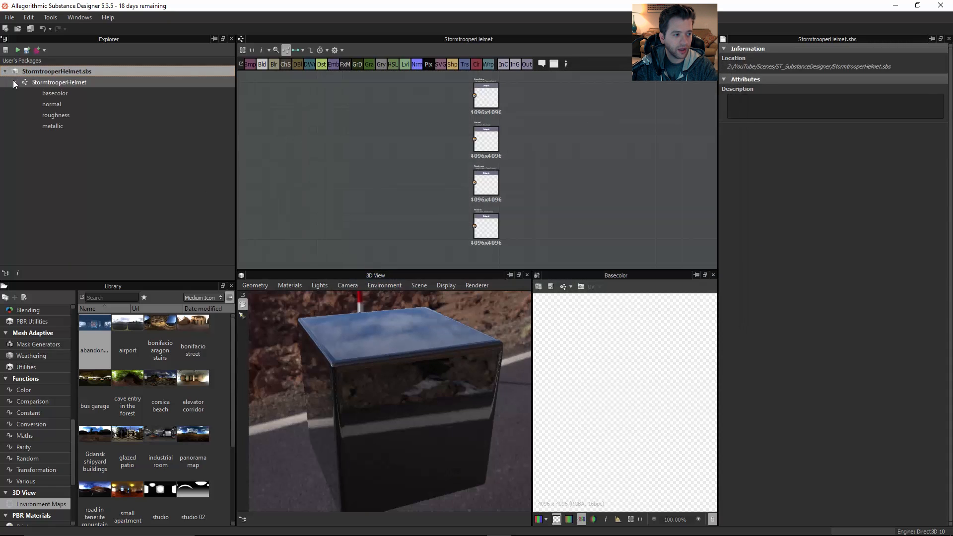
Review the resource types the package can link or import, and the commands available for the StormtrooperHelmet graph.
{"action": "right_click", "coordinate": [74, 68]}
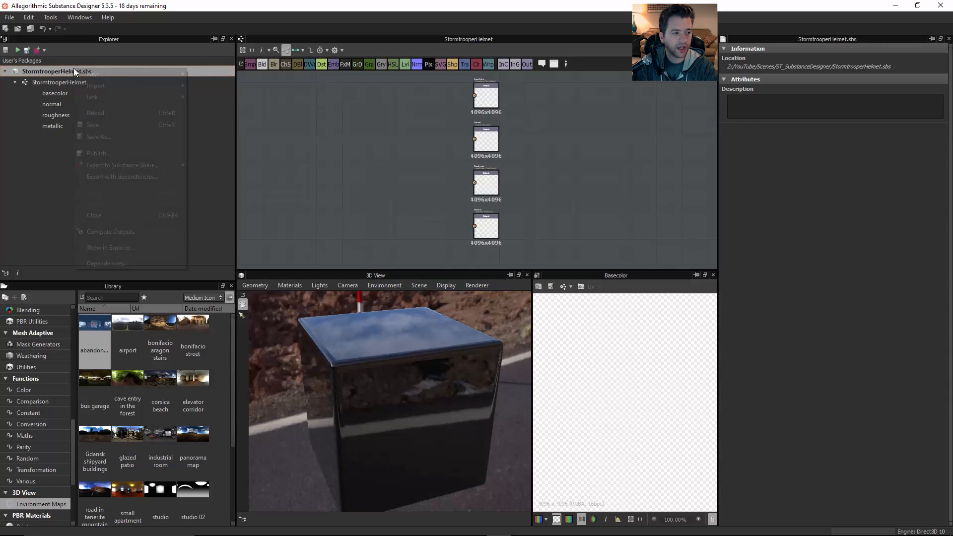
{"action": "mouse_move", "coordinate": [95, 98]}
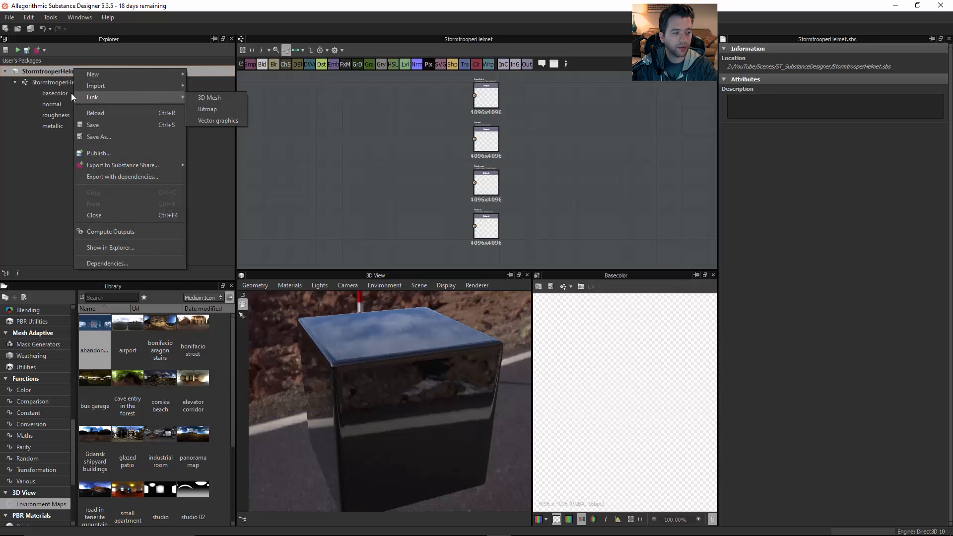
{"action": "left_click", "coordinate": [23, 168]}
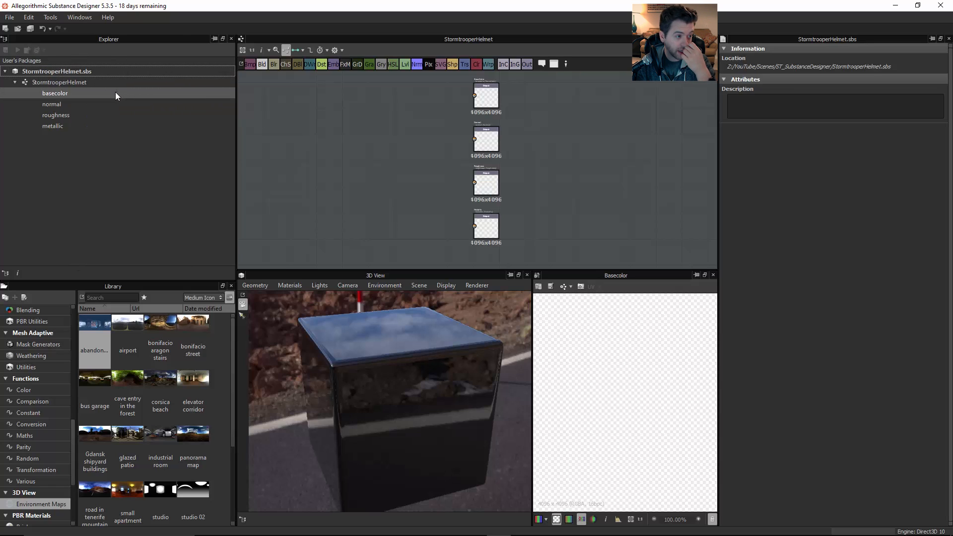
{"action": "right_click", "coordinate": [79, 70]}
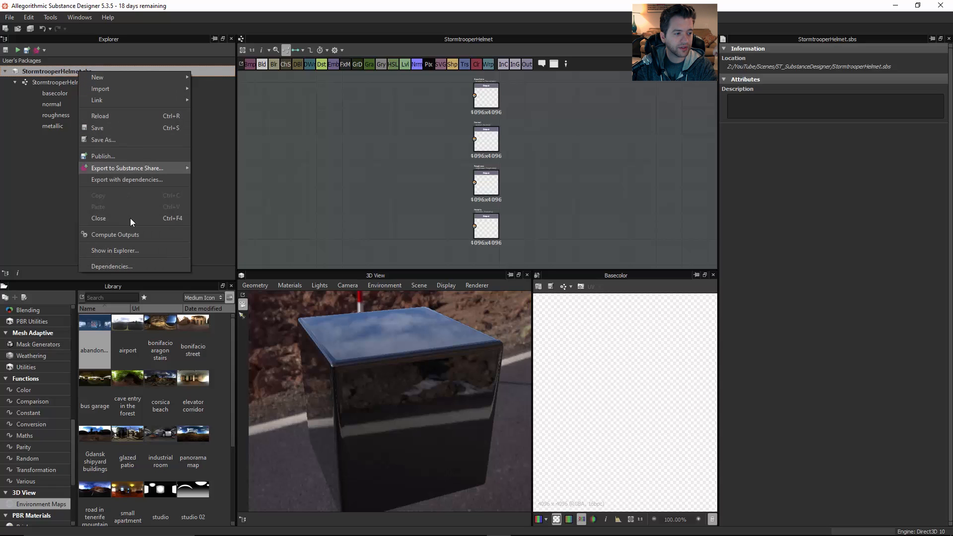
{"action": "mouse_move", "coordinate": [96, 99]}
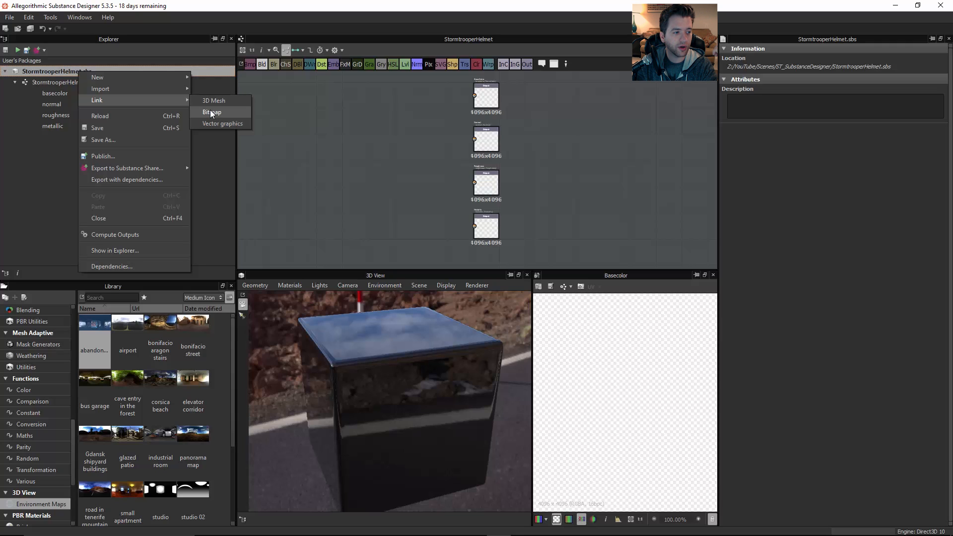
{"action": "mouse_move", "coordinate": [163, 86]}
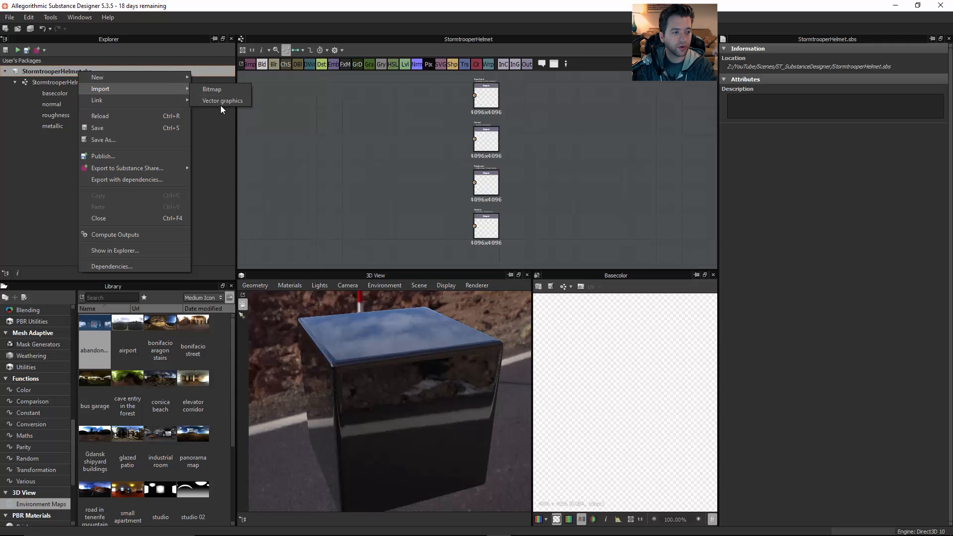
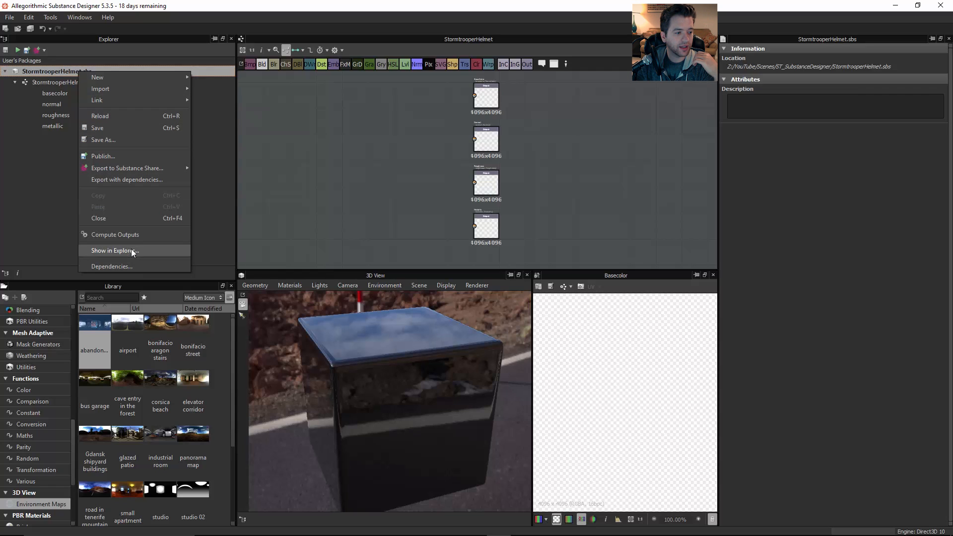
{"action": "right_click", "coordinate": [49, 147]}
{"action": "right_click", "coordinate": [52, 84]}
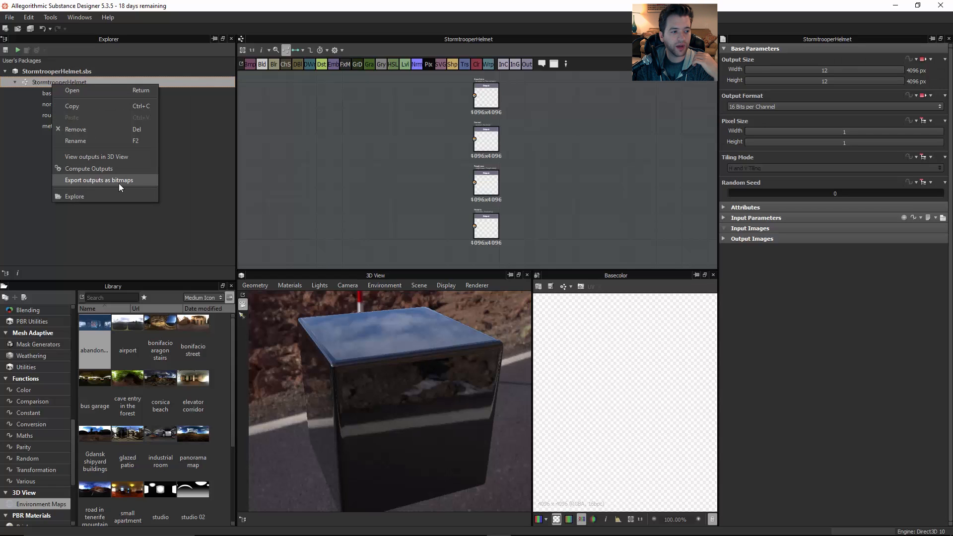
{"action": "left_click", "coordinate": [192, 142]}
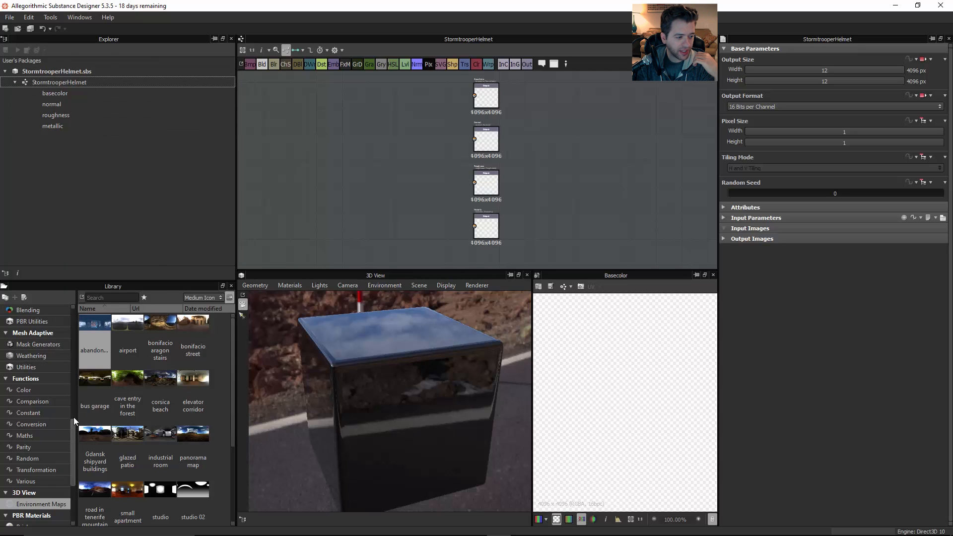
Apply the Gdansk shipyard buildings environment map to the 3D view and check the cube in it.
{"action": "left_click_drag", "start_coordinate": [74, 417], "coordinate": [412, 396]}
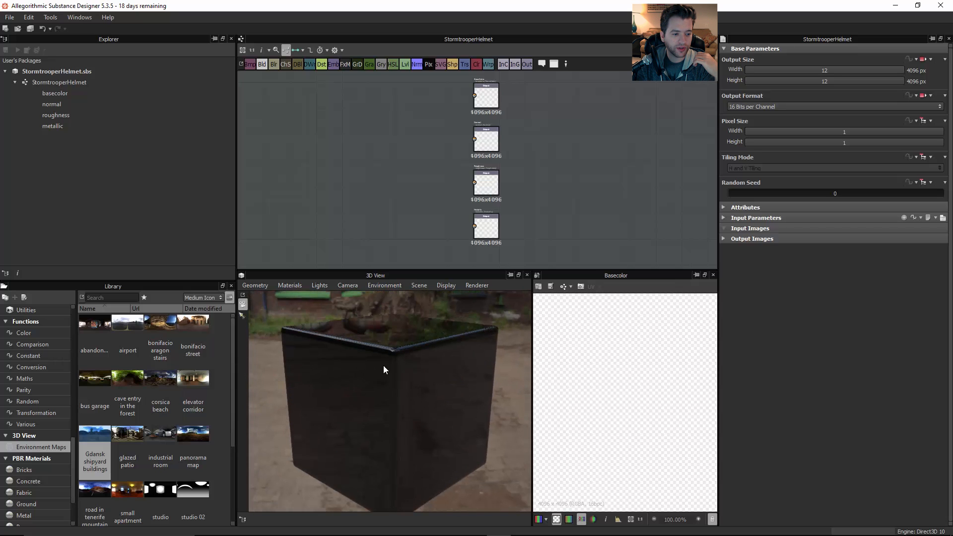
{"action": "left_click_drag", "start_coordinate": [384, 367], "coordinate": [391, 367]}
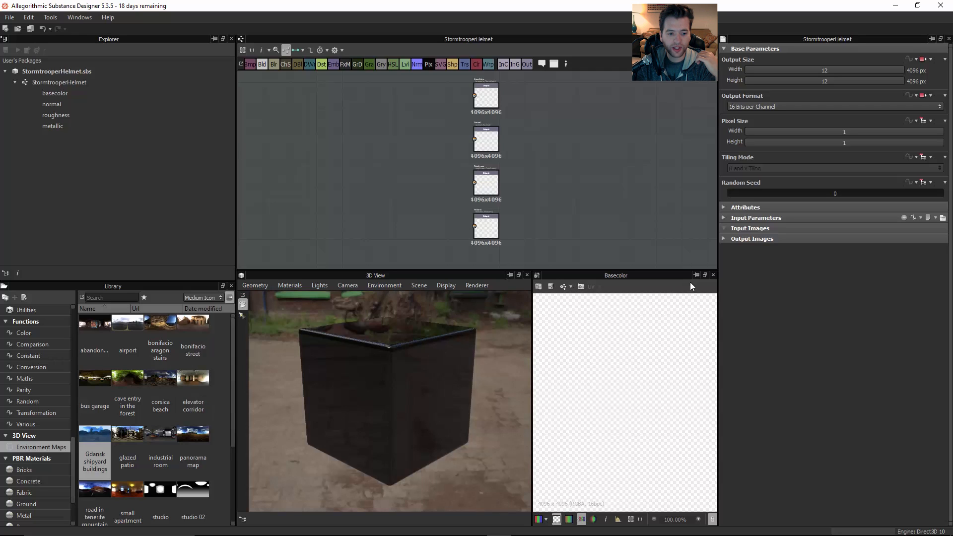
Preview the graph's base color, normal, roughness and metallic output nodes, ending on the roughness output.
{"action": "double_click", "coordinate": [492, 98]}
{"action": "double_click", "coordinate": [492, 141]}
{"action": "double_click", "coordinate": [486, 182]}
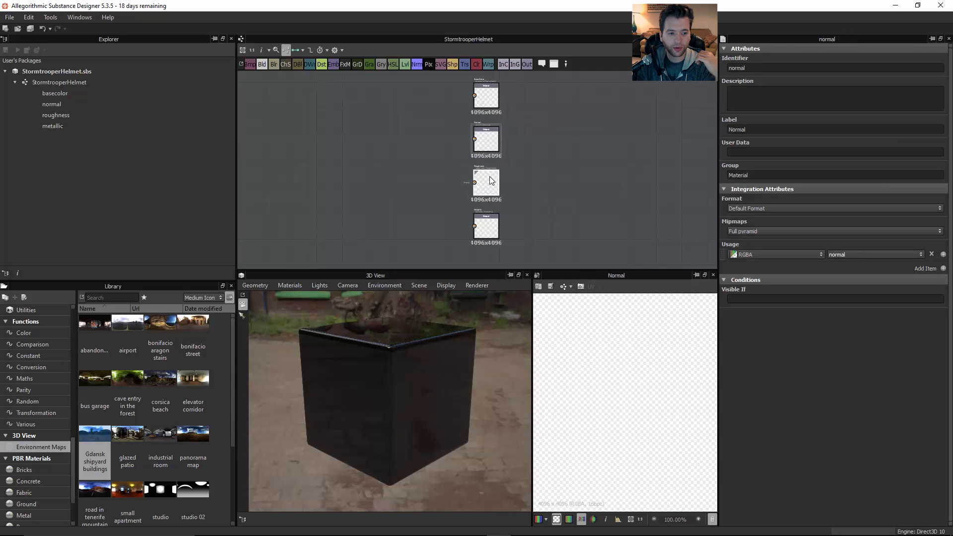
{"action": "double_click", "coordinate": [486, 223]}
{"action": "left_click", "coordinate": [486, 180]}
{"action": "double_click", "coordinate": [486, 181]}
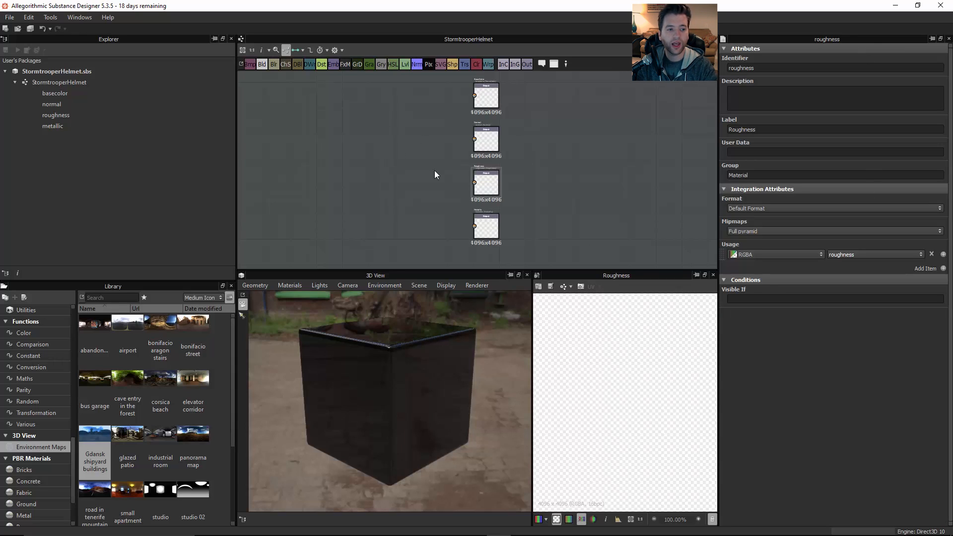
Review the nodes that can be added to the graph and test the node list's search with arbitrary text.
{"action": "key", "text": "space"}
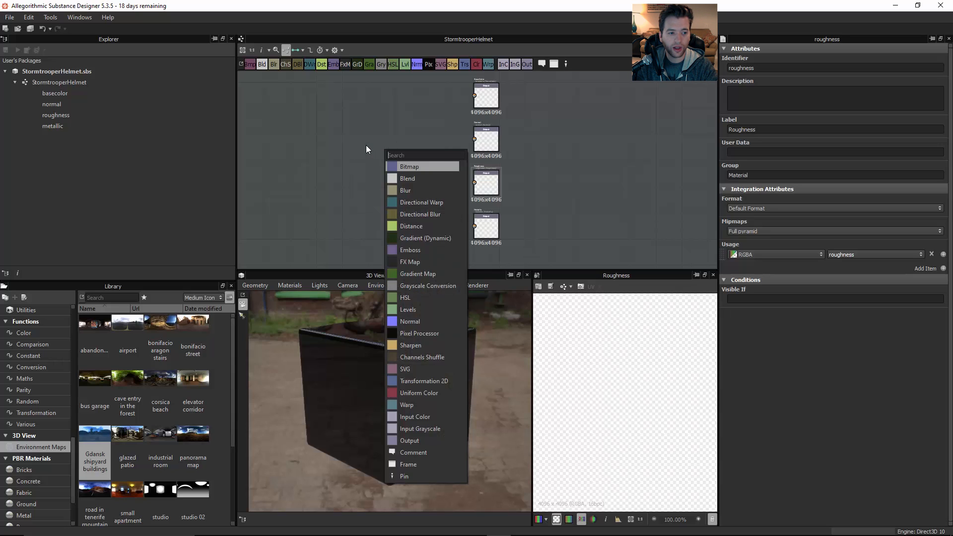
{"action": "type", "text": "adfasdf"}
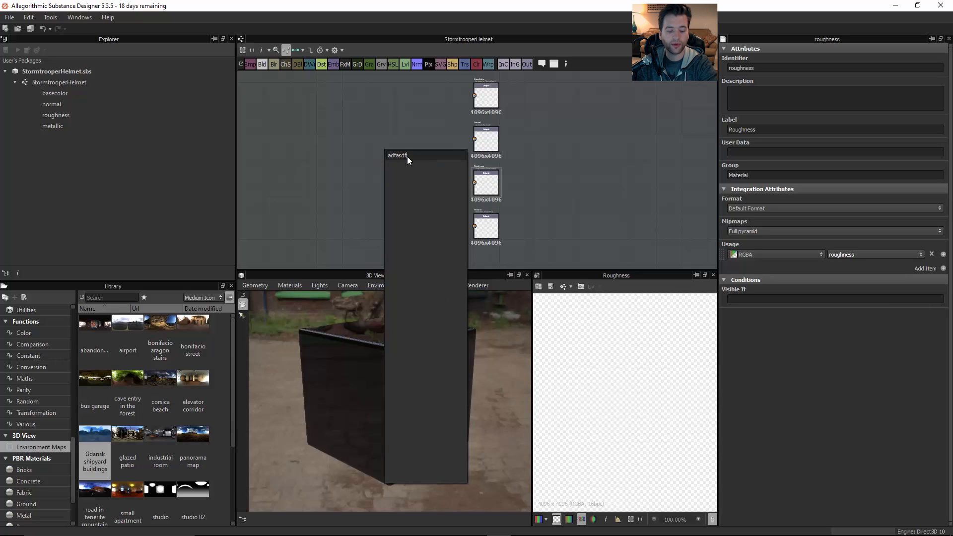
{"action": "key", "text": "BackSpace"}
{"action": "key", "text": "BackSpace"}
{"action": "key", "text": "BackSpace"}
{"action": "key", "text": "BackSpace"}
{"action": "key", "text": "BackSpace"}
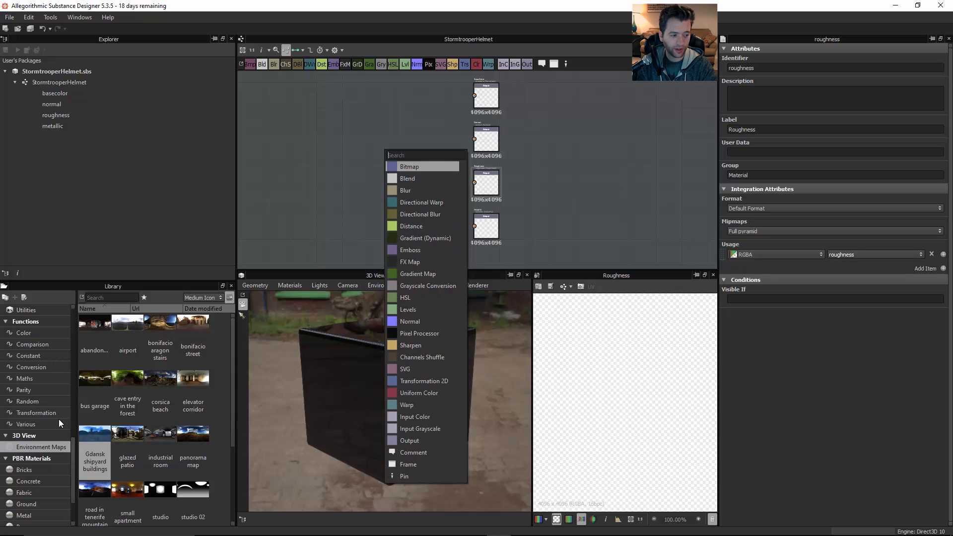
{"action": "left_click", "coordinate": [282, 82]}
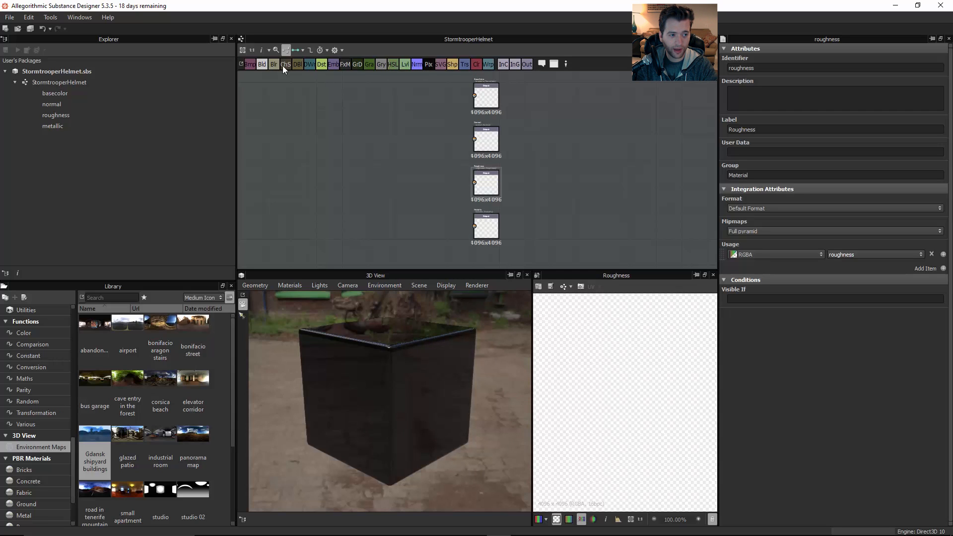
Try placing a Directional Warp node in the graph, and delete it.
{"action": "left_click_drag", "start_coordinate": [311, 74], "coordinate": [321, 112]}
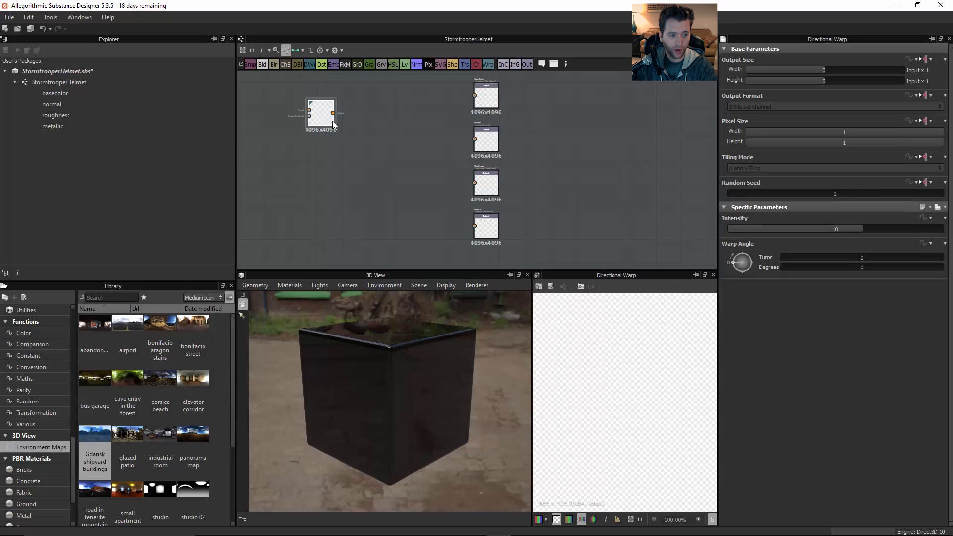
{"action": "key", "text": "Delete"}
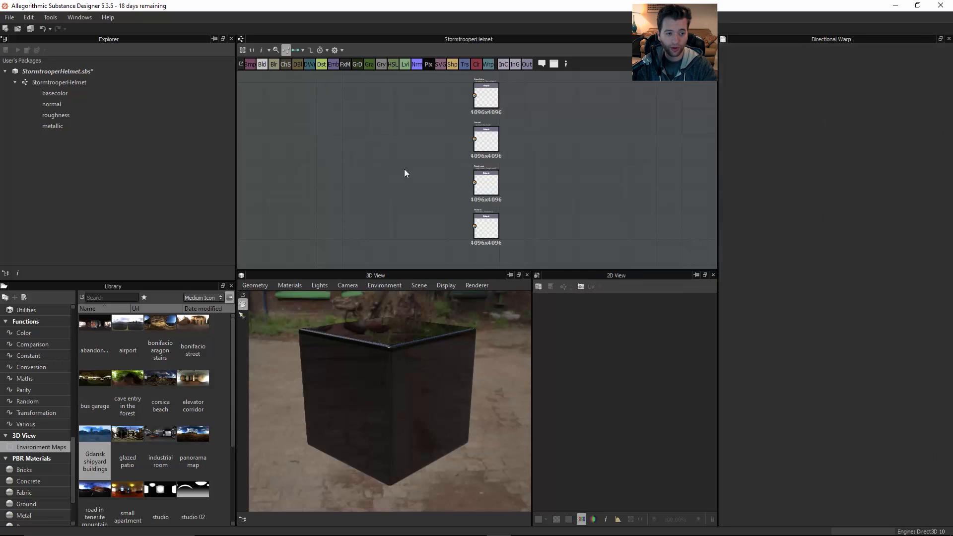
Find the Base Material node by searching for "base" and add it to the graph beside the output nodes.
{"action": "key", "text": "space"}
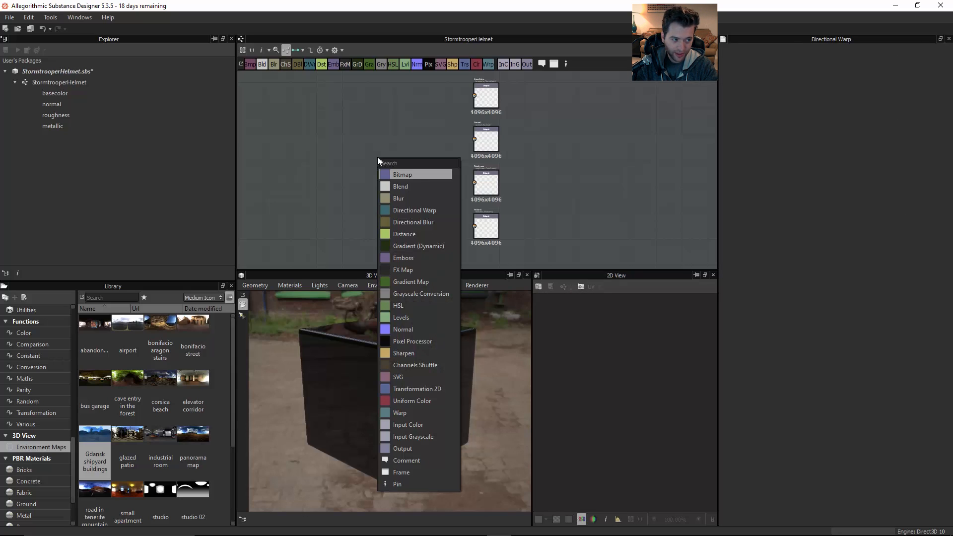
{"action": "type", "text": "base"}
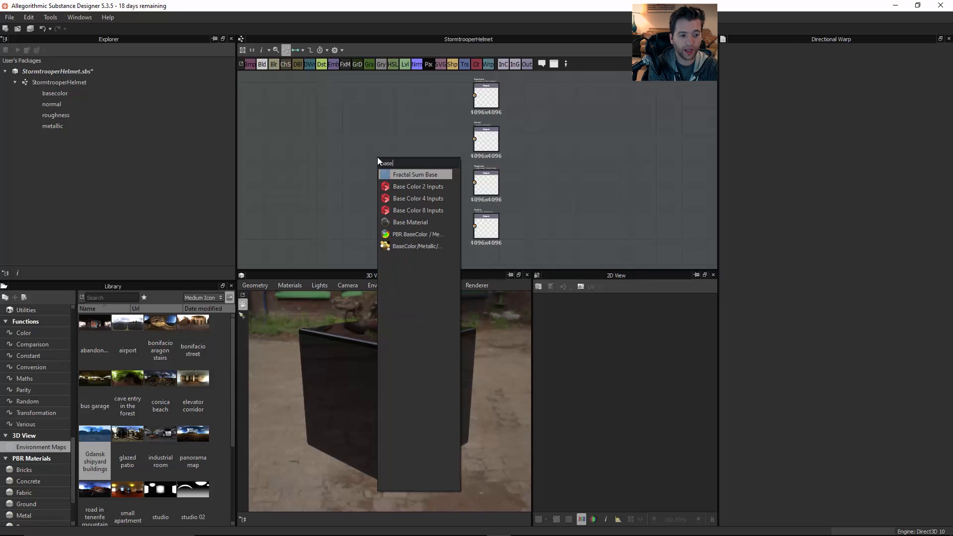
{"action": "left_click", "coordinate": [411, 222]}
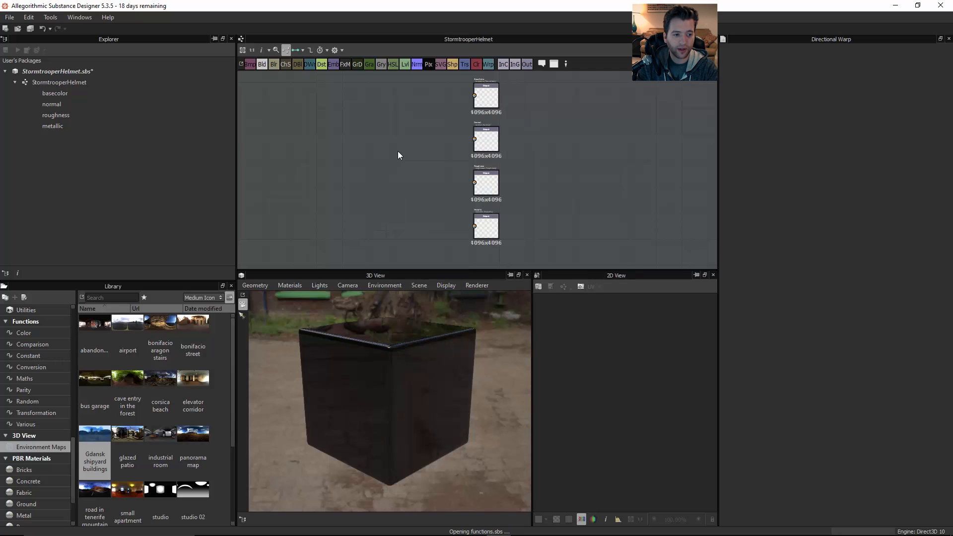
{"action": "left_click_drag", "start_coordinate": [378, 158], "coordinate": [421, 151]}
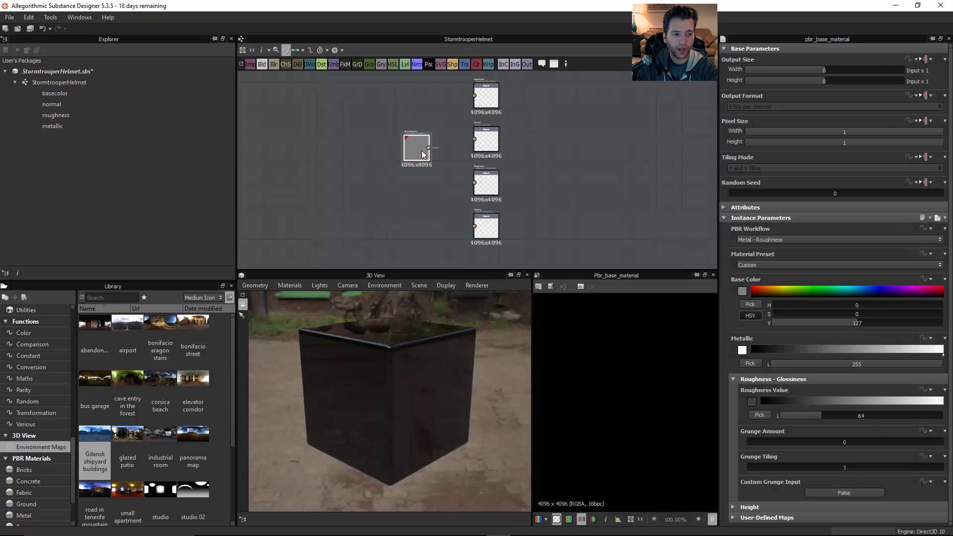
Connect the Base Material node to the base color, normal, roughness and metallic outputs and check the individual connections.
{"action": "middle_click_drag", "start_coordinate": [436, 146], "coordinate": [468, 162]}
{"action": "scroll", "coordinate": [455, 167], "scroll_direction": "up", "scroll_amount": 1}
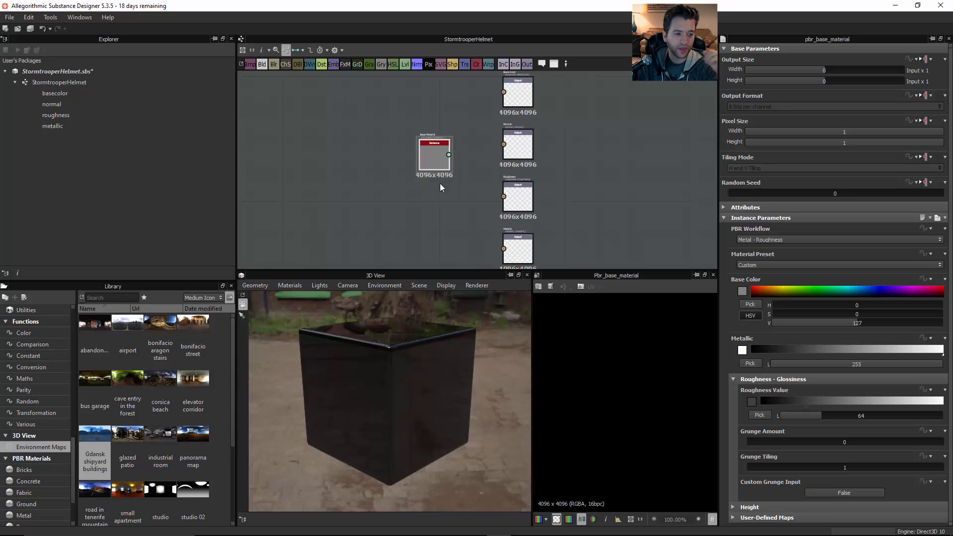
{"action": "middle_click_drag", "start_coordinate": [442, 187], "coordinate": [395, 187]}
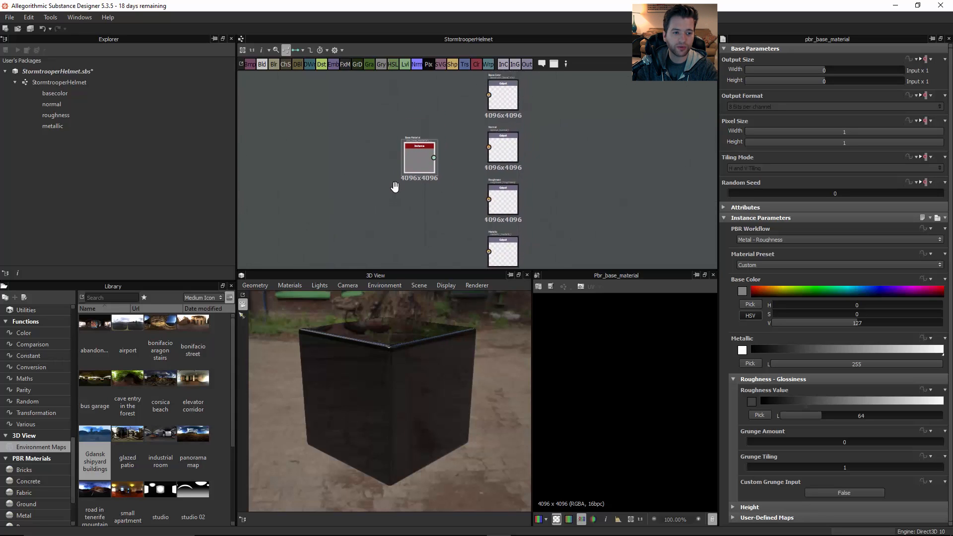
{"action": "scroll", "coordinate": [438, 185], "scroll_direction": "down", "scroll_amount": 1}
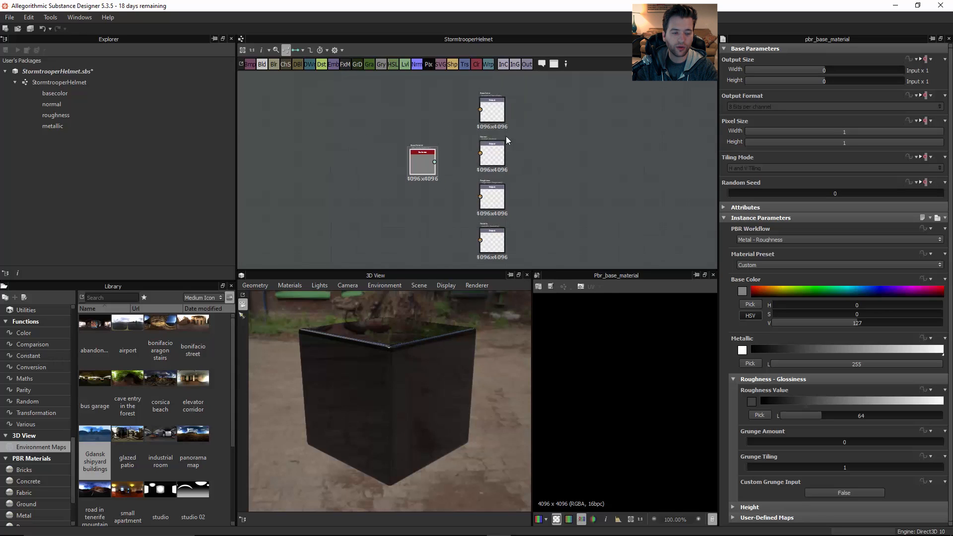
{"action": "middle_click_drag", "start_coordinate": [428, 183], "coordinate": [462, 178]}
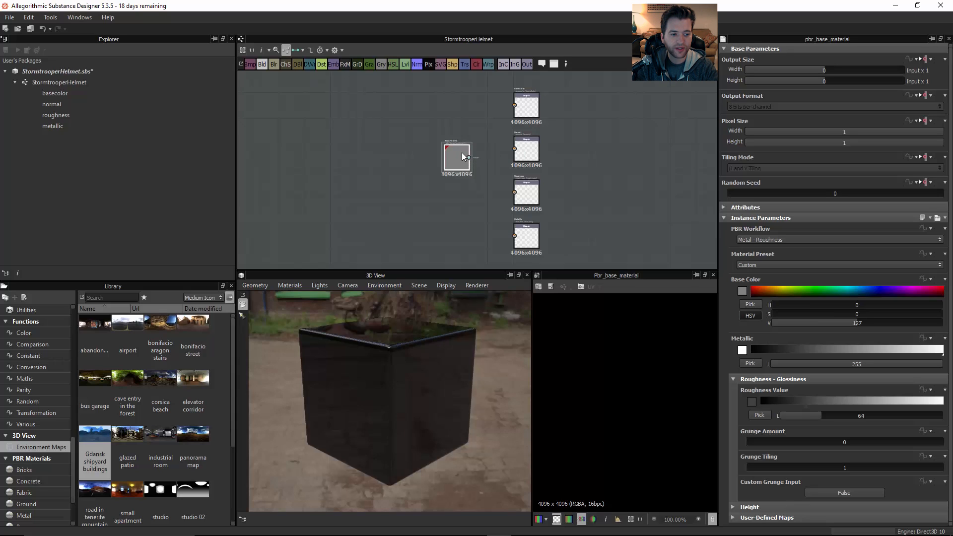
{"action": "scroll", "coordinate": [470, 159], "scroll_direction": "up", "scroll_amount": 4}
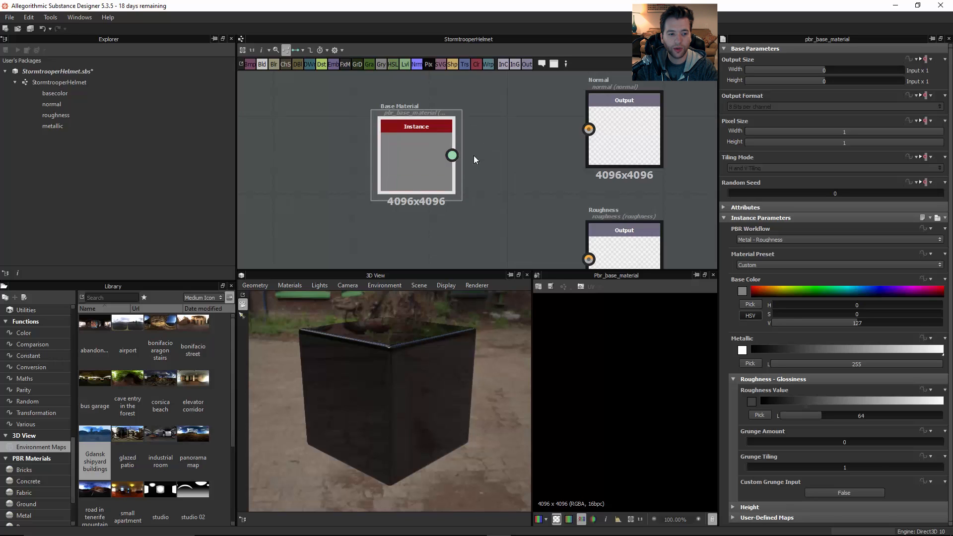
{"action": "scroll", "coordinate": [453, 158], "scroll_direction": "down", "scroll_amount": 4}
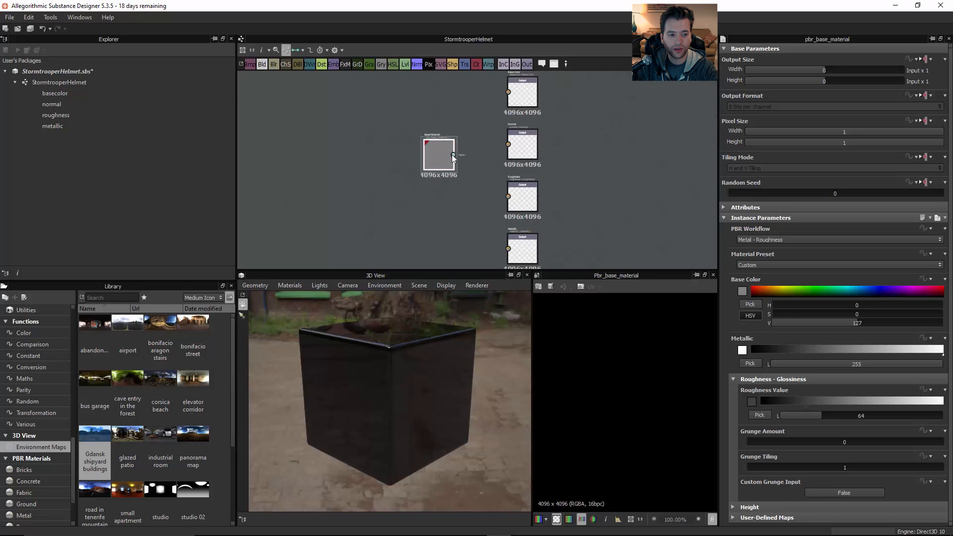
{"action": "scroll", "coordinate": [454, 158], "scroll_direction": "up", "scroll_amount": 4}
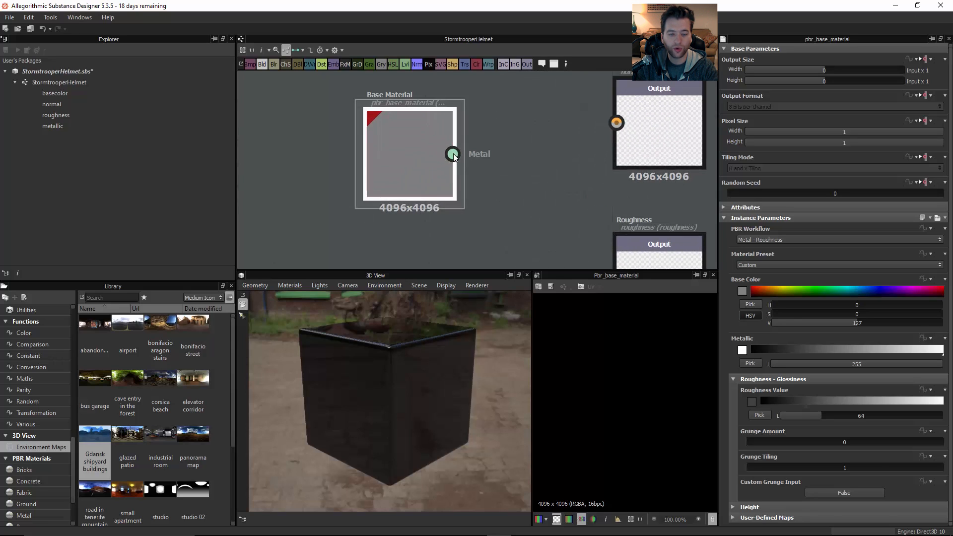
{"action": "scroll", "coordinate": [464, 159], "scroll_direction": "down", "scroll_amount": 4}
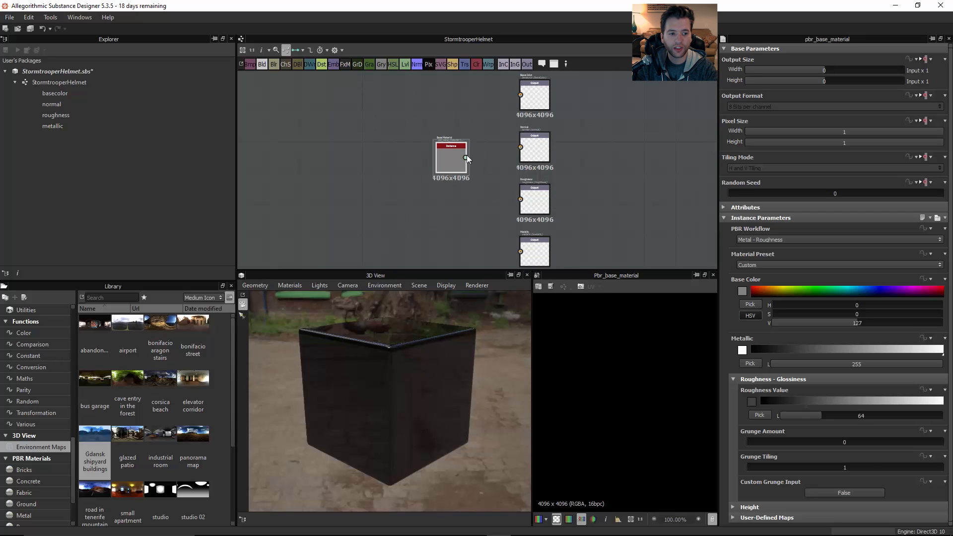
{"action": "left_click_drag", "start_coordinate": [513, 153], "coordinate": [520, 147]}
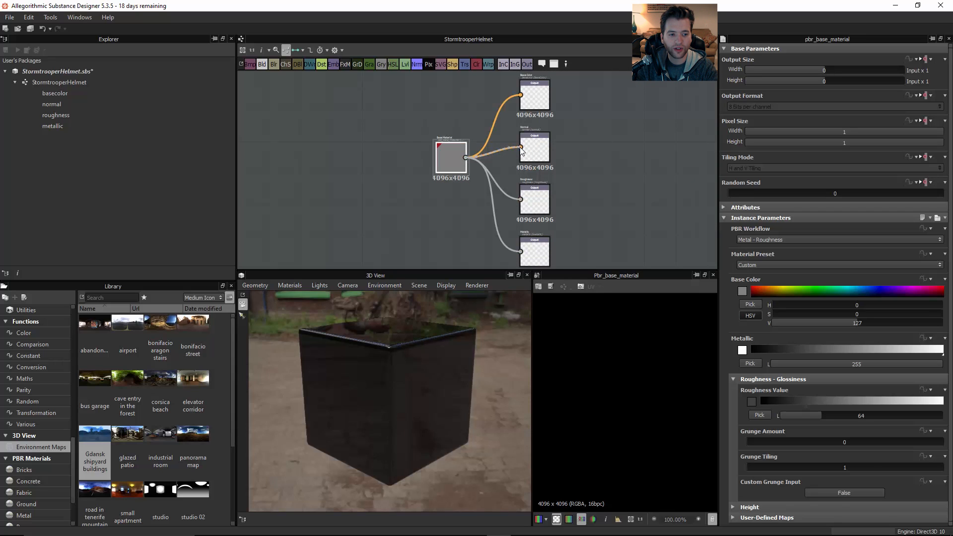
{"action": "scroll", "coordinate": [459, 160], "scroll_direction": "up", "scroll_amount": 1}
{"action": "scroll", "coordinate": [460, 160], "scroll_direction": "up", "scroll_amount": 2}
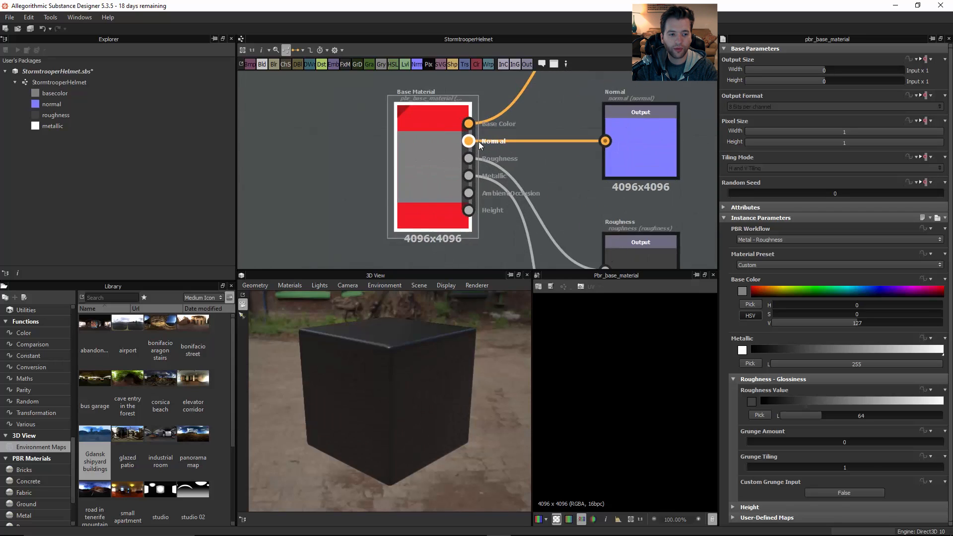
{"action": "scroll", "coordinate": [502, 161], "scroll_direction": "down", "scroll_amount": 2}
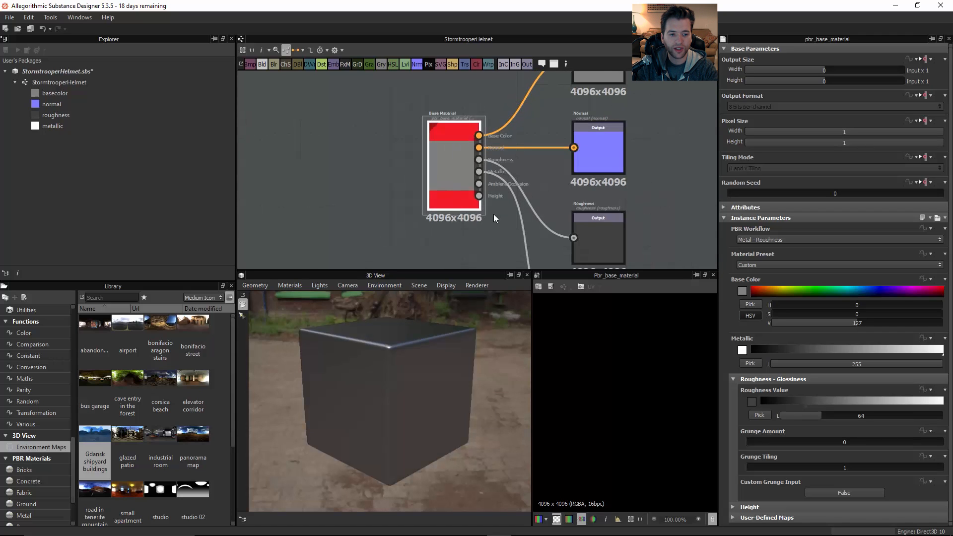
{"action": "scroll", "coordinate": [494, 216], "scroll_direction": "down", "scroll_amount": 3}
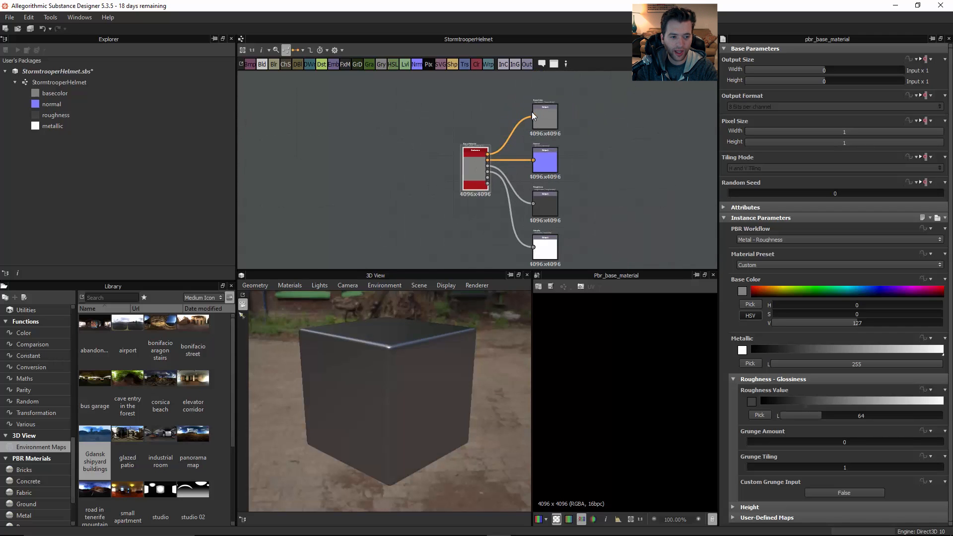
Check the cube with the connected material and save the StormtrooperHelmet.sbs package.
{"action": "middle_click_drag", "start_coordinate": [521, 161], "coordinate": [484, 148]}
{"action": "left_click_drag", "start_coordinate": [403, 350], "coordinate": [412, 371]}
{"action": "right_click", "coordinate": [62, 72]}
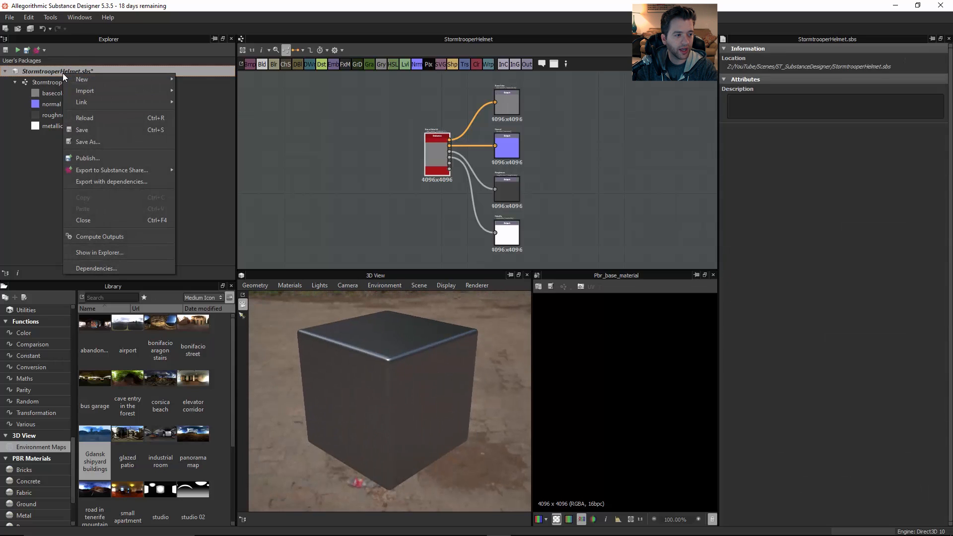
{"action": "left_click", "coordinate": [92, 130]}
{"action": "left_click", "coordinate": [72, 83]}
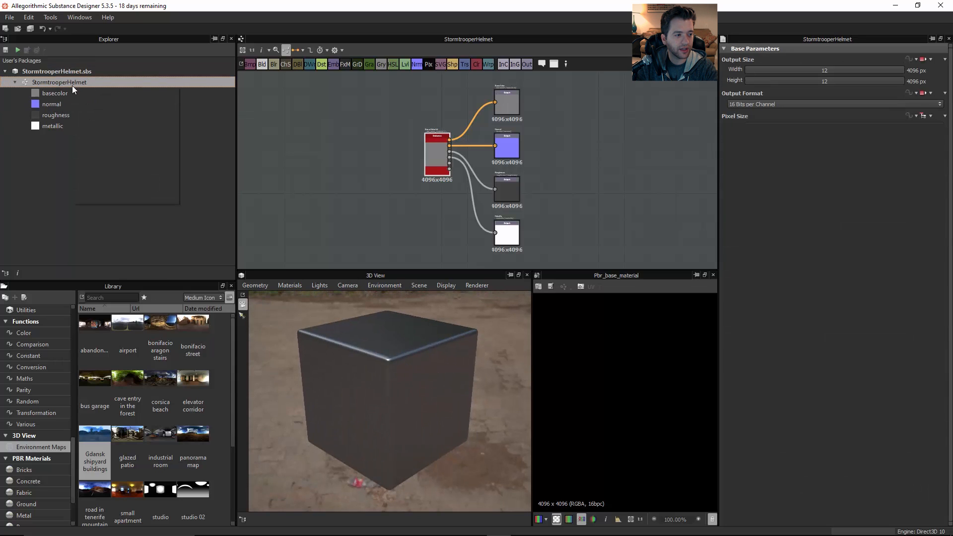
{"action": "right_click", "coordinate": [73, 86]}
{"action": "key", "text": "Escape"}
Link the StormtrooperHelmet02 OBJ mesh into the package and expand its Resources folder.
{"action": "right_click", "coordinate": [64, 71]}
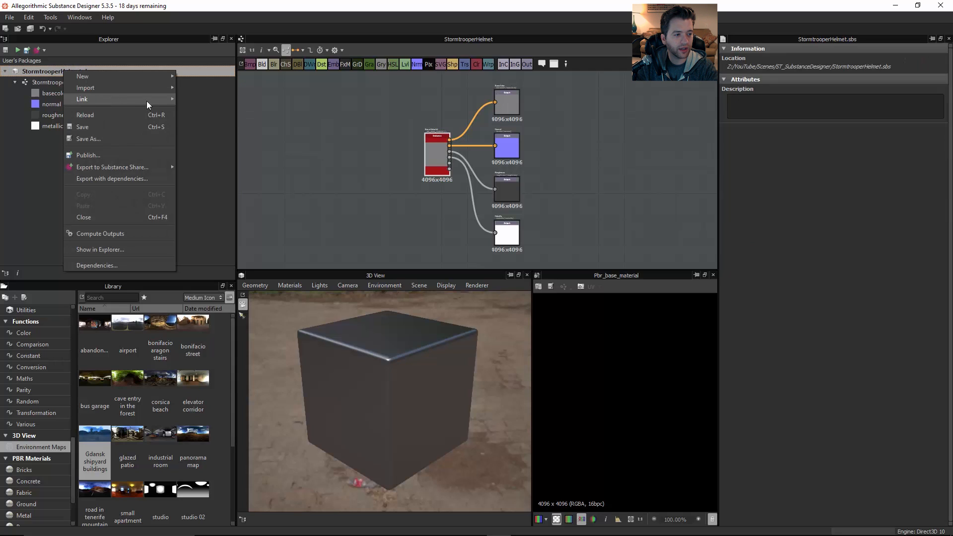
{"action": "mouse_move", "coordinate": [147, 100]}
{"action": "left_click", "coordinate": [190, 105]}
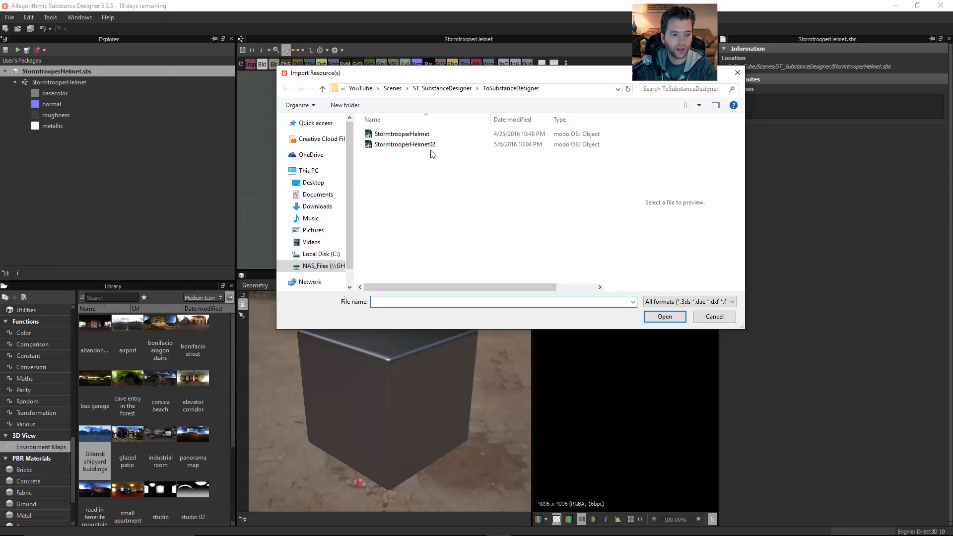
{"action": "left_click", "coordinate": [417, 144]}
{"action": "left_click", "coordinate": [665, 317]}
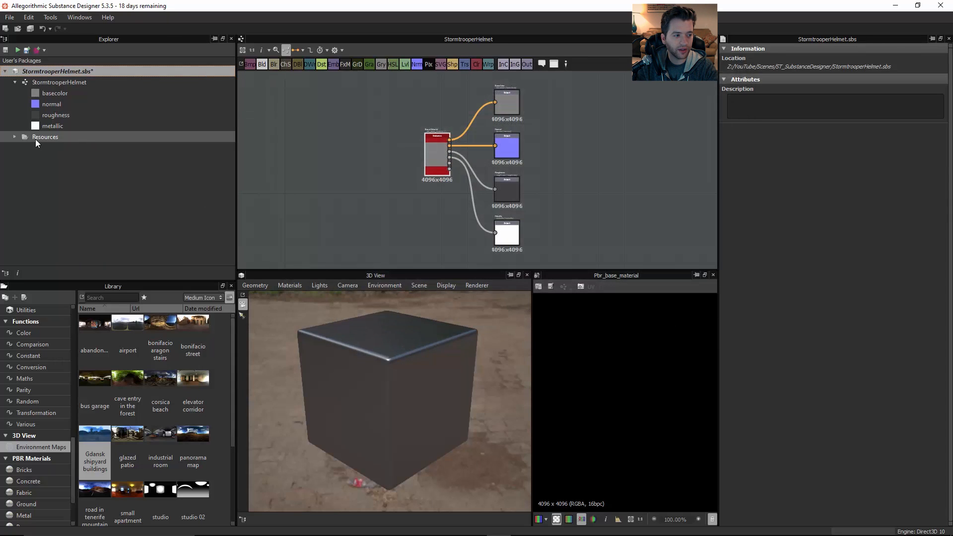
{"action": "left_click", "coordinate": [15, 136]}
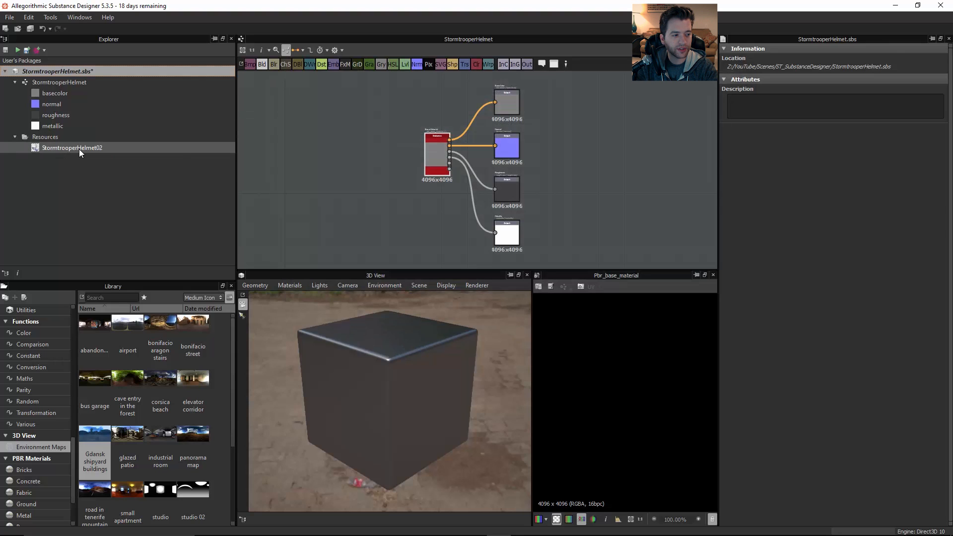
Show the StormtrooperHelmet02 mesh in the 3D view and reapply the Gdansk shipyard buildings environment map around it.
{"action": "left_click", "coordinate": [79, 149]}
{"action": "left_click_drag", "start_coordinate": [80, 147], "coordinate": [408, 362]}
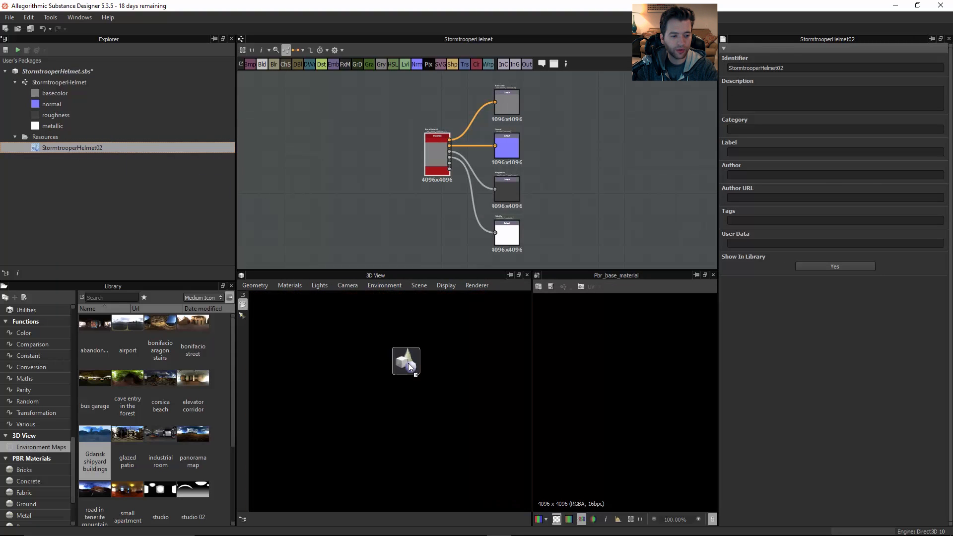
{"action": "left_click_drag", "start_coordinate": [381, 396], "coordinate": [347, 387]}
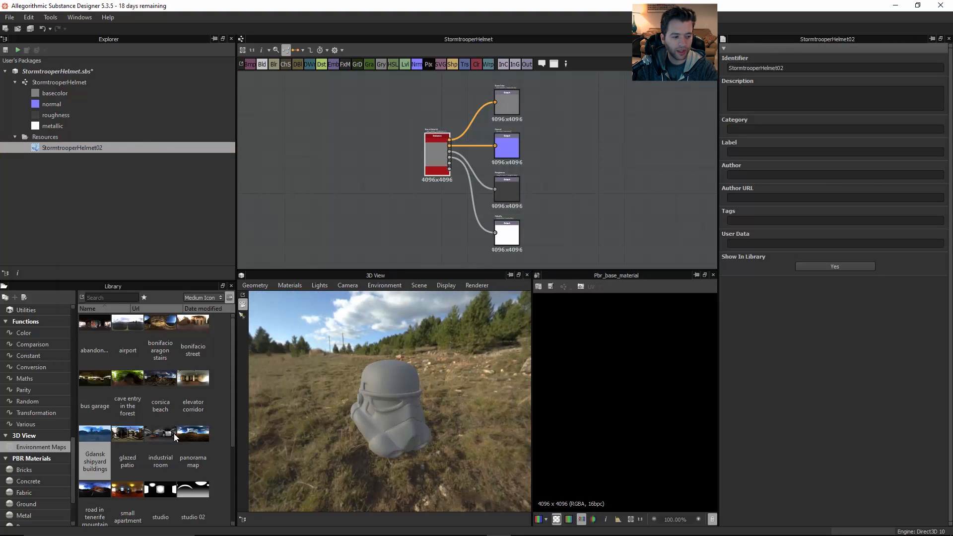
{"action": "left_click_drag", "start_coordinate": [94, 442], "coordinate": [357, 362]}
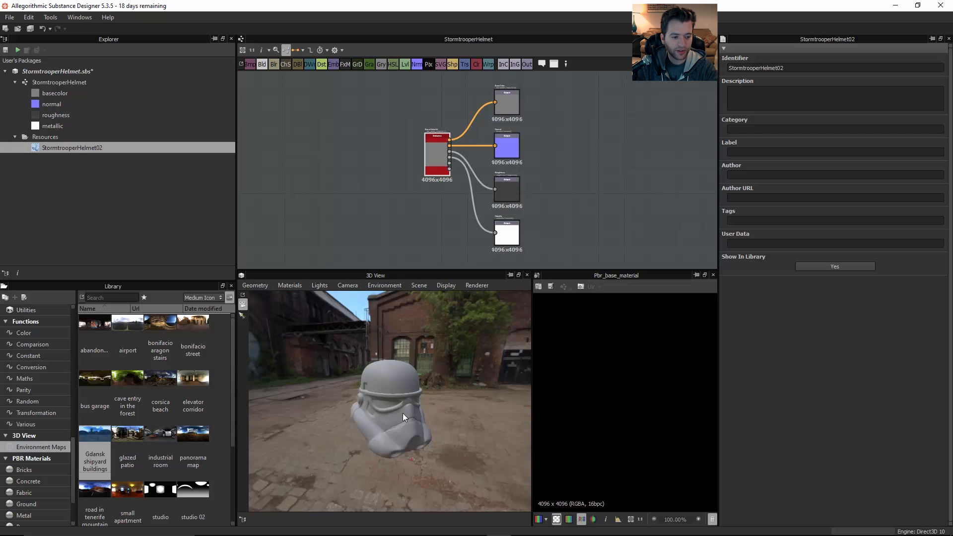
{"action": "left_click_drag", "start_coordinate": [403, 413], "coordinate": [396, 415]}
{"action": "right_click_drag", "start_coordinate": [396, 415], "coordinate": [457, 439]}
{"action": "left_click_drag", "start_coordinate": [456, 439], "coordinate": [373, 373]}
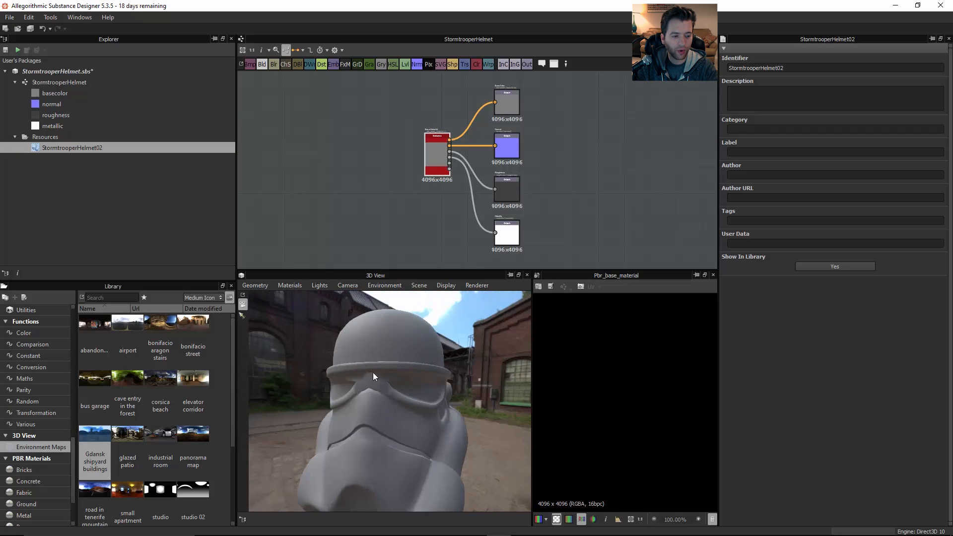
Set the 3D view camera's focal length to 50 mm.
{"action": "left_click", "coordinate": [348, 286]}
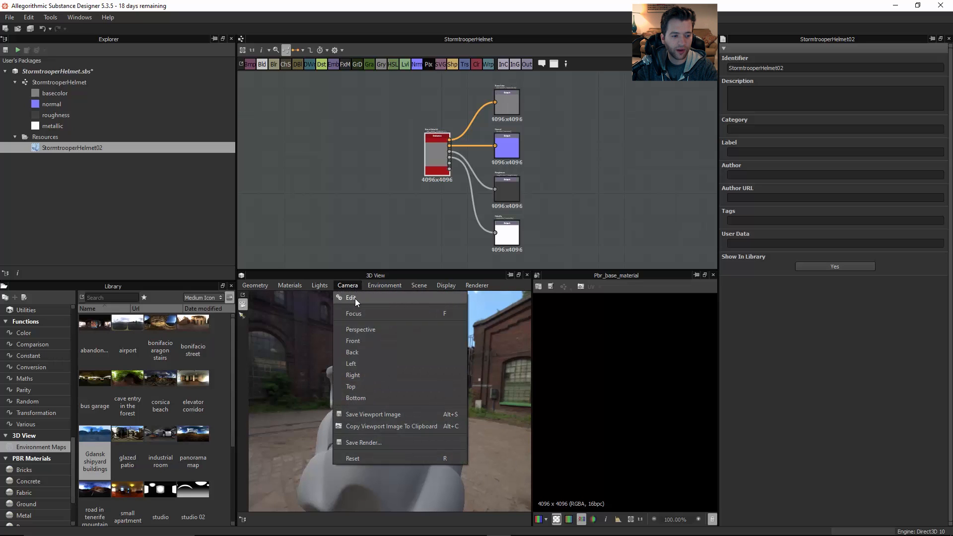
{"action": "left_click", "coordinate": [350, 298]}
{"action": "double_click", "coordinate": [846, 77]}
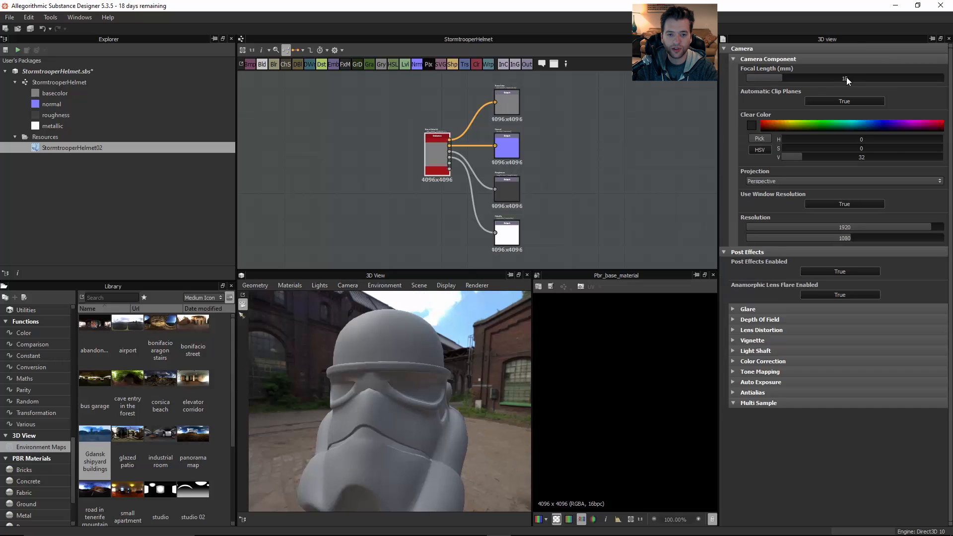
{"action": "type", "text": "50"}
{"action": "key", "text": "Return"}
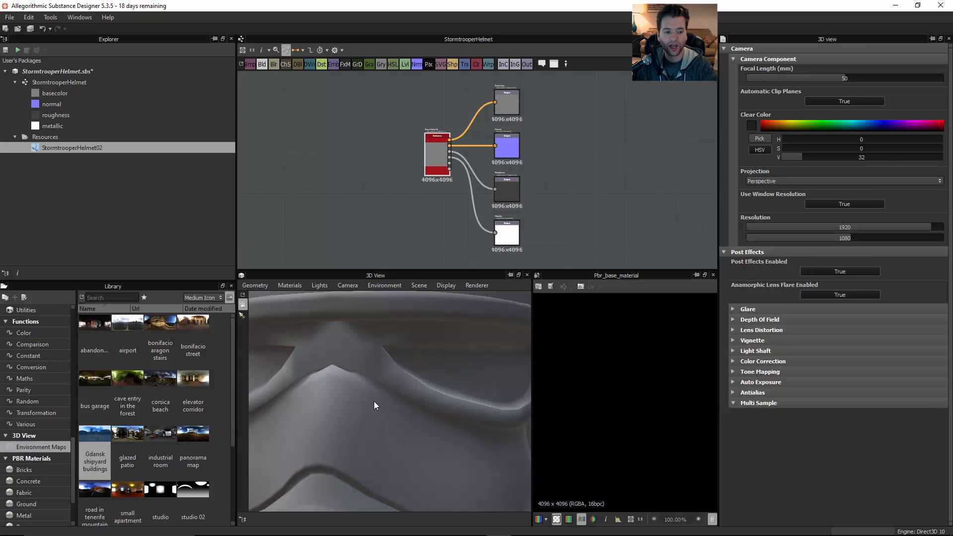
Frame the whole helmet in the 3D view and rotate the environment dome to about 297 degrees.
{"action": "scroll", "coordinate": [402, 403], "scroll_direction": "down", "scroll_amount": 5}
{"action": "left_click_drag", "start_coordinate": [407, 407], "coordinate": [427, 410]}
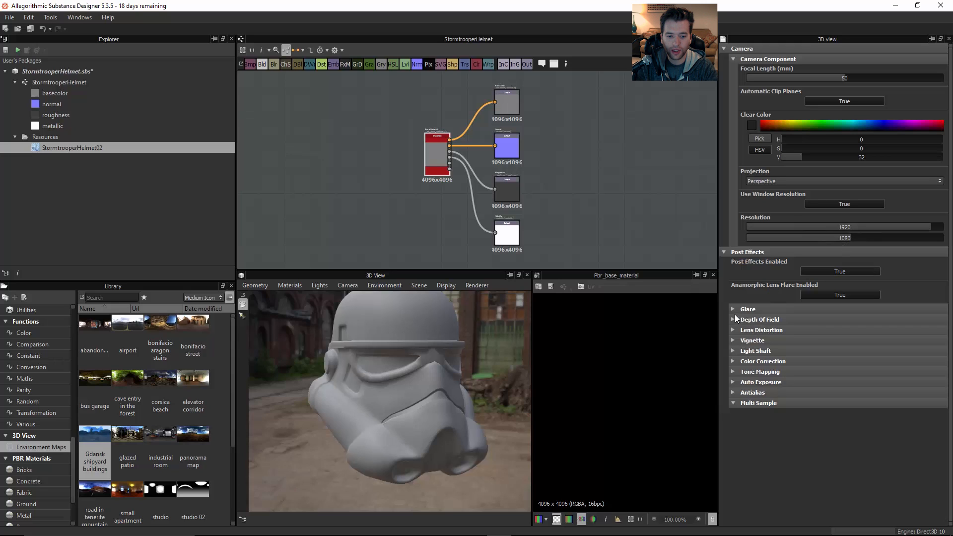
{"action": "left_click_drag", "start_coordinate": [380, 373], "coordinate": [422, 397]}
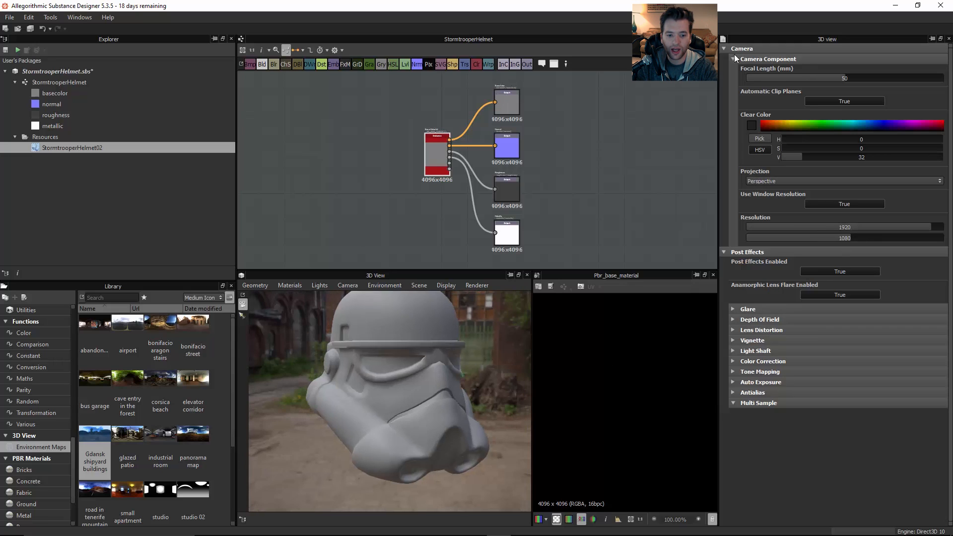
{"action": "left_click", "coordinate": [380, 286]}
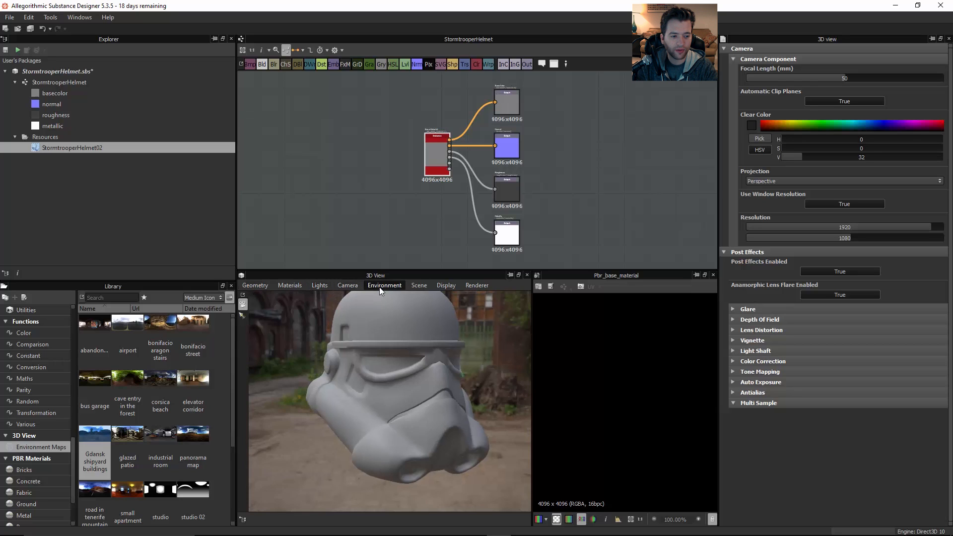
{"action": "left_click", "coordinate": [381, 297]}
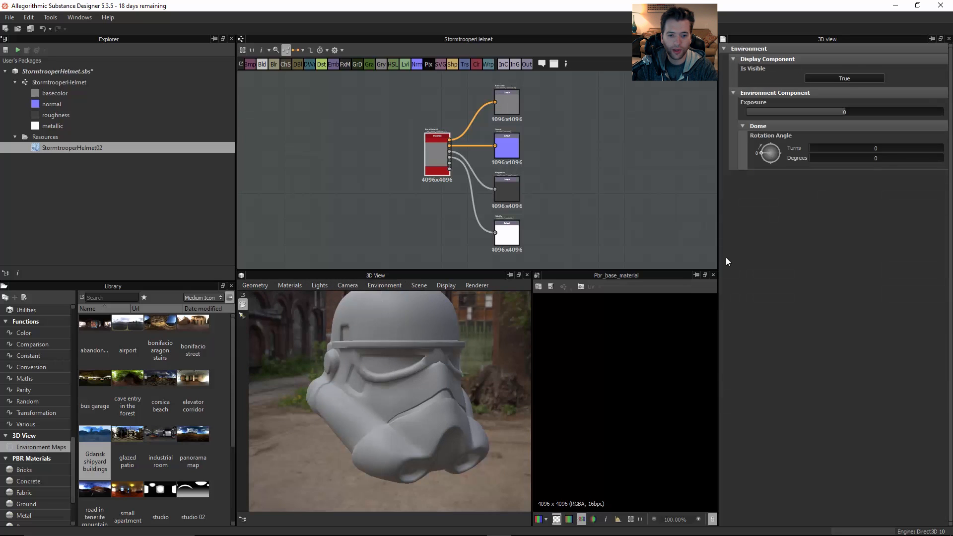
{"action": "left_click_drag", "start_coordinate": [861, 158], "coordinate": [920, 173]}
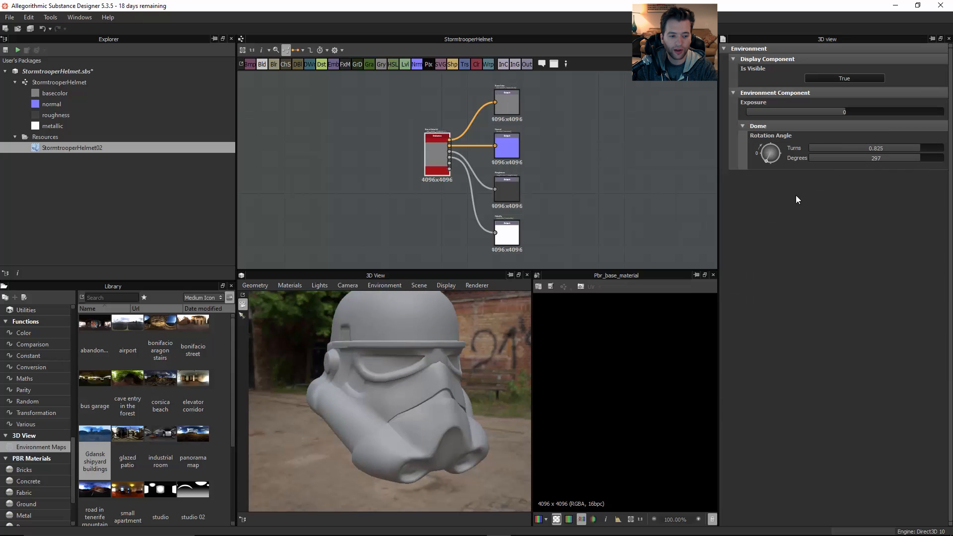
Look through the default 3D material's shader definitions, including the physically_metallic_roughness variants and physically_specular_glossiness.
{"action": "left_click", "coordinate": [291, 287]}
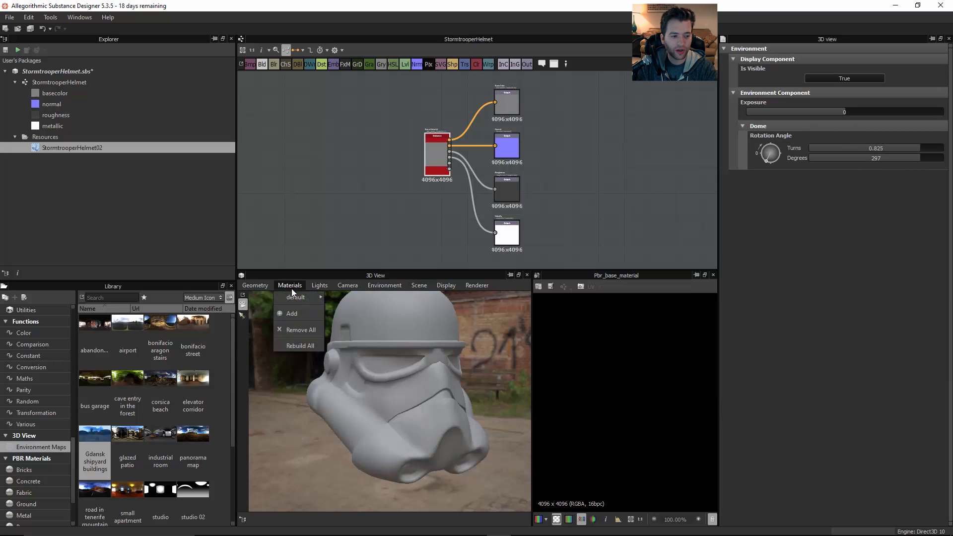
{"action": "mouse_move", "coordinate": [293, 298]}
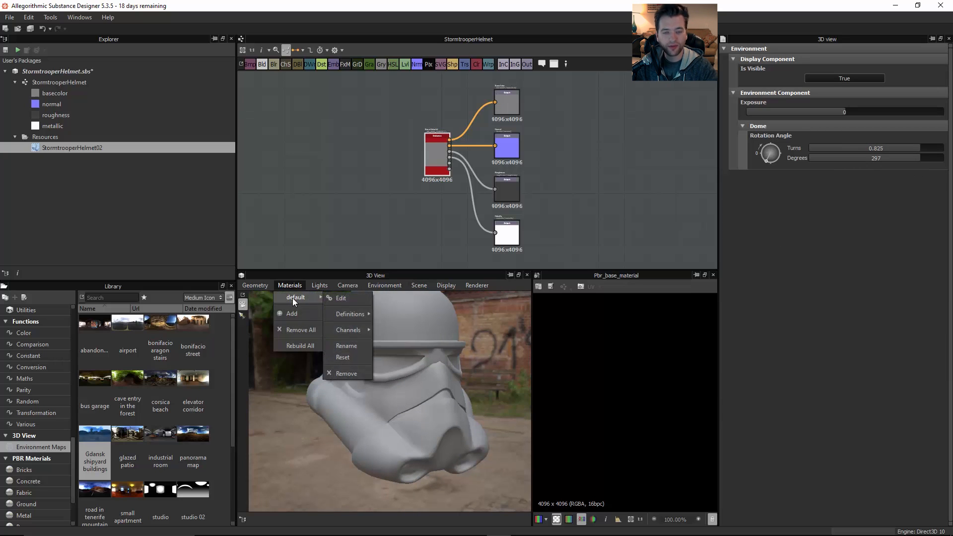
{"action": "mouse_move", "coordinate": [359, 314]}
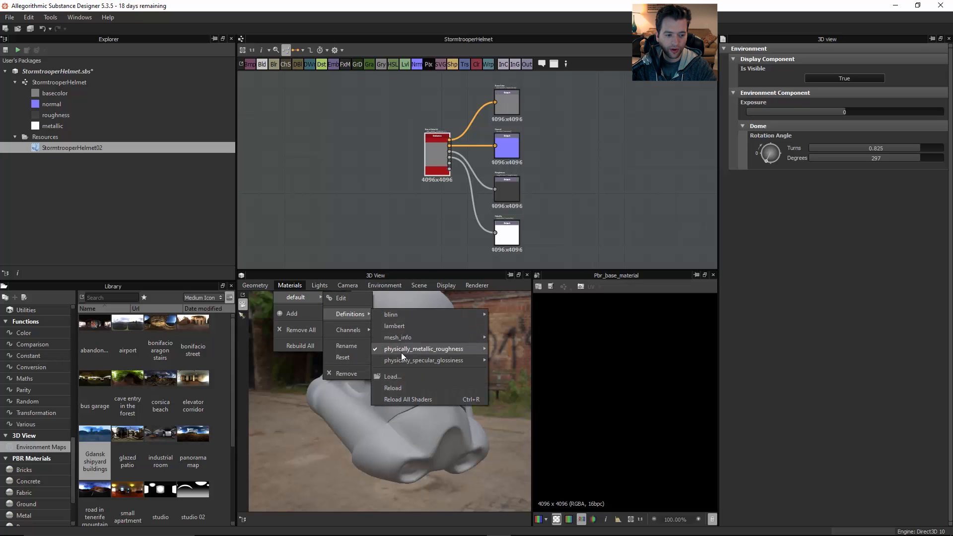
{"action": "mouse_move", "coordinate": [435, 349]}
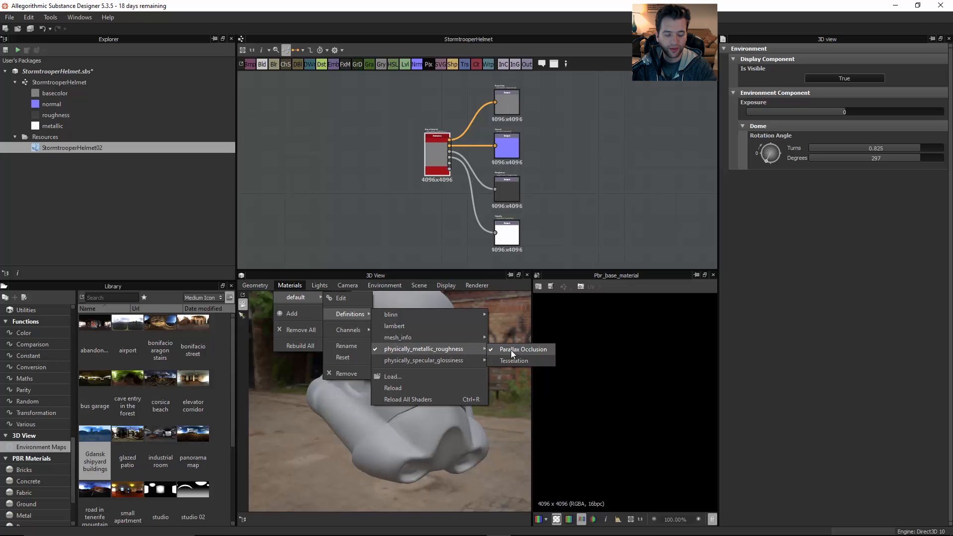
{"action": "left_click", "coordinate": [503, 321]}
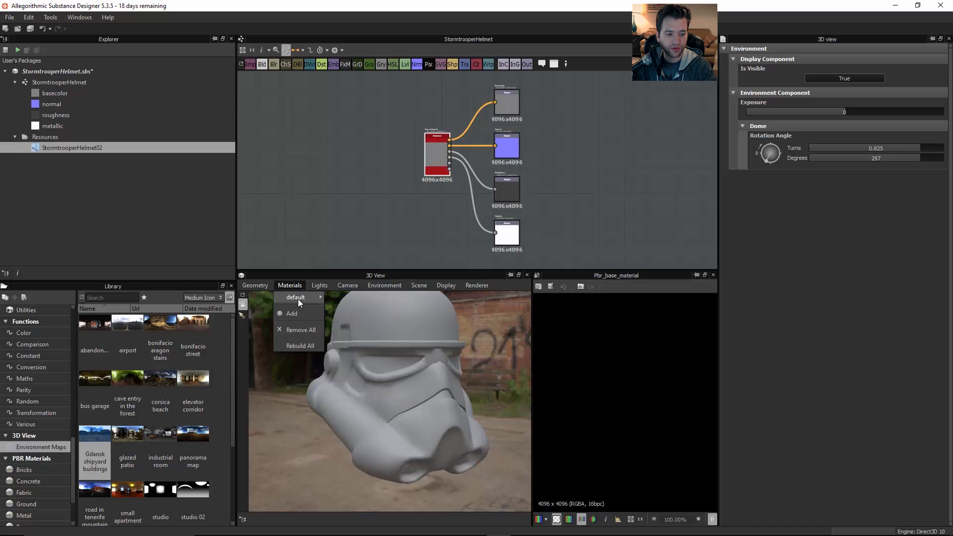
{"action": "mouse_move", "coordinate": [357, 316]}
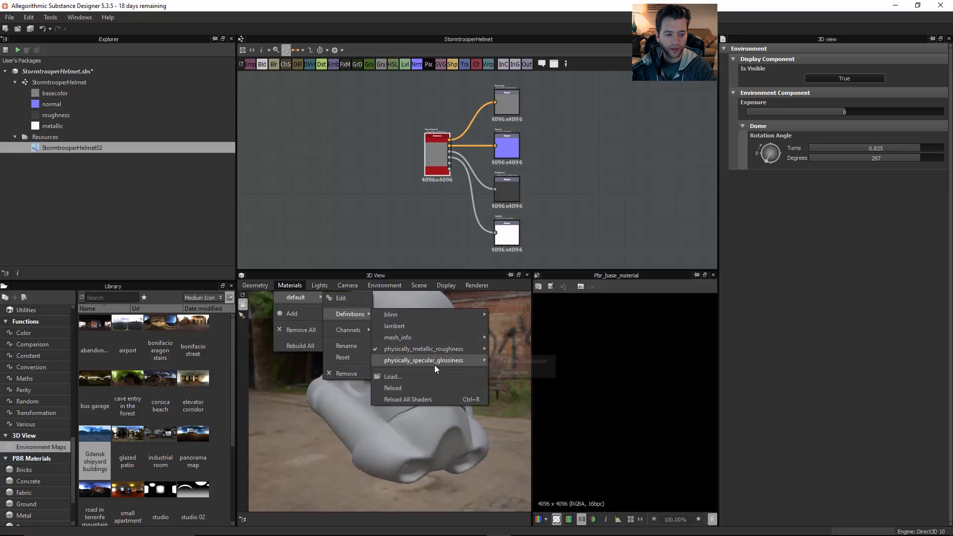
{"action": "left_click", "coordinate": [451, 362]}
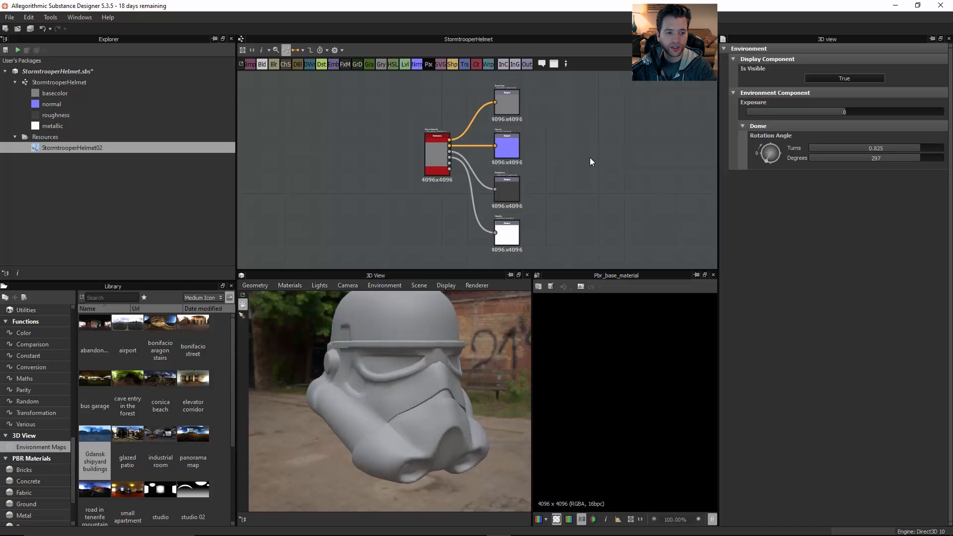
Set the StormtrooperHelmet graph's output size to 11 (2048 px) in width and height.
{"action": "left_click_drag", "start_coordinate": [434, 350], "coordinate": [416, 400]}
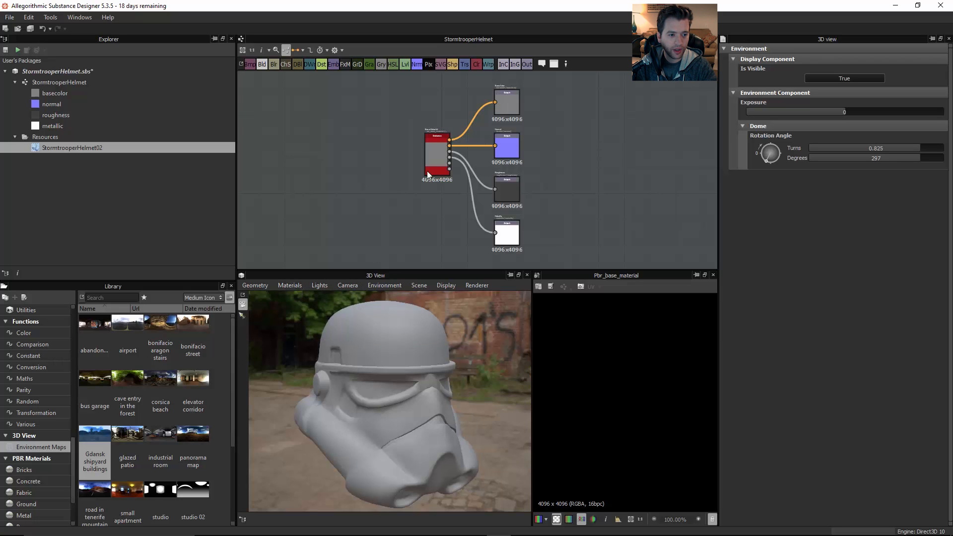
{"action": "scroll", "coordinate": [482, 174], "scroll_direction": "up", "scroll_amount": 5}
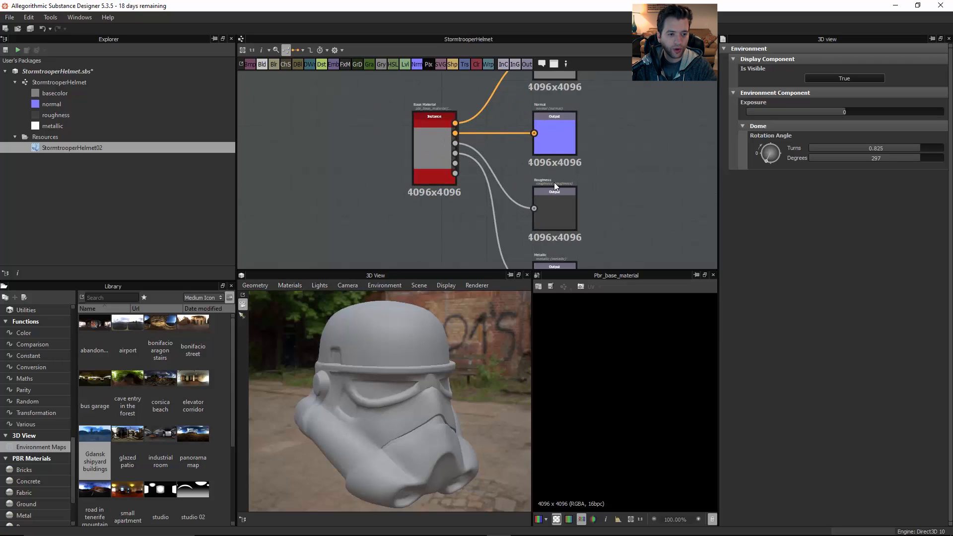
{"action": "left_click", "coordinate": [607, 166]}
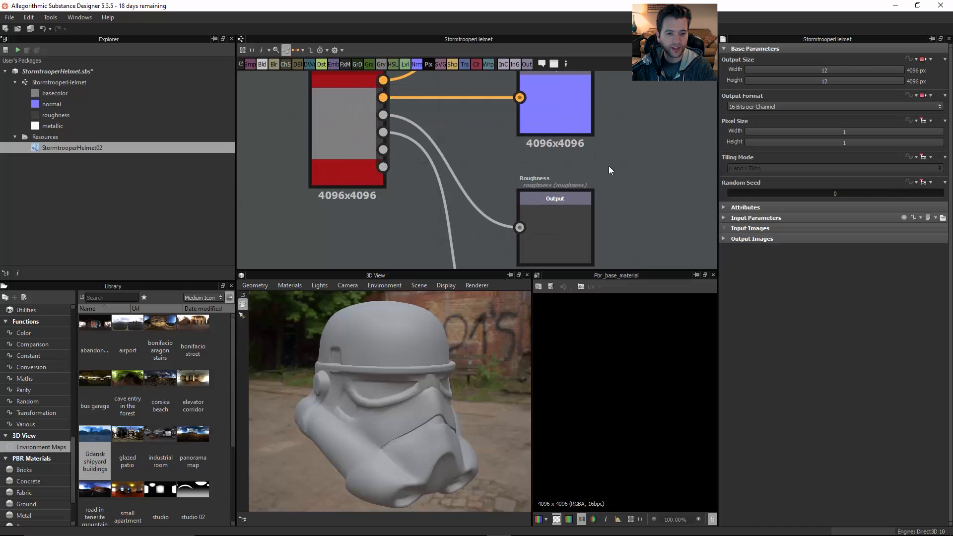
{"action": "double_click", "coordinate": [825, 71]}
{"action": "type", "text": "11"}
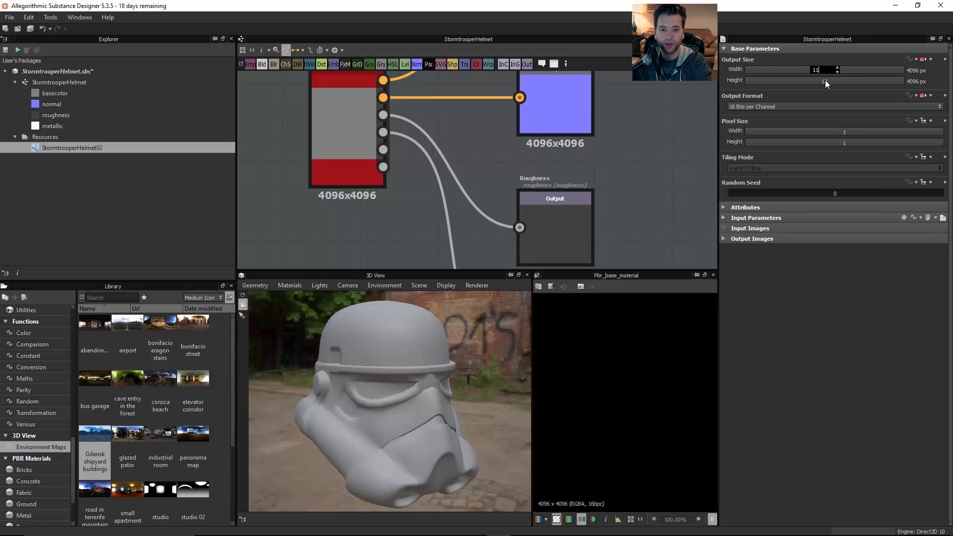
{"action": "key", "text": "Return"}
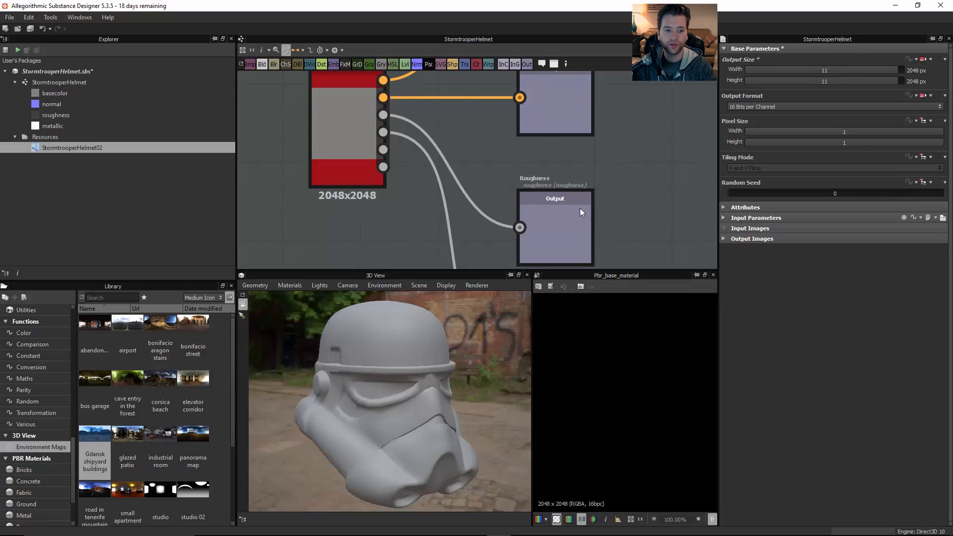
{"action": "scroll", "coordinate": [591, 150], "scroll_direction": "down", "scroll_amount": 5}
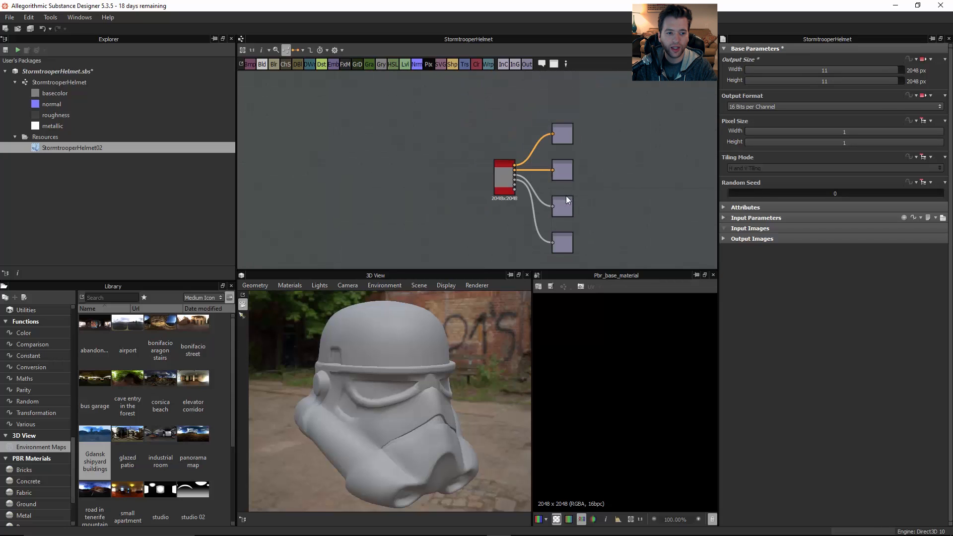
{"action": "middle_click_drag", "start_coordinate": [547, 190], "coordinate": [526, 178]}
{"action": "scroll", "coordinate": [524, 186], "scroll_direction": "up", "scroll_amount": 2}
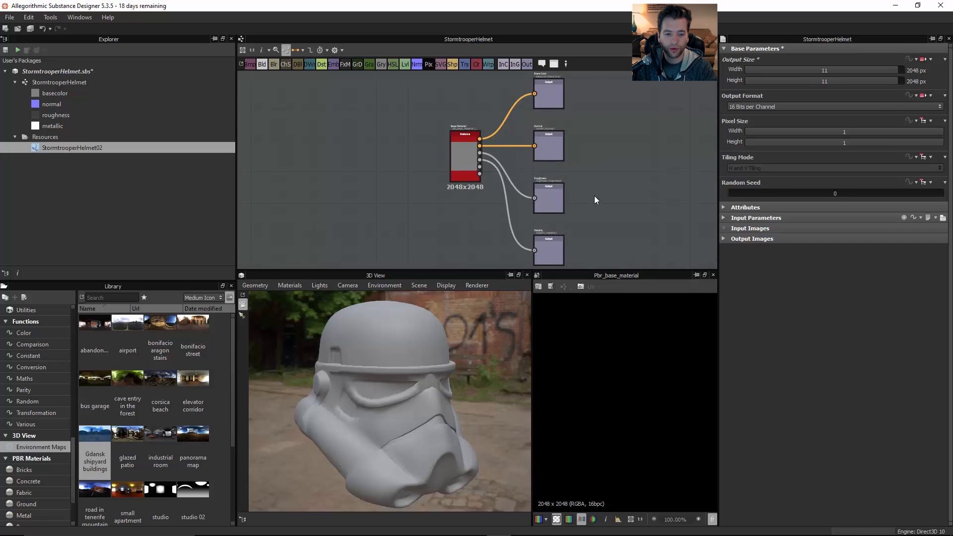
Preview the helmet with the Iray renderer and return the 3D view to OpenGL.
{"action": "left_click", "coordinate": [269, 284]}
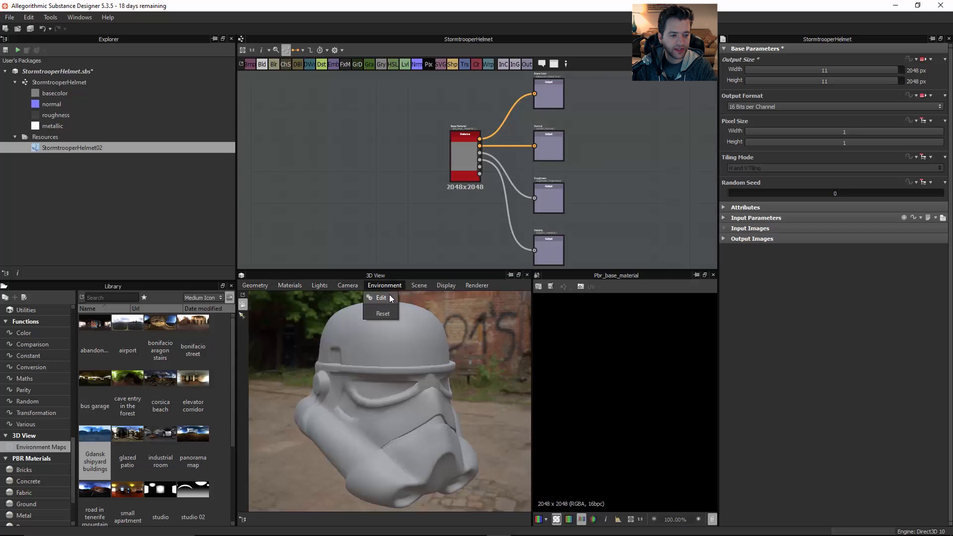
{"action": "mouse_move", "coordinate": [436, 289]}
{"action": "mouse_move", "coordinate": [484, 286]}
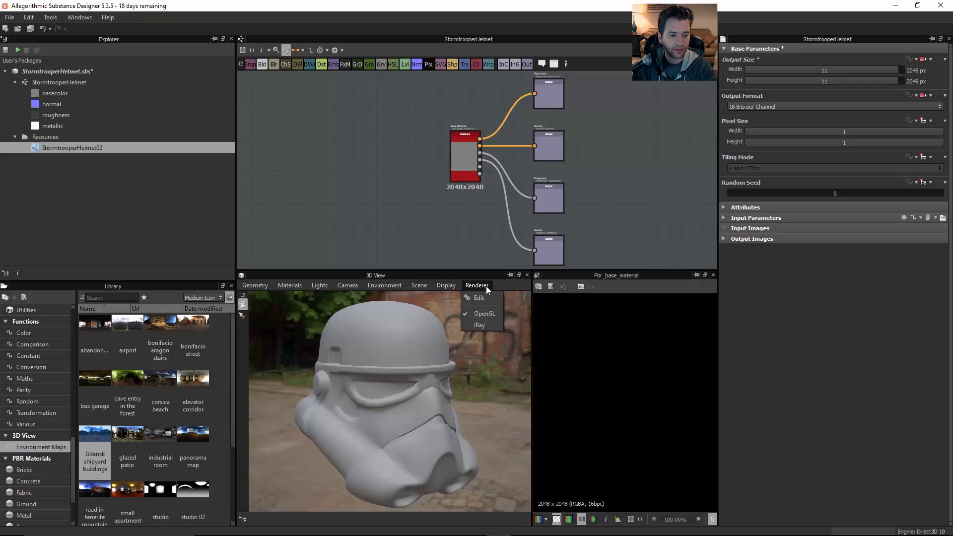
{"action": "left_click", "coordinate": [479, 326]}
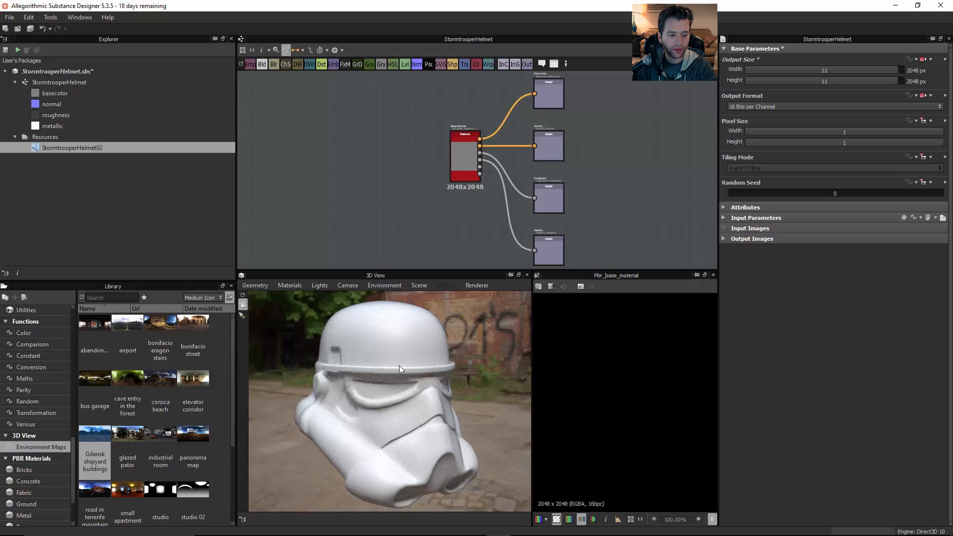
{"action": "left_click", "coordinate": [482, 286]}
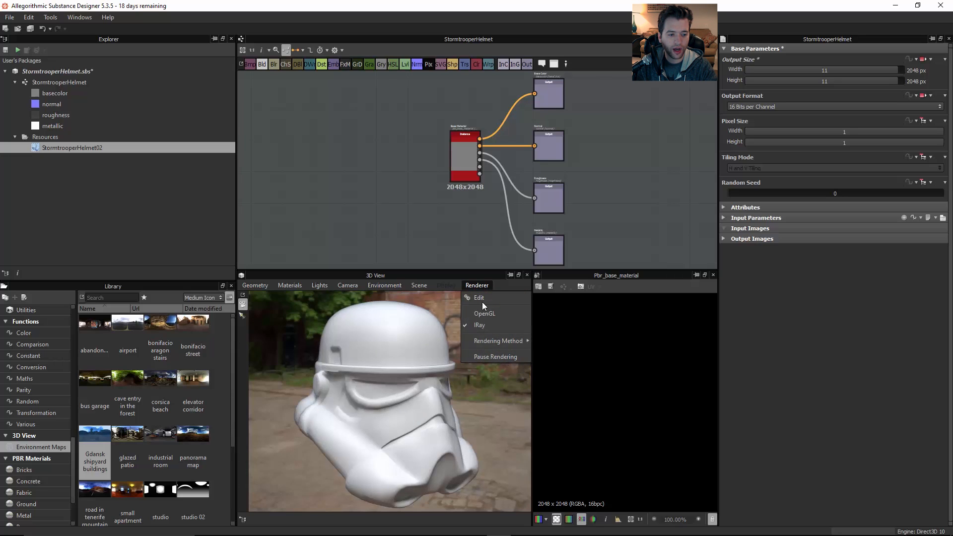
{"action": "left_click", "coordinate": [484, 316]}
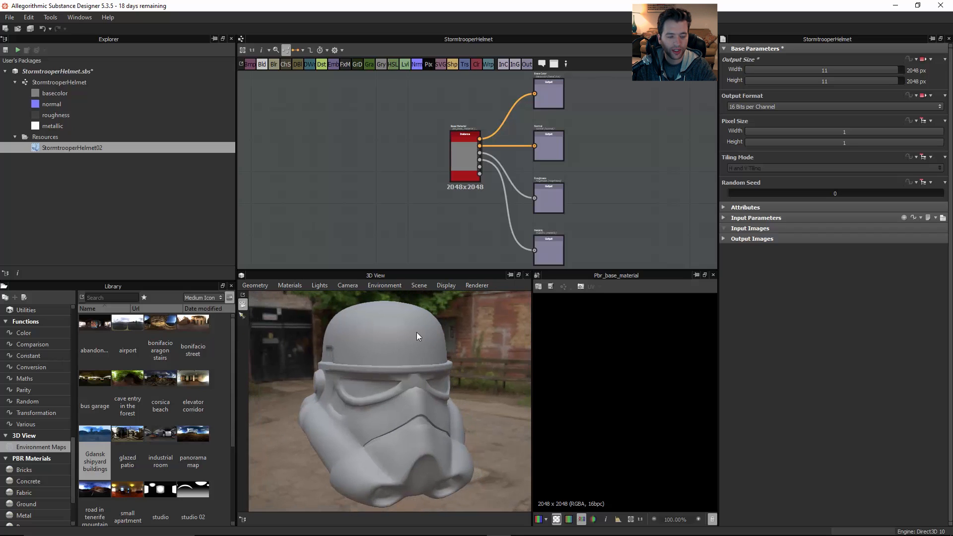
Enable the user-defined Base Color, Roughness and Metallic maps on the Base Material node.
{"action": "left_click", "coordinate": [455, 150]}
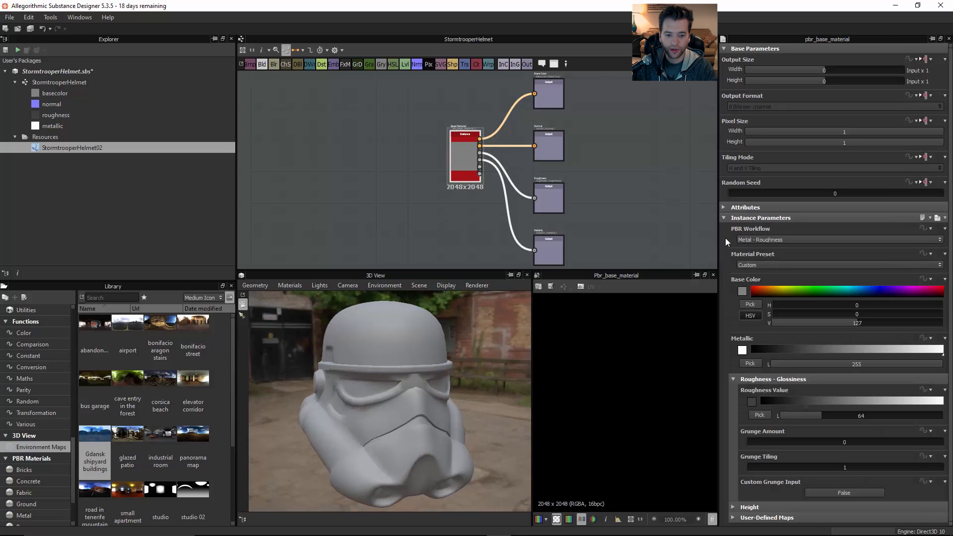
{"action": "left_click", "coordinate": [734, 378]}
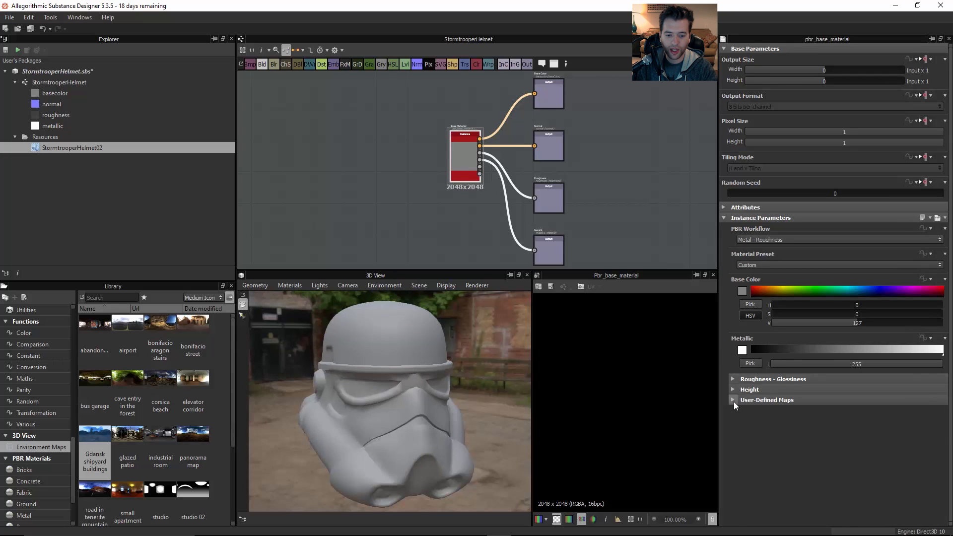
{"action": "left_click", "coordinate": [733, 401]}
{"action": "scroll", "coordinate": [947, 449], "scroll_direction": "down", "scroll_amount": 1}
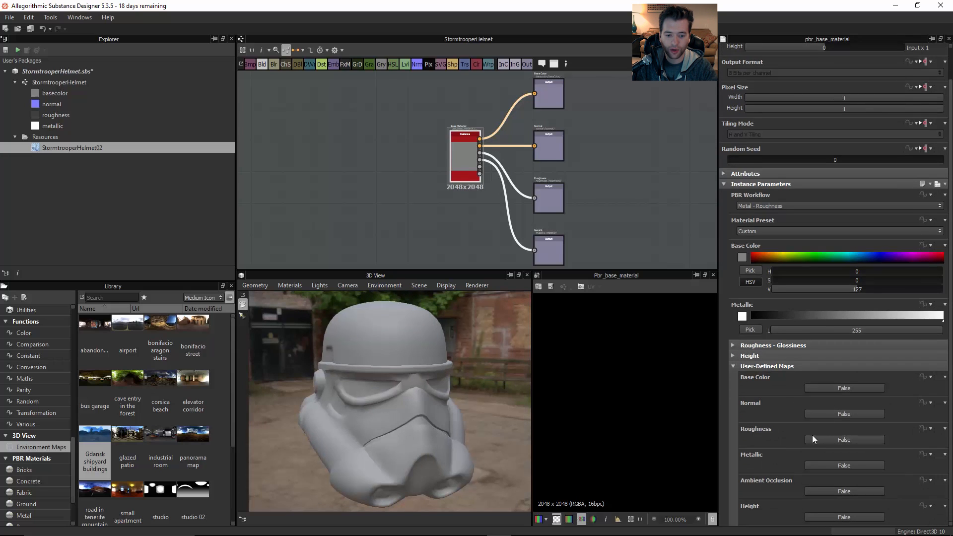
{"action": "left_click", "coordinate": [823, 467]}
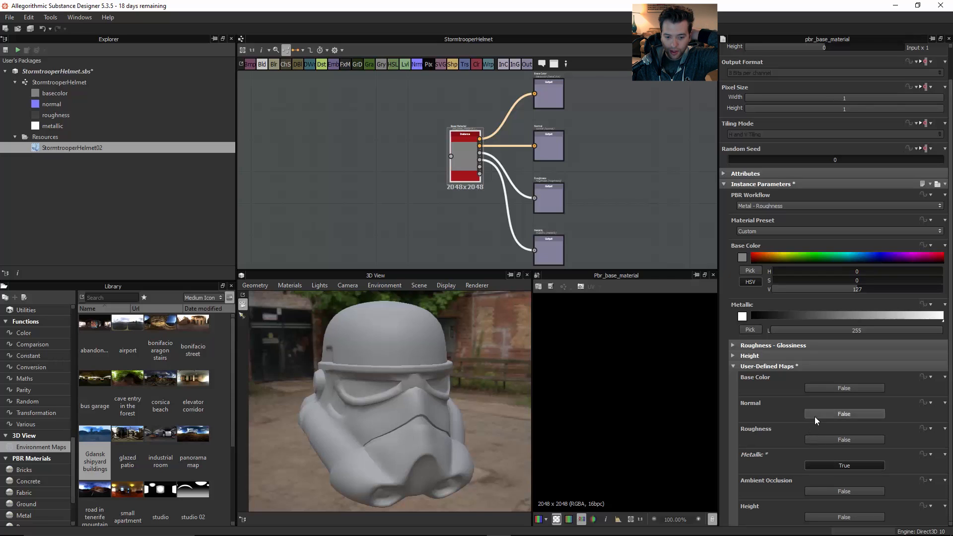
{"action": "left_click", "coordinate": [815, 388]}
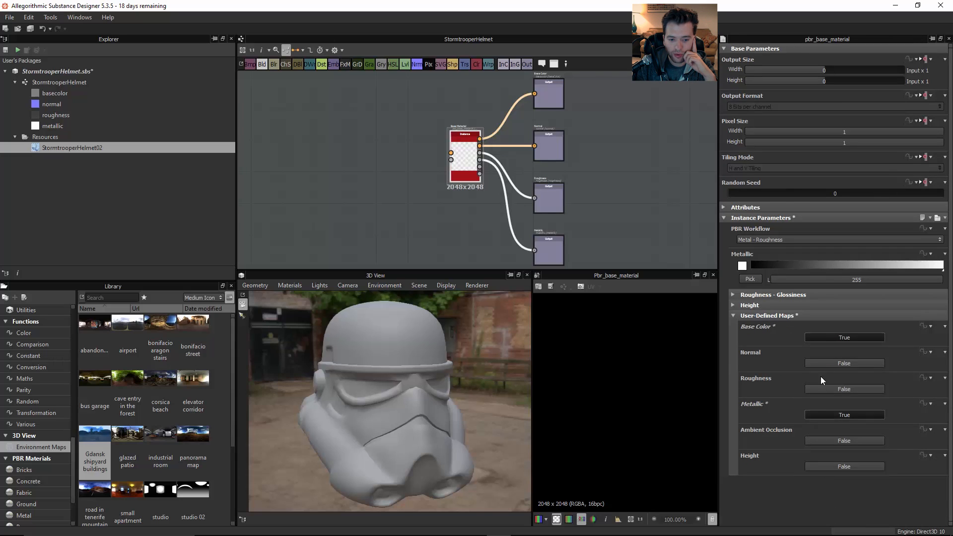
{"action": "left_click", "coordinate": [830, 389]}
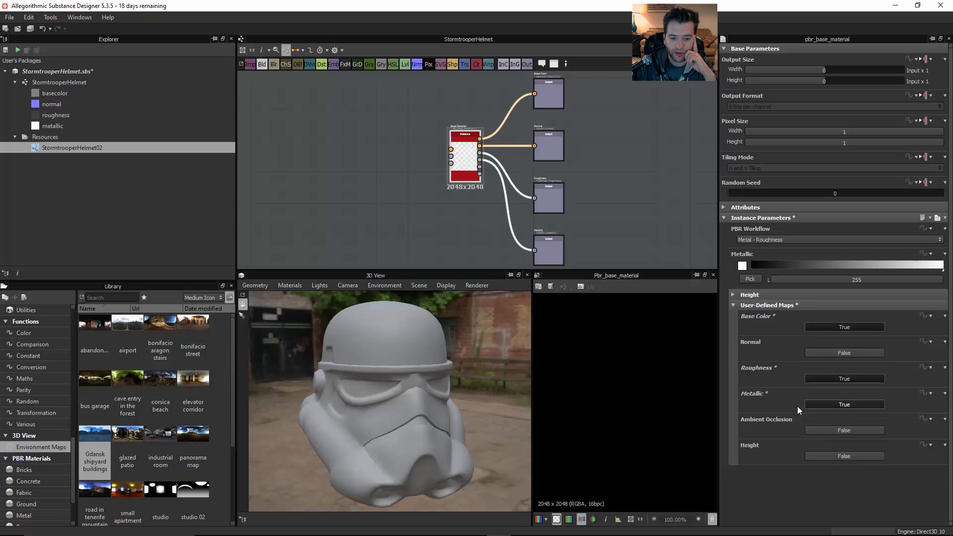
Add a Uniform Color node beside the Base Material's inputs and set its color mode to Grayscale.
{"action": "scroll", "coordinate": [415, 171], "scroll_direction": "up", "scroll_amount": 4}
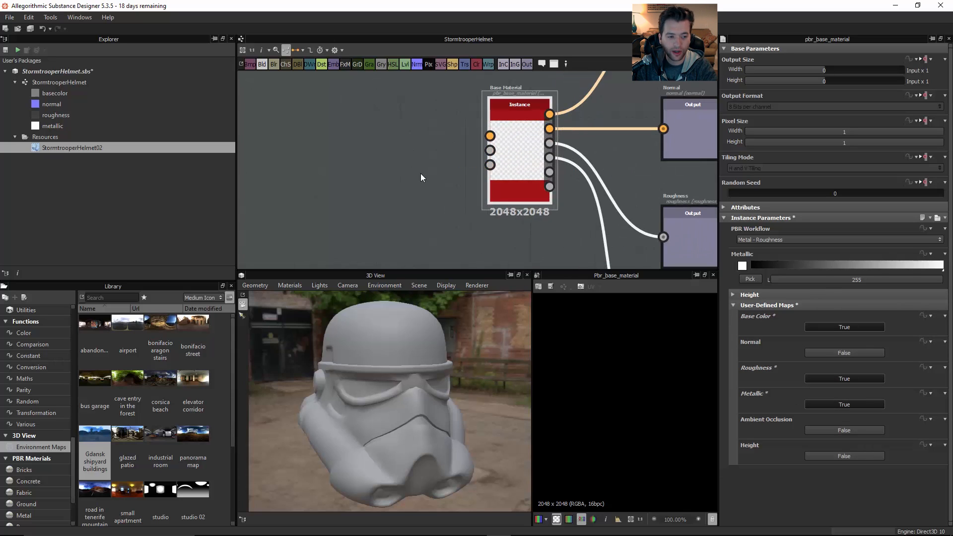
{"action": "left_click", "coordinate": [411, 148]}
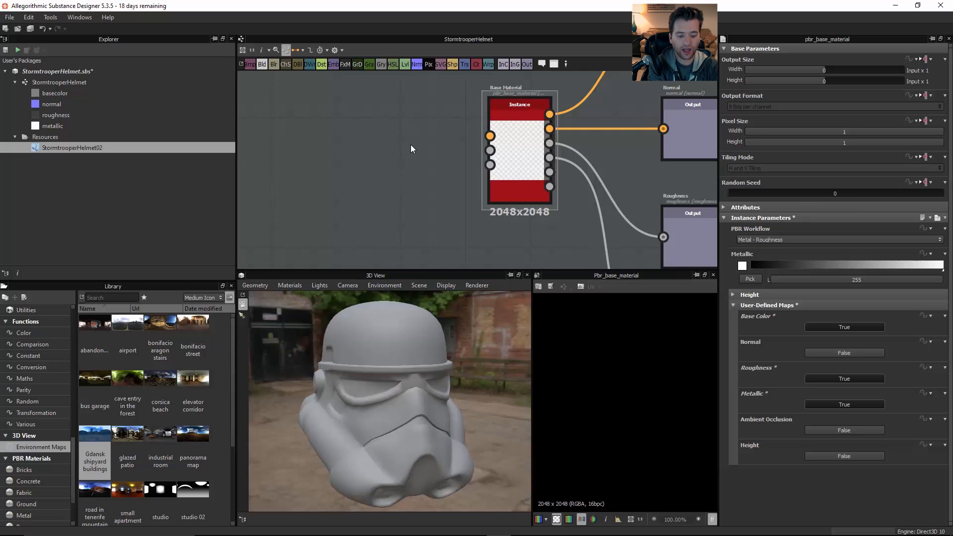
{"action": "key", "text": "space"}
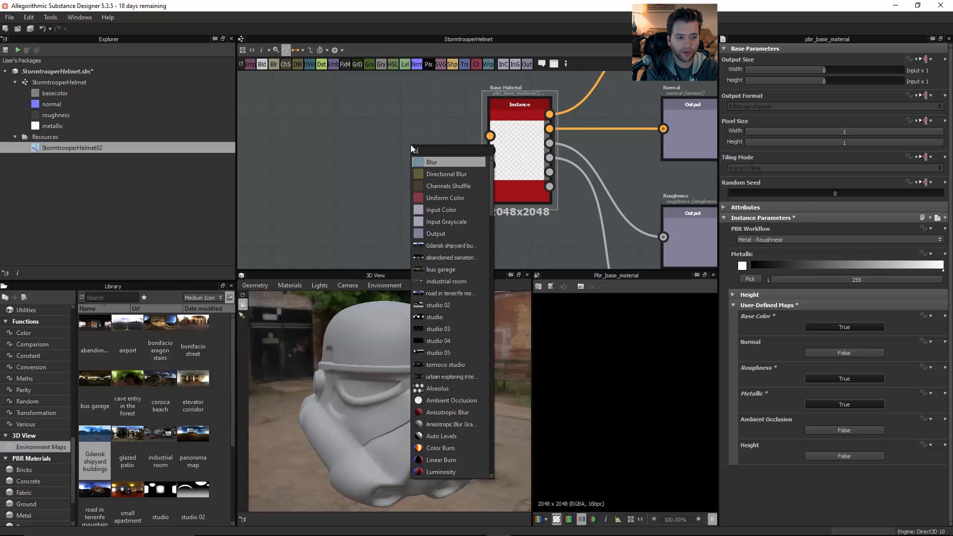
{"action": "type", "text": "un"}
{"action": "left_click", "coordinate": [447, 161]}
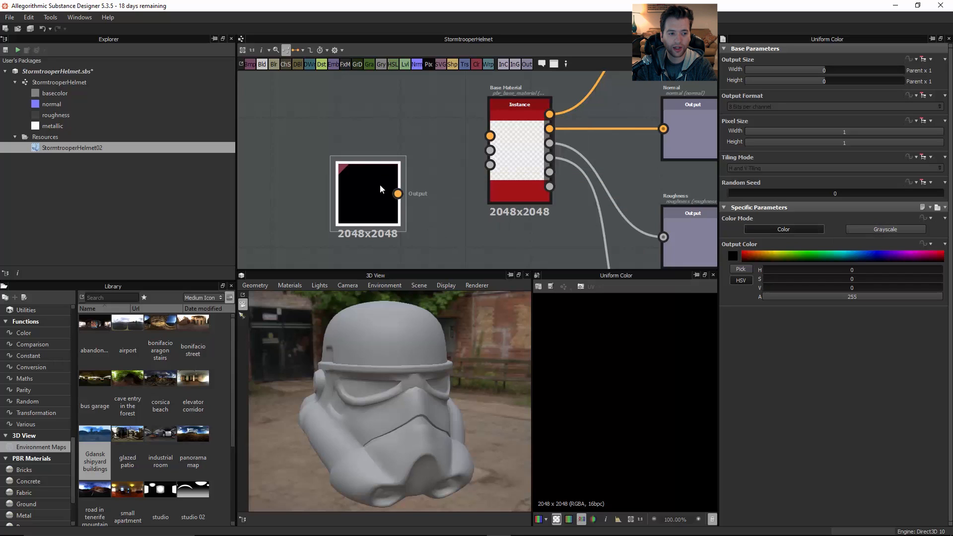
{"action": "left_click", "coordinate": [852, 233]}
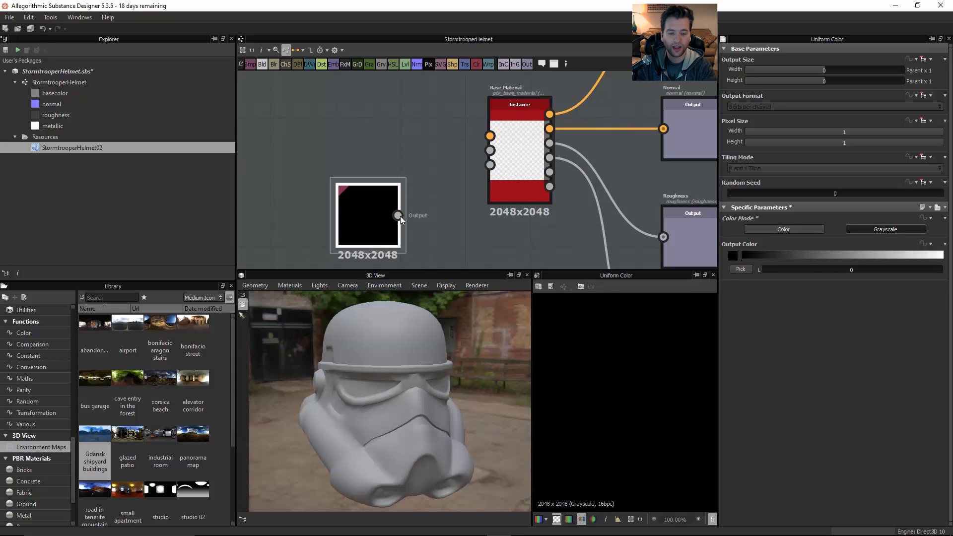
Set the grayscale Uniform Color to 255 and connect it to the Base Material's Metallic input.
{"action": "left_click_drag", "start_coordinate": [371, 194], "coordinate": [393, 198]}
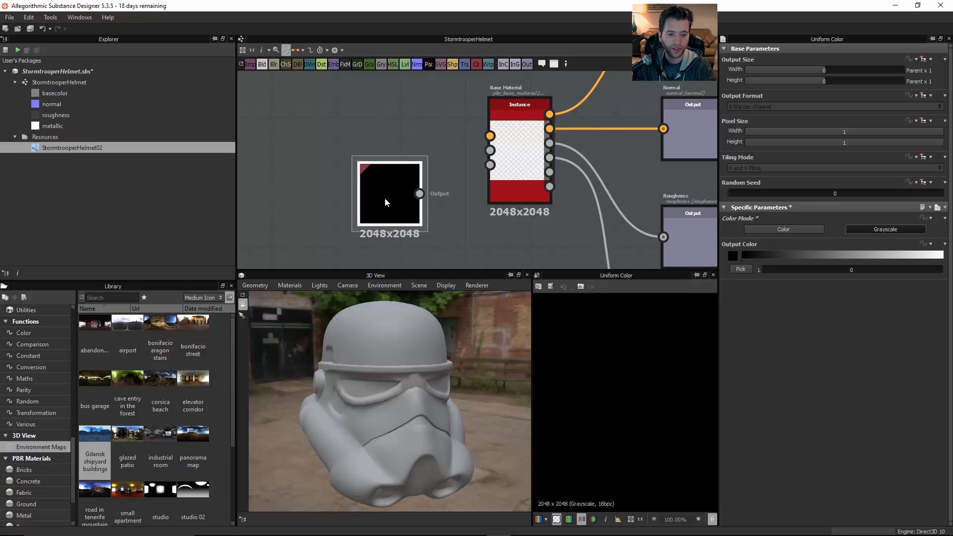
{"action": "left_click_drag", "start_coordinate": [801, 270], "coordinate": [942, 270]}
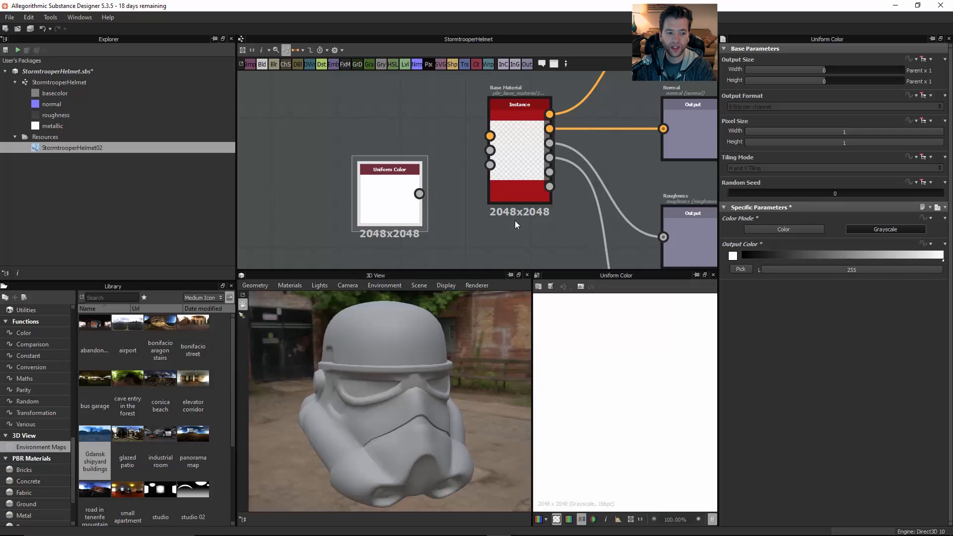
{"action": "left_click_drag", "start_coordinate": [421, 193], "coordinate": [490, 165]}
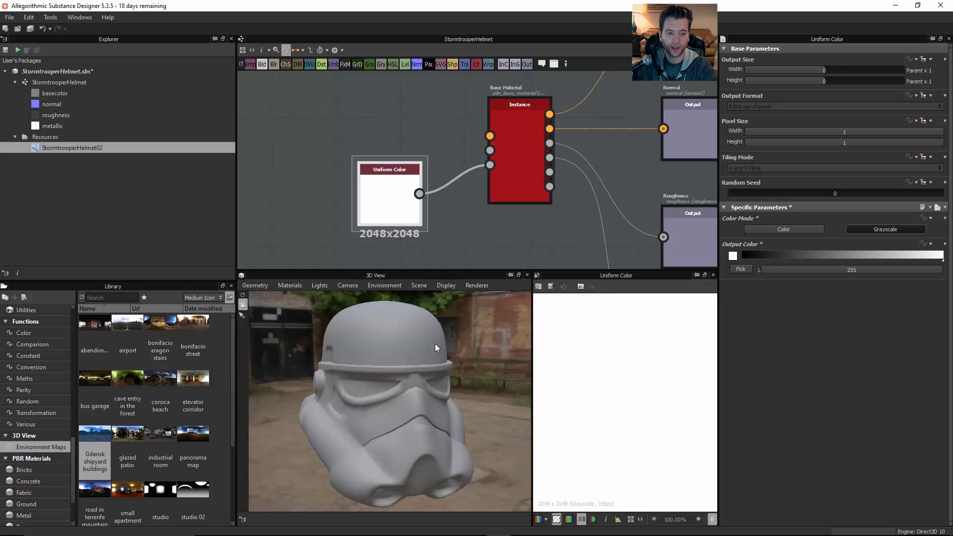
Show the graph's Metallic and Roughness outputs in the 3D view's matching Metallic and Roughness channels.
{"action": "middle_click_drag", "start_coordinate": [649, 249], "coordinate": [530, 231]}
{"action": "scroll", "coordinate": [550, 195], "scroll_direction": "down", "scroll_amount": 1}
{"action": "scroll", "coordinate": [551, 198], "scroll_direction": "down", "scroll_amount": 1}
{"action": "right_click", "coordinate": [530, 225]}
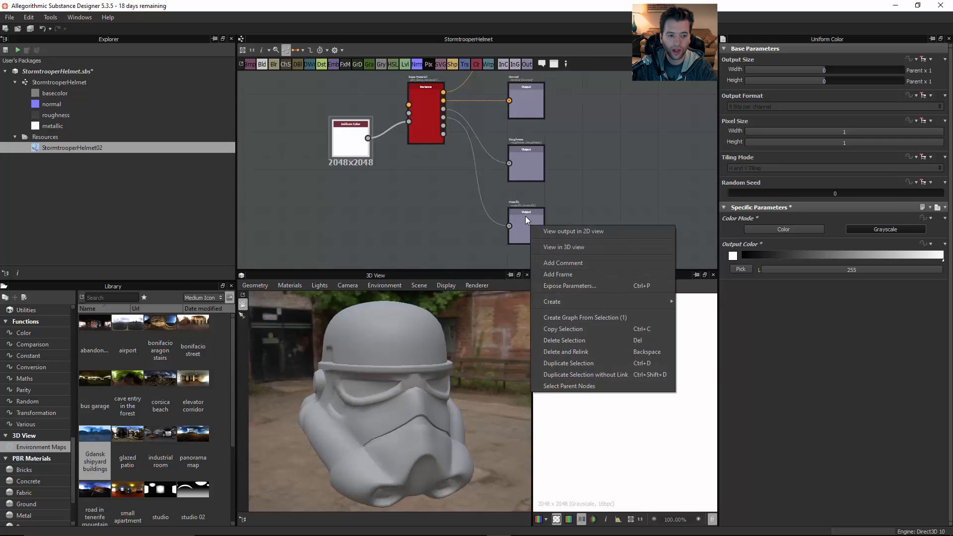
{"action": "left_click", "coordinate": [567, 247]}
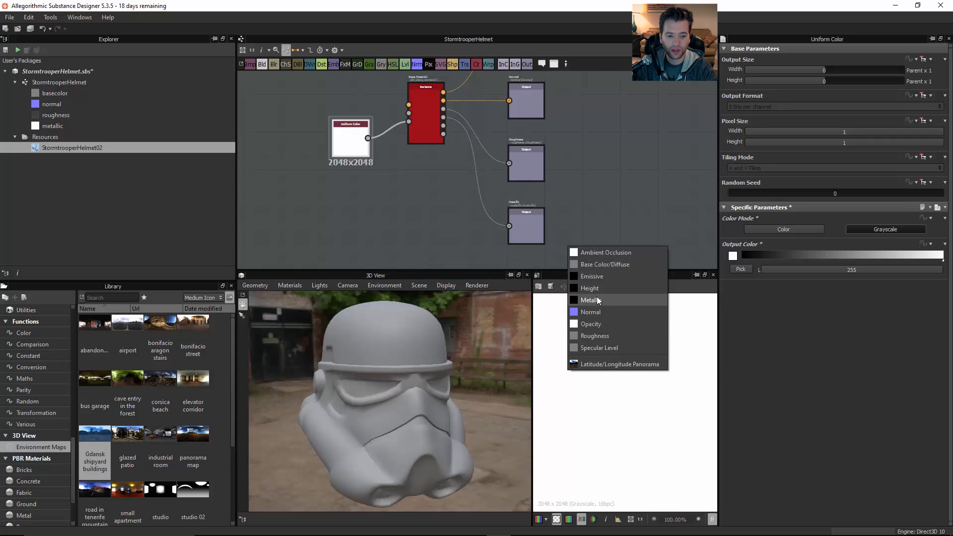
{"action": "left_click", "coordinate": [598, 300]}
{"action": "right_click", "coordinate": [536, 162]}
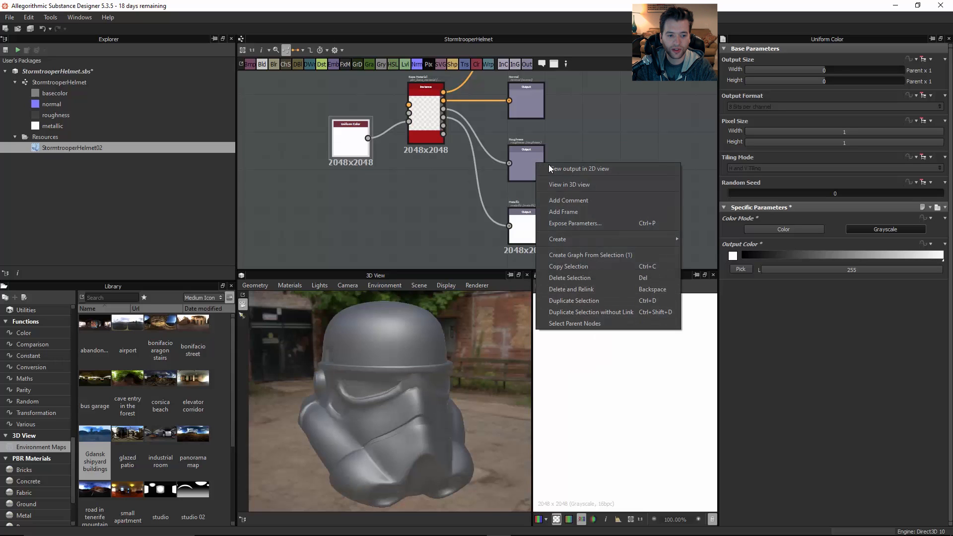
{"action": "left_click", "coordinate": [574, 185]}
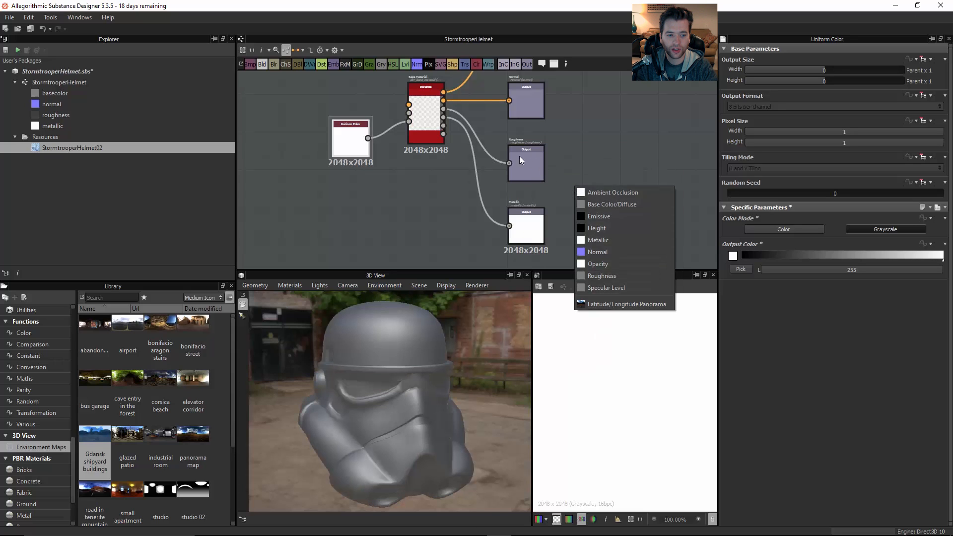
{"action": "left_click", "coordinate": [624, 274]}
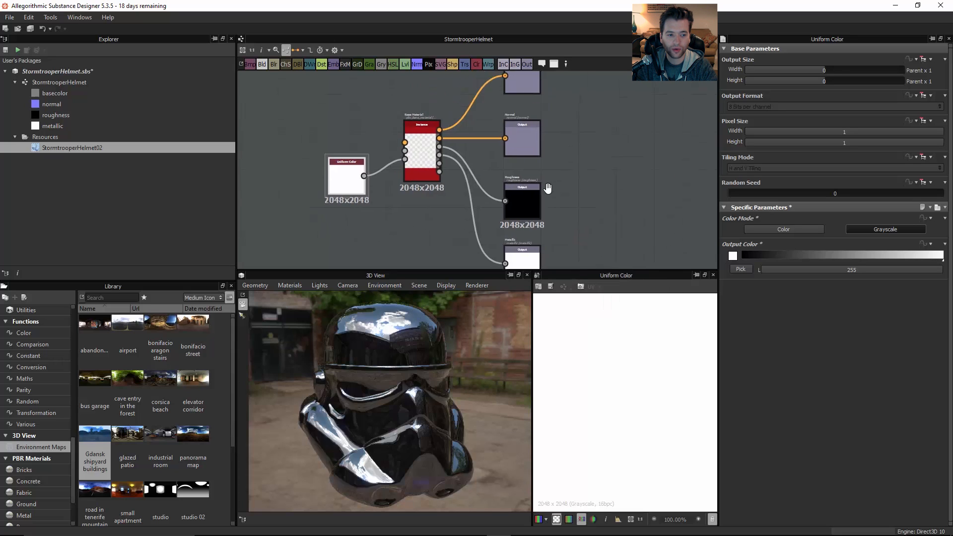
Show the Normal output in the 3D view's Normal channel and the Base Color output in its Base Color/Diffuse channel.
{"action": "right_click", "coordinate": [521, 150]}
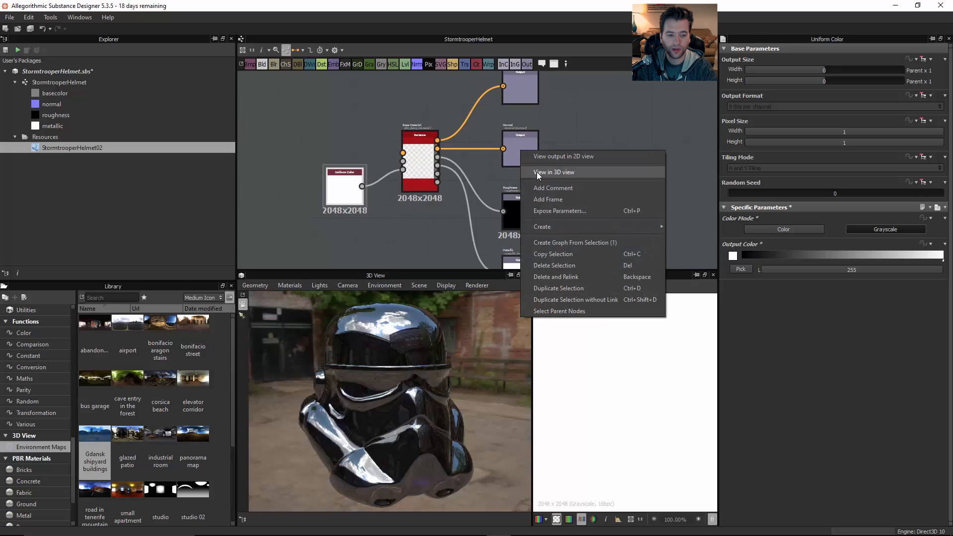
{"action": "left_click", "coordinate": [537, 172]}
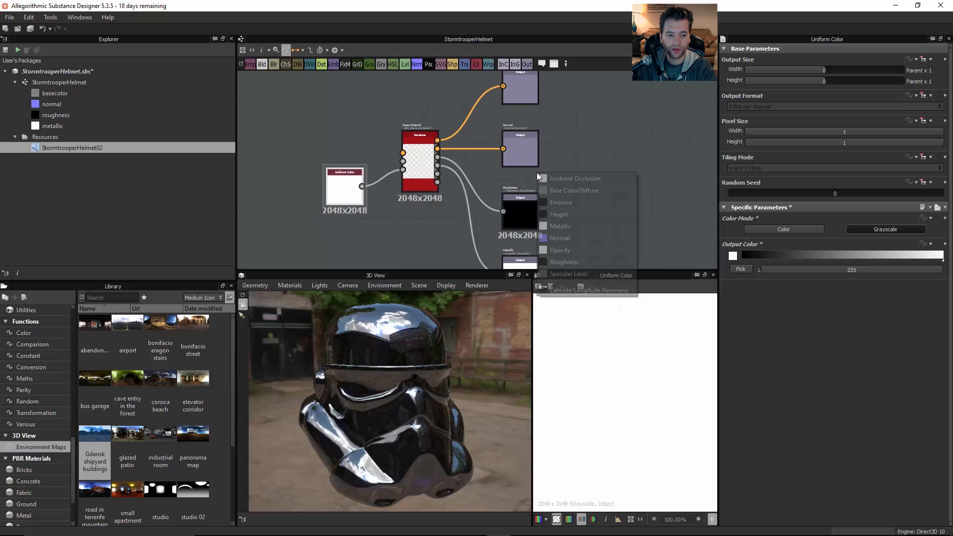
{"action": "left_click", "coordinate": [574, 237]}
{"action": "middle_click_drag", "start_coordinate": [532, 107], "coordinate": [523, 151]}
{"action": "scroll", "coordinate": [522, 151], "scroll_direction": "up", "scroll_amount": 1}
{"action": "right_click", "coordinate": [519, 125]}
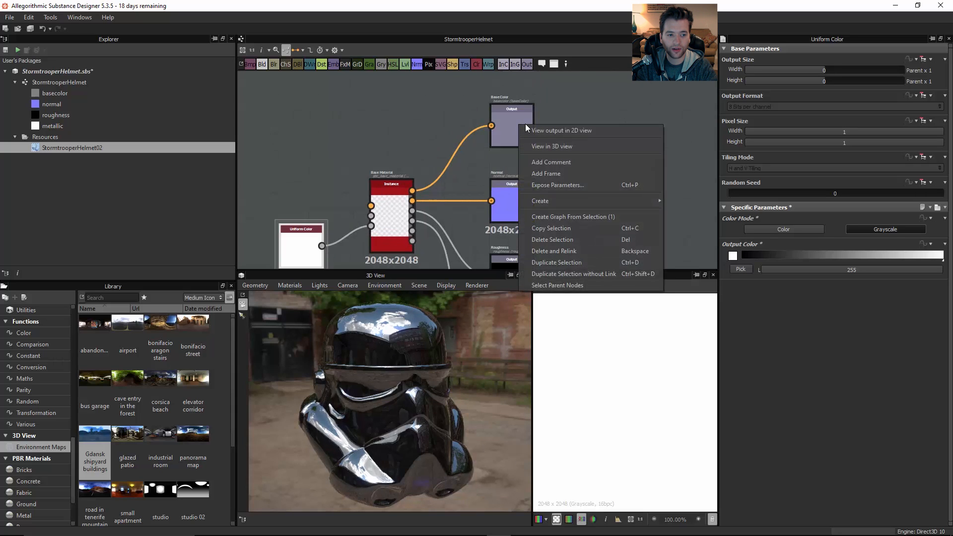
{"action": "left_click", "coordinate": [546, 146]}
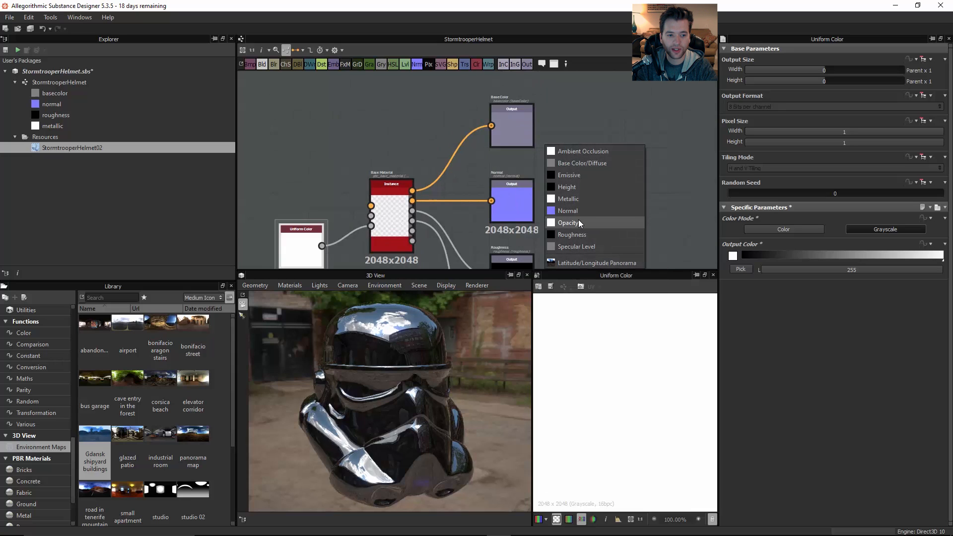
{"action": "left_click", "coordinate": [582, 163]}
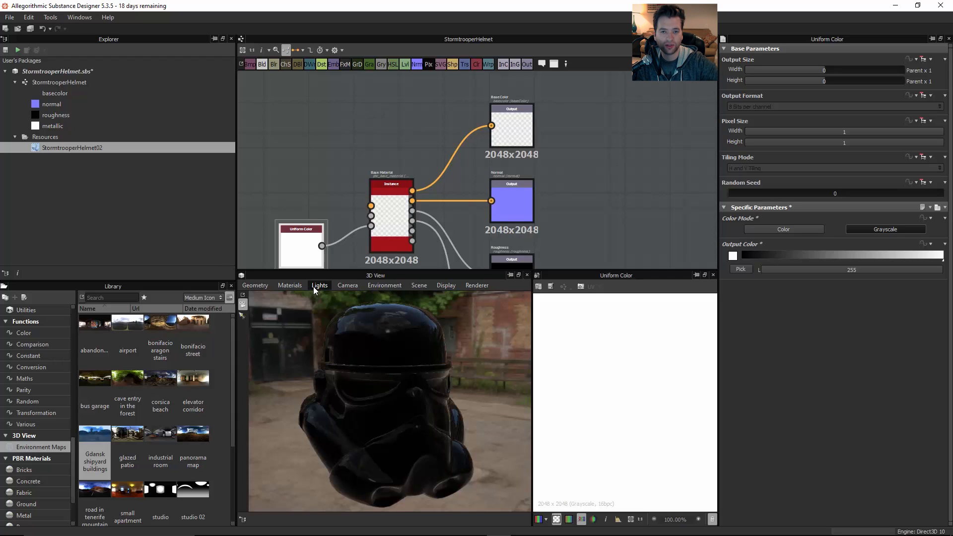
Add a second Uniform Color node above the metallic one and connect it to the Base Material's Base Color input.
{"action": "middle_click_drag", "start_coordinate": [459, 161], "coordinate": [532, 120]}
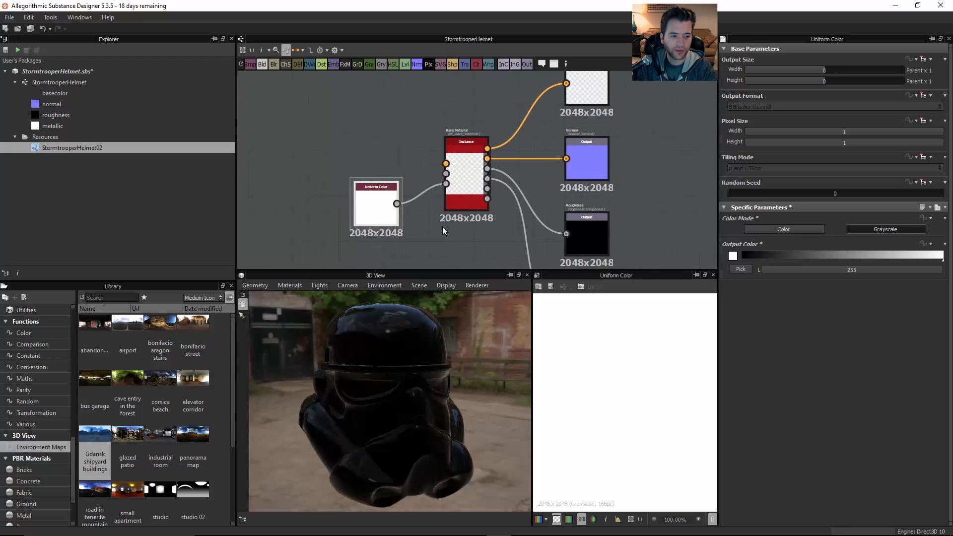
{"action": "middle_click_drag", "start_coordinate": [373, 206], "coordinate": [414, 184]}
{"action": "left_click_drag", "start_coordinate": [415, 188], "coordinate": [371, 203]}
{"action": "middle_click_drag", "start_coordinate": [548, 222], "coordinate": [567, 207]}
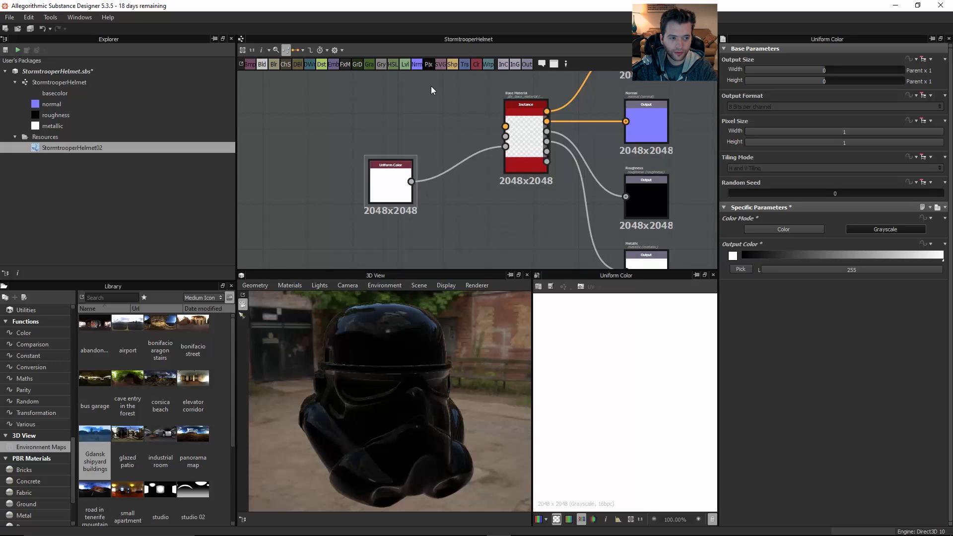
{"action": "key", "text": "space"}
{"action": "type", "text": "uni"}
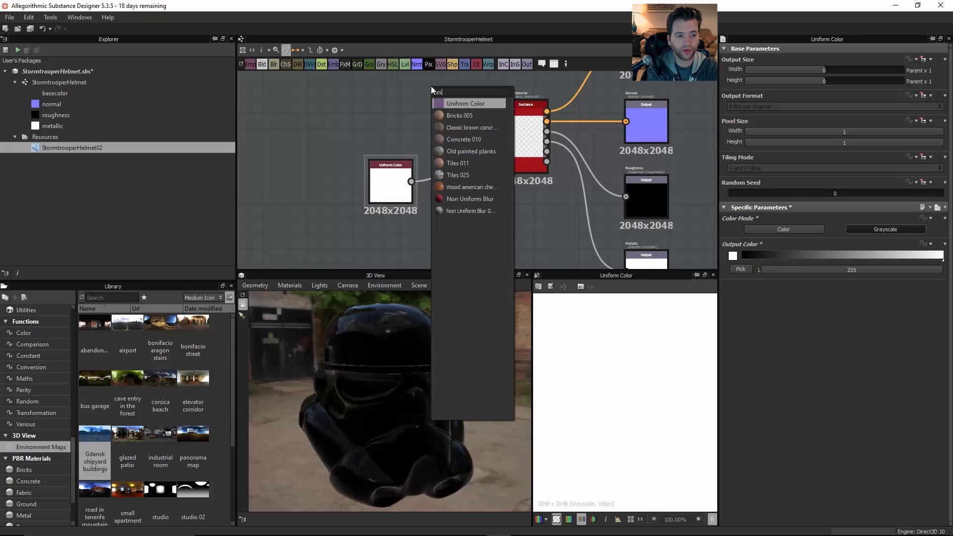
{"action": "key", "text": "Return"}
{"action": "left_click_drag", "start_coordinate": [431, 86], "coordinate": [417, 83]}
{"action": "middle_click_drag", "start_coordinate": [416, 83], "coordinate": [406, 114]}
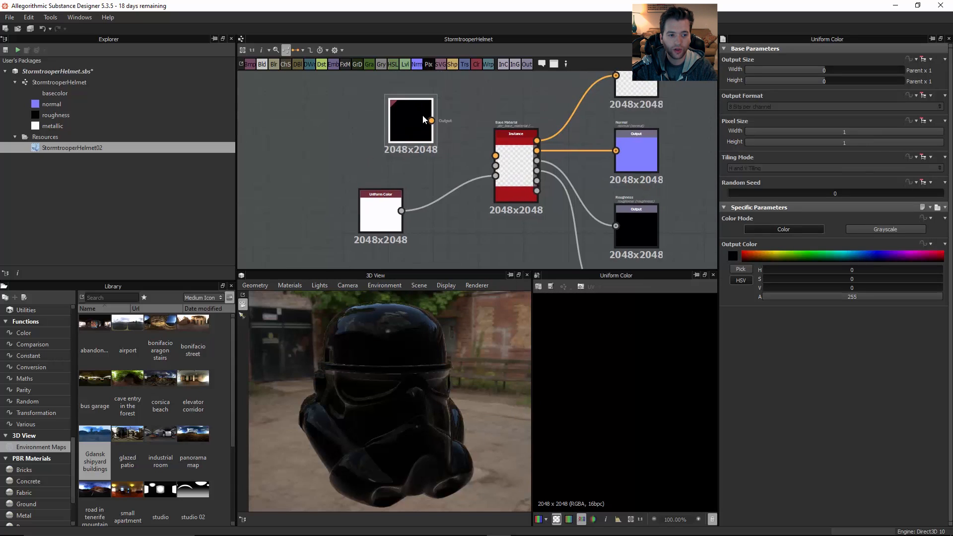
{"action": "left_click_drag", "start_coordinate": [496, 157], "coordinate": [432, 123]}
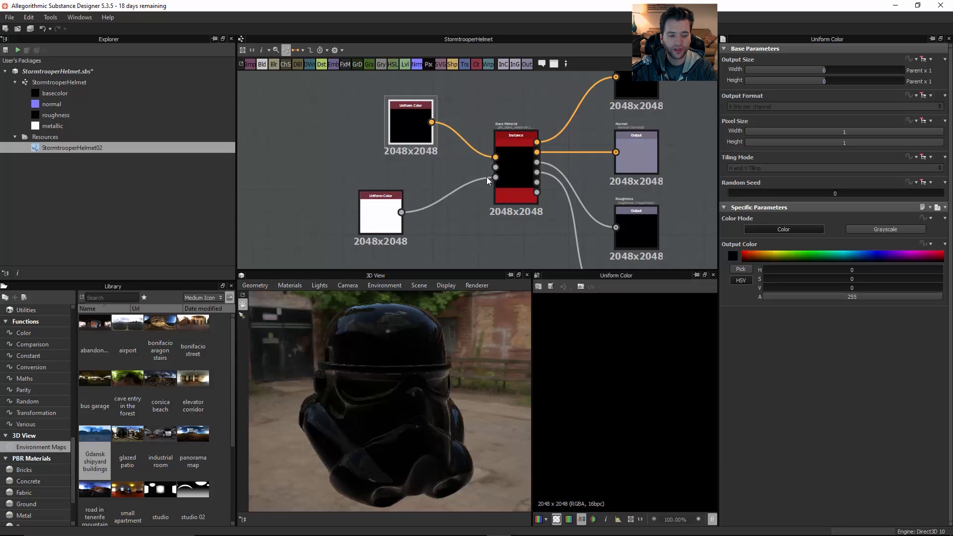
Move the metallic and base color Uniform Color nodes into a tidier arrangement beside the Base Material.
{"action": "middle_click_drag", "start_coordinate": [585, 198], "coordinate": [515, 168]}
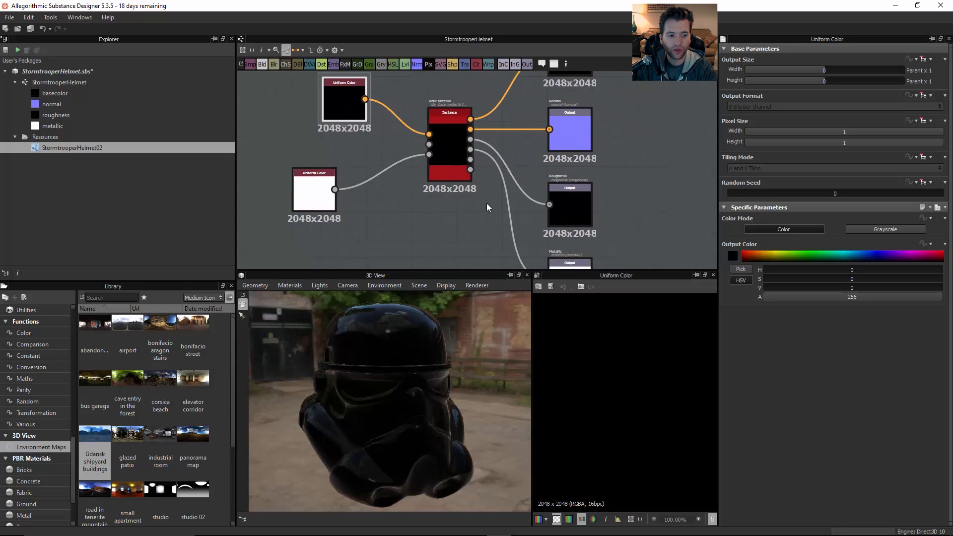
{"action": "scroll", "coordinate": [464, 192], "scroll_direction": "down", "scroll_amount": 2}
{"action": "left_click_drag", "start_coordinate": [356, 179], "coordinate": [377, 196]}
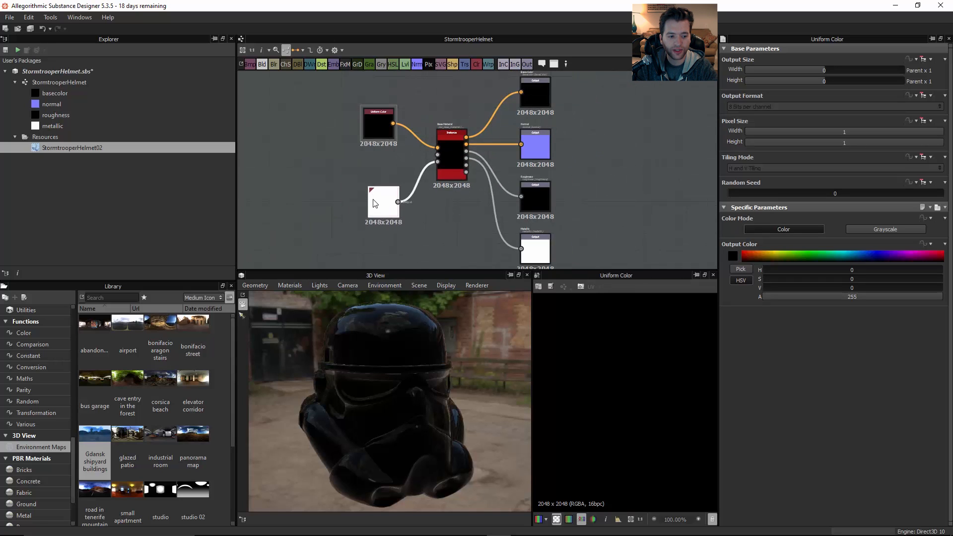
{"action": "mouse_move", "coordinate": [378, 357]}
{"action": "left_mouse_down"}
{"action": "mouse_move", "coordinate": [450, 359]}
{"action": "mouse_move", "coordinate": [346, 357]}
{"action": "mouse_move", "coordinate": [377, 362]}
{"action": "left_mouse_up"}
{"action": "left_click_drag", "start_coordinate": [377, 135], "coordinate": [378, 140]}
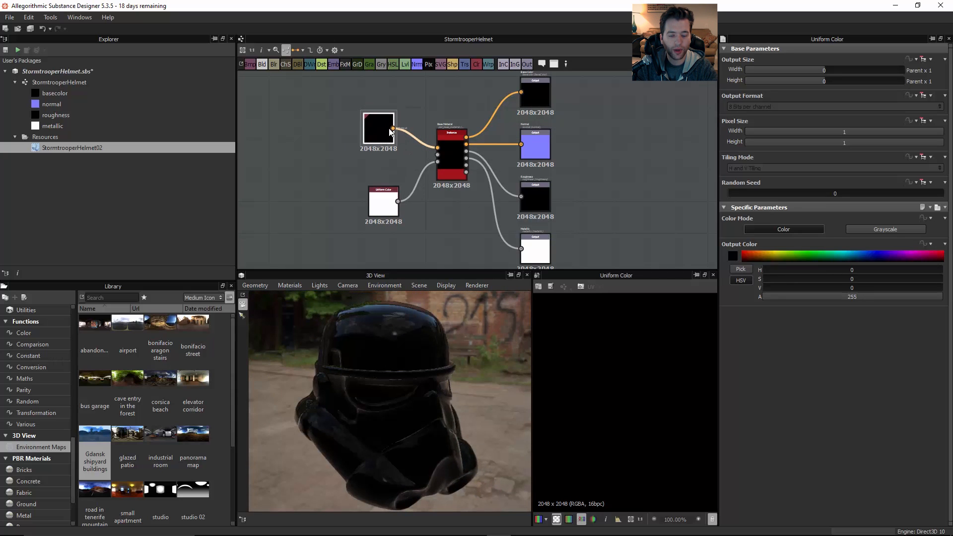
Set the base color Uniform Color's V to 255 and inspect the white metallic helmet from several angles.
{"action": "left_click_drag", "start_coordinate": [784, 292], "coordinate": [941, 292]}
{"action": "left_click_drag", "start_coordinate": [430, 379], "coordinate": [464, 400]}
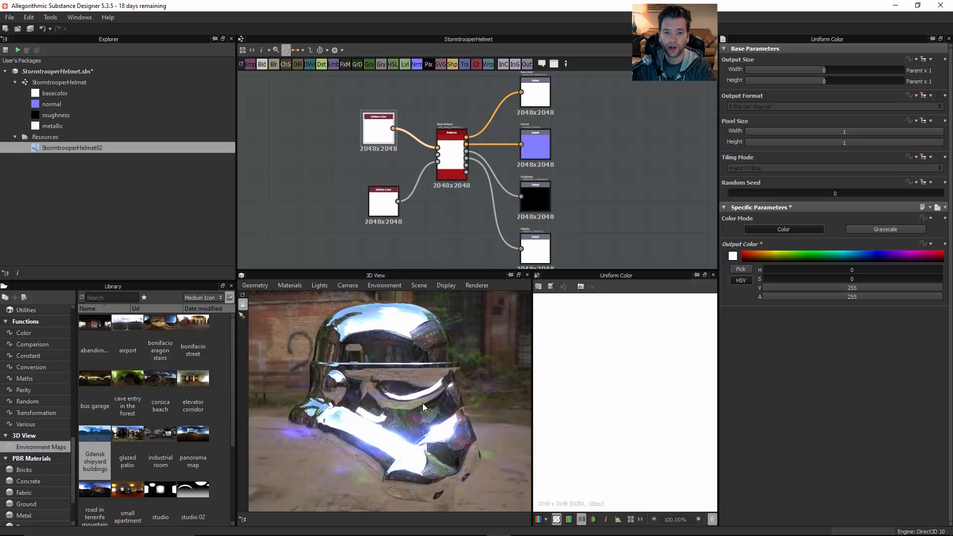
{"action": "left_click_drag", "start_coordinate": [422, 404], "coordinate": [394, 348]}
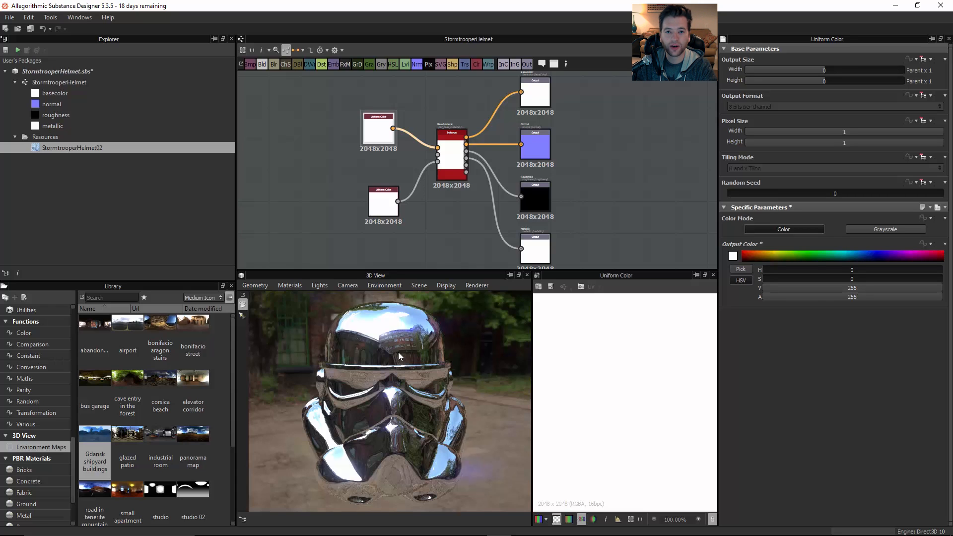
{"action": "left_click_drag", "start_coordinate": [389, 358], "coordinate": [410, 368]}
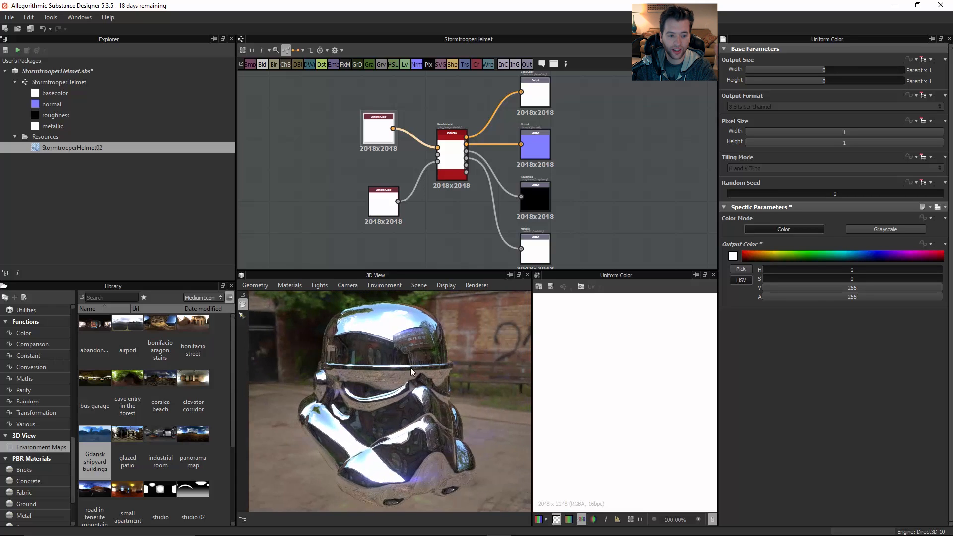
Align the metallic Uniform Color node under the base color one and set the base color's V to 48.
{"action": "middle_click_drag", "start_coordinate": [444, 226], "coordinate": [443, 211]}
{"action": "left_click_drag", "start_coordinate": [383, 195], "coordinate": [377, 201]}
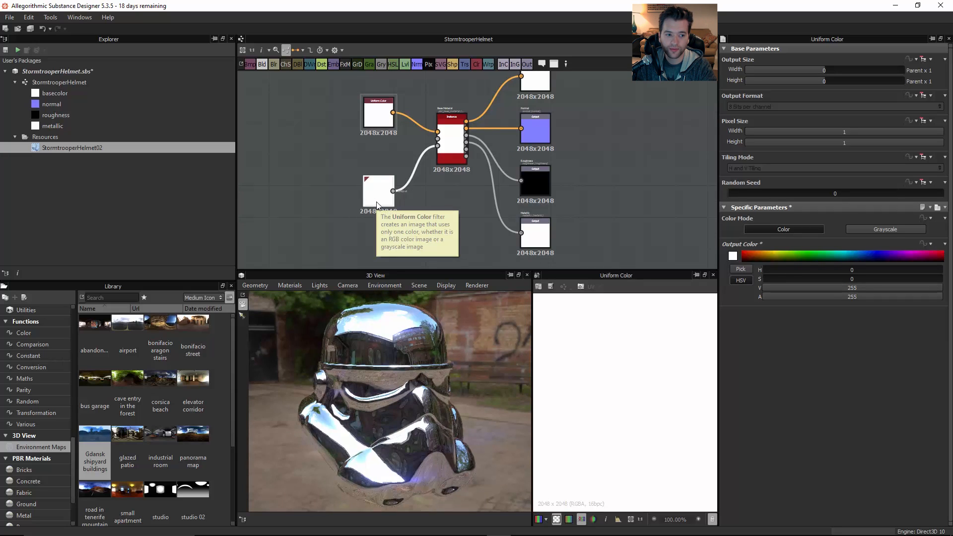
{"action": "left_click", "coordinate": [380, 120]}
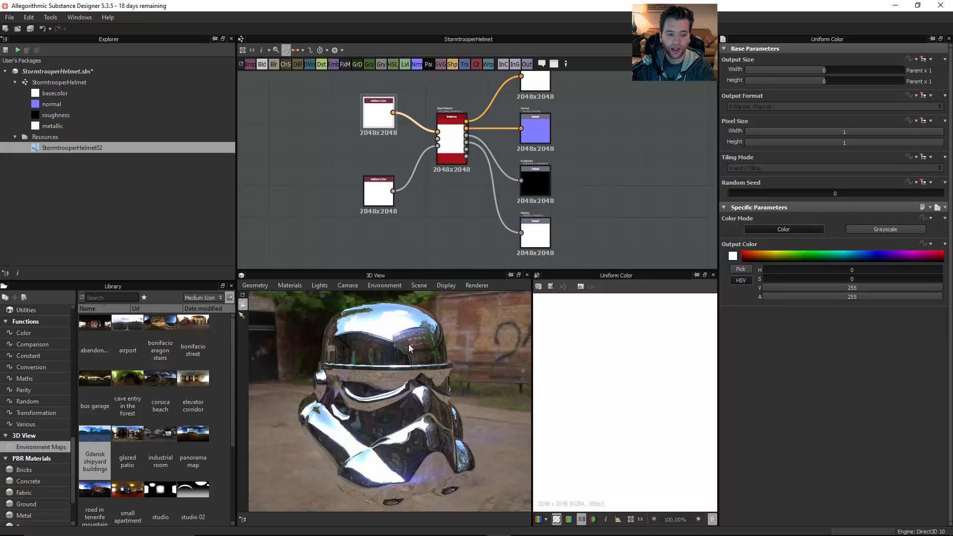
{"action": "mouse_move", "coordinate": [396, 361]}
{"action": "left_mouse_down"}
{"action": "mouse_move", "coordinate": [430, 360]}
{"action": "mouse_move", "coordinate": [386, 359]}
{"action": "left_mouse_up"}
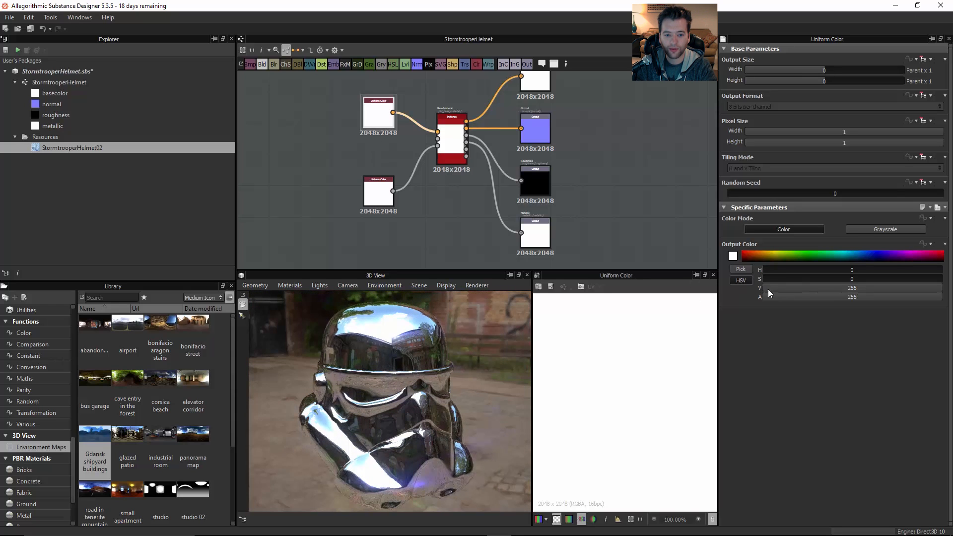
{"action": "left_click_drag", "start_coordinate": [844, 288], "coordinate": [782, 288]}
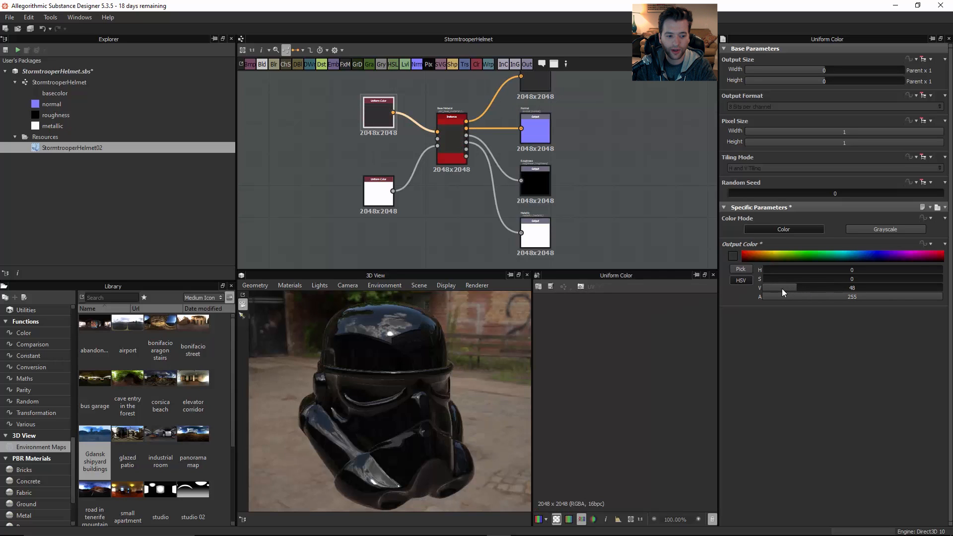
{"action": "mouse_move", "coordinate": [432, 382]}
{"action": "left_mouse_down"}
{"action": "mouse_move", "coordinate": [463, 380]}
{"action": "mouse_move", "coordinate": [416, 380]}
{"action": "left_mouse_up"}
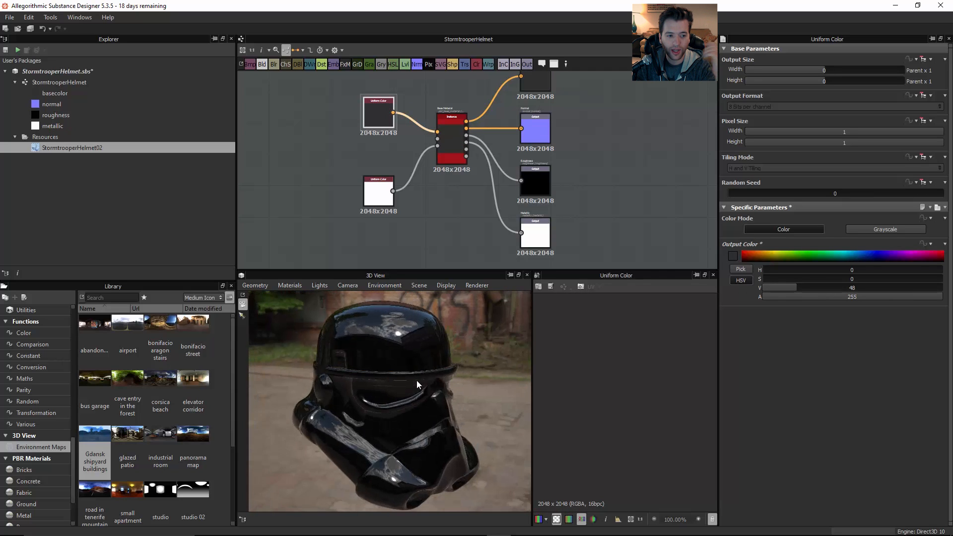
Add the BnW Spots 2 noise from the library's Noises generators between the two Uniform Color nodes.
{"action": "scroll", "coordinate": [375, 126], "scroll_direction": "up", "scroll_amount": 2}
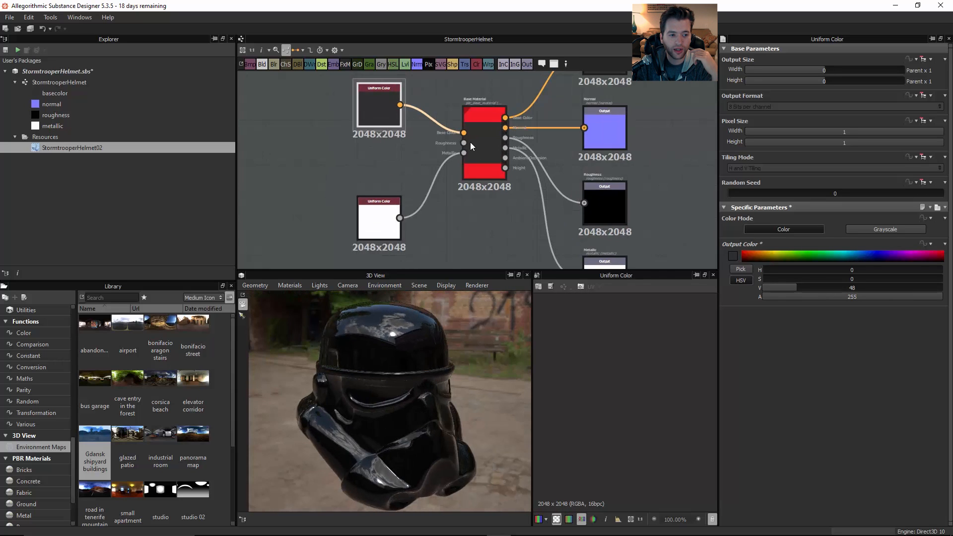
{"action": "middle_click_drag", "start_coordinate": [400, 138], "coordinate": [409, 140]}
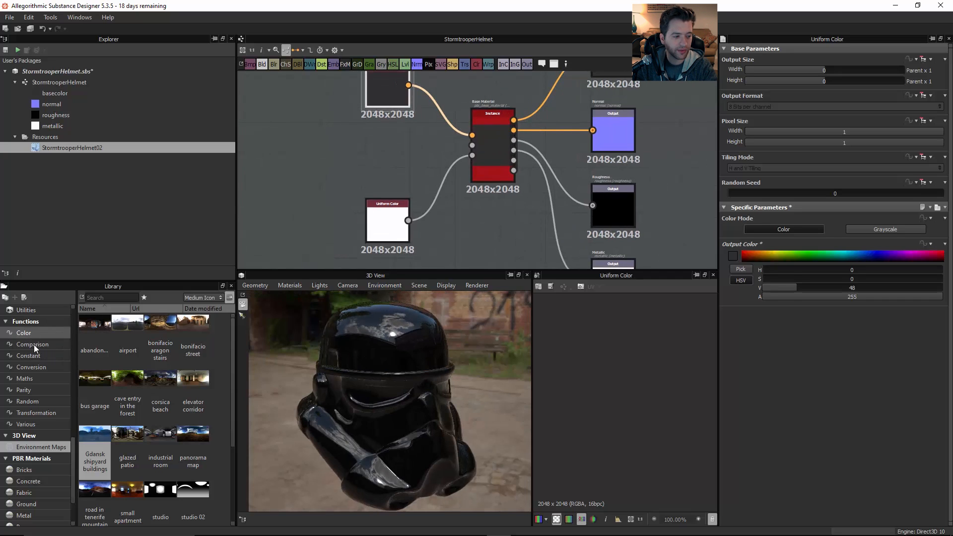
{"action": "scroll", "coordinate": [33, 410], "scroll_direction": "up", "scroll_amount": 3}
{"action": "scroll", "coordinate": [34, 409], "scroll_direction": "up", "scroll_amount": 2}
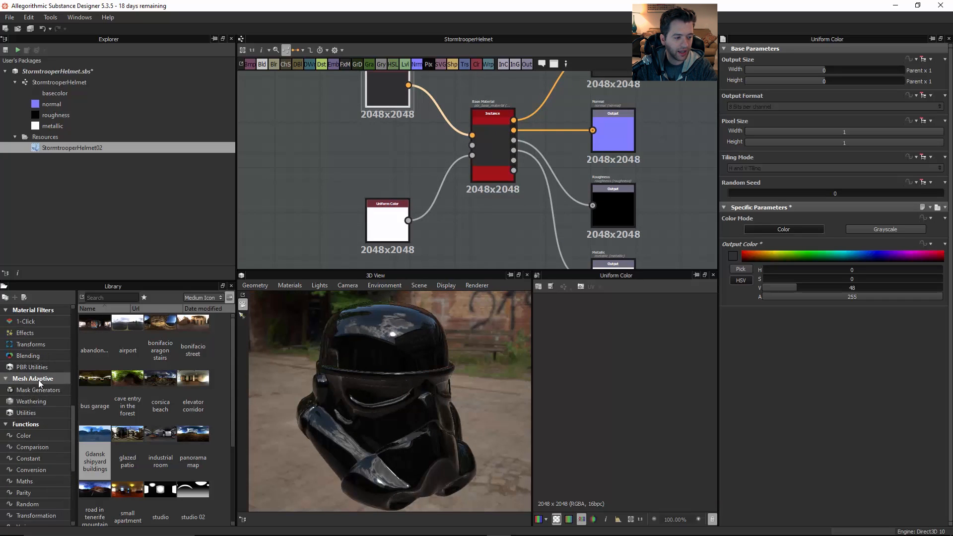
{"action": "scroll", "coordinate": [33, 419], "scroll_direction": "up", "scroll_amount": 3}
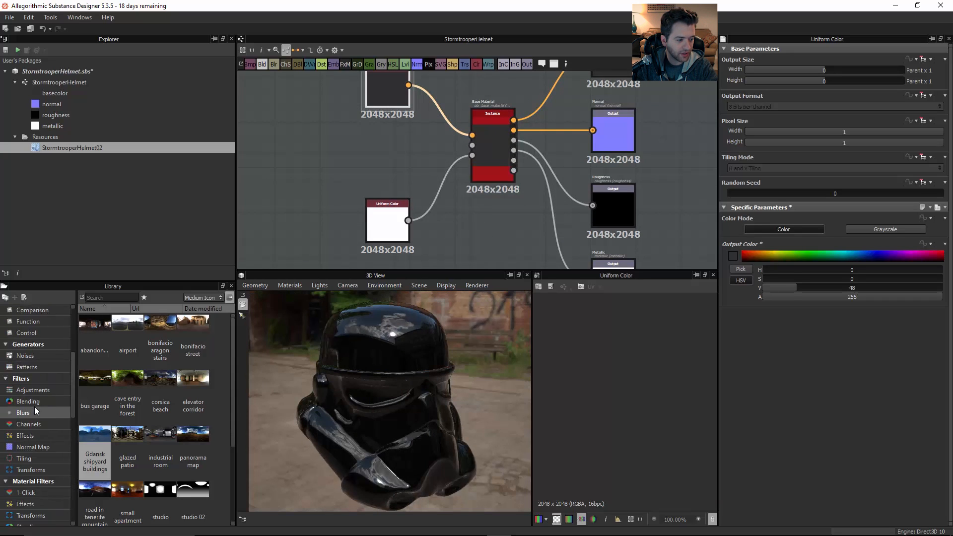
{"action": "left_click", "coordinate": [34, 356]}
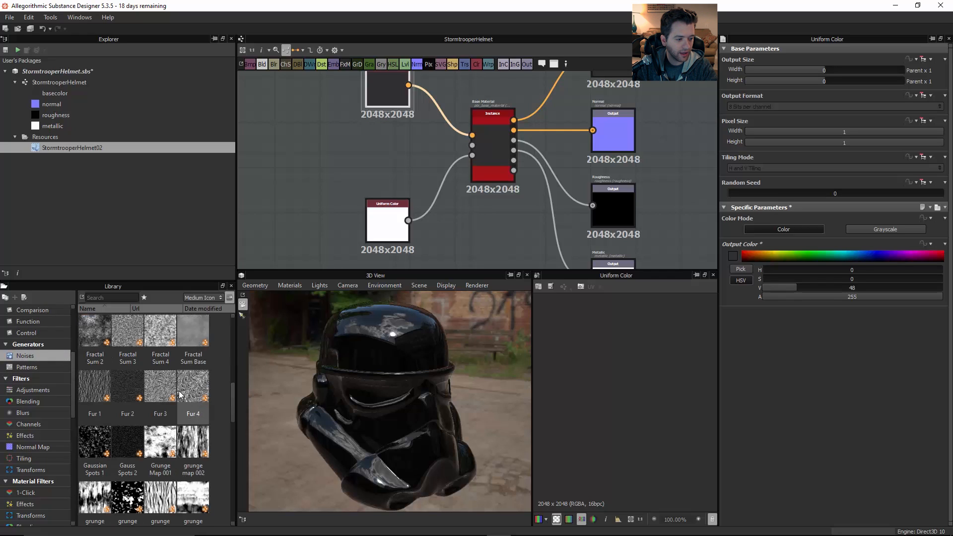
{"action": "left_click_drag", "start_coordinate": [164, 345], "coordinate": [388, 172]}
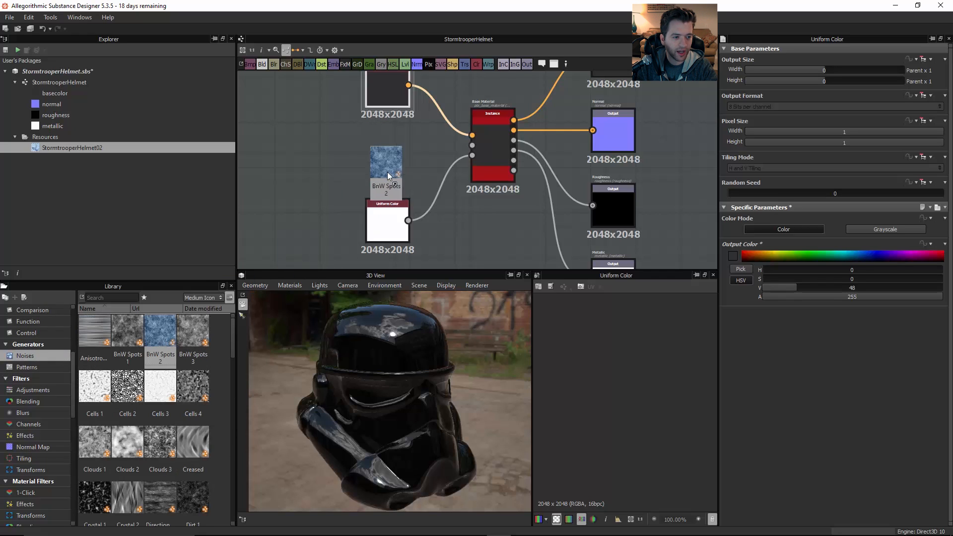
Connect the BnW Spots 2 output to the Base Material's Roughness input.
{"action": "scroll", "coordinate": [166, 379], "scroll_direction": "down", "scroll_amount": 5}
{"action": "scroll", "coordinate": [166, 379], "scroll_direction": "down", "scroll_amount": 3}
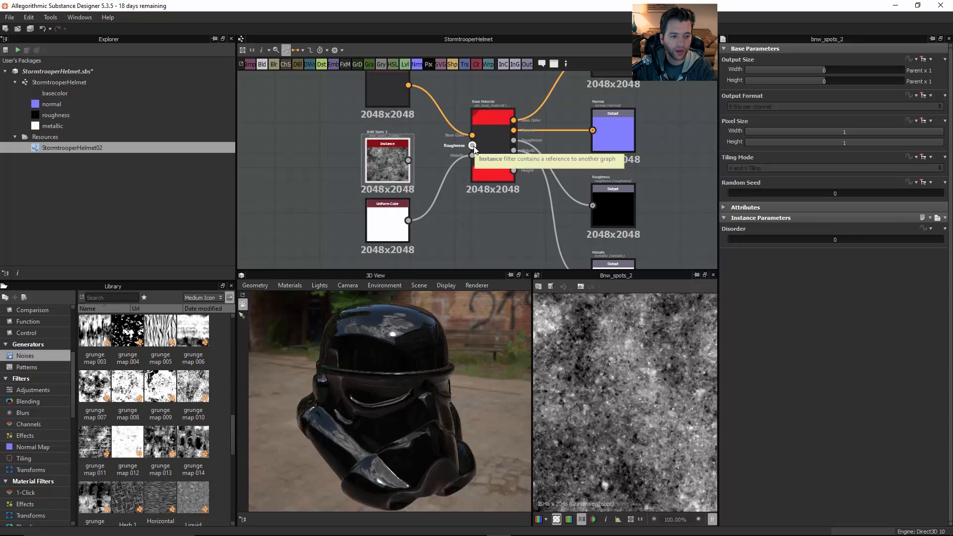
{"action": "scroll", "coordinate": [472, 146], "scroll_direction": "up", "scroll_amount": 1}
{"action": "scroll", "coordinate": [472, 149], "scroll_direction": "up", "scroll_amount": 1}
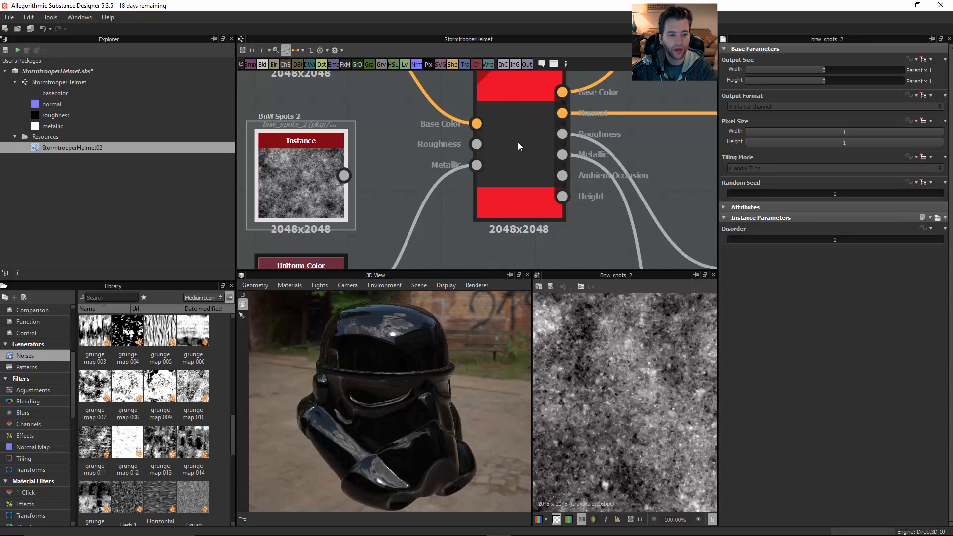
{"action": "middle_click_drag", "start_coordinate": [460, 146], "coordinate": [484, 226]}
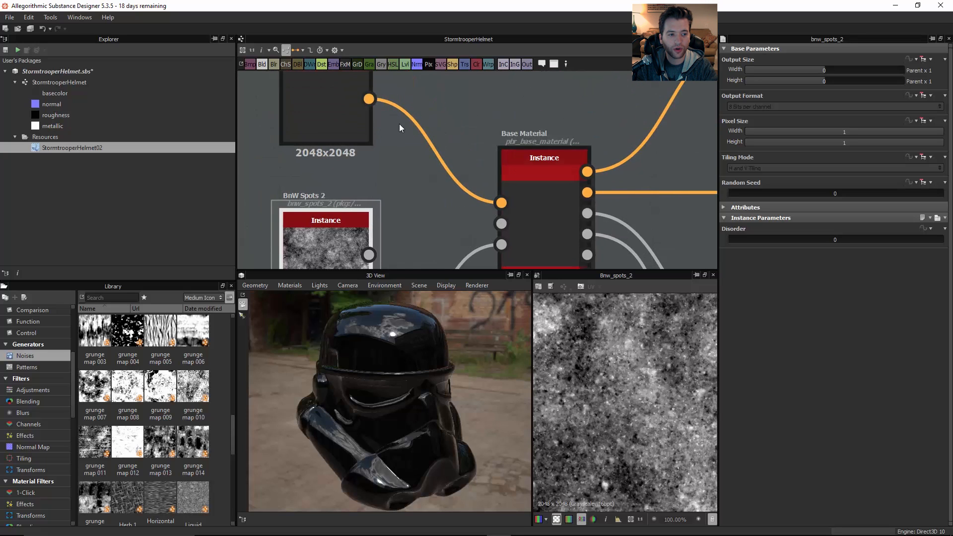
{"action": "middle_click_drag", "start_coordinate": [455, 184], "coordinate": [472, 97]}
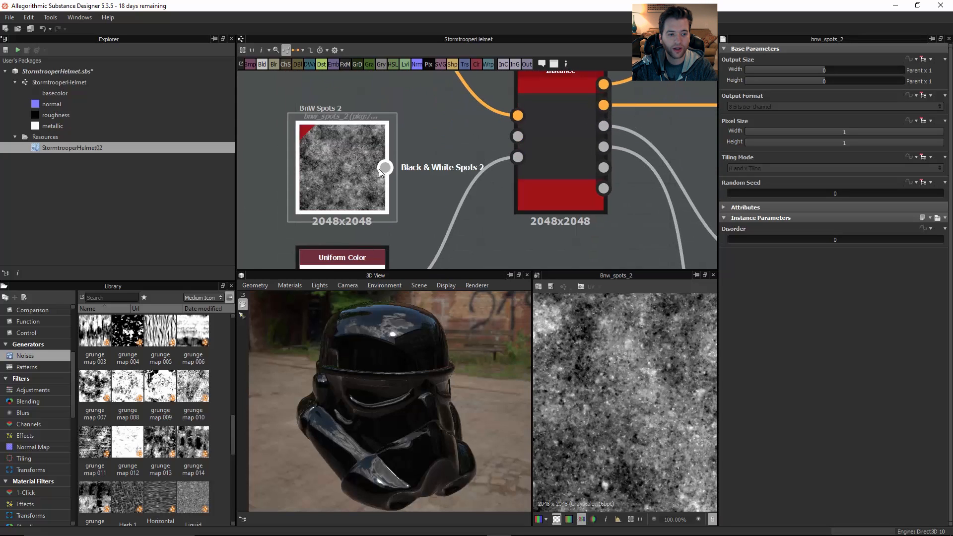
{"action": "left_click_drag", "start_coordinate": [385, 168], "coordinate": [516, 138]}
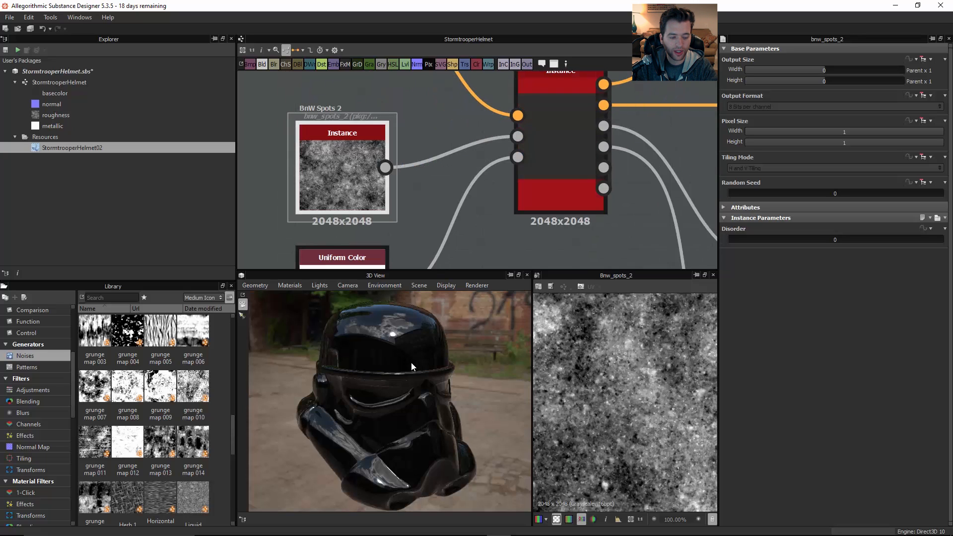
Move the BnW Spots 2 node farther from the Base Material node and insert an Invert Grayscale node between them.
{"action": "left_click_drag", "start_coordinate": [407, 368], "coordinate": [439, 362]}
{"action": "scroll", "coordinate": [439, 362], "scroll_direction": "up", "scroll_amount": 3}
{"action": "middle_click_drag", "start_coordinate": [435, 366], "coordinate": [431, 377]}
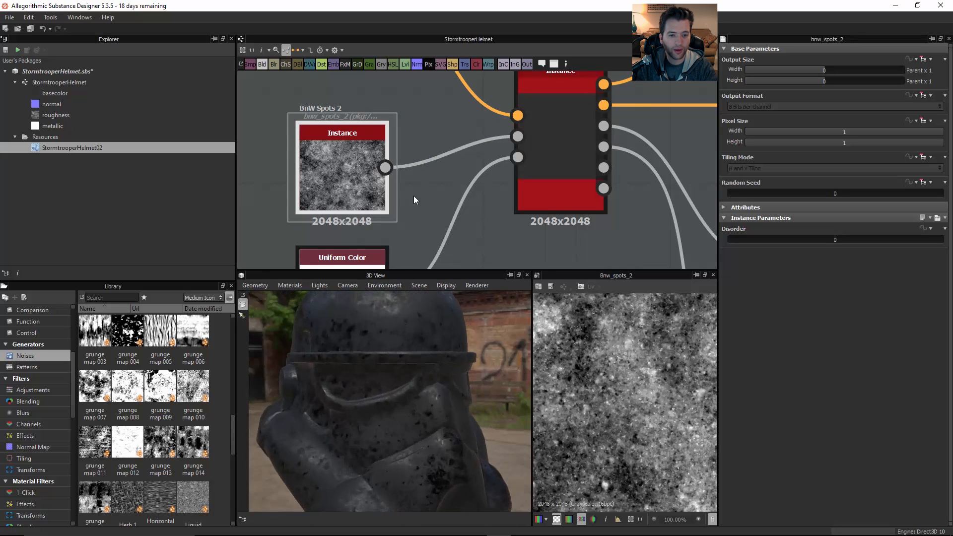
{"action": "scroll", "coordinate": [413, 195], "scroll_direction": "down", "scroll_amount": 3}
{"action": "left_click_drag", "start_coordinate": [389, 183], "coordinate": [329, 180]}
{"action": "middle_click_drag", "start_coordinate": [361, 181], "coordinate": [415, 175]}
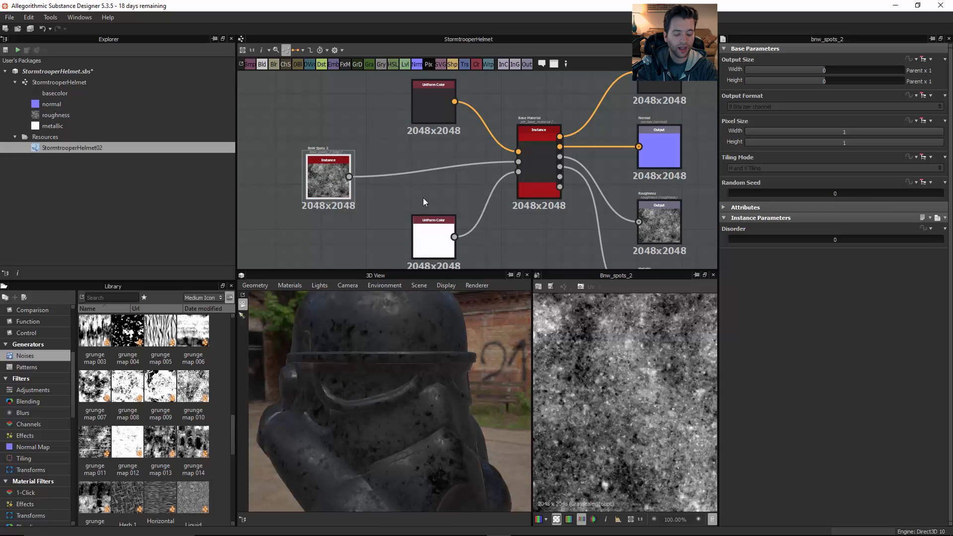
{"action": "key", "text": "space"}
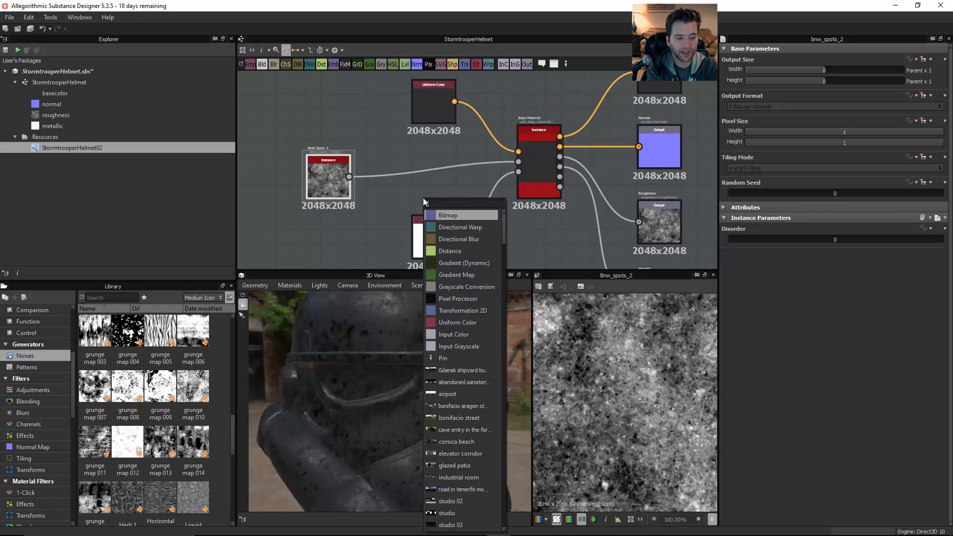
{"action": "type", "text": "inv"}
{"action": "left_click", "coordinate": [447, 227]}
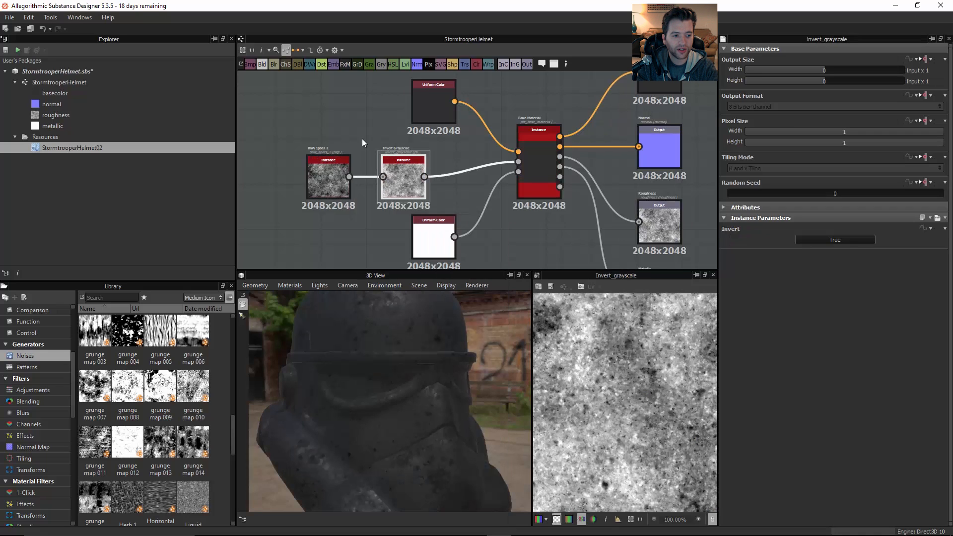
Compare the BnW Spots 2 noise with its inverted version by previewing each node in turn.
{"action": "left_click", "coordinate": [344, 160]}
{"action": "left_click", "coordinate": [397, 174]}
{"action": "left_click", "coordinate": [343, 164]}
{"action": "left_click", "coordinate": [409, 171]}
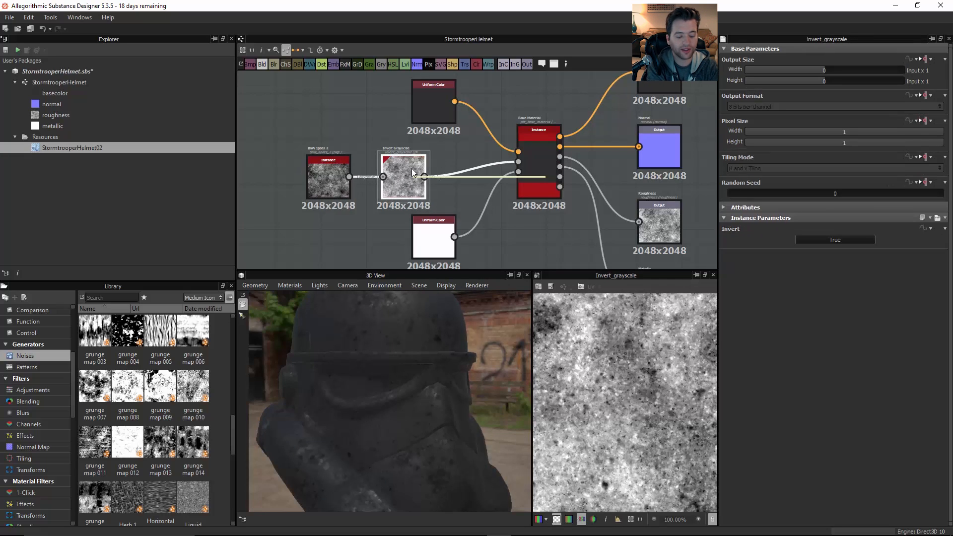
Try a second Invert Grayscale node after the first one, and delete it.
{"action": "key", "text": "space"}
{"action": "type", "text": "inv"}
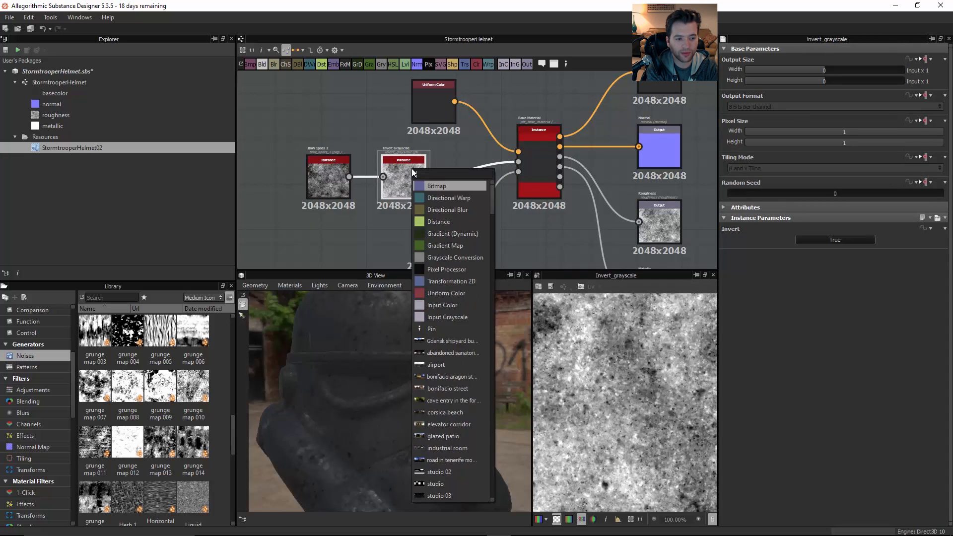
{"action": "left_click", "coordinate": [436, 197]}
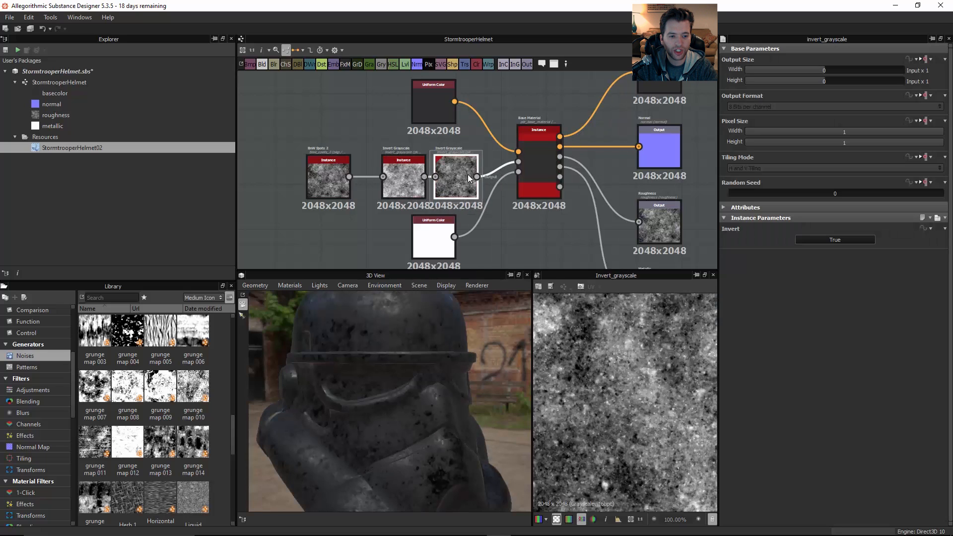
{"action": "left_click_drag", "start_coordinate": [469, 178], "coordinate": [475, 174]}
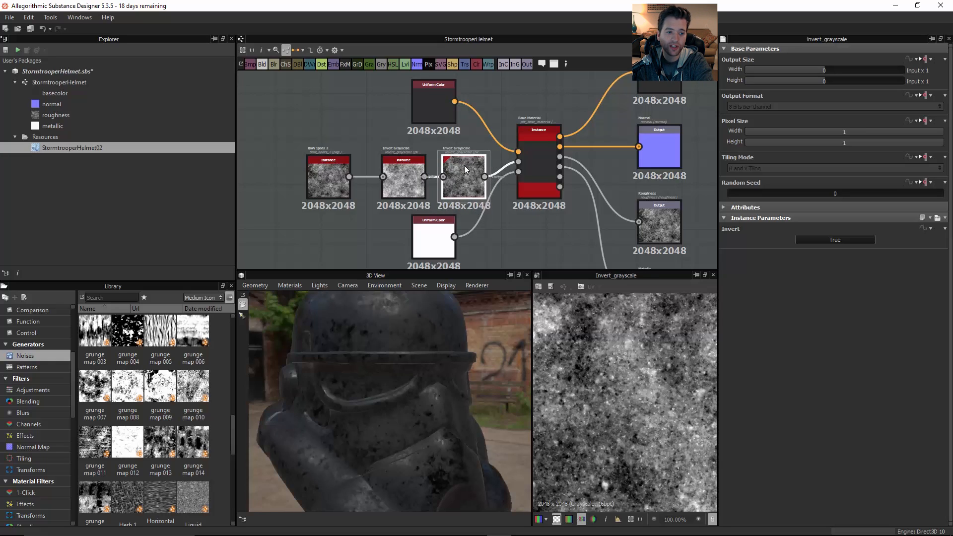
{"action": "key", "text": "Delete"}
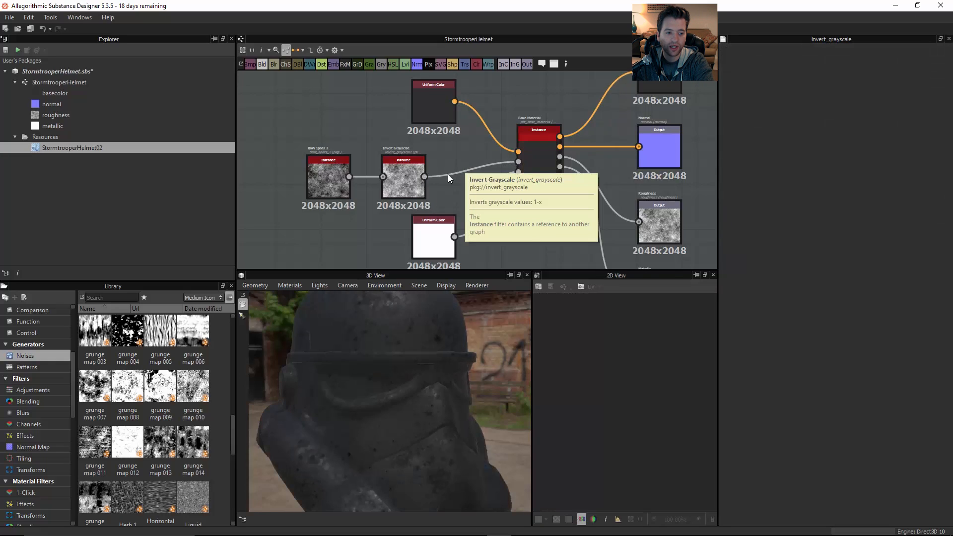
Delete the remaining Invert Grayscale node and undo the deletion.
{"action": "left_click", "coordinate": [400, 172]}
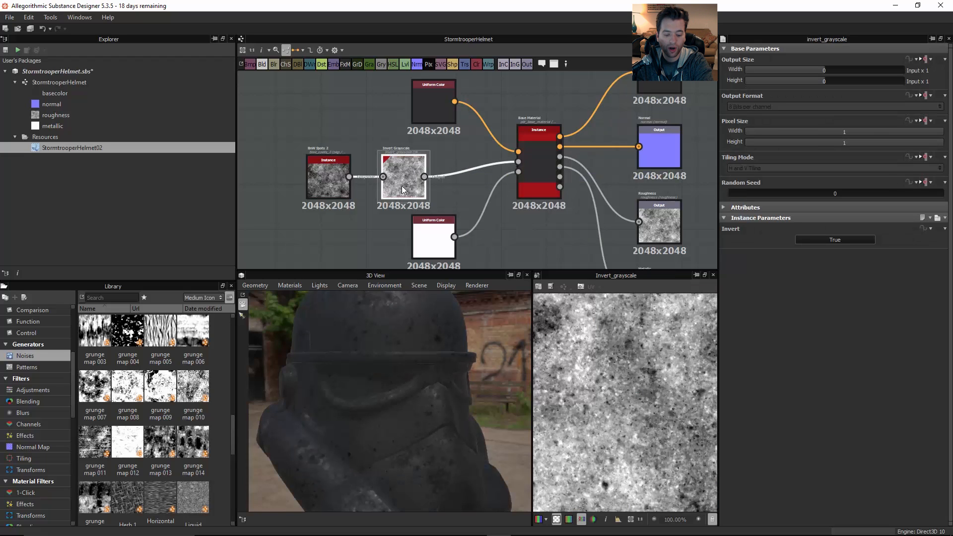
{"action": "key", "text": "Delete"}
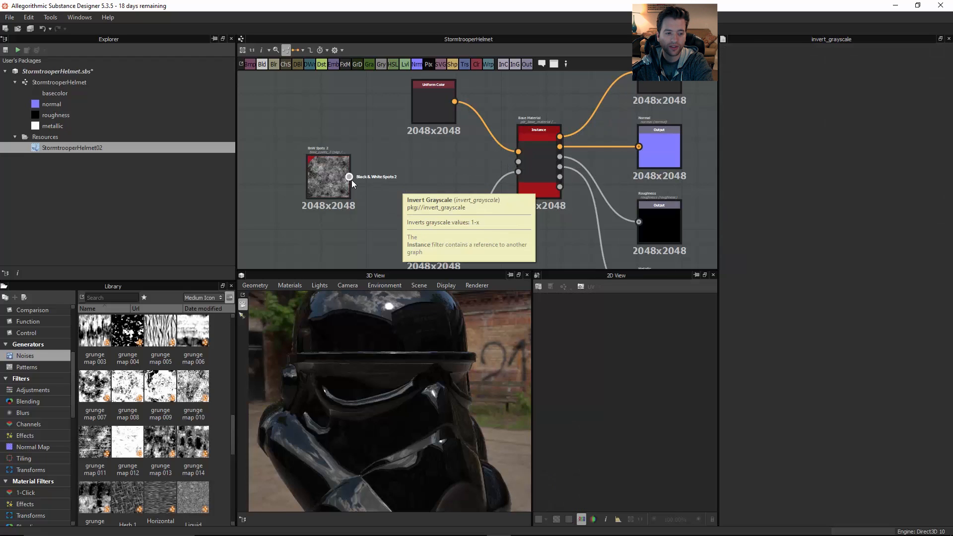
{"action": "key", "text": "ctrl+z"}
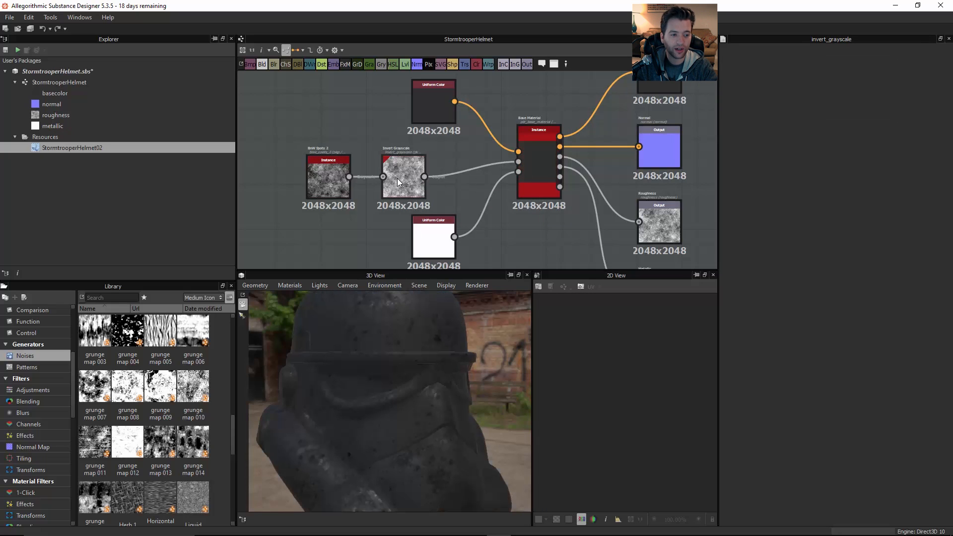
Spread out the two Uniform Color nodes, placing the dark one above and the white one below the noise nodes.
{"action": "left_click_drag", "start_coordinate": [357, 365], "coordinate": [378, 300]}
{"action": "middle_click_drag", "start_coordinate": [400, 185], "coordinate": [486, 190]}
{"action": "scroll", "coordinate": [485, 190], "scroll_direction": "down", "scroll_amount": 1}
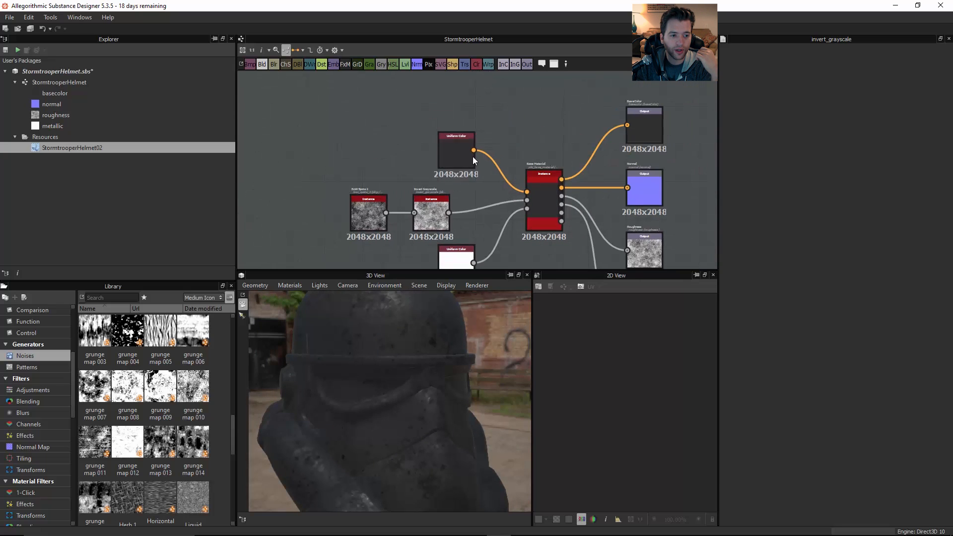
{"action": "left_click_drag", "start_coordinate": [459, 156], "coordinate": [372, 88]}
{"action": "middle_click_drag", "start_coordinate": [436, 128], "coordinate": [471, 86]}
{"action": "left_click_drag", "start_coordinate": [500, 233], "coordinate": [423, 253]}
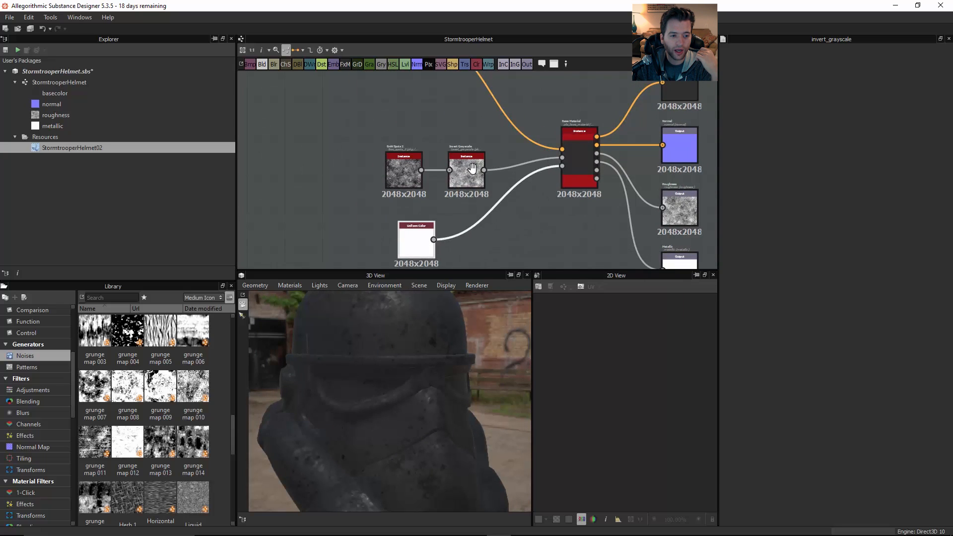
{"action": "middle_click_drag", "start_coordinate": [473, 170], "coordinate": [490, 98]}
{"action": "scroll", "coordinate": [490, 97], "scroll_direction": "down", "scroll_amount": 2}
{"action": "left_click_drag", "start_coordinate": [455, 149], "coordinate": [446, 196]}
{"action": "middle_click_drag", "start_coordinate": [451, 74], "coordinate": [457, 201]}
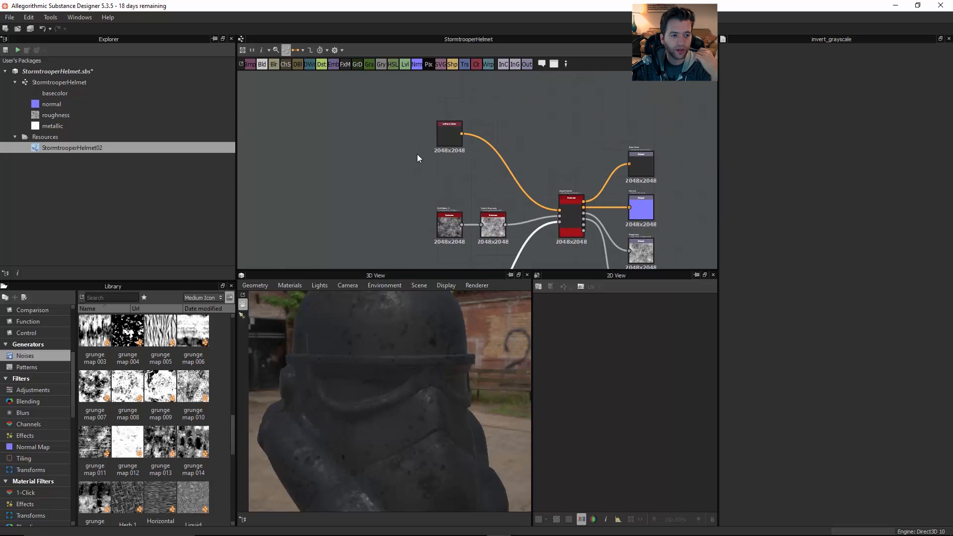
Attach a default comment to the white Uniform Color node.
{"action": "left_click", "coordinate": [543, 64]}
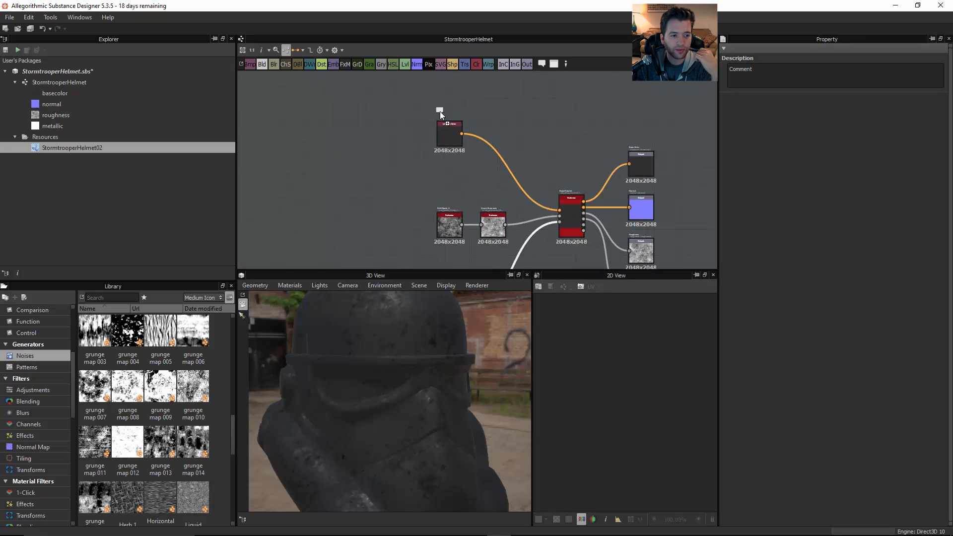
{"action": "middle_click_drag", "start_coordinate": [467, 122], "coordinate": [461, 147]}
{"action": "scroll", "coordinate": [458, 154], "scroll_direction": "down", "scroll_amount": 3}
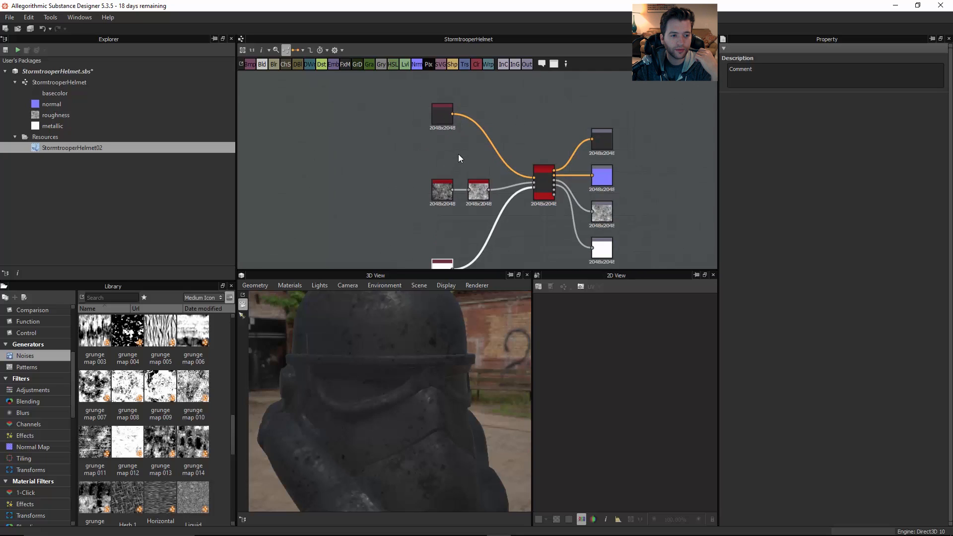
{"action": "scroll", "coordinate": [455, 150], "scroll_direction": "up", "scroll_amount": 4}
{"action": "scroll", "coordinate": [452, 151], "scroll_direction": "down", "scroll_amount": 2}
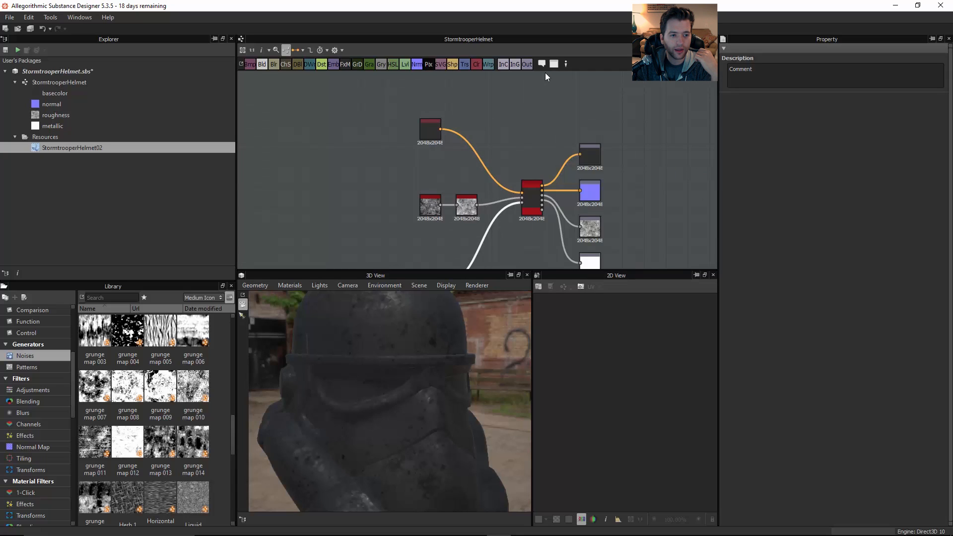
{"action": "scroll", "coordinate": [531, 131], "scroll_direction": "down", "scroll_amount": 4}
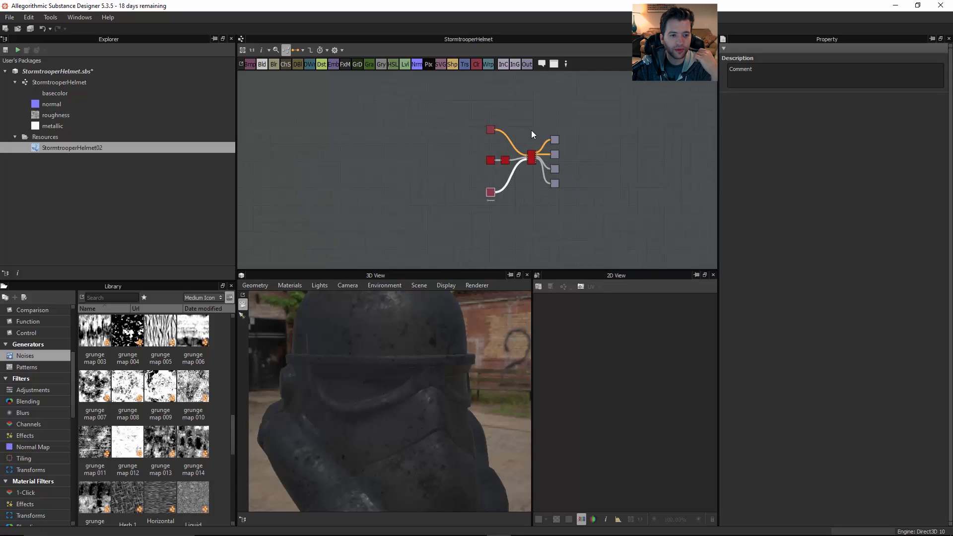
{"action": "scroll", "coordinate": [531, 130], "scroll_direction": "up", "scroll_amount": 4}
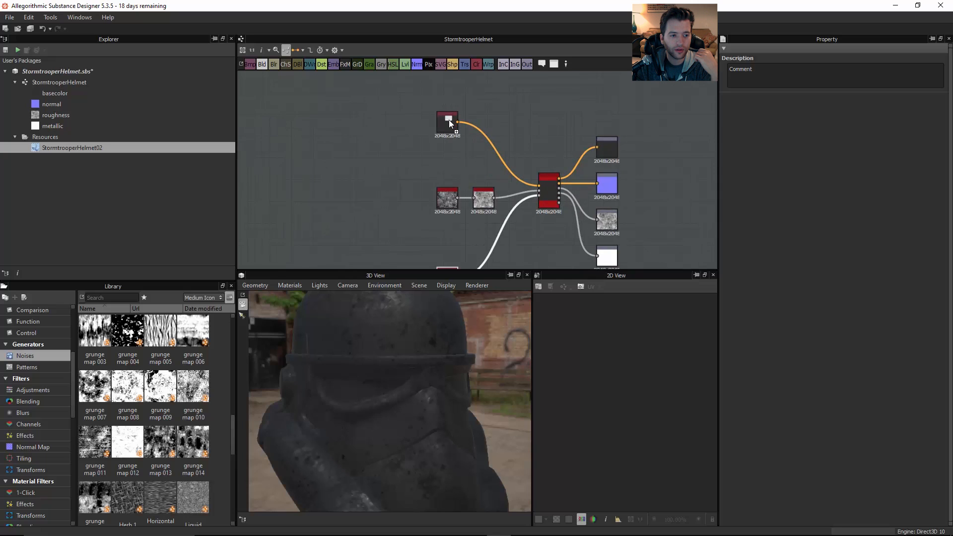
Attach a comment to the dark Uniform Color node and set its text to "This is the base color".
{"action": "left_click", "coordinate": [449, 120]}
{"action": "left_click", "coordinate": [541, 67]}
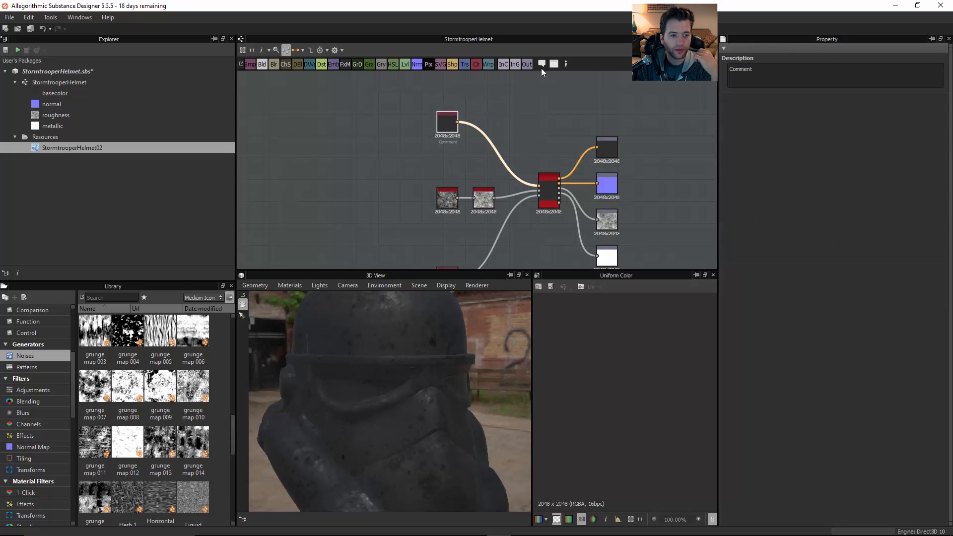
{"action": "scroll", "coordinate": [451, 126], "scroll_direction": "up", "scroll_amount": 3}
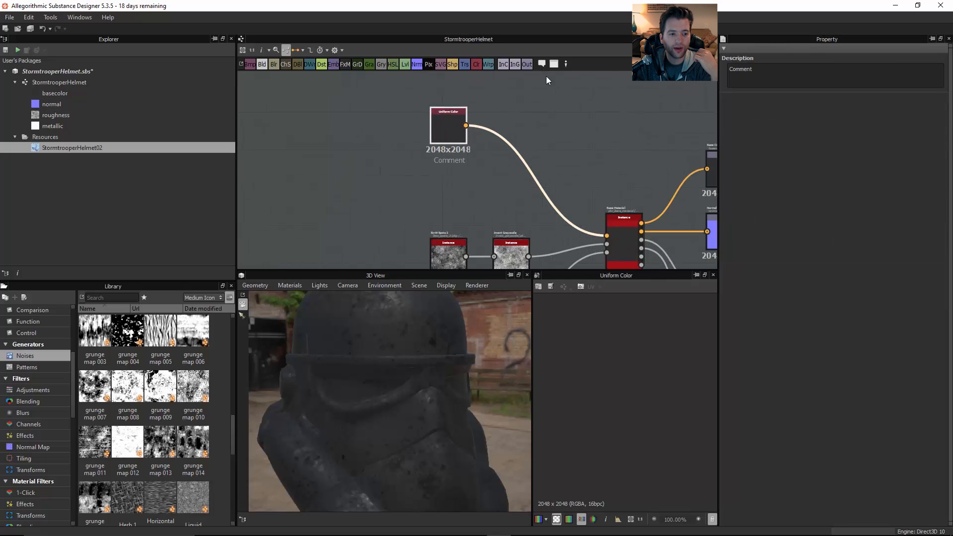
{"action": "scroll", "coordinate": [444, 164], "scroll_direction": "up", "scroll_amount": 2}
{"action": "left_click", "coordinate": [455, 160]}
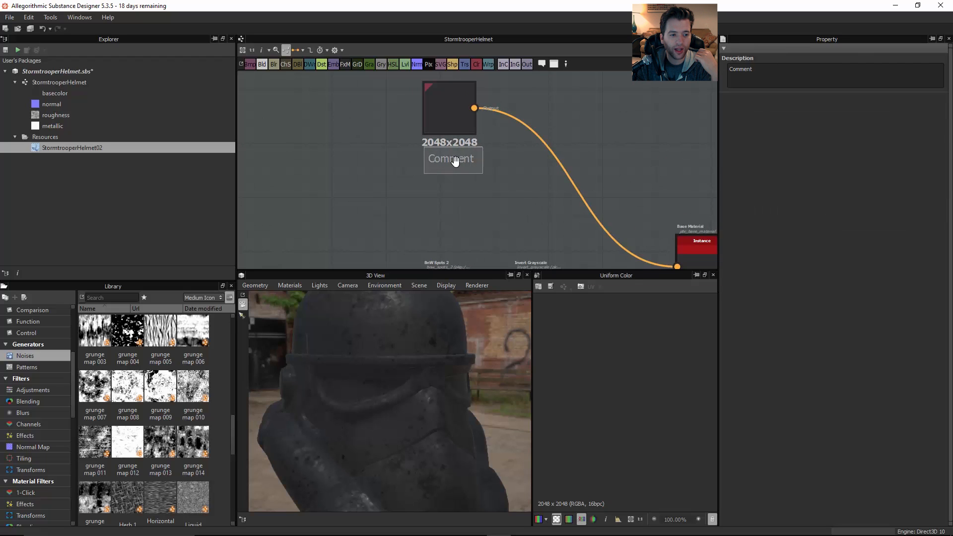
{"action": "double_click", "coordinate": [741, 70]}
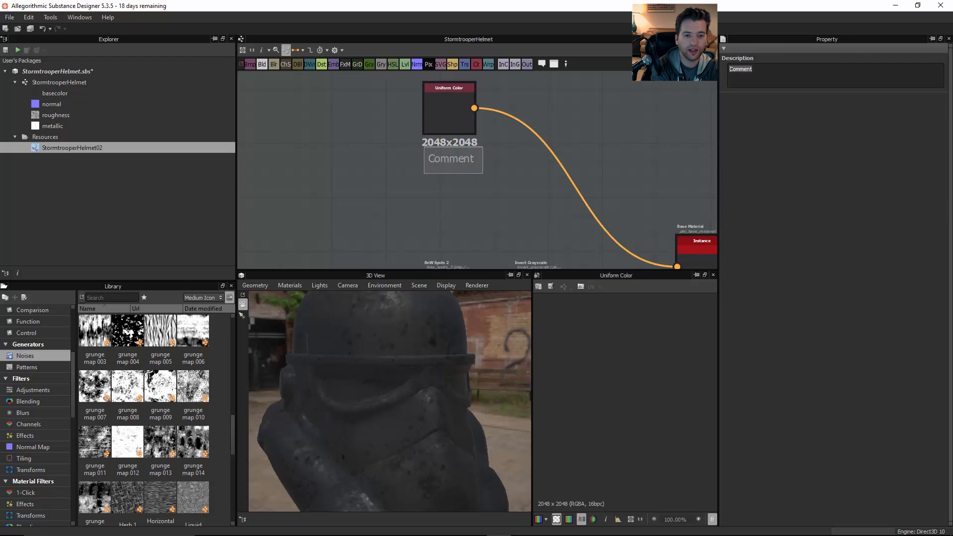
{"action": "type", "text": "This is the base color"}
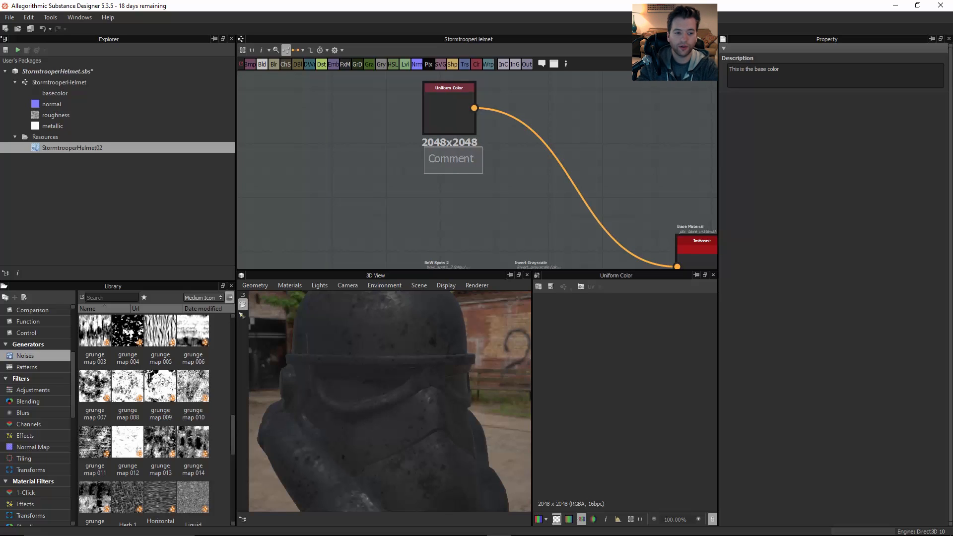
{"action": "left_click", "coordinate": [630, 168]}
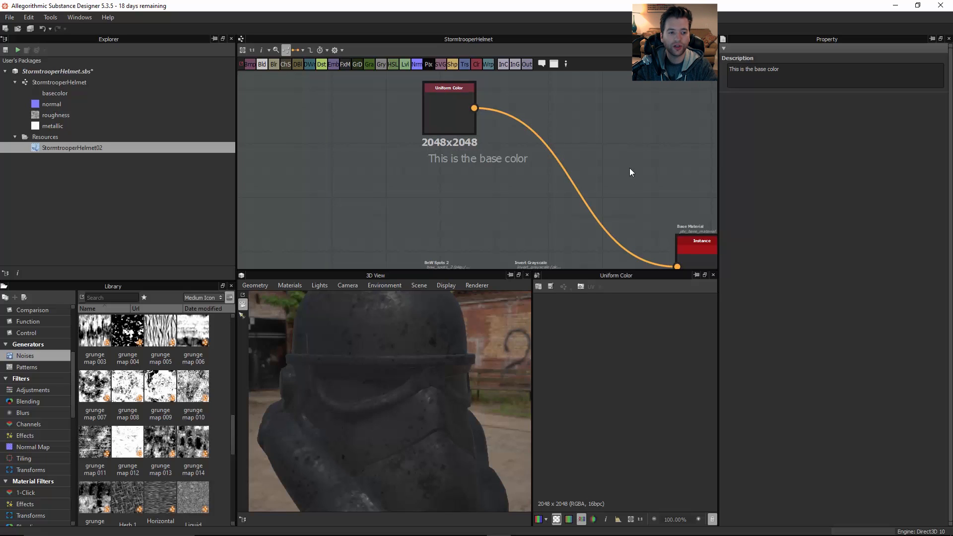
Move the dark Uniform Color node with its comment farther away from the Base Material node.
{"action": "middle_click_drag", "start_coordinate": [441, 155], "coordinate": [440, 167]}
{"action": "scroll", "coordinate": [489, 170], "scroll_direction": "down", "scroll_amount": 2}
{"action": "left_click_drag", "start_coordinate": [457, 146], "coordinate": [376, 160]}
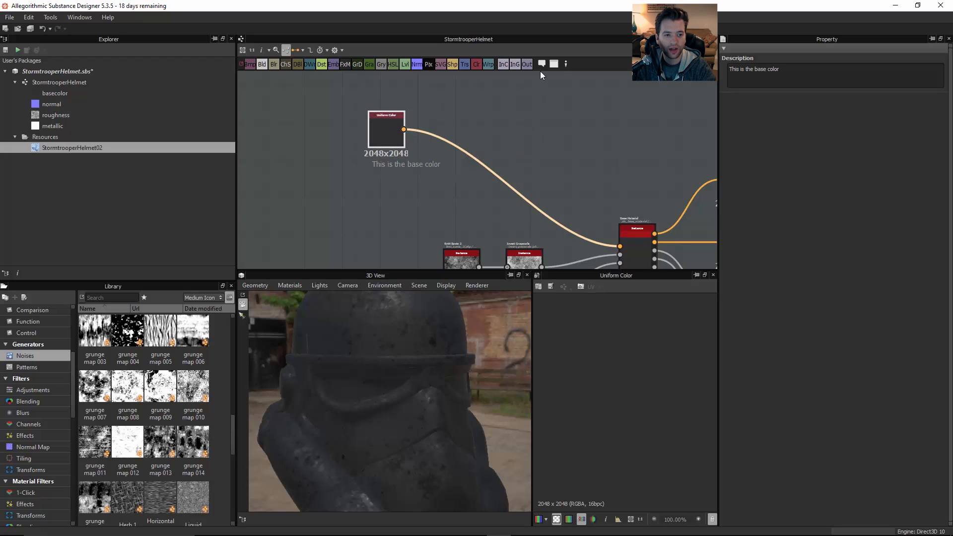
{"action": "left_click", "coordinate": [394, 121]}
{"action": "scroll", "coordinate": [450, 148], "scroll_direction": "down", "scroll_amount": 2}
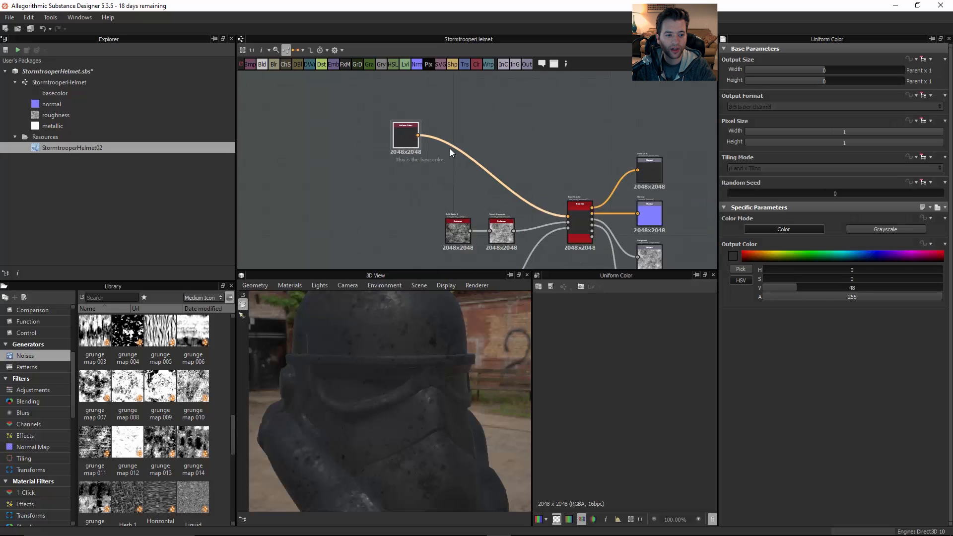
Arrange the noise nodes and both Uniform Color nodes into a compact group ahead of the Base Material node.
{"action": "scroll", "coordinate": [450, 148], "scroll_direction": "down", "scroll_amount": 1}
{"action": "left_click_drag", "start_coordinate": [395, 197], "coordinate": [373, 165]}
{"action": "middle_click_drag", "start_coordinate": [409, 191], "coordinate": [465, 142]}
{"action": "left_click_drag", "start_coordinate": [509, 243], "coordinate": [466, 150]}
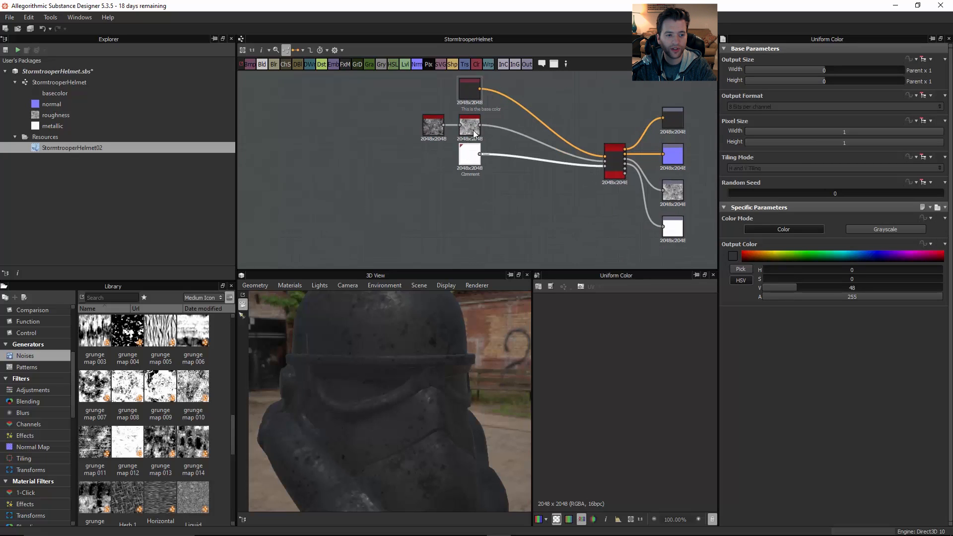
Enclose the grouped input nodes in a frame and move the frame farther from the Base Material node.
{"action": "middle_click_drag", "start_coordinate": [475, 134], "coordinate": [458, 183]}
{"action": "left_click", "coordinate": [461, 223]}
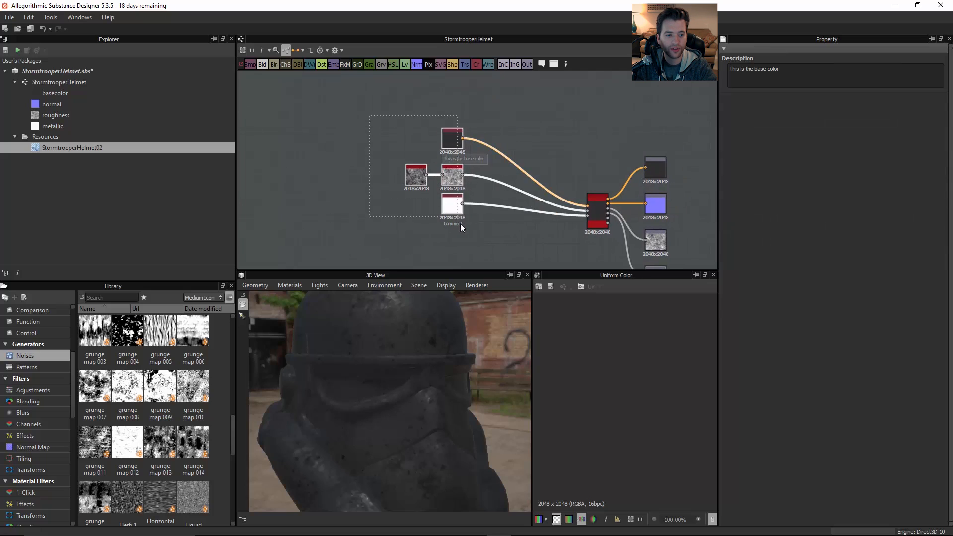
{"action": "left_click", "coordinate": [554, 64]}
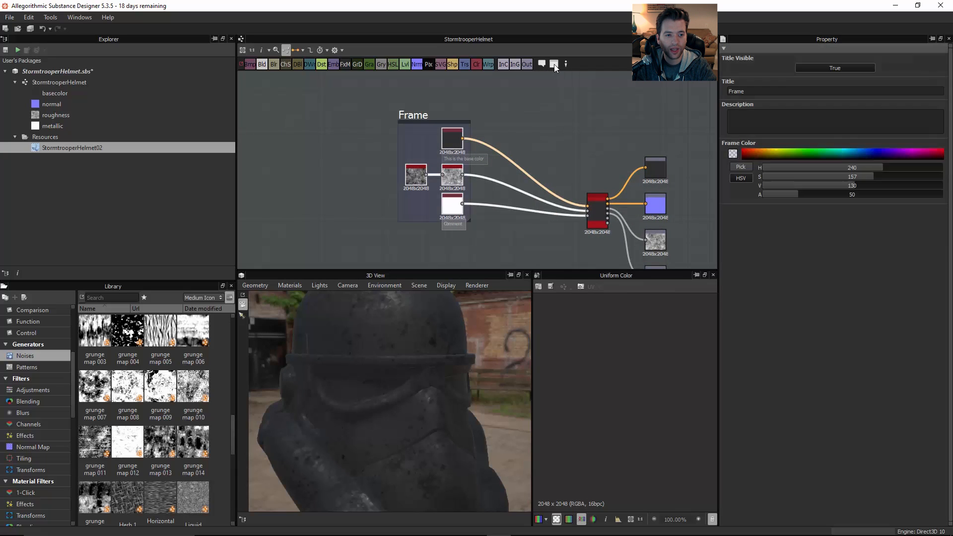
{"action": "left_click_drag", "start_coordinate": [423, 119], "coordinate": [328, 107]}
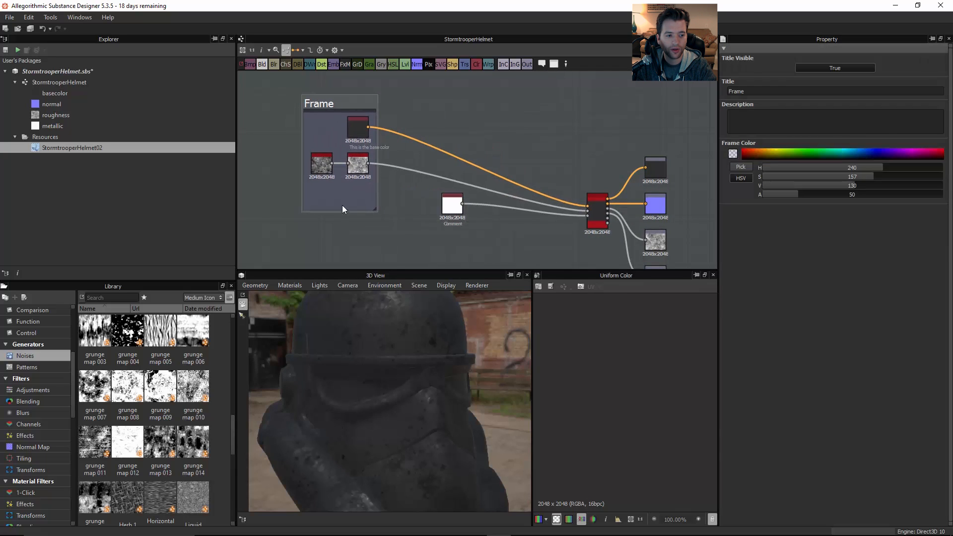
Enlarge the frame and move the white Uniform Color node with its comment inside it.
{"action": "left_click_drag", "start_coordinate": [375, 210], "coordinate": [439, 268]}
{"action": "left_click_drag", "start_coordinate": [453, 217], "coordinate": [332, 222]}
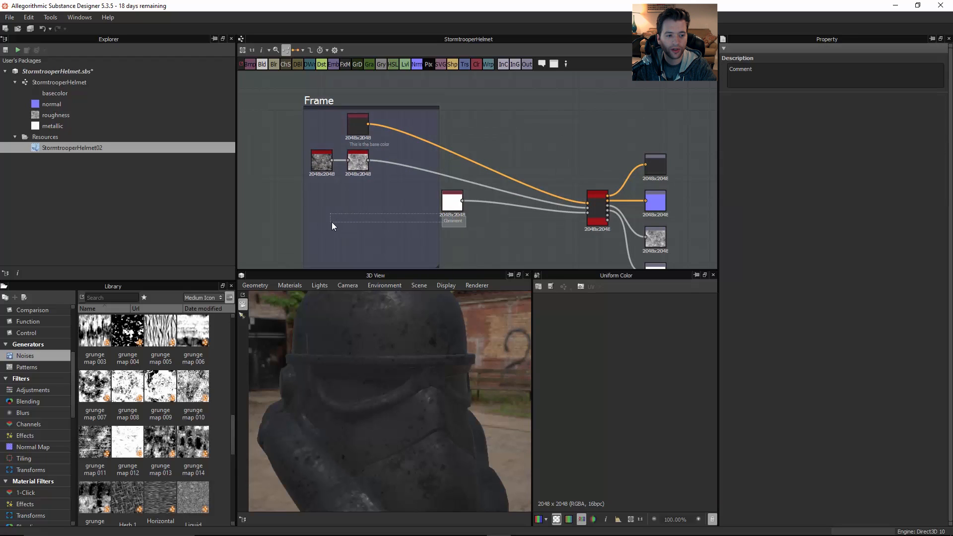
{"action": "left_click_drag", "start_coordinate": [452, 201], "coordinate": [343, 208]}
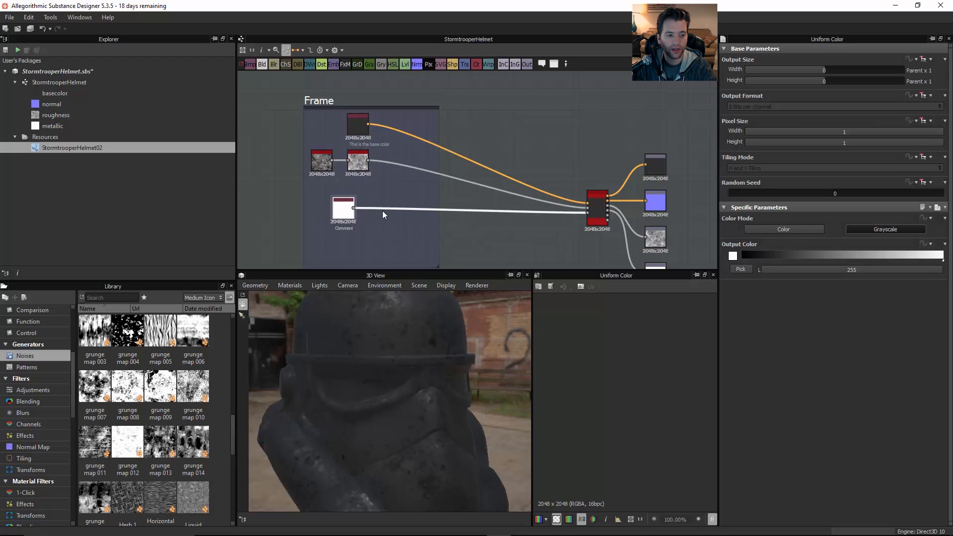
{"action": "left_click", "coordinate": [345, 228]}
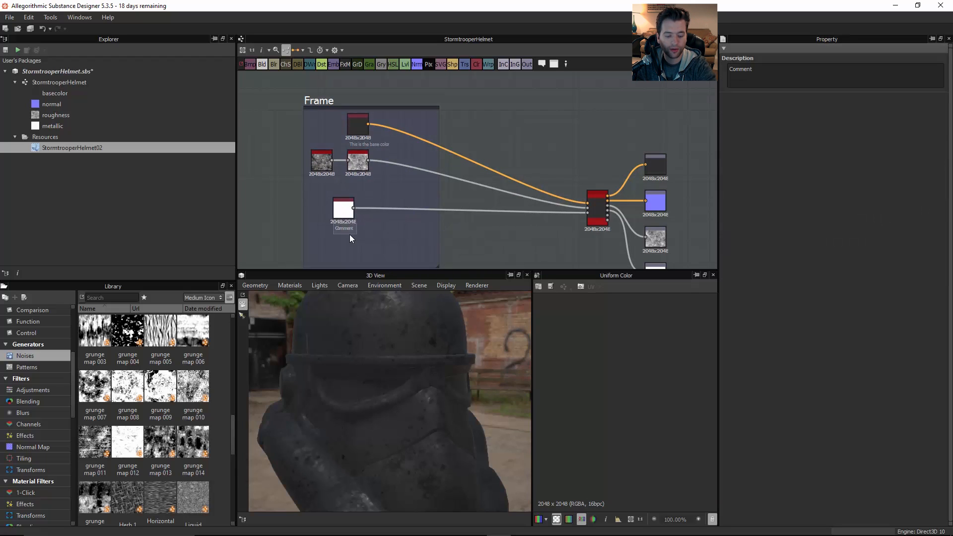
Delete the comment under the white Uniform Color node and align that node just below the noise nodes inside the frame.
{"action": "left_click", "coordinate": [349, 235]}
{"action": "left_click", "coordinate": [342, 230]}
{"action": "left_click", "coordinate": [342, 230]}
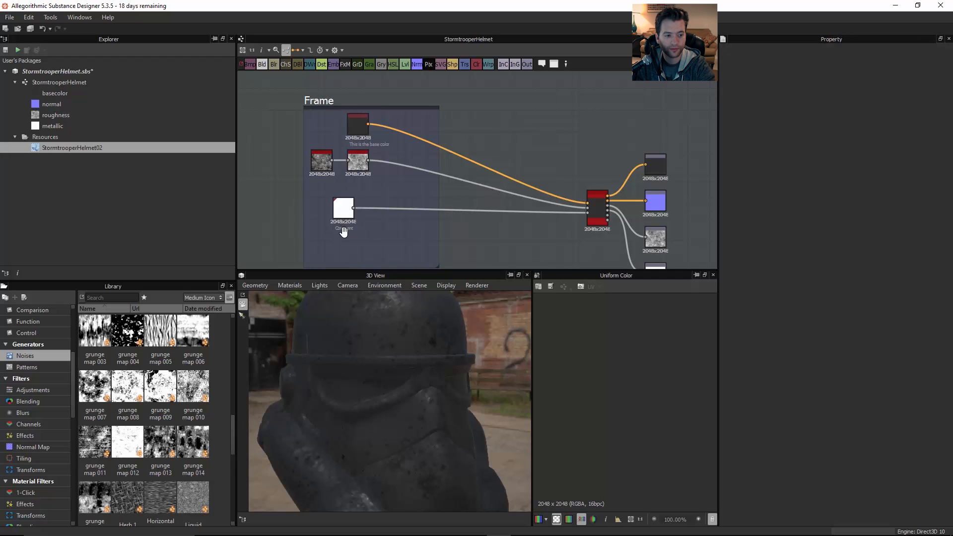
{"action": "left_click", "coordinate": [343, 230]}
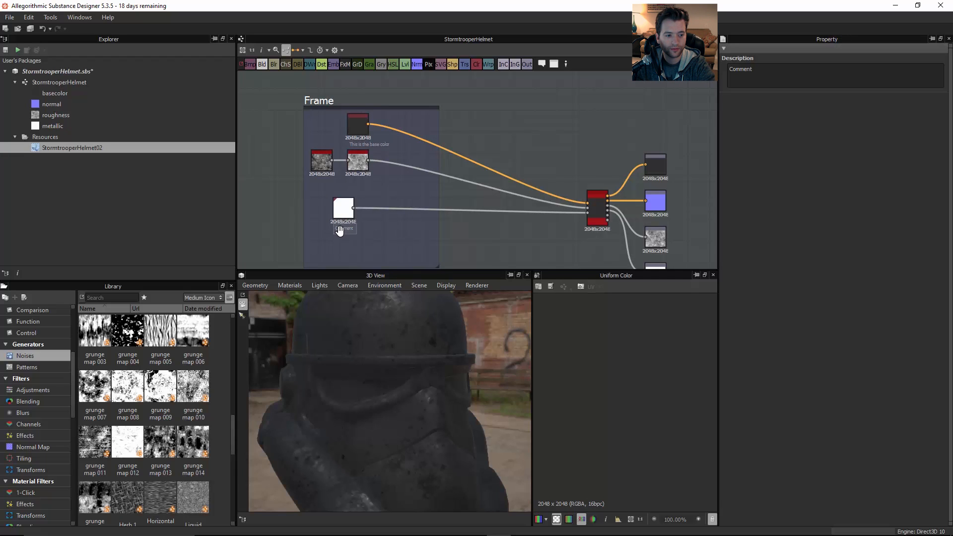
{"action": "left_click_drag", "start_coordinate": [345, 231], "coordinate": [360, 202]}
{"action": "key", "text": "Delete"}
Title the frame around the input nodes "First nodes".
{"action": "middle_click_drag", "start_coordinate": [424, 168], "coordinate": [436, 197]}
{"action": "mouse_move", "coordinate": [351, 100]}
{"action": "left_mouse_down"}
{"action": "mouse_move", "coordinate": [328, 110]}
{"action": "mouse_move", "coordinate": [330, 84]}
{"action": "mouse_move", "coordinate": [323, 94]}
{"action": "mouse_move", "coordinate": [357, 104]}
{"action": "left_mouse_up"}
{"action": "double_click", "coordinate": [758, 89]}
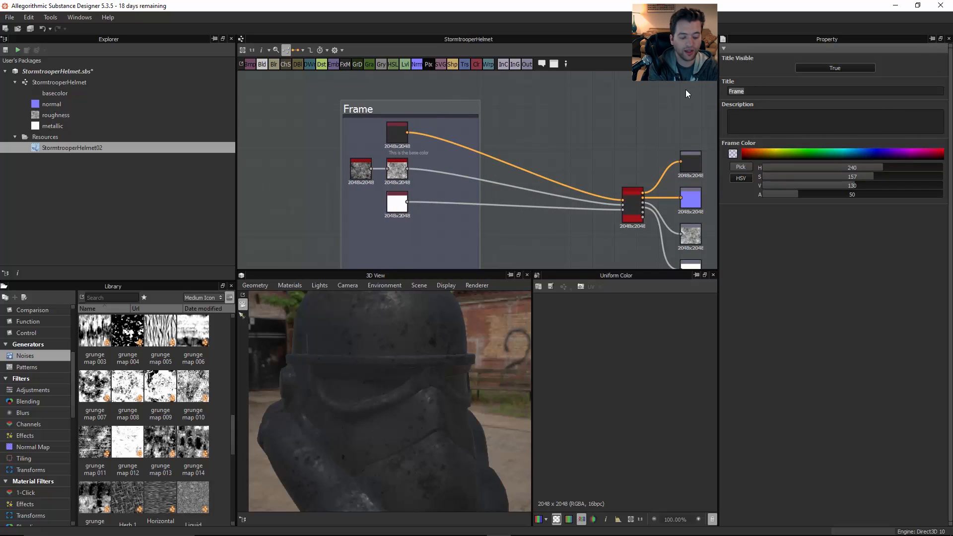
{"action": "type", "text": "First nodes"}
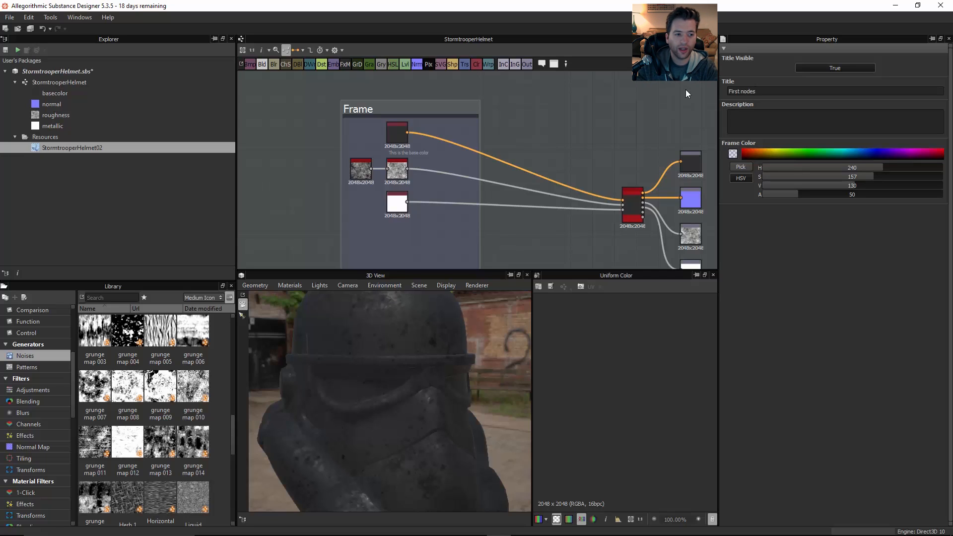
{"action": "left_click", "coordinate": [604, 122]}
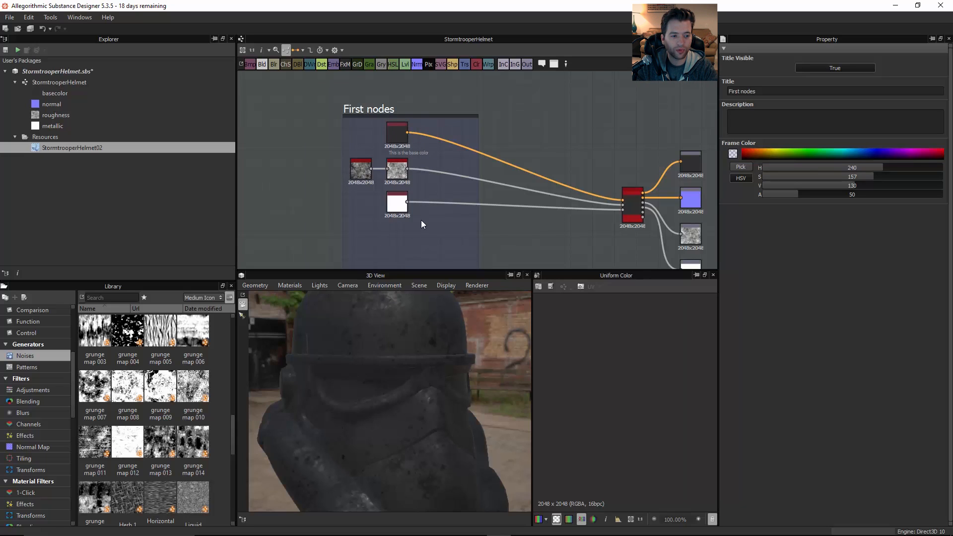
Move the noise nodes and white Uniform Color node out of the frame toward Base Material, and shrink the frame around the dark Uniform Color node.
{"action": "left_click_drag", "start_coordinate": [421, 220], "coordinate": [538, 230]}
{"action": "middle_click_drag", "start_coordinate": [509, 203], "coordinate": [501, 173]}
{"action": "left_click", "coordinate": [471, 245]}
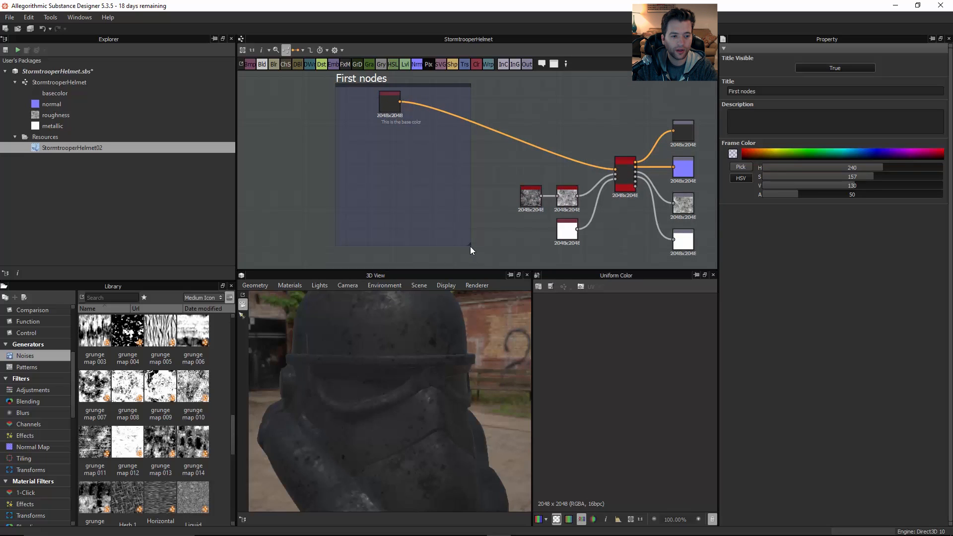
{"action": "left_click_drag", "start_coordinate": [468, 244], "coordinate": [432, 148]}
Retitle the frame around the dark Uniform Color node as "Base Color".
{"action": "left_click", "coordinate": [369, 85]}
{"action": "left_click_drag", "start_coordinate": [757, 91], "coordinate": [726, 92]}
{"action": "type", "text": "Ba"}
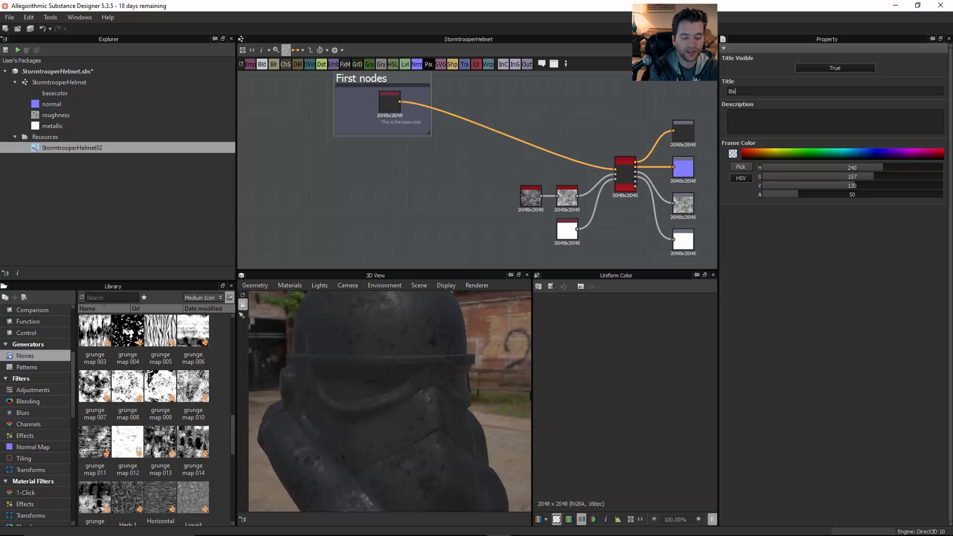
{"action": "type", "text": "se Color"}
{"action": "key", "text": "Return"}
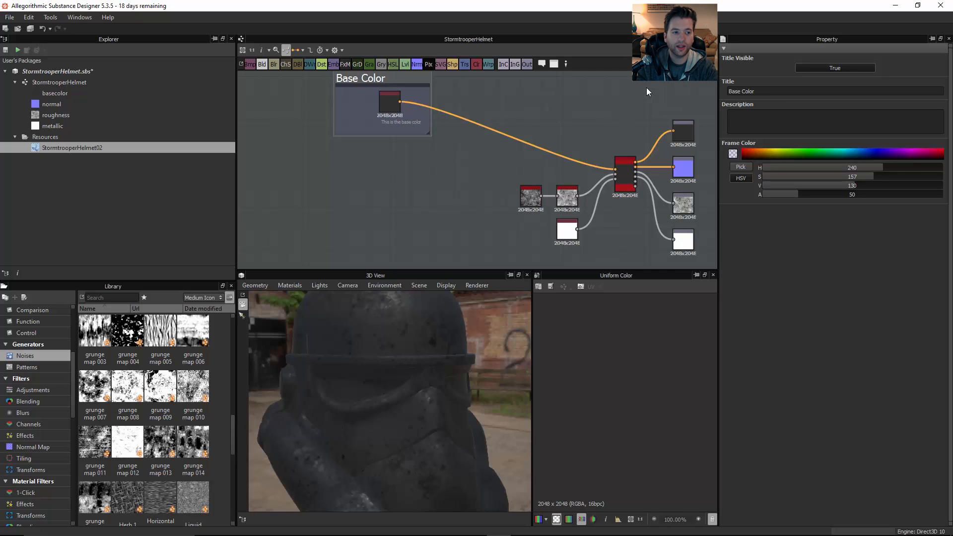
Move the two noise nodes below the Base Color frame, enclose them in a new frame and title it "Roughness".
{"action": "left_click", "coordinate": [478, 150]}
{"action": "left_click_drag", "start_coordinate": [568, 198], "coordinate": [408, 198]}
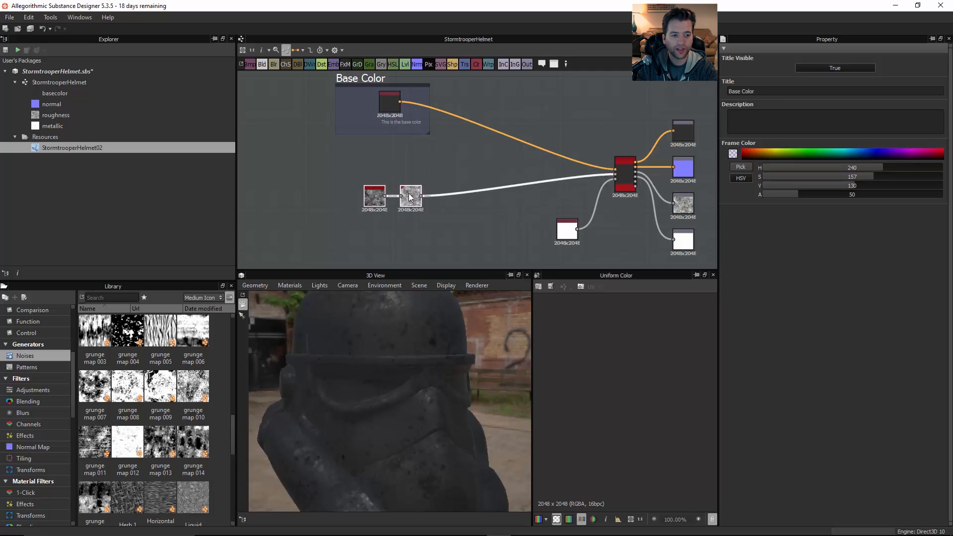
{"action": "left_click", "coordinate": [554, 63]}
{"action": "left_click", "coordinate": [372, 165]}
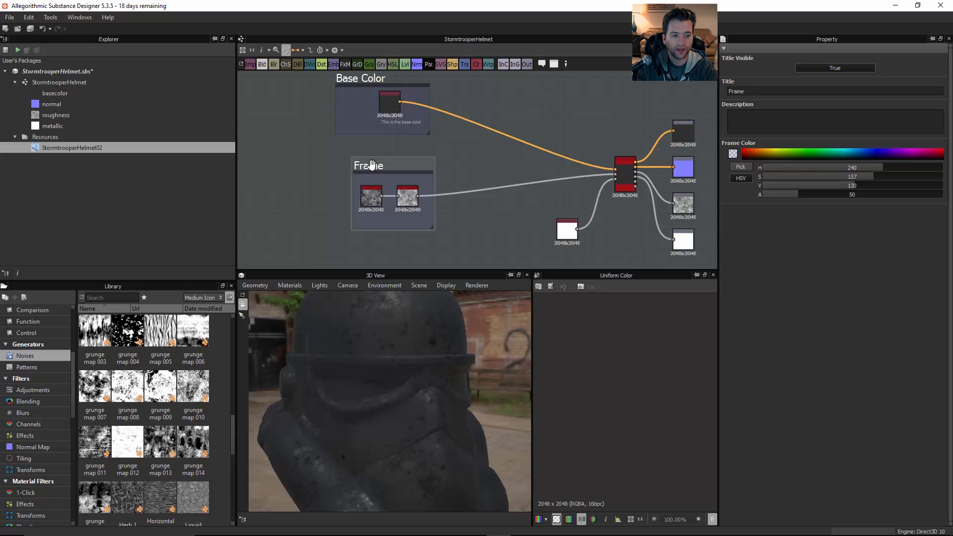
{"action": "left_click_drag", "start_coordinate": [750, 91], "coordinate": [678, 80]}
{"action": "type", "text": "Roug"}
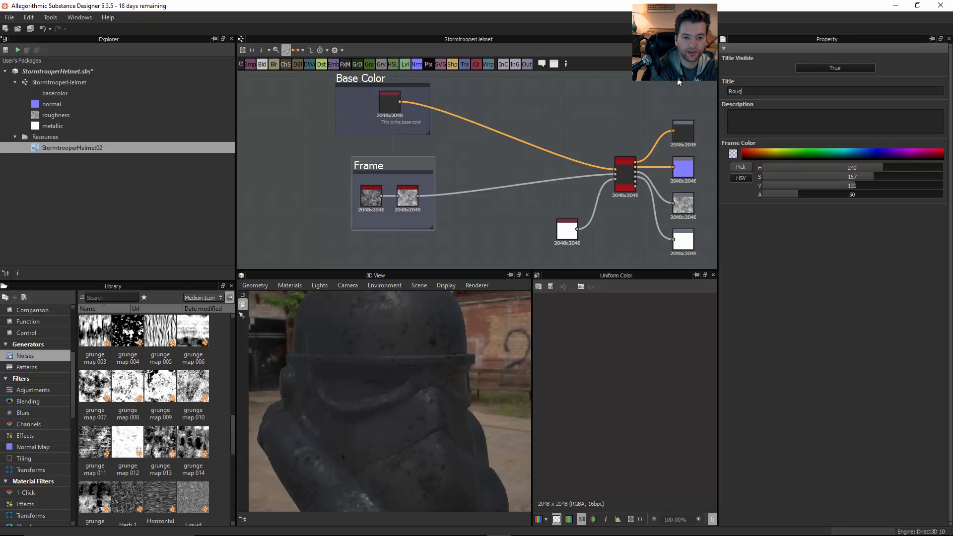
{"action": "type", "text": "hness"}
{"action": "key", "text": "Return"}
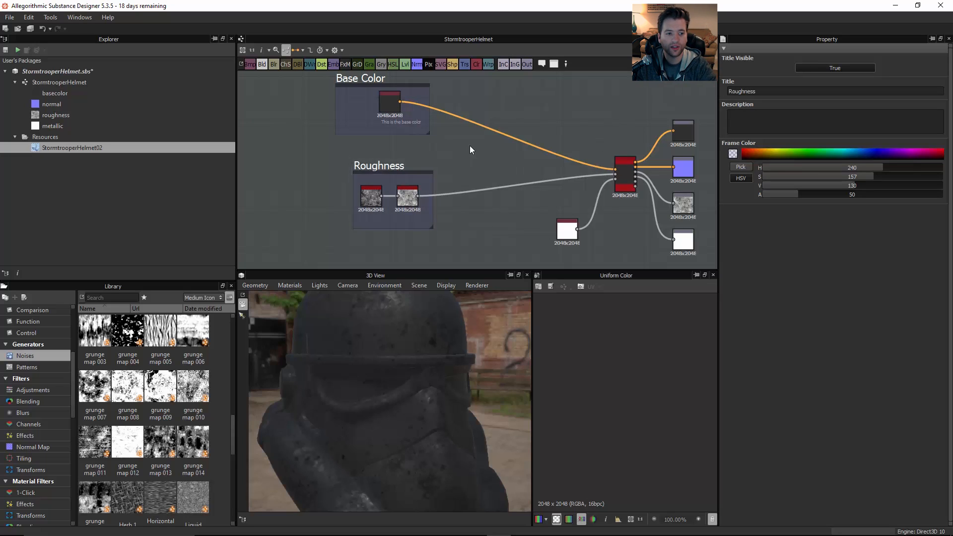
Delete the Base Color and Roughness frames while keeping the nodes they contain.
{"action": "middle_click_drag", "start_coordinate": [460, 154], "coordinate": [497, 174]}
{"action": "scroll", "coordinate": [399, 170], "scroll_direction": "down", "scroll_amount": 2}
{"action": "left_click_drag", "start_coordinate": [416, 359], "coordinate": [467, 389]}
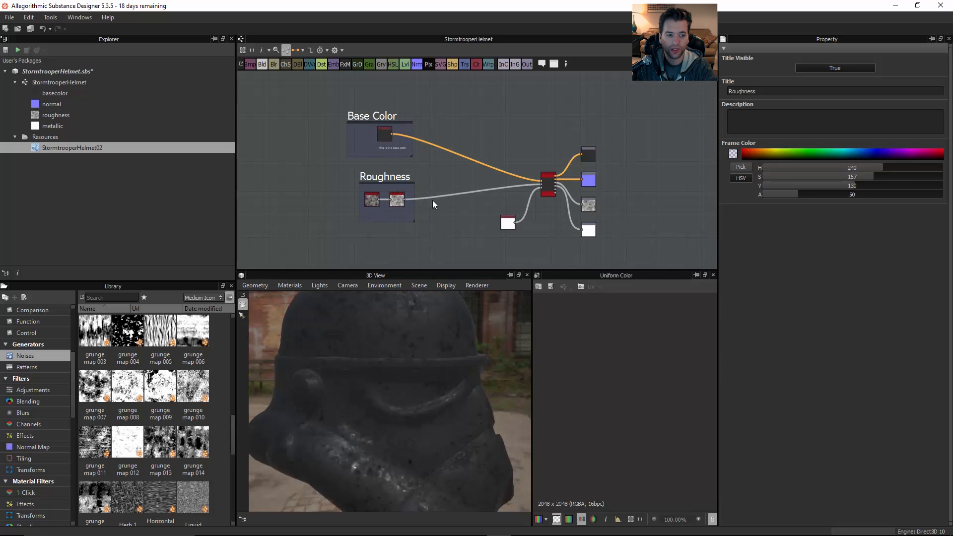
{"action": "middle_click_drag", "start_coordinate": [385, 195], "coordinate": [419, 196]}
{"action": "scroll", "coordinate": [387, 188], "scroll_direction": "up", "scroll_amount": 2}
{"action": "left_click", "coordinate": [399, 94]}
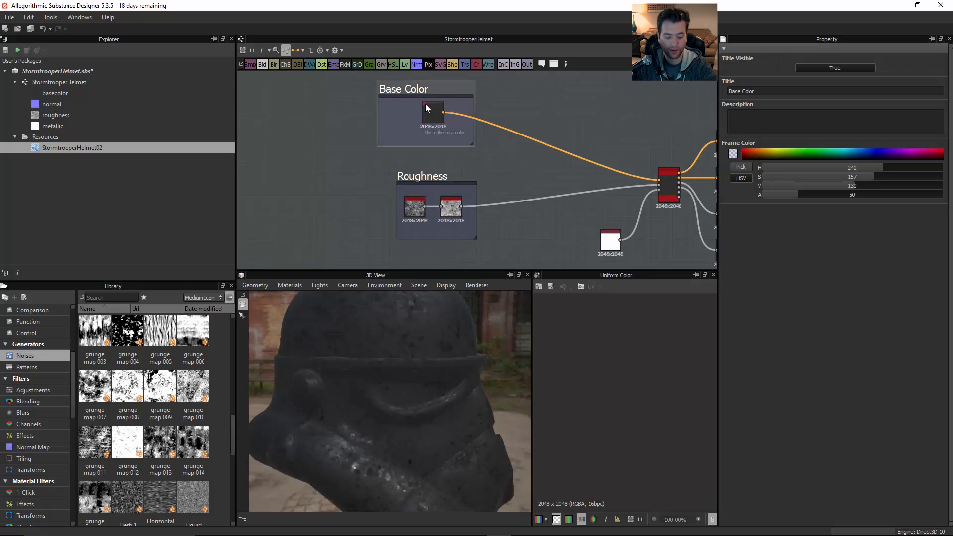
{"action": "key", "text": "Delete"}
{"action": "left_click", "coordinate": [418, 183]}
{"action": "key", "text": "Delete"}
Move the dark Uniform Color node with its comment up and closer to the Base Material node.
{"action": "middle_click_drag", "start_coordinate": [539, 173], "coordinate": [477, 184]}
{"action": "left_click_drag", "start_coordinate": [376, 130], "coordinate": [453, 94]}
{"action": "middle_click_drag", "start_coordinate": [486, 203], "coordinate": [483, 230]}
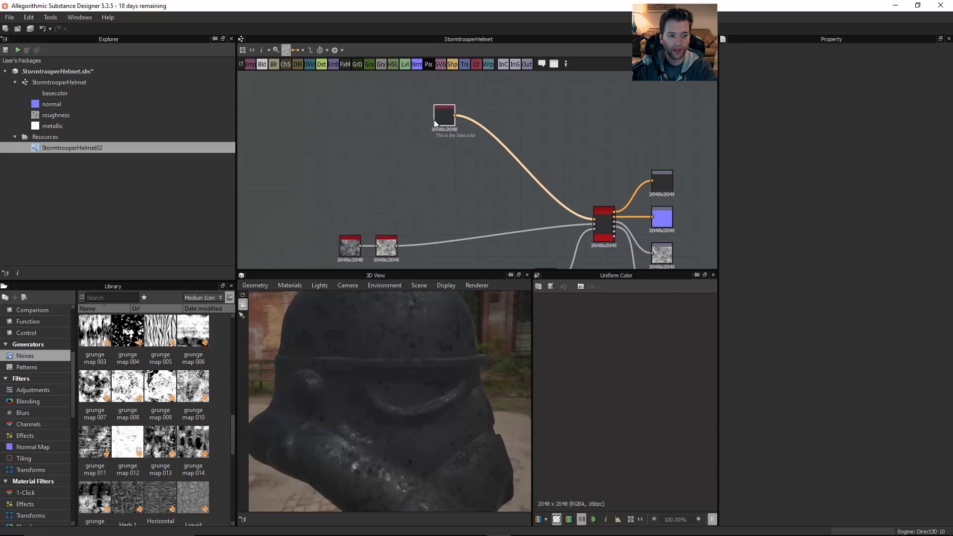
{"action": "left_click_drag", "start_coordinate": [447, 130], "coordinate": [440, 137]}
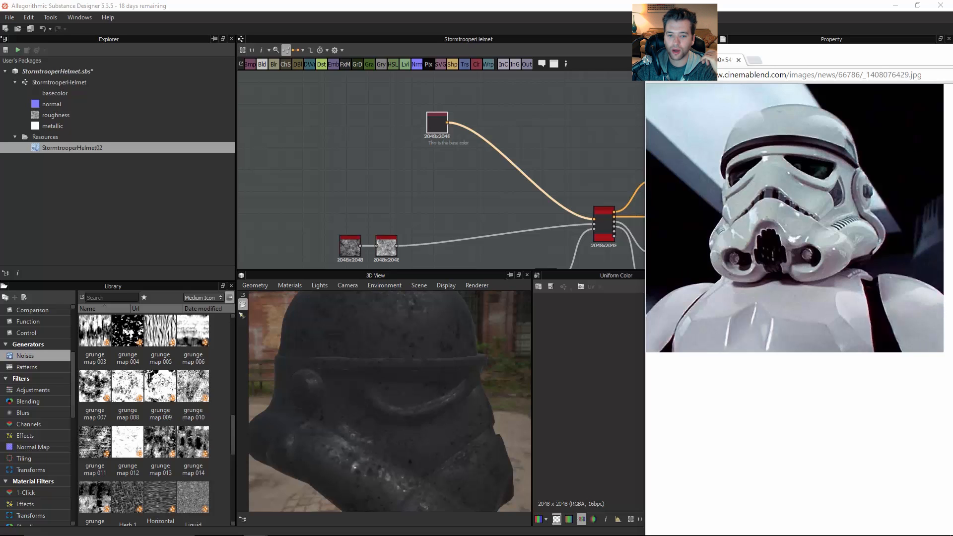
Consult the stormtrooper reference image and set the dark Uniform Color node's output color to H 190, S 32, V 179.
{"action": "mouse_move", "coordinate": [697, 59]}
{"action": "left_mouse_down"}
{"action": "mouse_move", "coordinate": [793, 61]}
{"action": "mouse_move", "coordinate": [670, 65]}
{"action": "mouse_move", "coordinate": [692, 65]}
{"action": "left_mouse_up"}
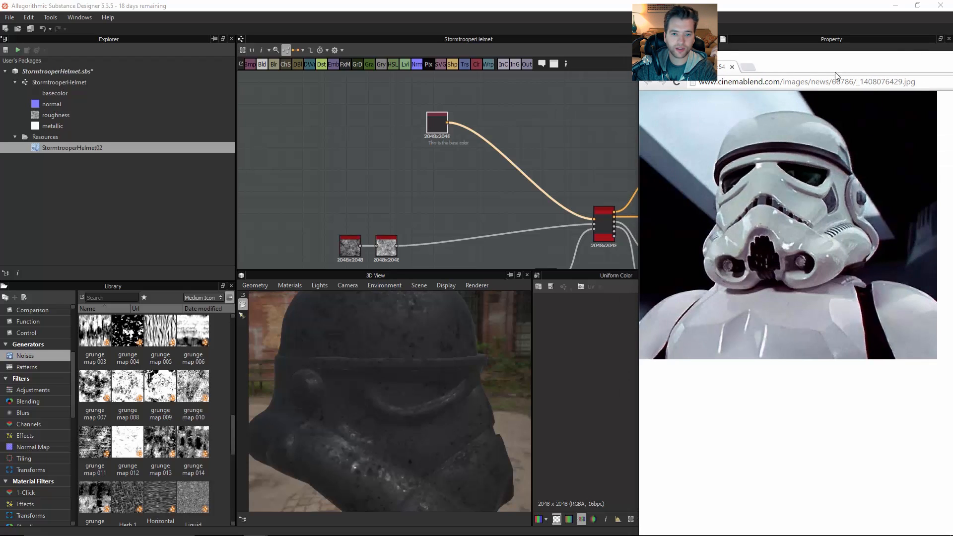
{"action": "left_click_drag", "start_coordinate": [823, 71], "coordinate": [952, 54]}
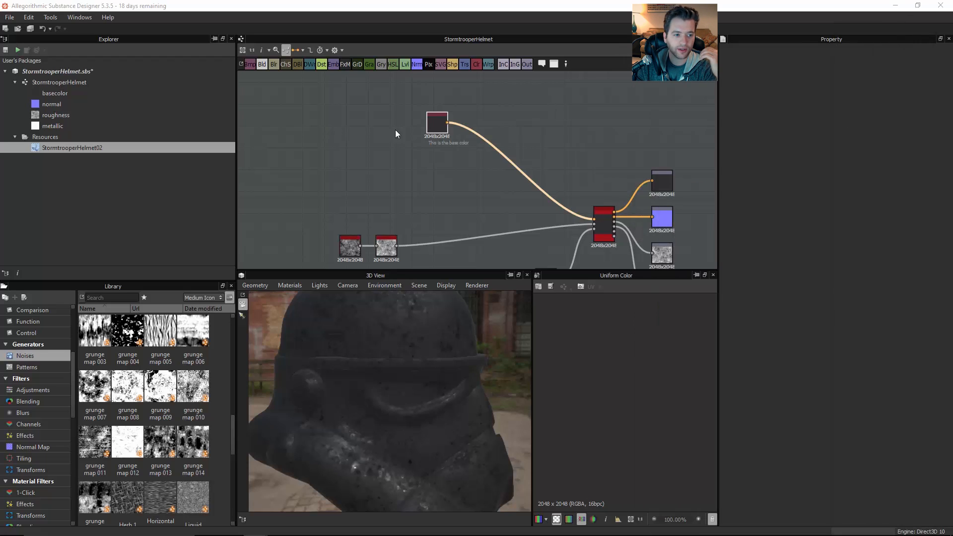
{"action": "left_click", "coordinate": [438, 122]}
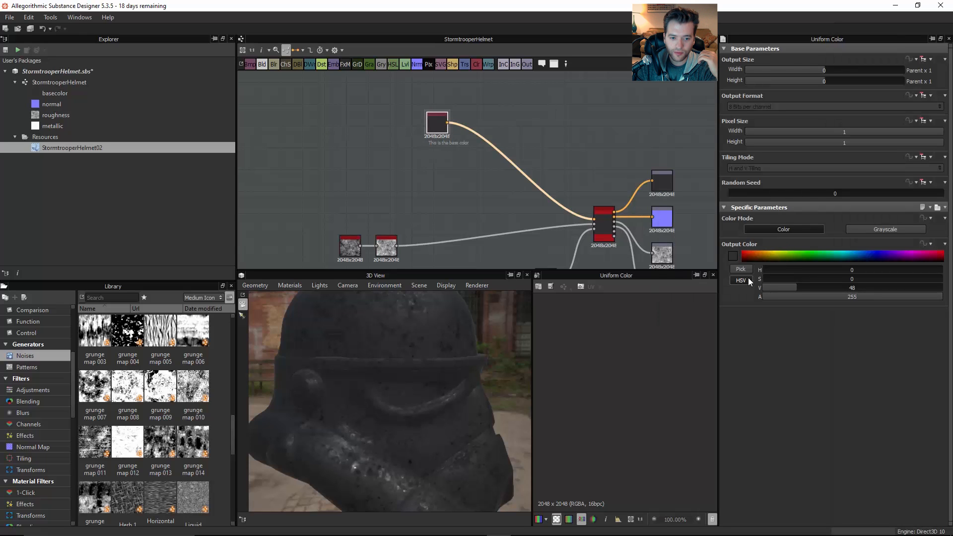
{"action": "left_click", "coordinate": [741, 270]}
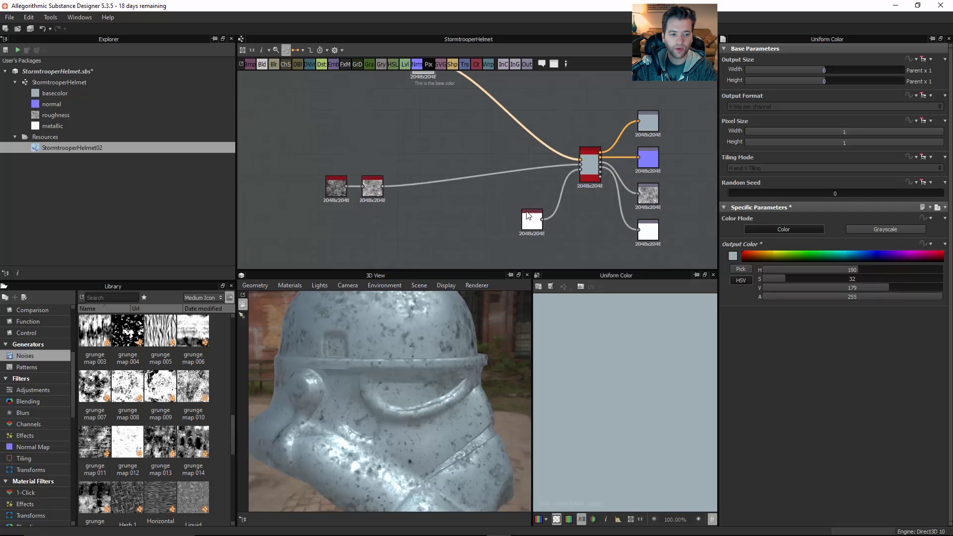
Set the white Uniform Color node that feeds the metallic input to grayscale level 0.
{"action": "left_click_drag", "start_coordinate": [777, 269], "coordinate": [735, 268]}
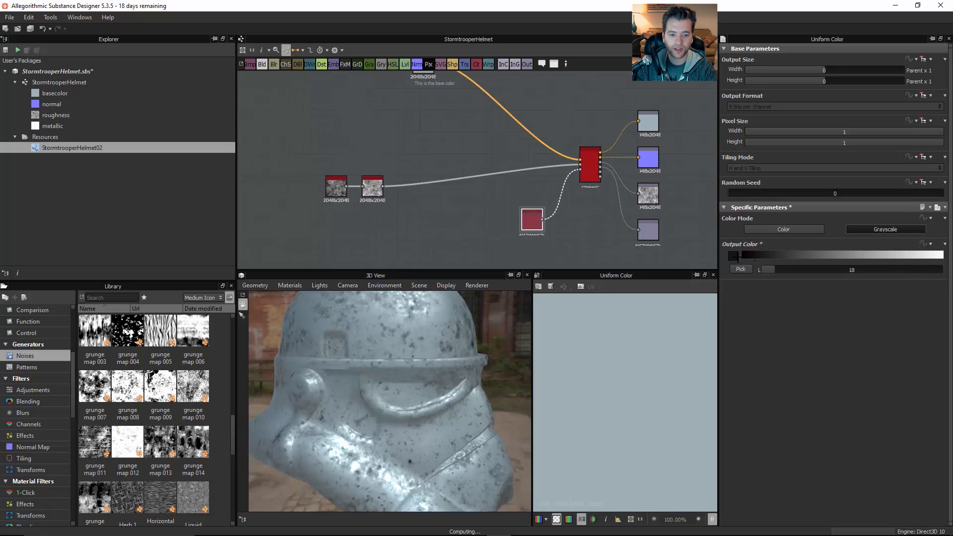
{"action": "left_click_drag", "start_coordinate": [418, 387], "coordinate": [411, 361]}
{"action": "scroll", "coordinate": [397, 346], "scroll_direction": "down", "scroll_amount": 3}
{"action": "middle_click_drag", "start_coordinate": [409, 201], "coordinate": [416, 204]}
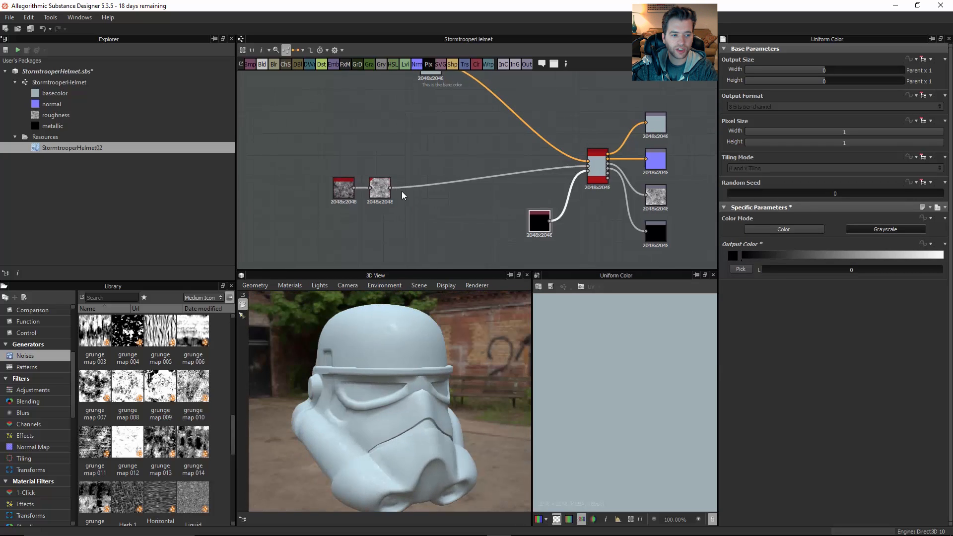
Delete the Invert Grayscale node and move the BnW Spots 2 noise node closer to the Base Material node.
{"action": "left_click", "coordinate": [381, 198]}
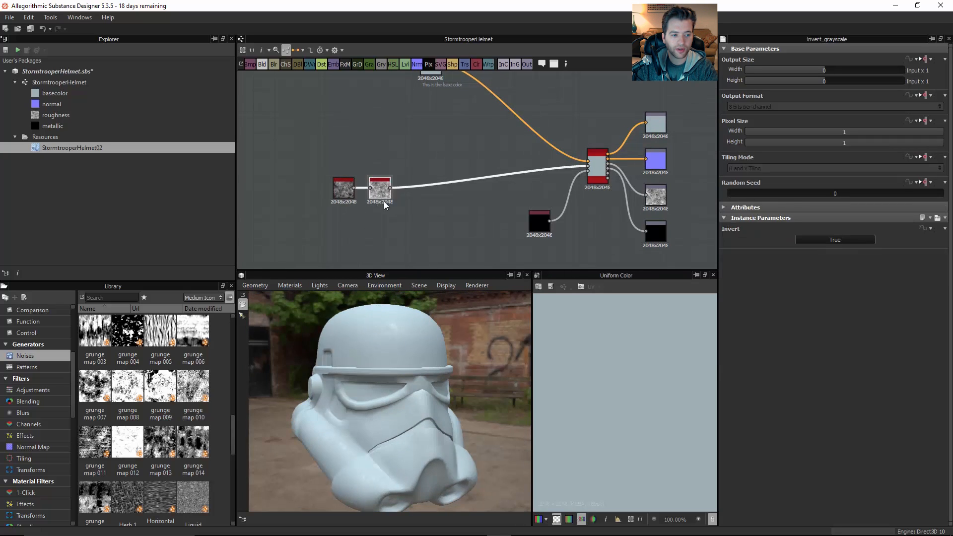
{"action": "key", "text": "Delete"}
{"action": "left_click_drag", "start_coordinate": [343, 189], "coordinate": [496, 167]}
{"action": "left_click_drag", "start_coordinate": [396, 351], "coordinate": [424, 350]}
{"action": "scroll", "coordinate": [499, 190], "scroll_direction": "up", "scroll_amount": 3}
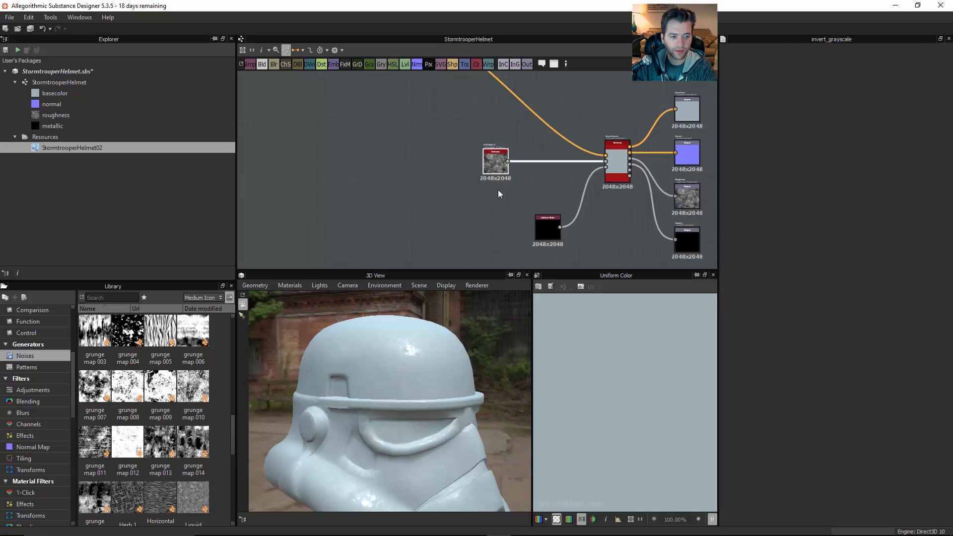
{"action": "left_click_drag", "start_coordinate": [494, 150], "coordinate": [443, 150]}
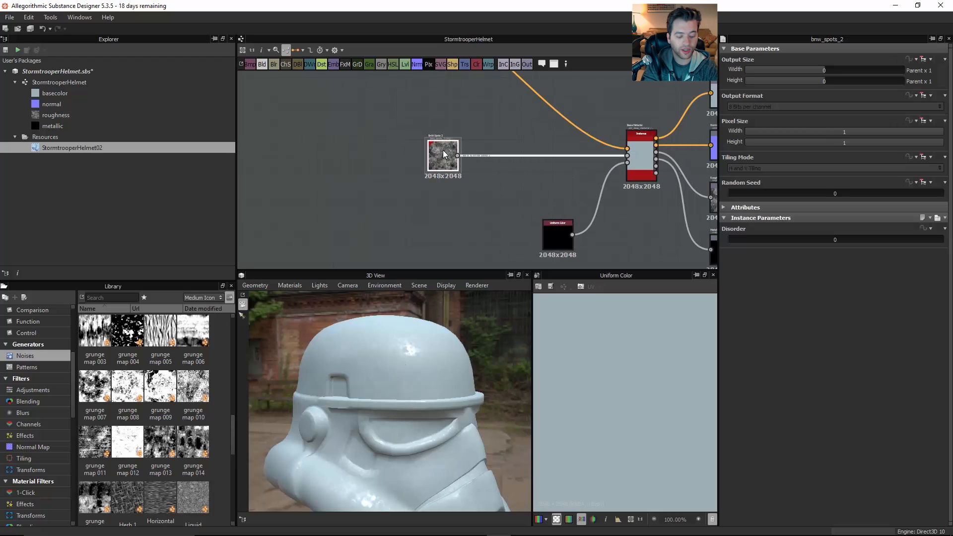
Insert a Histogram Scan node between BnW Spots 2 and Base Material, with its position at 0.17.
{"action": "key", "text": "space"}
{"action": "type", "text": "hi"}
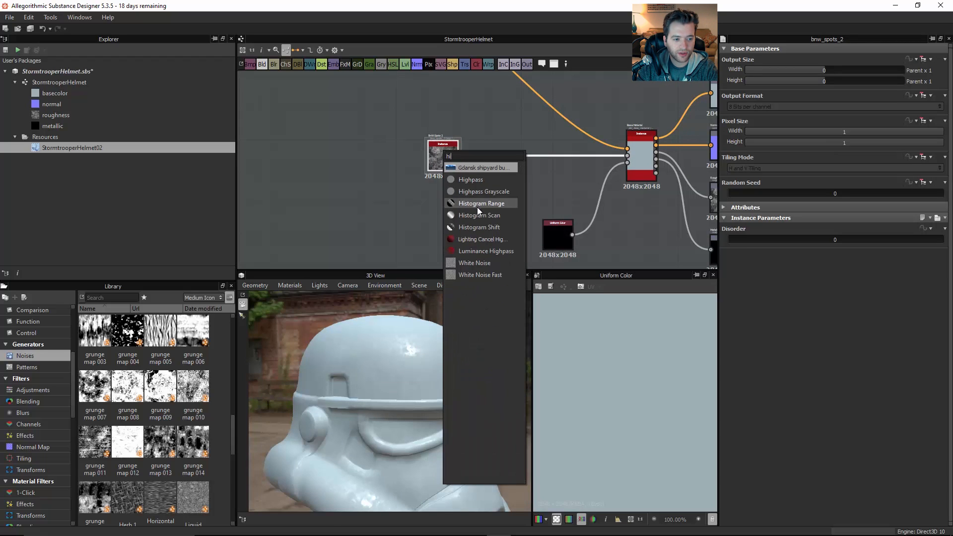
{"action": "left_click", "coordinate": [505, 217]}
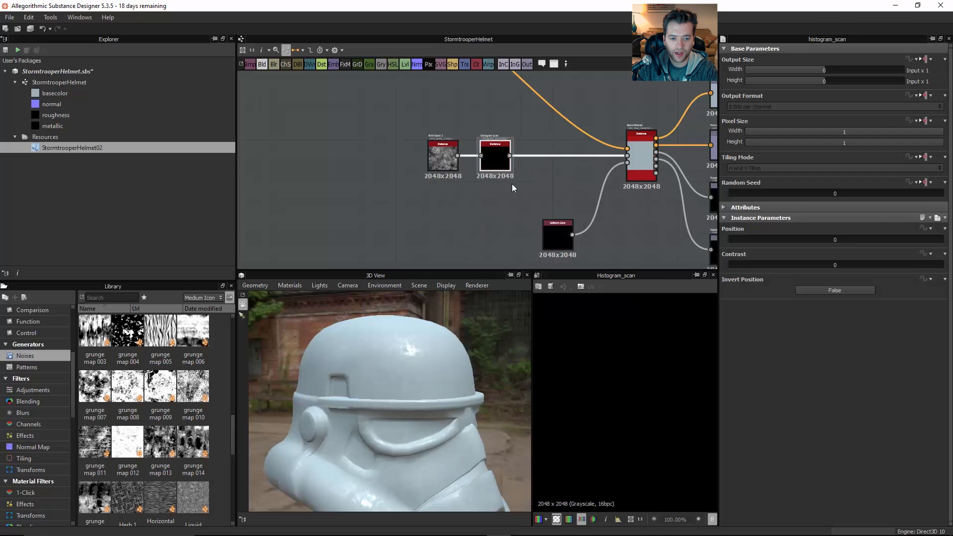
{"action": "left_click_drag", "start_coordinate": [737, 240], "coordinate": [764, 239]}
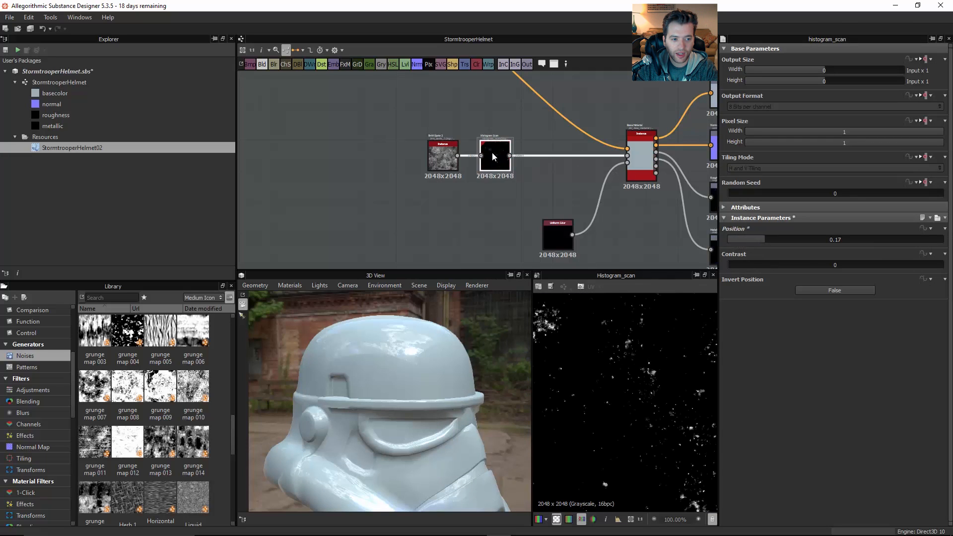
Raise the Histogram Scan position to 0.28, checking the whole texture in the 2D preview.
{"action": "scroll", "coordinate": [612, 363], "scroll_direction": "down", "scroll_amount": 4}
{"action": "scroll", "coordinate": [603, 367], "scroll_direction": "down", "scroll_amount": 2}
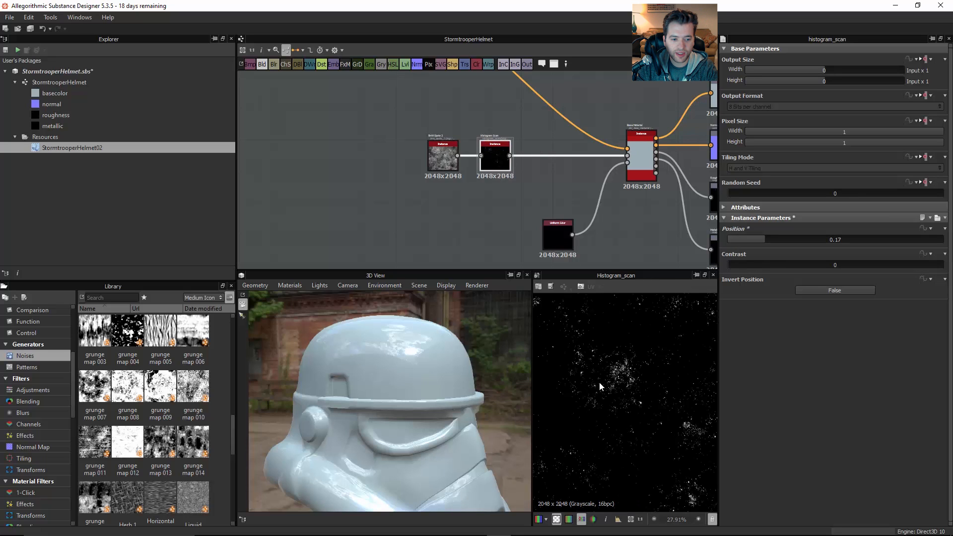
{"action": "scroll", "coordinate": [638, 382], "scroll_direction": "down", "scroll_amount": 1}
{"action": "left_click_drag", "start_coordinate": [772, 240], "coordinate": [778, 240]}
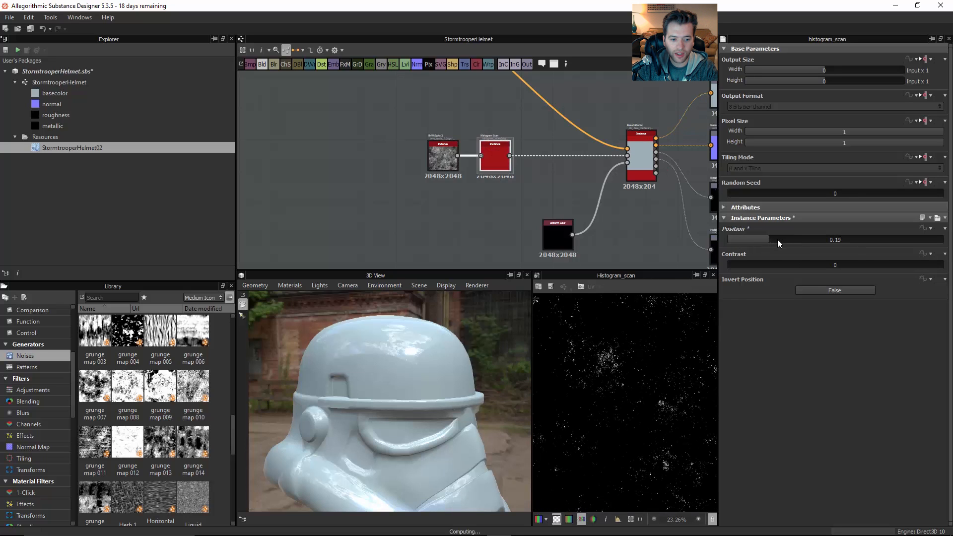
{"action": "scroll", "coordinate": [624, 400], "scroll_direction": "down", "scroll_amount": 1}
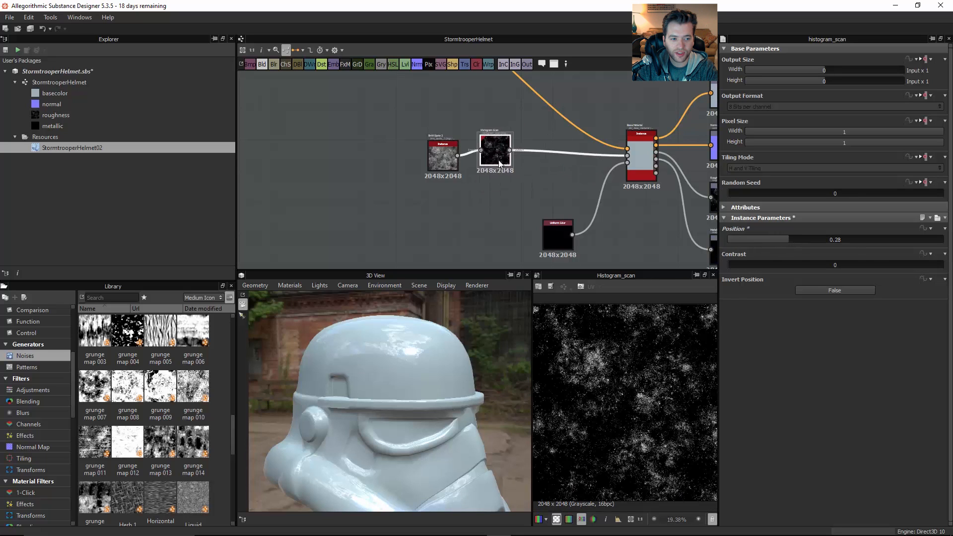
Compare the original BnW Spots 2 noise with the Histogram Scan output and set the scan position to 0.12.
{"action": "double_click", "coordinate": [443, 155]}
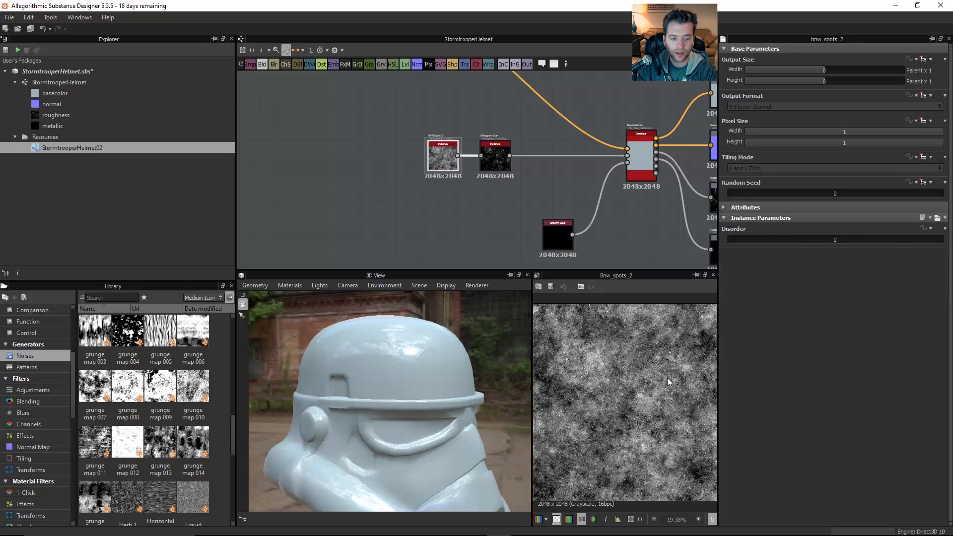
{"action": "double_click", "coordinate": [495, 156]}
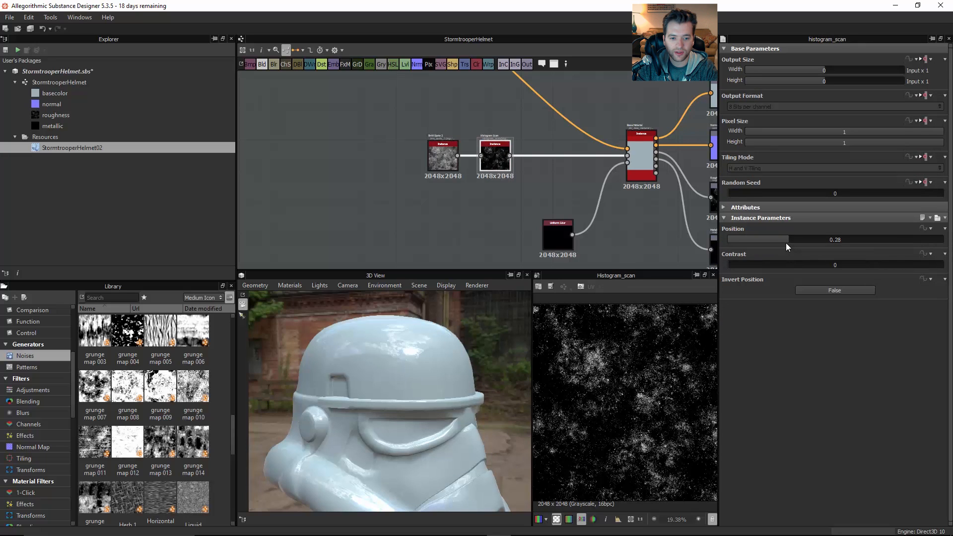
{"action": "left_click_drag", "start_coordinate": [786, 243], "coordinate": [753, 236]}
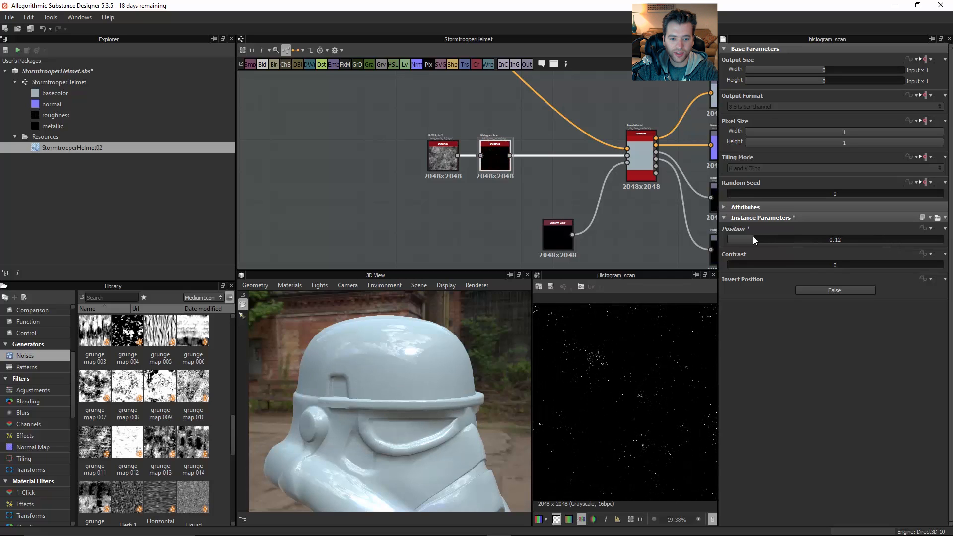
{"action": "scroll", "coordinate": [594, 357], "scroll_direction": "up", "scroll_amount": 5}
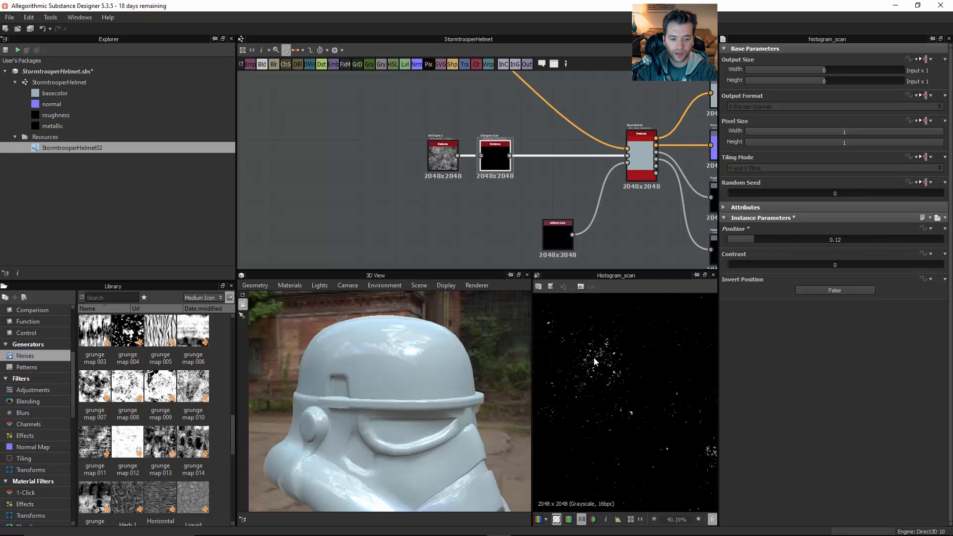
Try a position of 0.28 on the Histogram Scan node, checking the reflections across the helmet's dome.
{"action": "left_click", "coordinate": [767, 240]}
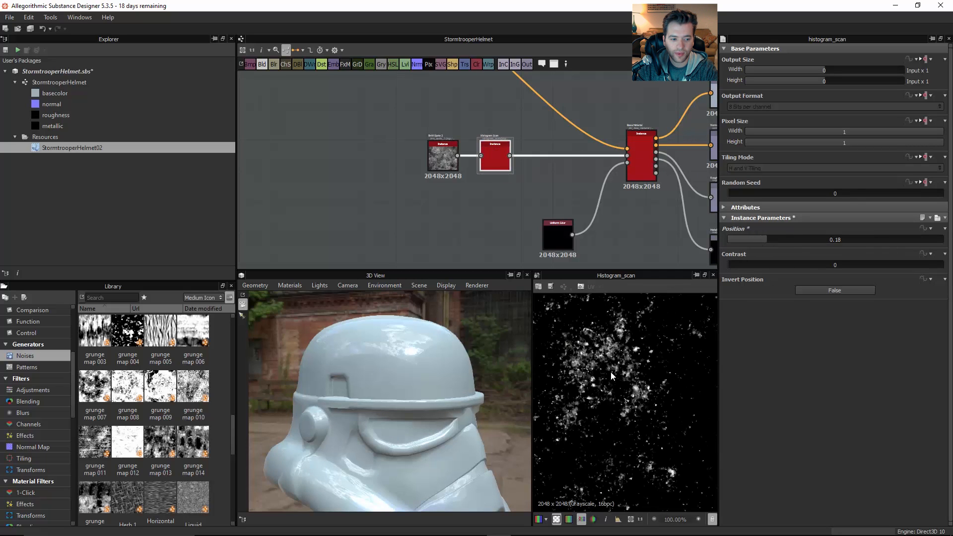
{"action": "left_click_drag", "start_coordinate": [421, 357], "coordinate": [365, 370]}
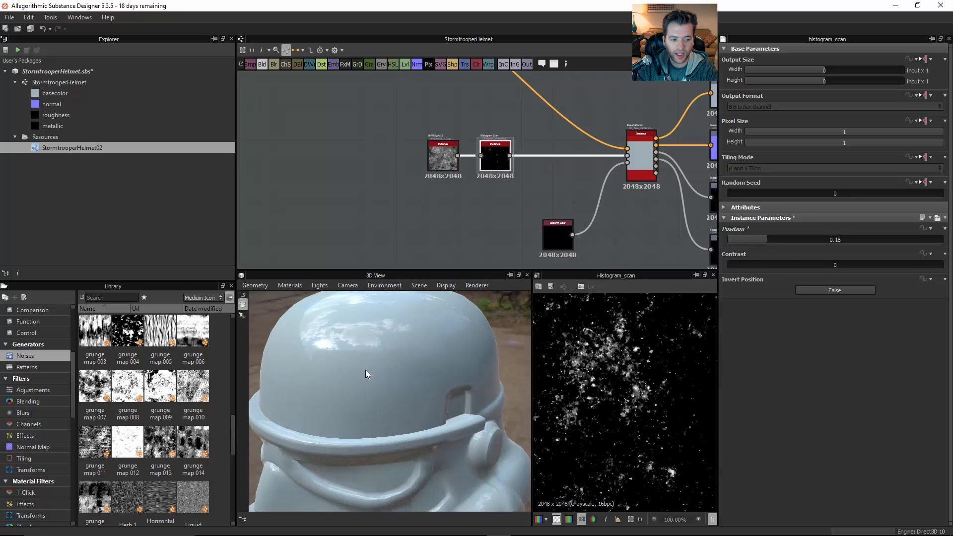
{"action": "left_click", "coordinate": [788, 240]}
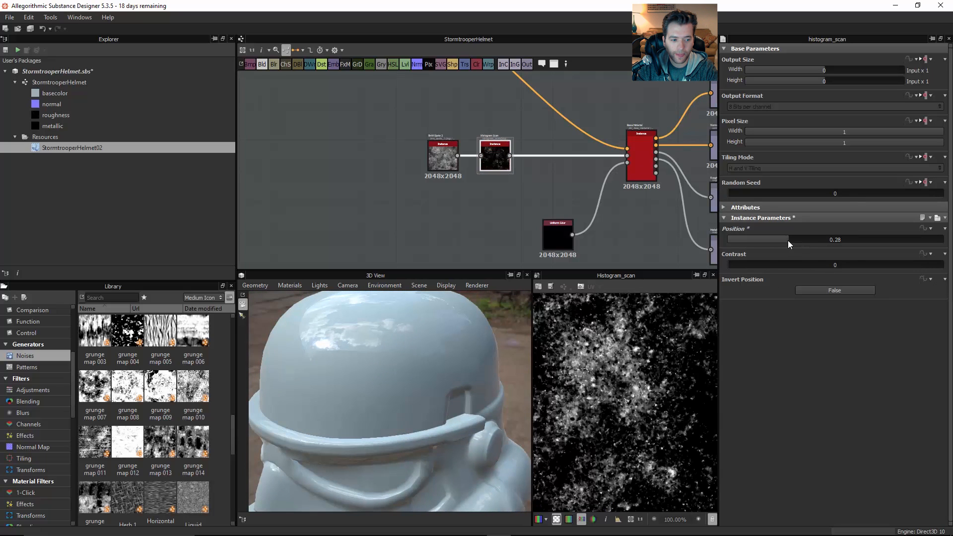
{"action": "left_click_drag", "start_coordinate": [363, 384], "coordinate": [461, 395]}
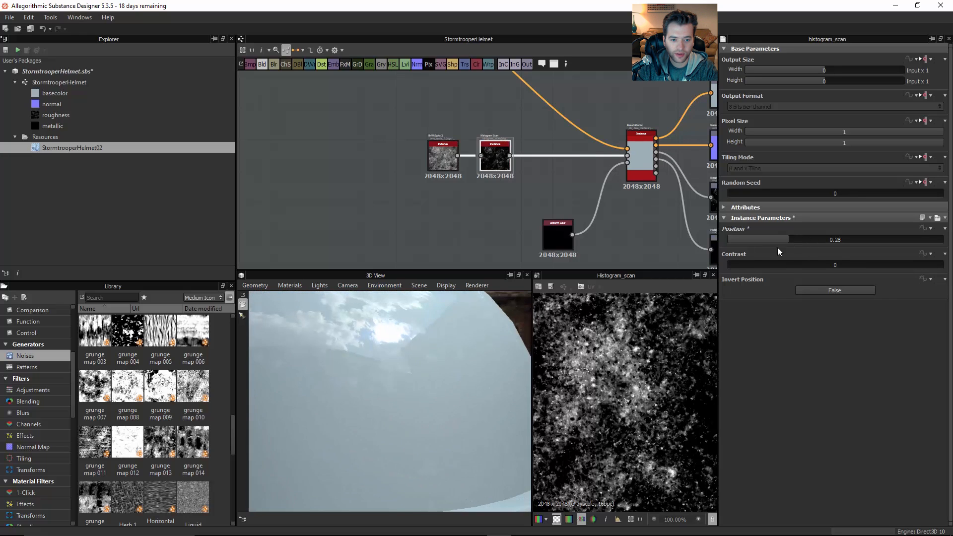
Set the Histogram Scan contrast to 0.25 and its position to 0.35, checking the effect on the helmet.
{"action": "left_click_drag", "start_coordinate": [753, 264], "coordinate": [781, 264]}
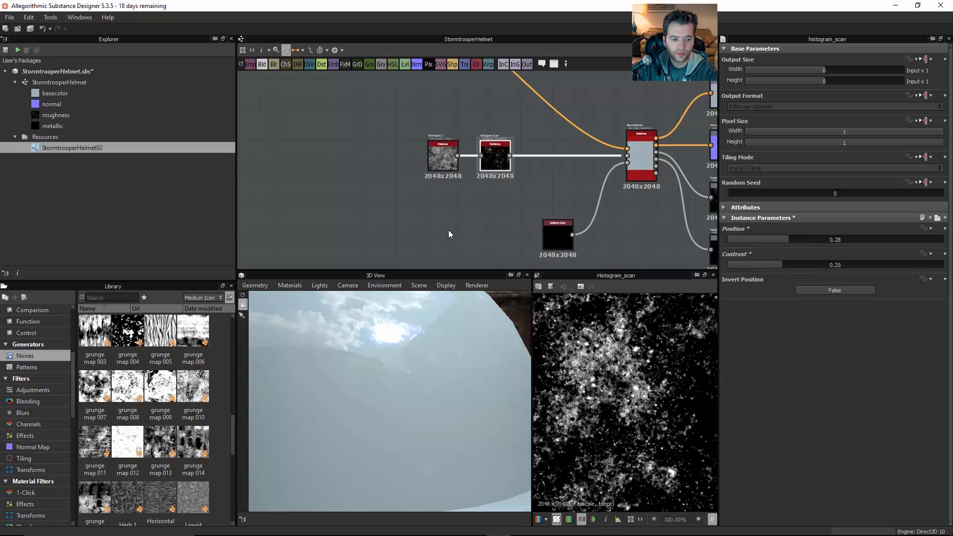
{"action": "left_click_drag", "start_coordinate": [829, 243], "coordinate": [821, 240]}
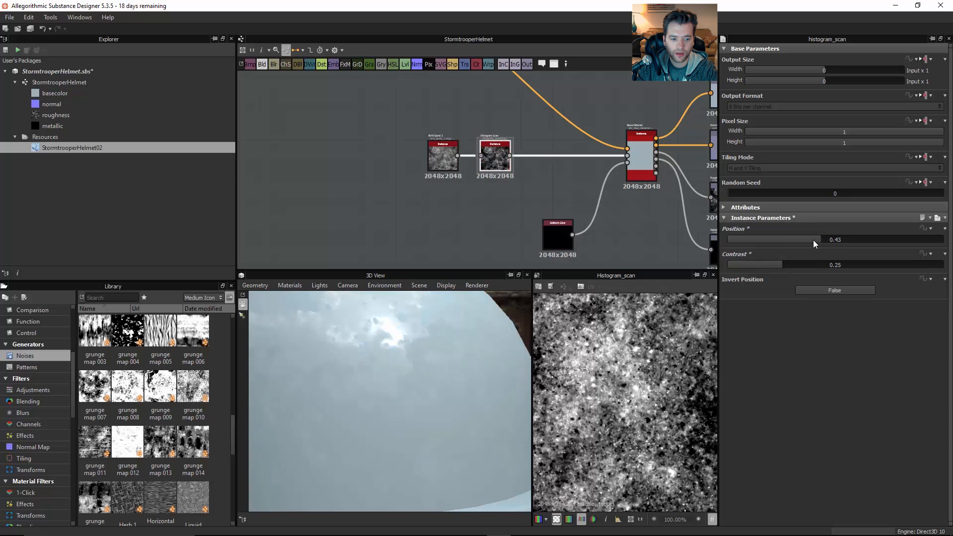
{"action": "scroll", "coordinate": [426, 370], "scroll_direction": "down", "scroll_amount": 5}
{"action": "mouse_move", "coordinate": [397, 385]}
{"action": "left_mouse_down"}
{"action": "mouse_move", "coordinate": [358, 395]}
{"action": "mouse_move", "coordinate": [417, 381]}
{"action": "mouse_move", "coordinate": [397, 392]}
{"action": "left_mouse_up"}
{"action": "scroll", "coordinate": [618, 363], "scroll_direction": "down", "scroll_amount": 3}
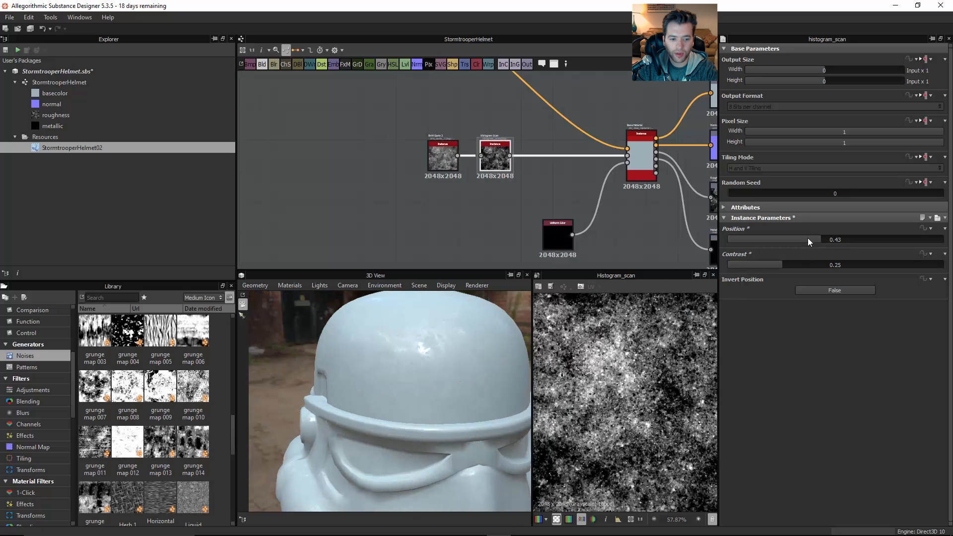
{"action": "left_click_drag", "start_coordinate": [808, 240], "coordinate": [803, 239]}
Insert a Levels node between Histogram Scan and Base Material, slightly raise its output black level, and inspect the helmet.
{"action": "scroll", "coordinate": [508, 180], "scroll_direction": "down", "scroll_amount": 1}
{"action": "middle_click_drag", "start_coordinate": [508, 180], "coordinate": [475, 209]}
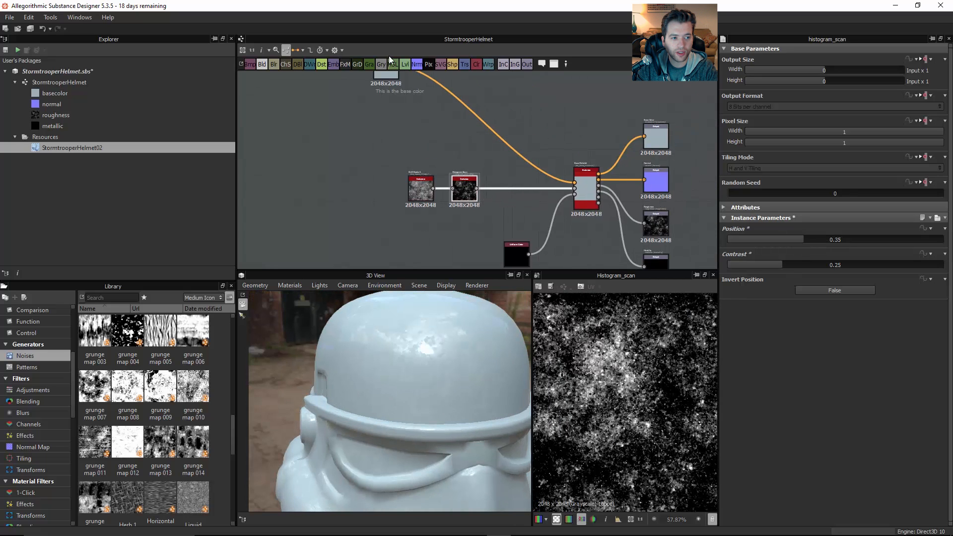
{"action": "left_click_drag", "start_coordinate": [404, 65], "coordinate": [500, 197]}
{"action": "scroll", "coordinate": [508, 193], "scroll_direction": "up", "scroll_amount": 2}
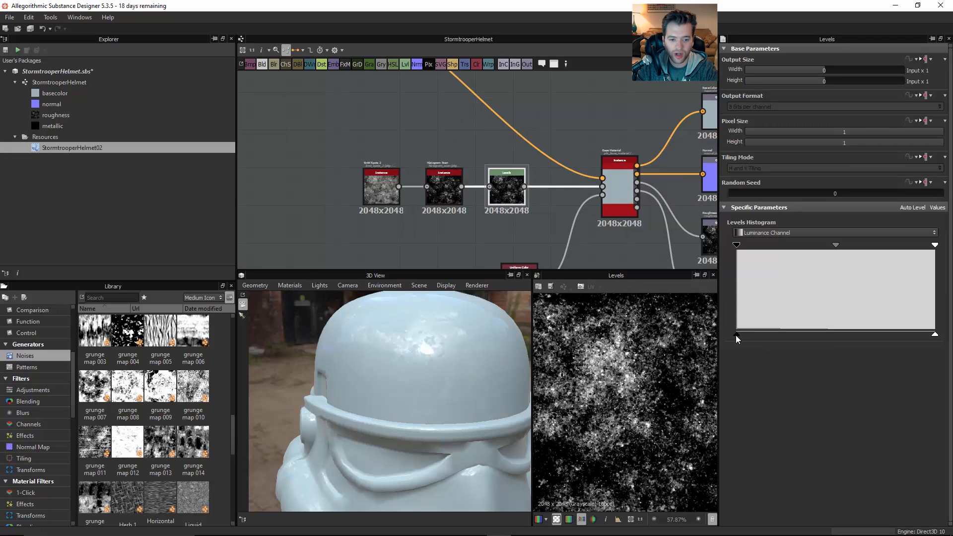
{"action": "left_click_drag", "start_coordinate": [736, 335], "coordinate": [767, 336]}
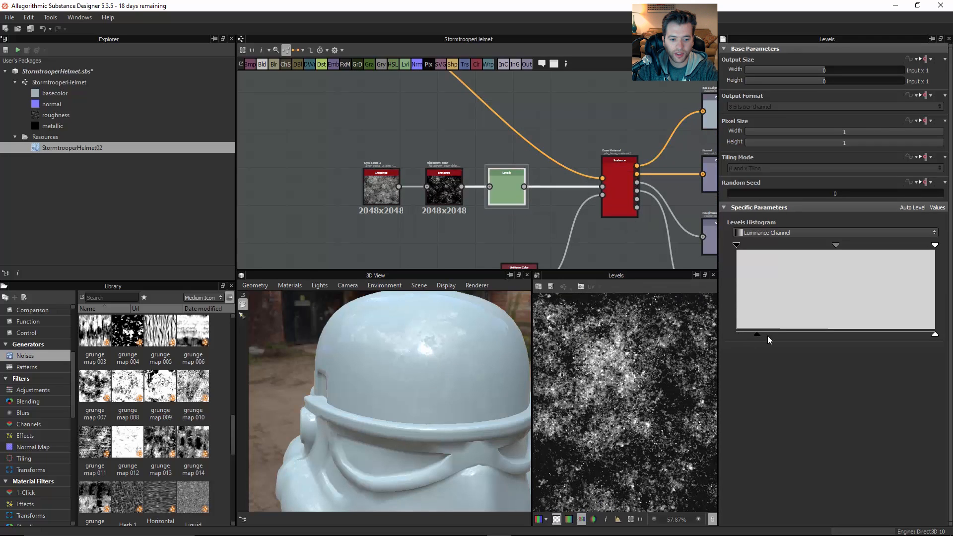
{"action": "mouse_move", "coordinate": [407, 367]}
{"action": "left_mouse_down"}
{"action": "mouse_move", "coordinate": [460, 362]}
{"action": "mouse_move", "coordinate": [425, 362]}
{"action": "mouse_move", "coordinate": [437, 344]}
{"action": "mouse_move", "coordinate": [415, 353]}
{"action": "mouse_move", "coordinate": [593, 357]}
{"action": "mouse_move", "coordinate": [424, 362]}
{"action": "mouse_move", "coordinate": [464, 353]}
{"action": "mouse_move", "coordinate": [443, 356]}
{"action": "mouse_move", "coordinate": [448, 365]}
{"action": "mouse_move", "coordinate": [471, 365]}
{"action": "mouse_move", "coordinate": [427, 347]}
{"action": "mouse_move", "coordinate": [403, 398]}
{"action": "mouse_move", "coordinate": [413, 383]}
{"action": "left_mouse_up"}
{"action": "middle_click_drag", "start_coordinate": [413, 382], "coordinate": [444, 356]}
{"action": "scroll", "coordinate": [444, 356], "scroll_direction": "down", "scroll_amount": 4}
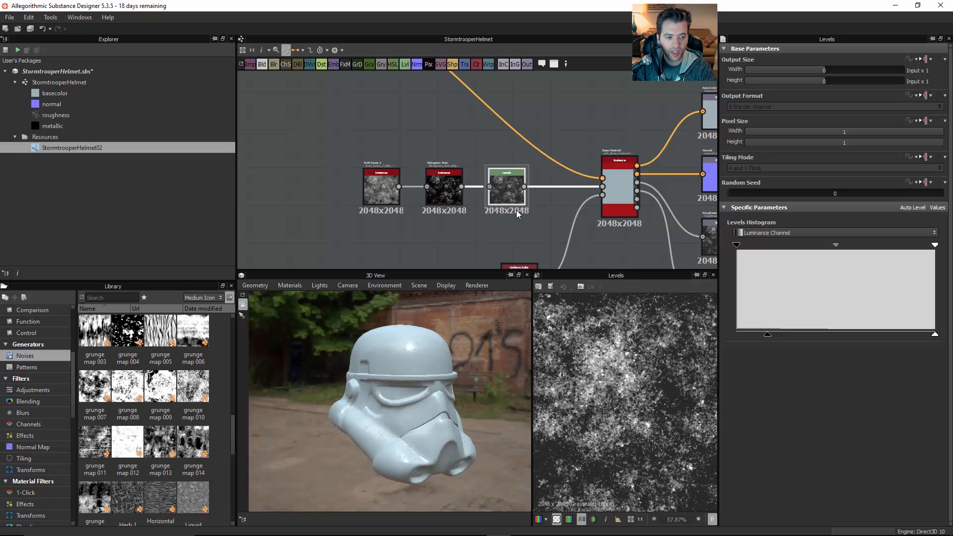
Move the BnW Spots 2, Histogram Scan and Levels nodes together farther away from the Base Material node.
{"action": "scroll", "coordinate": [520, 201], "scroll_direction": "down", "scroll_amount": 1}
{"action": "scroll", "coordinate": [519, 201], "scroll_direction": "down", "scroll_amount": 1}
{"action": "left_click", "coordinate": [465, 195], "text": "ctrl"}
{"action": "left_click", "coordinate": [422, 187], "text": "ctrl"}
{"action": "left_click_drag", "start_coordinate": [502, 196], "coordinate": [365, 194]}
{"action": "left_click", "coordinate": [518, 235]}
{"action": "middle_click_drag", "start_coordinate": [518, 235], "coordinate": [475, 202]}
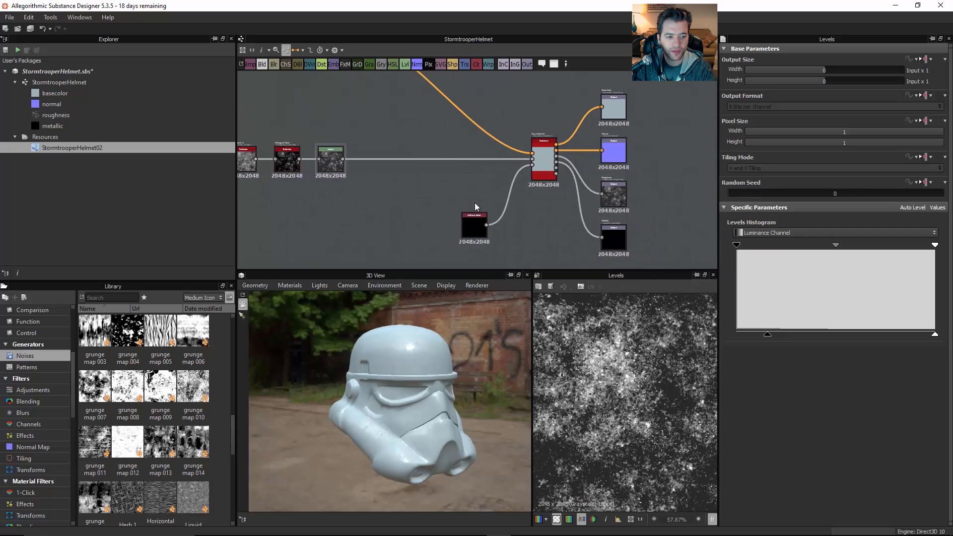
Move the black Uniform Color node for the metallic input lower, away from the roughness chain.
{"action": "left_click", "coordinate": [470, 233]}
{"action": "mouse_move", "coordinate": [470, 233]}
{"action": "left_mouse_down"}
{"action": "mouse_move", "coordinate": [435, 236]}
{"action": "mouse_move", "coordinate": [465, 232]}
{"action": "left_mouse_up"}
{"action": "scroll", "coordinate": [432, 235], "scroll_direction": "up", "scroll_amount": 2}
{"action": "middle_click_drag", "start_coordinate": [468, 219], "coordinate": [489, 184]}
{"action": "left_click_drag", "start_coordinate": [488, 220], "coordinate": [457, 268]}
{"action": "middle_click_drag", "start_coordinate": [460, 243], "coordinate": [482, 213]}
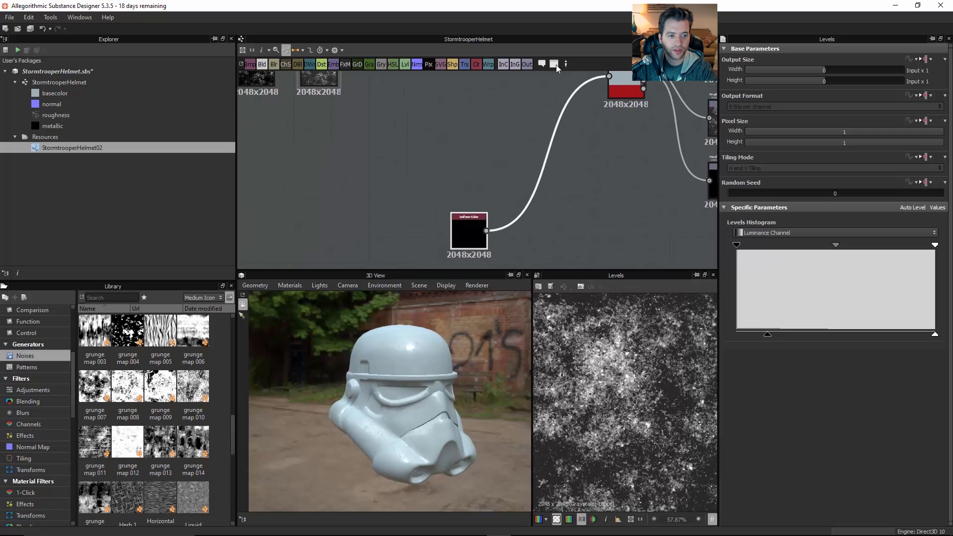
Add a frame around the black Uniform Color node and title it Metallic.
{"action": "left_click", "coordinate": [483, 214]}
{"action": "left_click", "coordinate": [554, 64]}
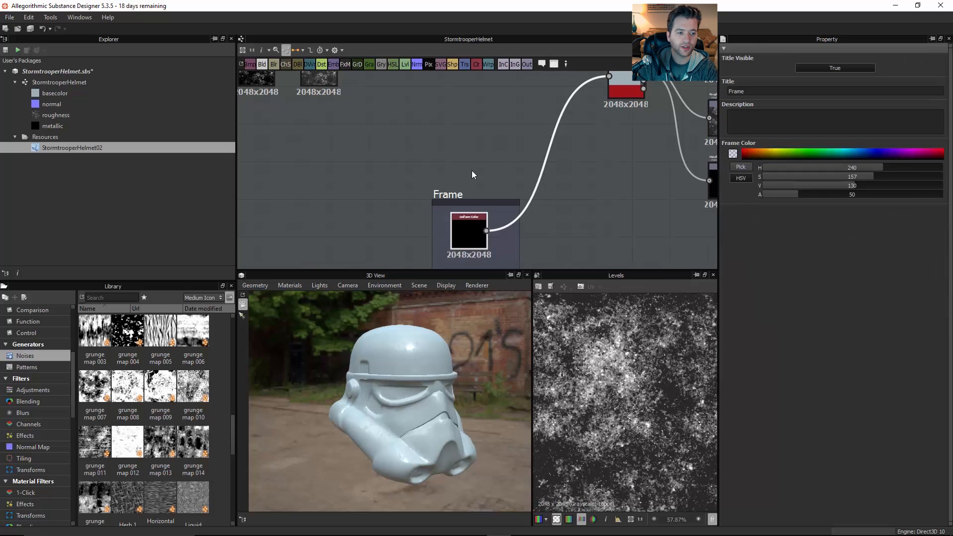
{"action": "left_click", "coordinate": [454, 190]}
{"action": "left_click_drag", "start_coordinate": [750, 92], "coordinate": [699, 86]}
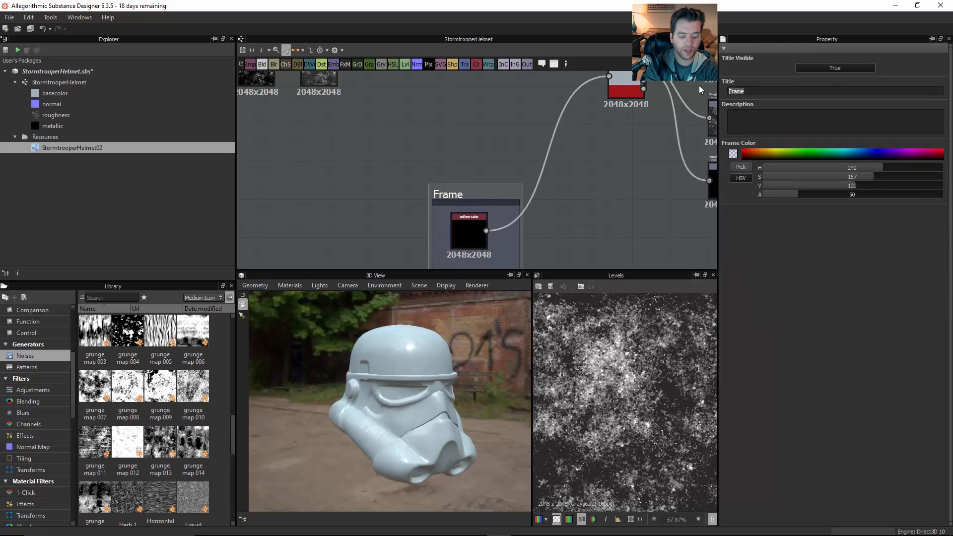
{"action": "type", "text": "Metallic"}
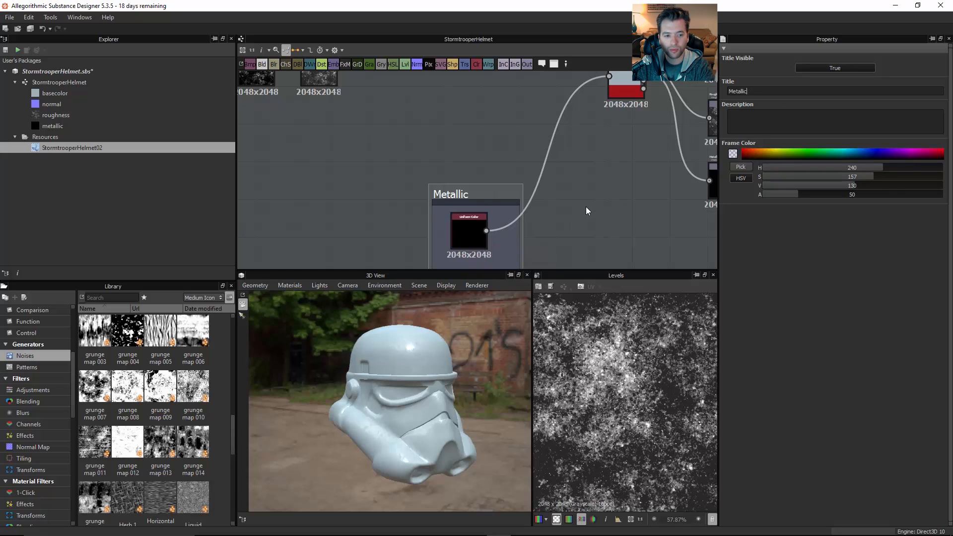
{"action": "key", "text": "Return"}
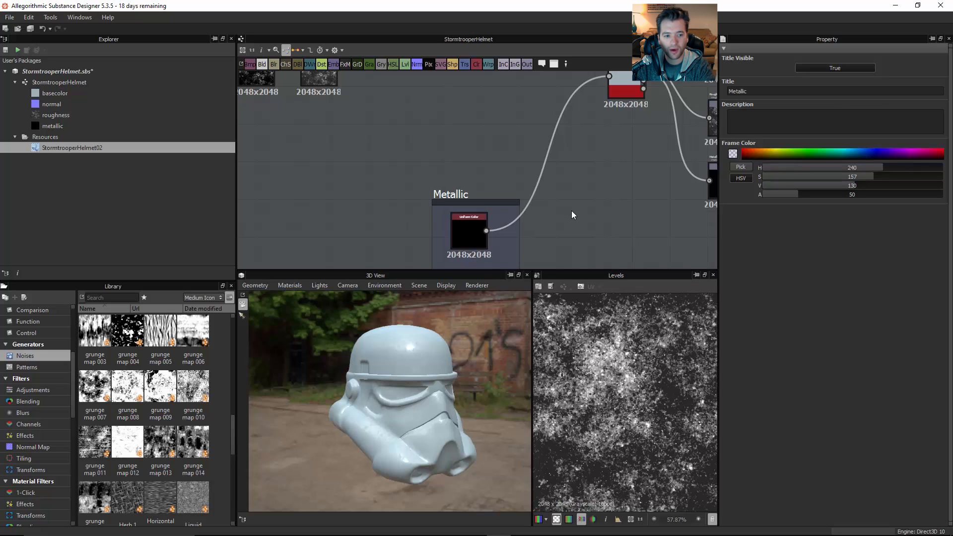
Reposition the base color Uniform Color node above the roughness chain, leaving space before the Base Material node.
{"action": "scroll", "coordinate": [603, 201], "scroll_direction": "down", "scroll_amount": 2}
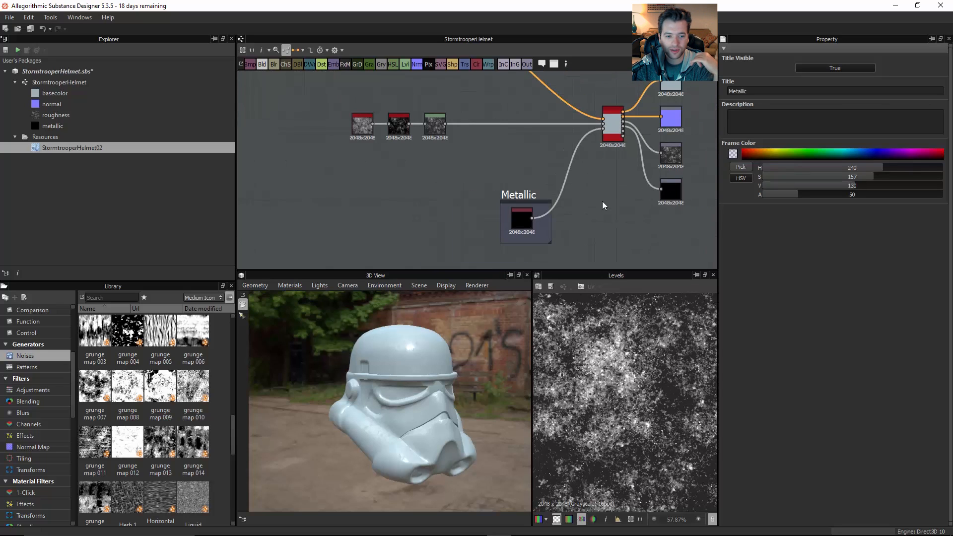
{"action": "middle_click_drag", "start_coordinate": [589, 218], "coordinate": [586, 225]}
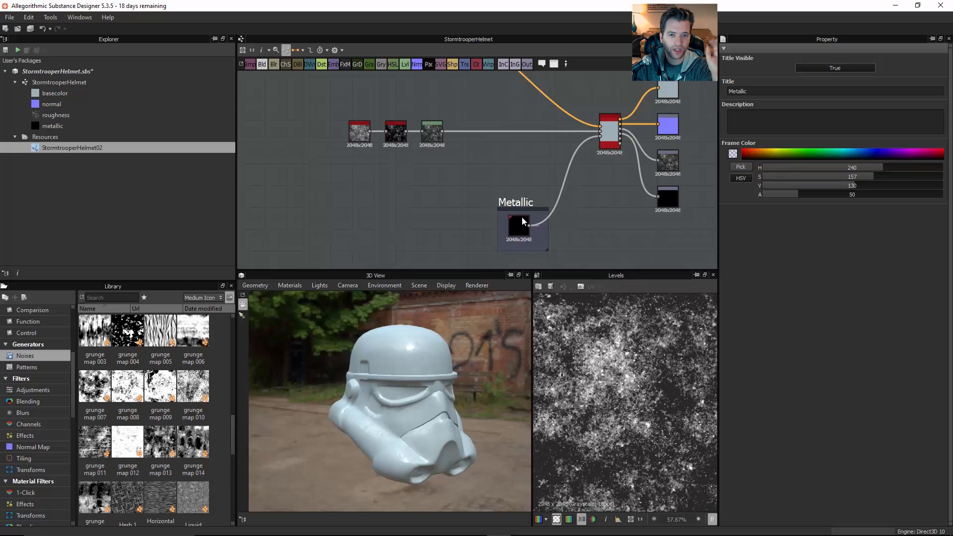
{"action": "middle_click_drag", "start_coordinate": [600, 198], "coordinate": [604, 226]}
{"action": "middle_click_drag", "start_coordinate": [541, 219], "coordinate": [552, 248]}
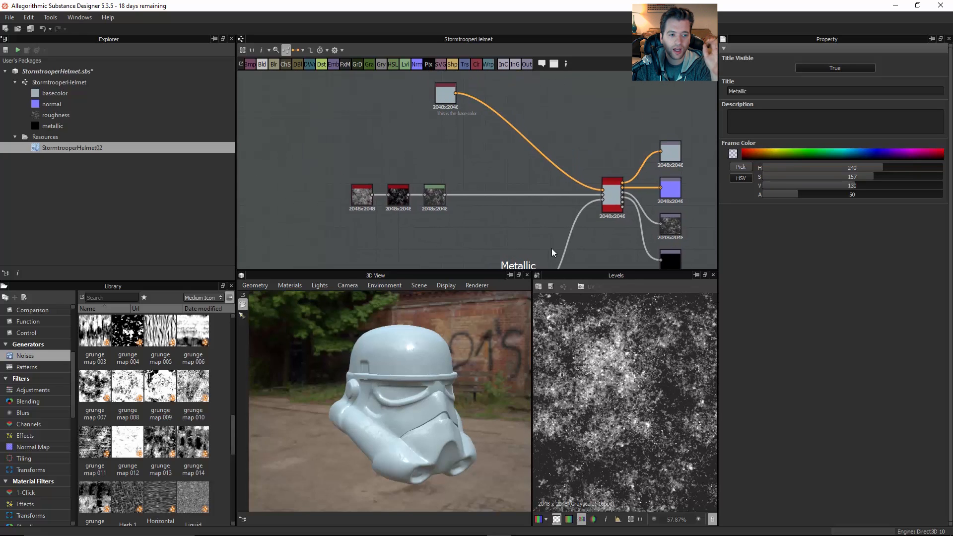
{"action": "middle_click_drag", "start_coordinate": [468, 163], "coordinate": [470, 187]}
{"action": "scroll", "coordinate": [434, 127], "scroll_direction": "up", "scroll_amount": 4}
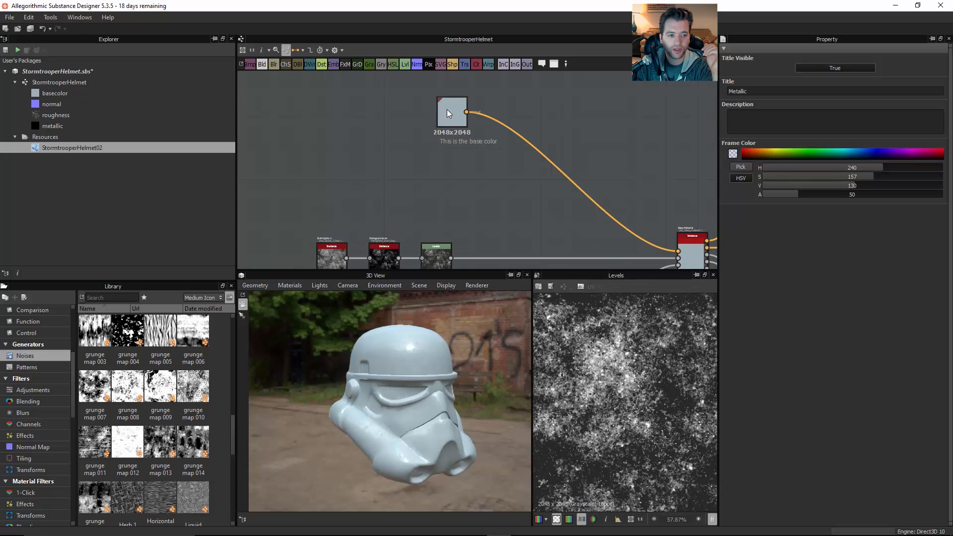
{"action": "left_click_drag", "start_coordinate": [503, 152], "coordinate": [513, 173]}
{"action": "middle_click_drag", "start_coordinate": [573, 175], "coordinate": [489, 138]}
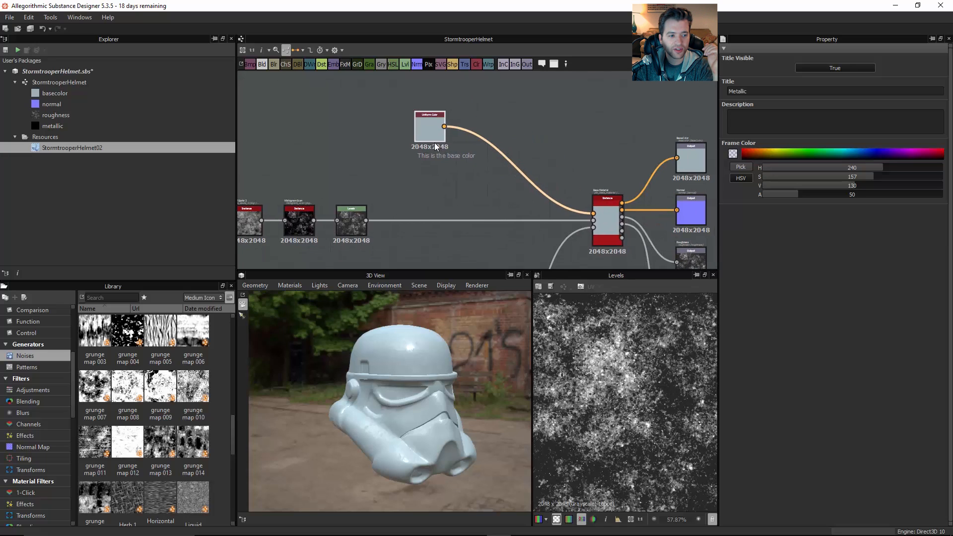
{"action": "left_click_drag", "start_coordinate": [435, 147], "coordinate": [414, 125]}
{"action": "middle_click_drag", "start_coordinate": [427, 181], "coordinate": [485, 191]}
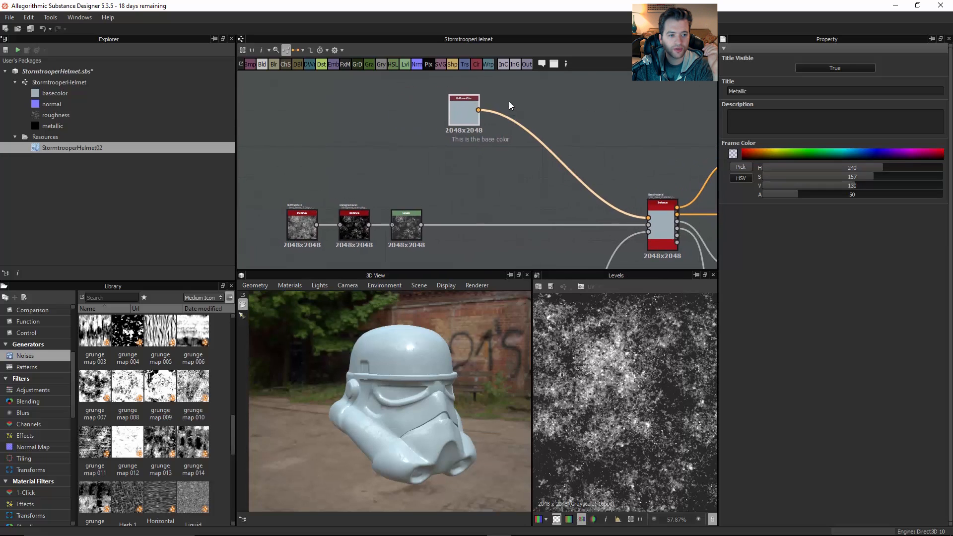
{"action": "left_click_drag", "start_coordinate": [460, 113], "coordinate": [439, 133]}
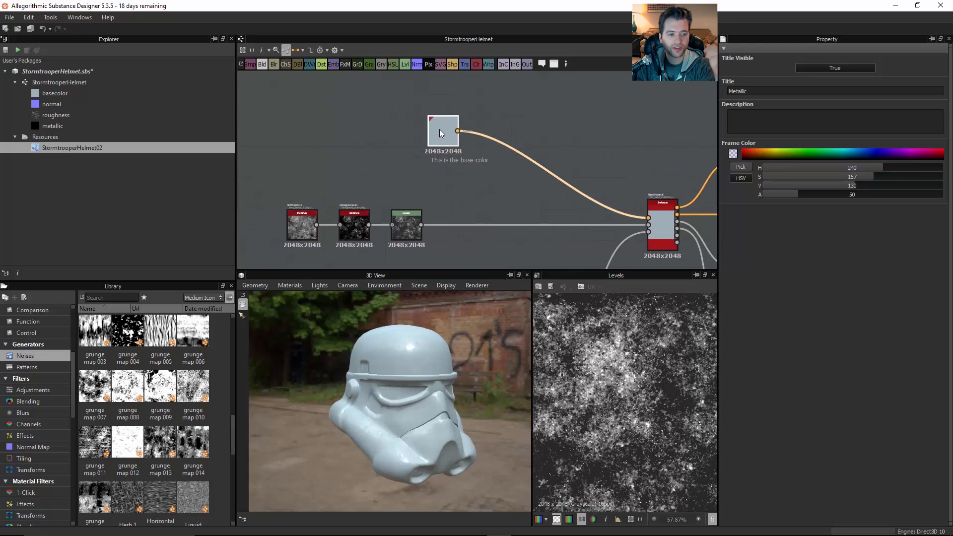
Insert a Blend node between the base color Uniform Color and Base Material, and place it beside the color node.
{"action": "left_click", "coordinate": [452, 133]}
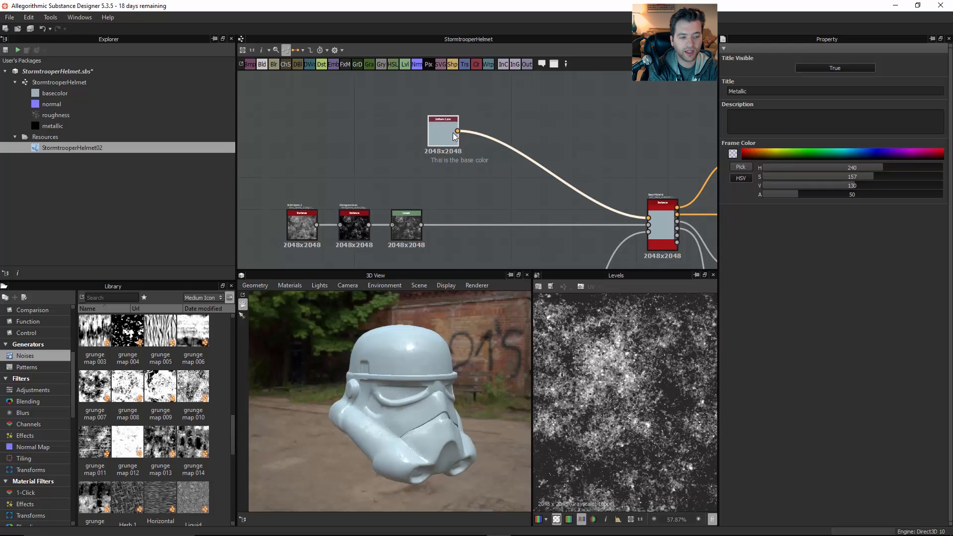
{"action": "key", "text": "space"}
{"action": "type", "text": "blend"}
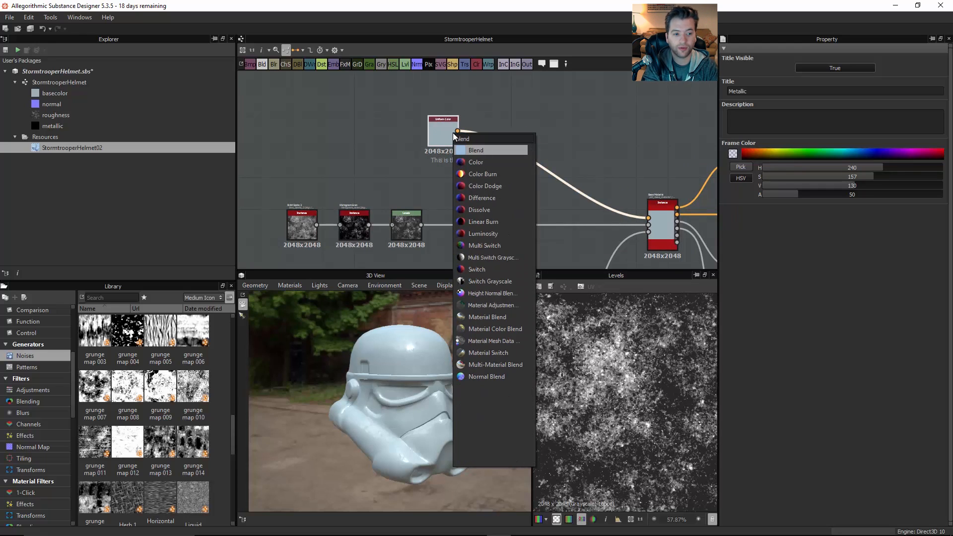
{"action": "key", "text": "Return"}
{"action": "left_click_drag", "start_coordinate": [547, 183], "coordinate": [545, 150]}
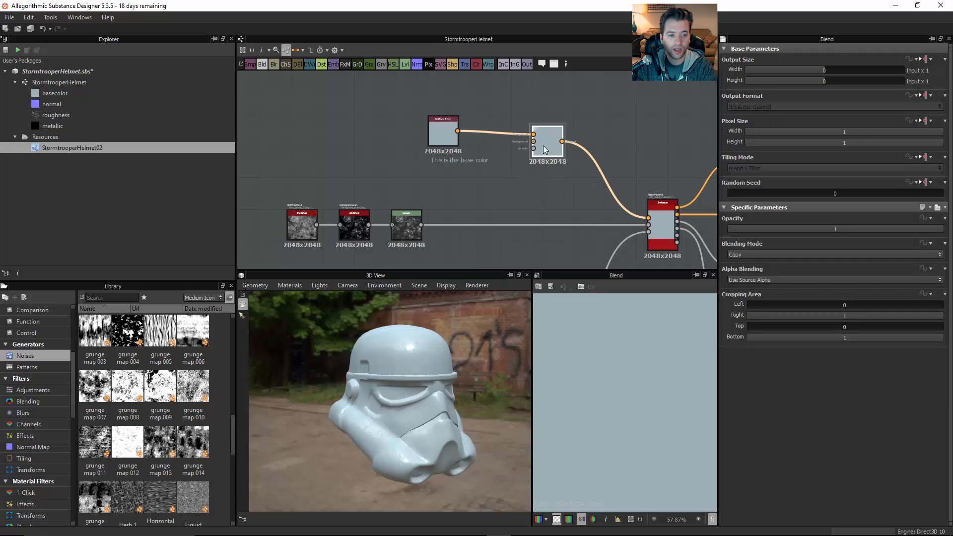
Connect the base color to the Blend node's Background input and remove its Foreground connection.
{"action": "scroll", "coordinate": [529, 138], "scroll_direction": "up", "scroll_amount": 3}
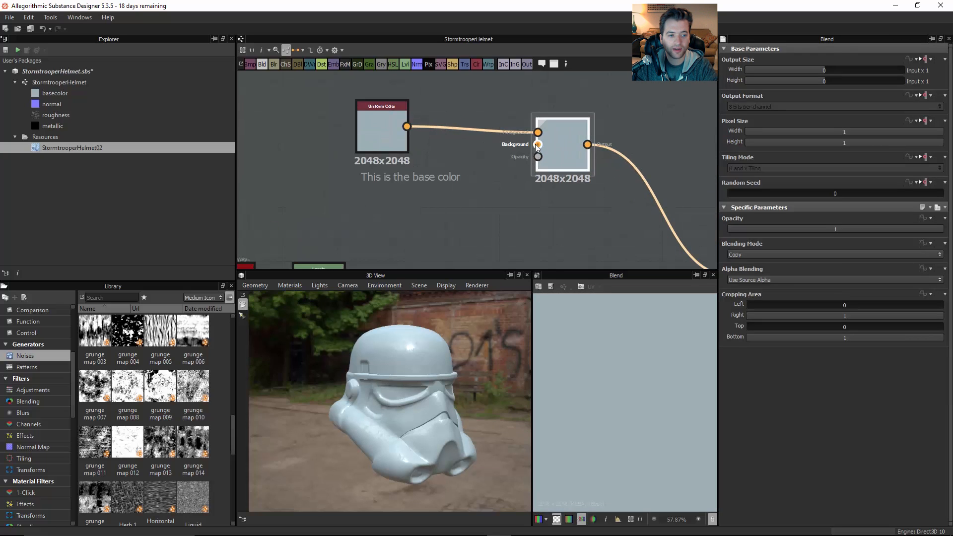
{"action": "left_click_drag", "start_coordinate": [414, 125], "coordinate": [408, 126]}
{"action": "left_click", "coordinate": [514, 130]}
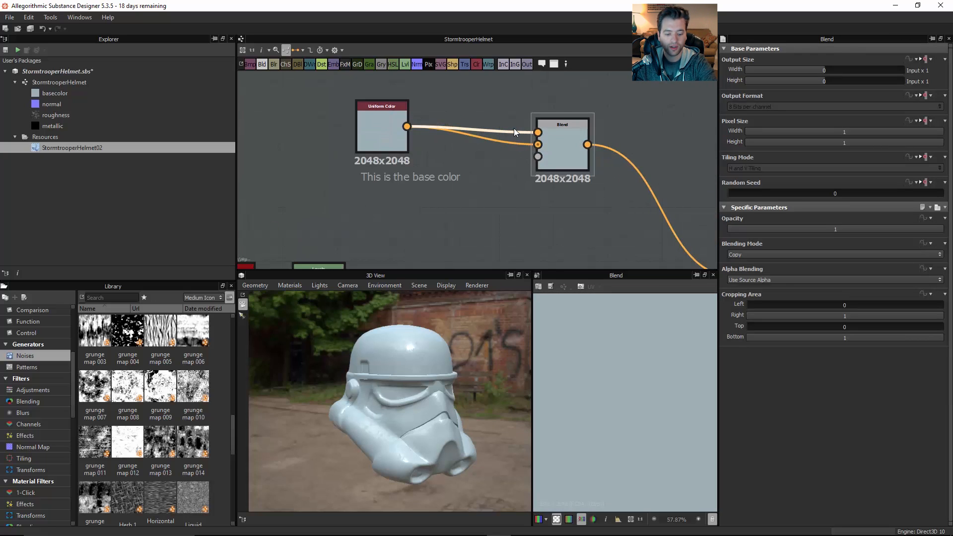
{"action": "key", "text": "Delete"}
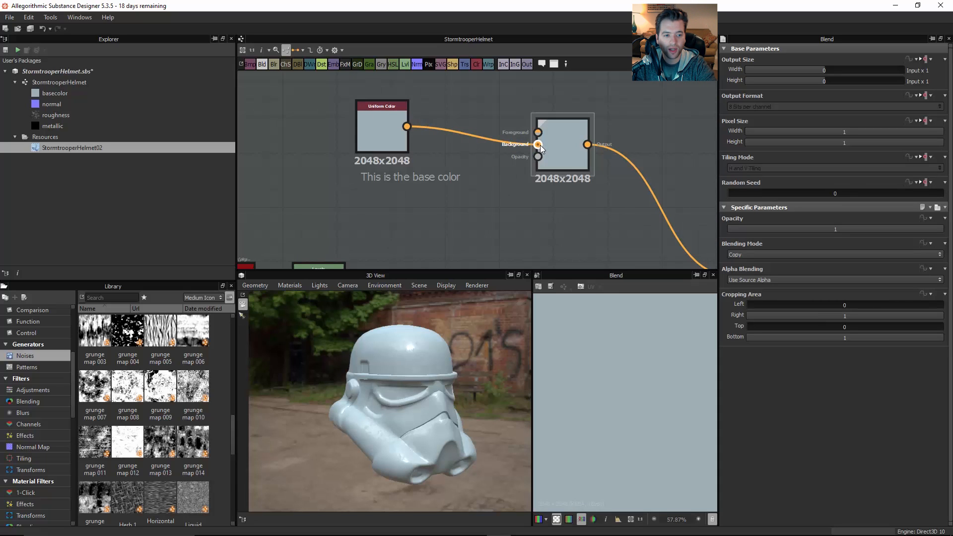
Duplicate the BnW Spots 2 node and place the copy above the base color Uniform Color node.
{"action": "scroll", "coordinate": [507, 151], "scroll_direction": "down", "scroll_amount": 5}
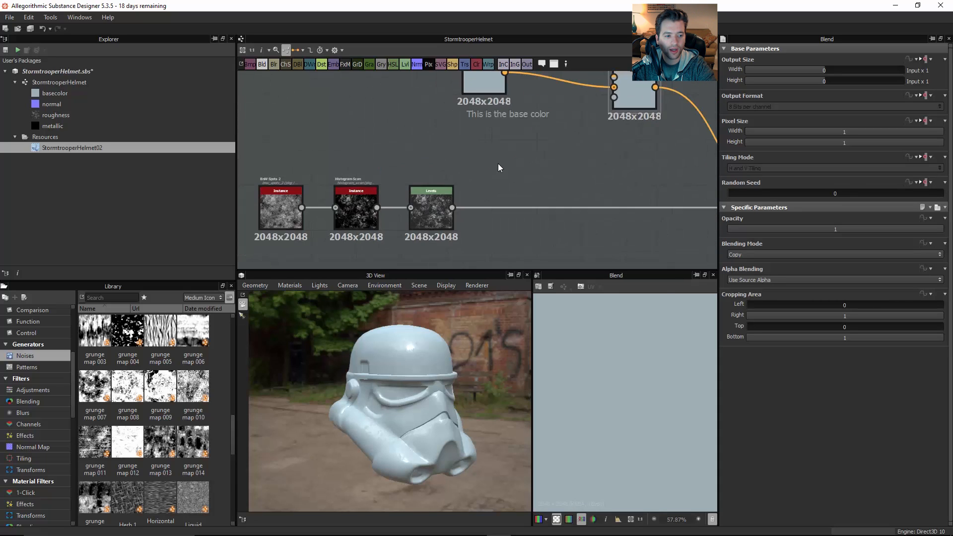
{"action": "left_click", "coordinate": [307, 193]}
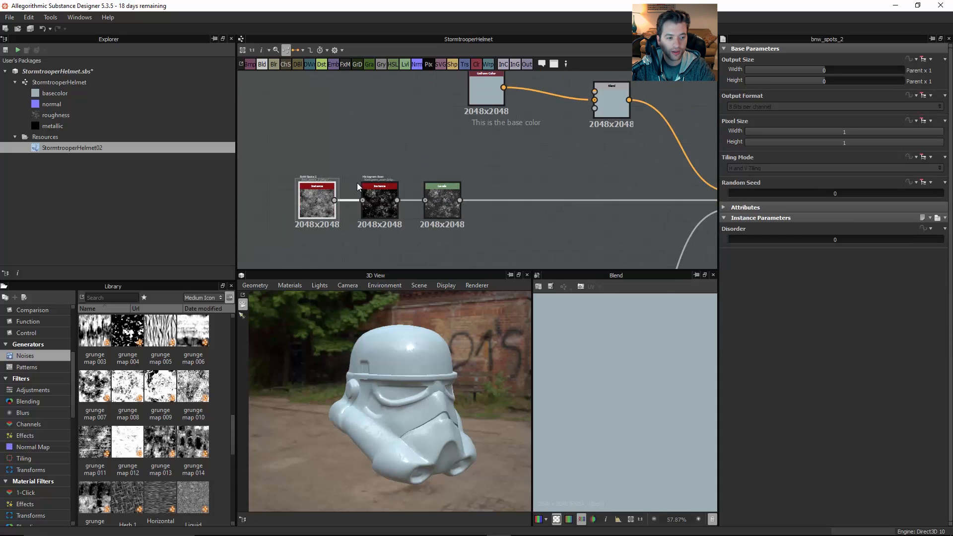
{"action": "middle_click_drag", "start_coordinate": [417, 143], "coordinate": [387, 226]}
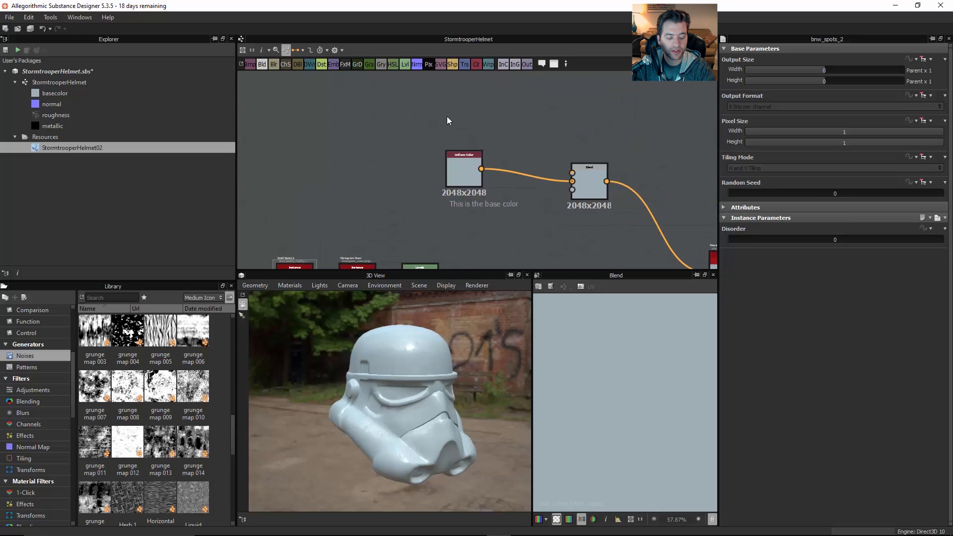
{"action": "key", "text": "ctrl+v"}
Add a Histogram Scan after the duplicated BnW Spots 2 node and set its Position to 0.1.
{"action": "left_click", "coordinate": [467, 121]}
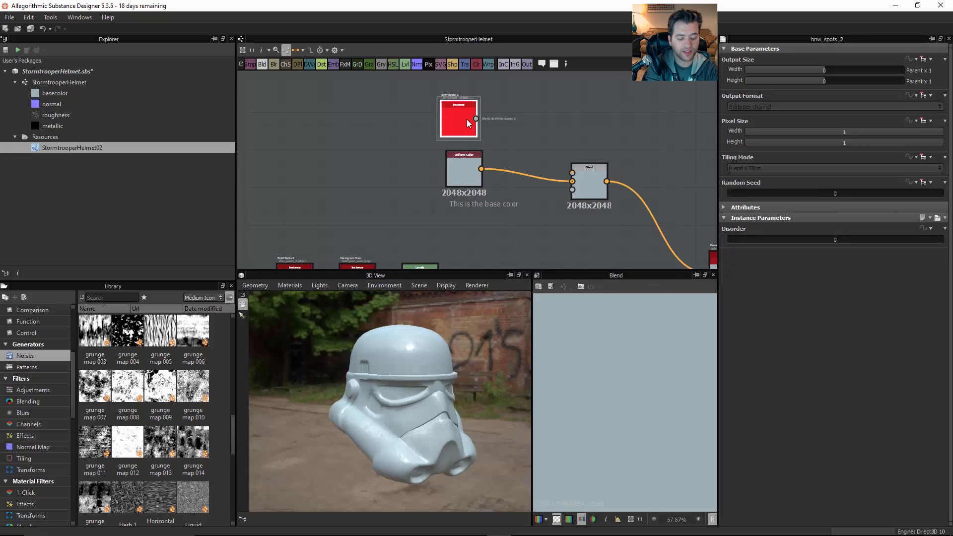
{"action": "key", "text": "space"}
{"action": "type", "text": "hist"}
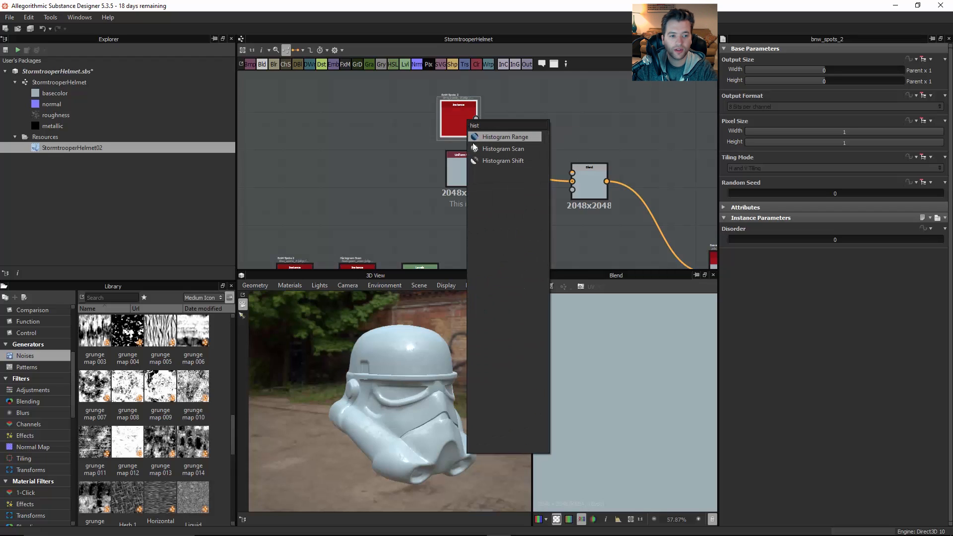
{"action": "left_click", "coordinate": [489, 148]}
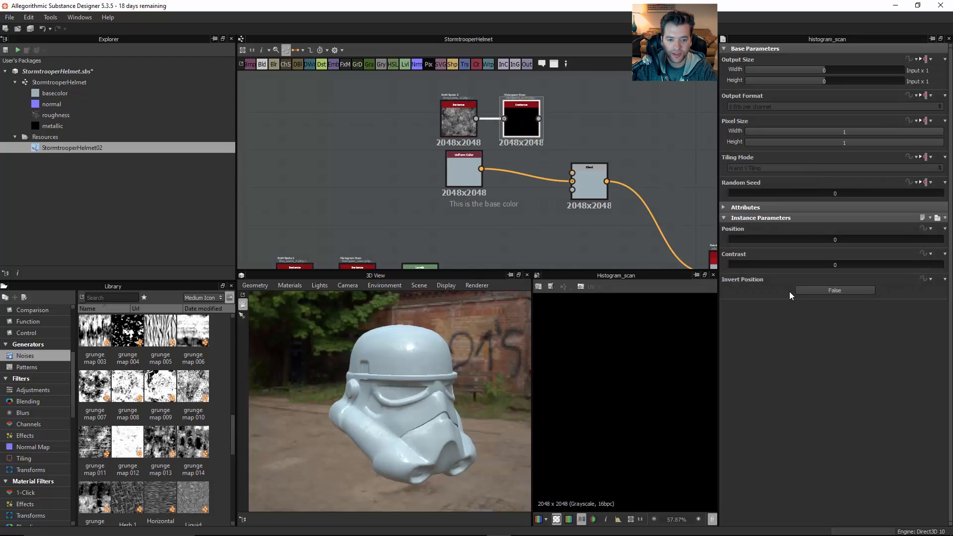
{"action": "left_click_drag", "start_coordinate": [731, 240], "coordinate": [749, 239]}
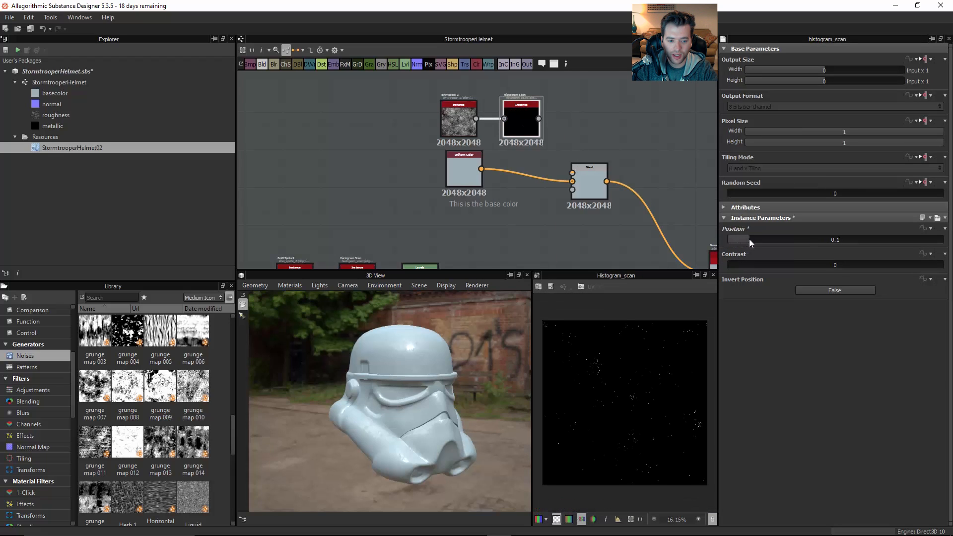
{"action": "scroll", "coordinate": [602, 359], "scroll_direction": "up", "scroll_amount": 1}
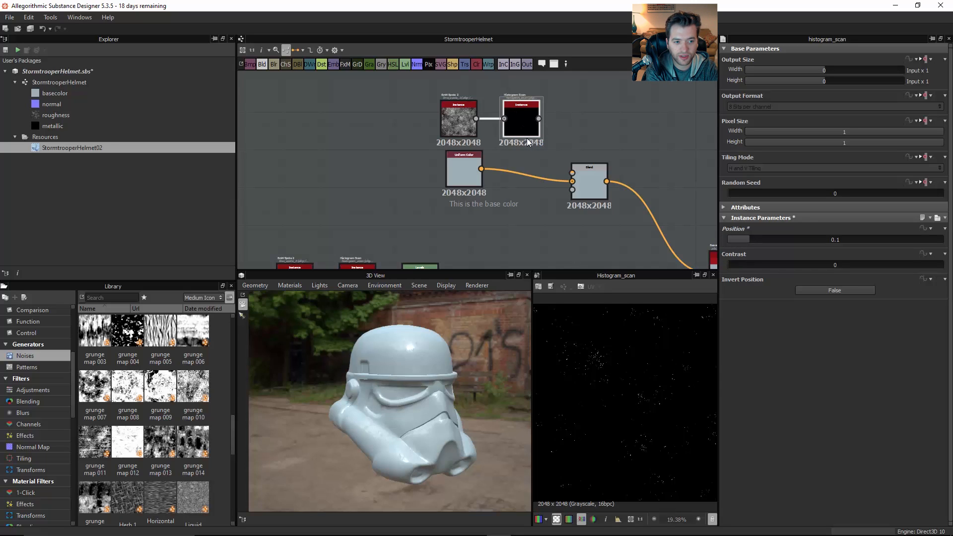
Add an Invert Grayscale node after the new Histogram Scan.
{"action": "key", "text": "space"}
{"action": "type", "text": "blend"}
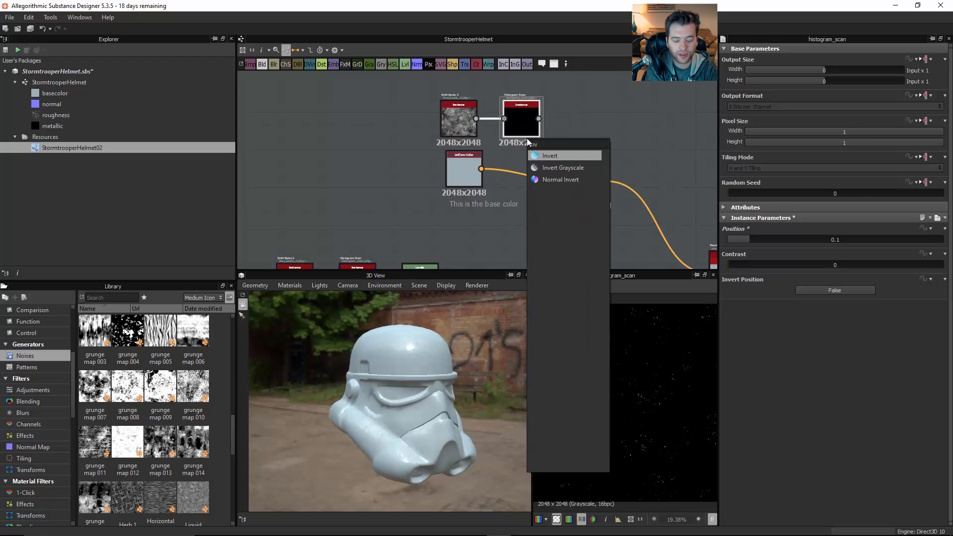
{"action": "key", "text": "Return"}
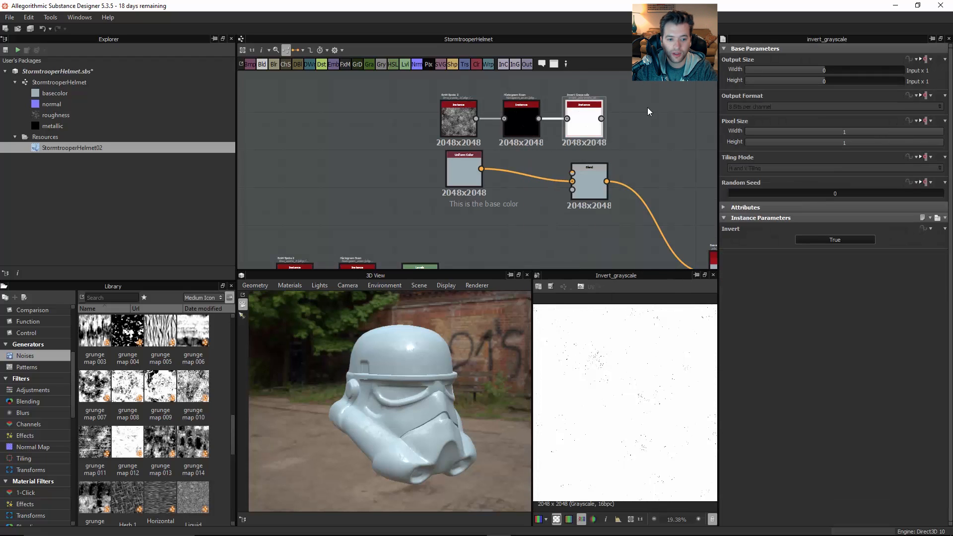
{"action": "scroll", "coordinate": [603, 379], "scroll_direction": "up", "scroll_amount": 7}
{"action": "scroll", "coordinate": [627, 403], "scroll_direction": "up", "scroll_amount": 2}
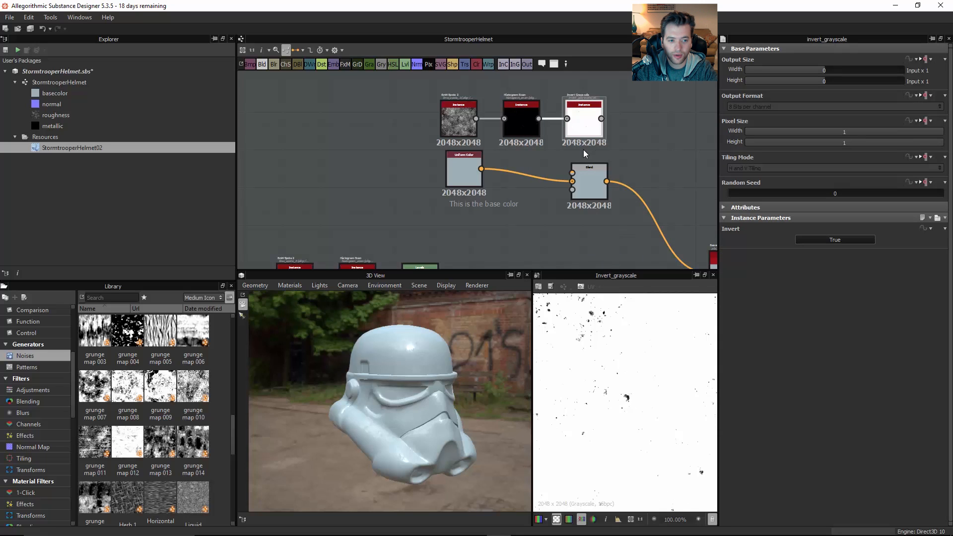
Connect the Invert Grayscale output to the base color Blend's Foreground and set the Blending Mode to Multiply.
{"action": "left_click_drag", "start_coordinate": [412, 94], "coordinate": [573, 173]}
{"action": "left_click", "coordinate": [579, 166]}
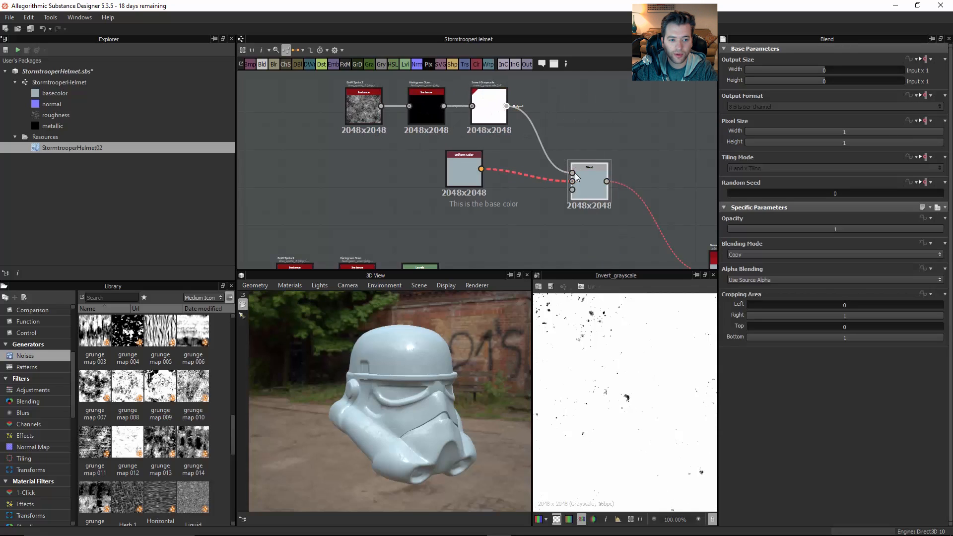
{"action": "left_click", "coordinate": [755, 255]}
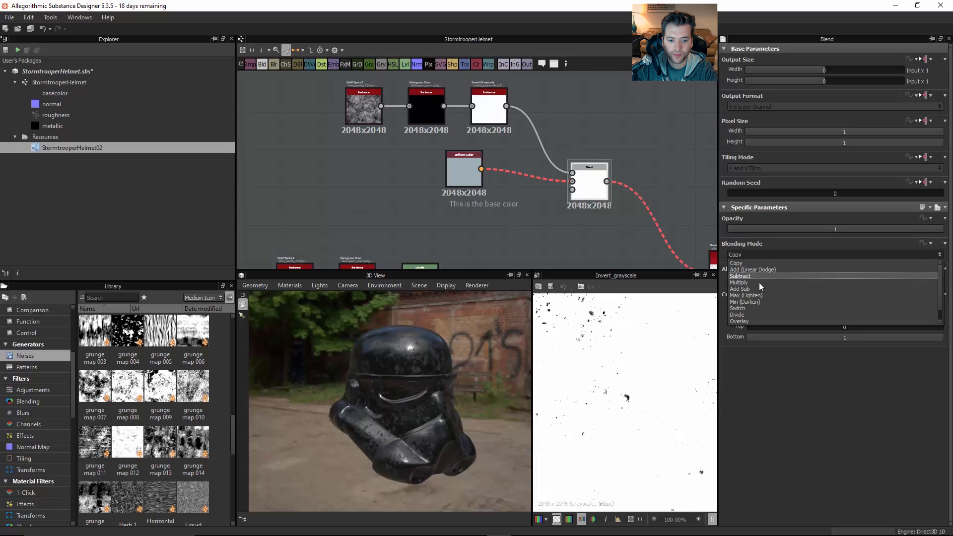
{"action": "left_click", "coordinate": [758, 286]}
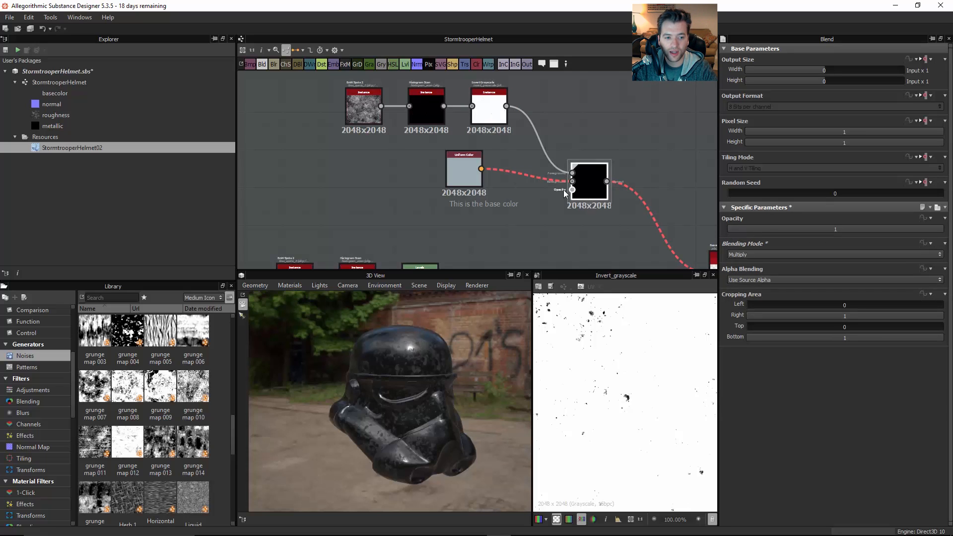
Insert a Gradient Map between Invert Grayscale and Blend, docked to the Blend, and align the Uniform Color node with the Blend's Background input.
{"action": "scroll", "coordinate": [563, 174], "scroll_direction": "up", "scroll_amount": 4}
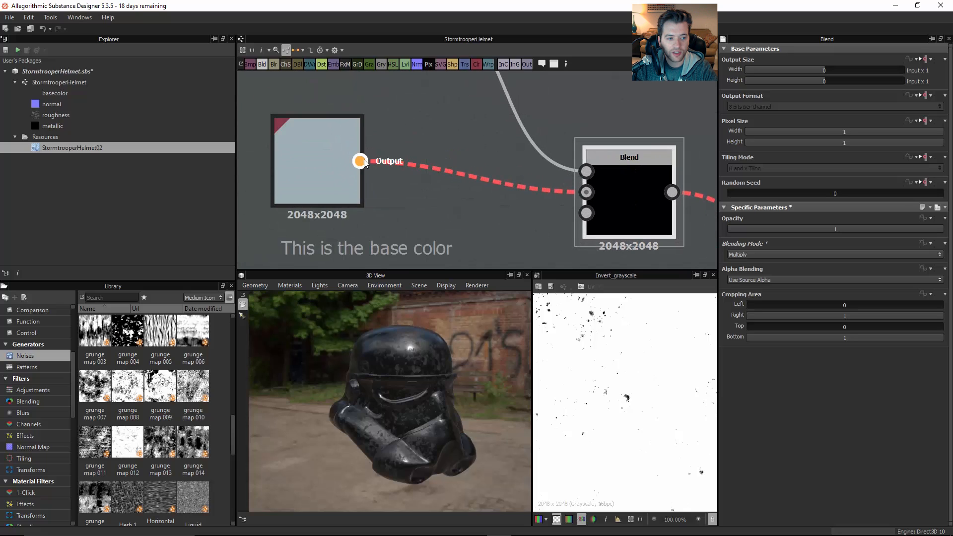
{"action": "scroll", "coordinate": [527, 240], "scroll_direction": "down", "scroll_amount": 2}
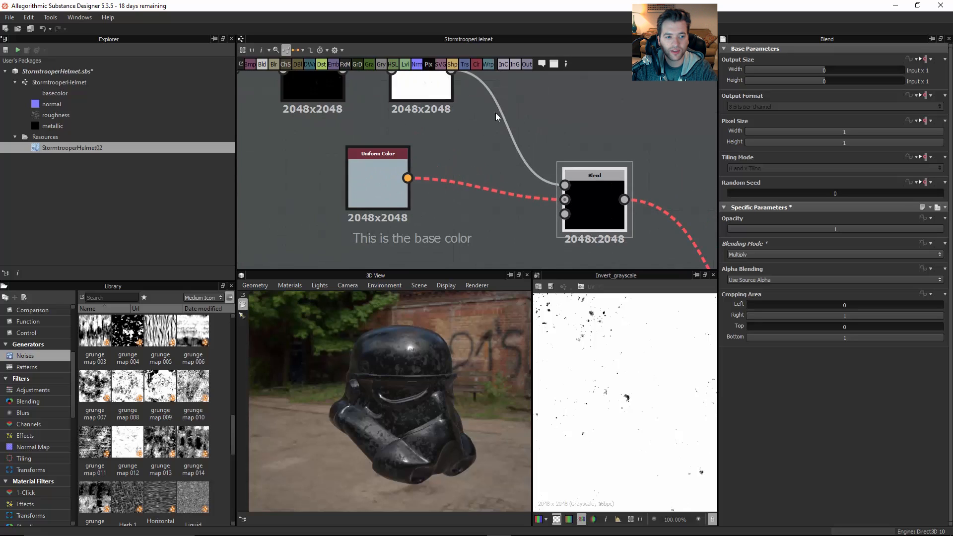
{"action": "scroll", "coordinate": [519, 170], "scroll_direction": "down", "scroll_amount": 1}
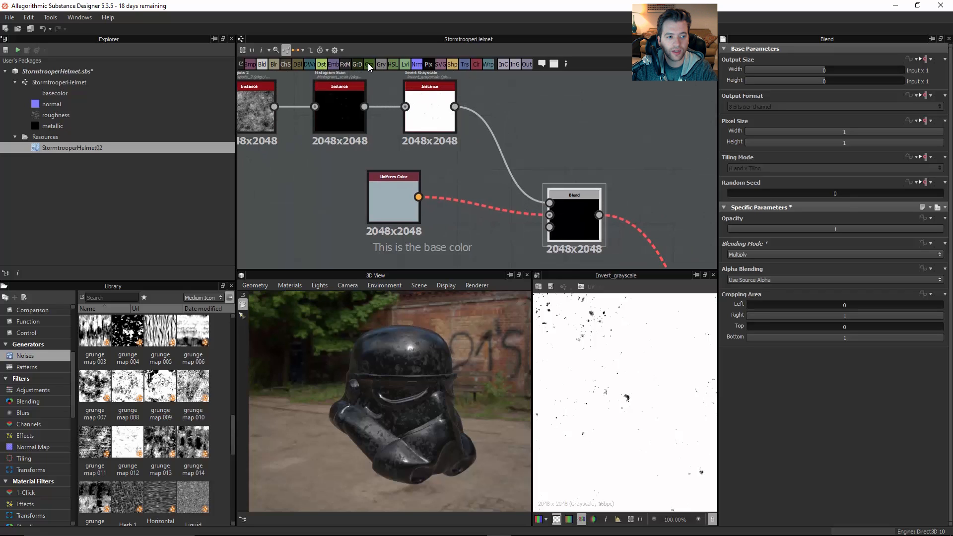
{"action": "left_click_drag", "start_coordinate": [491, 132], "coordinate": [498, 144]}
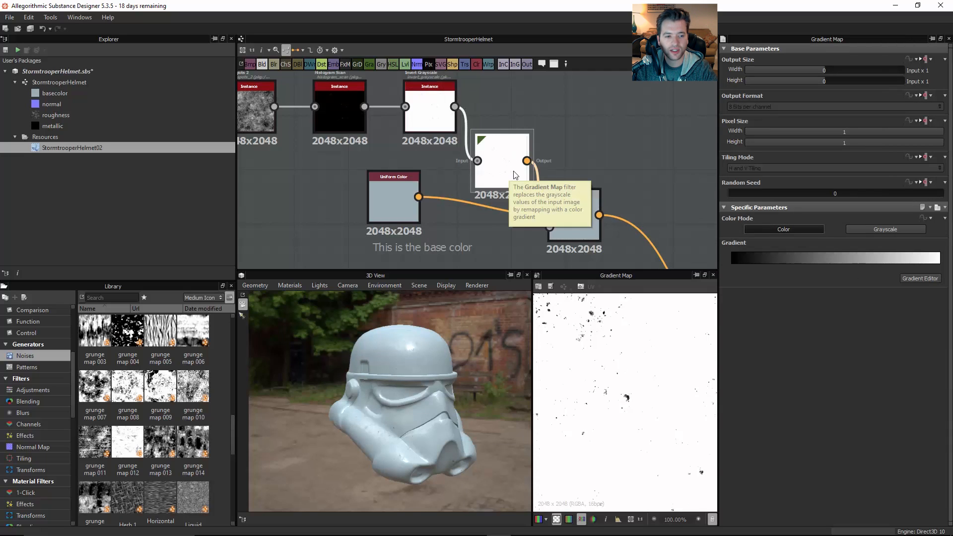
{"action": "key", "text": "Delete"}
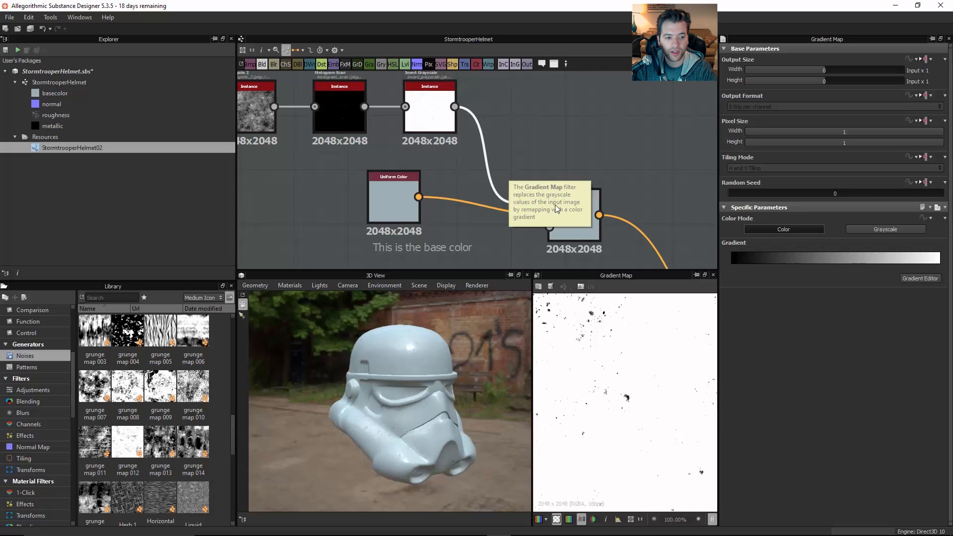
{"action": "left_click_drag", "start_coordinate": [388, 193], "coordinate": [369, 212]}
{"action": "left_click", "coordinate": [571, 233]}
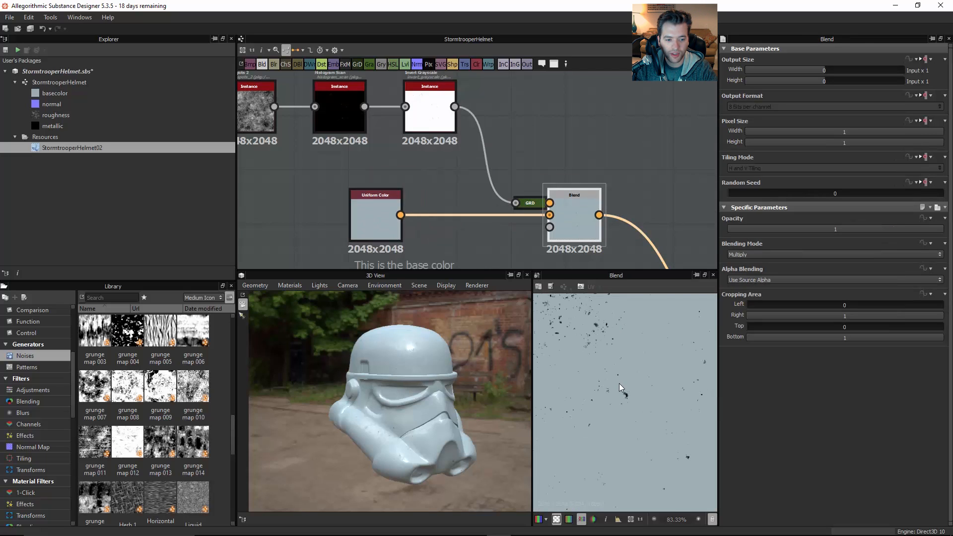
Set the Position of the base color chain's Histogram Scan to 0.18.
{"action": "scroll", "coordinate": [622, 390], "scroll_direction": "up", "scroll_amount": 2}
{"action": "scroll", "coordinate": [362, 355], "scroll_direction": "up", "scroll_amount": 5}
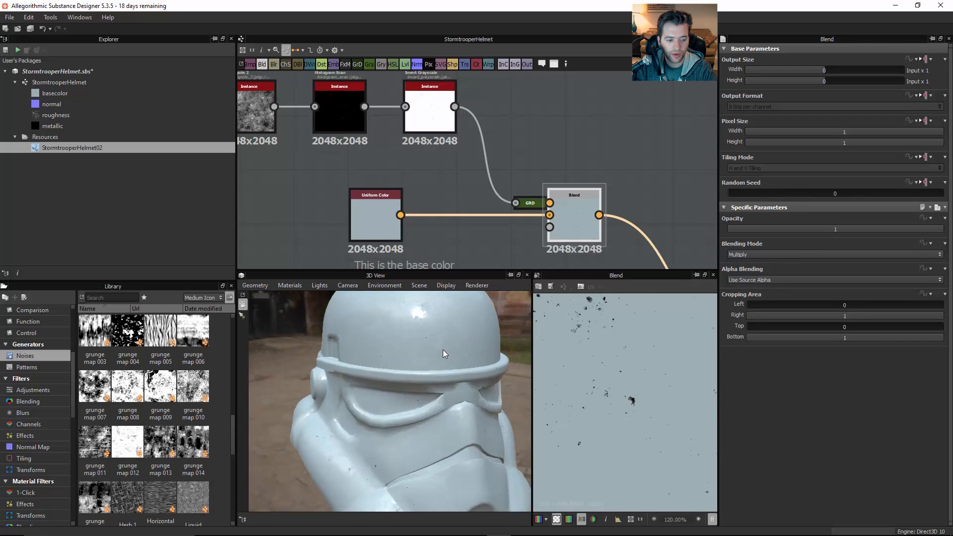
{"action": "left_click_drag", "start_coordinate": [373, 472], "coordinate": [437, 445]}
{"action": "scroll", "coordinate": [437, 444], "scroll_direction": "up", "scroll_amount": 3}
{"action": "middle_click_drag", "start_coordinate": [406, 252], "coordinate": [489, 147]}
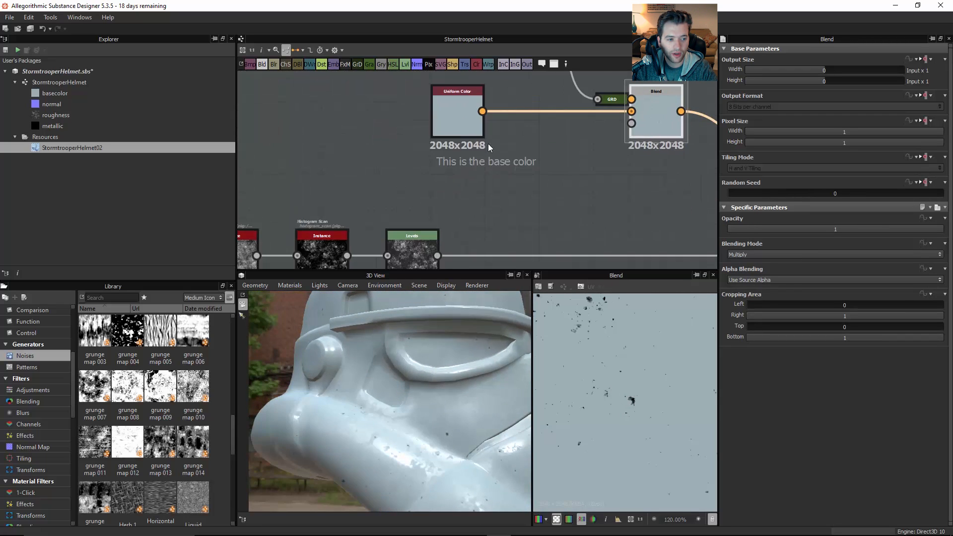
{"action": "scroll", "coordinate": [479, 150], "scroll_direction": "down", "scroll_amount": 2}
{"action": "middle_click_drag", "start_coordinate": [347, 212], "coordinate": [425, 227]}
{"action": "scroll", "coordinate": [425, 228], "scroll_direction": "down", "scroll_amount": 2}
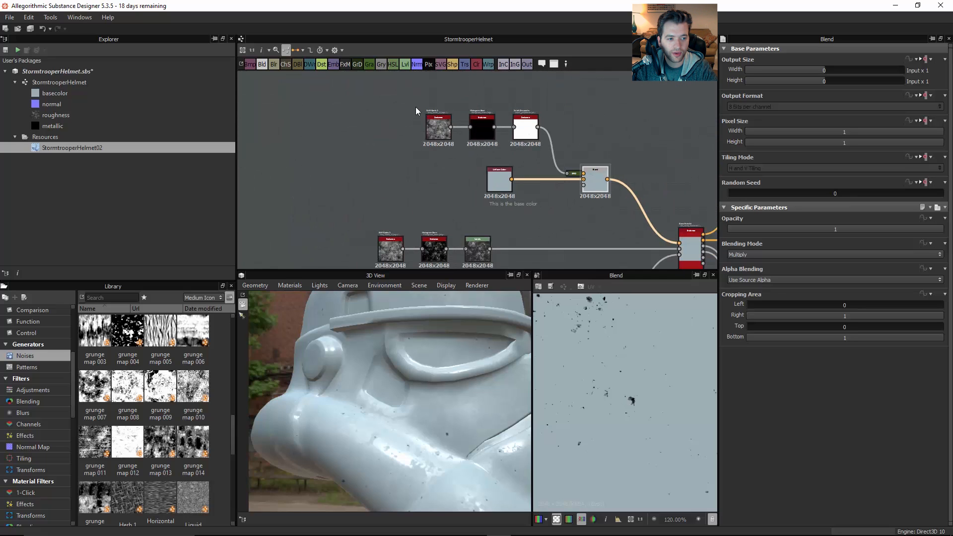
{"action": "left_click_drag", "start_coordinate": [369, 102], "coordinate": [392, 182]}
{"action": "left_click", "coordinate": [482, 126]}
{"action": "left_click_drag", "start_coordinate": [754, 244], "coordinate": [768, 244]}
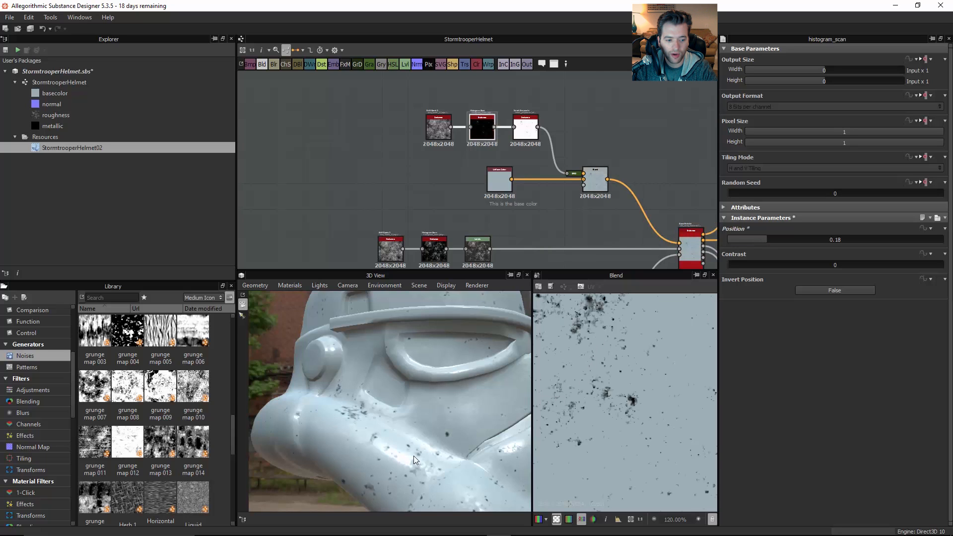
Examine the dark speckles on the helmet surface from several angles and distances in the 3D view.
{"action": "left_click_drag", "start_coordinate": [415, 464], "coordinate": [420, 380]}
{"action": "left_click_drag", "start_coordinate": [373, 339], "coordinate": [425, 359]}
{"action": "left_click_drag", "start_coordinate": [471, 411], "coordinate": [427, 394]}
{"action": "right_click_drag", "start_coordinate": [427, 395], "coordinate": [360, 363]}
{"action": "left_click_drag", "start_coordinate": [360, 362], "coordinate": [418, 417]}
{"action": "right_click_drag", "start_coordinate": [418, 412], "coordinate": [430, 425]}
{"action": "left_click_drag", "start_coordinate": [430, 425], "coordinate": [459, 439]}
{"action": "middle_click_drag", "start_coordinate": [458, 439], "coordinate": [433, 407]}
{"action": "left_click_drag", "start_coordinate": [433, 409], "coordinate": [381, 361]}
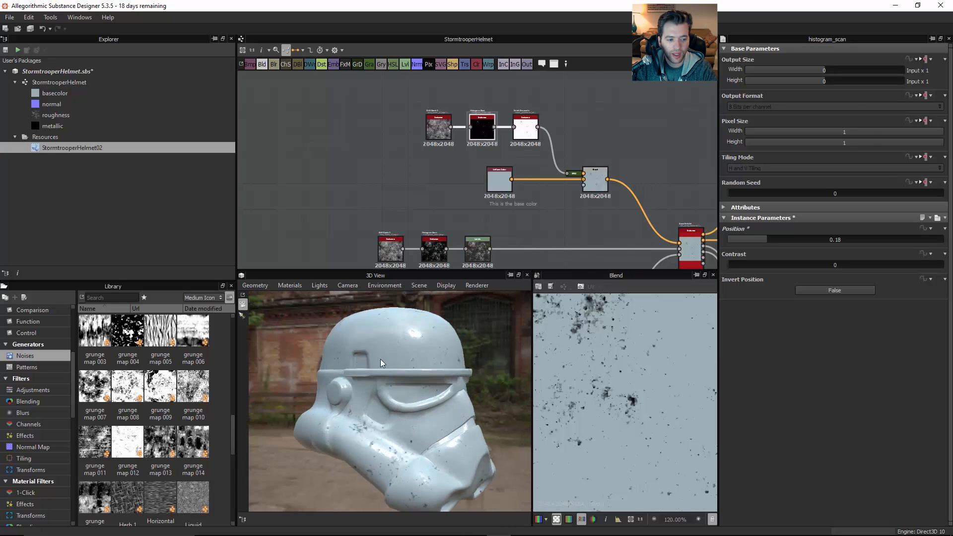
Set the saturation of the base color Uniform Color to 17 and check the helmet's tint in the 3D view.
{"action": "middle_click_drag", "start_coordinate": [543, 189], "coordinate": [478, 173]}
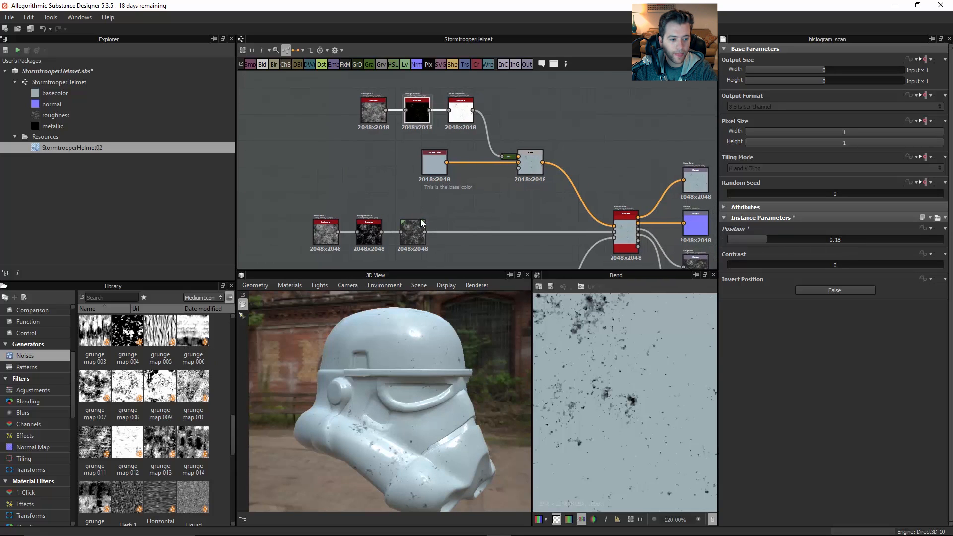
{"action": "middle_click_drag", "start_coordinate": [597, 192], "coordinate": [565, 162]}
{"action": "scroll", "coordinate": [465, 157], "scroll_direction": "down", "scroll_amount": 2}
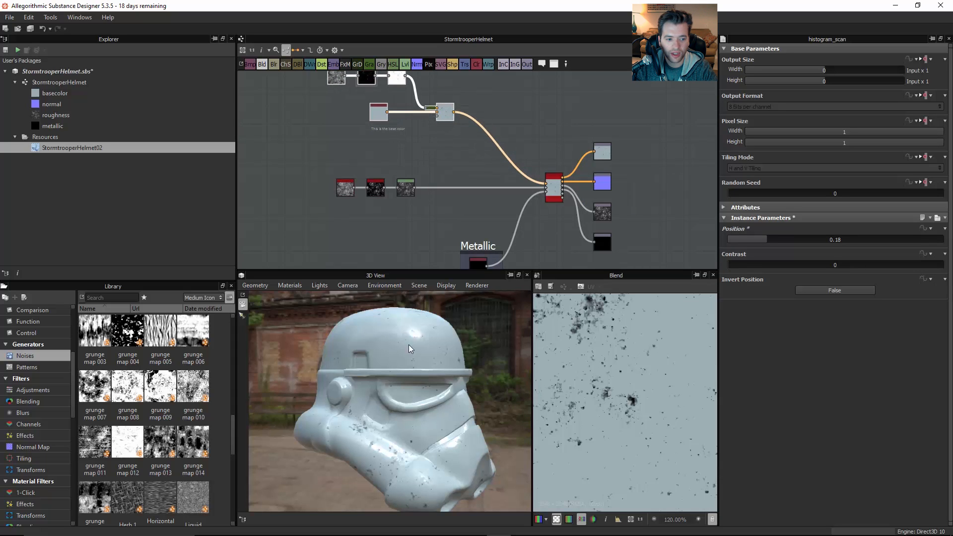
{"action": "left_click_drag", "start_coordinate": [409, 368], "coordinate": [372, 376]}
{"action": "middle_click_drag", "start_coordinate": [483, 112], "coordinate": [519, 143]}
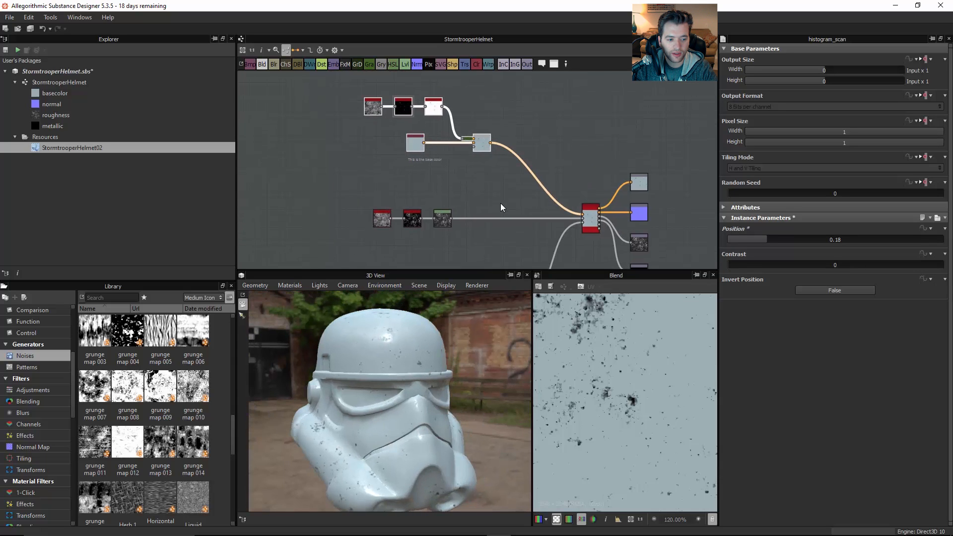
{"action": "left_click", "coordinate": [419, 151]}
{"action": "left_click_drag", "start_coordinate": [778, 283], "coordinate": [775, 279]}
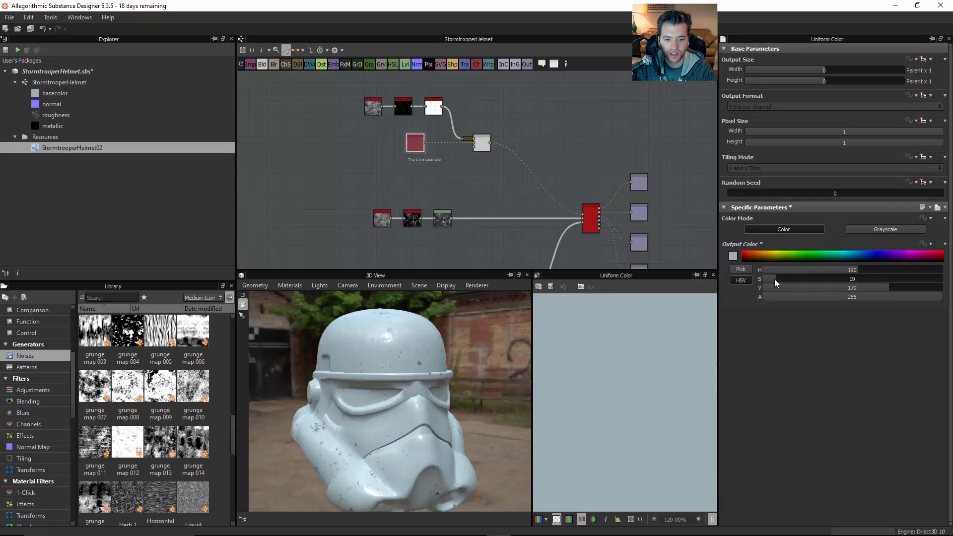
{"action": "left_click_drag", "start_coordinate": [411, 366], "coordinate": [423, 414]}
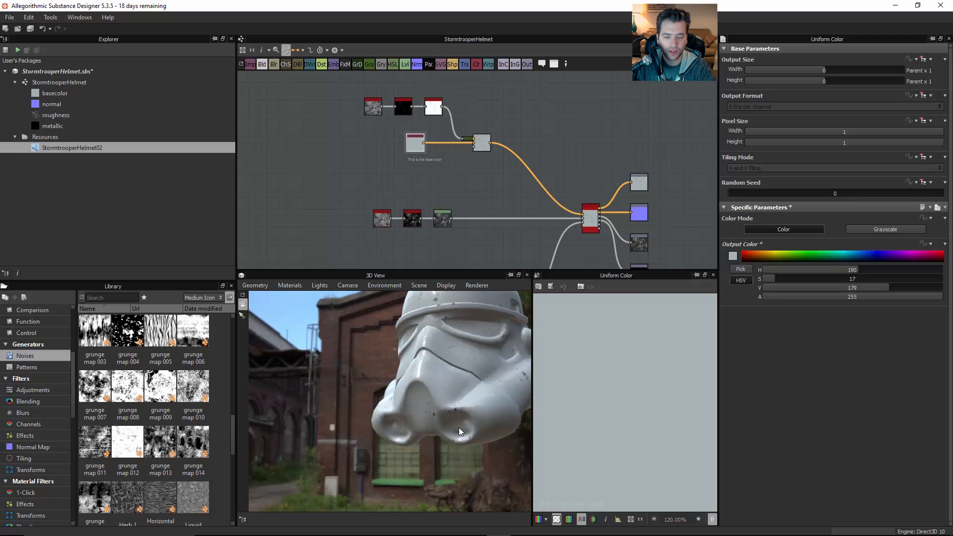
{"action": "middle_click_drag", "start_coordinate": [452, 392], "coordinate": [419, 403]}
{"action": "left_click_drag", "start_coordinate": [418, 402], "coordinate": [398, 420]}
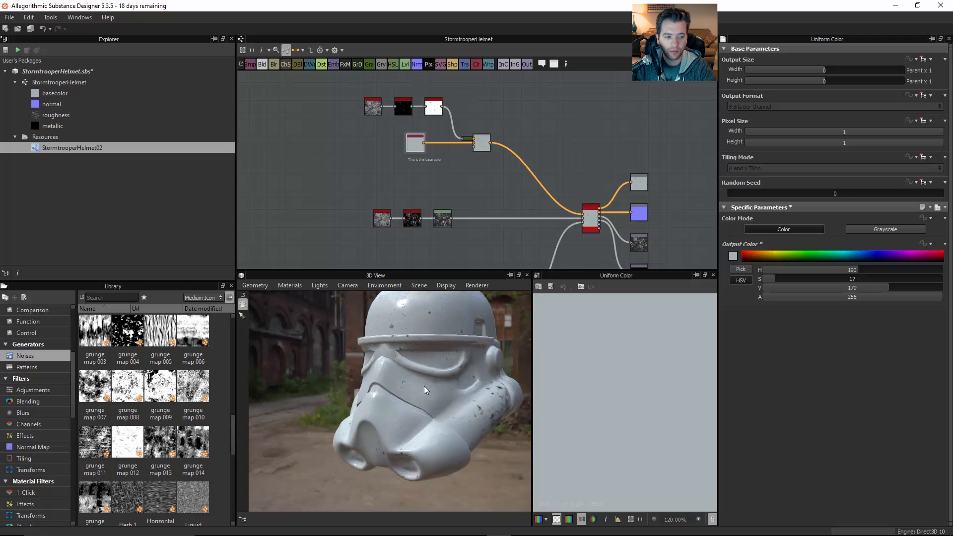
{"action": "middle_click_drag", "start_coordinate": [415, 355], "coordinate": [386, 373]}
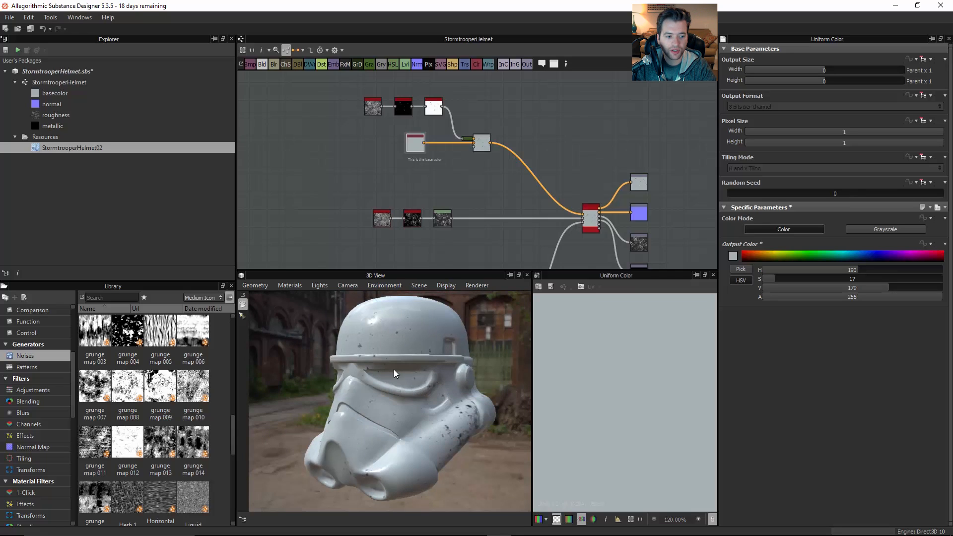
Save the StormtrooperHelmet.sbs package.
{"action": "left_click", "coordinate": [74, 72]}
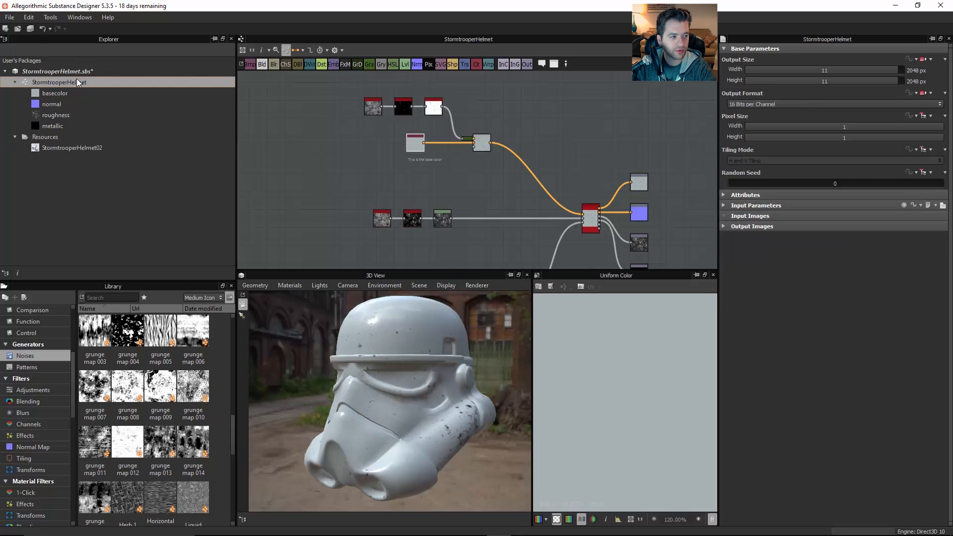
{"action": "right_click", "coordinate": [80, 73]}
{"action": "left_click", "coordinate": [99, 130]}
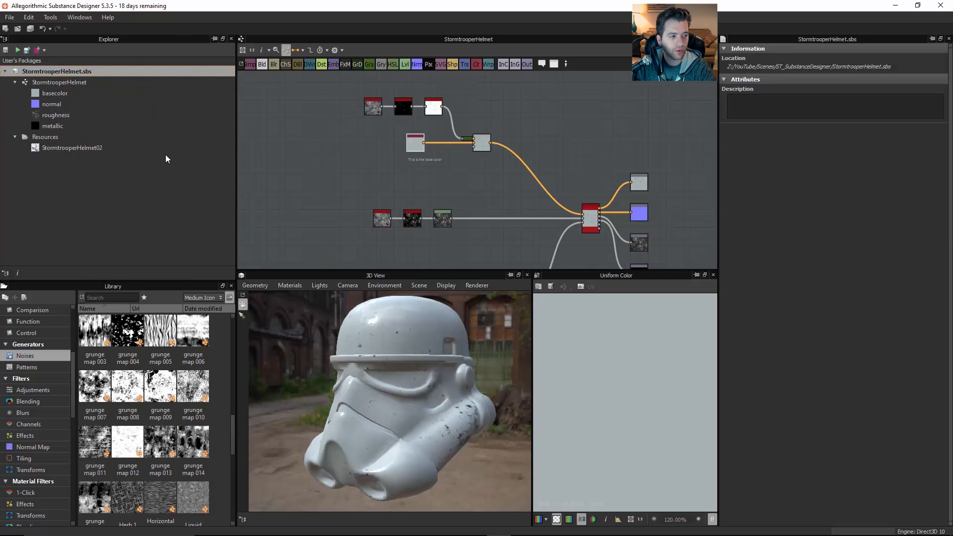
Switch to Cinema 4D and change its layout to BP UV Edit.
{"action": "key", "text": "alt+Tab"}
{"action": "key", "text": "alt+Tab"}
{"action": "key", "text": "alt+Tab"}
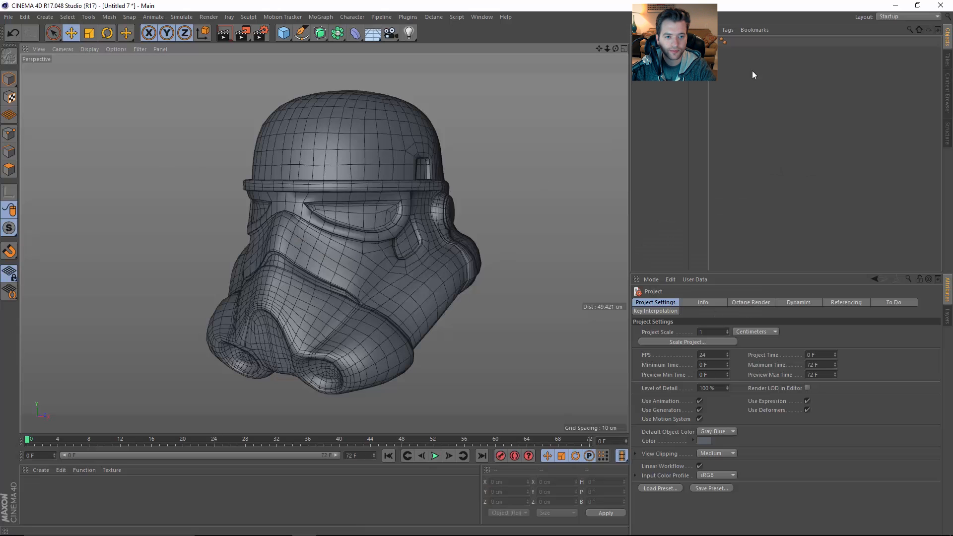
{"action": "left_click", "coordinate": [881, 17]}
{"action": "left_click", "coordinate": [894, 44]}
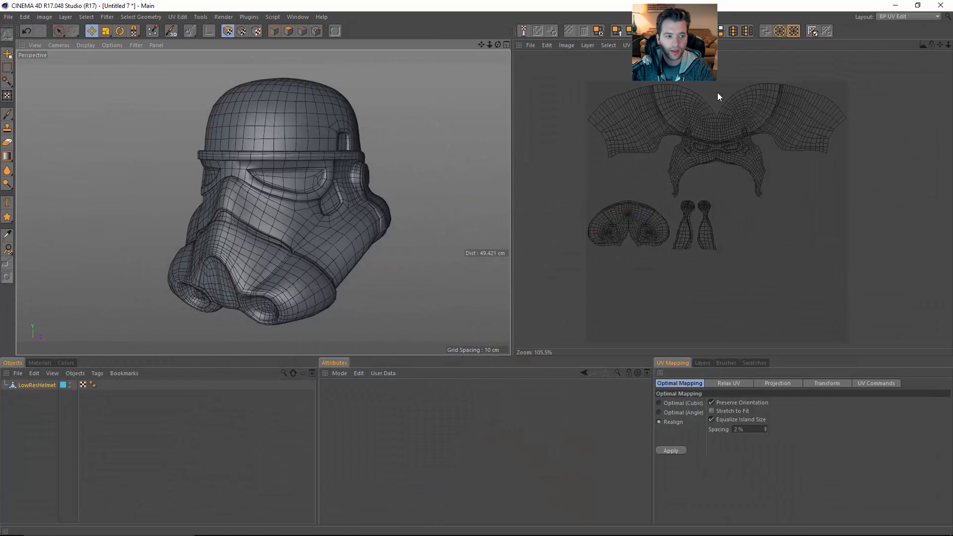
Select all the polygons inside one eye lens of the helmet with Live Selection.
{"action": "right_click_drag", "start_coordinate": [281, 151], "coordinate": [354, 153], "text": "alt"}
{"action": "double_click", "coordinate": [318, 223]}
{"action": "right_click_drag", "start_coordinate": [293, 231], "coordinate": [367, 232], "text": "alt"}
{"action": "right_click_drag", "start_coordinate": [151, 193], "coordinate": [167, 193], "text": "alt"}
{"action": "left_click_drag", "start_coordinate": [59, 31], "coordinate": [80, 44]}
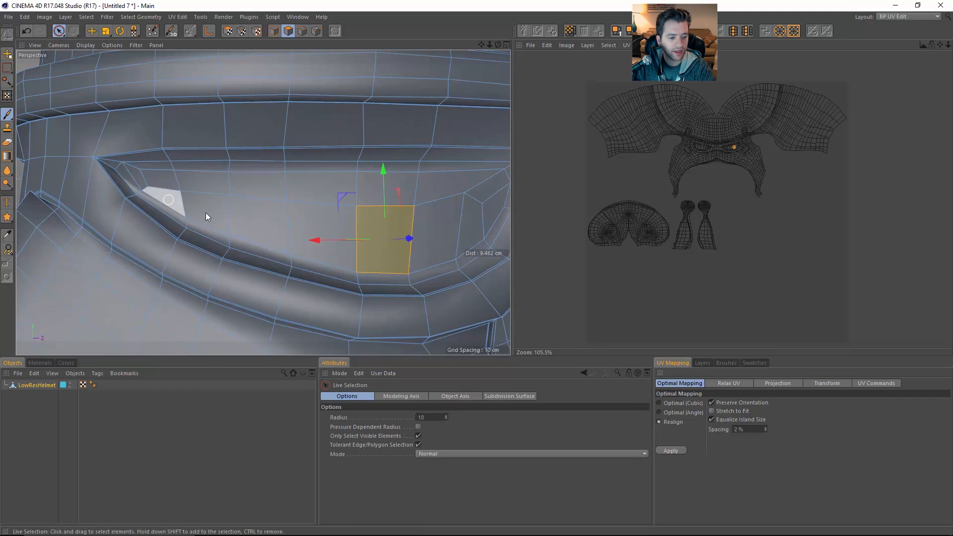
{"action": "left_click_drag", "start_coordinate": [198, 213], "coordinate": [140, 174]}
{"action": "mouse_move", "coordinate": [220, 178]}
{"action": "left_mouse_down"}
{"action": "mouse_move", "coordinate": [470, 174]}
{"action": "mouse_move", "coordinate": [421, 178]}
{"action": "left_mouse_up"}
{"action": "mouse_move", "coordinate": [477, 168]}
{"action": "left_mouse_down"}
{"action": "mouse_move", "coordinate": [442, 239]}
{"action": "mouse_move", "coordinate": [353, 268]}
{"action": "mouse_move", "coordinate": [264, 253]}
{"action": "mouse_move", "coordinate": [121, 194]}
{"action": "mouse_move", "coordinate": [106, 175]}
{"action": "left_mouse_up"}
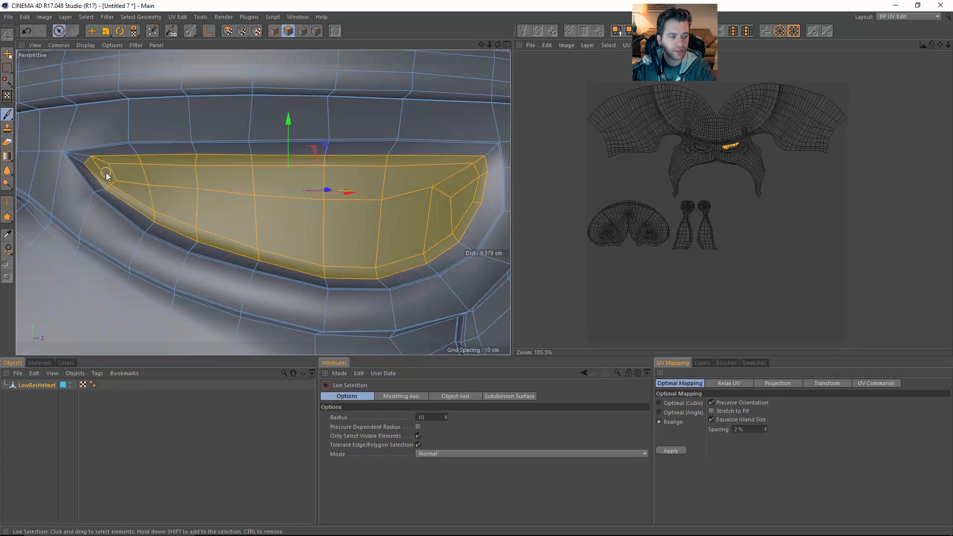
Add all the polygons of the other eye lens to the selection and deselect the stray ones along its upper rim.
{"action": "left_click_drag", "start_coordinate": [252, 205], "coordinate": [350, 195], "text": "alt"}
{"action": "mouse_move", "coordinate": [307, 223]}
{"action": "left_mouse_down"}
{"action": "mouse_move", "coordinate": [174, 249]}
{"action": "mouse_move", "coordinate": [70, 252]}
{"action": "mouse_move", "coordinate": [207, 238]}
{"action": "mouse_move", "coordinate": [143, 224]}
{"action": "mouse_move", "coordinate": [215, 206]}
{"action": "mouse_move", "coordinate": [411, 195]}
{"action": "mouse_move", "coordinate": [202, 184]}
{"action": "left_mouse_up"}
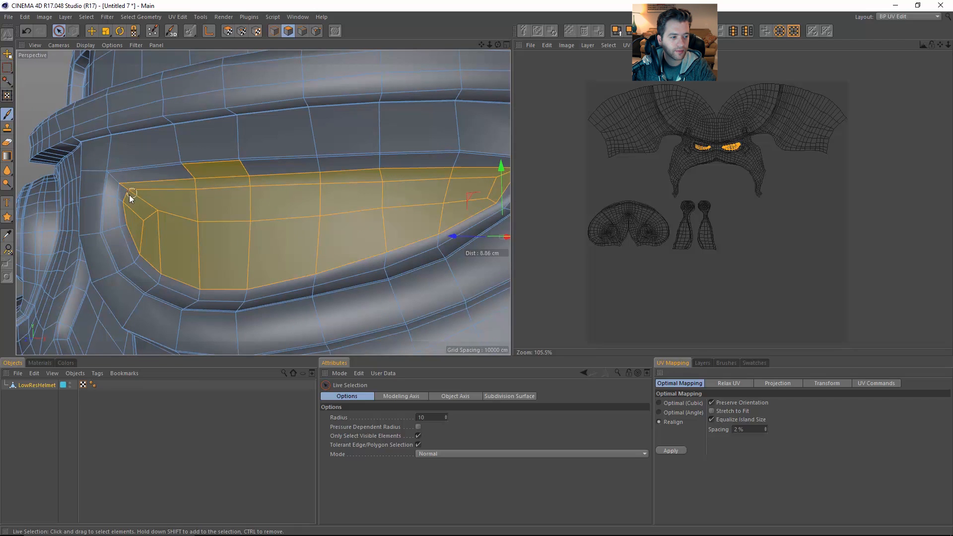
{"action": "left_click_drag", "start_coordinate": [203, 288], "coordinate": [325, 269]}
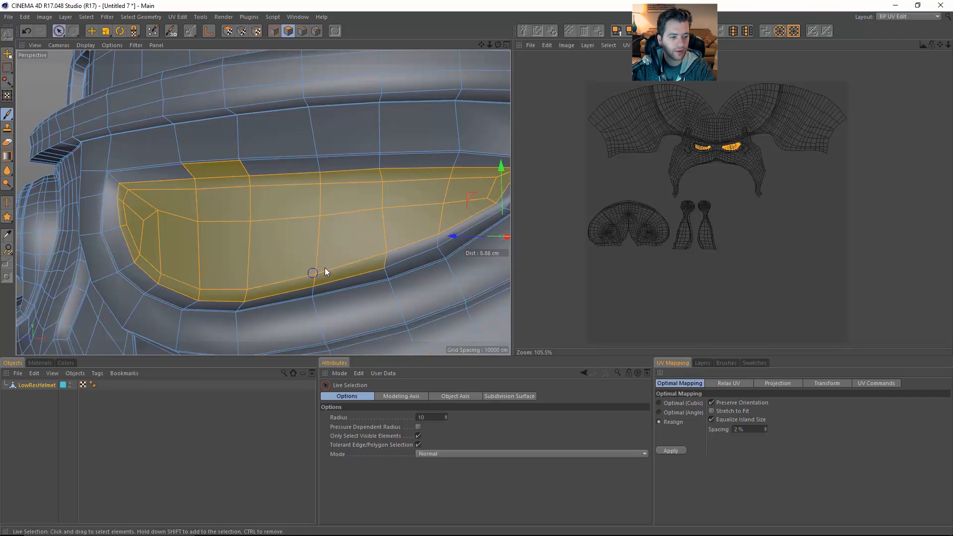
{"action": "left_click_drag", "start_coordinate": [495, 203], "coordinate": [498, 200], "text": "shift"}
{"action": "left_click_drag", "start_coordinate": [229, 171], "coordinate": [278, 170], "text": "ctrl"}
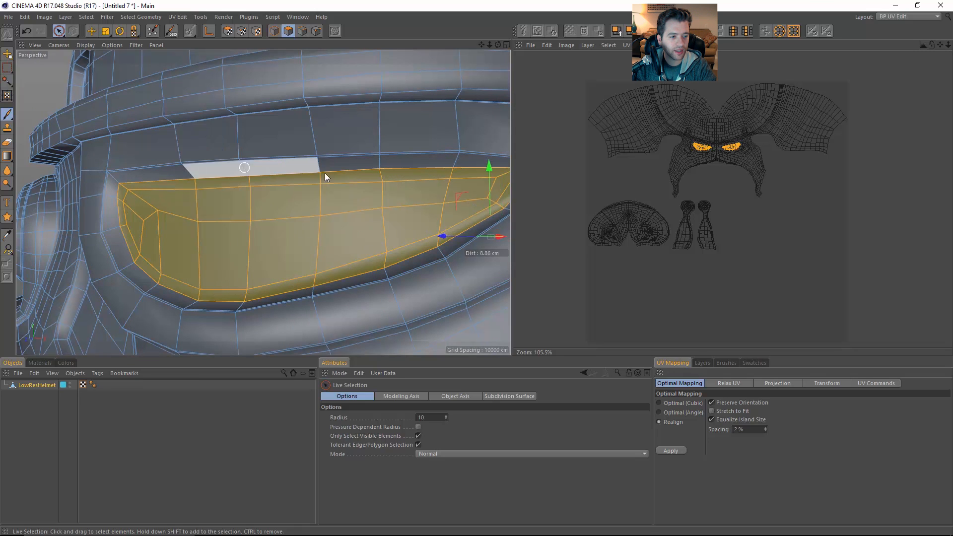
{"action": "right_click_drag", "start_coordinate": [325, 174], "coordinate": [191, 211], "text": "alt"}
{"action": "mouse_move", "coordinate": [190, 211]}
{"action": "left_mouse_down", "text": "alt"}
{"action": "mouse_move", "coordinate": [405, 219]}
{"action": "mouse_move", "coordinate": [308, 219]}
{"action": "left_mouse_up", "text": "alt"}
{"action": "scroll", "coordinate": [720, 164], "scroll_direction": "up", "scroll_amount": 6}
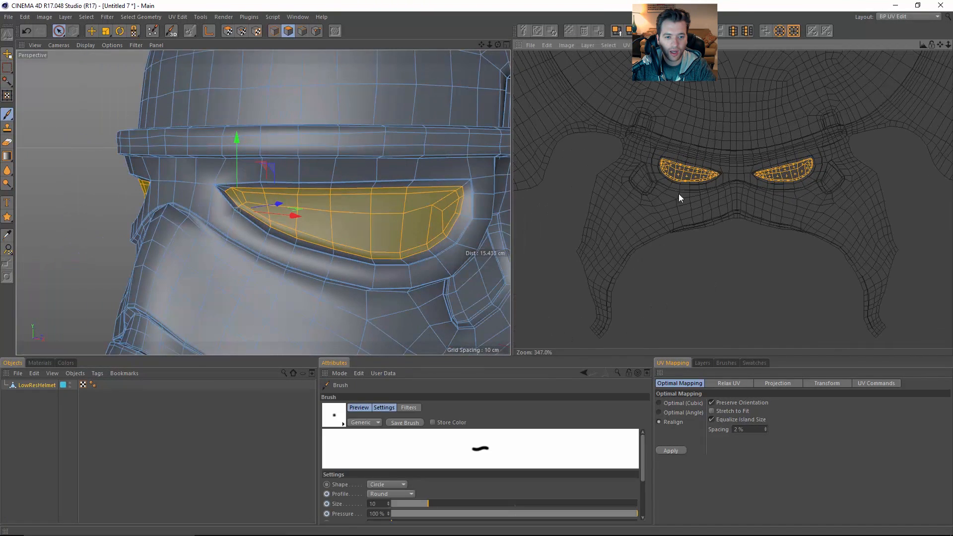
{"action": "scroll", "coordinate": [360, 246], "scroll_direction": "down", "scroll_amount": 5}
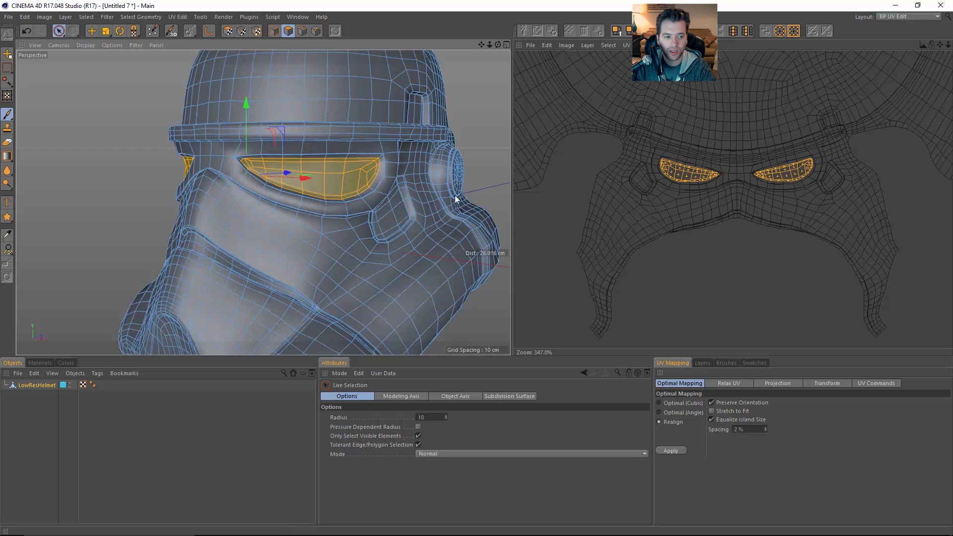
{"action": "scroll", "coordinate": [455, 195], "scroll_direction": "down", "scroll_amount": 4}
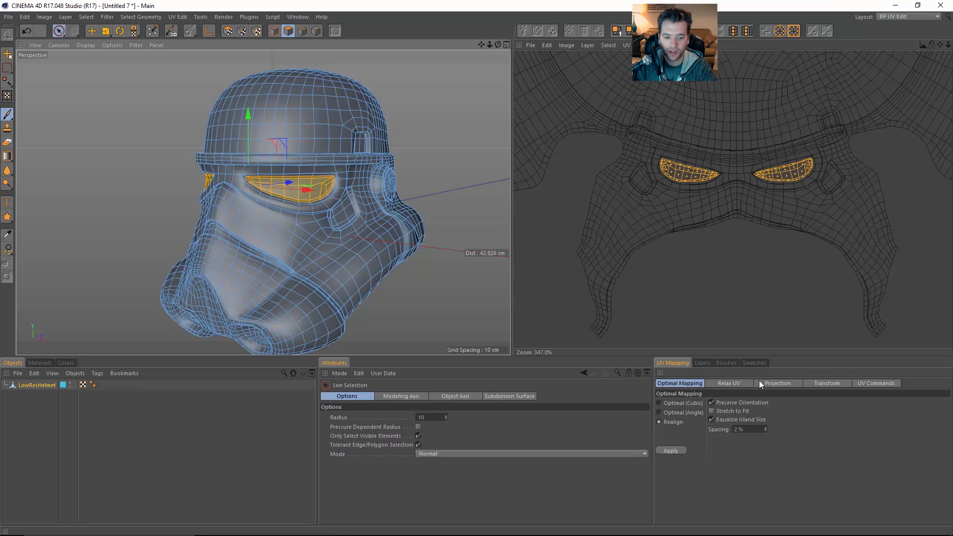
Create a new black 4096 × 4096 pixel RGB texture named EyesMask.
{"action": "left_click", "coordinate": [704, 362]}
{"action": "left_click", "coordinate": [676, 362]}
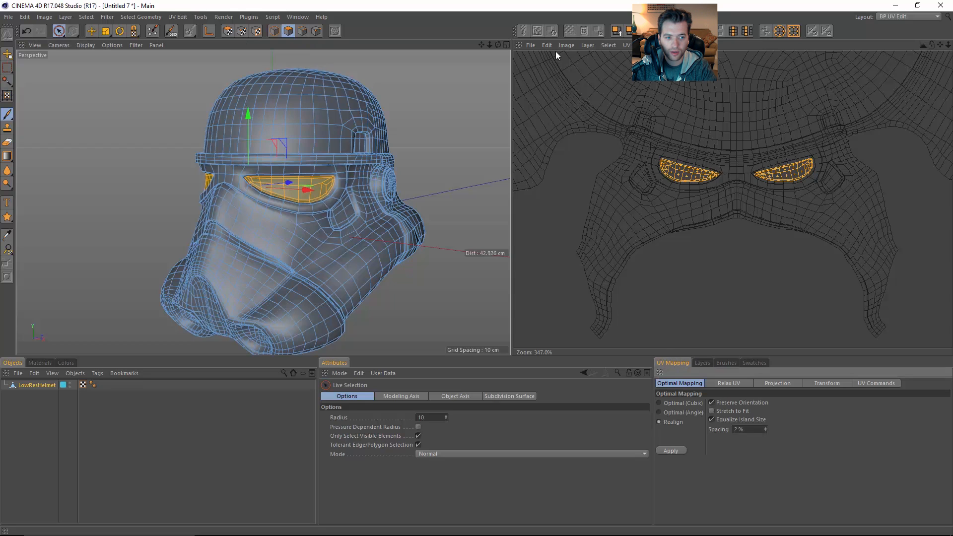
{"action": "scroll", "coordinate": [685, 149], "scroll_direction": "down", "scroll_amount": 3}
{"action": "left_click", "coordinate": [532, 44]}
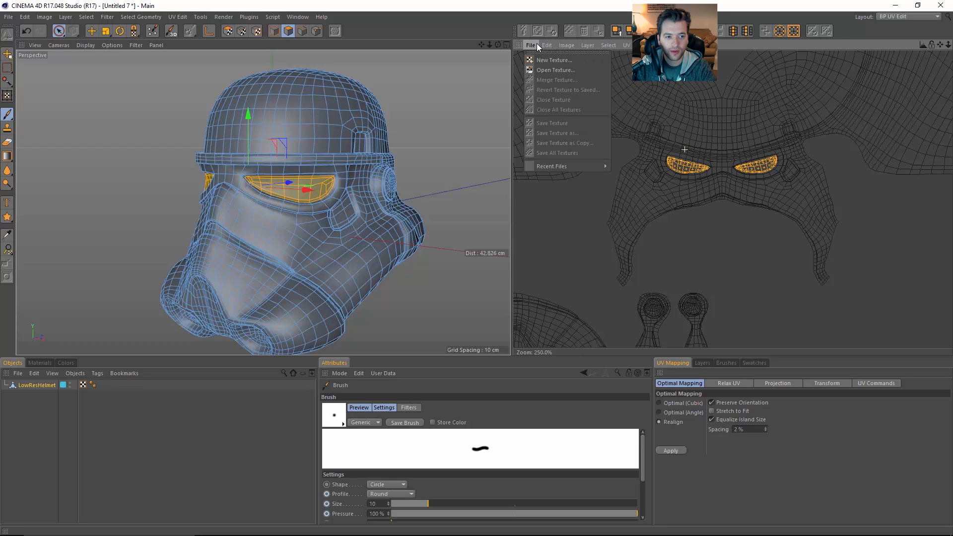
{"action": "left_click", "coordinate": [540, 59]}
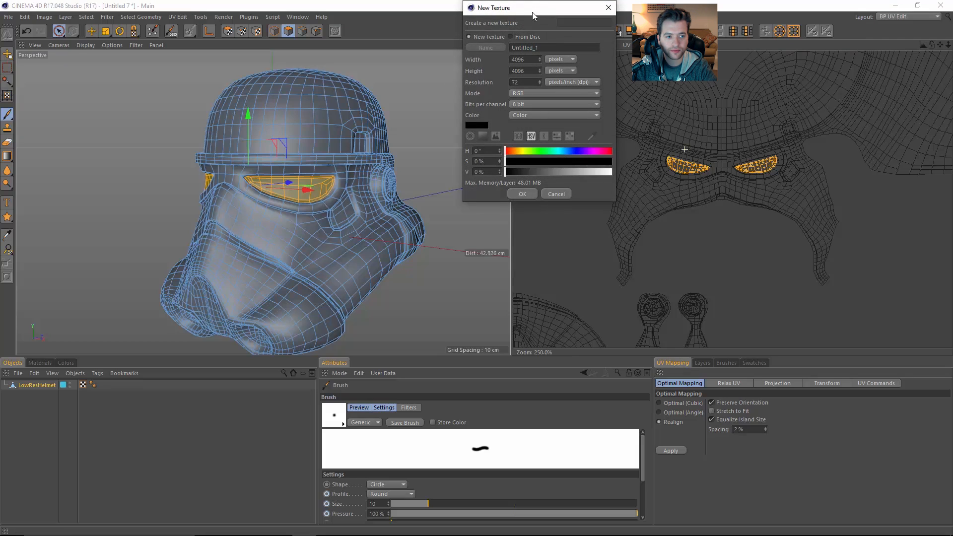
{"action": "left_click_drag", "start_coordinate": [532, 12], "coordinate": [517, 62]}
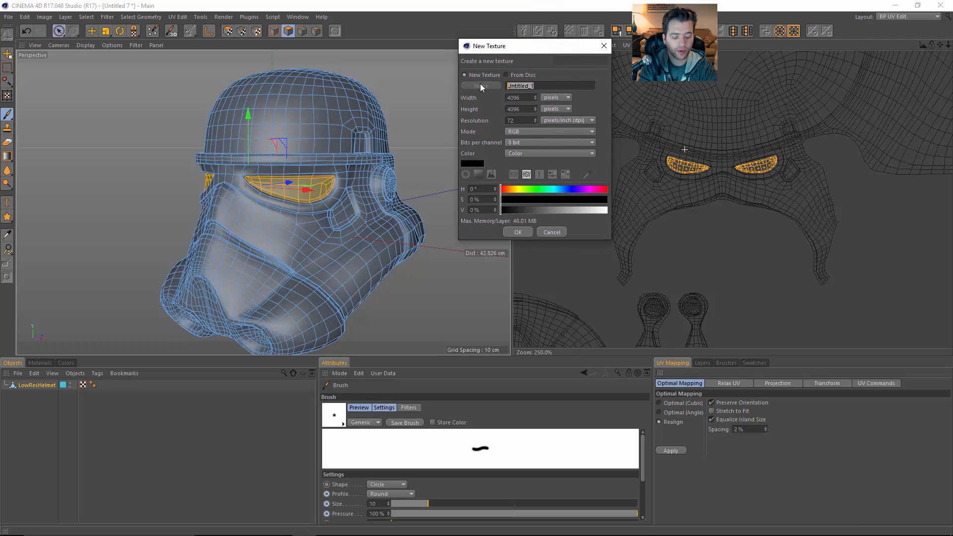
{"action": "type", "text": "EyesMask"}
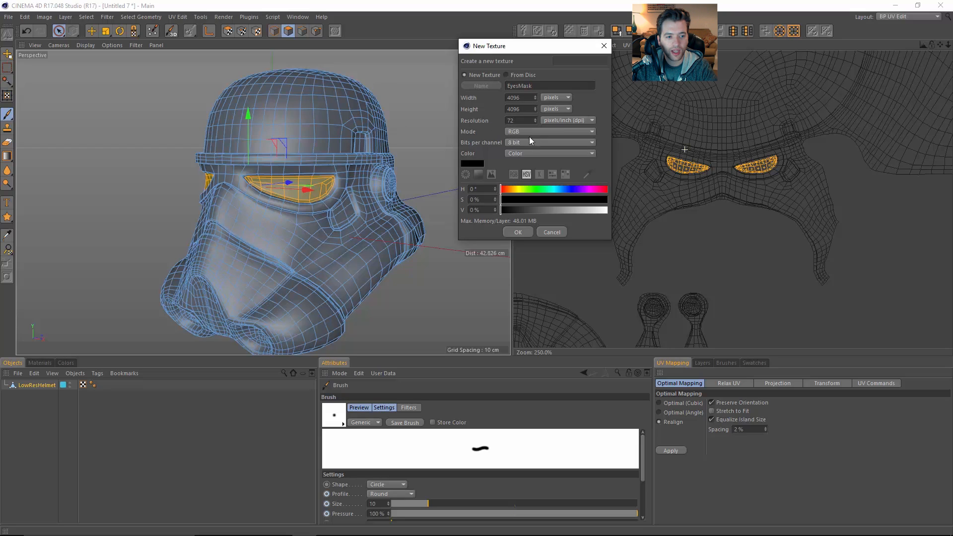
{"action": "left_click", "coordinate": [518, 231]}
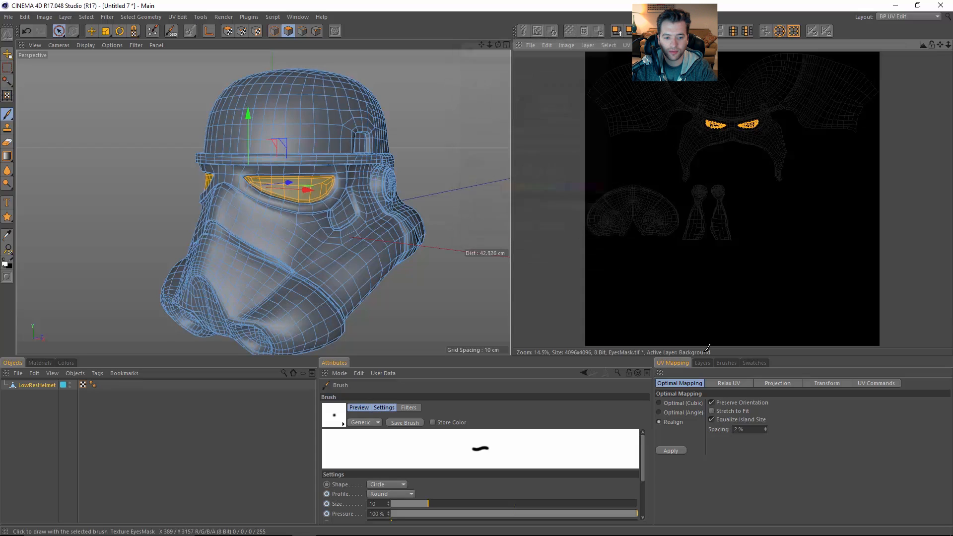
Add a new layer to the EyesMask texture and fill the selected eye lens UV polygons with white on it.
{"action": "left_click", "coordinate": [702, 363]}
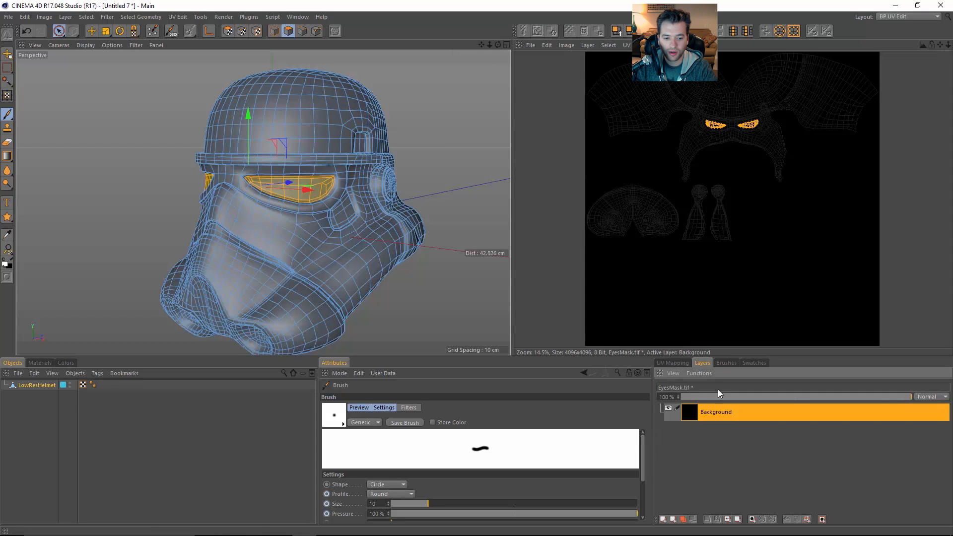
{"action": "left_click", "coordinate": [664, 519]}
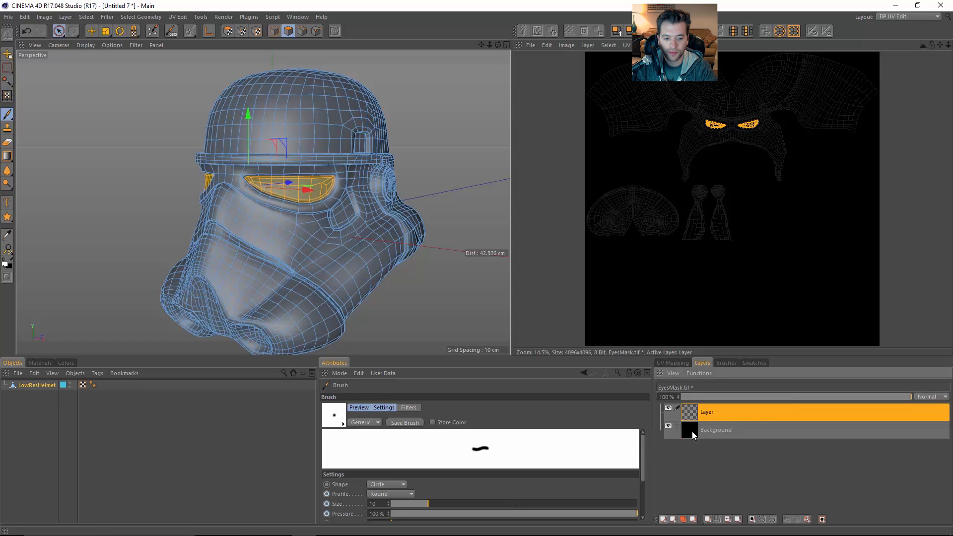
{"action": "scroll", "coordinate": [747, 126], "scroll_direction": "up", "scroll_amount": 5}
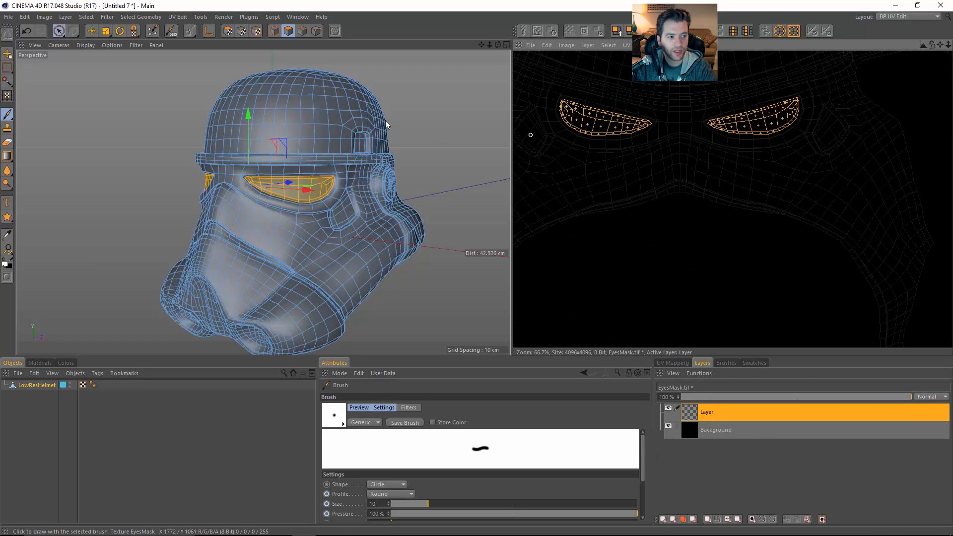
{"action": "left_click", "coordinate": [227, 30]}
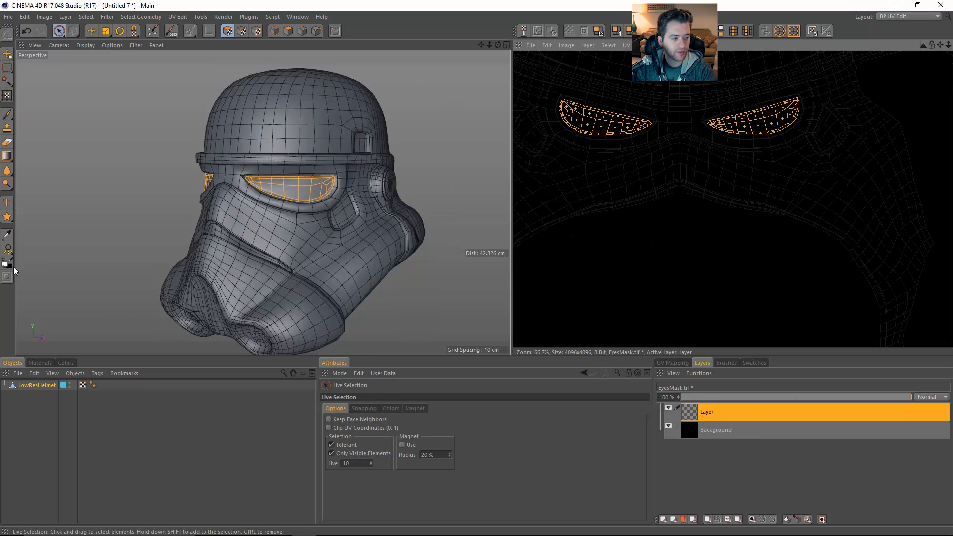
{"action": "left_click", "coordinate": [7, 264]}
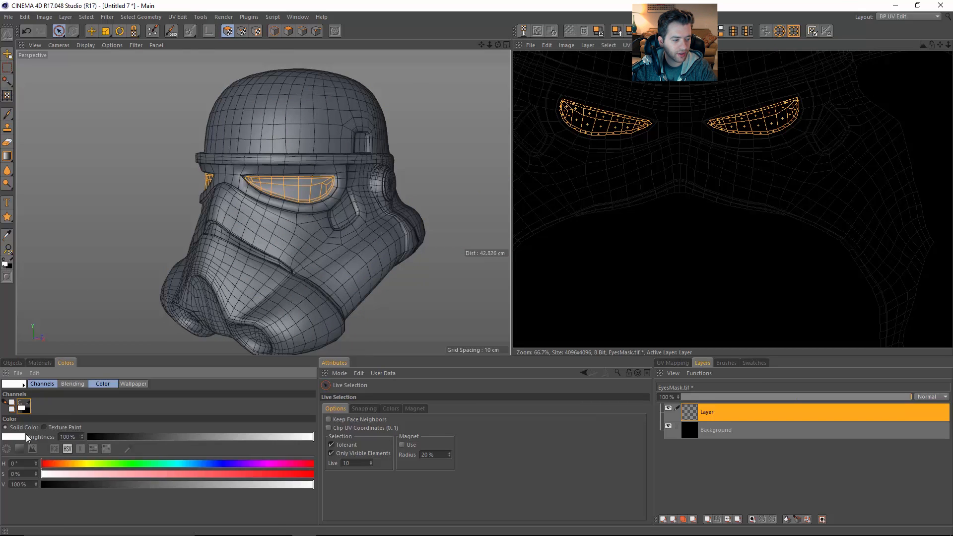
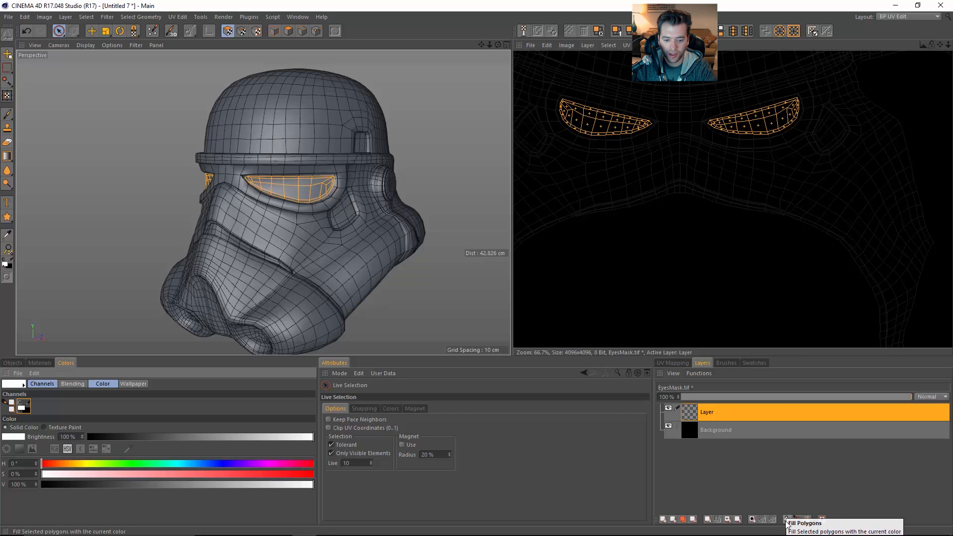
{"action": "left_click", "coordinate": [787, 520]}
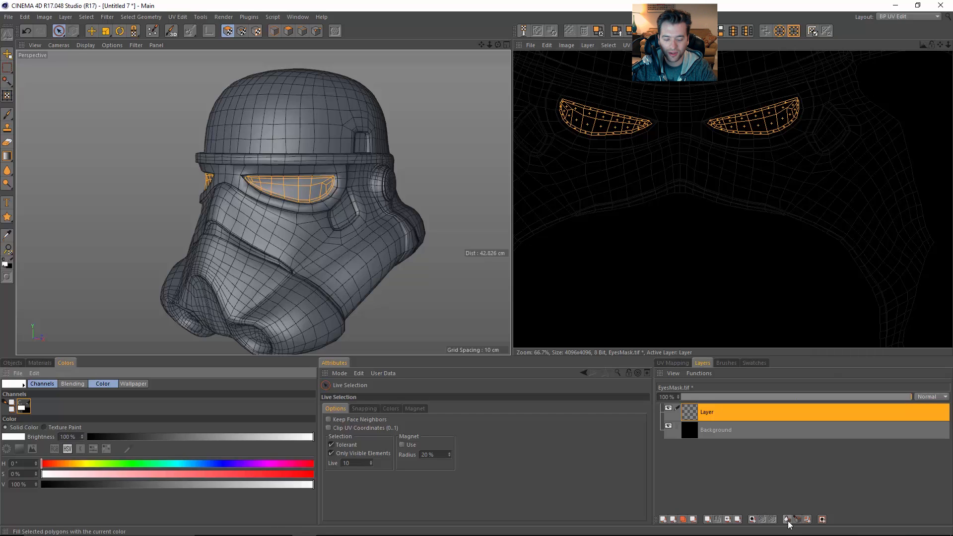
{"action": "left_click", "coordinate": [788, 521]}
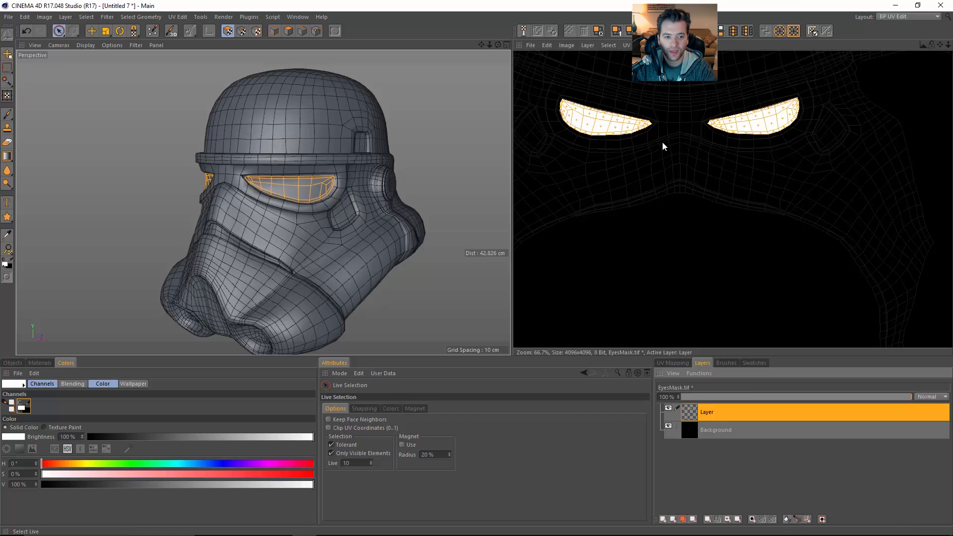
{"action": "scroll", "coordinate": [605, 130], "scroll_direction": "down", "scroll_amount": 2}
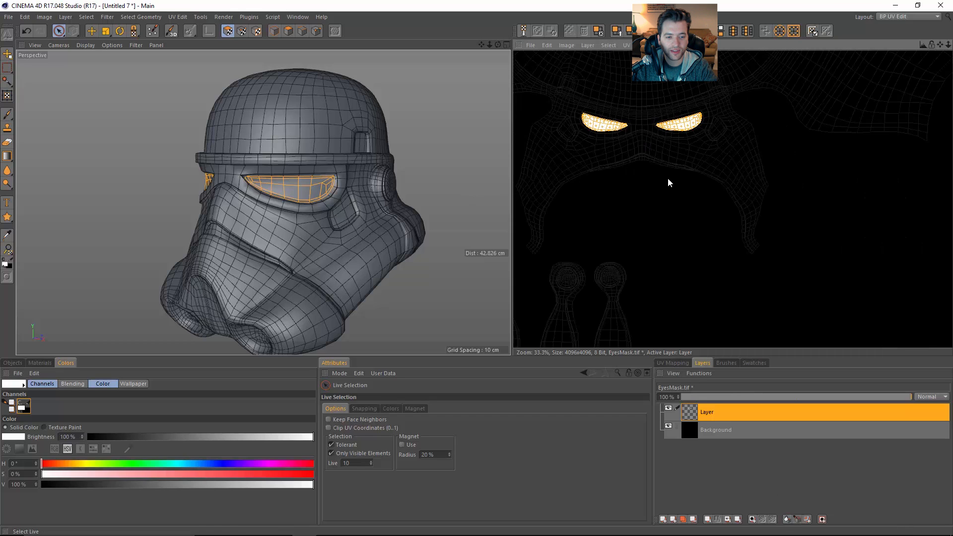
Start saving the EyesMask texture under a new file with PNG as the format.
{"action": "scroll", "coordinate": [668, 178], "scroll_direction": "down", "scroll_amount": 1}
{"action": "left_click", "coordinate": [529, 45]}
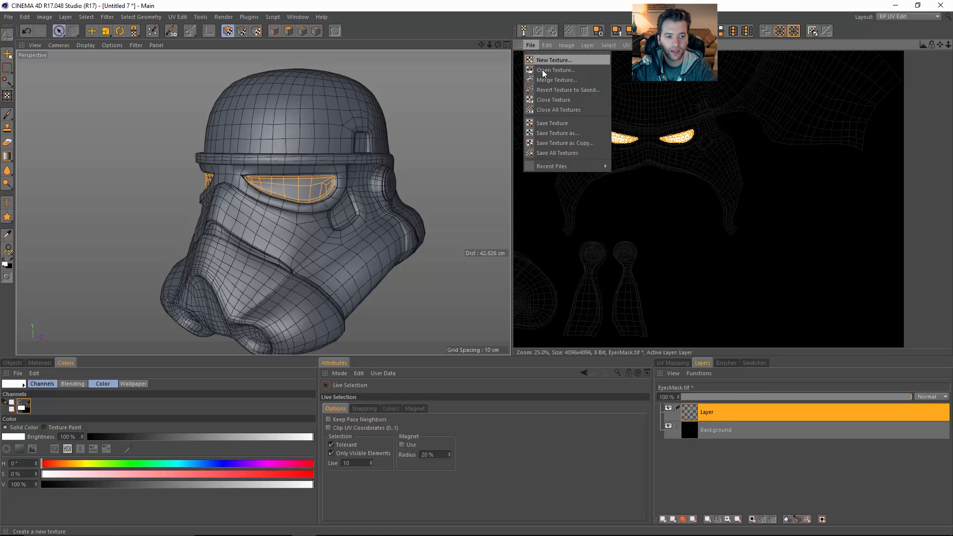
{"action": "left_click", "coordinate": [575, 132]}
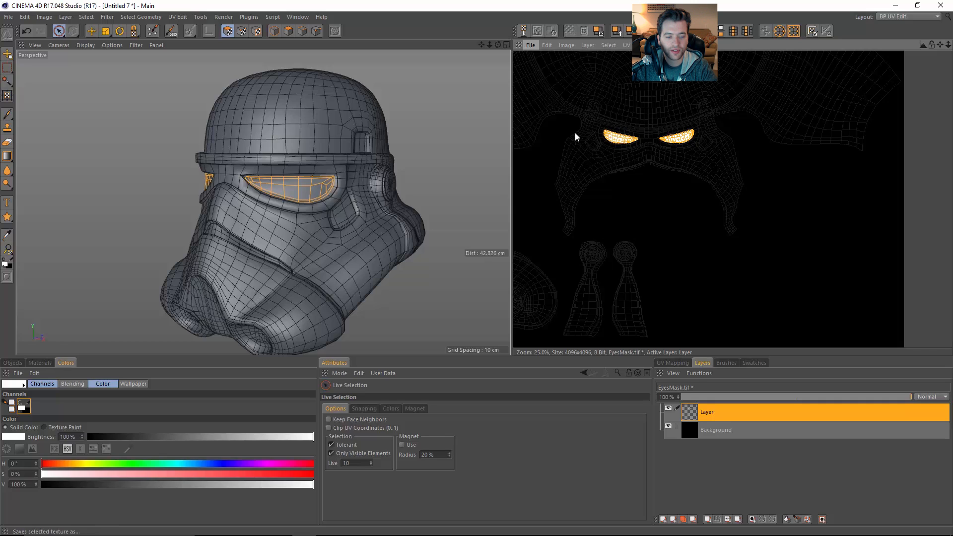
{"action": "left_click", "coordinate": [588, 109]}
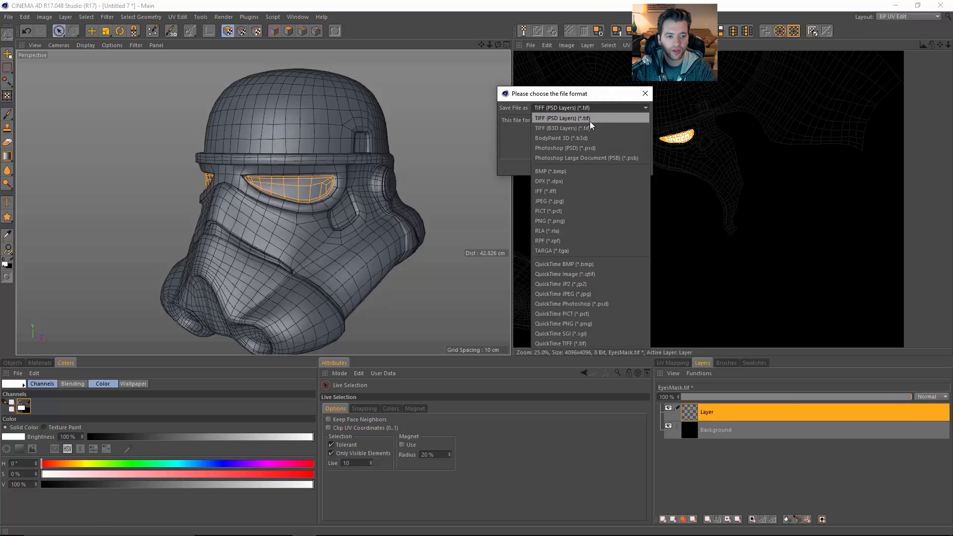
{"action": "left_click", "coordinate": [571, 222]}
{"action": "left_click", "coordinate": [561, 169]}
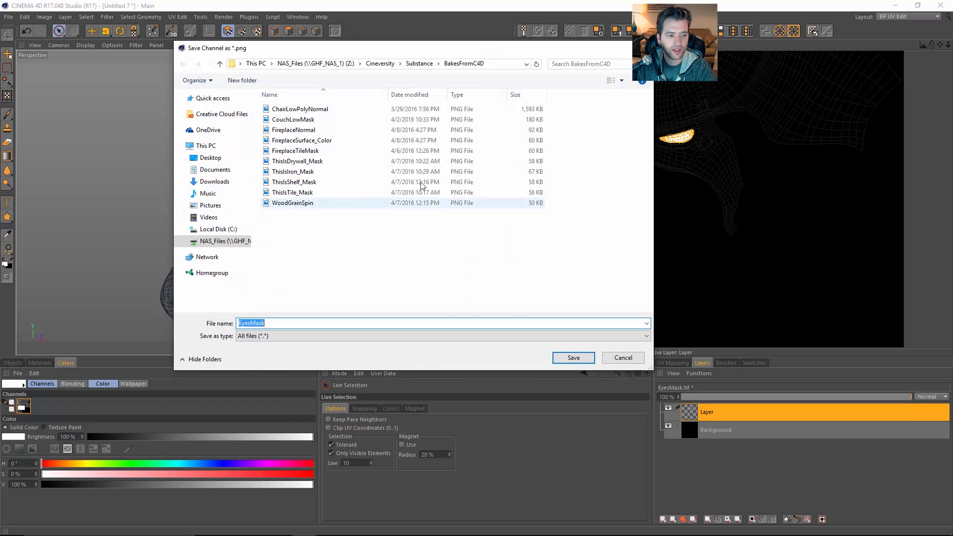
Browse the save location to YouTube > Scenes > ST_SubstanceDesigner > ToSubstanceDesigner on the NAS drive.
{"action": "left_click", "coordinate": [316, 64]}
{"action": "scroll", "coordinate": [309, 214], "scroll_direction": "down", "scroll_amount": 12}
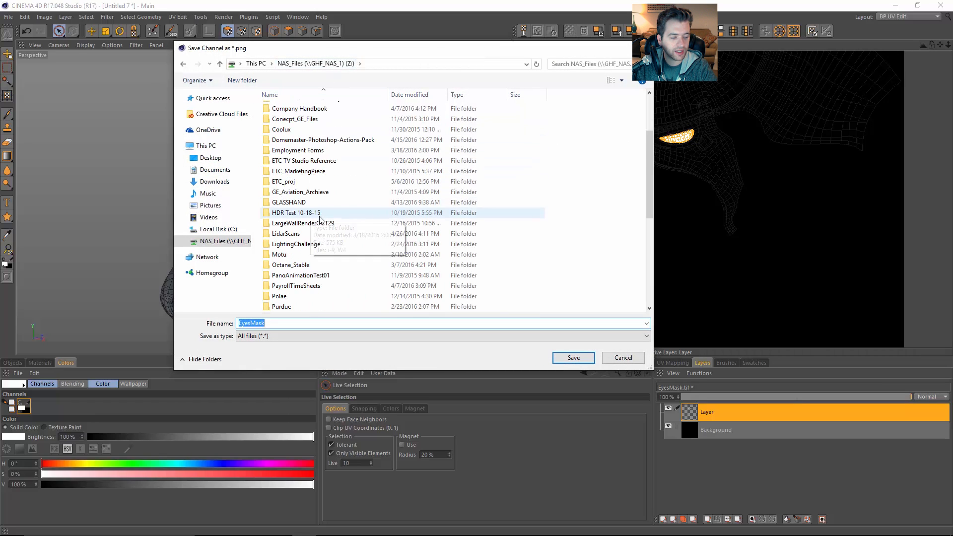
{"action": "double_click", "coordinate": [308, 302]}
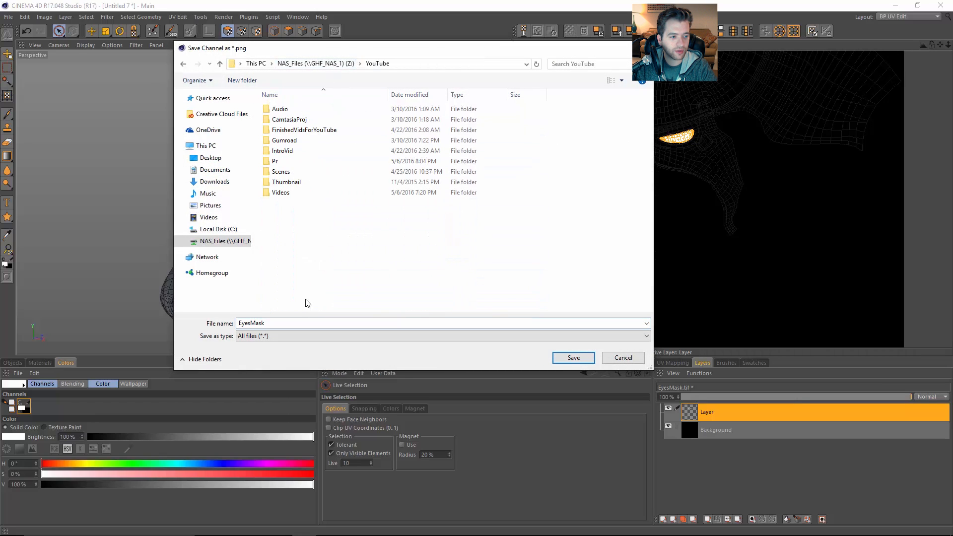
{"action": "double_click", "coordinate": [300, 172]}
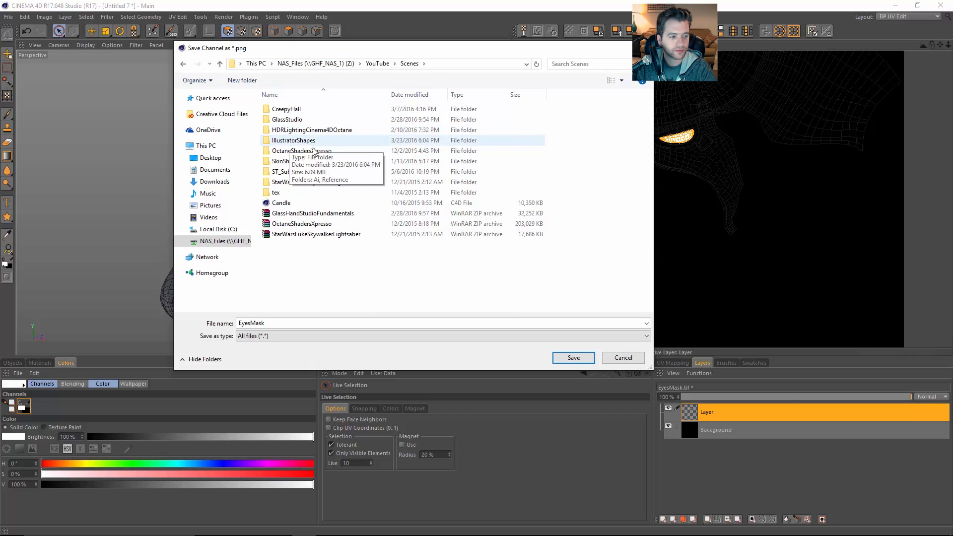
{"action": "double_click", "coordinate": [301, 171]}
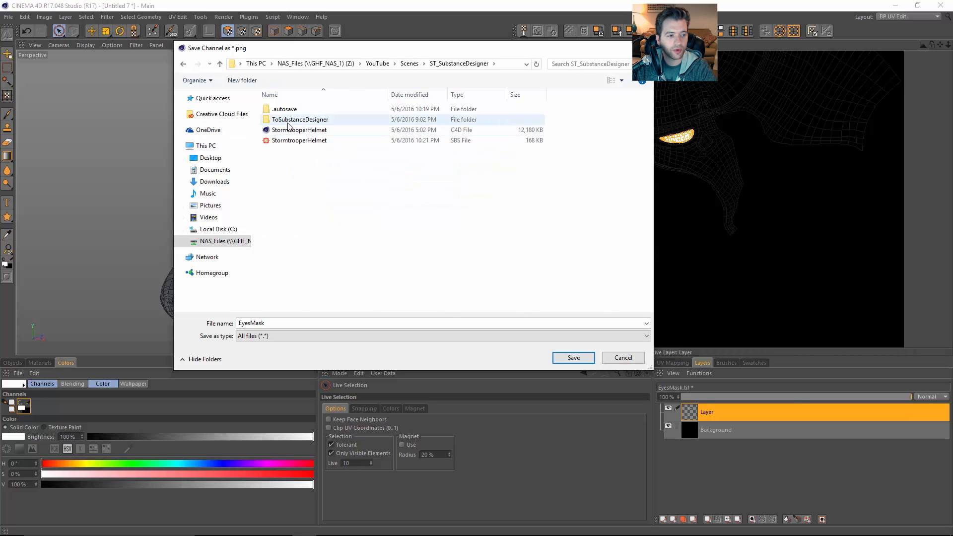
{"action": "double_click", "coordinate": [300, 119]}
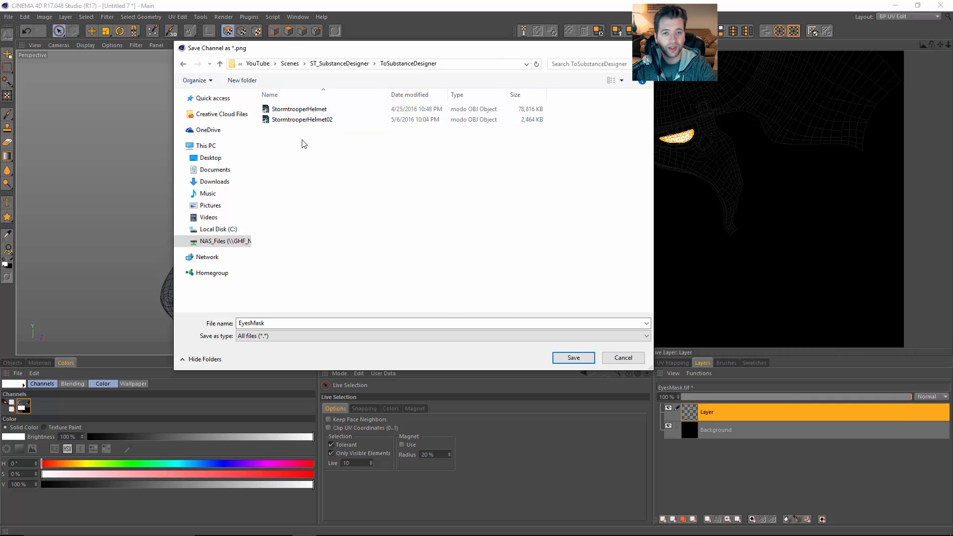
Create a folder named Masks there and save the EyesMask texture inside it.
{"action": "left_click", "coordinate": [244, 82]}
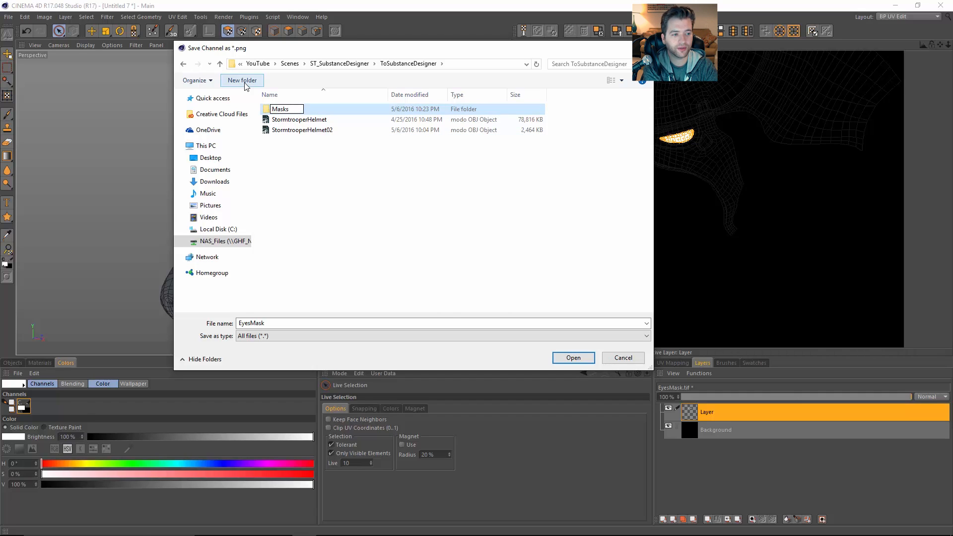
{"action": "key", "text": "Return"}
{"action": "double_click", "coordinate": [285, 110]}
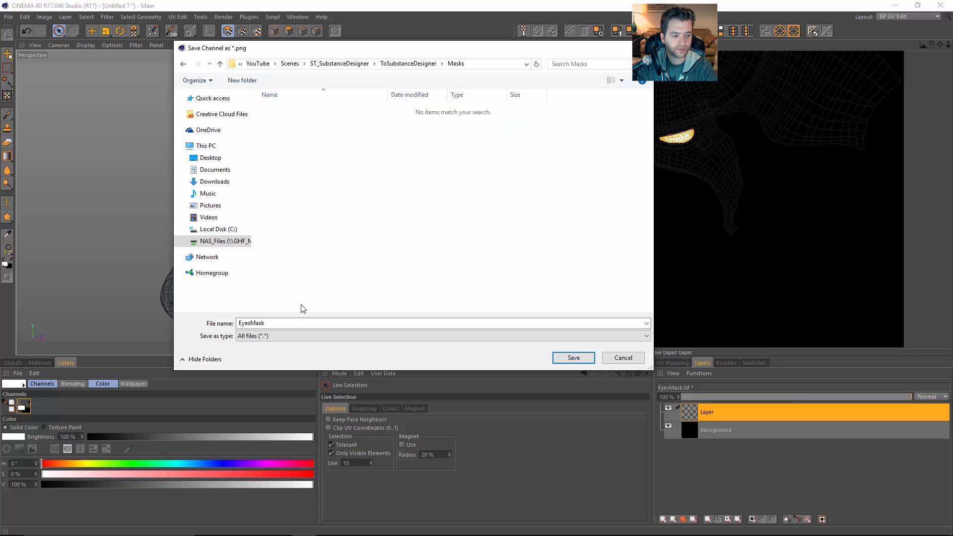
{"action": "left_click", "coordinate": [574, 357]}
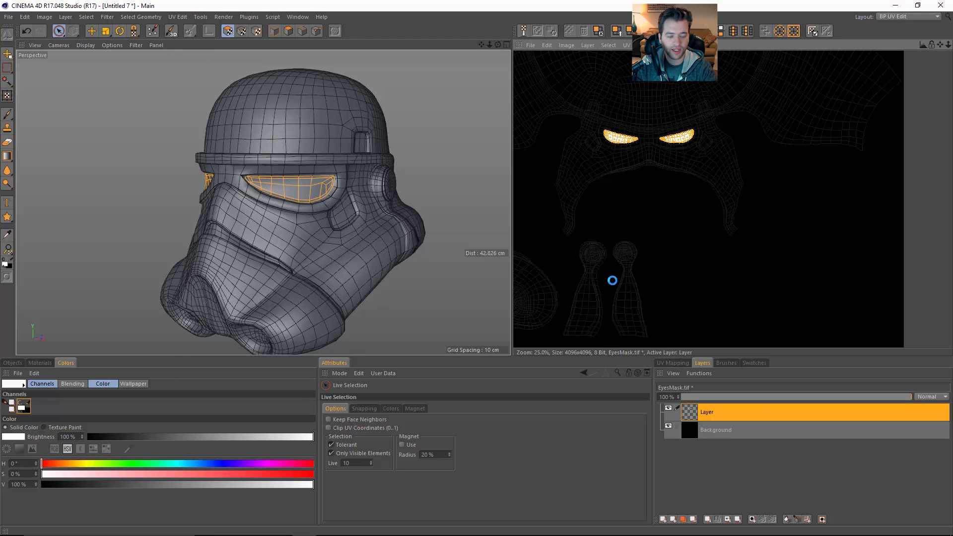
Switch to Substance Designer and start linking a bitmap resource to the StormtrooperHelmet.sbs package.
{"action": "key", "text": "alt+Tab"}
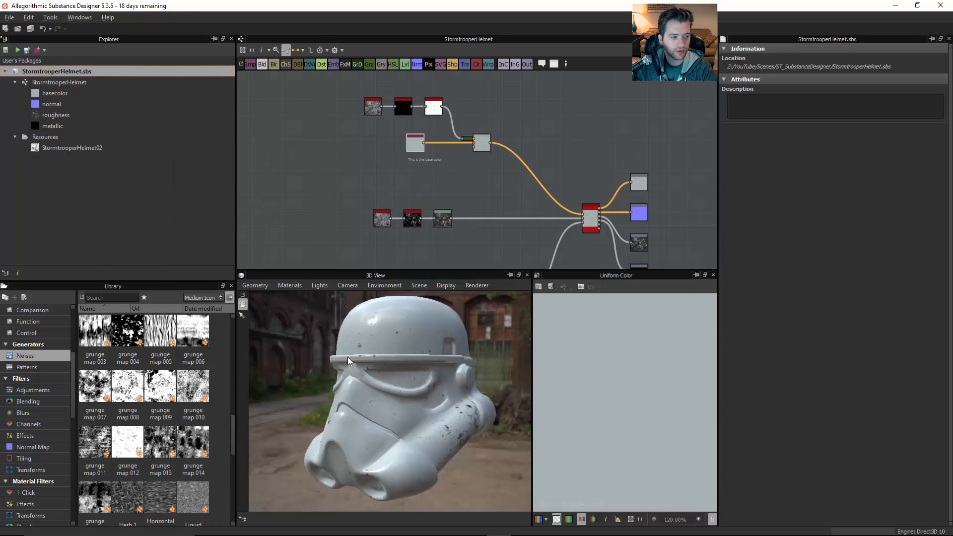
{"action": "right_click", "coordinate": [56, 71]}
{"action": "mouse_move", "coordinate": [94, 99]}
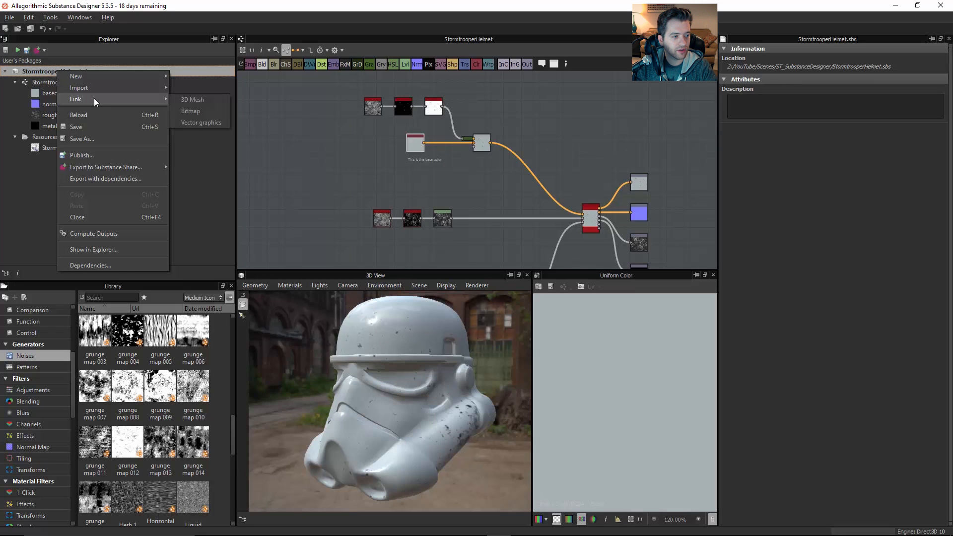
{"action": "left_click", "coordinate": [204, 111]}
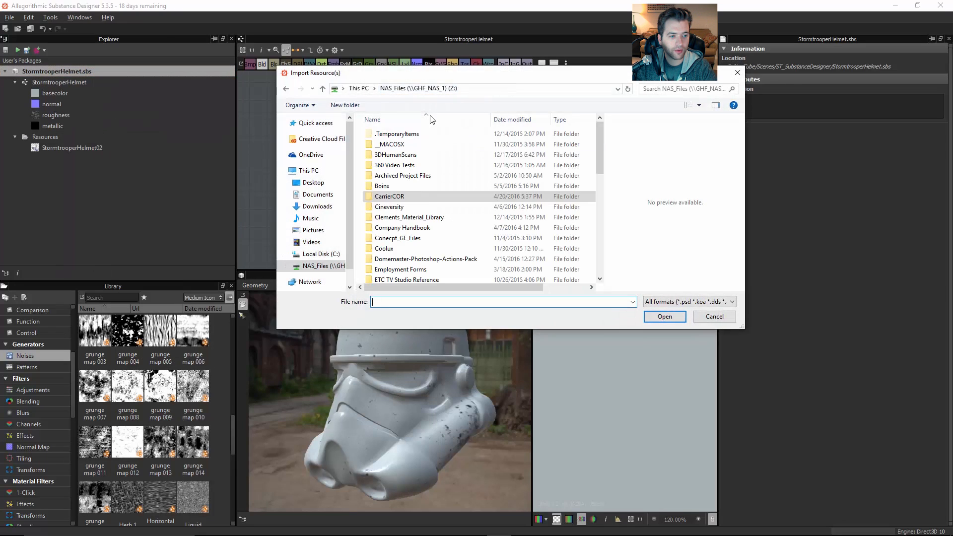
Browse to YouTube > Scenes > ST_SubstanceDesigner > ToSubstanceDesigner > Masks and link the EyesMask PNG file.
{"action": "scroll", "coordinate": [427, 213], "scroll_direction": "down", "scroll_amount": 10}
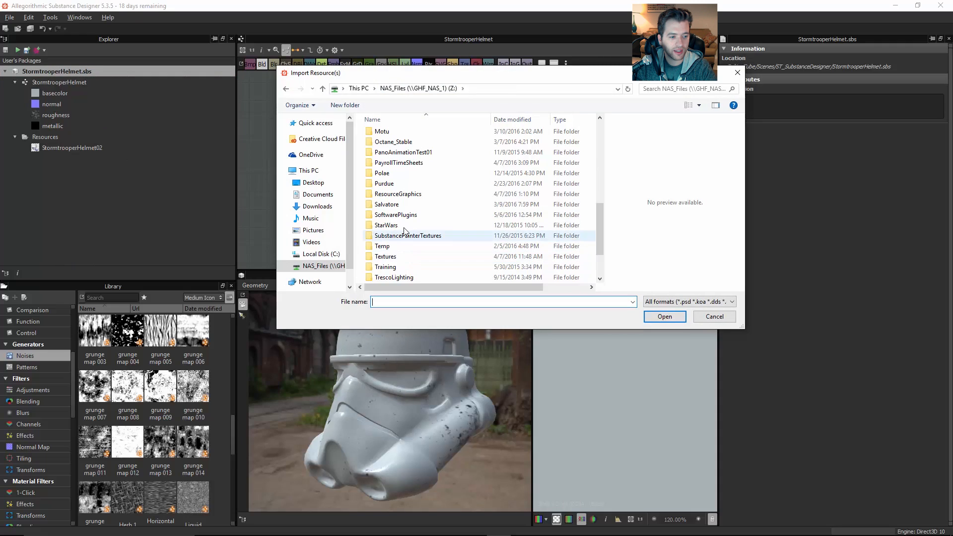
{"action": "scroll", "coordinate": [404, 231], "scroll_direction": "down", "scroll_amount": 2}
{"action": "double_click", "coordinate": [392, 277]}
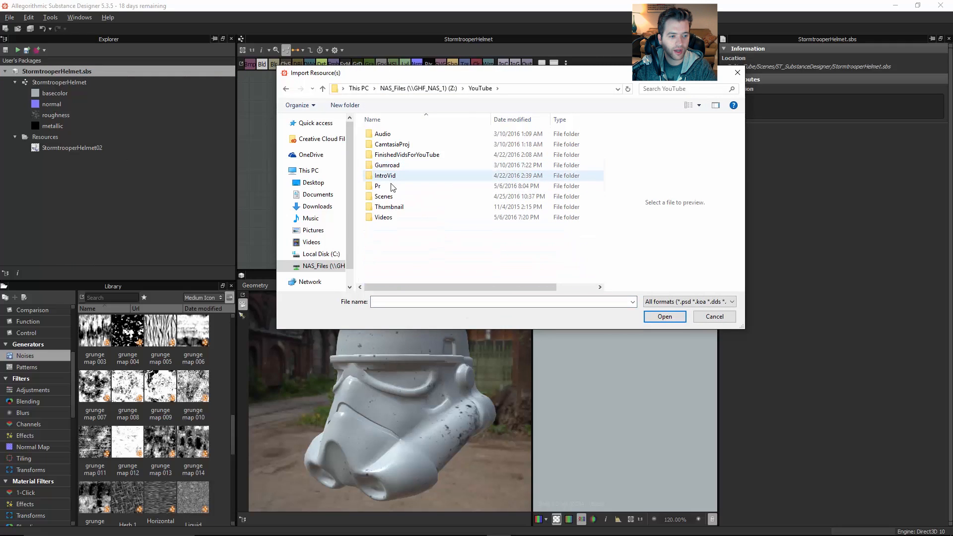
{"action": "left_click", "coordinate": [394, 198]}
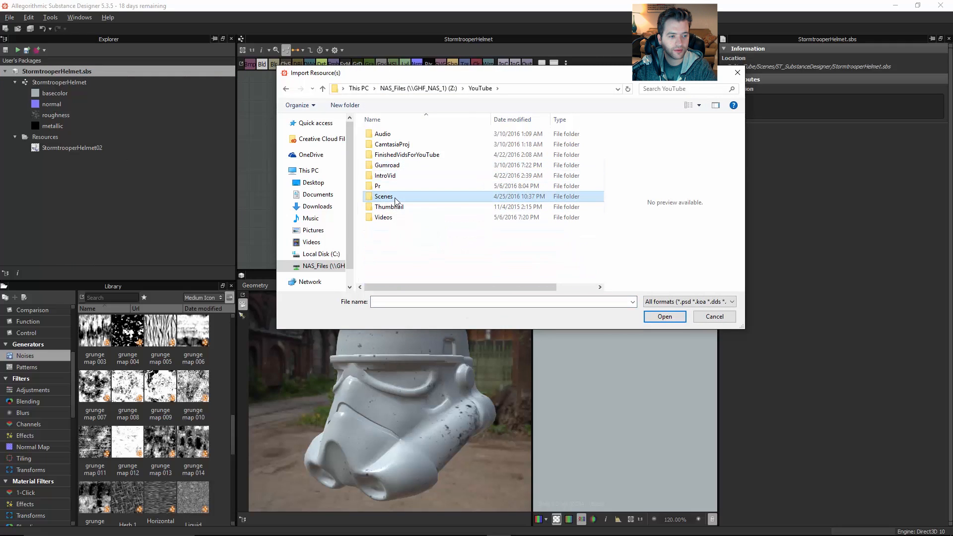
{"action": "double_click", "coordinate": [395, 198]}
{"action": "double_click", "coordinate": [400, 196]}
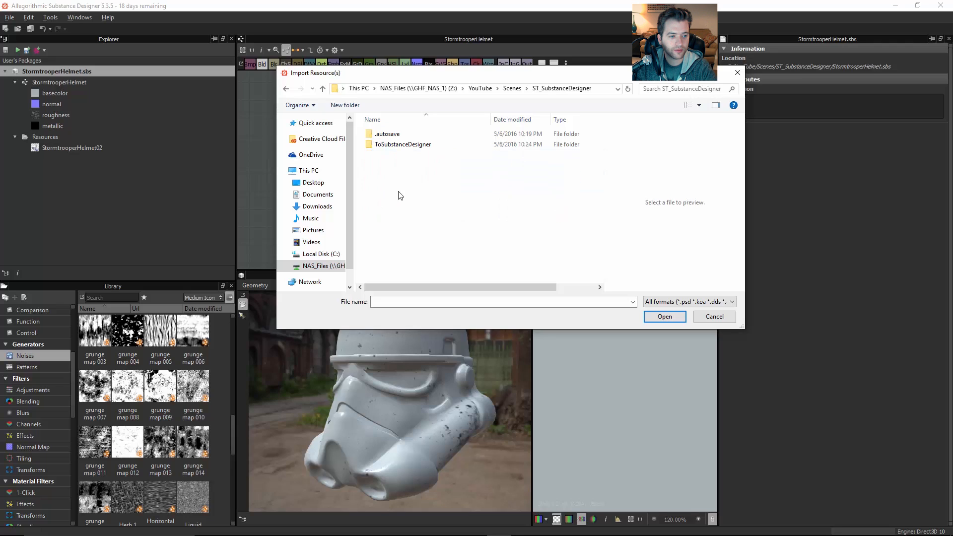
{"action": "double_click", "coordinate": [391, 145]}
{"action": "double_click", "coordinate": [387, 135]}
{"action": "left_click", "coordinate": [395, 139]}
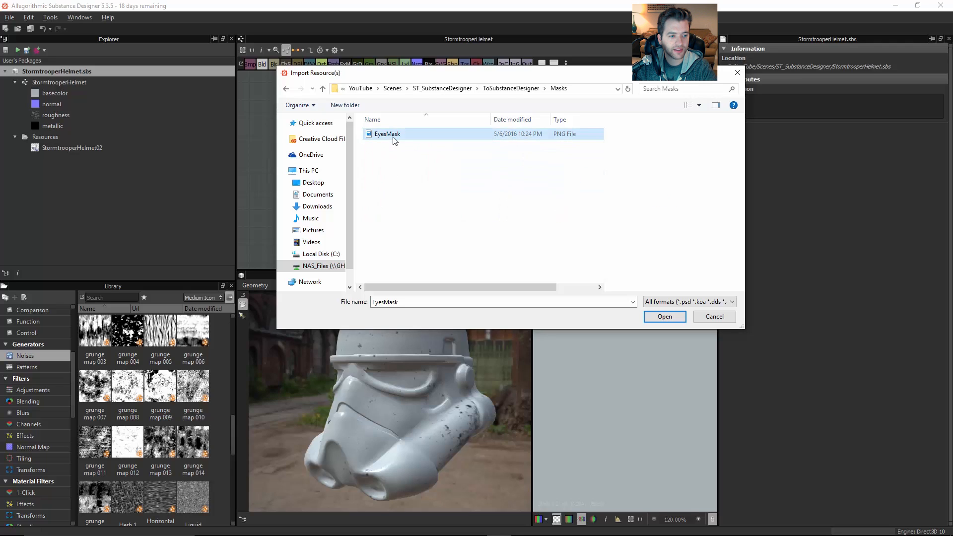
{"action": "left_click", "coordinate": [664, 316]}
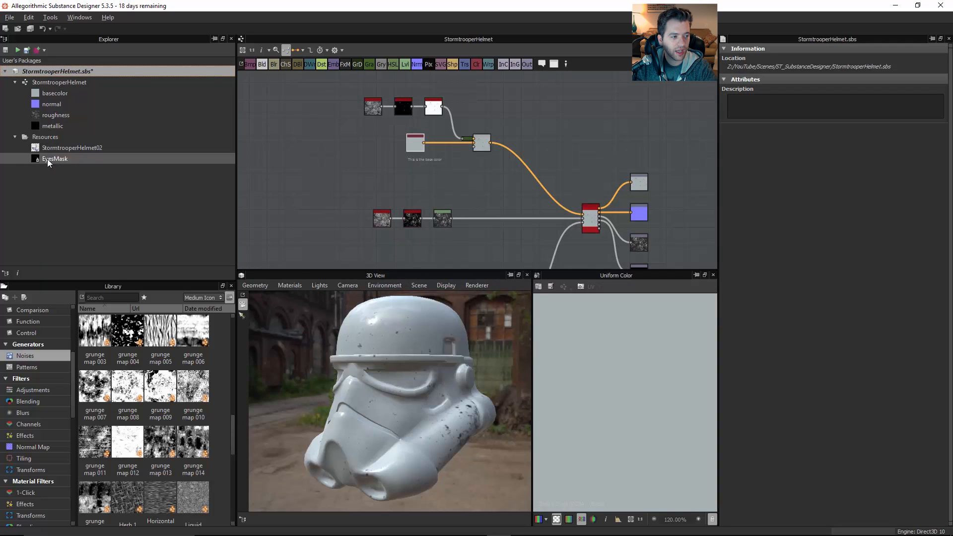
Place the EyesMask resource in the StormtrooperHelmet graph as a bitmap node above the Base Material node.
{"action": "left_click_drag", "start_coordinate": [55, 159], "coordinate": [491, 182]}
{"action": "middle_click_drag", "start_coordinate": [593, 191], "coordinate": [569, 154]}
{"action": "scroll", "coordinate": [568, 155], "scroll_direction": "down", "scroll_amount": 2}
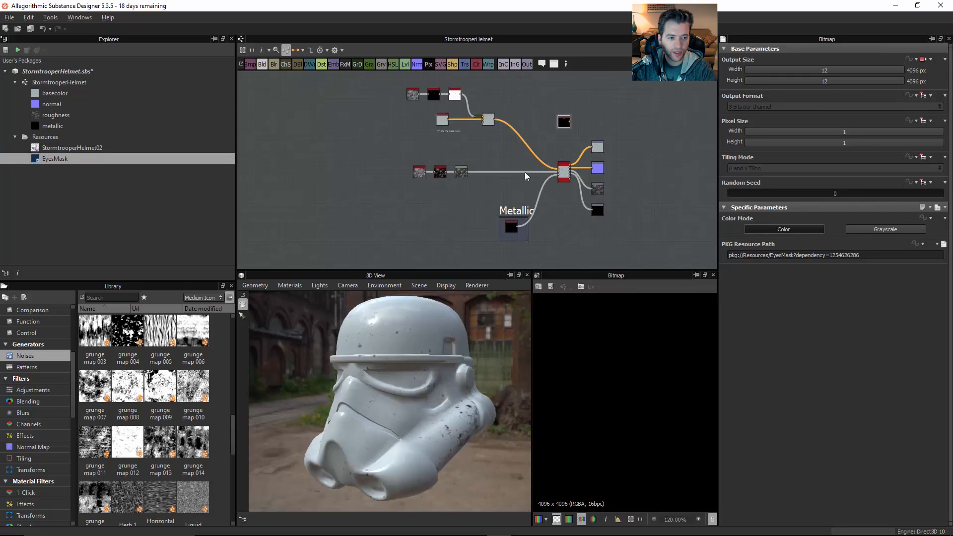
Delete the Metallic frame around the black uniform color node, keeping the node itself.
{"action": "left_click_drag", "start_coordinate": [471, 201], "coordinate": [569, 213]}
{"action": "left_click", "coordinate": [511, 214]}
{"action": "scroll", "coordinate": [522, 231], "scroll_direction": "up", "scroll_amount": 4}
{"action": "key", "text": "Delete"}
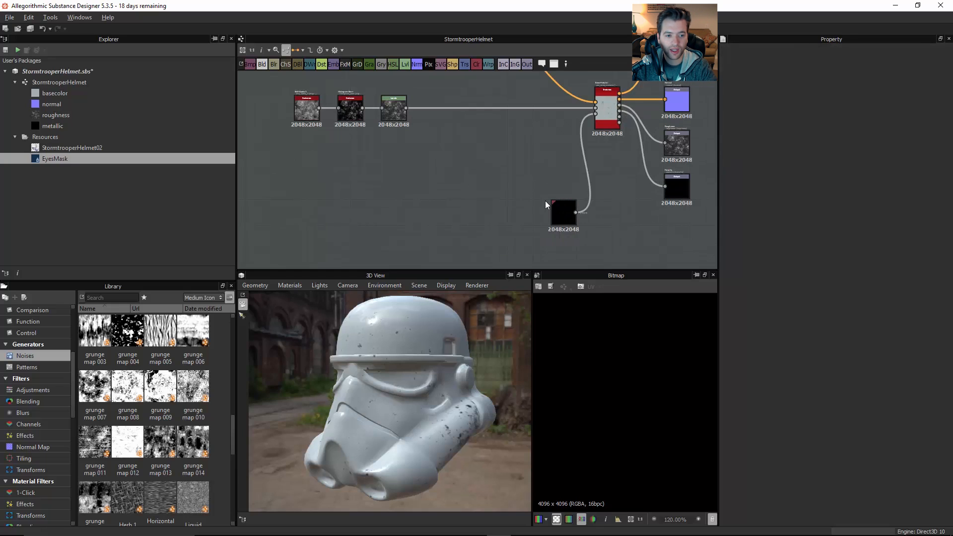
Frame the black uniform color node, move it below the roughness nodes and title the frame Metallic.
{"action": "left_click", "coordinate": [563, 218]}
{"action": "left_click", "coordinate": [553, 65]}
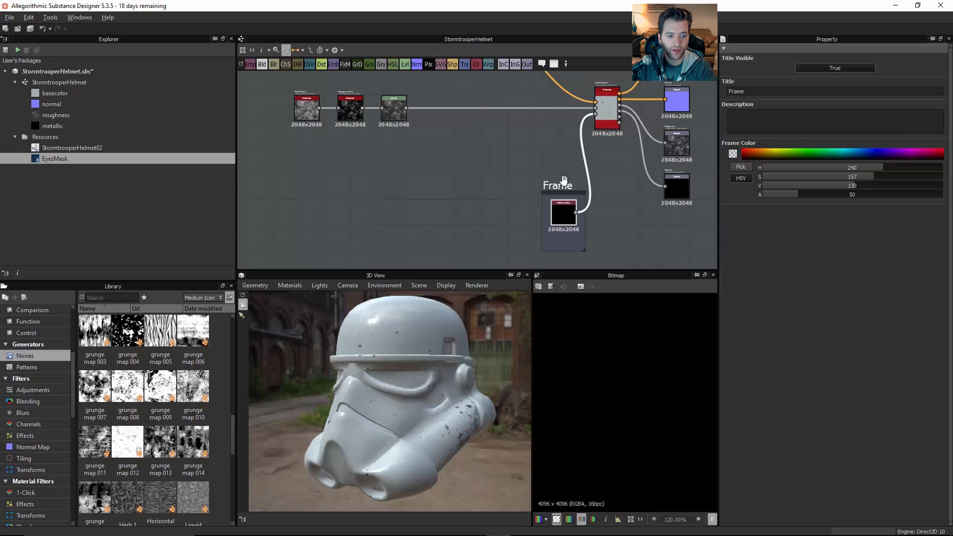
{"action": "left_click_drag", "start_coordinate": [563, 186], "coordinate": [423, 178]}
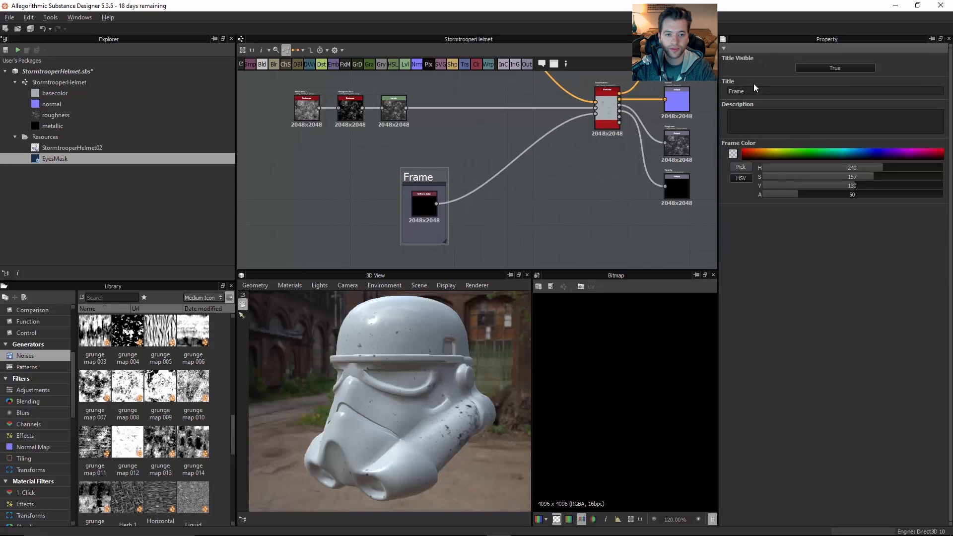
{"action": "type", "text": "Metallic"}
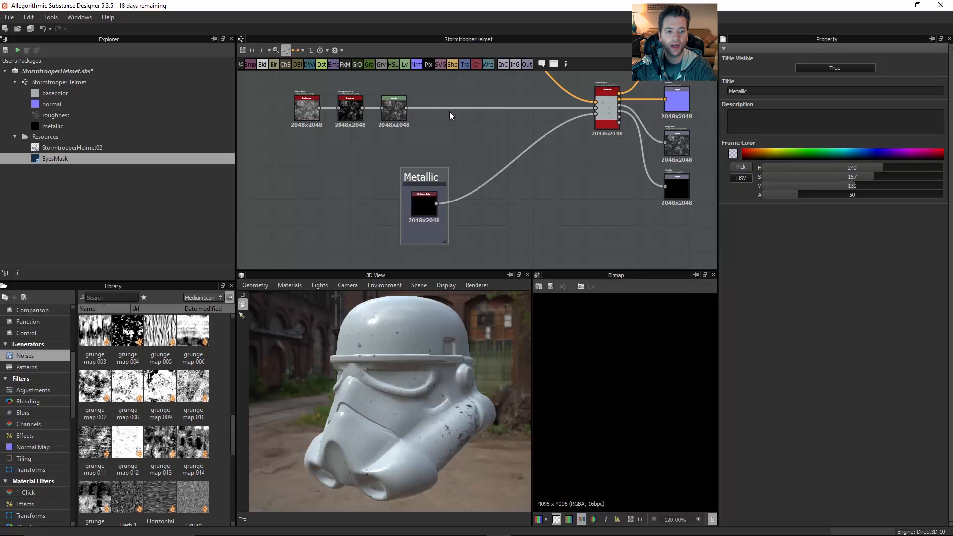
Move the base color, roughness and metallic input nodes farther away from the Base Material node.
{"action": "scroll", "coordinate": [466, 124], "scroll_direction": "down", "scroll_amount": 5}
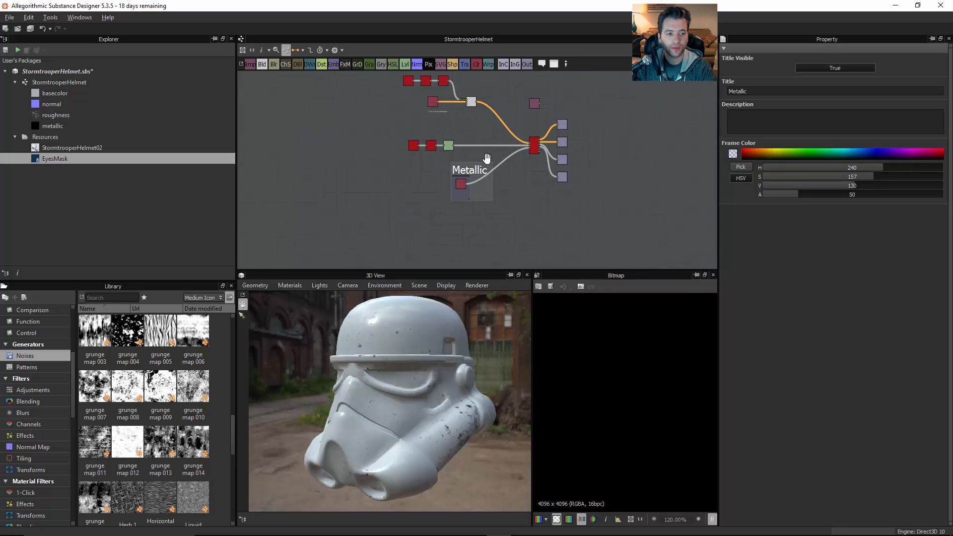
{"action": "left_click_drag", "start_coordinate": [378, 76], "coordinate": [330, 202]}
{"action": "middle_click_drag", "start_coordinate": [349, 155], "coordinate": [372, 202]}
{"action": "middle_click_drag", "start_coordinate": [335, 174], "coordinate": [382, 155]}
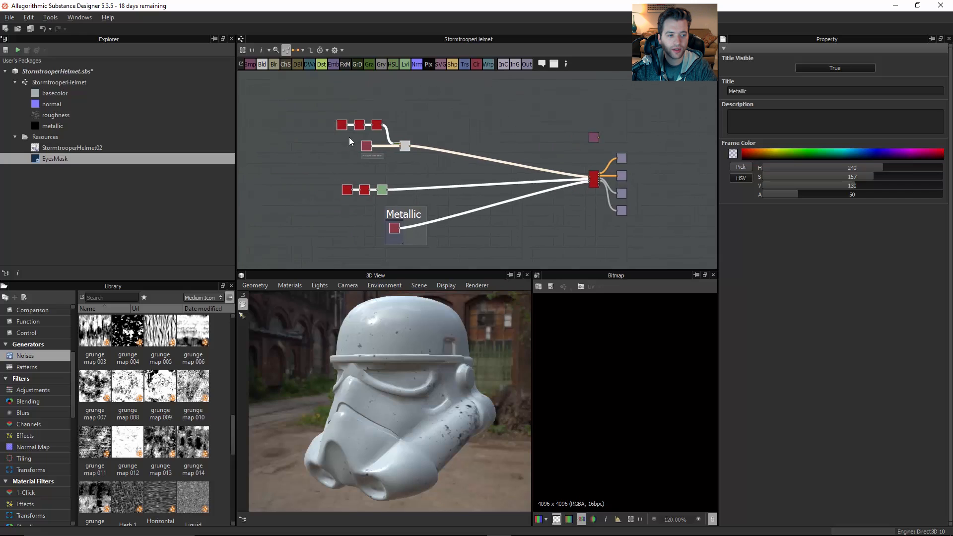
Enclose all the base color, roughness and metallic input nodes in a new frame titled ST_White.
{"action": "left_click_drag", "start_coordinate": [308, 100], "coordinate": [432, 245]}
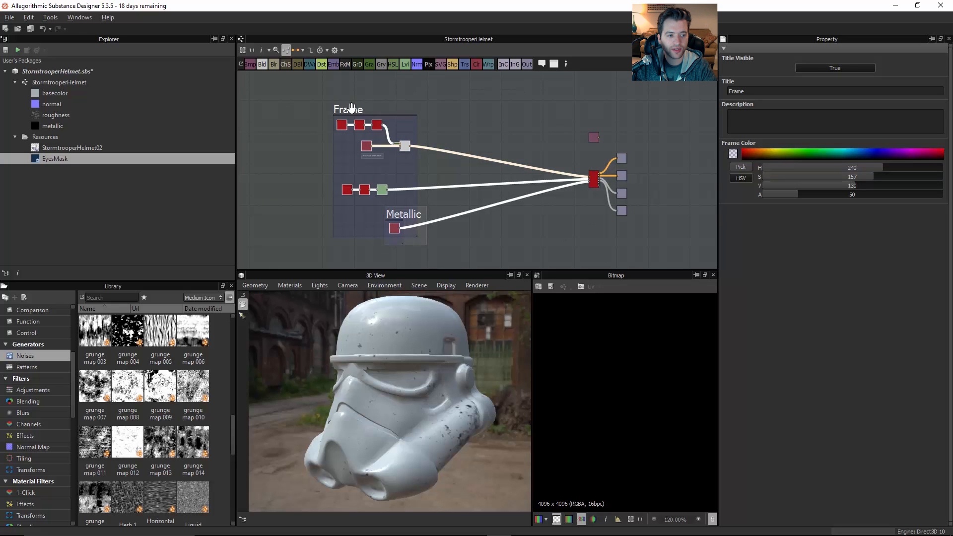
{"action": "left_click", "coordinate": [351, 108]}
{"action": "left_click_drag", "start_coordinate": [768, 91], "coordinate": [616, 84]}
{"action": "type", "text": "S"}
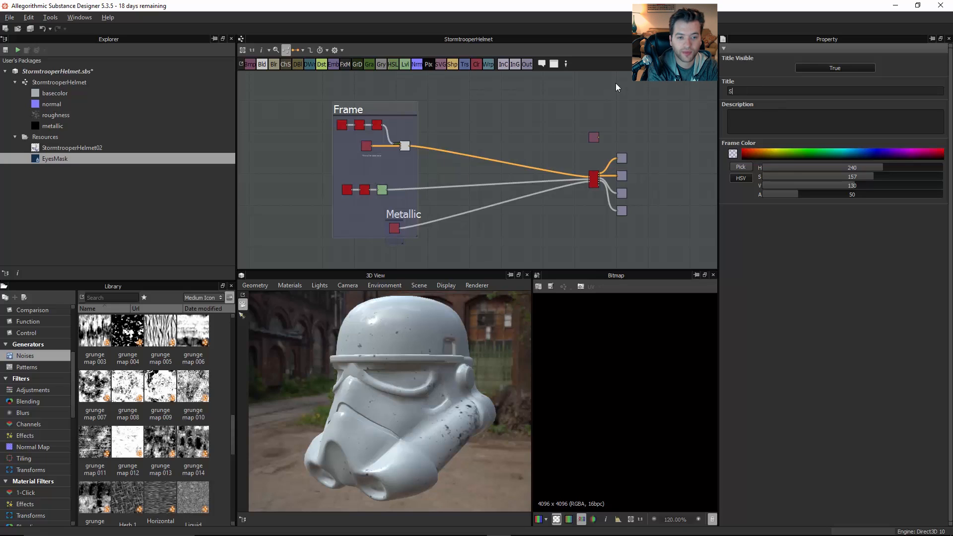
{"action": "type", "text": "T_WHite"}
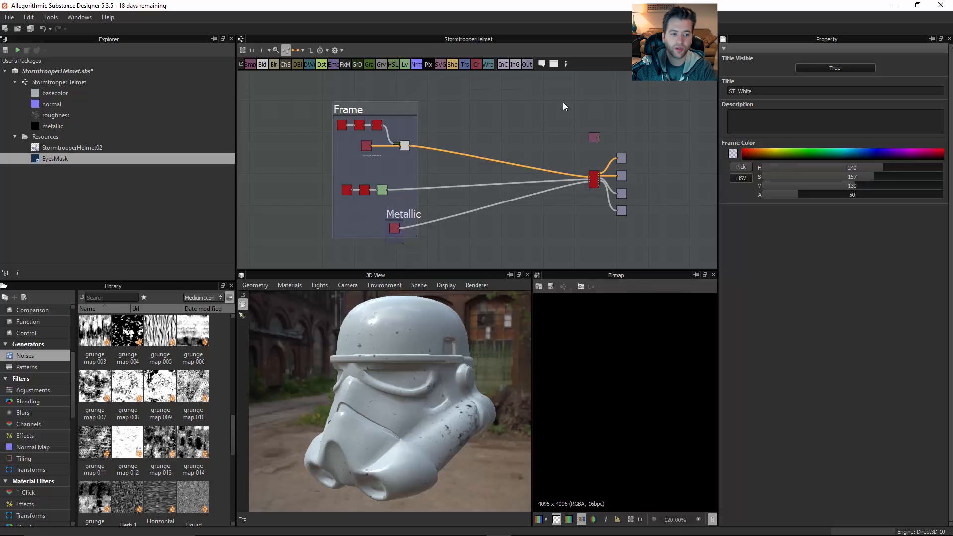
{"action": "key", "text": "Return"}
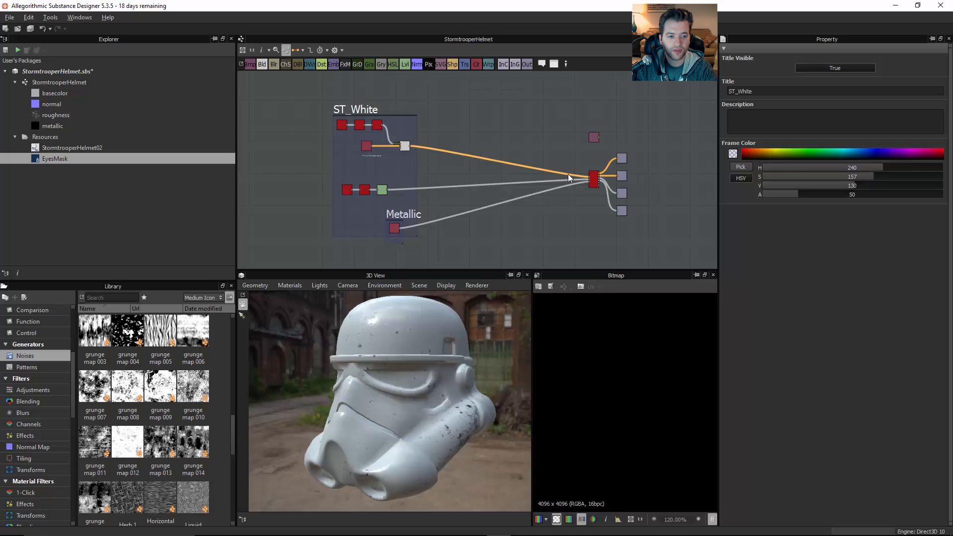
Move the Base Material node closer to the ST_White frame and reposition the EyesMask bitmap above the output connections.
{"action": "left_click_drag", "start_coordinate": [595, 182], "coordinate": [472, 188]}
{"action": "scroll", "coordinate": [472, 187], "scroll_direction": "up", "scroll_amount": 6}
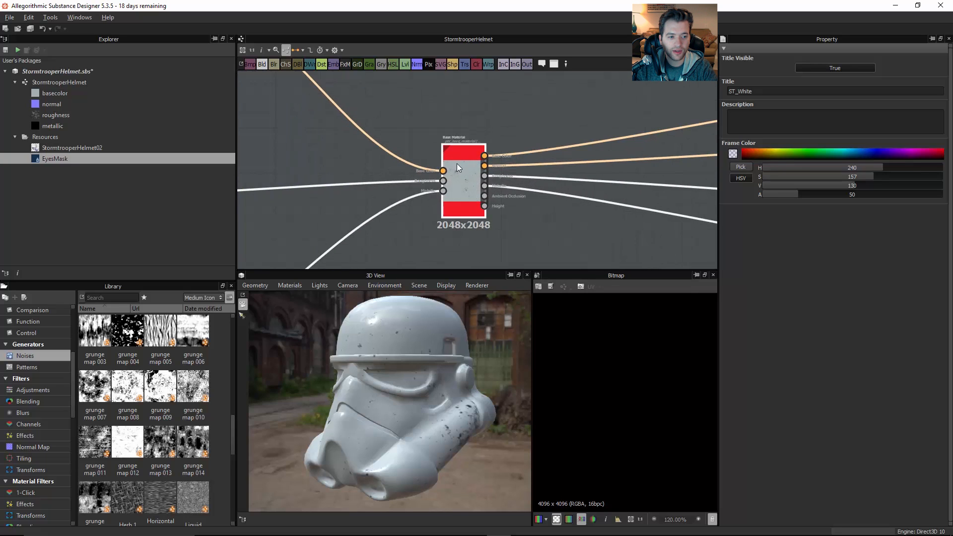
{"action": "scroll", "coordinate": [464, 176], "scroll_direction": "down", "scroll_amount": 6}
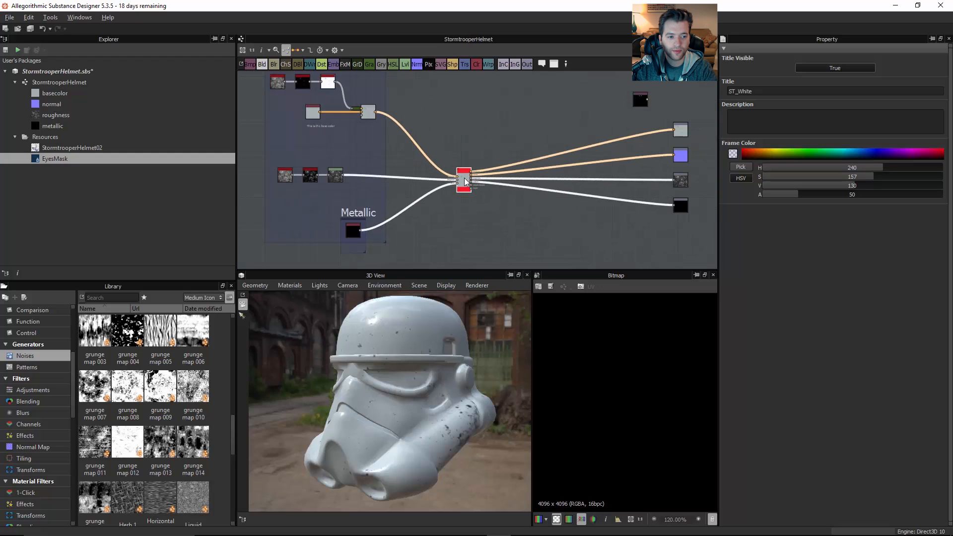
{"action": "left_click_drag", "start_coordinate": [461, 157], "coordinate": [464, 147]}
{"action": "middle_click_drag", "start_coordinate": [535, 112], "coordinate": [529, 156]}
{"action": "left_click_drag", "start_coordinate": [632, 142], "coordinate": [521, 120]}
{"action": "left_click_drag", "start_coordinate": [444, 115], "coordinate": [602, 135]}
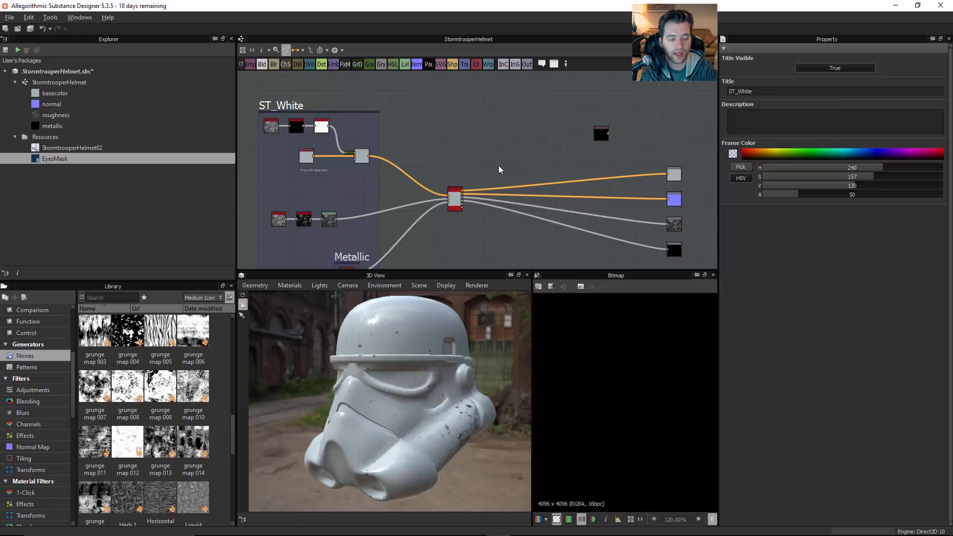
Add a Material Blend node to the graph beside the Base Material node.
{"action": "key", "text": "space"}
{"action": "type", "text": "bas"}
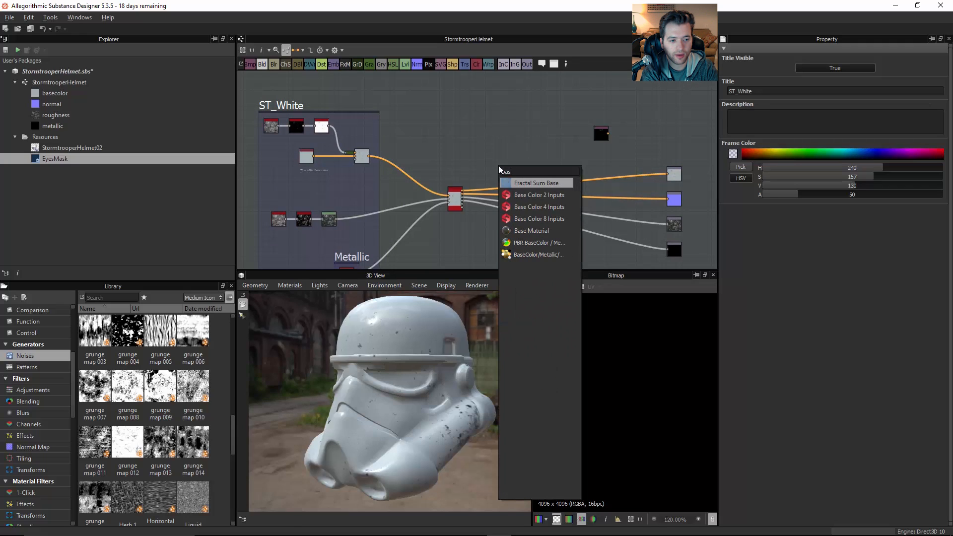
{"action": "key", "text": "BackSpace"}
{"action": "key", "text": "BackSpace"}
{"action": "key", "text": "BackSpace"}
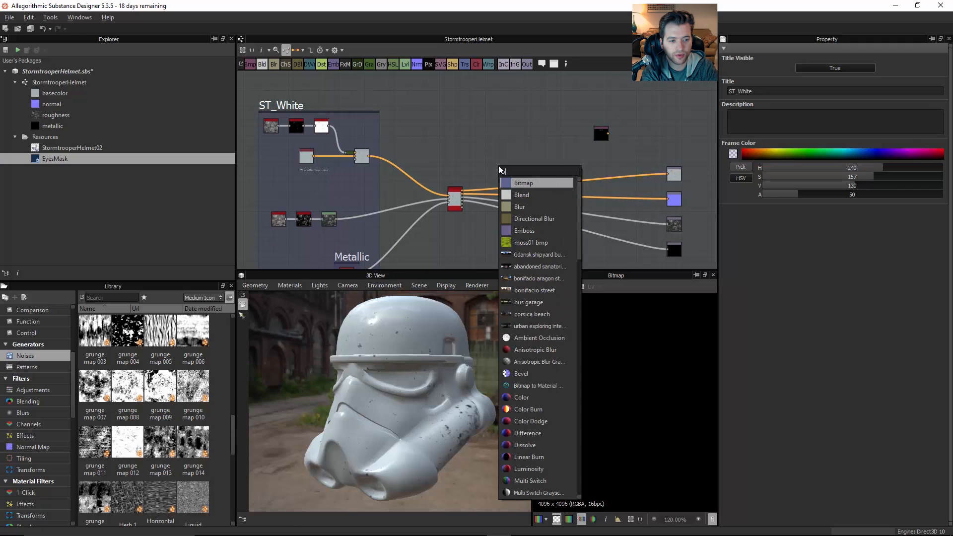
{"action": "type", "text": "blend"}
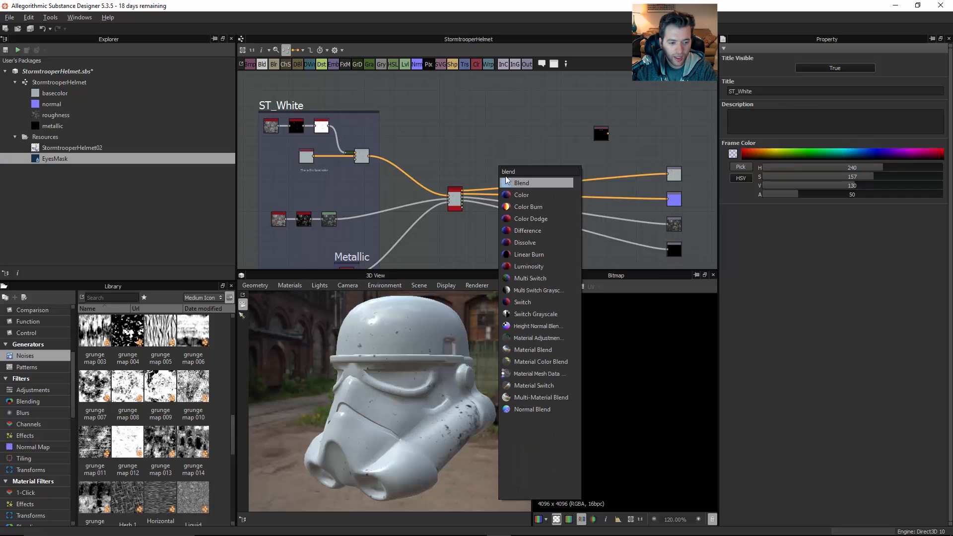
{"action": "left_click", "coordinate": [532, 350]}
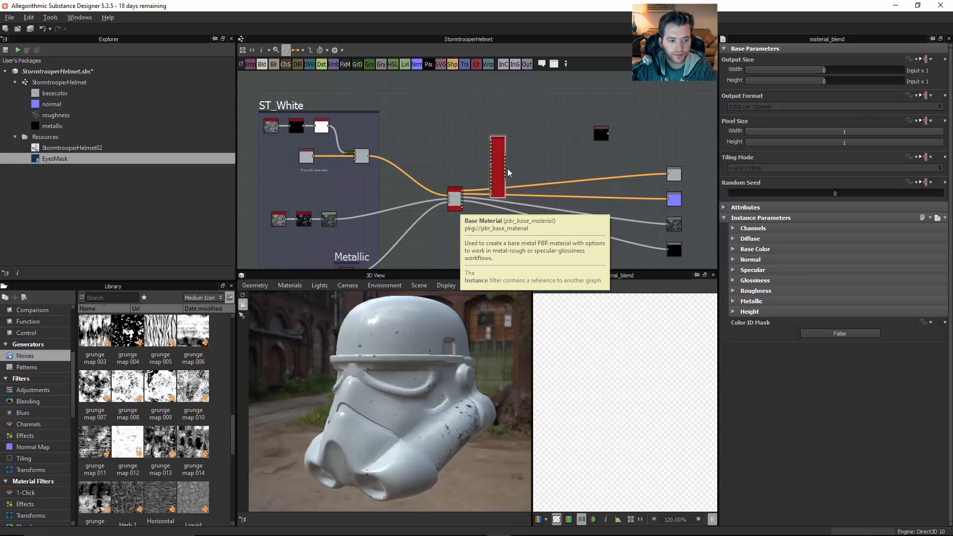
Move the Material Blend node clear of the connections and switch the graph to compact material link mode.
{"action": "left_click_drag", "start_coordinate": [499, 156], "coordinate": [491, 125]}
{"action": "scroll", "coordinate": [485, 137], "scroll_direction": "up", "scroll_amount": 2}
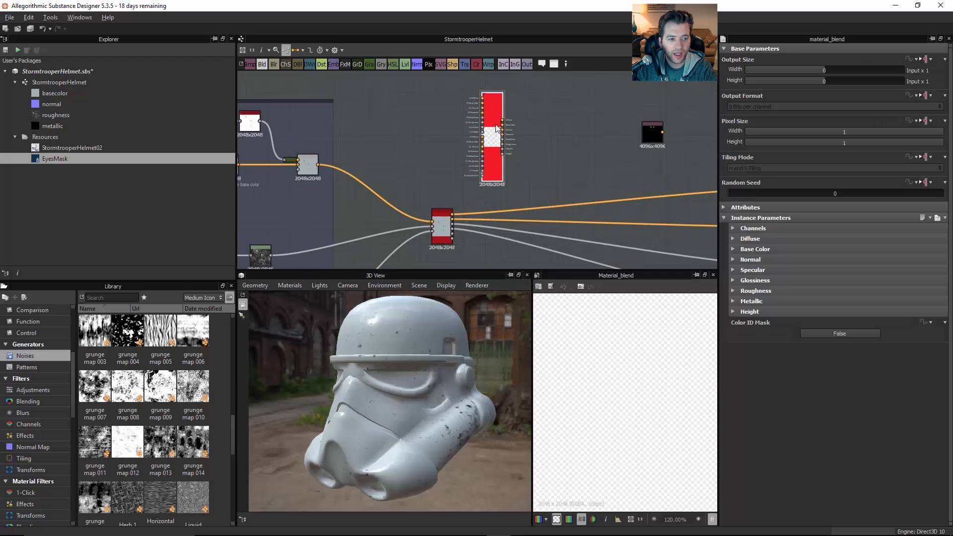
{"action": "key", "text": "3"}
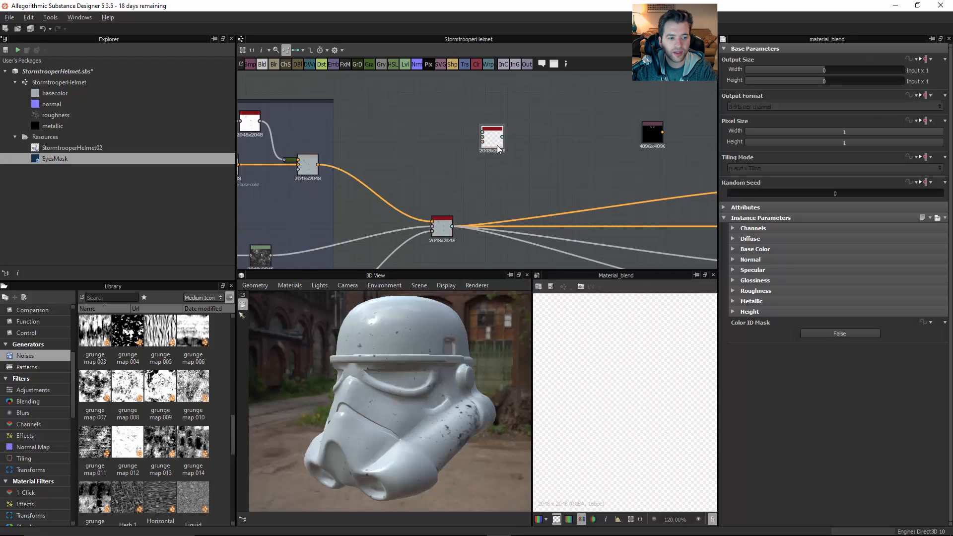
Connect the Base Material output to the Material Blend's second input and shift the blend node toward the outputs.
{"action": "scroll", "coordinate": [494, 204], "scroll_direction": "up", "scroll_amount": 3}
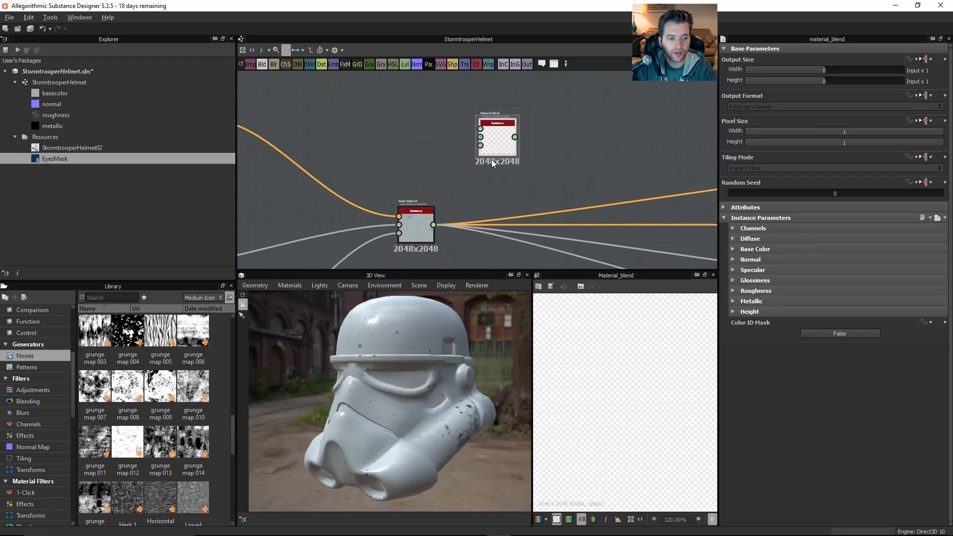
{"action": "left_click_drag", "start_coordinate": [500, 143], "coordinate": [512, 156]}
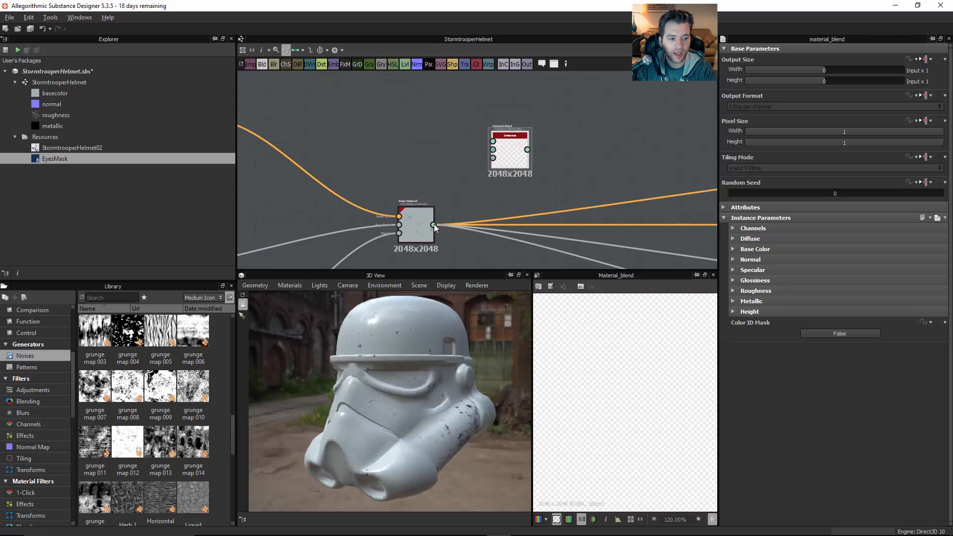
{"action": "left_click_drag", "start_coordinate": [504, 157], "coordinate": [568, 169]}
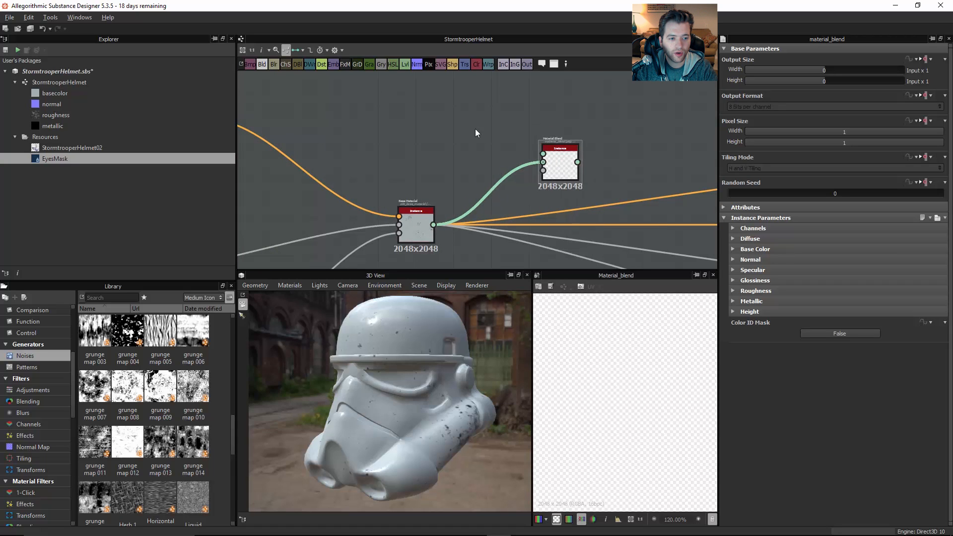
Add a second Base Material node above the first and connect it to the Material Blend's first input.
{"action": "key", "text": "space"}
{"action": "type", "text": "base"}
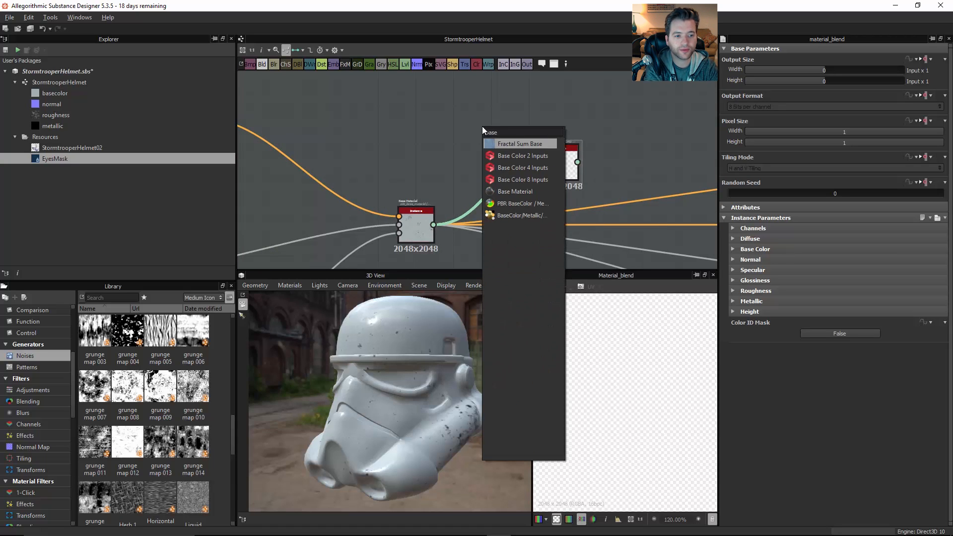
{"action": "left_click", "coordinate": [515, 191]}
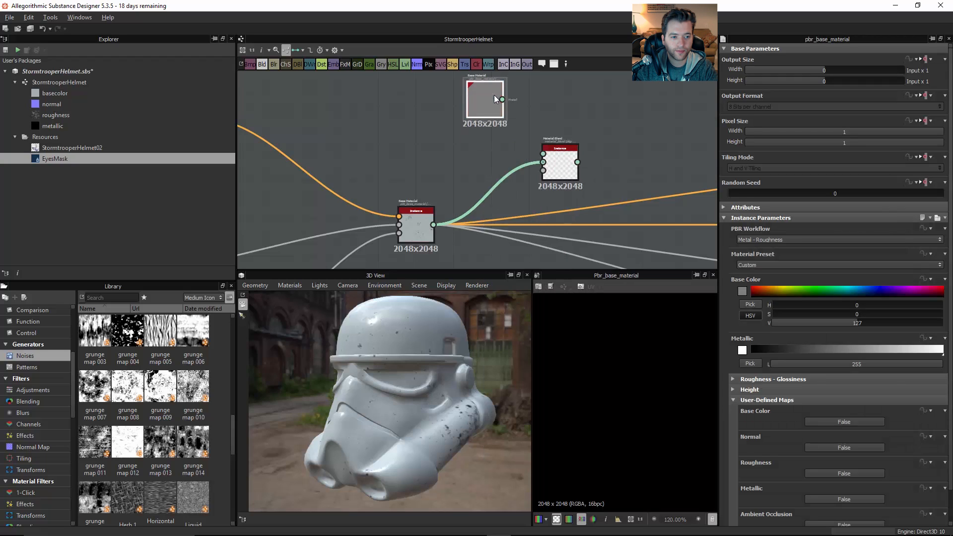
{"action": "left_click_drag", "start_coordinate": [542, 153], "coordinate": [543, 155]}
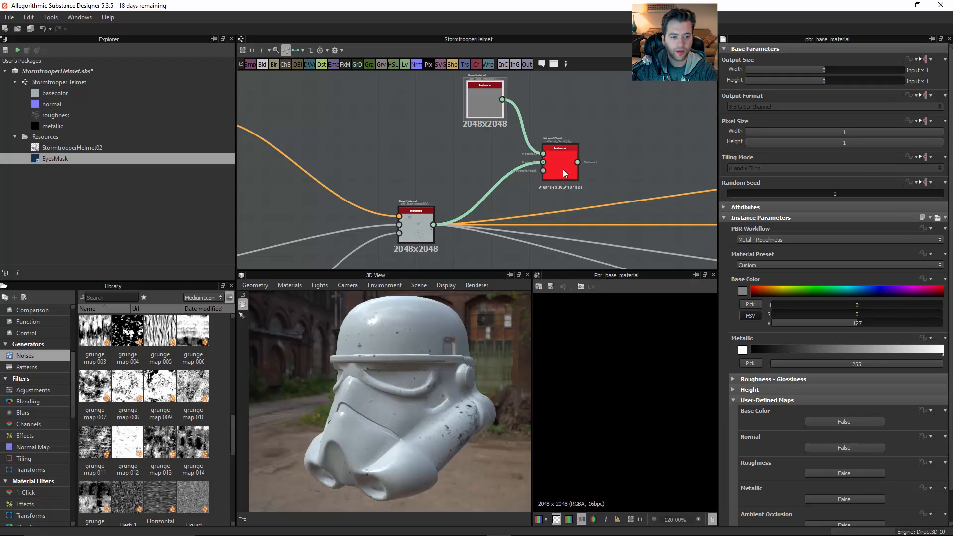
Connect the Material Blend's output to the graph's base color, normal, roughness and metallic outputs.
{"action": "middle_click_drag", "start_coordinate": [597, 172], "coordinate": [490, 110]}
{"action": "scroll", "coordinate": [559, 164], "scroll_direction": "down", "scroll_amount": 2}
{"action": "scroll", "coordinate": [560, 165], "scroll_direction": "down", "scroll_amount": 2}
{"action": "middle_click_drag", "start_coordinate": [560, 165], "coordinate": [506, 169]}
{"action": "left_click_drag", "start_coordinate": [644, 150], "coordinate": [644, 149]}
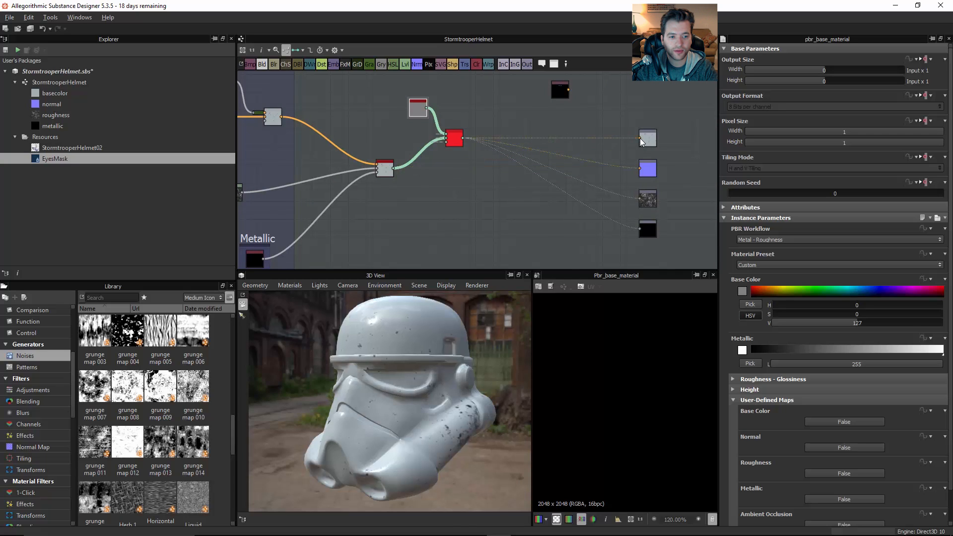
{"action": "left_click", "coordinate": [666, 149]}
Place the EyesMask bitmap node just below the Material Blend node.
{"action": "middle_click_drag", "start_coordinate": [414, 130], "coordinate": [430, 136]}
{"action": "left_click_drag", "start_coordinate": [573, 90], "coordinate": [444, 169]}
{"action": "scroll", "coordinate": [468, 151], "scroll_direction": "up", "scroll_amount": 1}
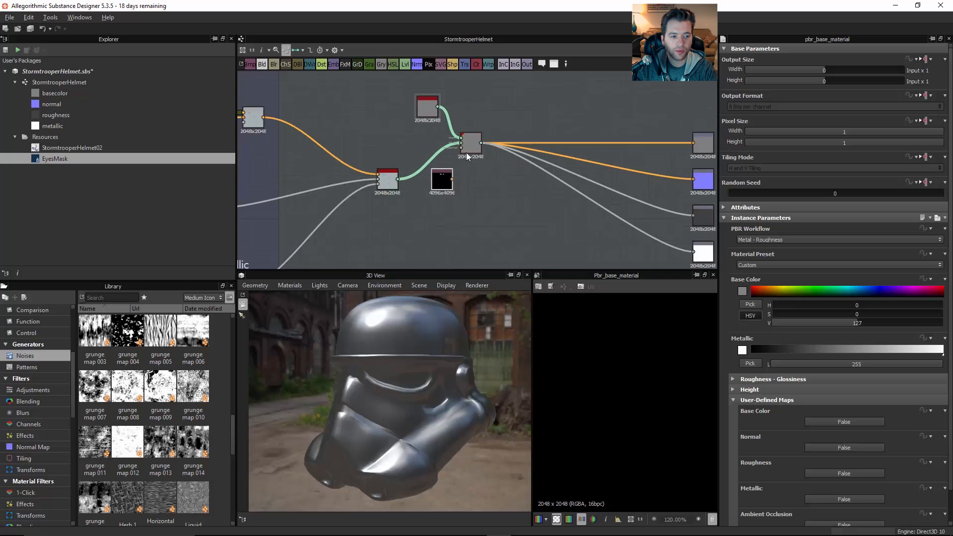
{"action": "scroll", "coordinate": [461, 151], "scroll_direction": "up", "scroll_amount": 3}
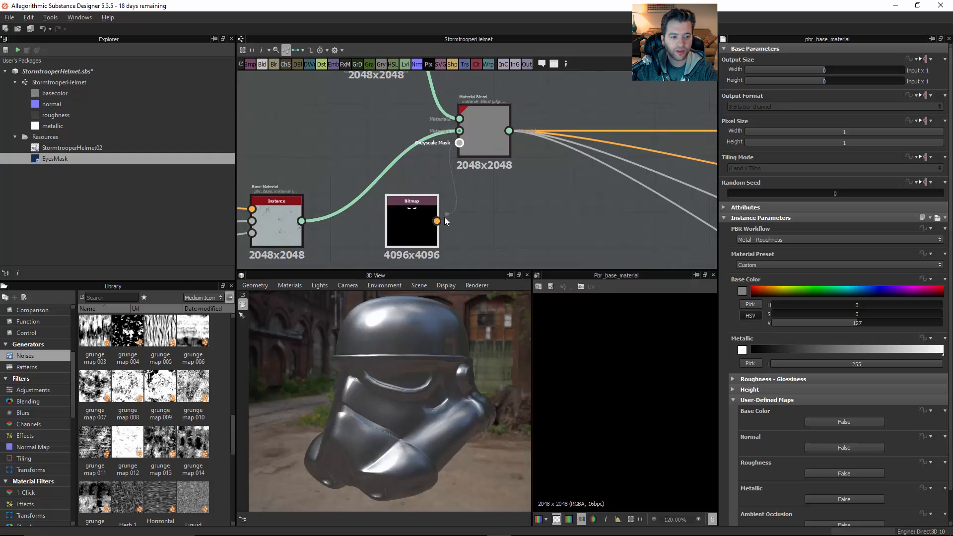
Set the EyesMask bitmap's color mode to Grayscale and connect it to the Material Blend's Grayscale Mask input.
{"action": "left_click_drag", "start_coordinate": [444, 217], "coordinate": [456, 209]}
{"action": "left_click", "coordinate": [420, 220]}
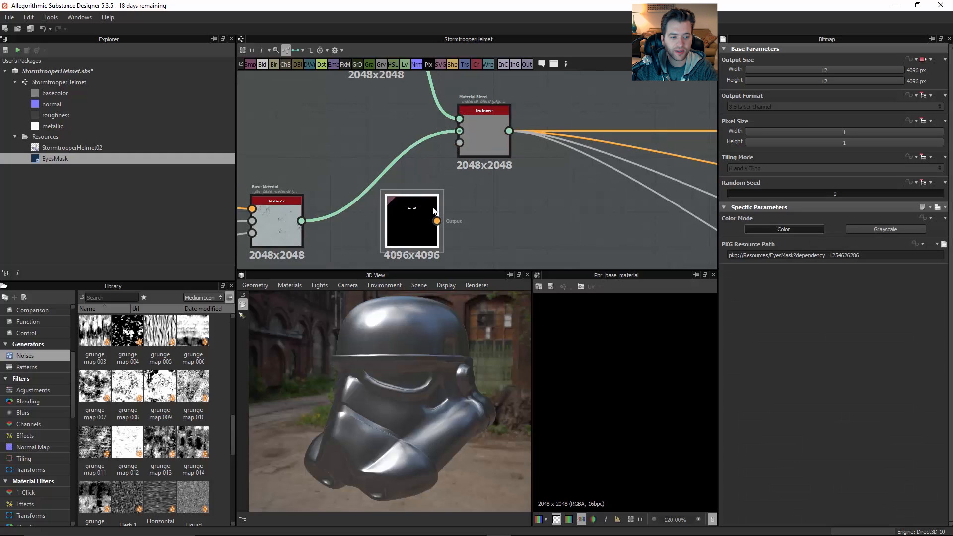
{"action": "left_click", "coordinate": [856, 230]}
{"action": "left_click_drag", "start_coordinate": [416, 210], "coordinate": [460, 142]}
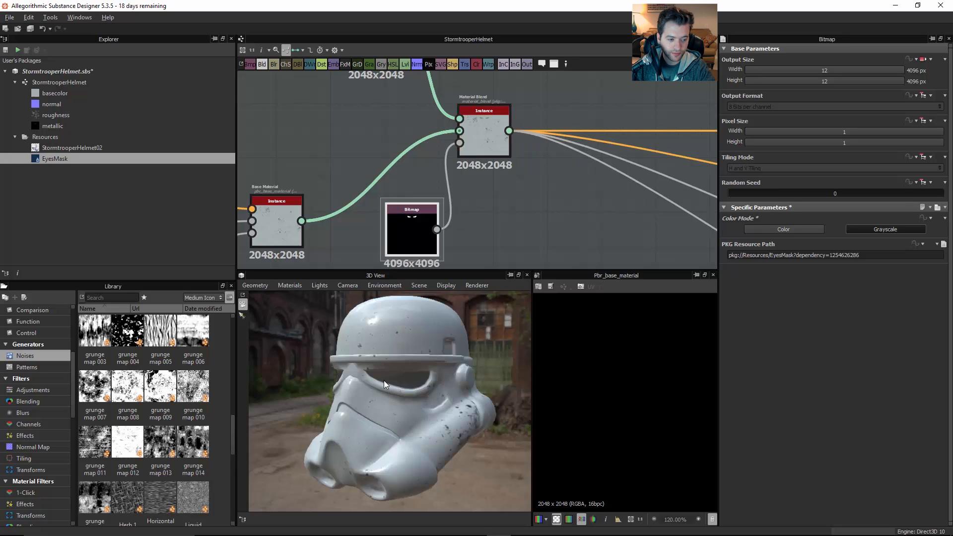
{"action": "left_click_drag", "start_coordinate": [383, 380], "coordinate": [460, 381]}
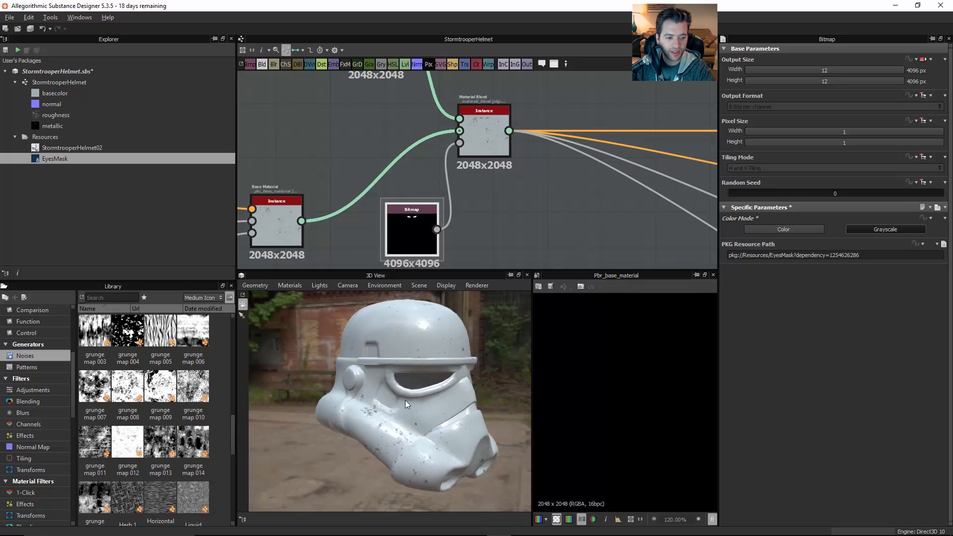
{"action": "left_click_drag", "start_coordinate": [405, 400], "coordinate": [383, 389]}
Reposition the second Base Material node above and slightly left of the Material Blend node.
{"action": "middle_click_drag", "start_coordinate": [479, 145], "coordinate": [509, 174]}
{"action": "scroll", "coordinate": [484, 218], "scroll_direction": "down", "scroll_amount": 1}
{"action": "middle_click_drag", "start_coordinate": [484, 218], "coordinate": [547, 268]}
{"action": "scroll", "coordinate": [483, 186], "scroll_direction": "down", "scroll_amount": 1}
{"action": "left_click_drag", "start_coordinate": [488, 148], "coordinate": [546, 106]}
{"action": "middle_click_drag", "start_coordinate": [491, 119], "coordinate": [503, 136]}
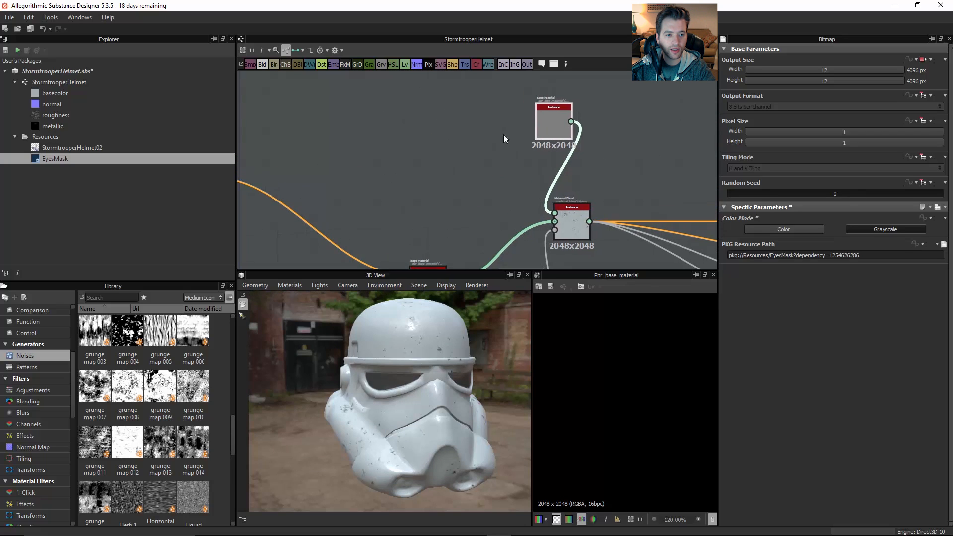
{"action": "left_click_drag", "start_coordinate": [558, 117], "coordinate": [496, 115]}
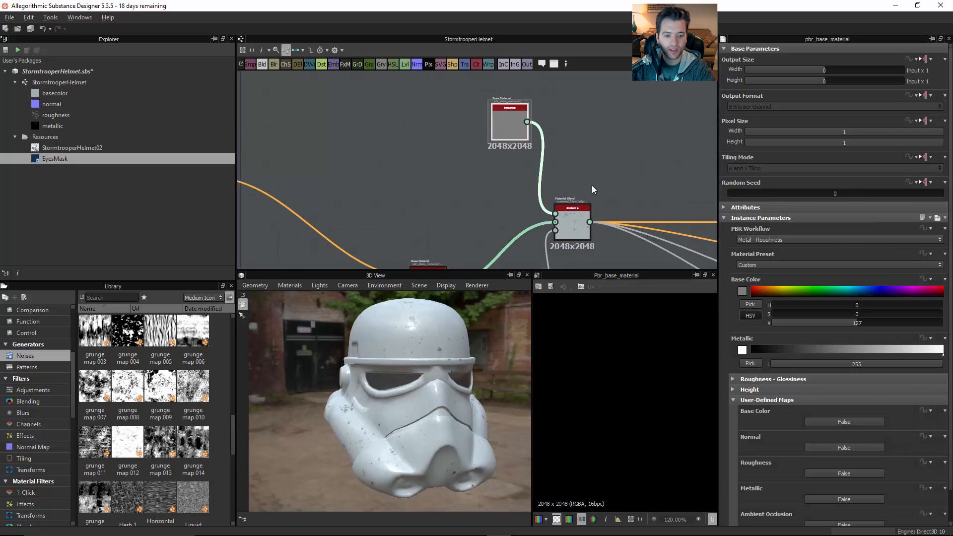
Enable the user-defined Base Color and Metallic maps on the second Base Material and set its Metallic value to 0.
{"action": "left_click", "coordinate": [814, 423]}
{"action": "left_click", "coordinate": [817, 414]}
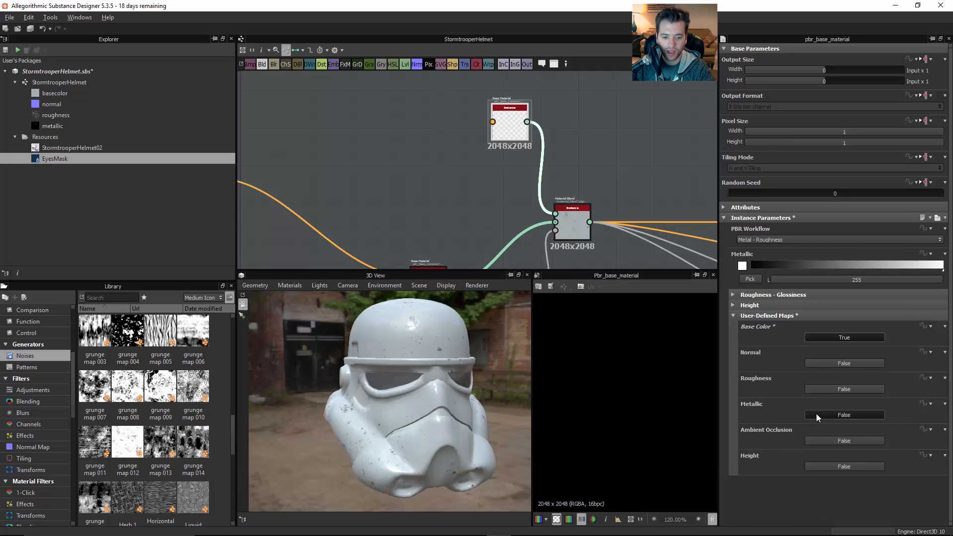
{"action": "middle_click_drag", "start_coordinate": [464, 140], "coordinate": [492, 174]}
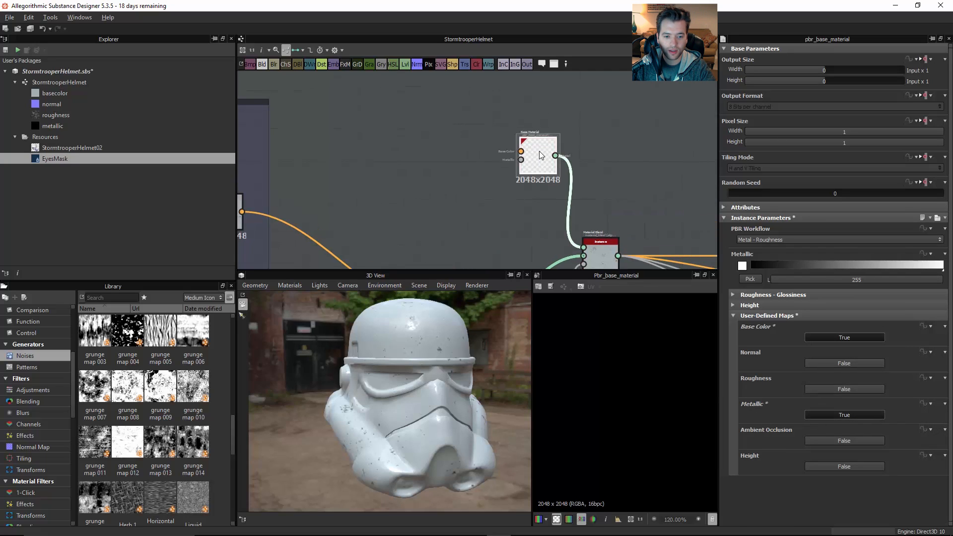
{"action": "left_click", "coordinate": [733, 316]}
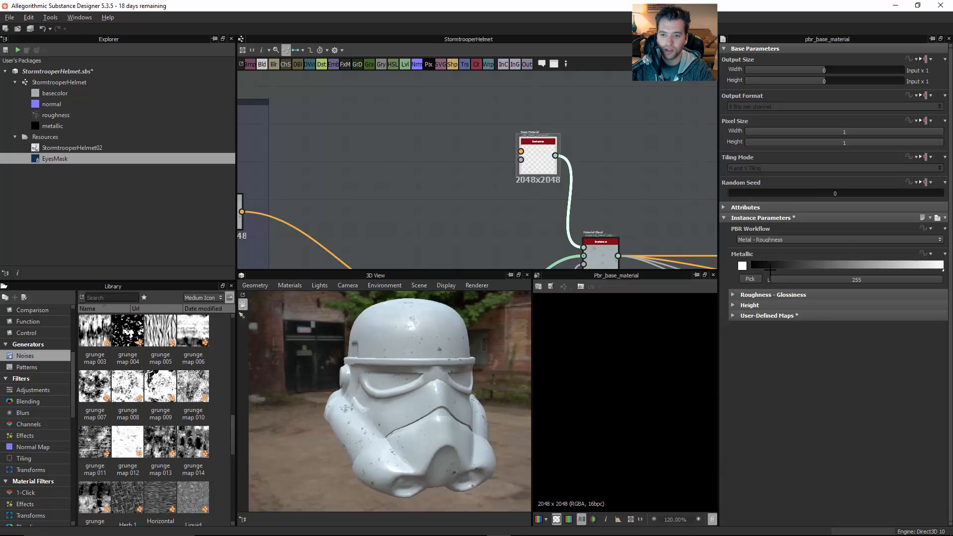
{"action": "left_click", "coordinate": [768, 269]}
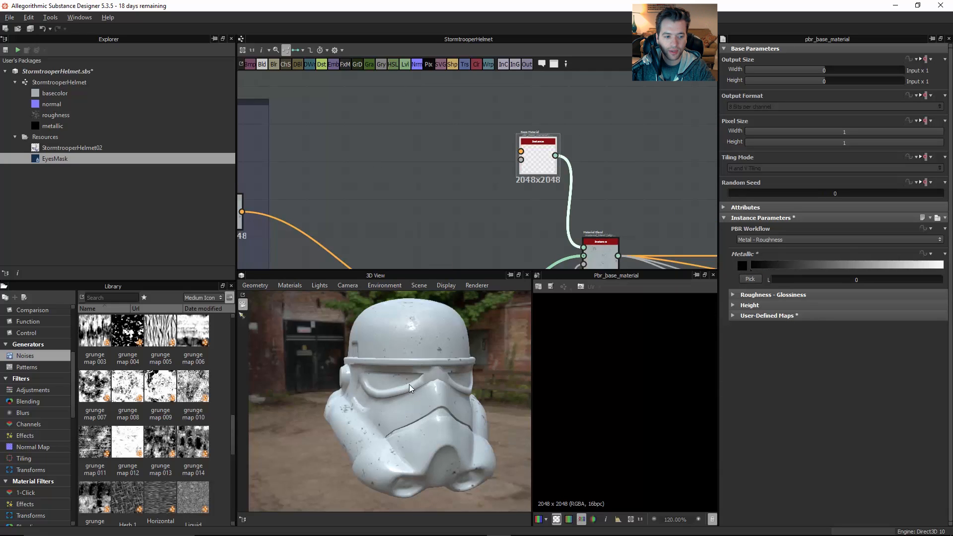
Add a black Uniform Color node and connect it to the second Base Material's Base Color input.
{"action": "right_click", "coordinate": [489, 157]}
{"action": "type", "text": "un"}
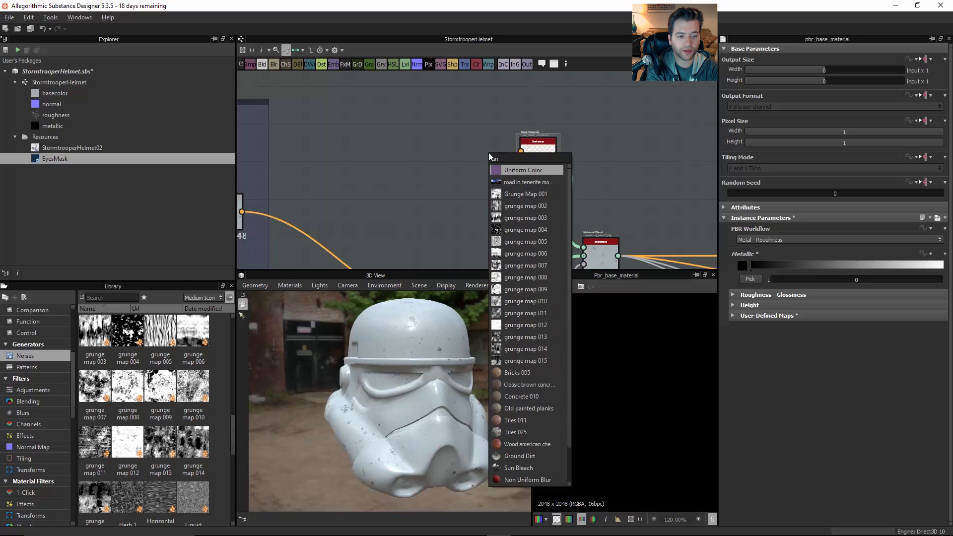
{"action": "key", "text": "Return"}
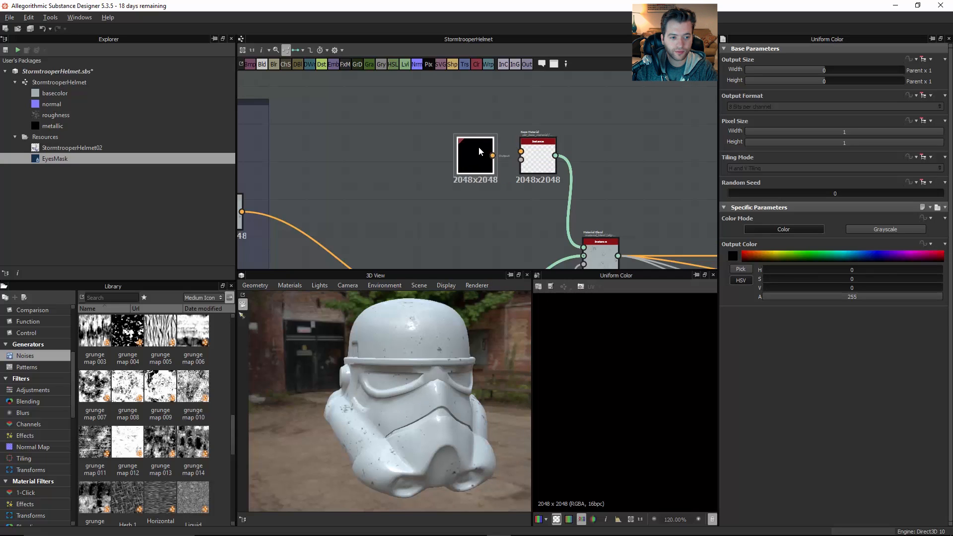
{"action": "left_click_drag", "start_coordinate": [480, 151], "coordinate": [467, 139]}
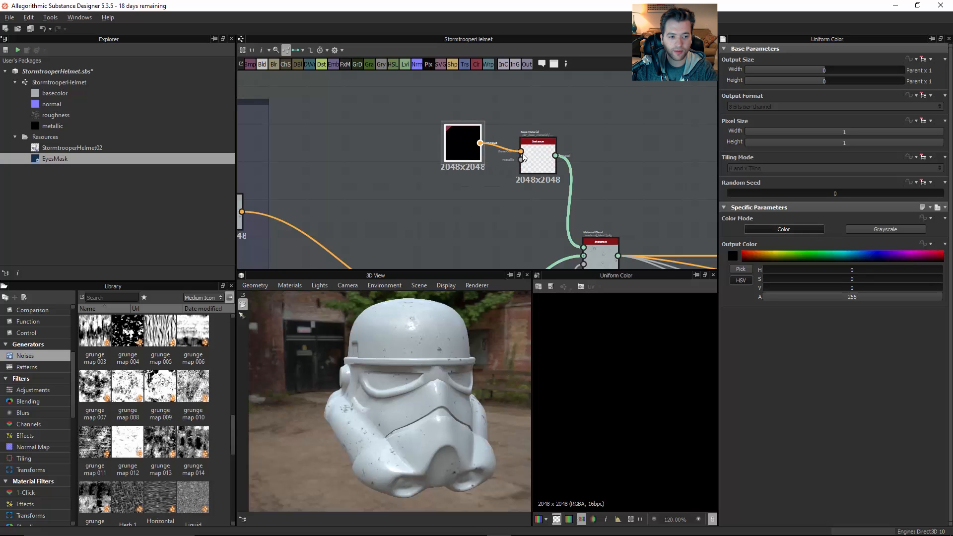
{"action": "left_click_drag", "start_coordinate": [522, 154], "coordinate": [522, 153]}
{"action": "mouse_move", "coordinate": [410, 376]}
{"action": "left_mouse_down"}
{"action": "mouse_move", "coordinate": [375, 381]}
{"action": "mouse_move", "coordinate": [330, 361]}
{"action": "mouse_move", "coordinate": [404, 370]}
{"action": "left_mouse_up"}
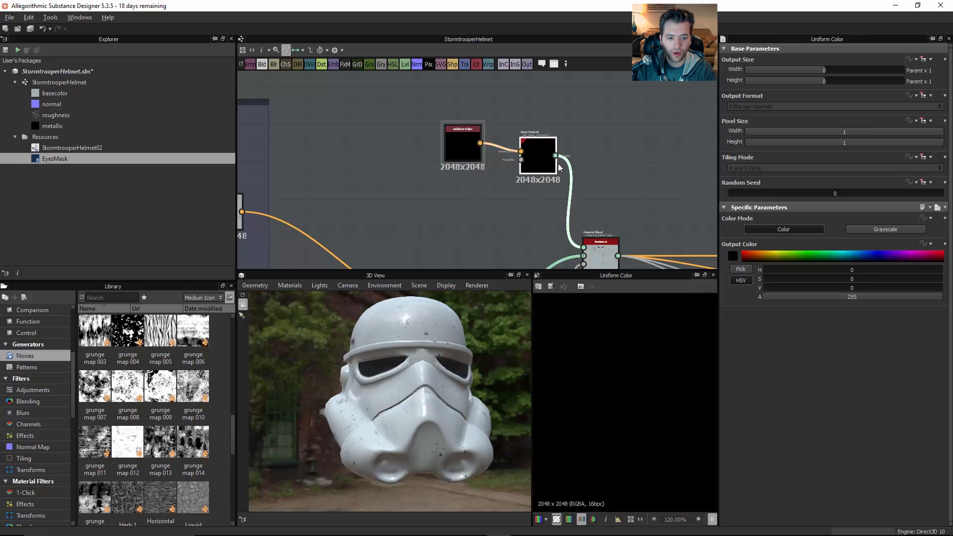
Set the eye Base Material's Roughness Value to 0.
{"action": "left_click", "coordinate": [558, 168]}
{"action": "left_click", "coordinate": [735, 295]}
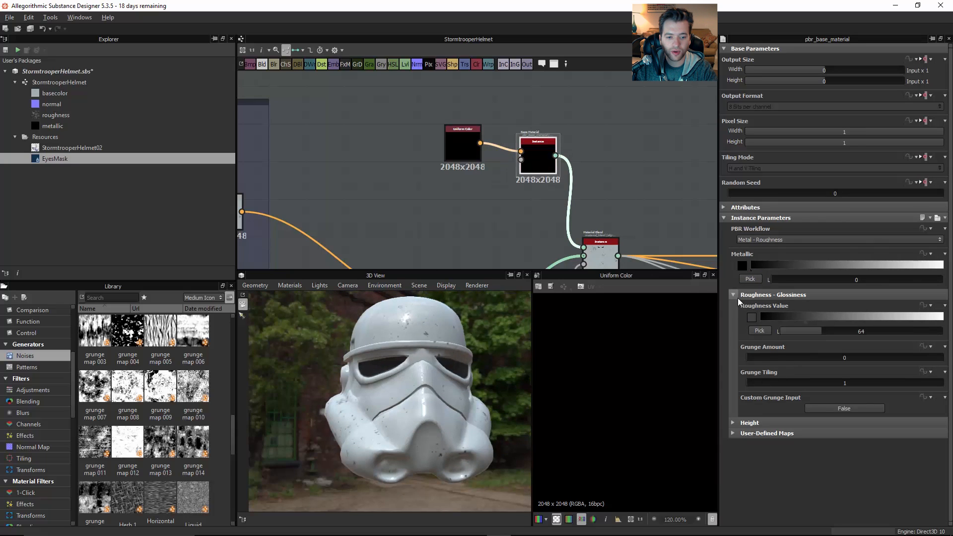
{"action": "left_click", "coordinate": [767, 336]}
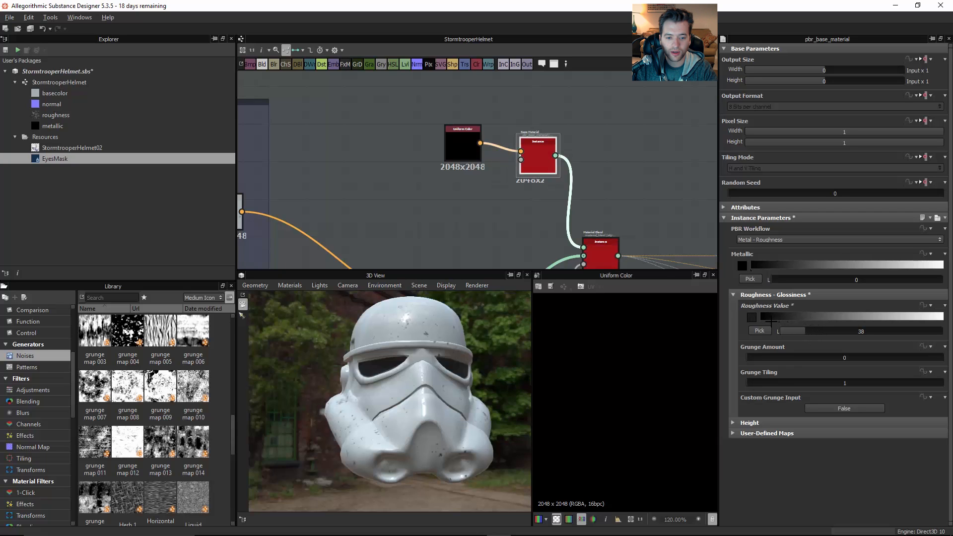
{"action": "left_click", "coordinate": [755, 318]}
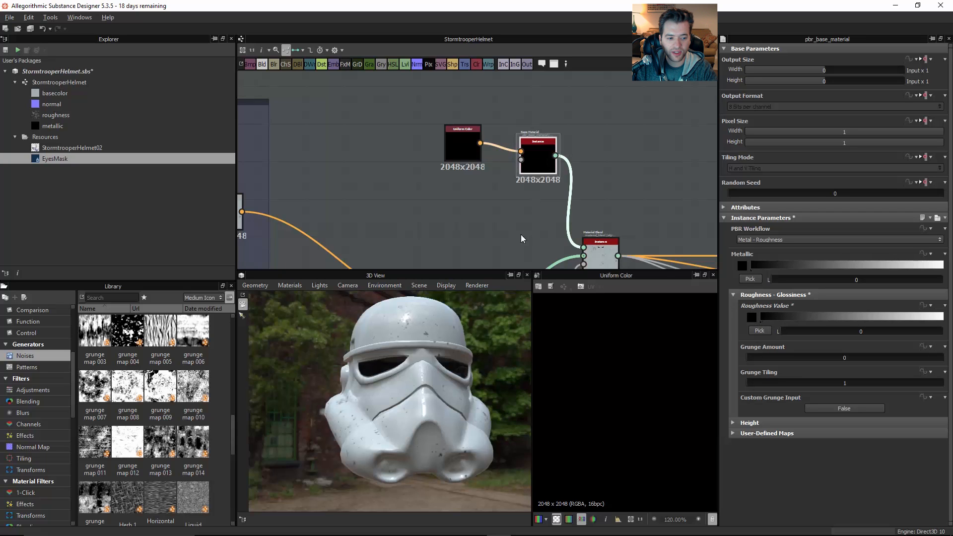
{"action": "left_click_drag", "start_coordinate": [421, 397], "coordinate": [462, 407]}
Examine the white Base Material's user-defined map settings and its incoming connections for comparison with the eye material.
{"action": "middle_click_drag", "start_coordinate": [519, 116], "coordinate": [557, 65]}
{"action": "scroll", "coordinate": [558, 74], "scroll_direction": "down", "scroll_amount": 3}
{"action": "middle_click_drag", "start_coordinate": [465, 180], "coordinate": [523, 180]}
{"action": "left_click", "coordinate": [581, 188]}
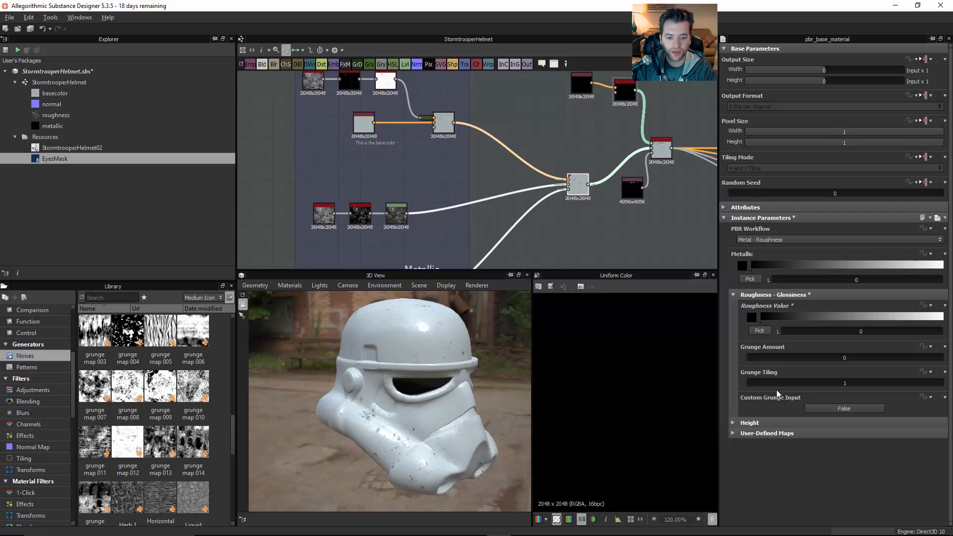
{"action": "left_click", "coordinate": [734, 306]}
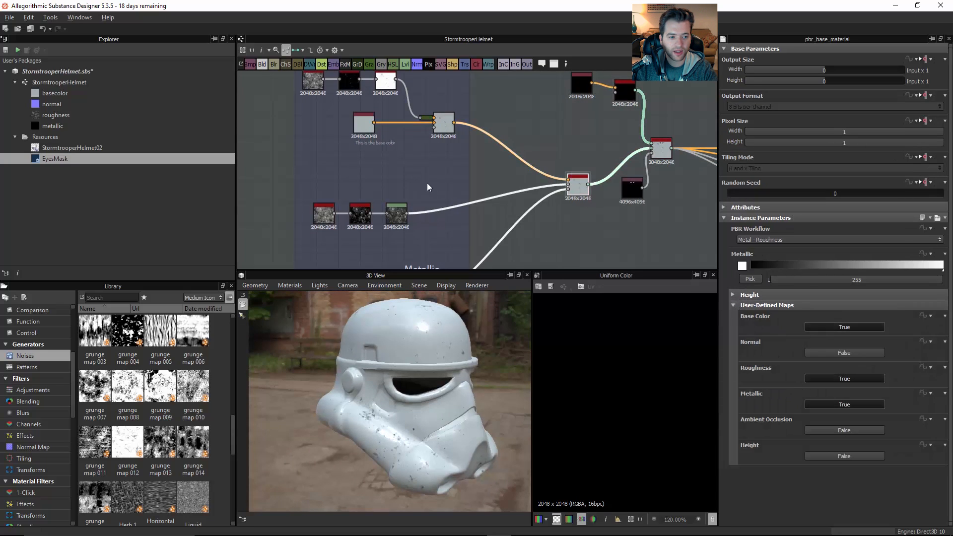
{"action": "scroll", "coordinate": [427, 183], "scroll_direction": "up", "scroll_amount": 3}
{"action": "middle_click_drag", "start_coordinate": [428, 155], "coordinate": [458, 181]}
{"action": "middle_click_drag", "start_coordinate": [596, 183], "coordinate": [423, 135]}
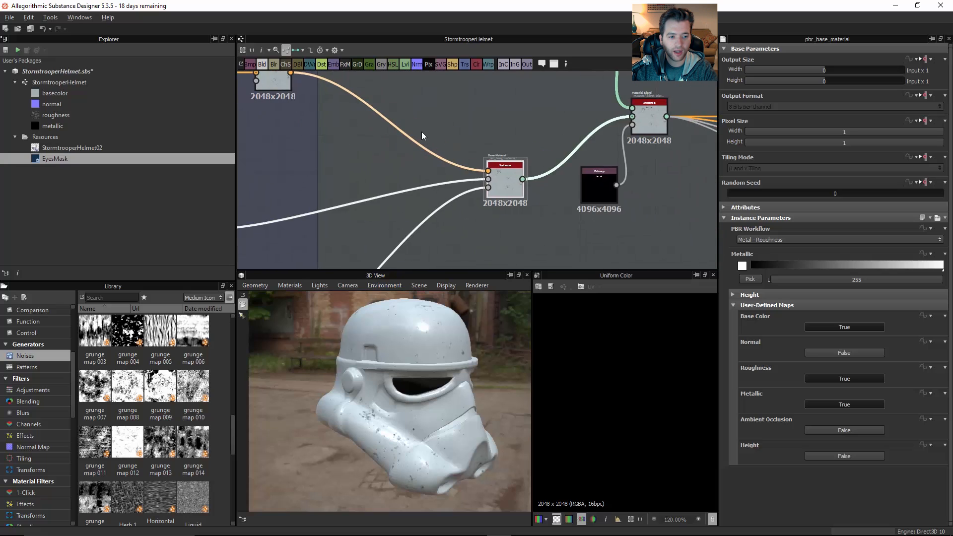
{"action": "middle_click_drag", "start_coordinate": [551, 140], "coordinate": [501, 256]}
{"action": "middle_click_drag", "start_coordinate": [610, 205], "coordinate": [556, 186]}
{"action": "scroll", "coordinate": [480, 114], "scroll_direction": "up", "scroll_amount": 2}
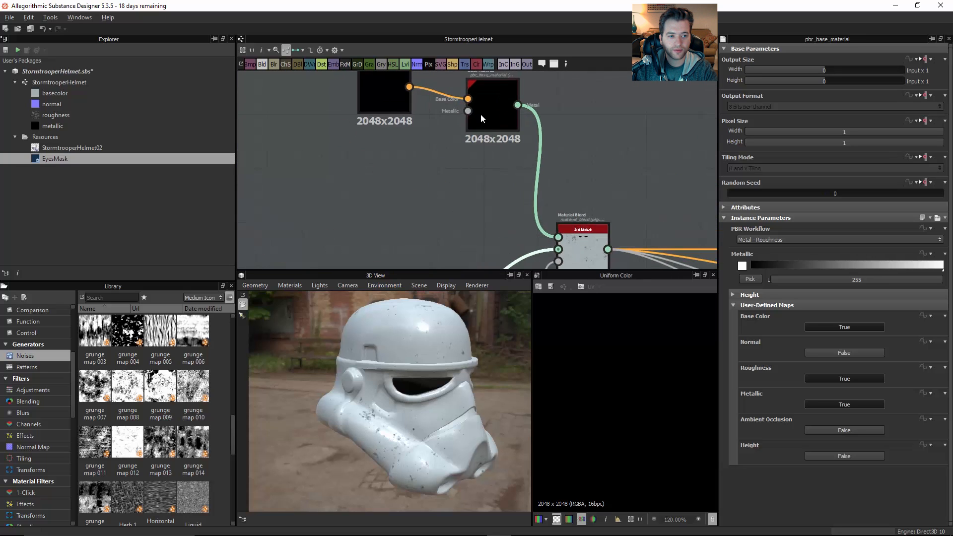
Turn off the user-defined Metallic map on the eye Base Material.
{"action": "middle_click_drag", "start_coordinate": [481, 115], "coordinate": [509, 167]}
{"action": "left_click", "coordinate": [517, 163]}
{"action": "scroll", "coordinate": [498, 180], "scroll_direction": "up", "scroll_amount": 2}
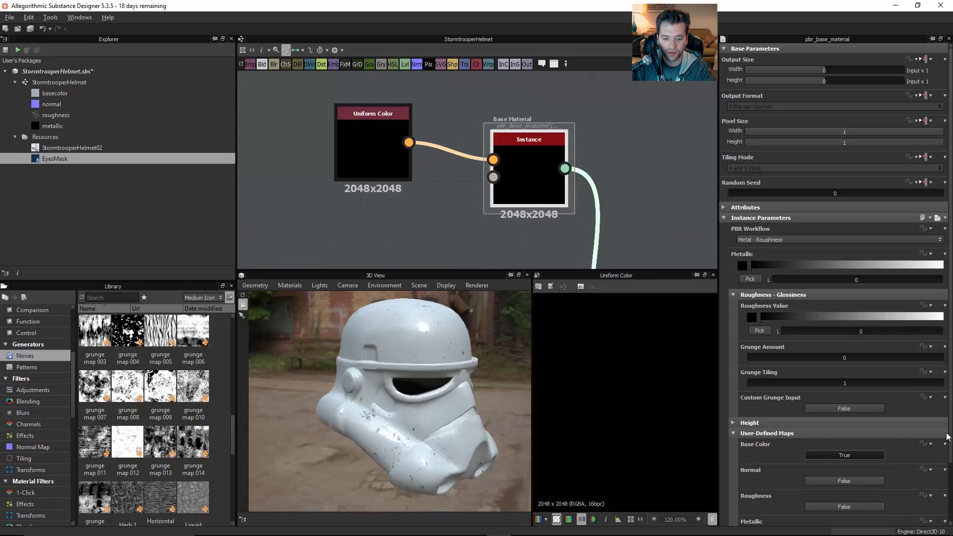
{"action": "scroll", "coordinate": [854, 480], "scroll_direction": "down", "scroll_amount": 2}
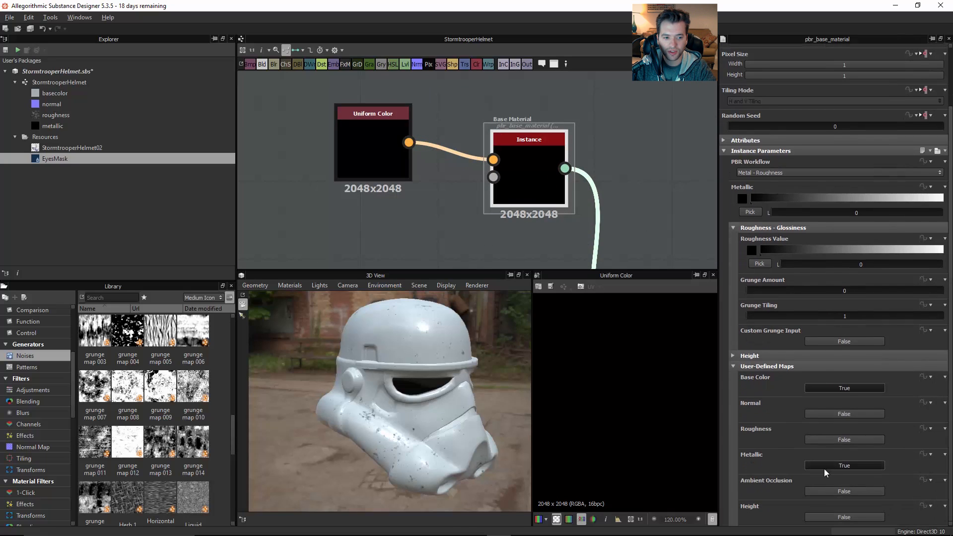
{"action": "left_click", "coordinate": [824, 467]}
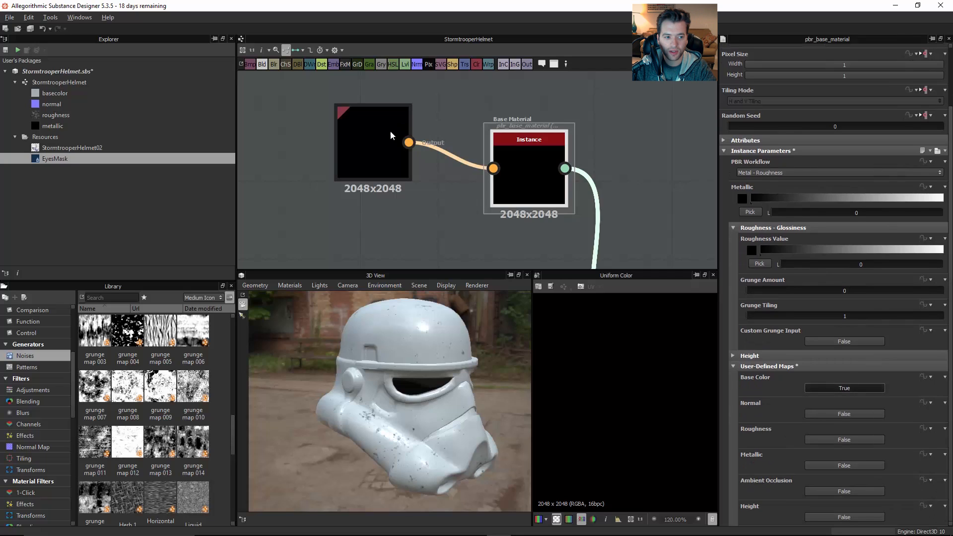
Review the eye material's roughness settings and inspect the helmet's lenses up close in the 3D view.
{"action": "left_click", "coordinate": [735, 366]}
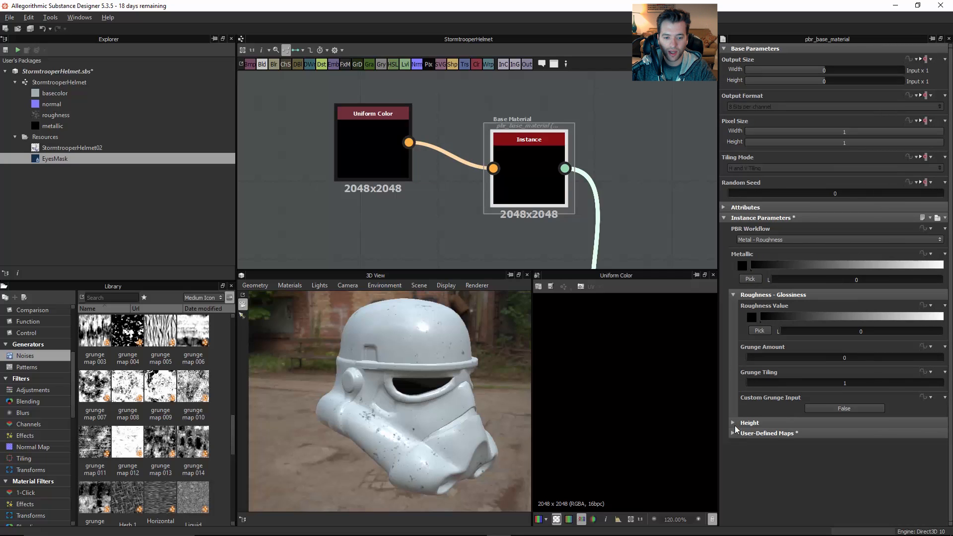
{"action": "left_click", "coordinate": [734, 296]}
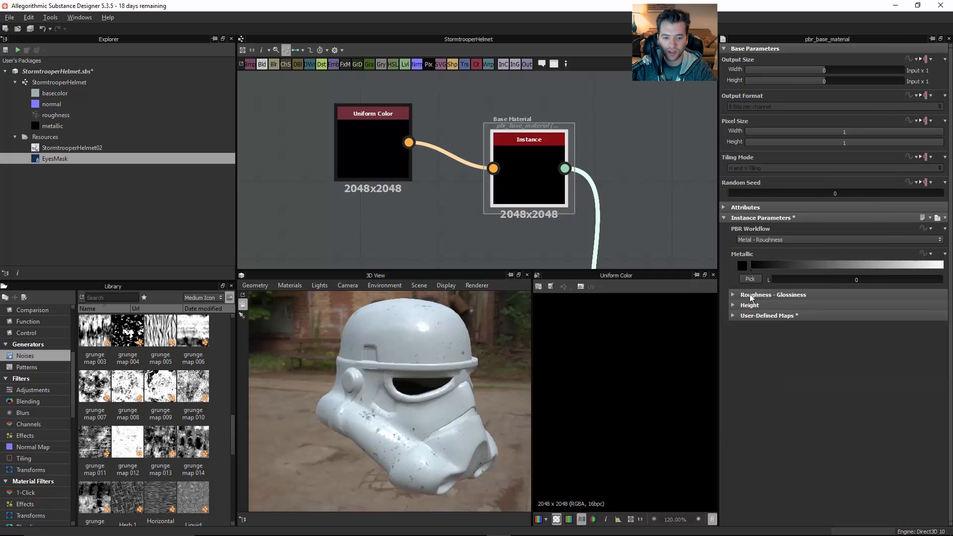
{"action": "left_click", "coordinate": [734, 295]}
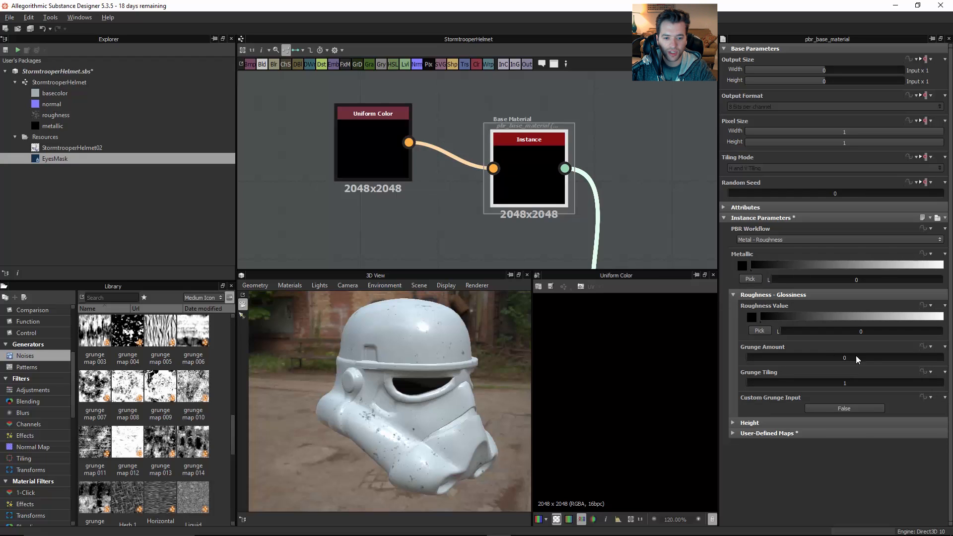
{"action": "scroll", "coordinate": [448, 376], "scroll_direction": "up", "scroll_amount": 5}
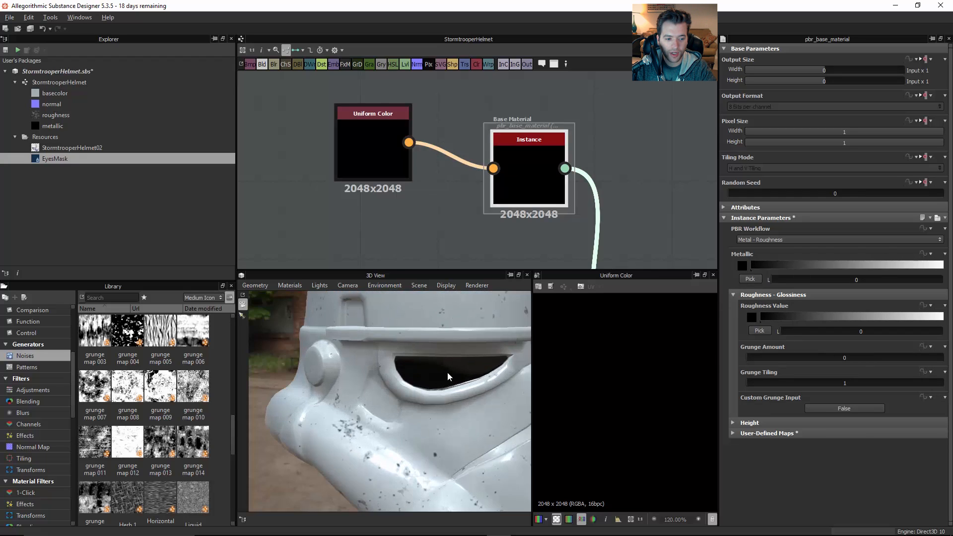
{"action": "left_click_drag", "start_coordinate": [448, 376], "coordinate": [396, 413]}
{"action": "scroll", "coordinate": [433, 397], "scroll_direction": "down", "scroll_amount": 5}
{"action": "scroll", "coordinate": [405, 386], "scroll_direction": "up", "scroll_amount": 2}
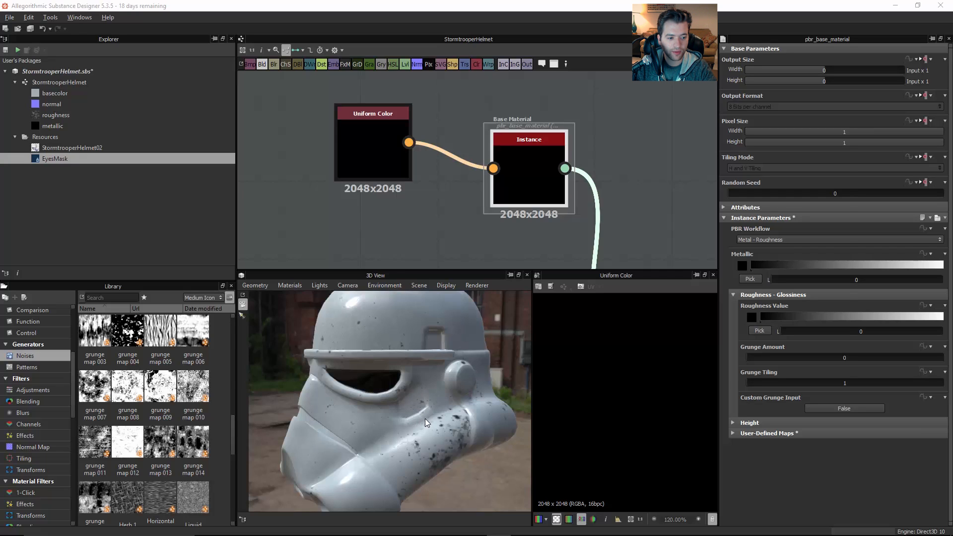
Switch to CINEMA 4D and undo the last mask-painting changes to return to polygon editing of the LowResHelmet mesh.
{"action": "key", "text": "alt+Tab"}
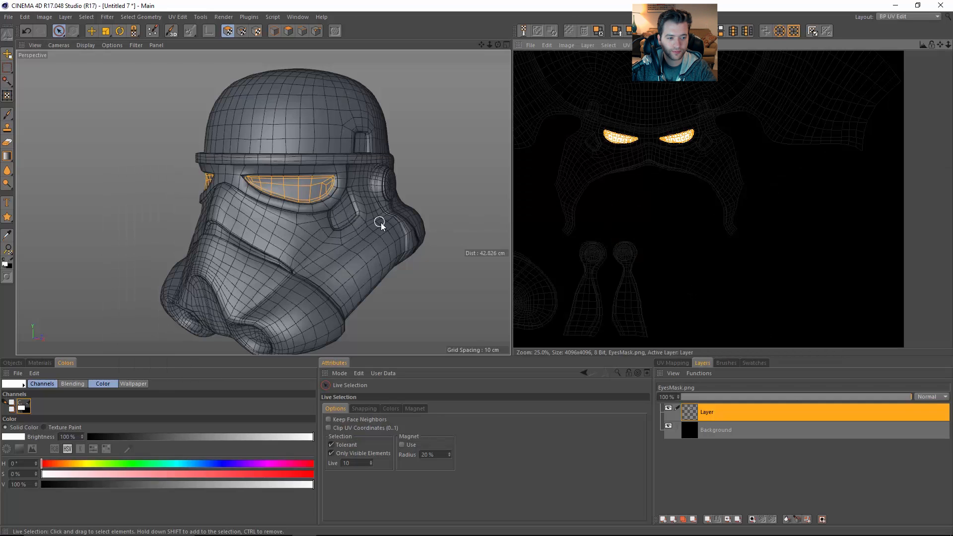
{"action": "key", "text": "ctrl+z"}
{"action": "key", "text": "ctrl+z"}
{"action": "key", "text": "ctrl+z"}
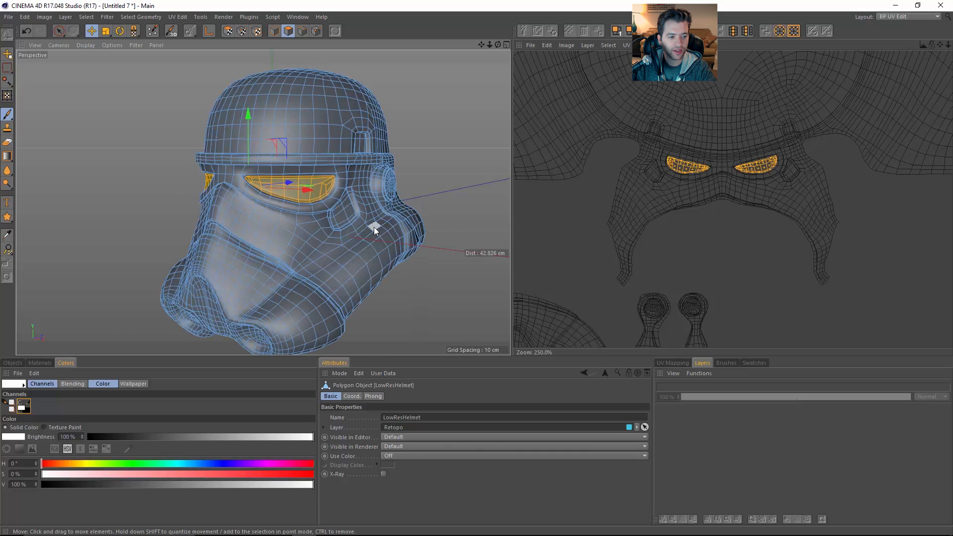
Select all polygons of the recessed trapezoidal panel below the outer eye corner on one cheek, excluding the surrounding groove, with Live Selection.
{"action": "right_click_drag", "start_coordinate": [352, 209], "coordinate": [477, 208], "text": "alt"}
{"action": "middle_click_drag", "start_coordinate": [307, 213], "coordinate": [319, 210], "text": "alt"}
{"action": "key", "text": "9"}
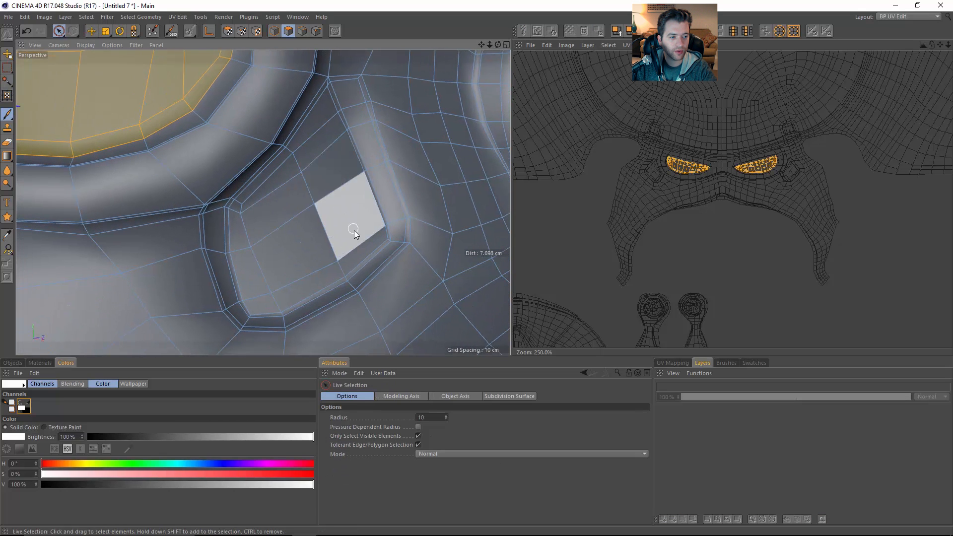
{"action": "mouse_move", "coordinate": [354, 230]}
{"action": "left_mouse_down"}
{"action": "mouse_move", "coordinate": [352, 156]}
{"action": "mouse_move", "coordinate": [329, 89]}
{"action": "left_mouse_up"}
{"action": "left_click_drag", "start_coordinate": [346, 124], "coordinate": [313, 111], "text": "alt"}
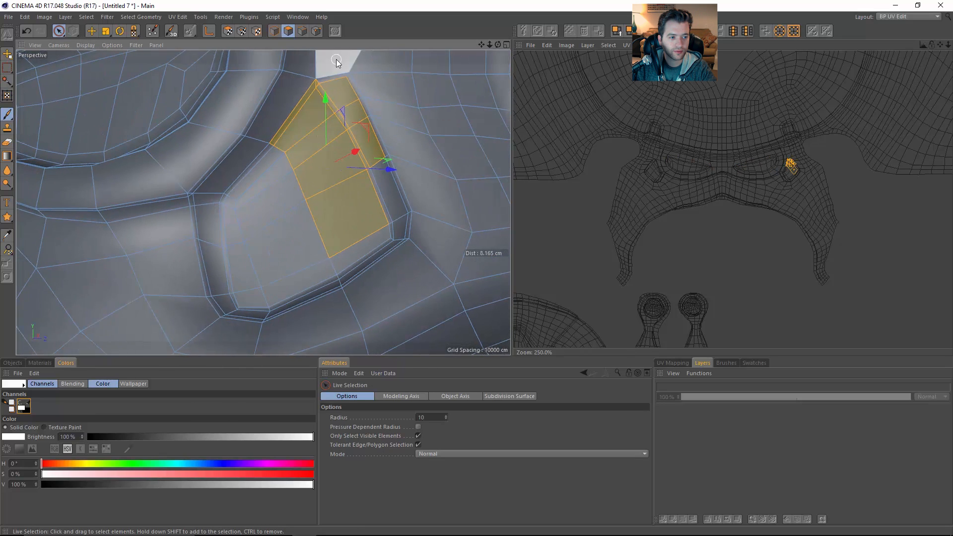
{"action": "left_click_drag", "start_coordinate": [375, 142], "coordinate": [361, 110], "text": "ctrl"}
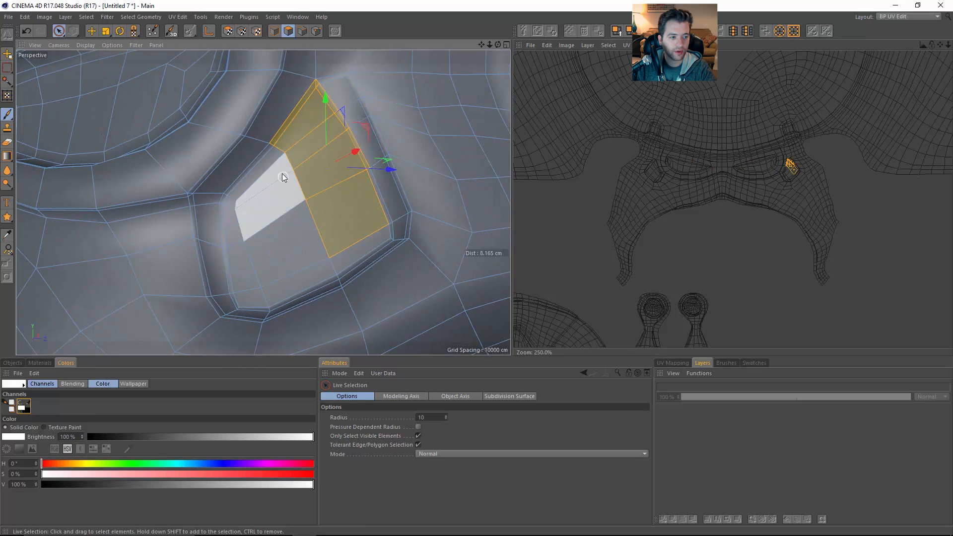
{"action": "mouse_move", "coordinate": [281, 170]}
{"action": "left_mouse_down", "text": "shift"}
{"action": "mouse_move", "coordinate": [276, 159]}
{"action": "mouse_move", "coordinate": [261, 161]}
{"action": "mouse_move", "coordinate": [228, 208]}
{"action": "mouse_move", "coordinate": [236, 263]}
{"action": "left_mouse_up", "text": "shift"}
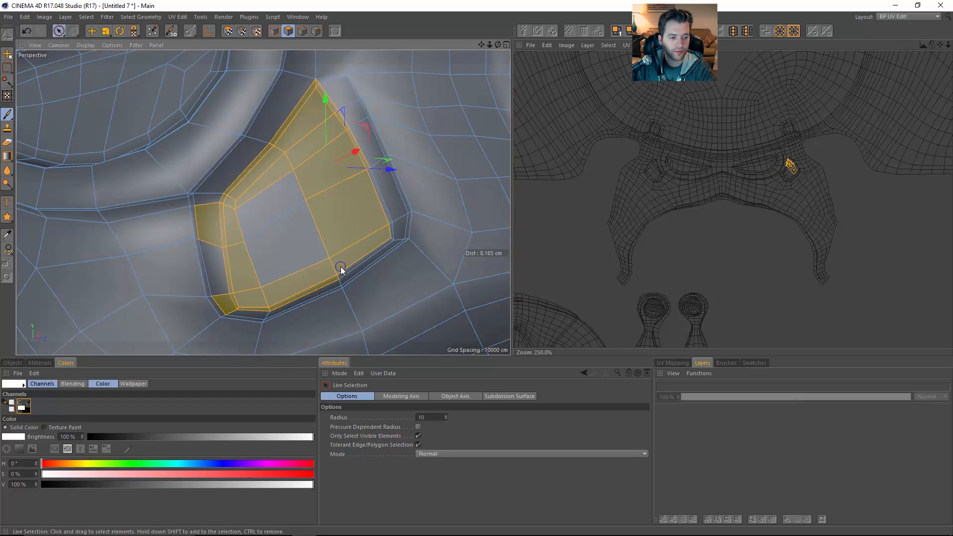
{"action": "left_click_drag", "start_coordinate": [273, 210], "coordinate": [270, 211], "text": "shift"}
{"action": "mouse_move", "coordinate": [208, 224]}
{"action": "left_mouse_down", "text": "ctrl"}
{"action": "mouse_move", "coordinate": [204, 258]}
{"action": "mouse_move", "coordinate": [228, 303]}
{"action": "left_mouse_up", "text": "ctrl"}
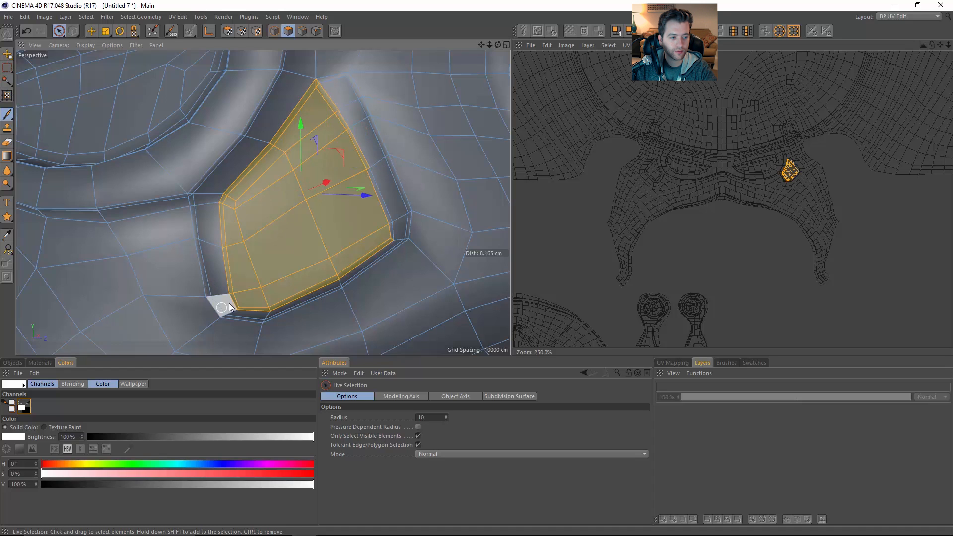
{"action": "scroll", "coordinate": [300, 241], "scroll_direction": "down", "scroll_amount": 4}
{"action": "left_click_drag", "start_coordinate": [300, 241], "coordinate": [347, 261], "text": "alt"}
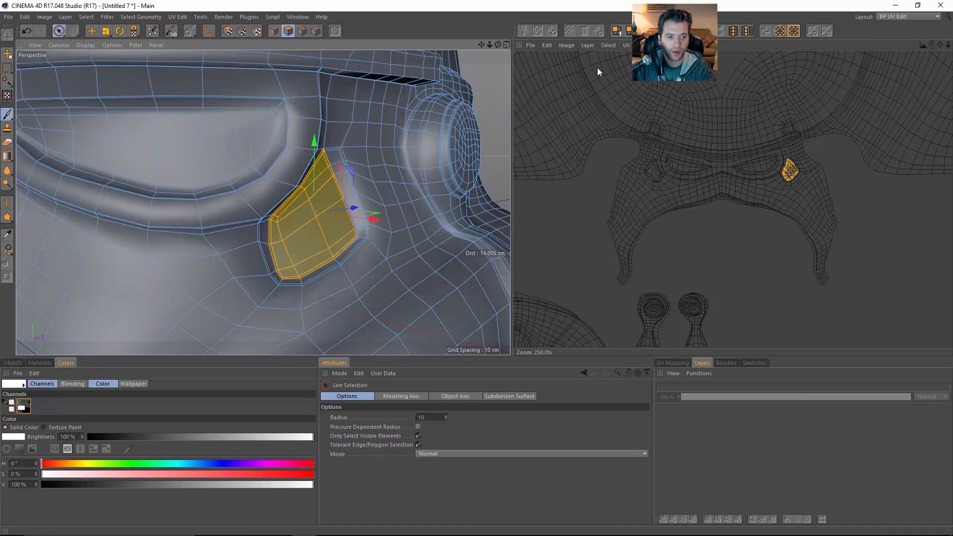
Add the polygons of the matching recessed panel on the opposite cheek to the selection.
{"action": "scroll", "coordinate": [294, 277], "scroll_direction": "down", "scroll_amount": 5}
{"action": "left_click_drag", "start_coordinate": [185, 254], "coordinate": [365, 246], "text": "alt"}
{"action": "scroll", "coordinate": [278, 247], "scroll_direction": "up", "scroll_amount": 3}
{"action": "scroll", "coordinate": [228, 250], "scroll_direction": "up", "scroll_amount": 5}
{"action": "left_click_drag", "start_coordinate": [380, 172], "coordinate": [263, 191], "text": "shift"}
{"action": "left_click_drag", "start_coordinate": [310, 196], "coordinate": [347, 209], "text": "alt"}
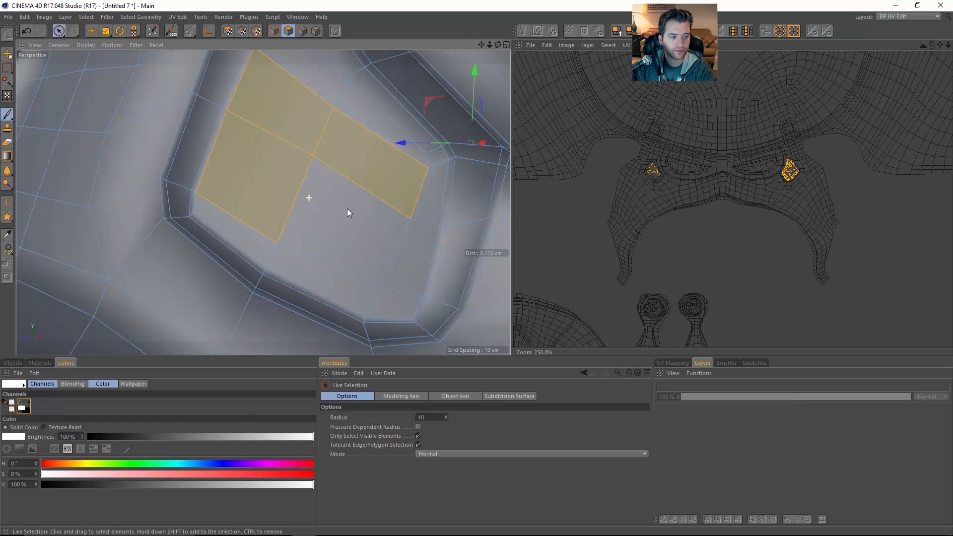
{"action": "left_click_drag", "start_coordinate": [263, 203], "coordinate": [325, 217], "text": "alt"}
{"action": "left_click_drag", "start_coordinate": [285, 130], "coordinate": [295, 103], "text": "shift"}
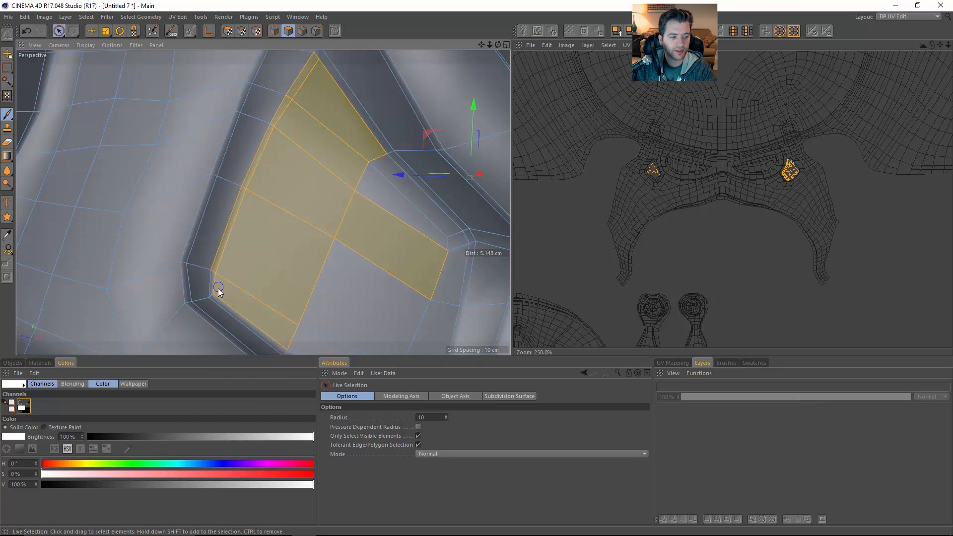
{"action": "left_click_drag", "start_coordinate": [262, 317], "coordinate": [272, 283], "text": "alt"}
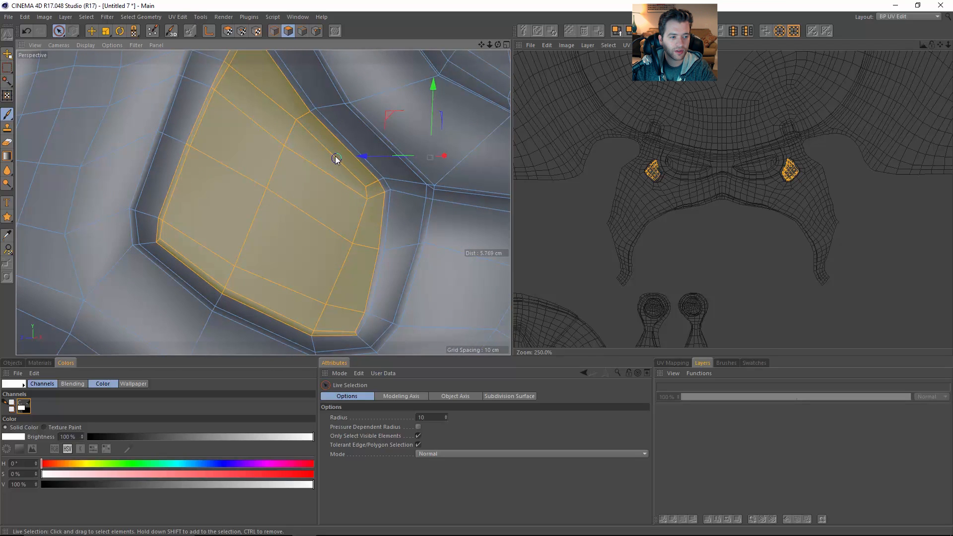
Complete the second cheek panel's selection with its thin border polygons and deselect the groove polygon picked by mistake.
{"action": "scroll", "coordinate": [342, 180], "scroll_direction": "down", "scroll_amount": 5}
{"action": "mouse_move", "coordinate": [368, 197]}
{"action": "left_mouse_down", "text": "alt"}
{"action": "mouse_move", "coordinate": [326, 211]}
{"action": "mouse_move", "coordinate": [367, 217]}
{"action": "mouse_move", "coordinate": [230, 213]}
{"action": "left_mouse_up", "text": "alt"}
{"action": "scroll", "coordinate": [669, 185], "scroll_direction": "up", "scroll_amount": 5}
{"action": "middle_click_drag", "start_coordinate": [751, 198], "coordinate": [623, 243], "text": "alt"}
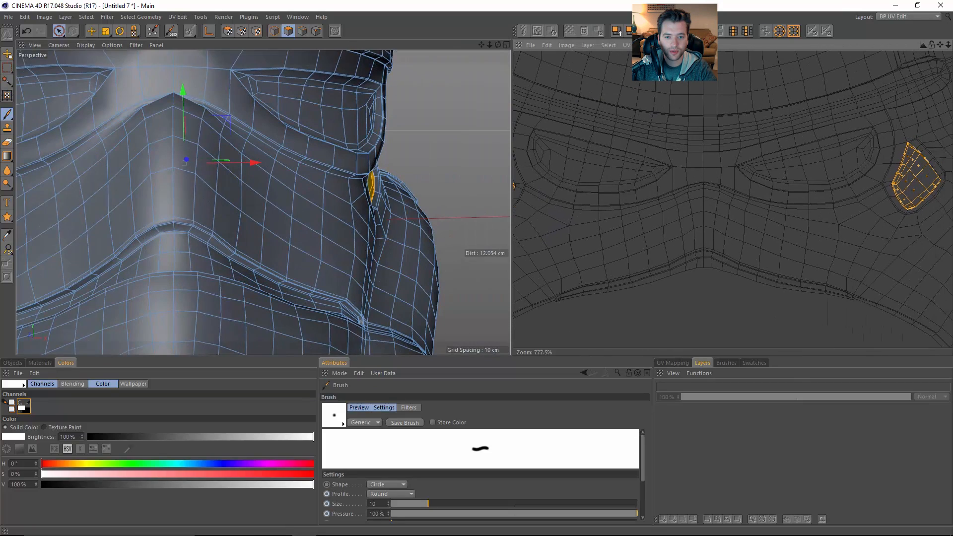
{"action": "left_click_drag", "start_coordinate": [263, 202], "coordinate": [358, 212], "text": "alt"}
{"action": "middle_click_drag", "start_coordinate": [117, 191], "coordinate": [326, 186], "text": "alt"}
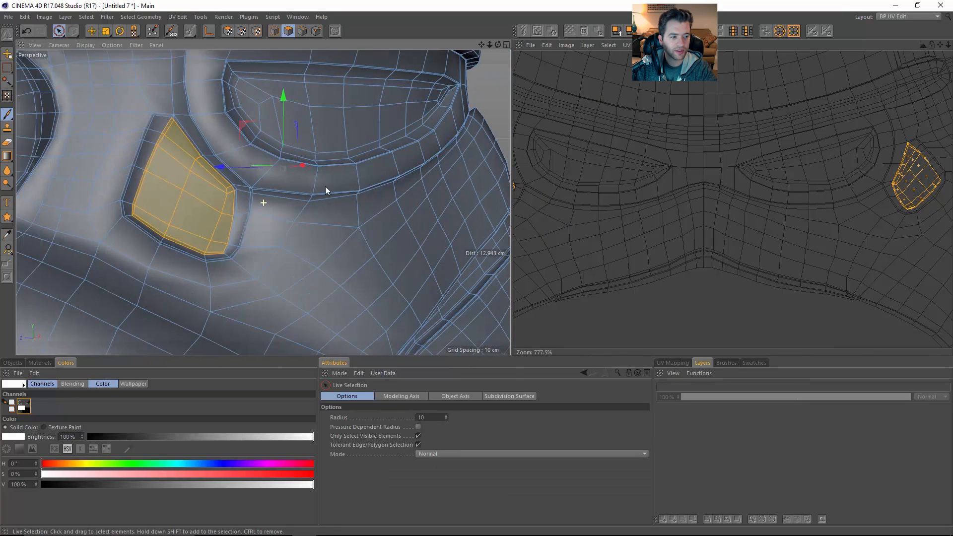
{"action": "scroll", "coordinate": [176, 143], "scroll_direction": "up", "scroll_amount": 5}
{"action": "left_click_drag", "start_coordinate": [188, 135], "coordinate": [159, 90], "text": "shift"}
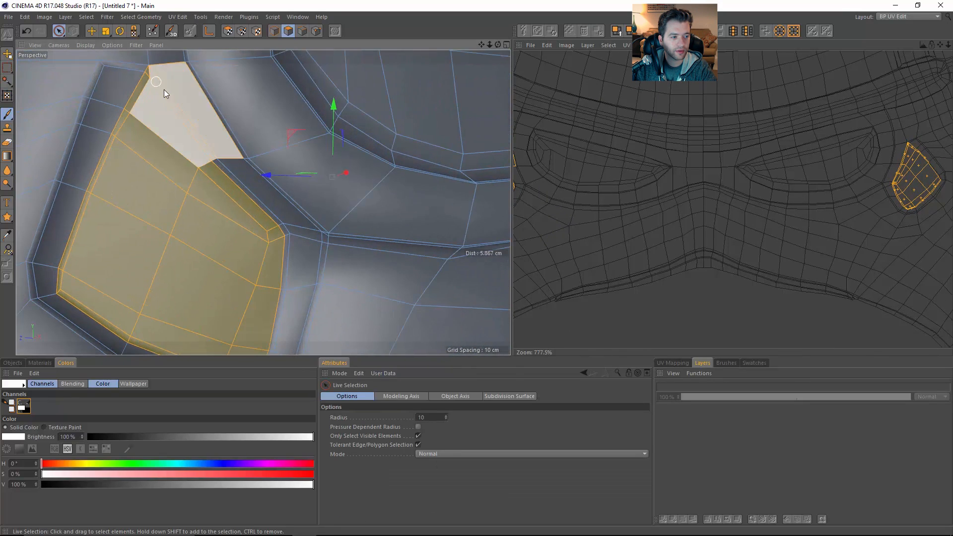
{"action": "left_click_drag", "start_coordinate": [265, 224], "coordinate": [282, 233], "text": "shift"}
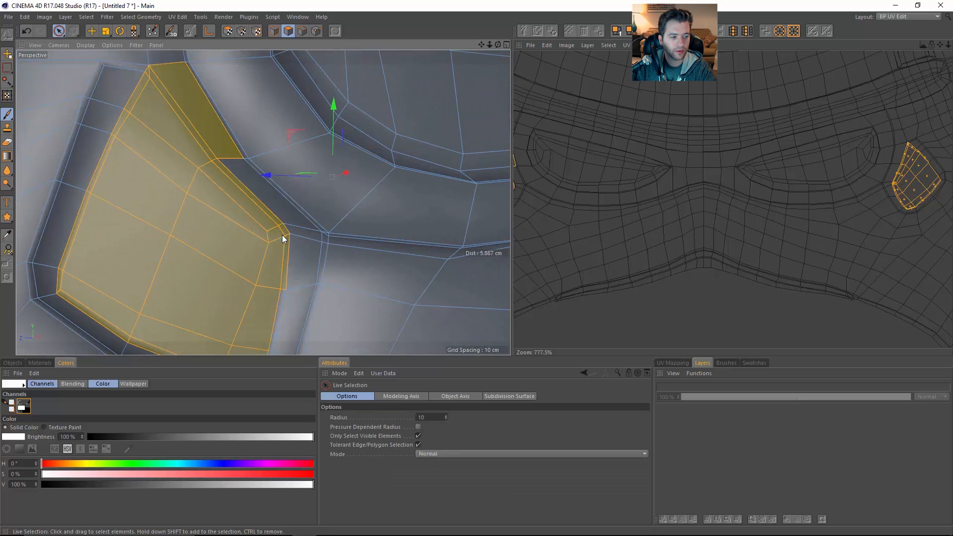
{"action": "left_click", "coordinate": [224, 149], "text": "ctrl"}
{"action": "middle_click_drag", "start_coordinate": [304, 191], "coordinate": [352, 80], "text": "alt"}
{"action": "left_click_drag", "start_coordinate": [314, 183], "coordinate": [315, 209], "text": "shift"}
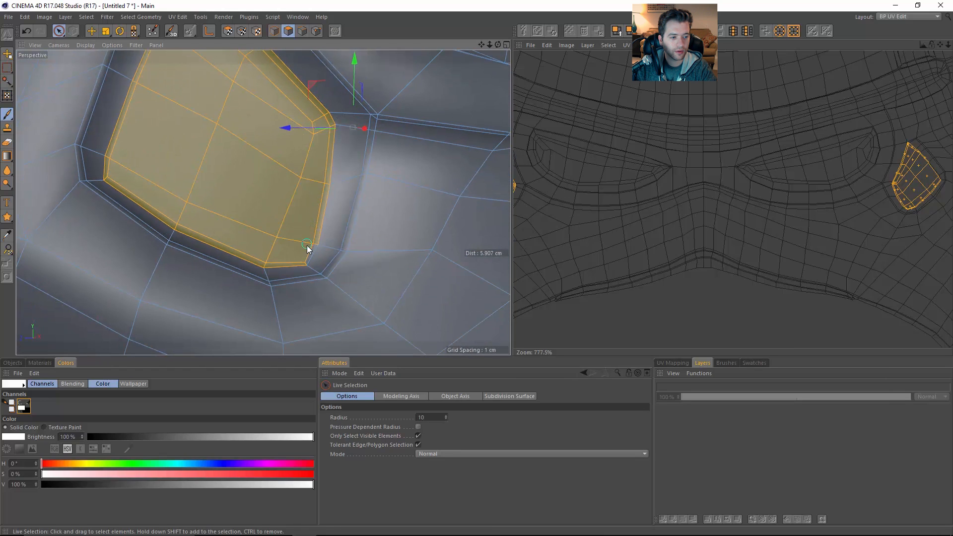
{"action": "left_click_drag", "start_coordinate": [306, 250], "coordinate": [308, 253], "text": "shift"}
{"action": "right_click_drag", "start_coordinate": [341, 191], "coordinate": [271, 202], "text": "alt"}
{"action": "left_click_drag", "start_coordinate": [390, 219], "coordinate": [146, 192], "text": "alt"}
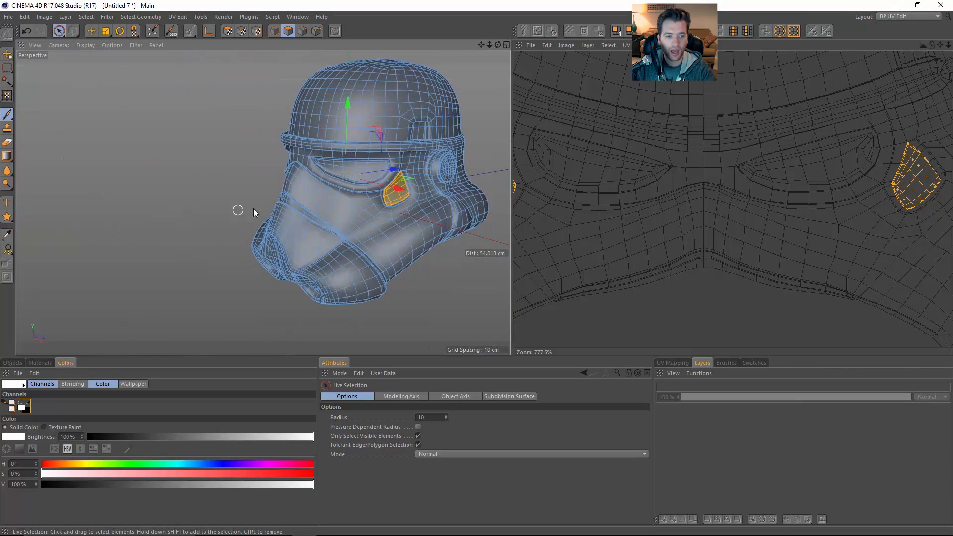
{"action": "scroll", "coordinate": [781, 186], "scroll_direction": "down", "scroll_amount": 3}
Create a new black 4096 x 4096 pixel RGB texture named CheekMask.
{"action": "left_click", "coordinate": [531, 45]}
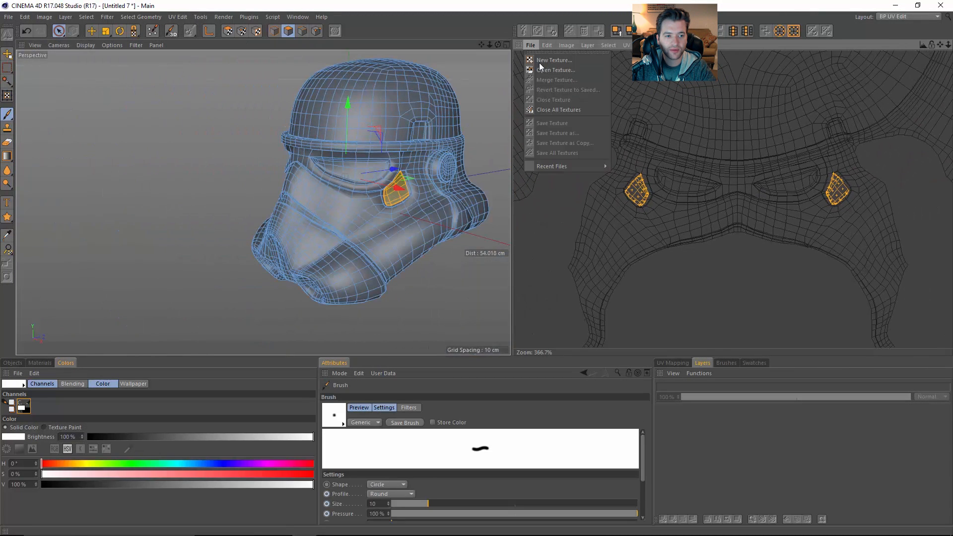
{"action": "left_click", "coordinate": [561, 59]}
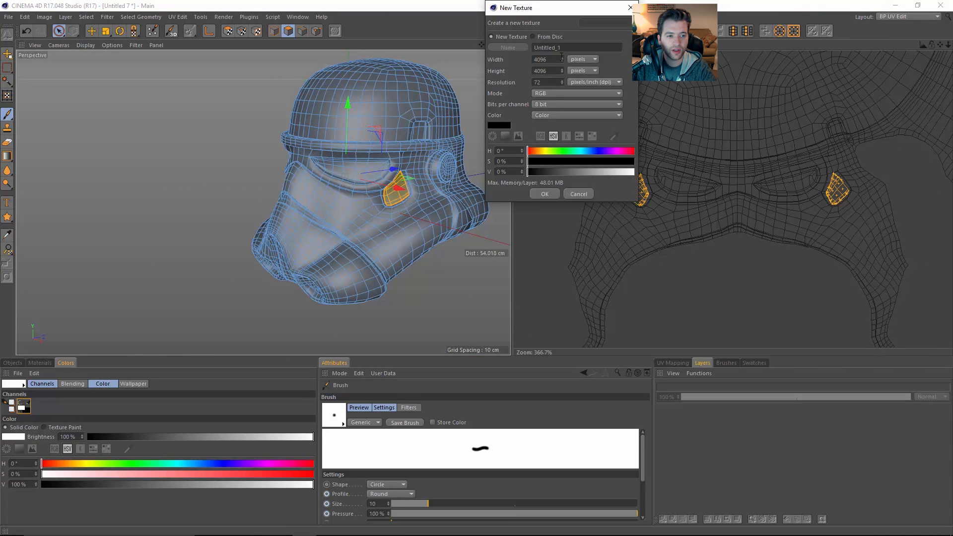
{"action": "left_click_drag", "start_coordinate": [567, 48], "coordinate": [483, 37]}
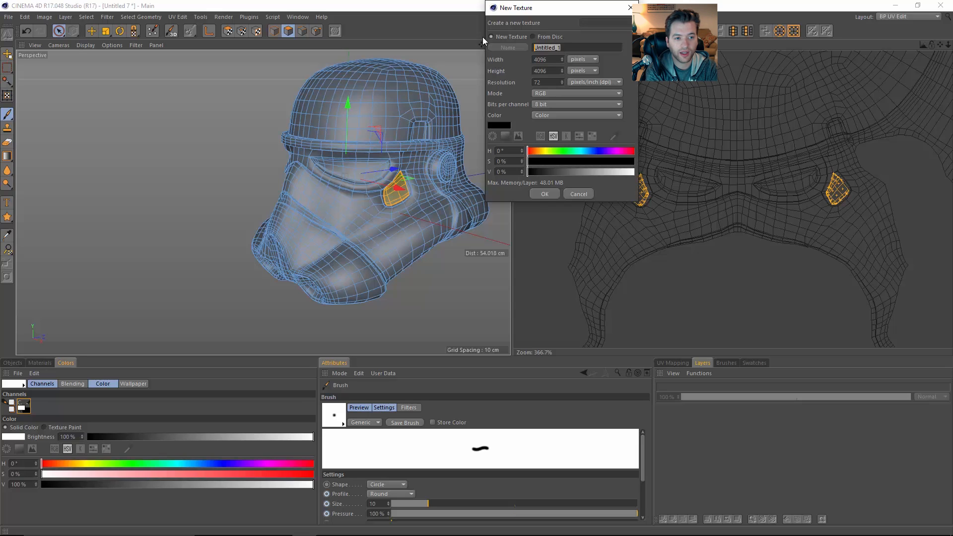
{"action": "type", "text": "Cheek"}
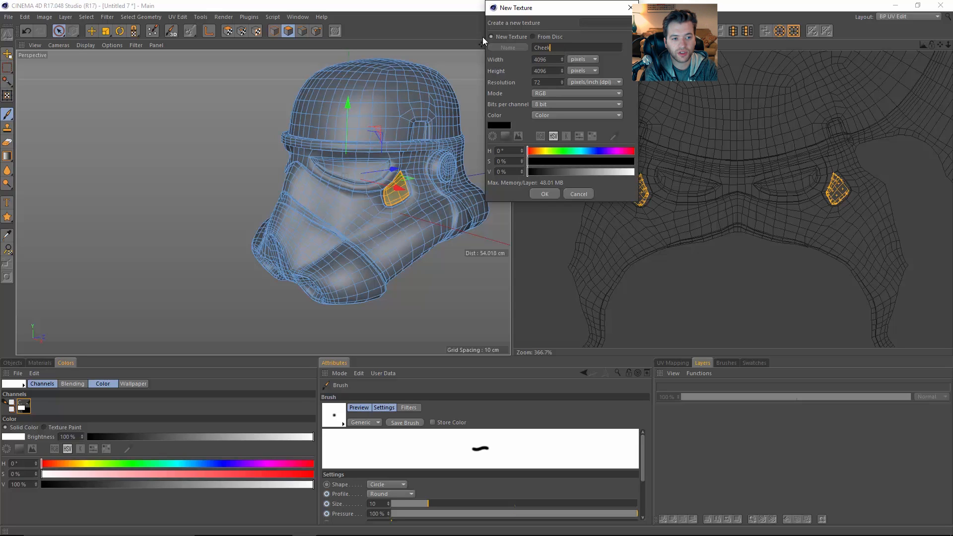
{"action": "type", "text": "Mask"}
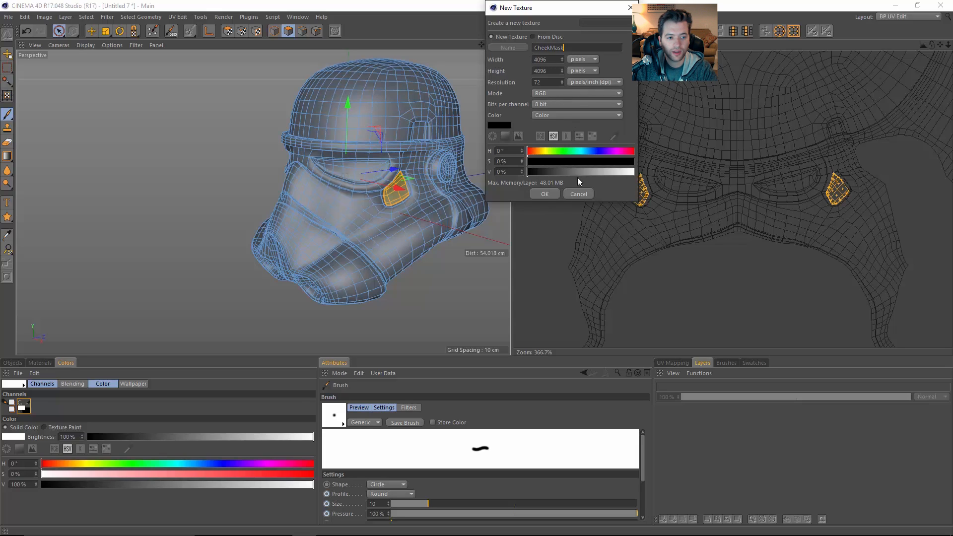
{"action": "left_click", "coordinate": [545, 194]}
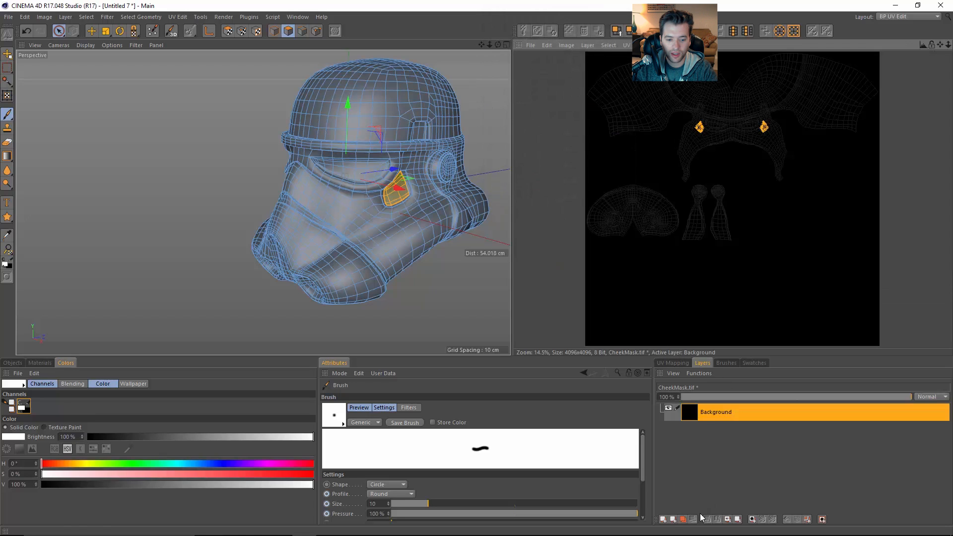
Add a new layer above the CheekMask background and fill the selected cheek UV polygons with white.
{"action": "left_click", "coordinate": [663, 520]}
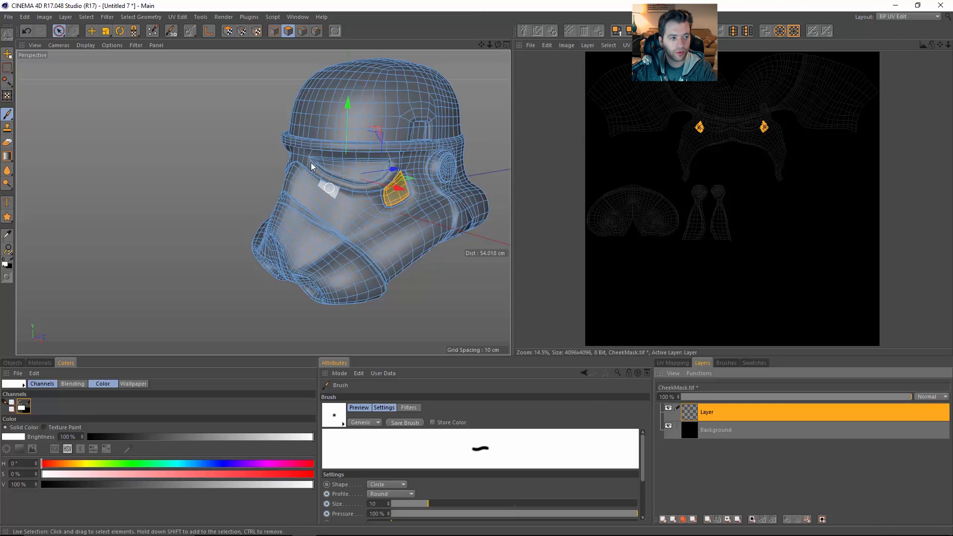
{"action": "left_click", "coordinate": [226, 31]}
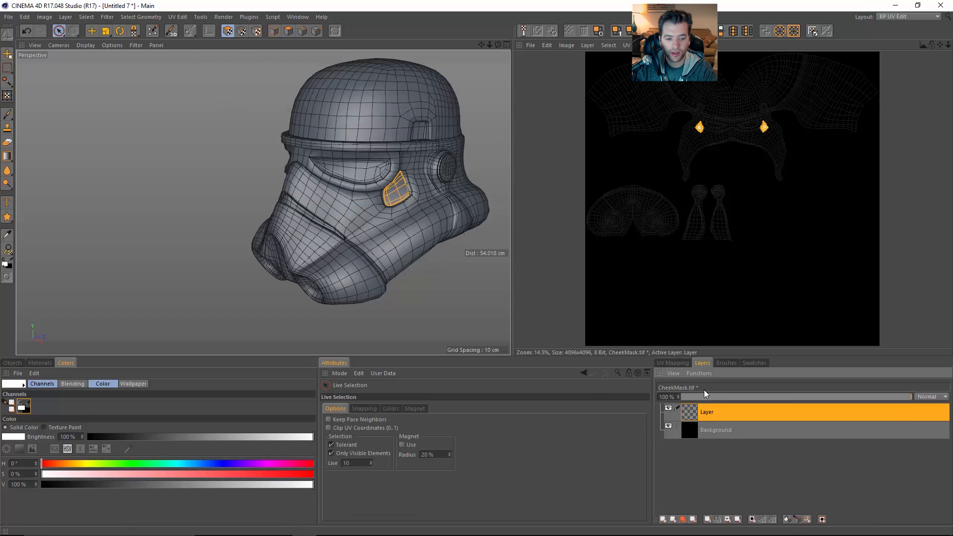
Save the texture in PNG format as CheekMask in the Masks folder.
{"action": "left_click", "coordinate": [530, 45]}
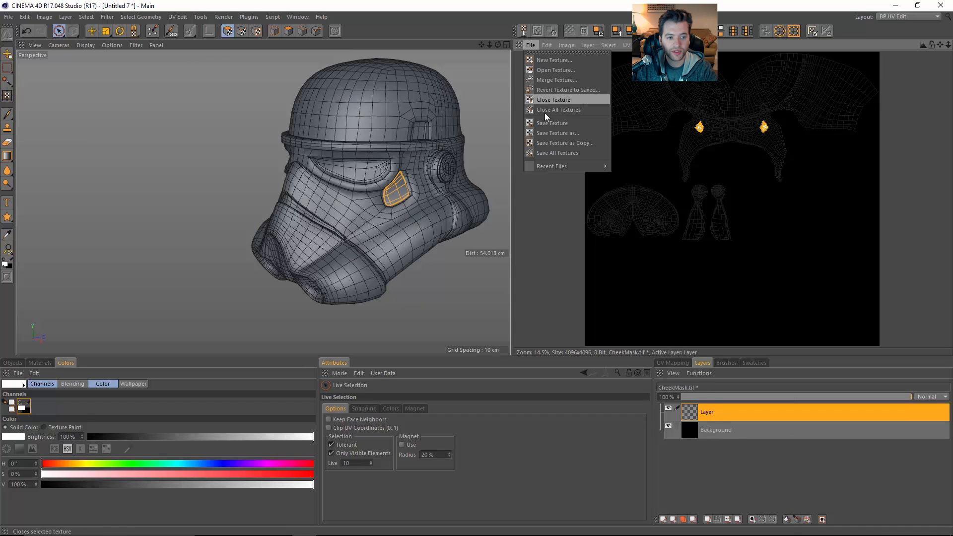
{"action": "left_click", "coordinate": [570, 133]}
{"action": "left_click", "coordinate": [583, 107]}
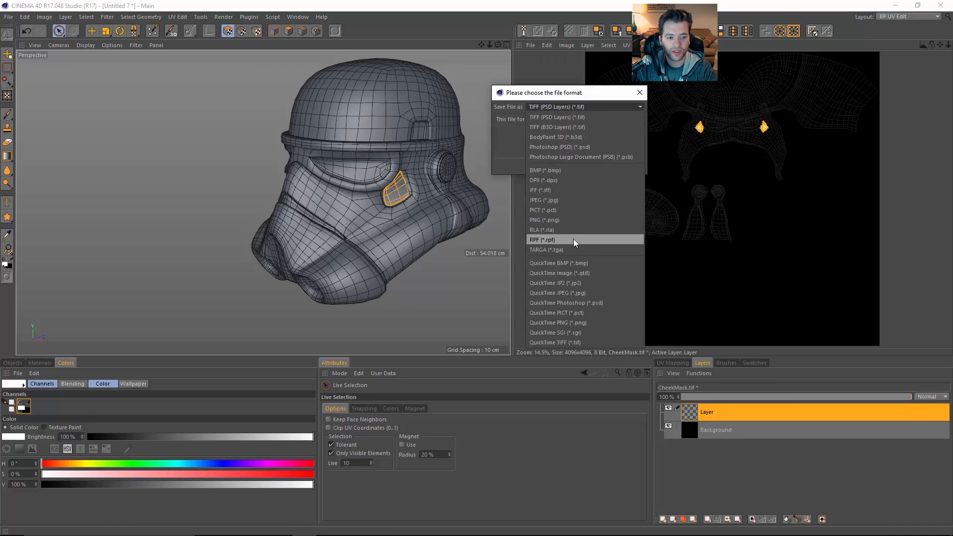
{"action": "left_click", "coordinate": [565, 220]}
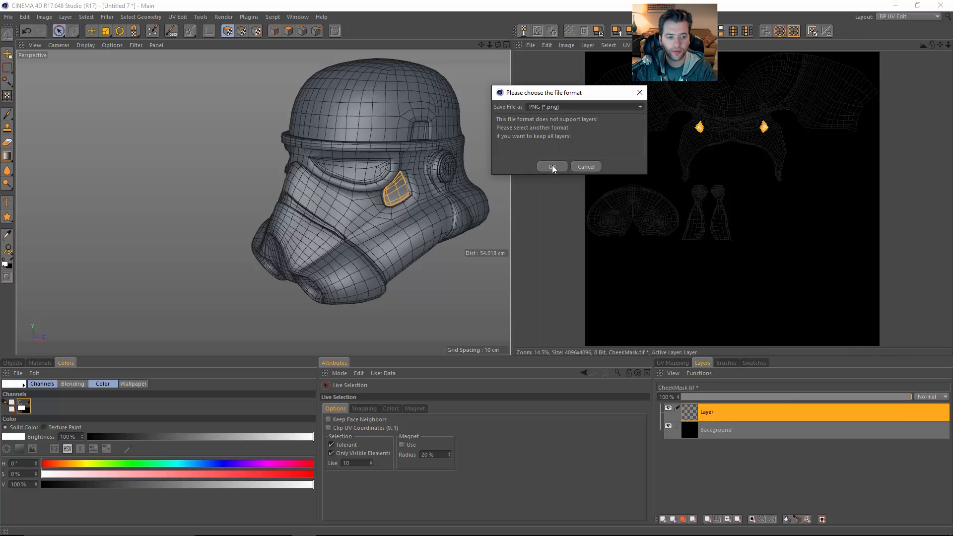
{"action": "left_click", "coordinate": [552, 167]}
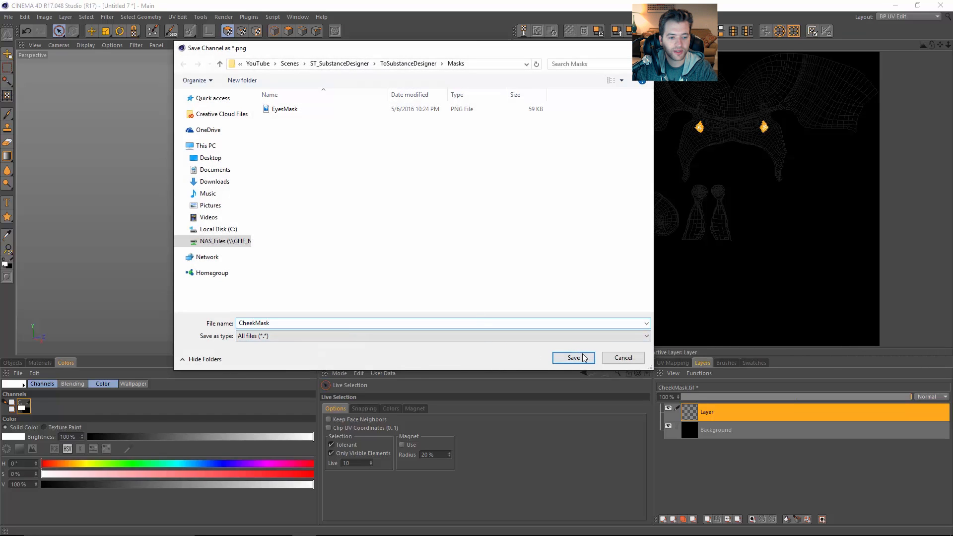
{"action": "left_click", "coordinate": [574, 358]}
Switch to Substance Designer and save the StormtrooperHelmet.sbs package.
{"action": "key", "text": "alt+Tab"}
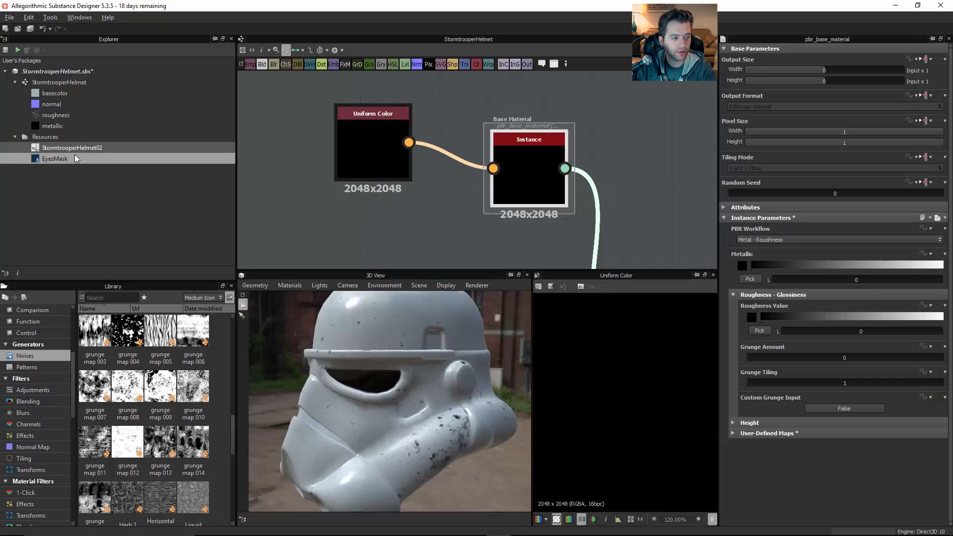
{"action": "right_click", "coordinate": [81, 71]}
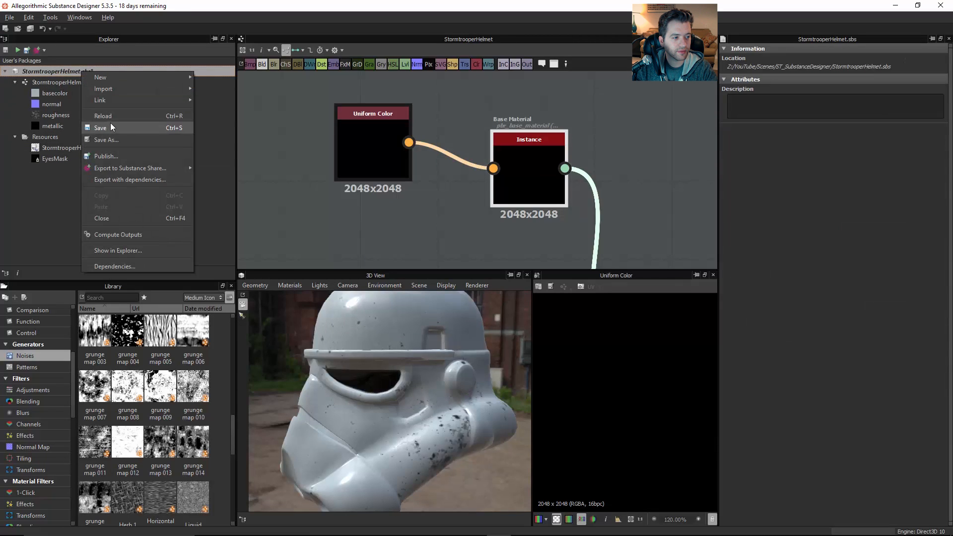
{"action": "left_click", "coordinate": [101, 127]}
Link the CheekMask PNG from the Masks folder to the package as a bitmap resource.
{"action": "right_click", "coordinate": [71, 71]}
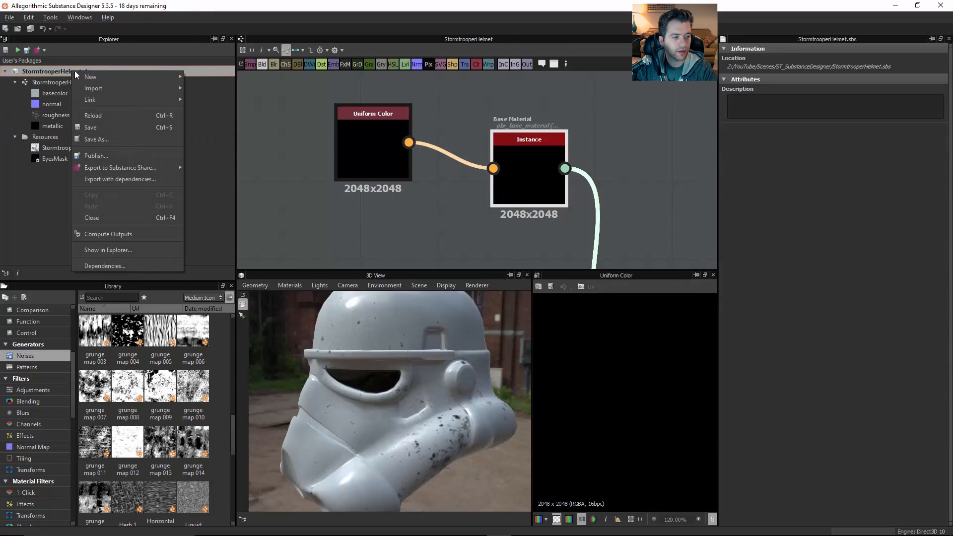
{"action": "mouse_move", "coordinate": [116, 99]}
{"action": "left_click", "coordinate": [219, 113]}
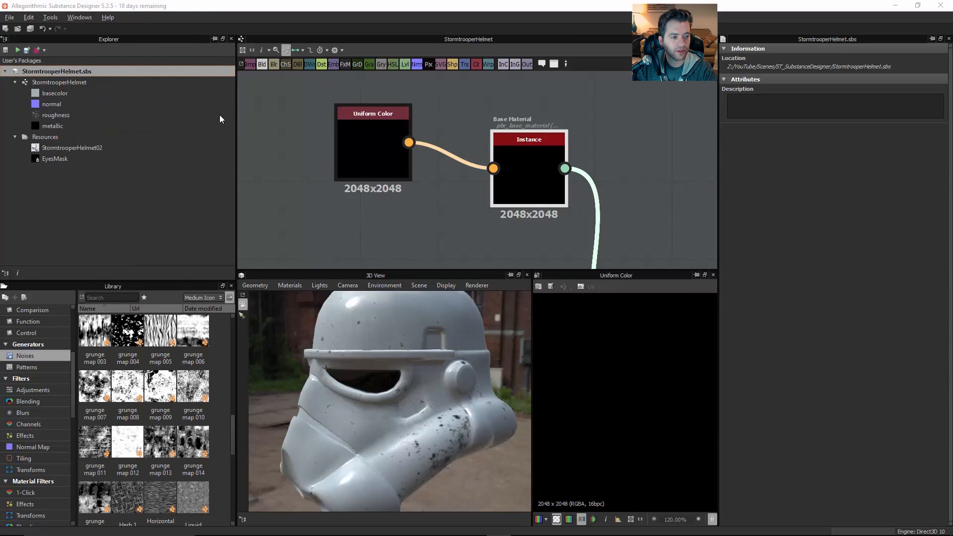
{"action": "left_click", "coordinate": [390, 134]}
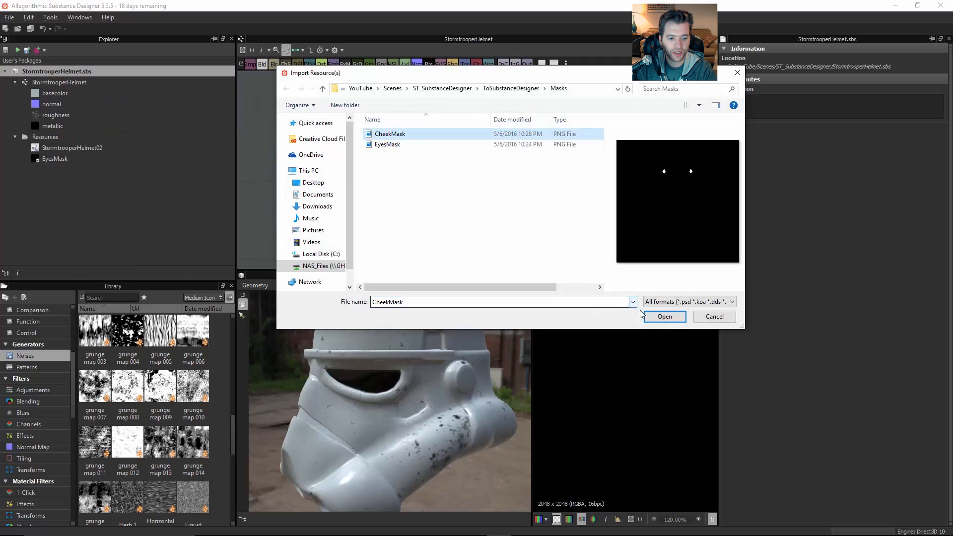
{"action": "left_click", "coordinate": [665, 316]}
Place the CheekMask resource in the graph as a Bitmap node in the free space above the output nodes.
{"action": "left_click_drag", "start_coordinate": [57, 169], "coordinate": [655, 143]}
{"action": "scroll", "coordinate": [619, 211], "scroll_direction": "down", "scroll_amount": 5}
{"action": "middle_click_drag", "start_coordinate": [629, 213], "coordinate": [481, 173]}
{"action": "scroll", "coordinate": [514, 149], "scroll_direction": "down", "scroll_amount": 2}
{"action": "left_click_drag", "start_coordinate": [458, 130], "coordinate": [573, 122]}
Move the eye material's blend node closer to its input materials to make room before the outputs.
{"action": "left_click_drag", "start_coordinate": [458, 190], "coordinate": [462, 182]}
{"action": "left_click_drag", "start_coordinate": [332, 112], "coordinate": [386, 131]}
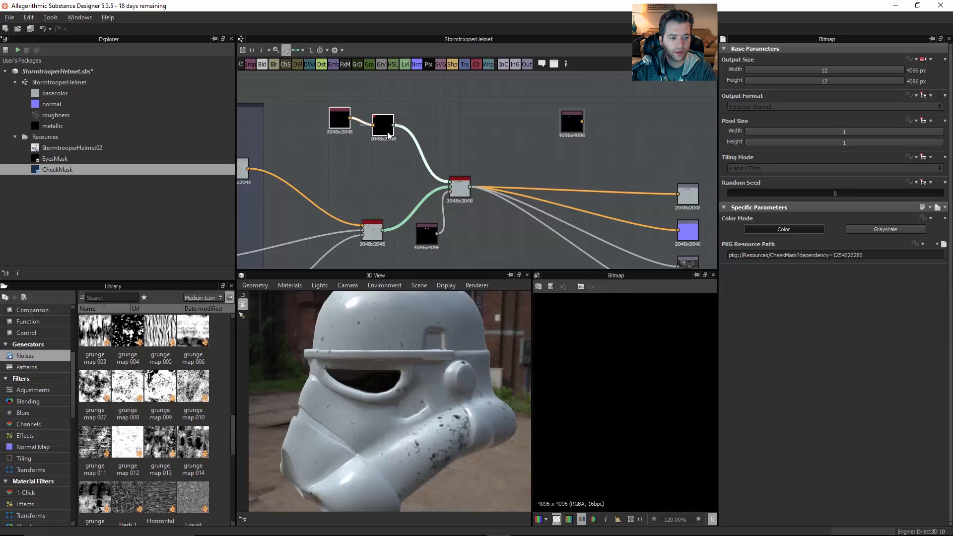
{"action": "left_click_drag", "start_coordinate": [454, 179], "coordinate": [417, 160]}
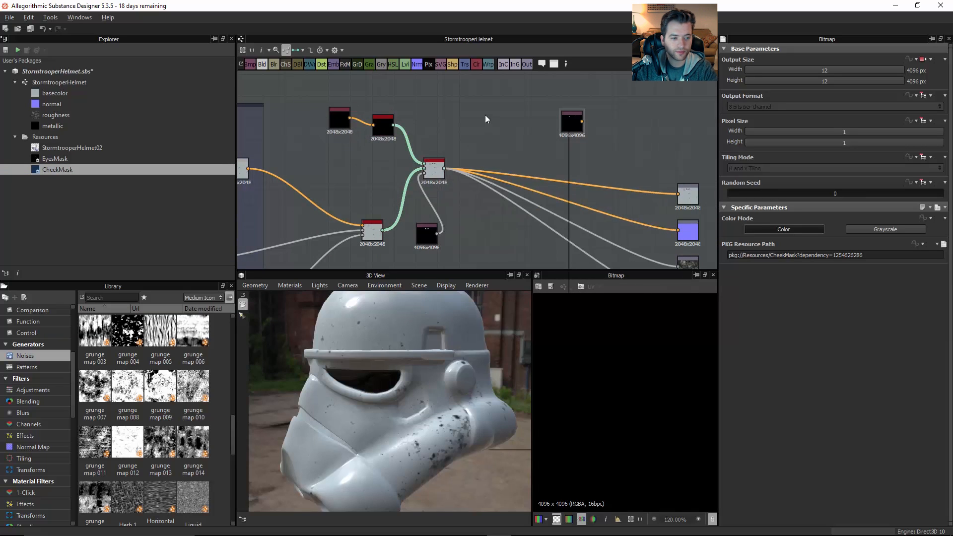
Add a Material Blend node after the eye material's blend and route its result through the new node to the outputs.
{"action": "key", "text": "space"}
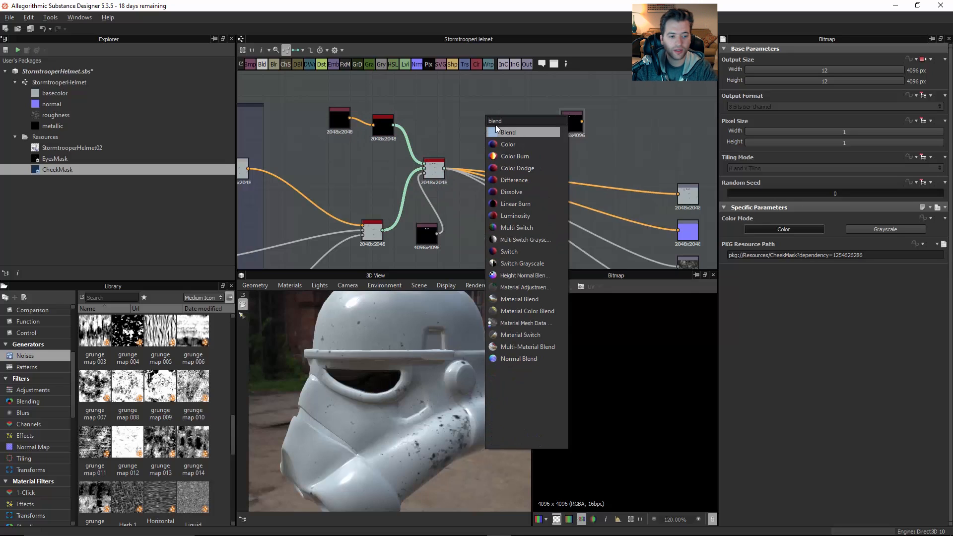
{"action": "key", "text": "Escape"}
{"action": "left_click_drag", "start_coordinate": [485, 123], "coordinate": [482, 132]}
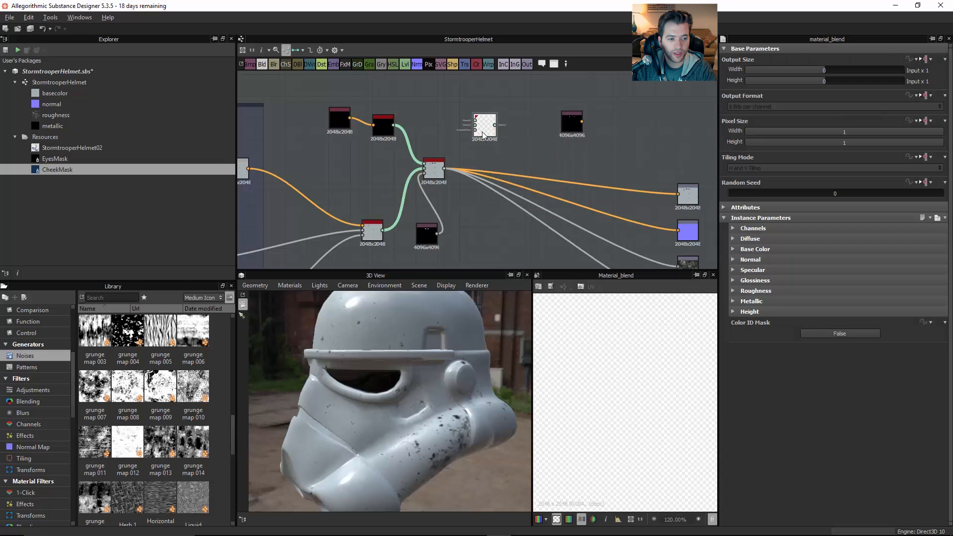
{"action": "left_click_drag", "start_coordinate": [445, 169], "coordinate": [678, 194]}
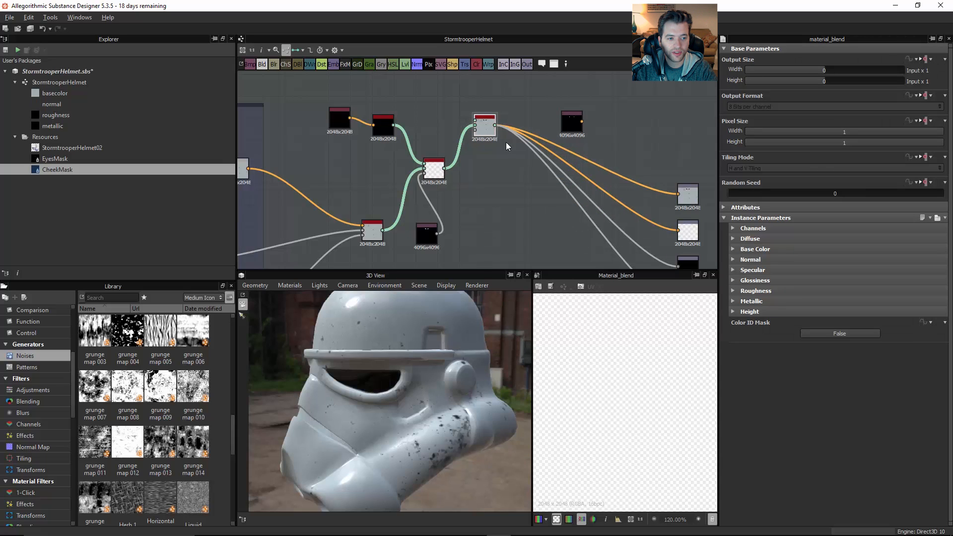
{"action": "middle_click_drag", "start_coordinate": [514, 120], "coordinate": [529, 178]}
Add a Base Material node for the cheeks above the new Material Blend and connect it to the blend's first material input.
{"action": "left_click_drag", "start_coordinate": [587, 182], "coordinate": [551, 106]}
{"action": "key", "text": "space"}
{"action": "type", "text": "base"}
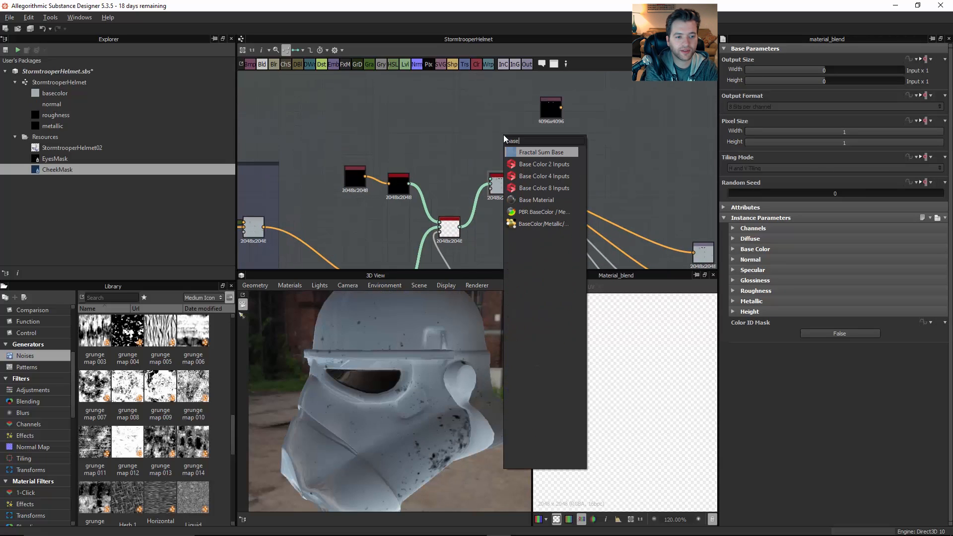
{"action": "left_click", "coordinate": [546, 212]}
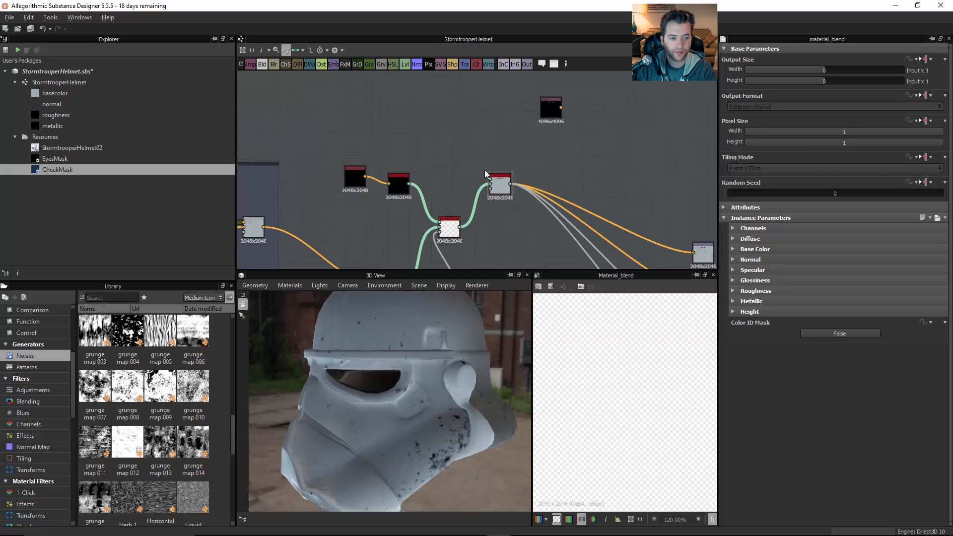
{"action": "left_click_drag", "start_coordinate": [499, 141], "coordinate": [456, 144]}
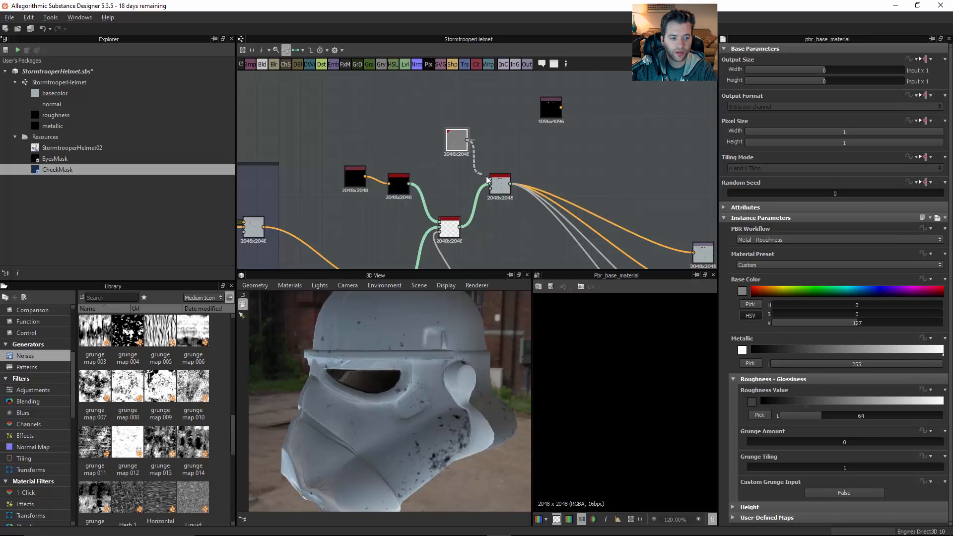
{"action": "left_click_drag", "start_coordinate": [490, 180], "coordinate": [479, 138]}
Place the CheekMask bitmap below the new Material Blend, set its Color Mode to Grayscale, and connect it as the blend's mask.
{"action": "left_click_drag", "start_coordinate": [546, 109], "coordinate": [426, 103]}
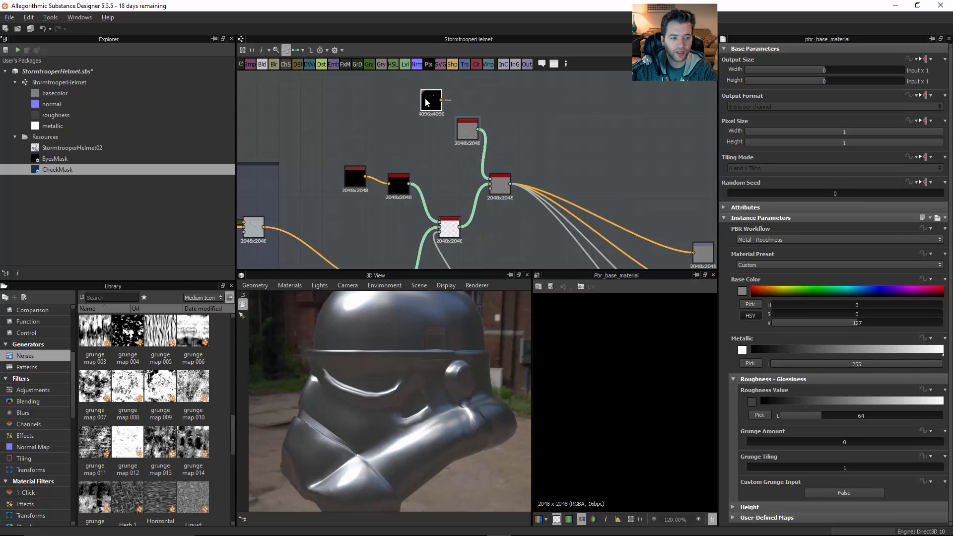
{"action": "left_click_drag", "start_coordinate": [435, 148], "coordinate": [508, 235]}
{"action": "left_click_drag", "start_coordinate": [498, 184], "coordinate": [548, 175]}
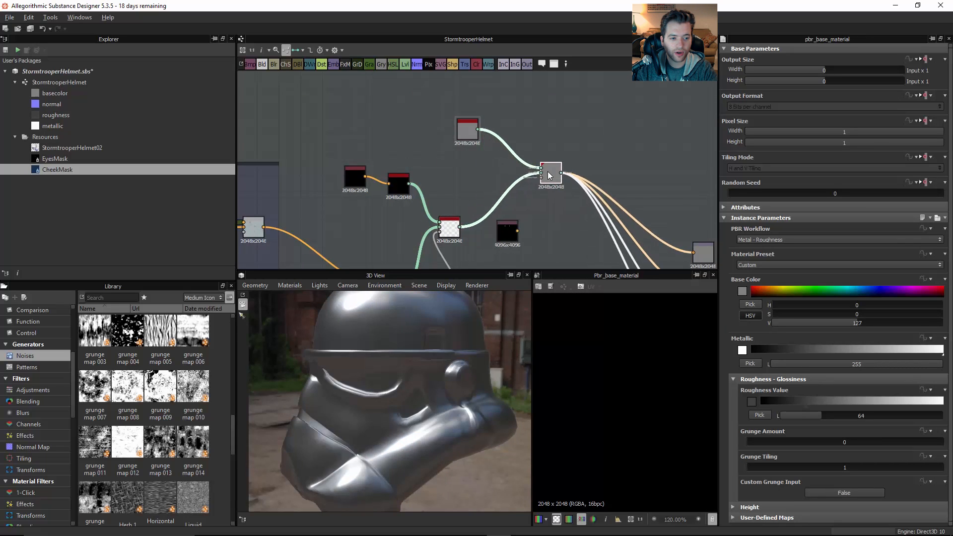
{"action": "left_click_drag", "start_coordinate": [517, 231], "coordinate": [526, 231]}
{"action": "left_click", "coordinate": [512, 233]}
{"action": "left_click", "coordinate": [880, 231]}
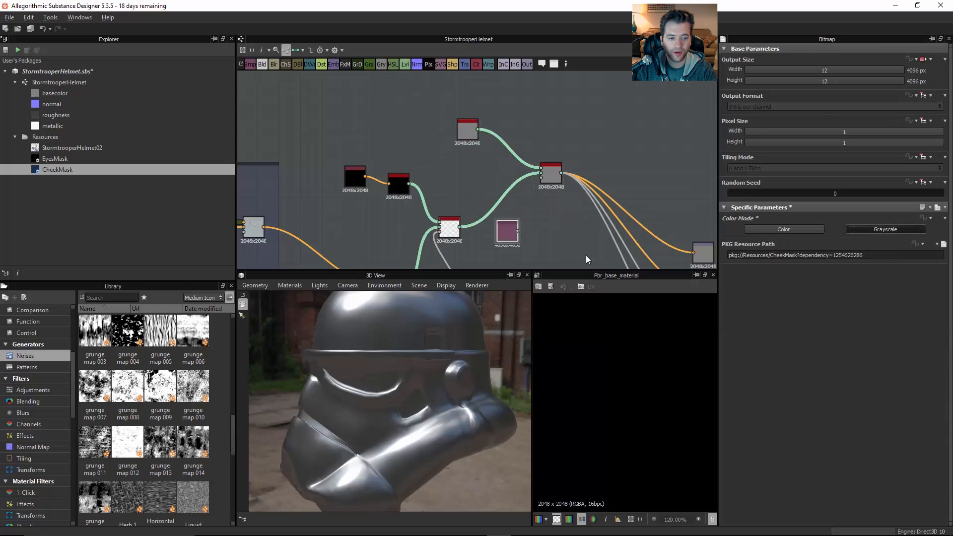
{"action": "left_click_drag", "start_coordinate": [518, 231], "coordinate": [541, 178]}
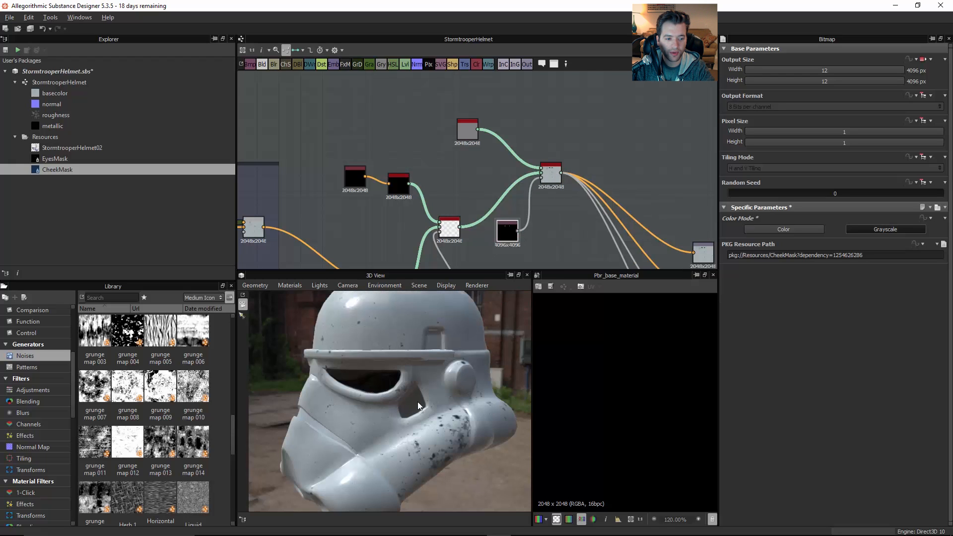
Enable the user-defined Base Color map on the cheek's Base Material node.
{"action": "scroll", "coordinate": [416, 389], "scroll_direction": "up", "scroll_amount": 5}
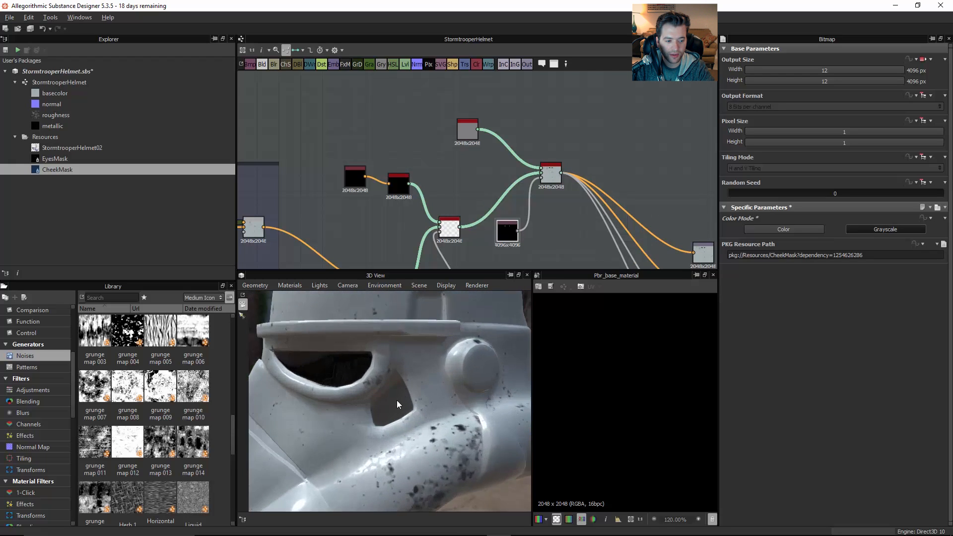
{"action": "left_click_drag", "start_coordinate": [397, 400], "coordinate": [423, 401]}
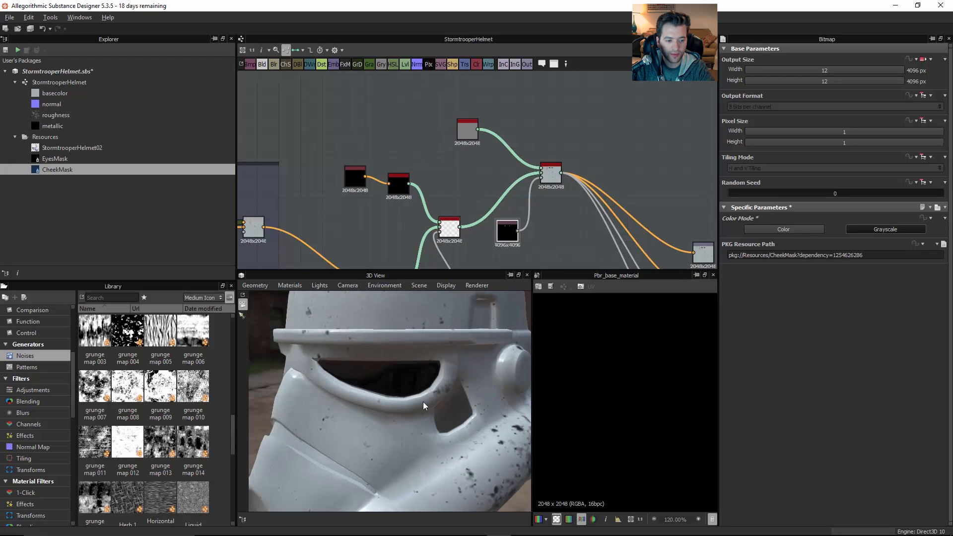
{"action": "left_click", "coordinate": [466, 135]}
{"action": "scroll", "coordinate": [461, 156], "scroll_direction": "up", "scroll_amount": 3}
{"action": "middle_click_drag", "start_coordinate": [534, 180], "coordinate": [536, 205]}
{"action": "scroll", "coordinate": [454, 157], "scroll_direction": "up", "scroll_amount": 2}
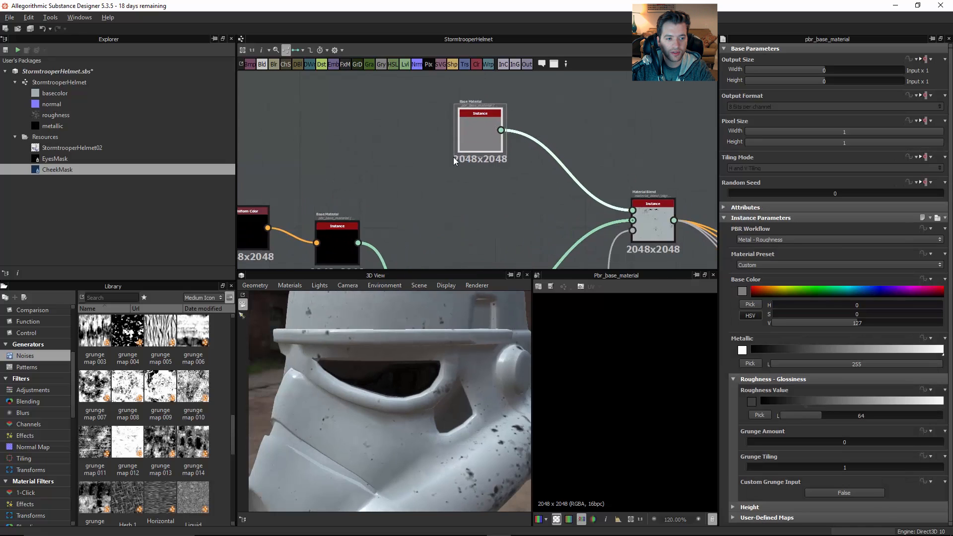
{"action": "left_click", "coordinate": [733, 379]}
{"action": "left_click", "coordinate": [756, 401]}
{"action": "left_click", "coordinate": [816, 421]}
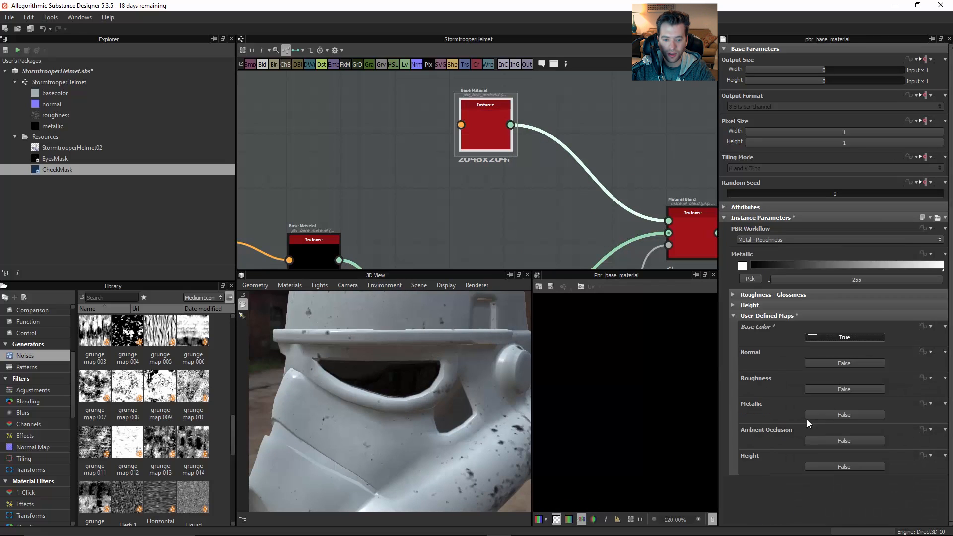
Add a Uniform Color node as the cheek material's base color and set it to H 245, S 57, V 93.
{"action": "middle_click_drag", "start_coordinate": [411, 111], "coordinate": [458, 139]}
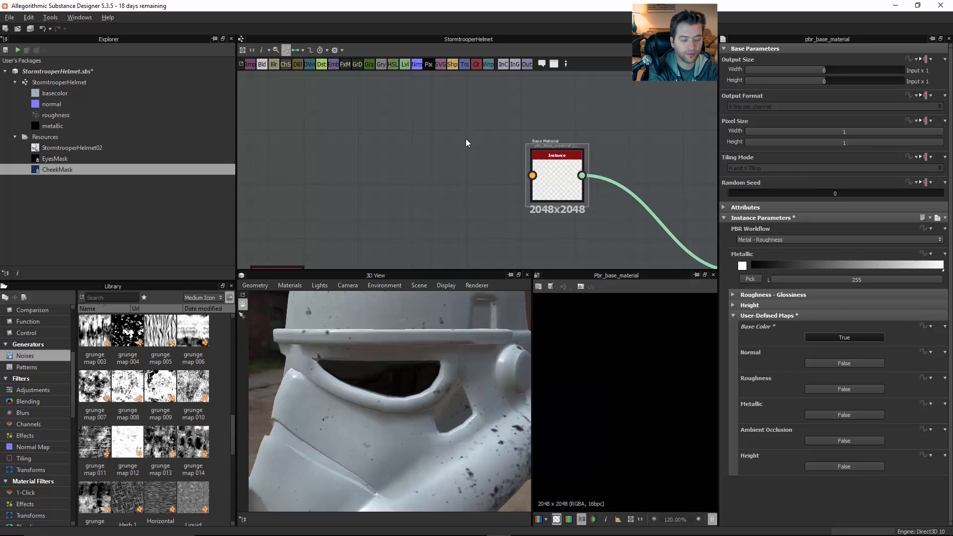
{"action": "key", "text": "space"}
{"action": "type", "text": "uni"}
{"action": "key", "text": "Return"}
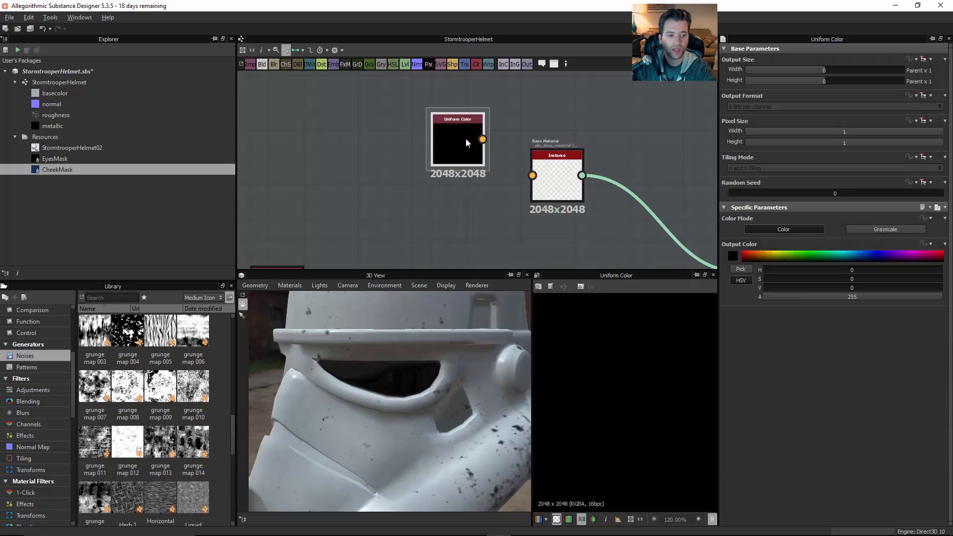
{"action": "left_click_drag", "start_coordinate": [483, 139], "coordinate": [532, 176]}
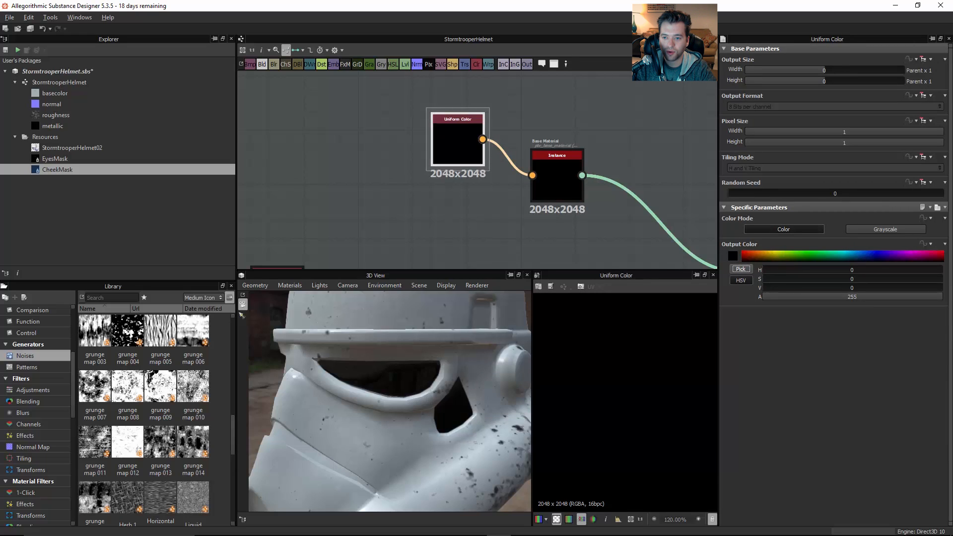
{"action": "left_click_drag", "start_coordinate": [456, 145], "coordinate": [418, 105]}
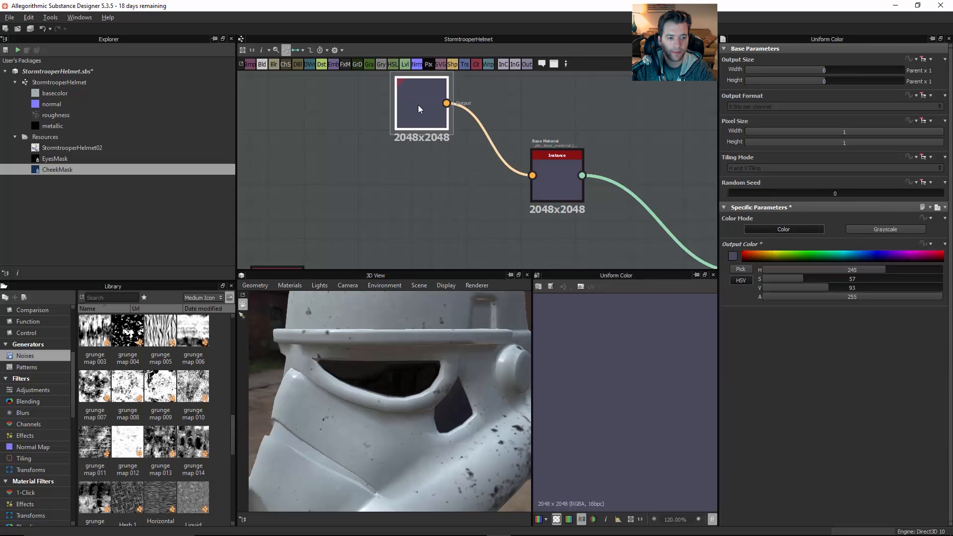
Set the cheek Base Material's Metallic value to 0.
{"action": "left_click", "coordinate": [570, 176]}
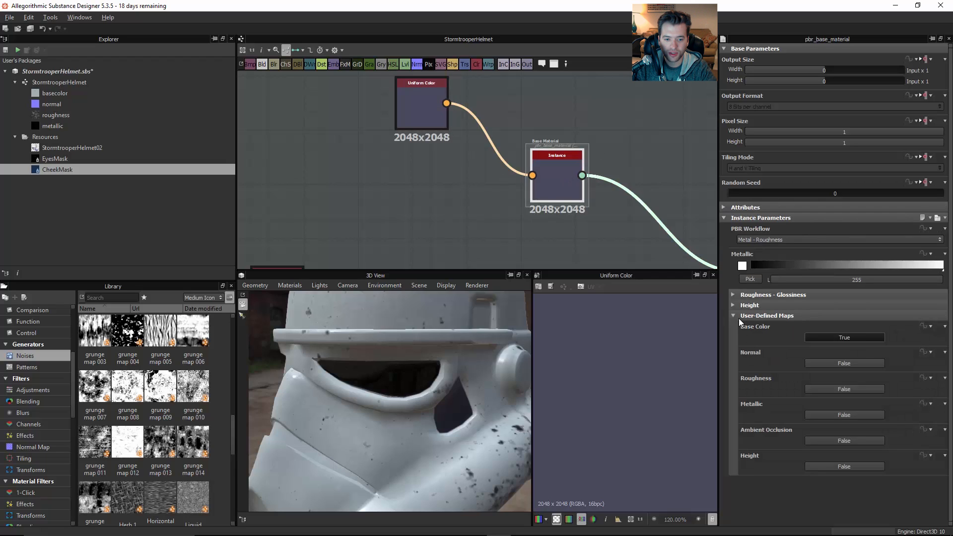
{"action": "left_click", "coordinate": [733, 316]}
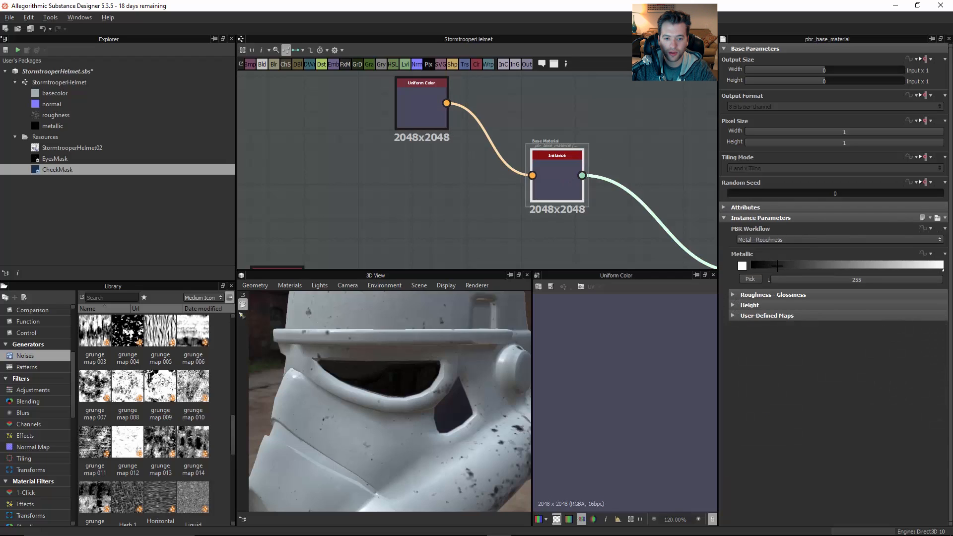
{"action": "left_click_drag", "start_coordinate": [778, 267], "coordinate": [752, 266]}
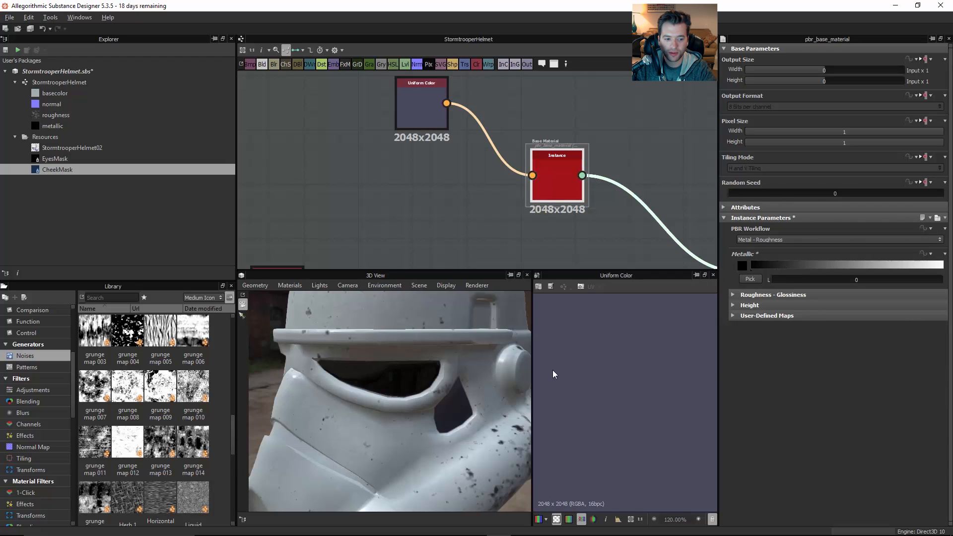
Reposition the cheek's Uniform Color node above and slightly farther from its Base Material node.
{"action": "scroll", "coordinate": [477, 204], "scroll_direction": "down", "scroll_amount": 3}
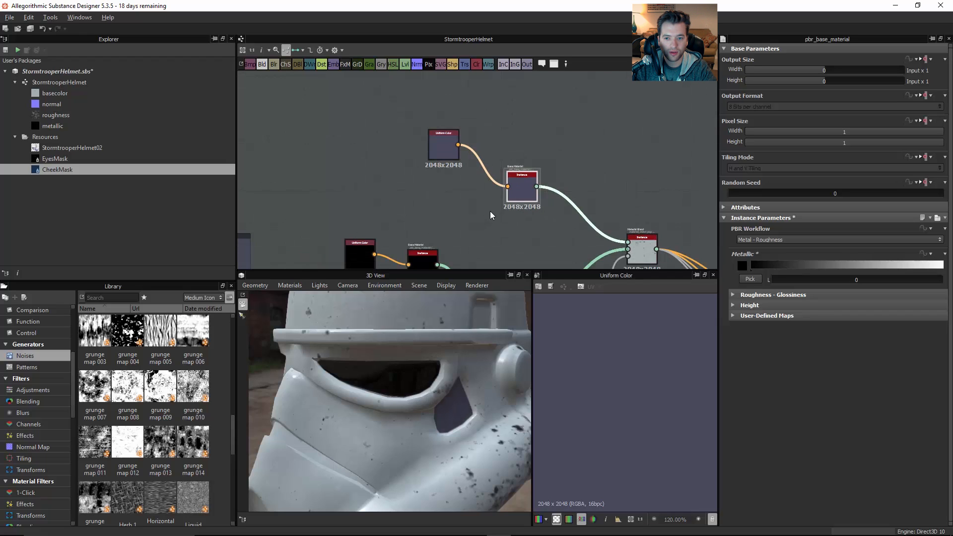
{"action": "middle_click_drag", "start_coordinate": [489, 210], "coordinate": [492, 181]}
{"action": "left_click_drag", "start_coordinate": [443, 123], "coordinate": [432, 103]}
{"action": "middle_click_drag", "start_coordinate": [433, 103], "coordinate": [454, 110]}
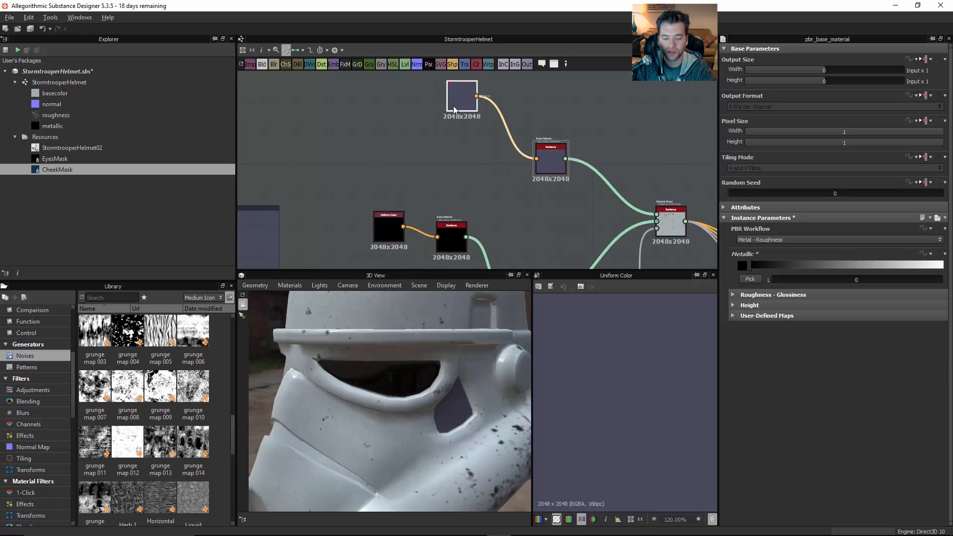
{"action": "left_click_drag", "start_coordinate": [454, 109], "coordinate": [457, 117]}
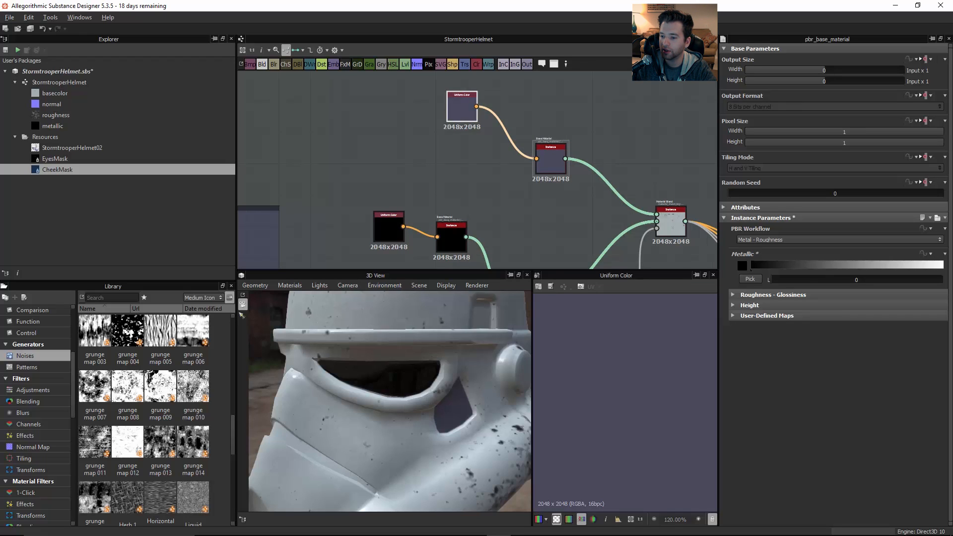
Switch to Chrome and search Google Images for "star wars stormtrooper new hope".
{"action": "left_click_drag", "start_coordinate": [952, 79], "coordinate": [813, 1]}
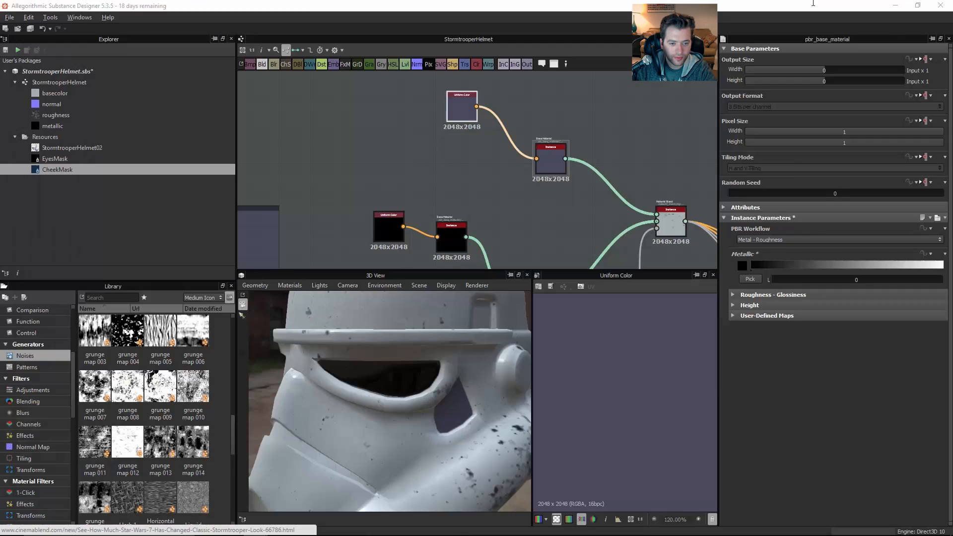
{"action": "scroll", "coordinate": [514, 407], "scroll_direction": "down", "scroll_amount": 6}
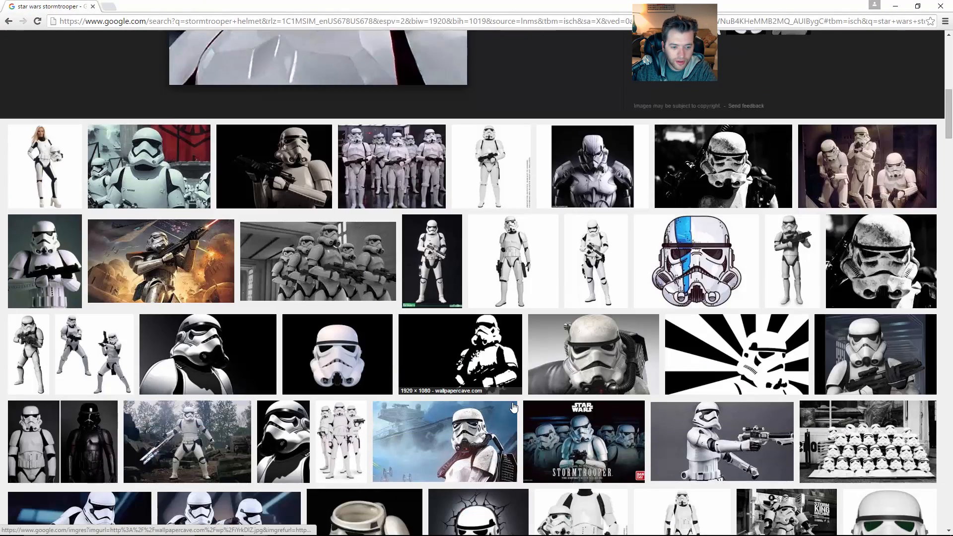
{"action": "scroll", "coordinate": [514, 407], "scroll_direction": "up", "scroll_amount": 6}
{"action": "left_click", "coordinate": [185, 41]}
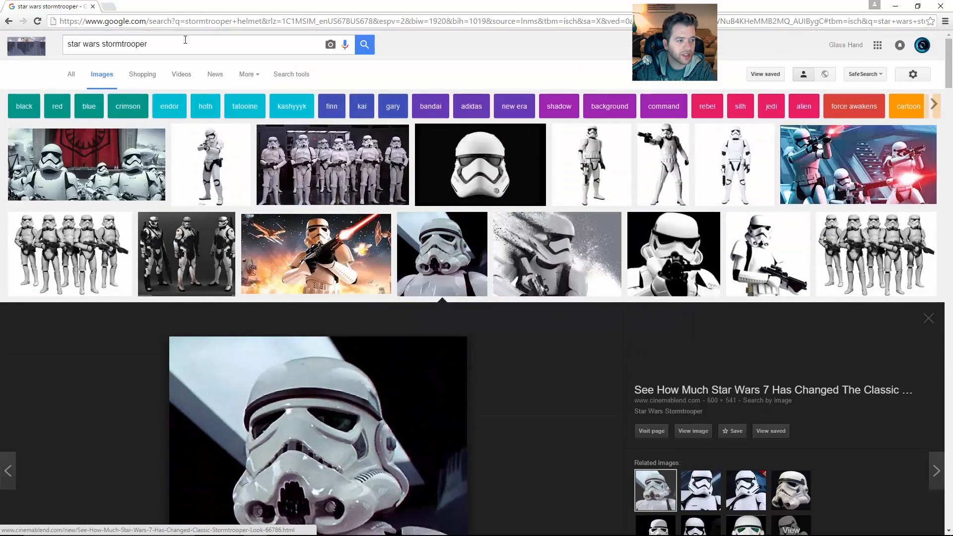
{"action": "type", "text": "new hope"}
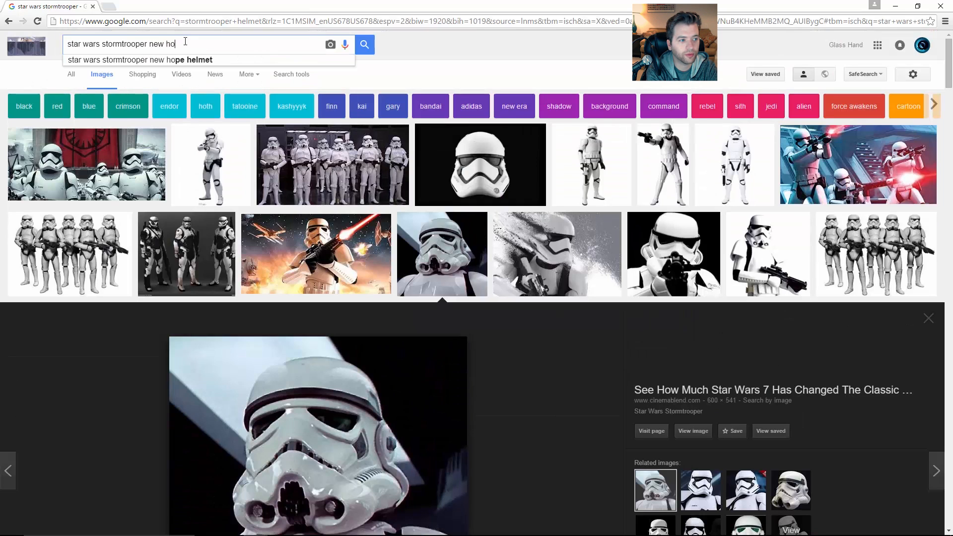
{"action": "key", "text": "Return"}
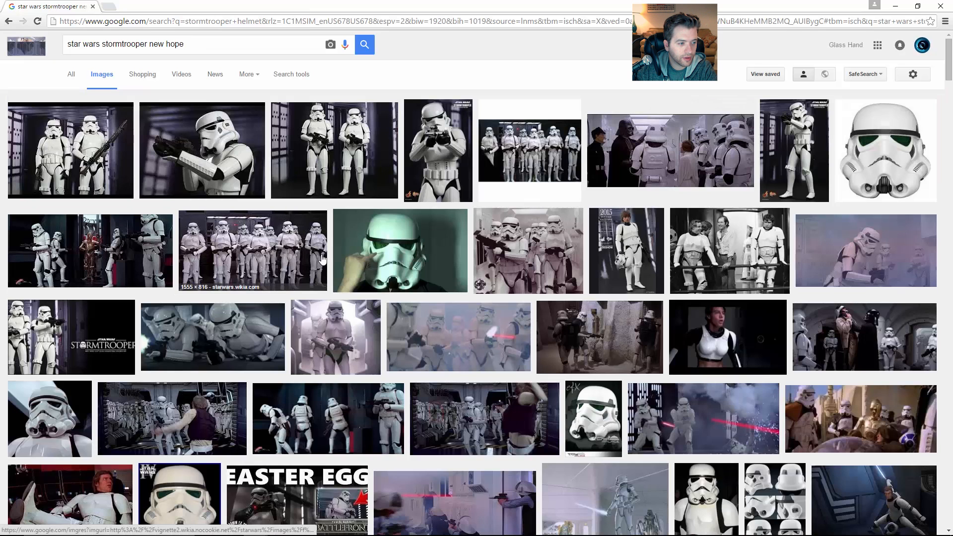
View the Movie Masterpiece stormtrooper image at full size to examine the cheek panels, and return to Substance Designer.
{"action": "left_click", "coordinate": [228, 159]}
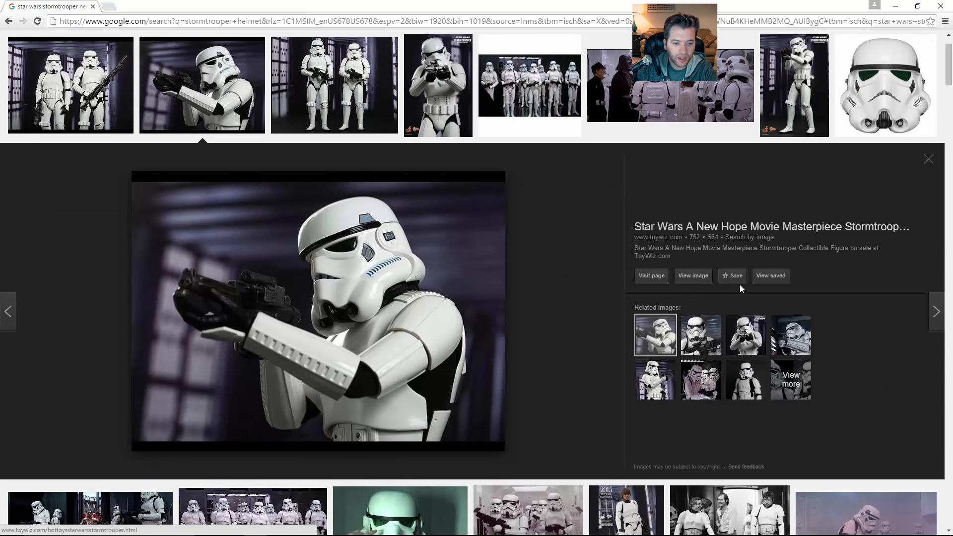
{"action": "left_click", "coordinate": [693, 276]}
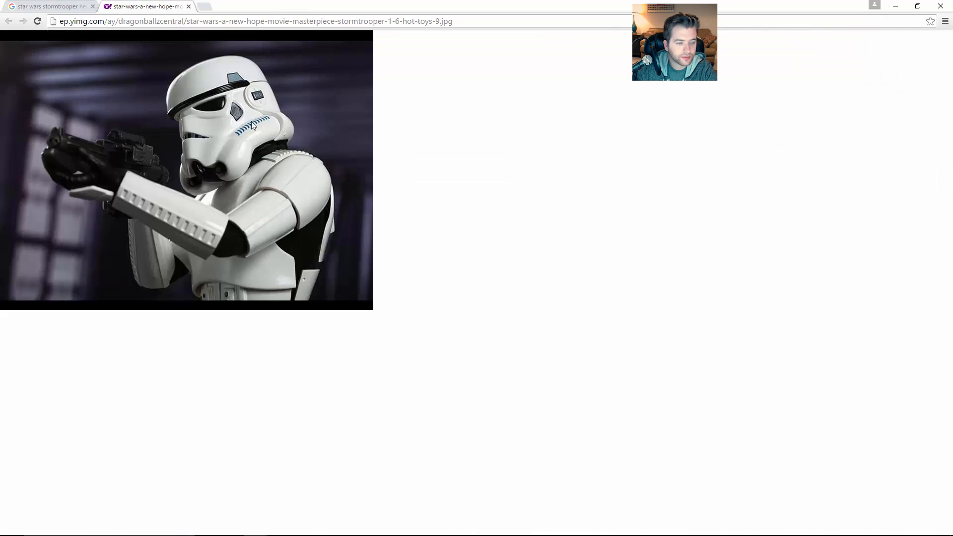
{"action": "left_click", "coordinate": [894, 9]}
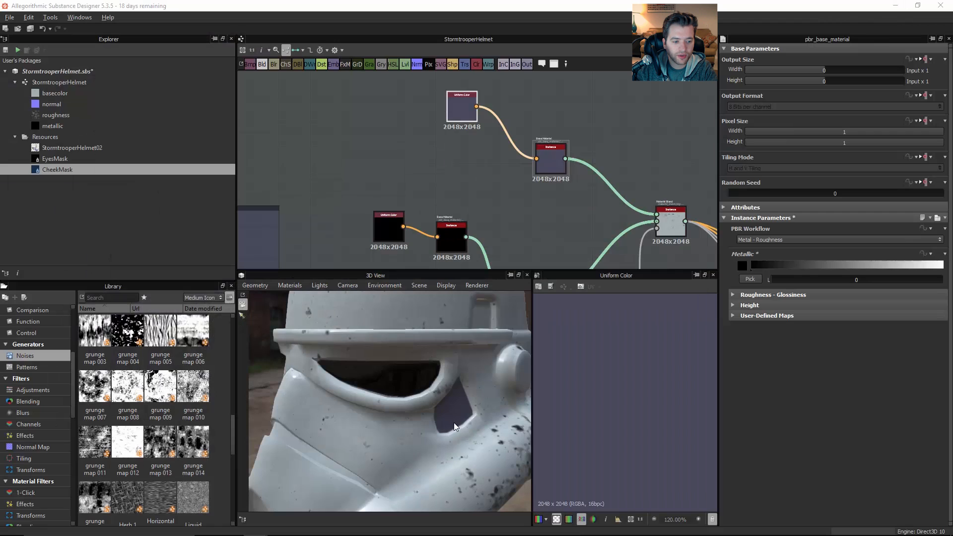
Move the cheek's Uniform Color node well away from its Base Material to open space between them for more nodes.
{"action": "left_click_drag", "start_coordinate": [451, 411], "coordinate": [423, 390]}
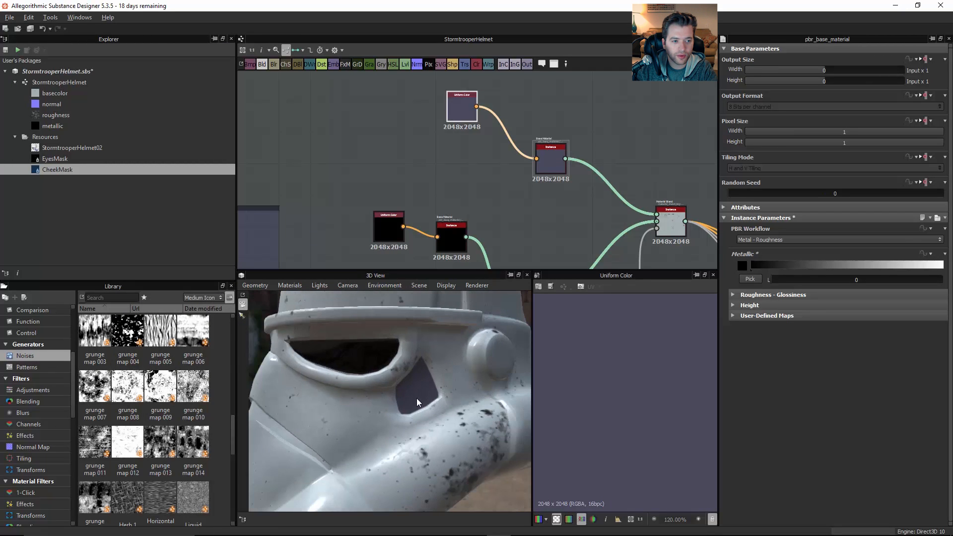
{"action": "middle_click_drag", "start_coordinate": [541, 228], "coordinate": [548, 232]}
{"action": "left_click_drag", "start_coordinate": [411, 400], "coordinate": [429, 415]}
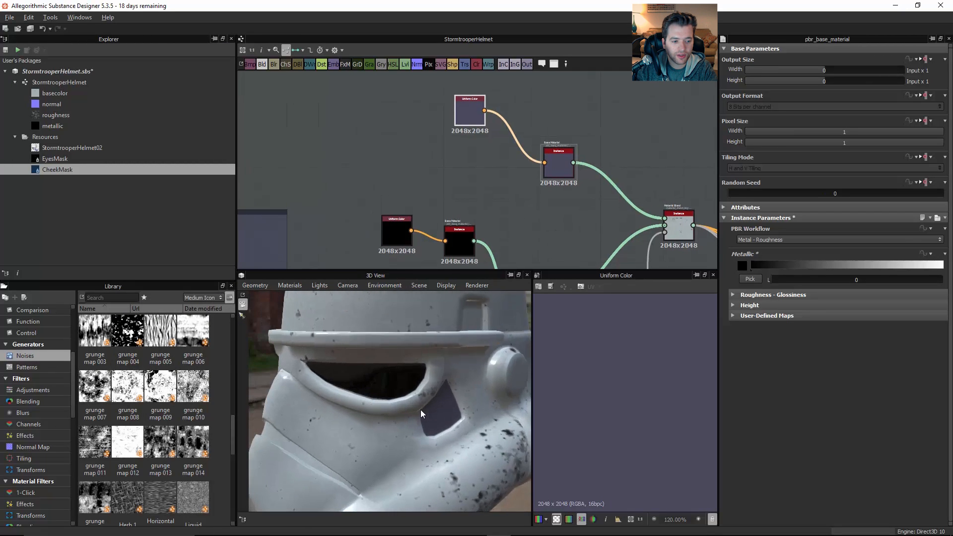
{"action": "left_click_drag", "start_coordinate": [472, 113], "coordinate": [368, 92]}
{"action": "middle_click_drag", "start_coordinate": [436, 134], "coordinate": [494, 167]}
{"action": "left_click", "coordinate": [435, 177]}
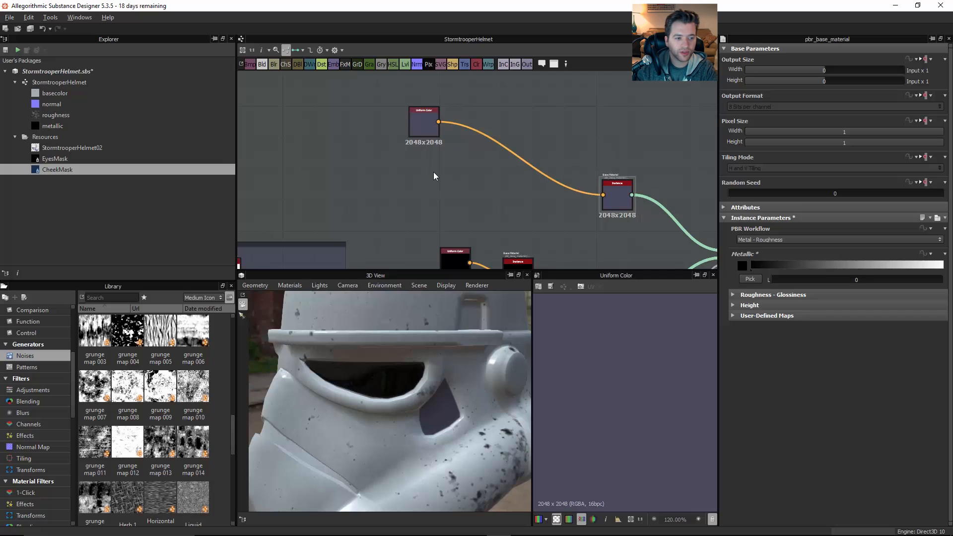
Insert a Blend node between the cheek's Uniform Color node and its Base Material node.
{"action": "left_click", "coordinate": [439, 108]}
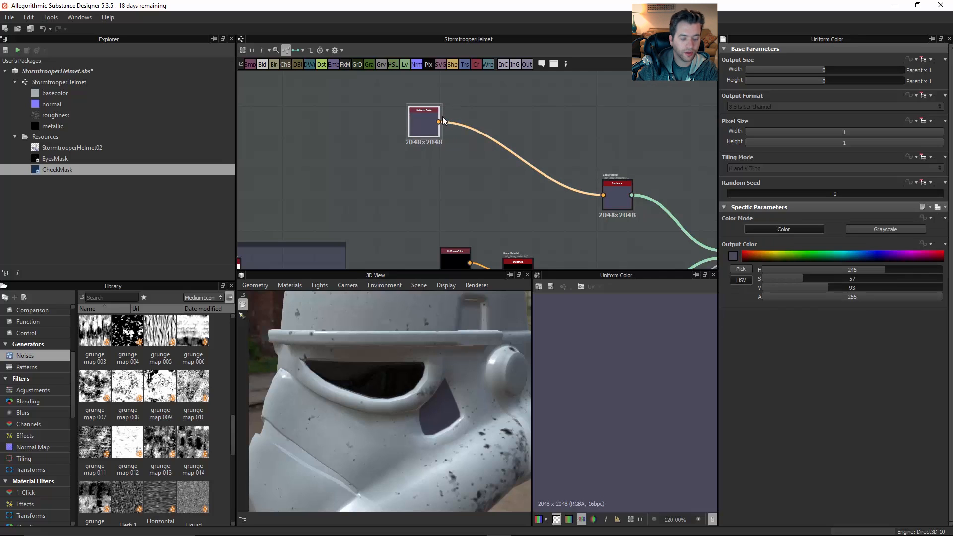
{"action": "key", "text": "space"}
{"action": "type", "text": "blend"}
{"action": "key", "text": "Return"}
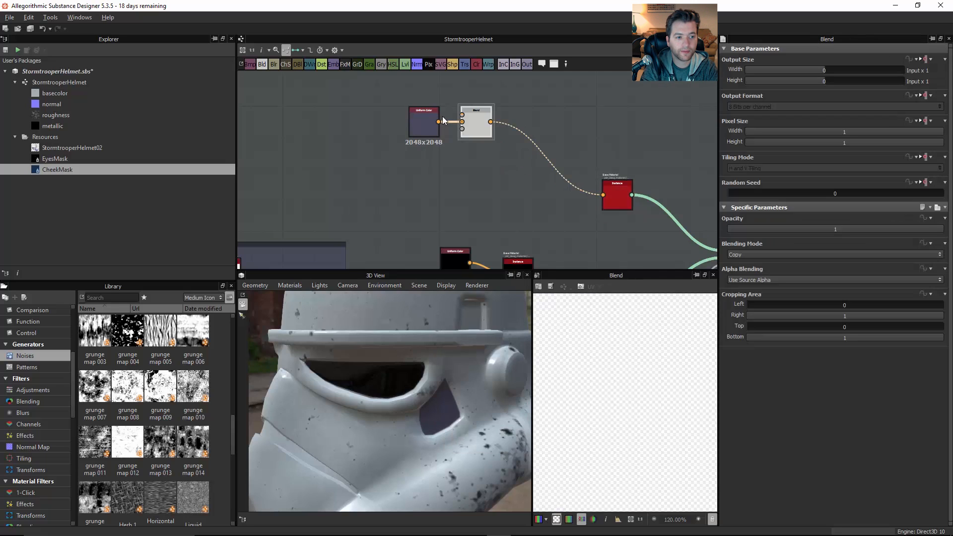
Add a Shape node and place it above and slightly outside the cheek's Uniform Color node.
{"action": "middle_click_drag", "start_coordinate": [461, 144], "coordinate": [474, 177]}
{"action": "scroll", "coordinate": [443, 137], "scroll_direction": "up", "scroll_amount": 3}
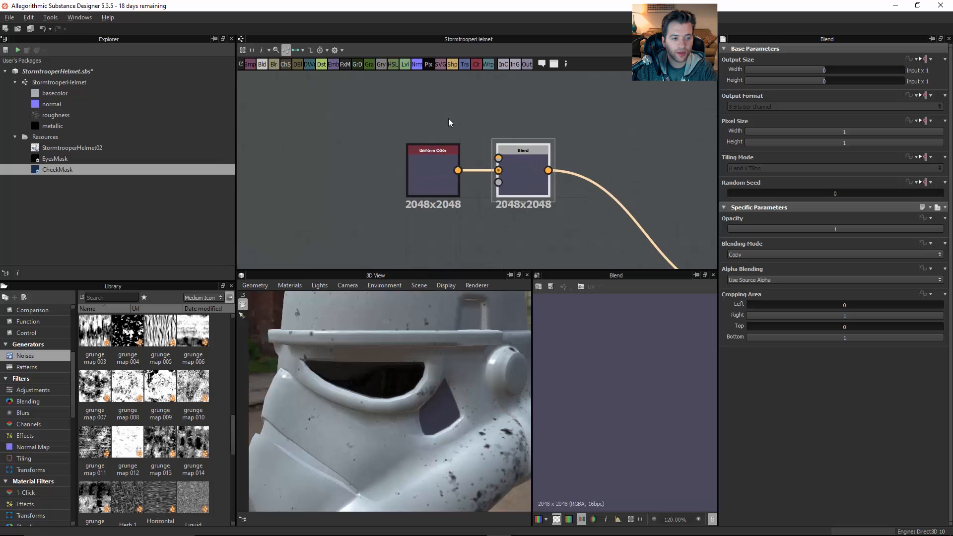
{"action": "key", "text": "space"}
{"action": "type", "text": "shap"}
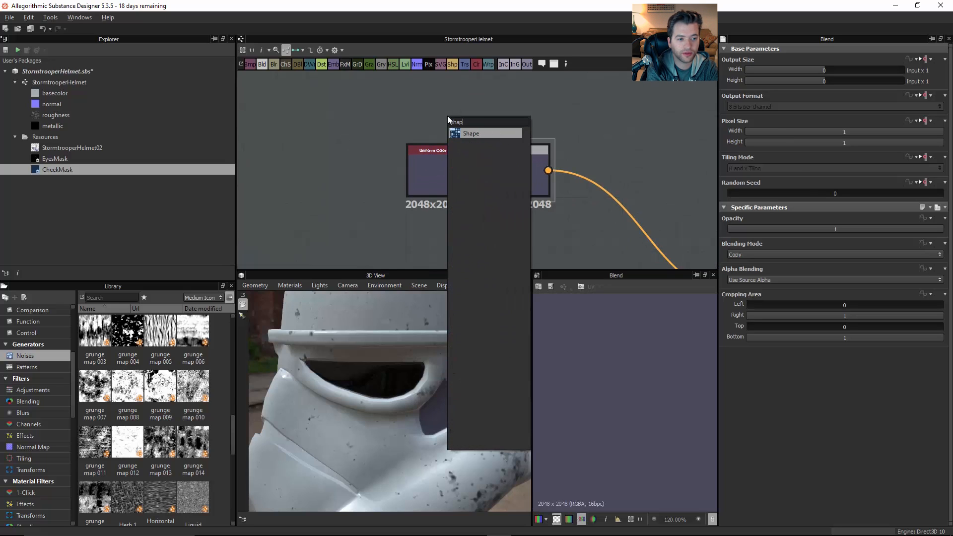
{"action": "key", "text": "Return"}
{"action": "left_click_drag", "start_coordinate": [448, 115], "coordinate": [423, 101]}
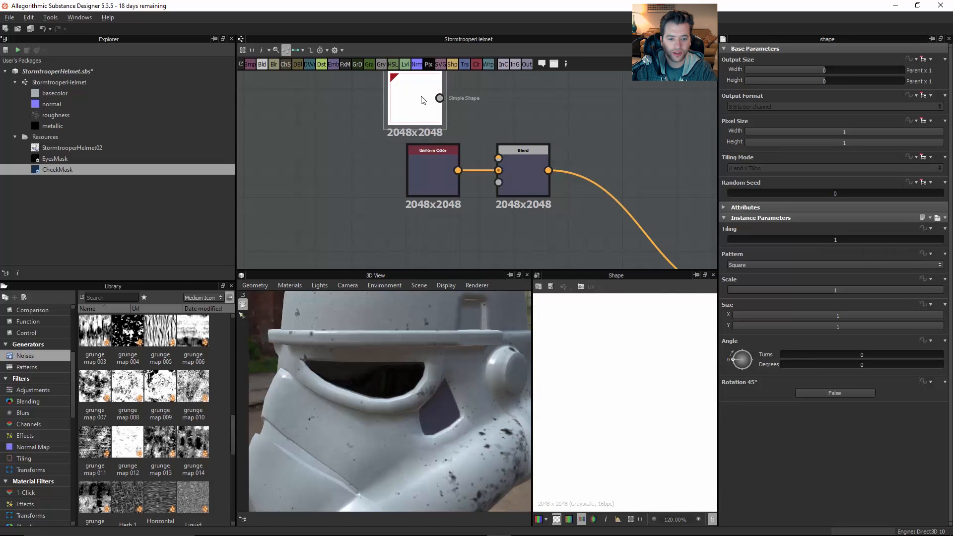
{"action": "scroll", "coordinate": [637, 417], "scroll_direction": "down", "scroll_amount": 3}
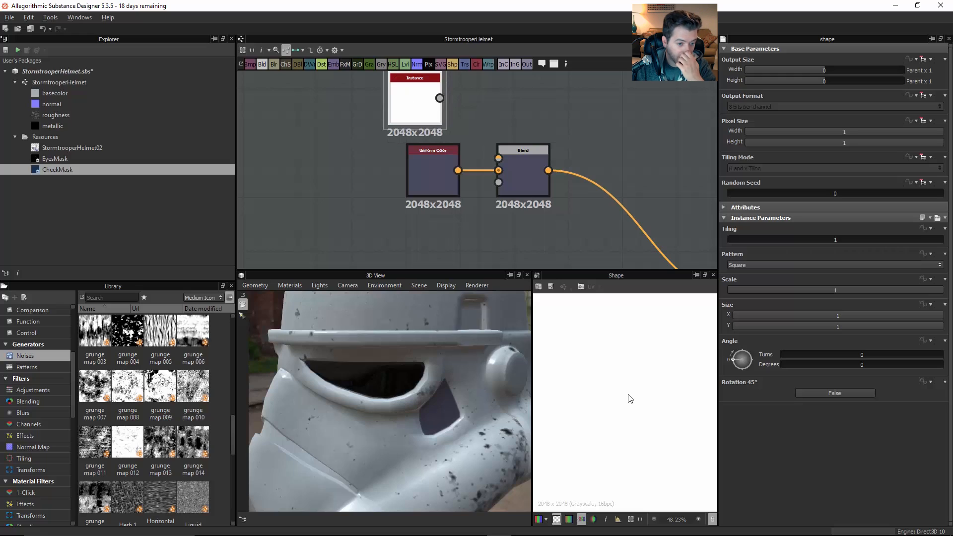
{"action": "scroll", "coordinate": [630, 398], "scroll_direction": "down", "scroll_amount": 8}
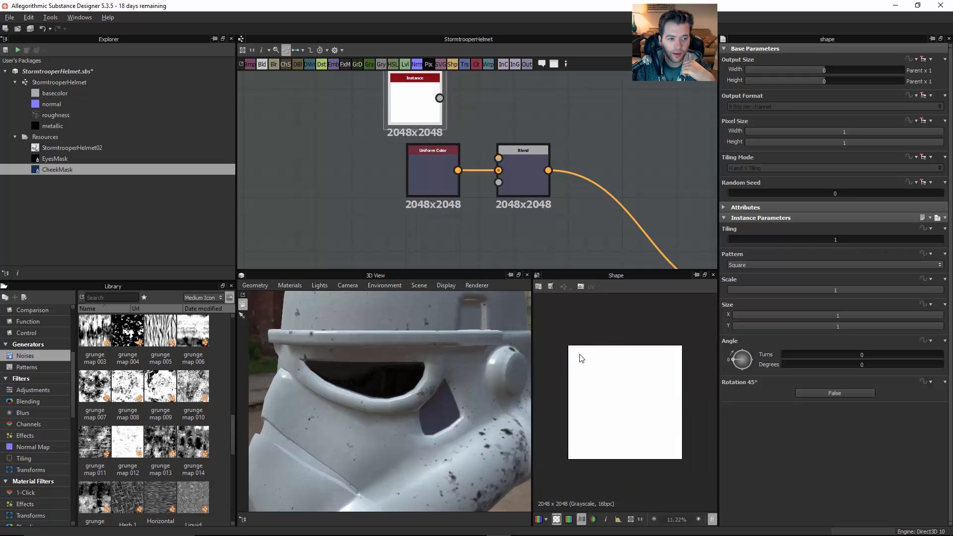
{"action": "left_click_drag", "start_coordinate": [434, 135], "coordinate": [416, 136]}
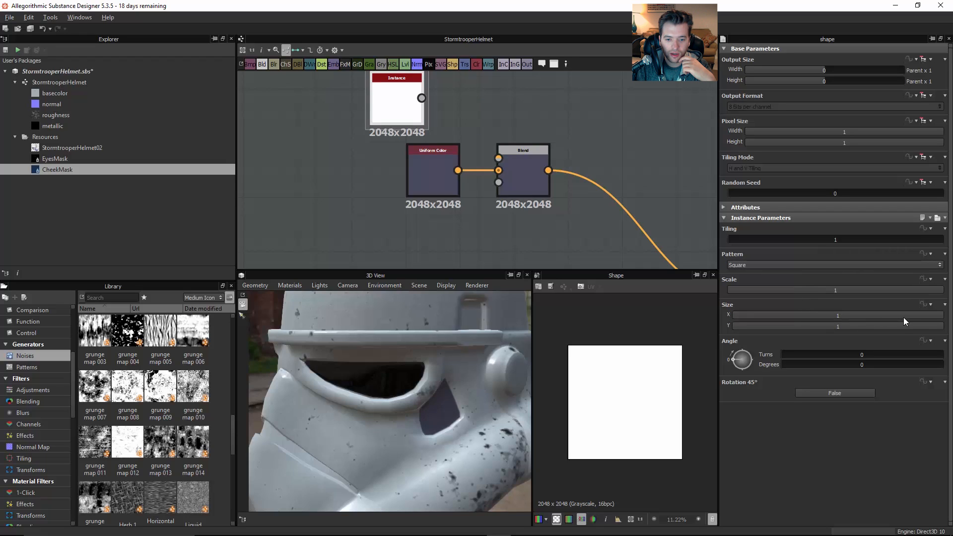
Turn the Shape node's square into vertical stripes with tiling 8 and an X size of 0.26.
{"action": "left_click_drag", "start_coordinate": [904, 317], "coordinate": [745, 317]}
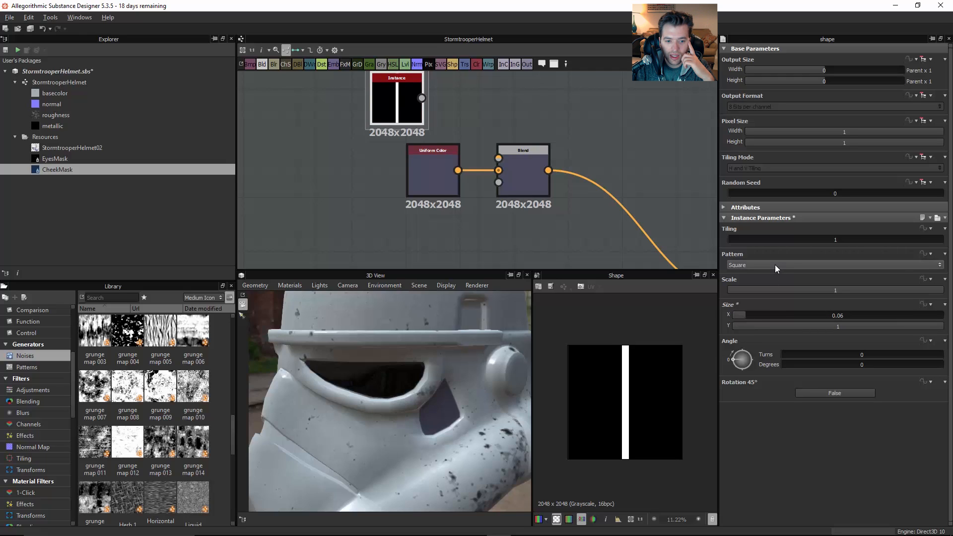
{"action": "left_click_drag", "start_coordinate": [748, 242], "coordinate": [823, 254]}
{"action": "left_click_drag", "start_coordinate": [753, 312], "coordinate": [789, 326]}
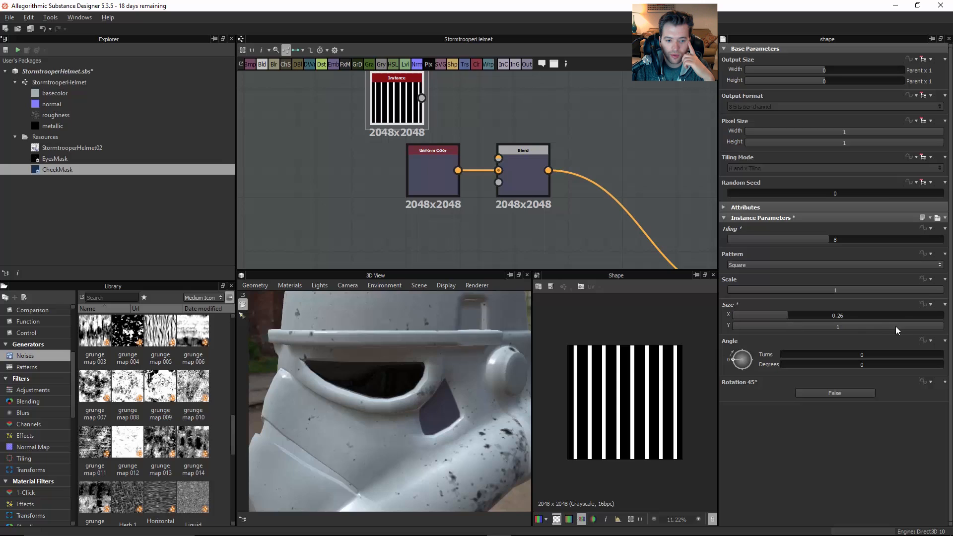
{"action": "left_click_drag", "start_coordinate": [895, 327], "coordinate": [938, 346]}
Move the Shape node farther from the Uniform Color node and add a Transformation 2D node on its output.
{"action": "middle_click_drag", "start_coordinate": [449, 111], "coordinate": [470, 139]}
{"action": "scroll", "coordinate": [469, 139], "scroll_direction": "down", "scroll_amount": 1}
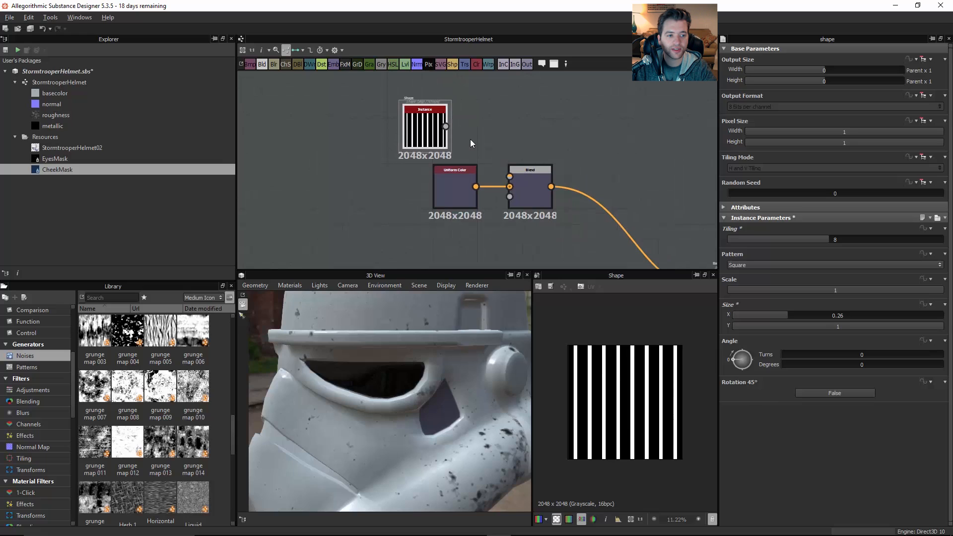
{"action": "left_click_drag", "start_coordinate": [408, 124], "coordinate": [381, 111]}
{"action": "middle_click_drag", "start_coordinate": [490, 145], "coordinate": [508, 174]}
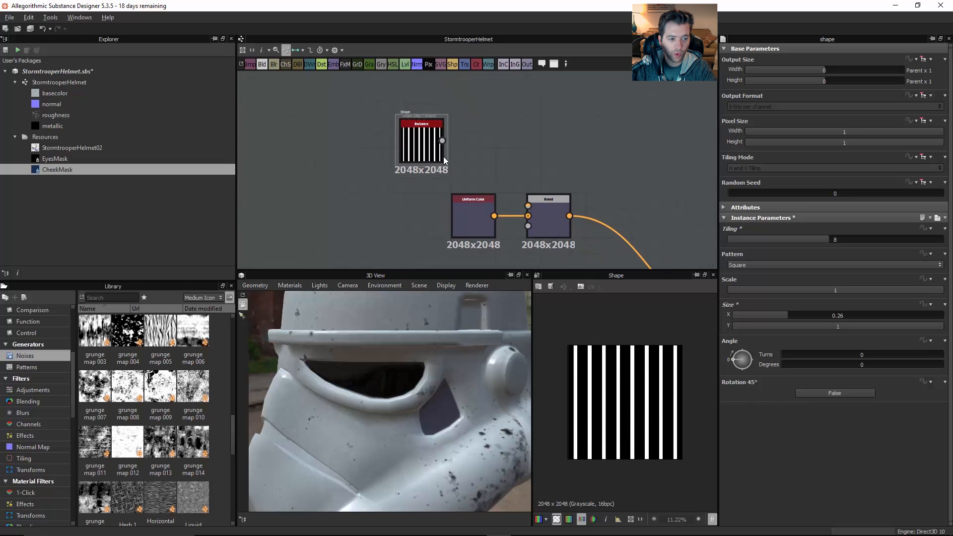
{"action": "right_click", "coordinate": [495, 170]}
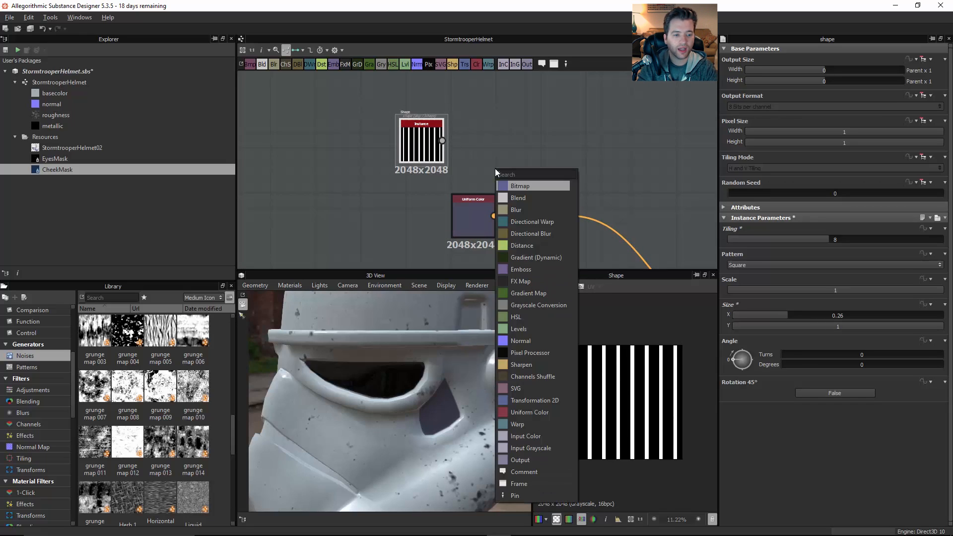
{"action": "type", "text": "2"}
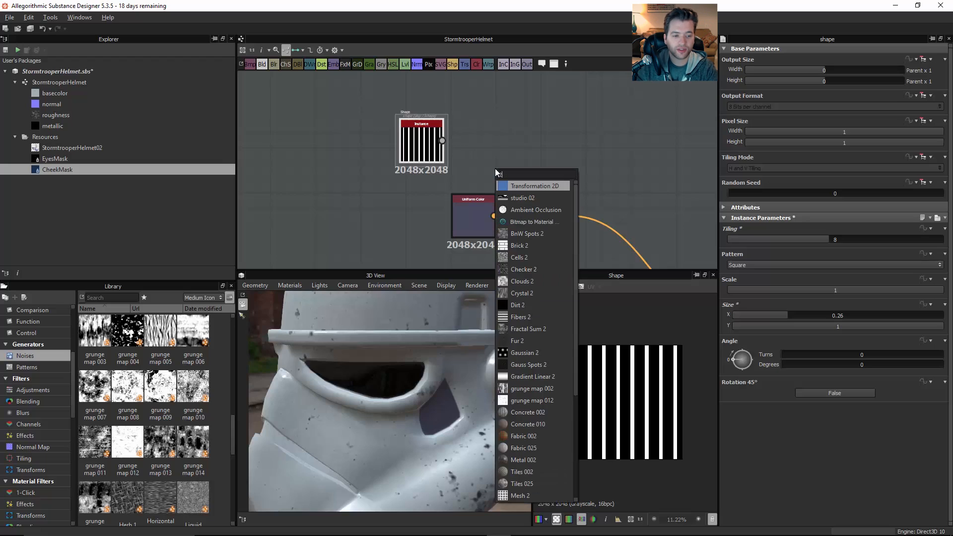
{"action": "left_click", "coordinate": [514, 186]}
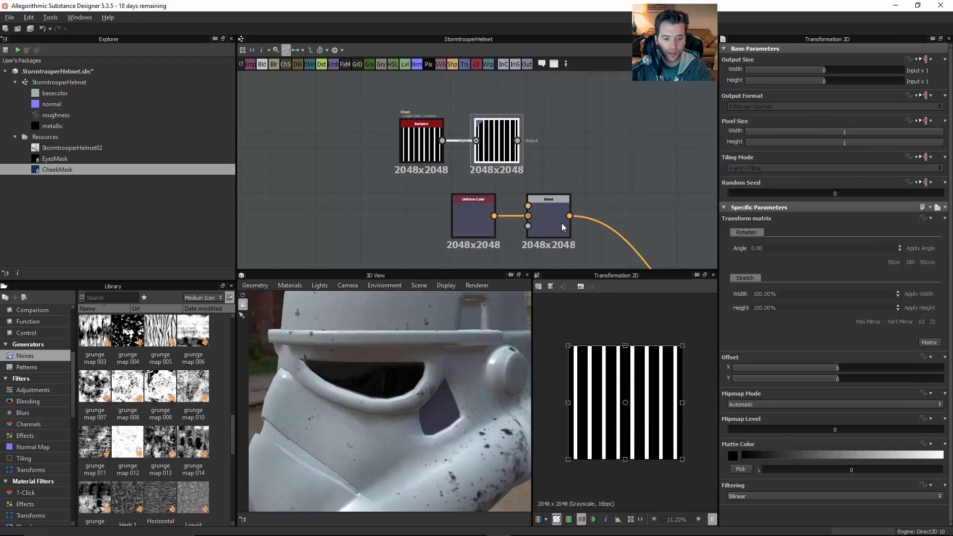
Shrink the stripe pattern in the Transformation 2D node and set its tiling mode to Absolute with No Tiling.
{"action": "left_click_drag", "start_coordinate": [684, 346], "coordinate": [661, 386]}
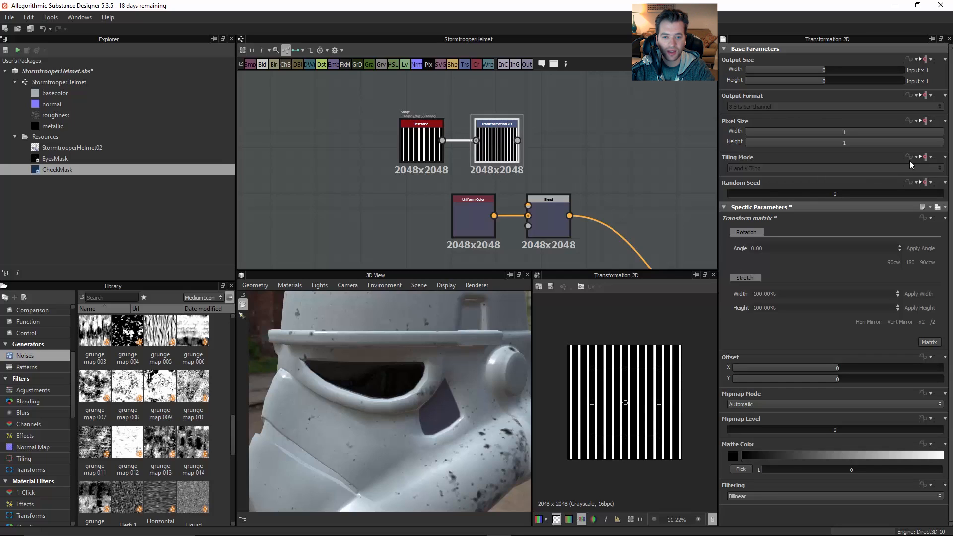
{"action": "left_click", "coordinate": [931, 158]}
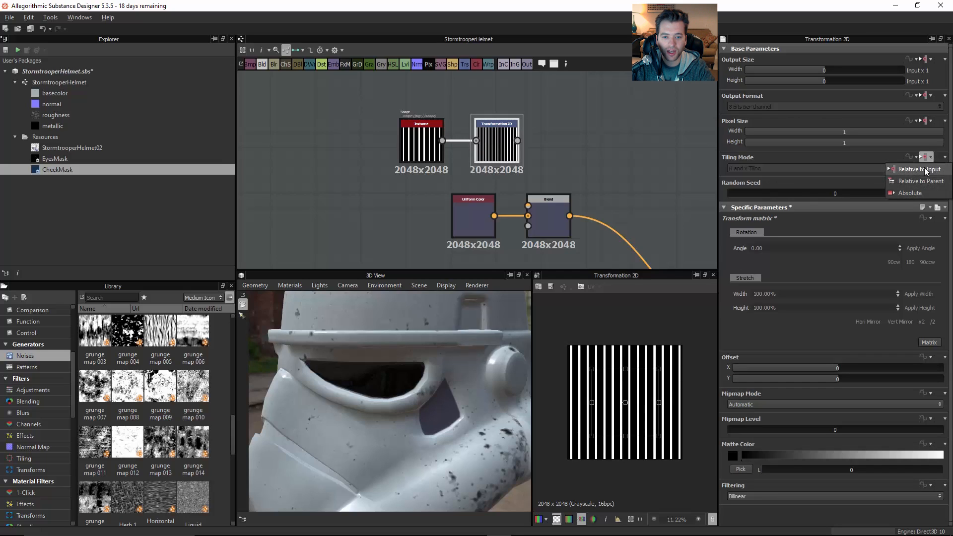
{"action": "left_click", "coordinate": [901, 193]}
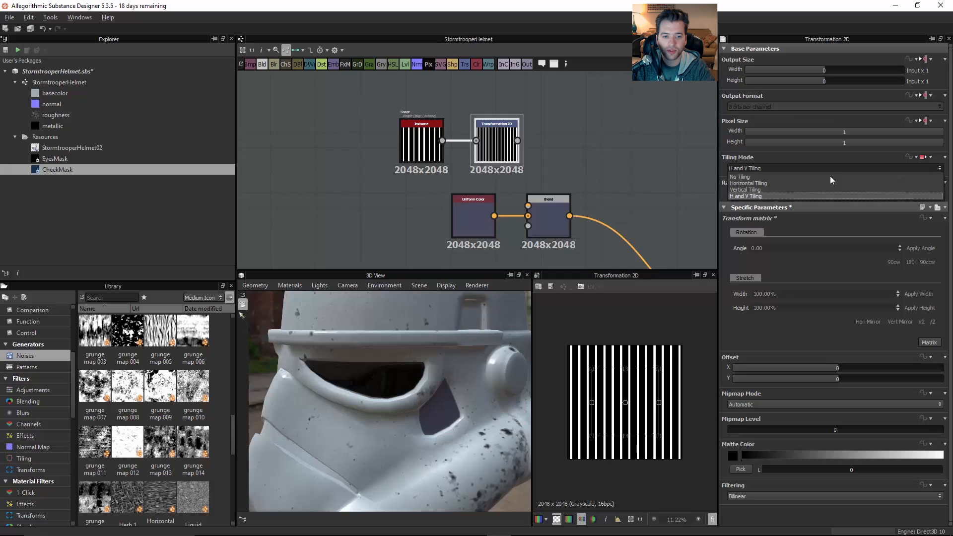
{"action": "left_click", "coordinate": [782, 179]}
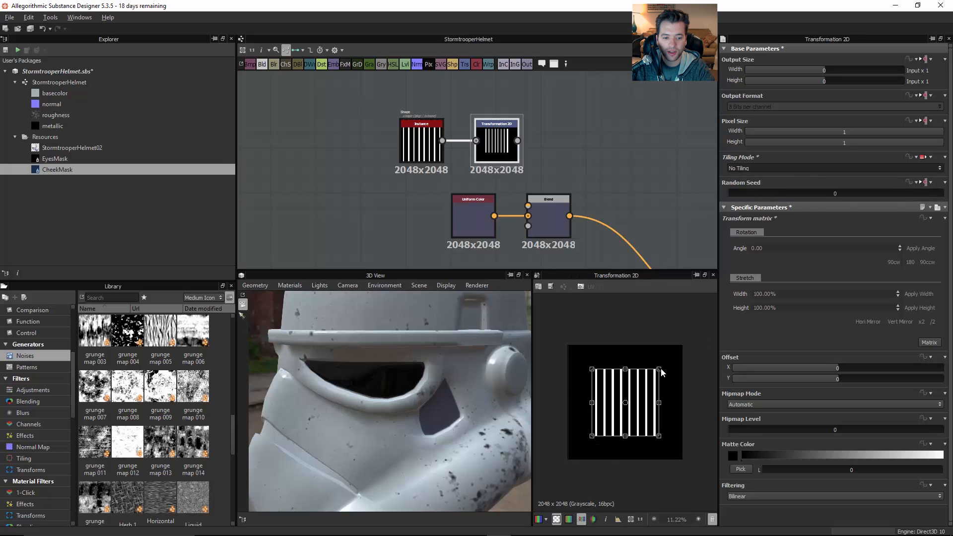
Undo the off-center resize and enlarge the stripes evenly about their center, leaving a narrow black margin around them.
{"action": "left_click_drag", "start_coordinate": [661, 372], "coordinate": [672, 361]}
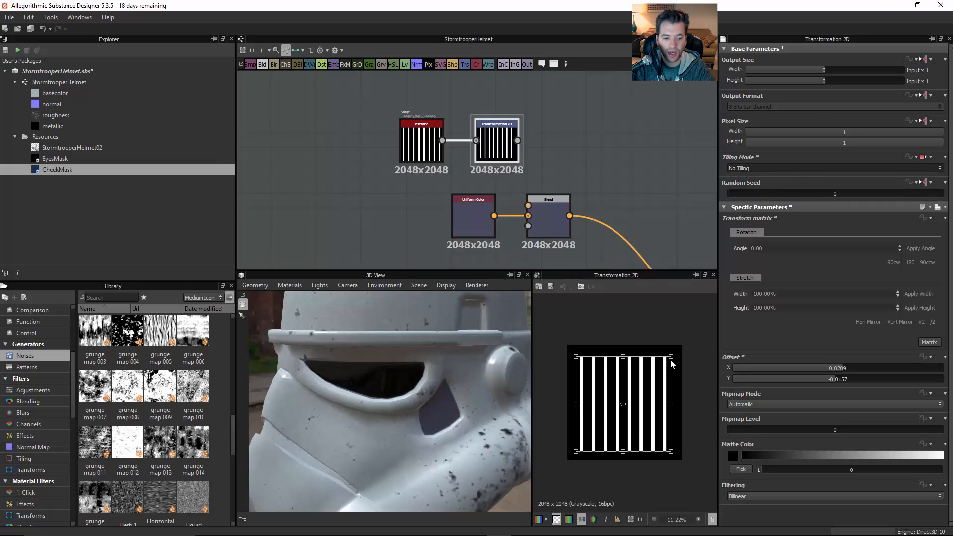
{"action": "key", "text": "ctrl+z"}
{"action": "left_click", "coordinate": [539, 144]}
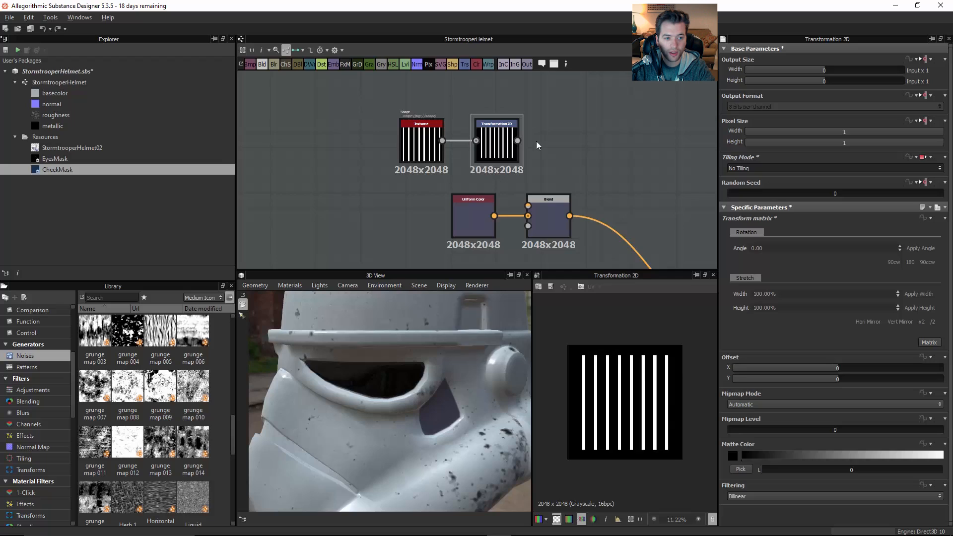
Shift the Shape and Transformation 2D nodes away from the Blend node and close together, keeping the transformed stripes previewed.
{"action": "left_click_drag", "start_coordinate": [430, 151], "coordinate": [346, 151]}
{"action": "left_click", "coordinate": [496, 143]}
{"action": "left_click_drag", "start_coordinate": [496, 143], "coordinate": [442, 144]}
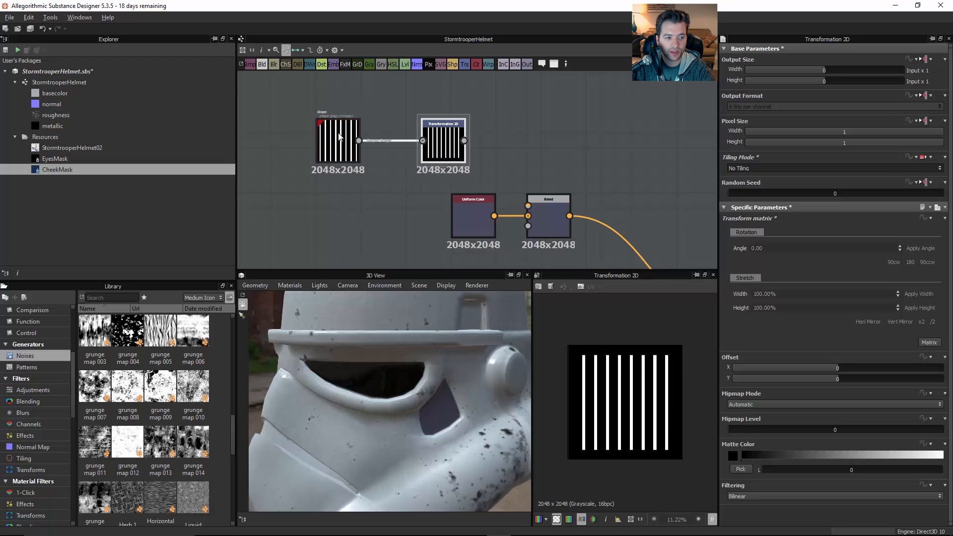
{"action": "double_click", "coordinate": [345, 127]}
{"action": "left_click", "coordinate": [430, 133]}
{"action": "double_click", "coordinate": [431, 135]}
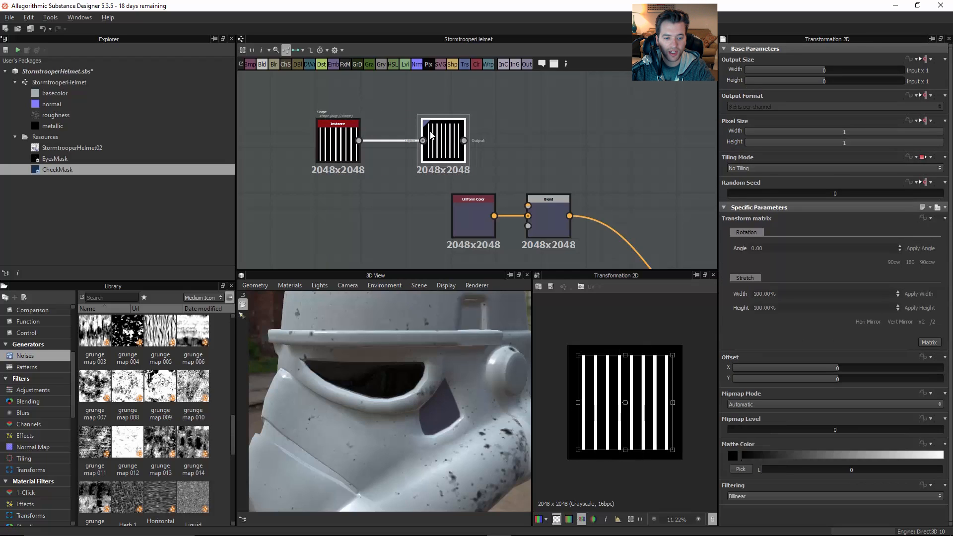
{"action": "left_click", "coordinate": [525, 134]}
{"action": "left_click_drag", "start_coordinate": [462, 157], "coordinate": [427, 159]}
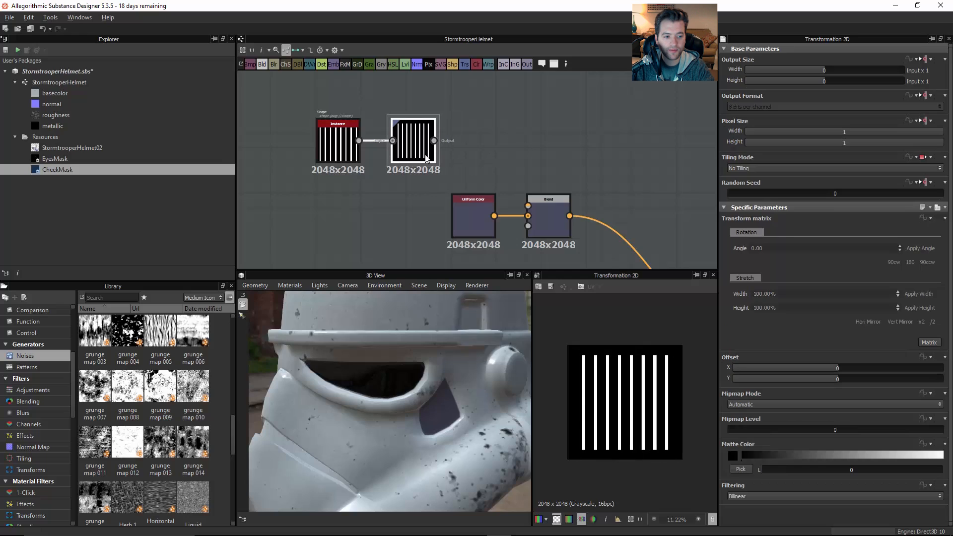
{"action": "left_click_drag", "start_coordinate": [478, 126], "coordinate": [436, 152]}
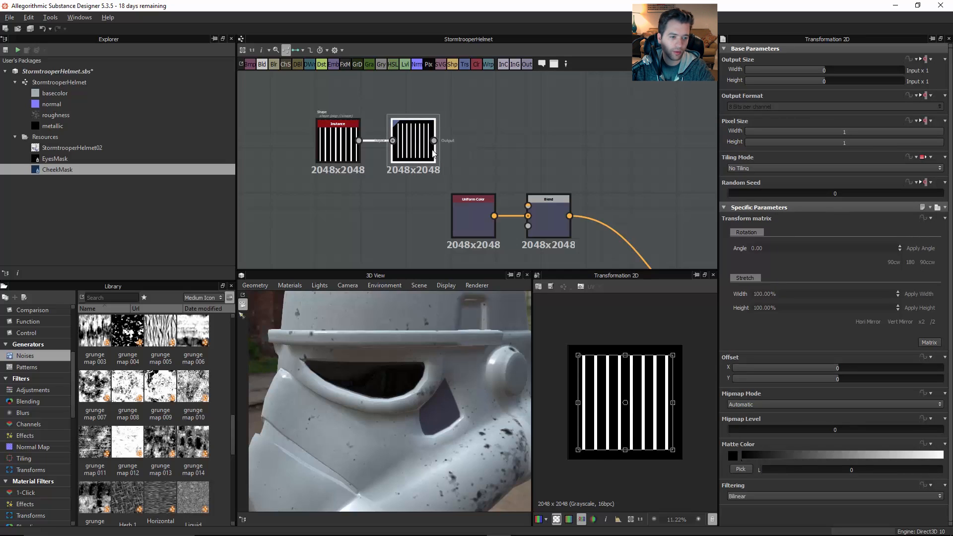
Add a Gradient Map node on the Transformation 2D node's output.
{"action": "key", "text": "space"}
{"action": "type", "text": "gra"}
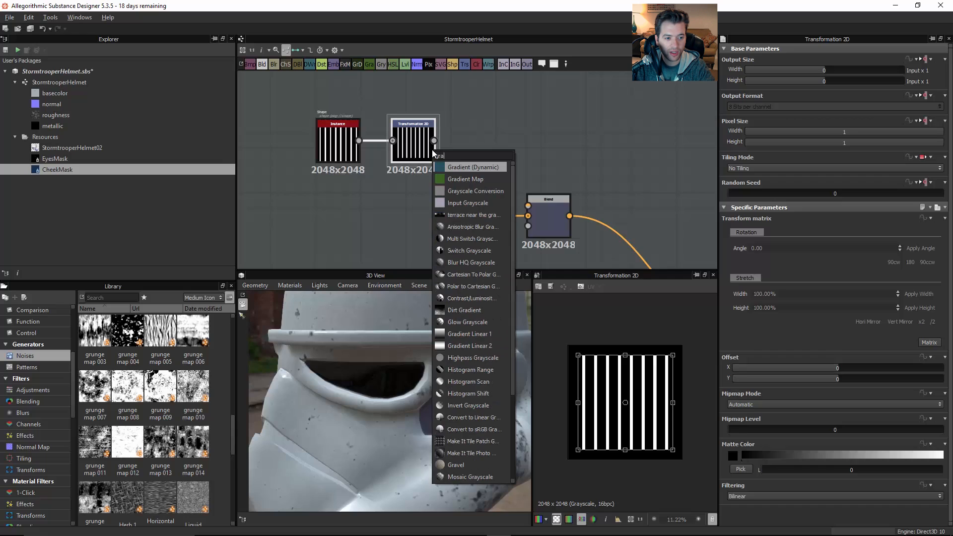
{"action": "left_click", "coordinate": [465, 176]}
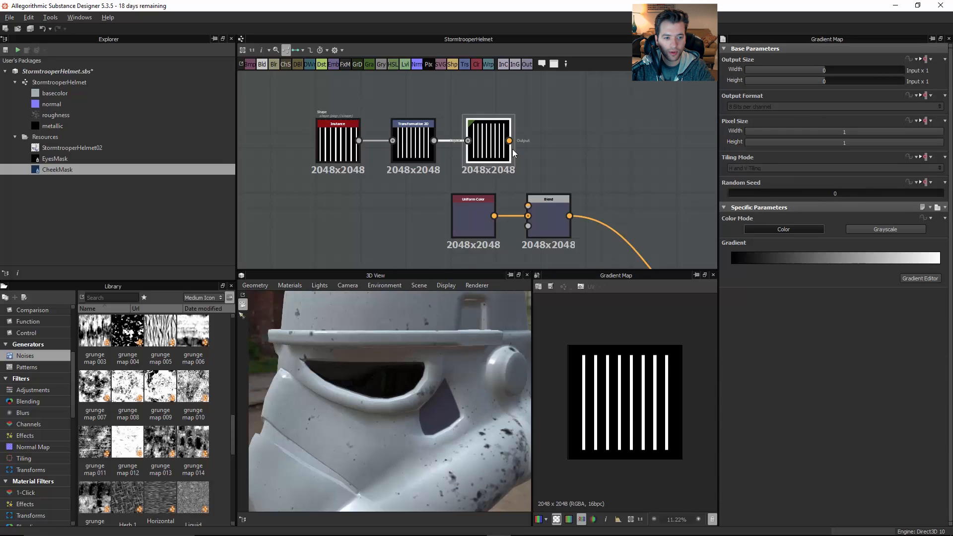
Recolor the Gradient Map's white end key to a near-black blue with RGB 11, 11, 15.
{"action": "left_click", "coordinate": [920, 278]}
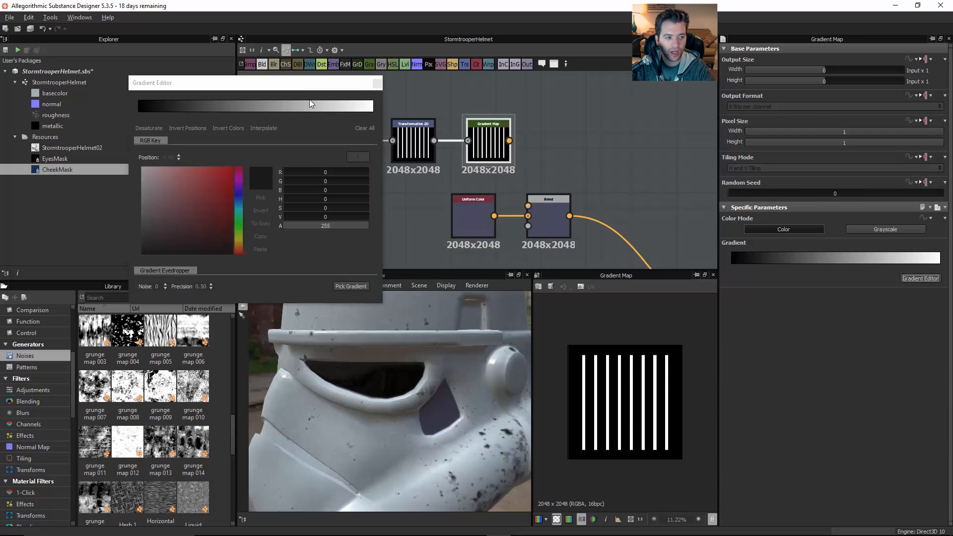
{"action": "left_click_drag", "start_coordinate": [311, 90], "coordinate": [476, 126]}
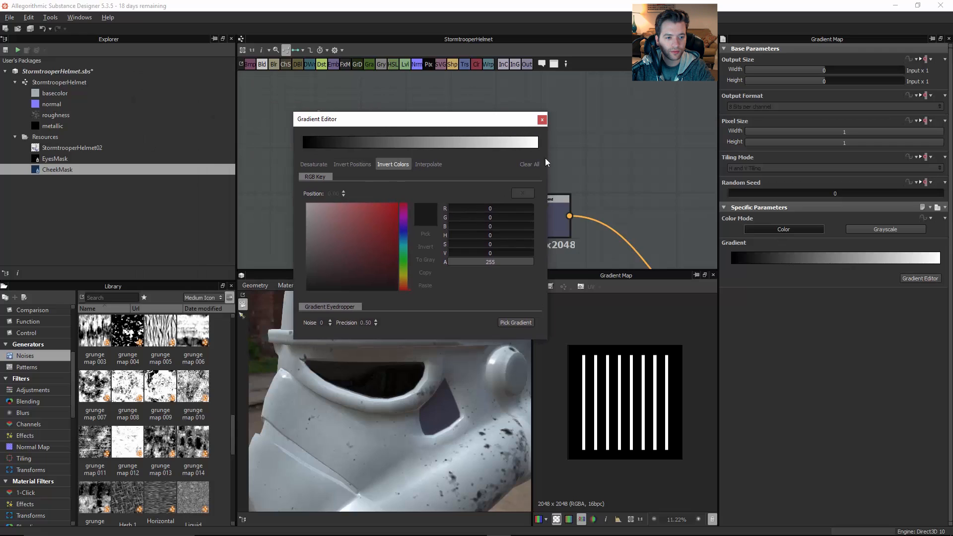
{"action": "left_click", "coordinate": [537, 148]}
{"action": "left_click_drag", "start_coordinate": [537, 152], "coordinate": [540, 151]}
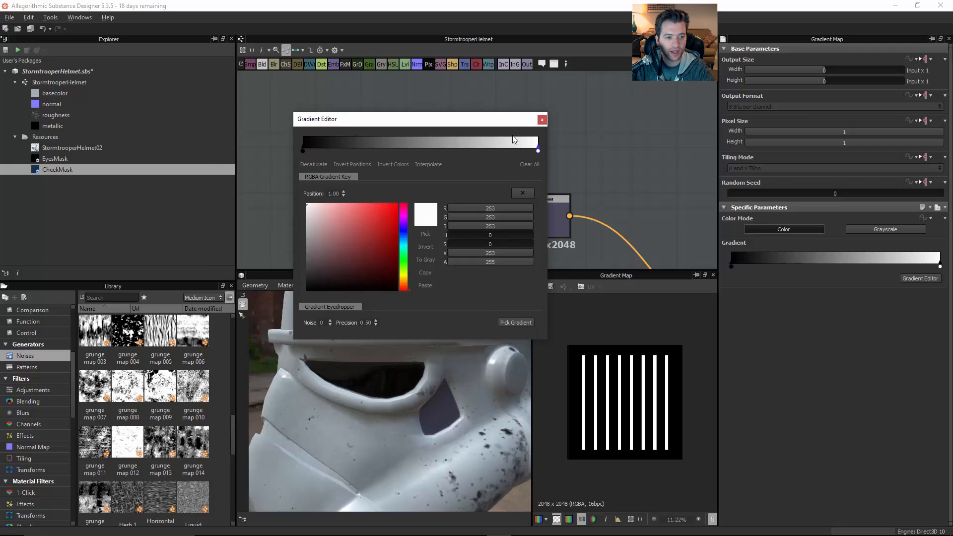
{"action": "left_click_drag", "start_coordinate": [495, 120], "coordinate": [823, 89]}
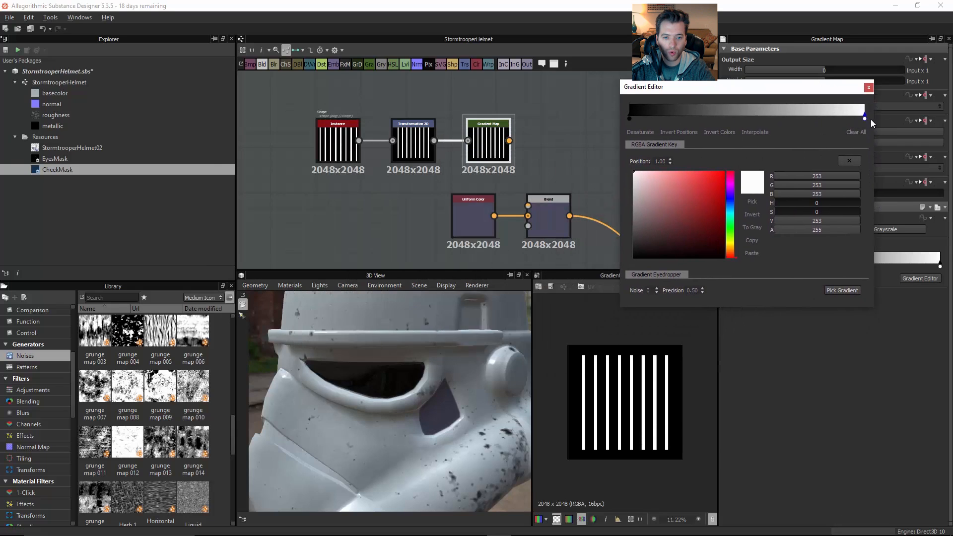
{"action": "left_click", "coordinate": [710, 191]}
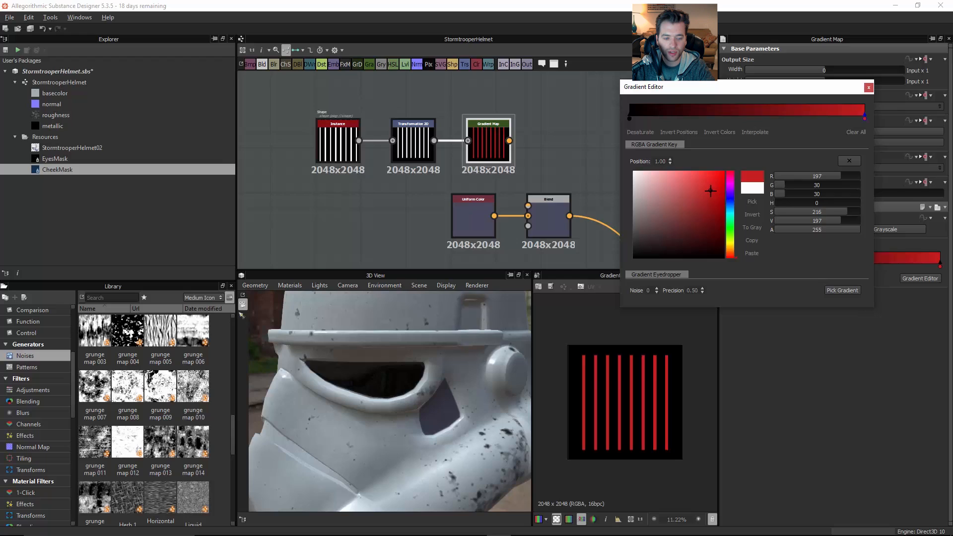
{"action": "left_click_drag", "start_coordinate": [673, 204], "coordinate": [731, 197]}
{"action": "left_click", "coordinate": [731, 201]}
{"action": "left_click_drag", "start_coordinate": [672, 214], "coordinate": [657, 253]}
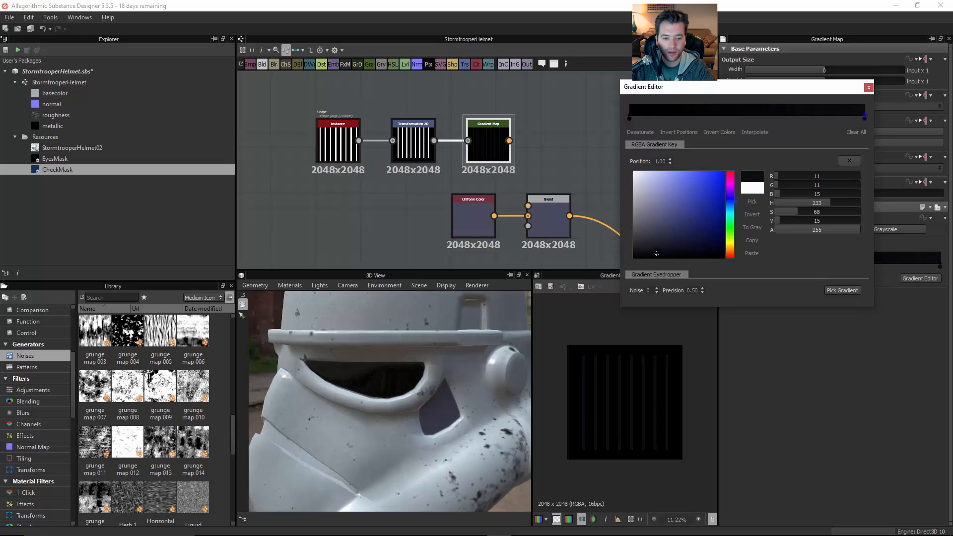
{"action": "left_click", "coordinate": [869, 87]}
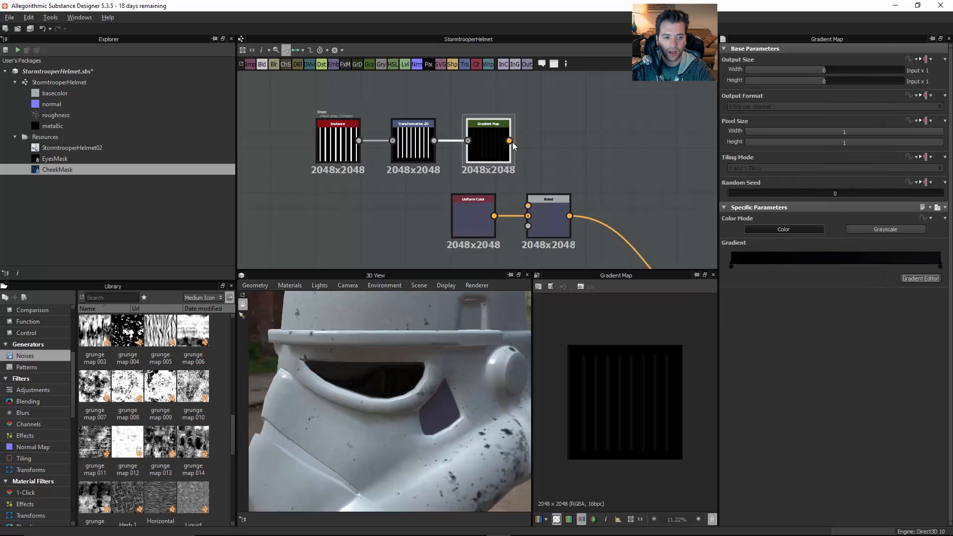
Connect the Gradient Map's output to the foreground input of the cheek's Blend node and select the Blend node.
{"action": "left_click_drag", "start_coordinate": [509, 141], "coordinate": [526, 209]}
{"action": "left_click", "coordinate": [541, 218]}
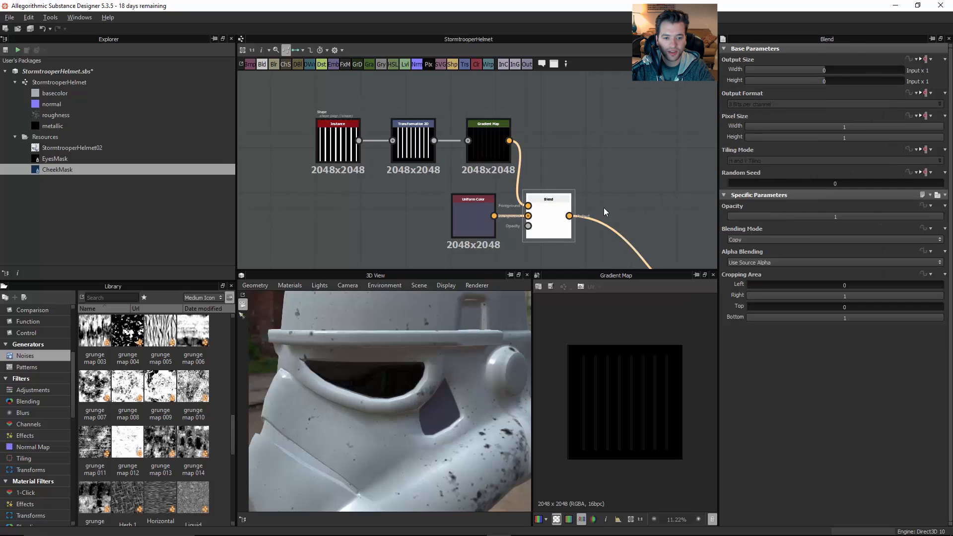
Try Subtract and Add (Linear Dodge) on the cheek's Blend node, then settle its blending mode on Multiply.
{"action": "left_click", "coordinate": [761, 255]}
{"action": "left_click", "coordinate": [756, 276]}
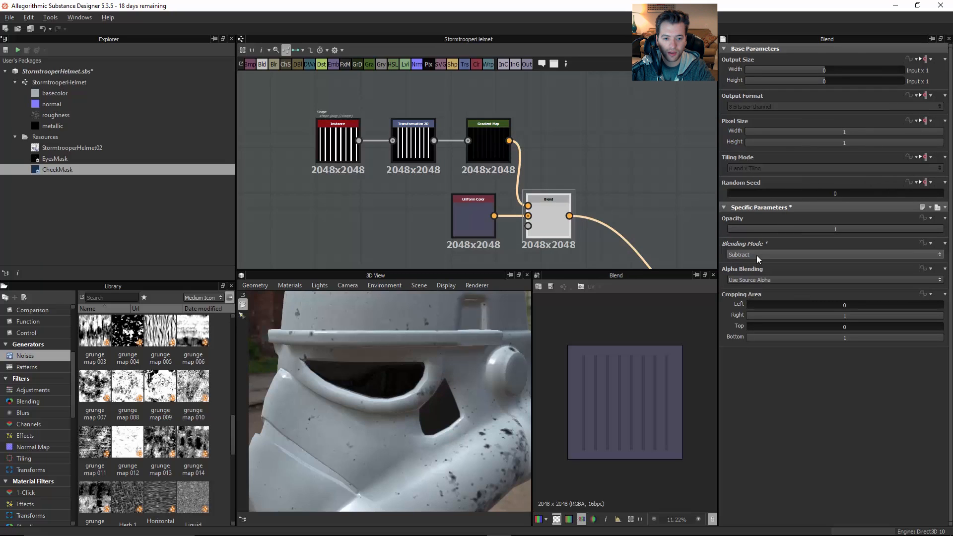
{"action": "left_click", "coordinate": [757, 255]}
{"action": "left_click", "coordinate": [751, 281]}
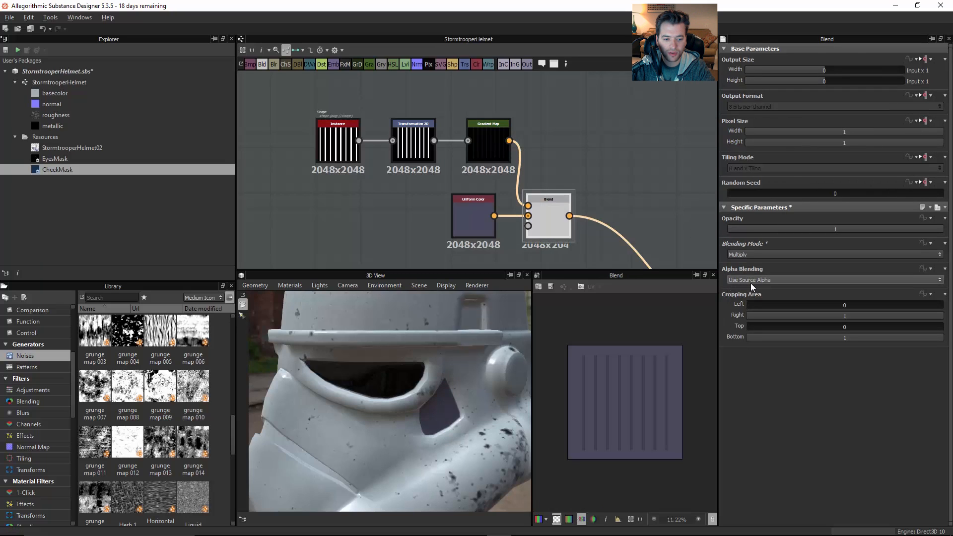
{"action": "left_click", "coordinate": [752, 254]}
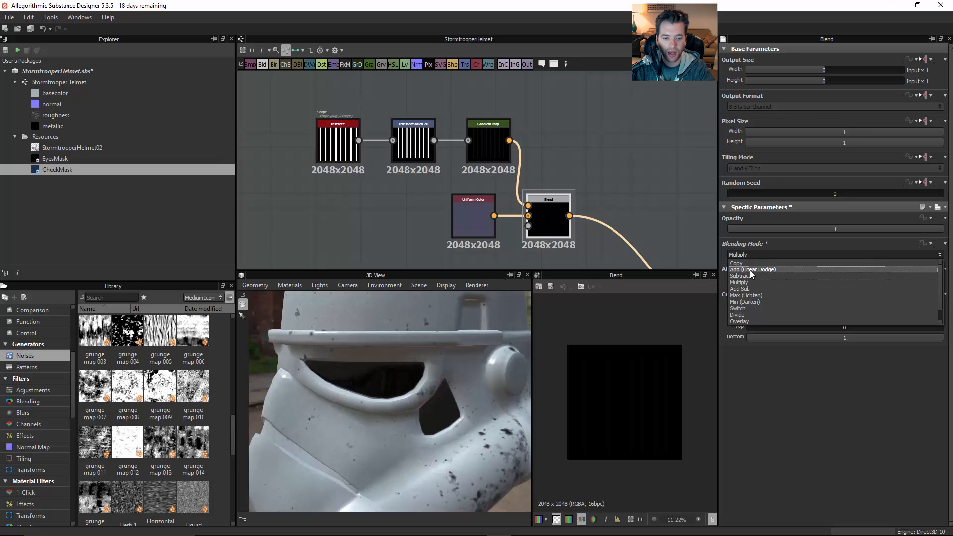
{"action": "left_click", "coordinate": [749, 270]}
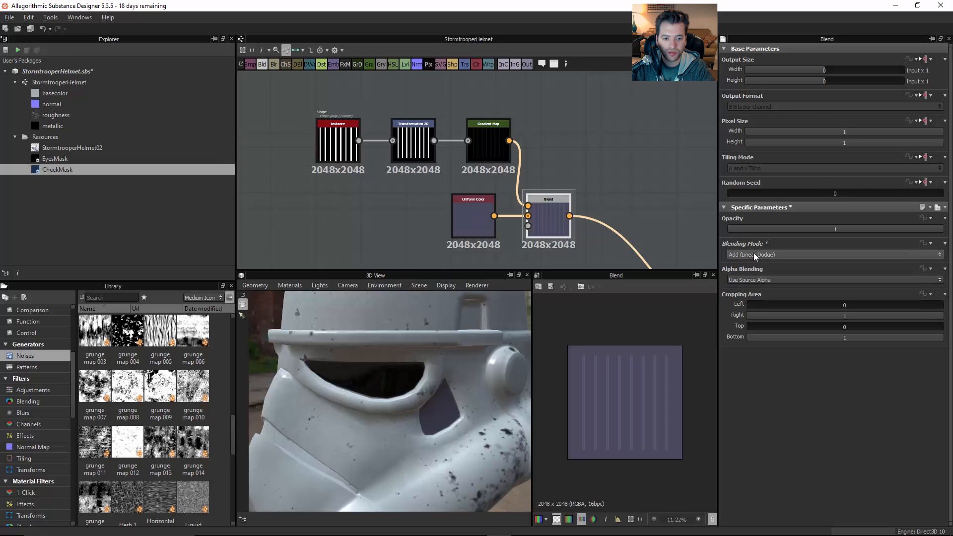
{"action": "left_click", "coordinate": [754, 253]}
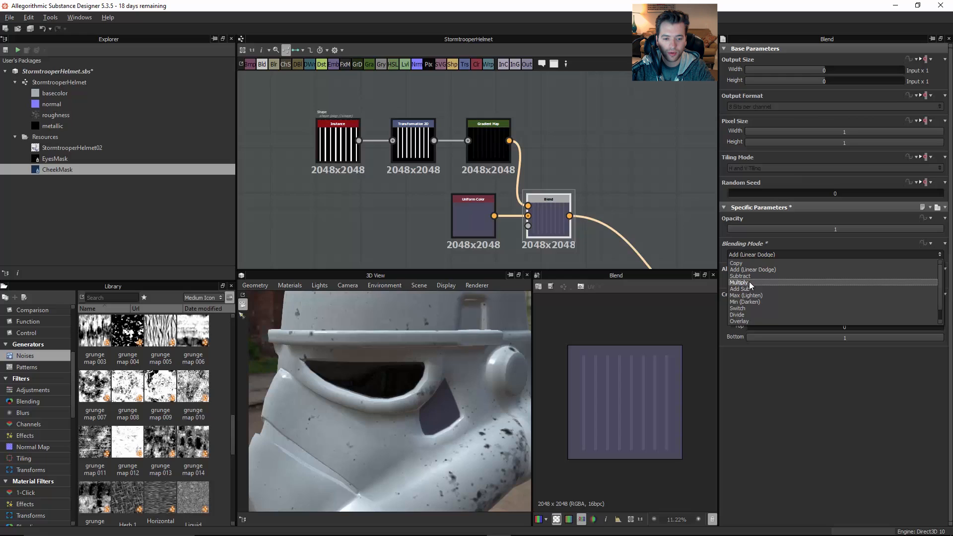
{"action": "left_click", "coordinate": [750, 282]}
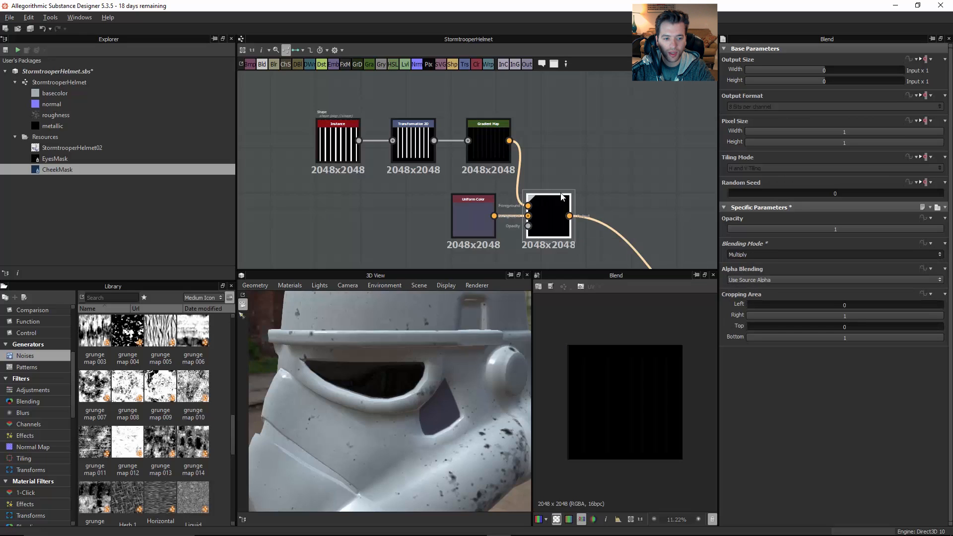
Recolor the start key of the stripes' Gradient Map to white with RGB 255, 255, 255.
{"action": "middle_click_drag", "start_coordinate": [536, 160], "coordinate": [546, 154]}
{"action": "left_click", "coordinate": [500, 141]}
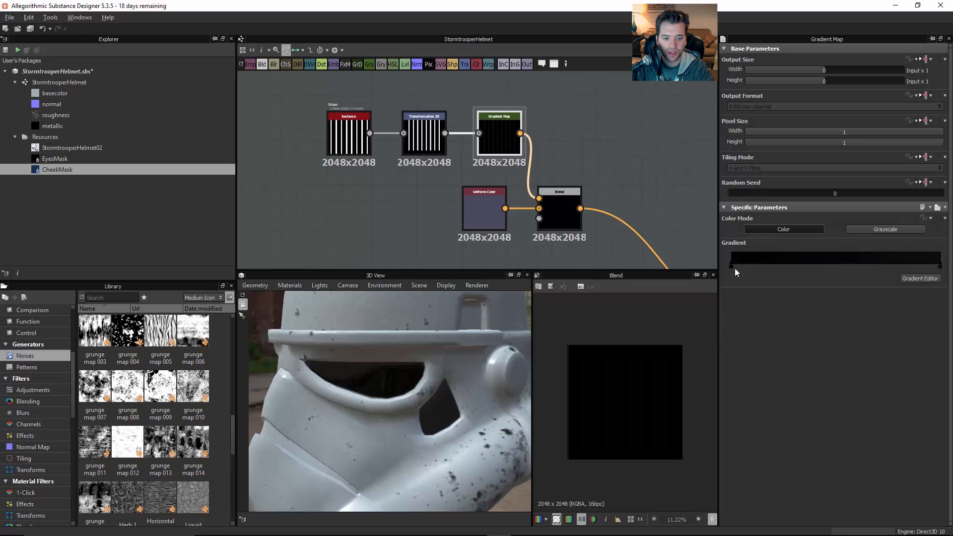
{"action": "left_click", "coordinate": [909, 279]}
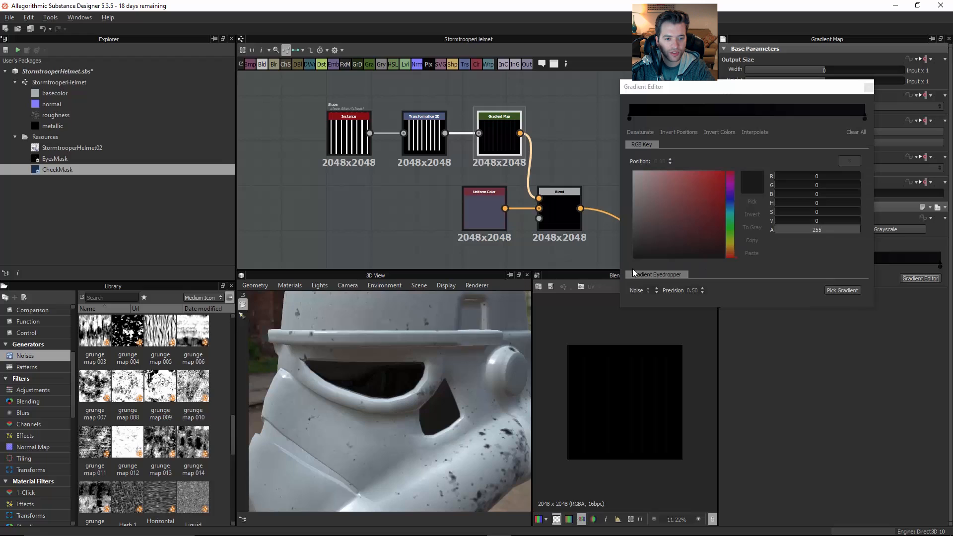
{"action": "left_click", "coordinate": [640, 179]}
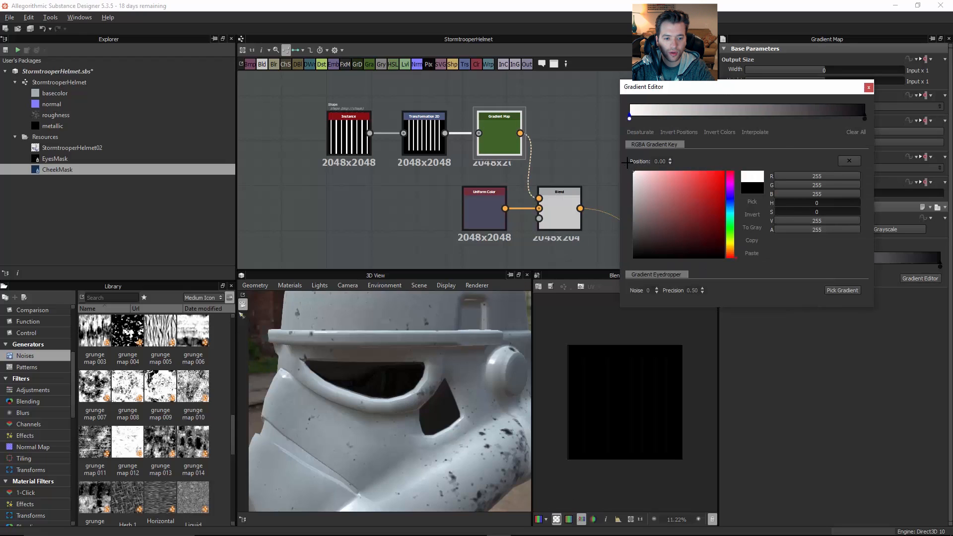
{"action": "left_click", "coordinate": [869, 88]}
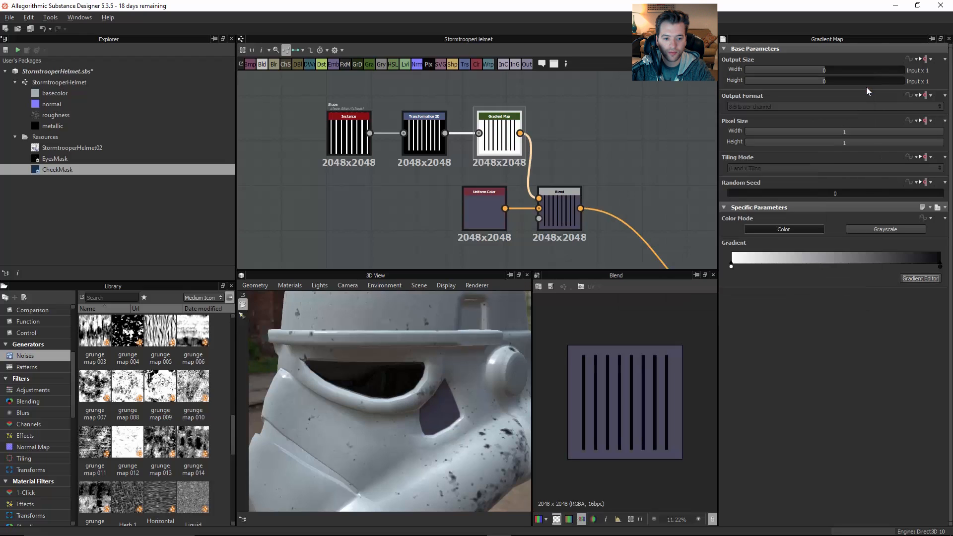
Compare the Gradient Map's stripes and the Uniform Color with the multiplied result in the cheek's Blend node.
{"action": "left_click", "coordinate": [556, 201]}
{"action": "middle_click_drag", "start_coordinate": [547, 175], "coordinate": [545, 169]}
{"action": "left_click", "coordinate": [504, 131]}
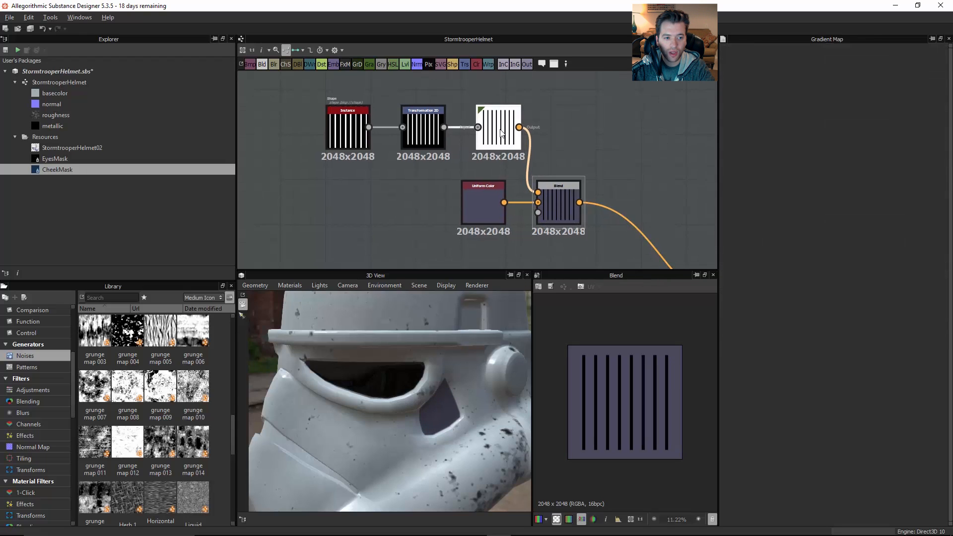
{"action": "left_click", "coordinate": [559, 192]}
{"action": "scroll", "coordinate": [541, 218], "scroll_direction": "up", "scroll_amount": 2}
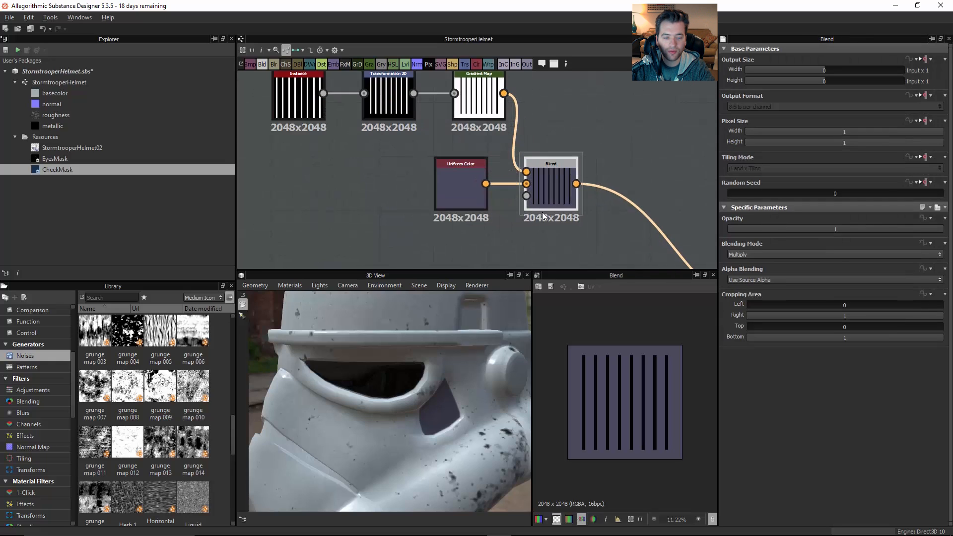
{"action": "scroll", "coordinate": [543, 214], "scroll_direction": "up", "scroll_amount": 1}
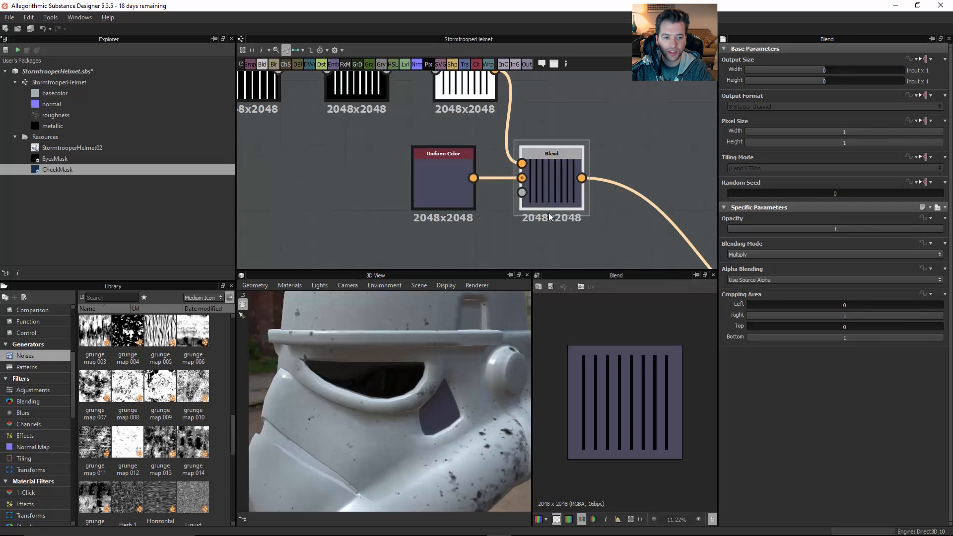
{"action": "scroll", "coordinate": [466, 114], "scroll_direction": "up", "scroll_amount": 2}
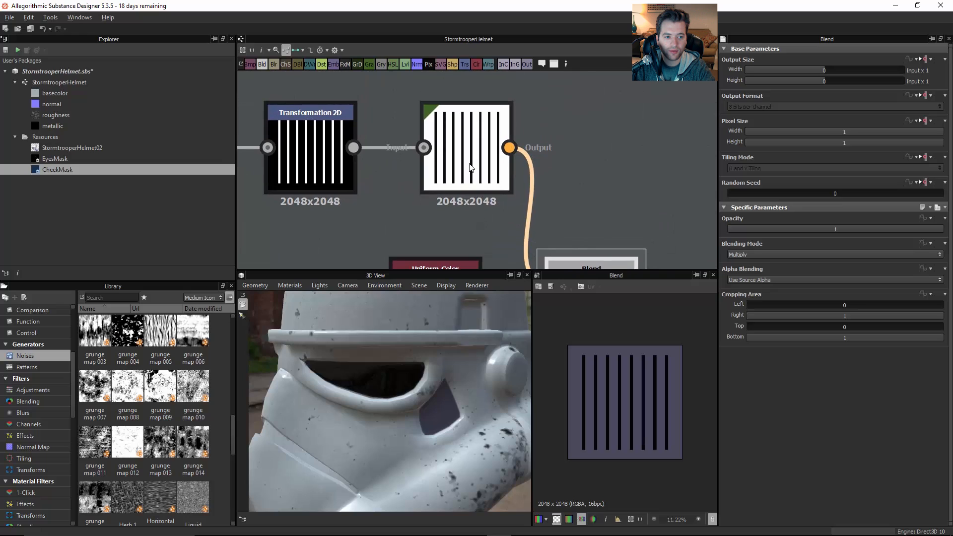
{"action": "scroll", "coordinate": [479, 162], "scroll_direction": "down", "scroll_amount": 1}
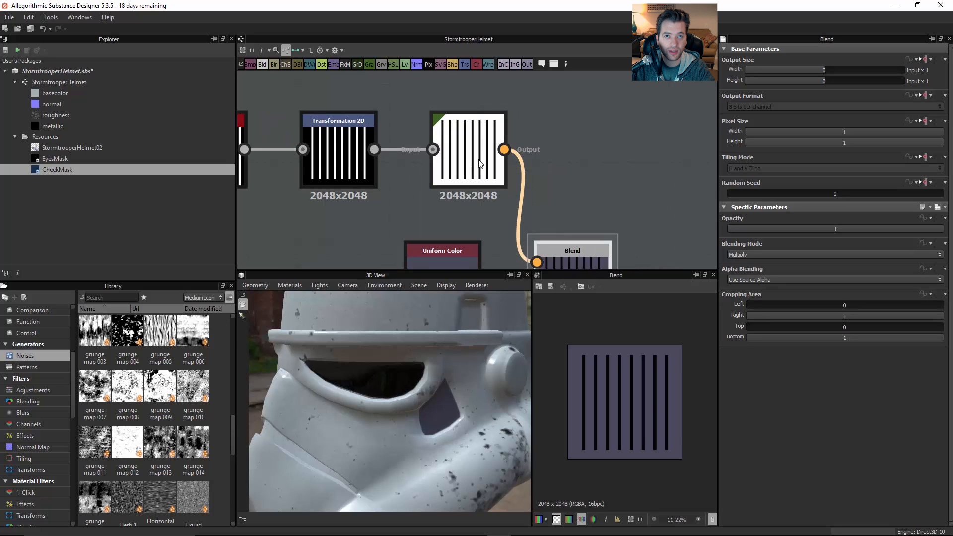
{"action": "scroll", "coordinate": [544, 170], "scroll_direction": "down", "scroll_amount": 1}
{"action": "middle_click_drag", "start_coordinate": [563, 183], "coordinate": [503, 145]}
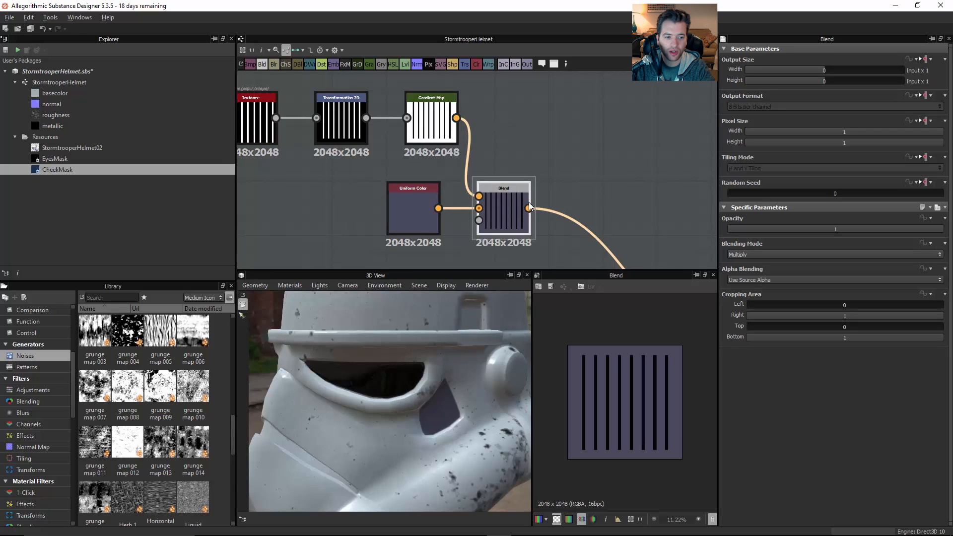
{"action": "scroll", "coordinate": [494, 202], "scroll_direction": "up", "scroll_amount": 5}
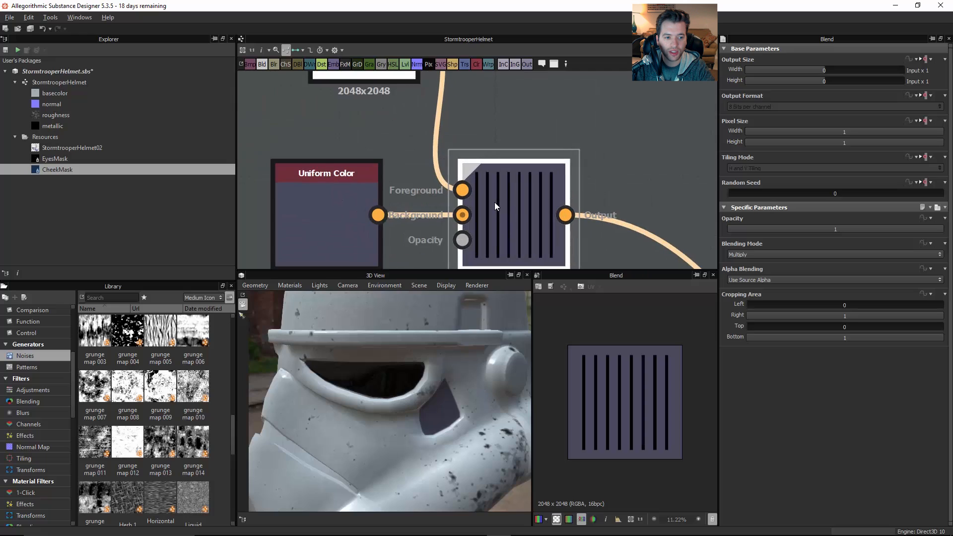
{"action": "scroll", "coordinate": [523, 171], "scroll_direction": "down", "scroll_amount": 5}
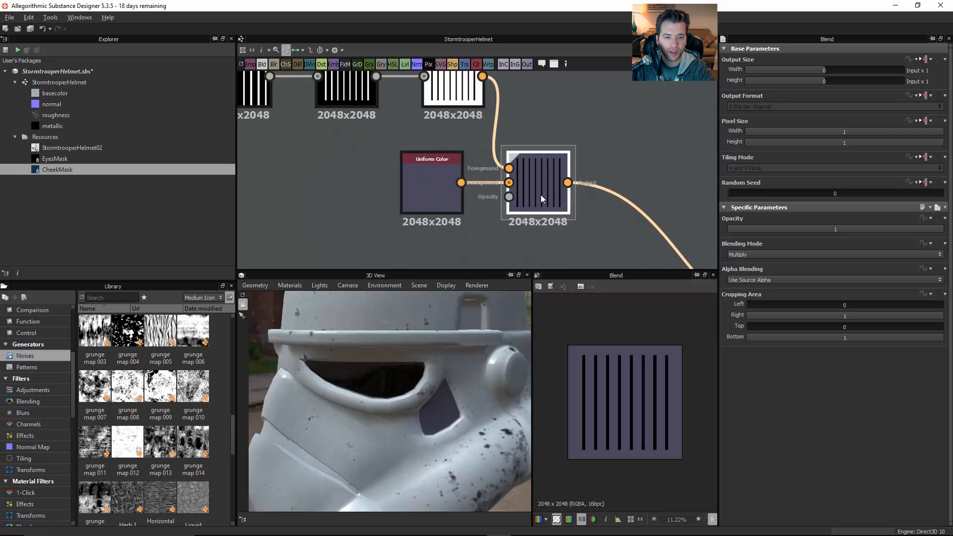
{"action": "middle_click_drag", "start_coordinate": [487, 136], "coordinate": [511, 190]}
{"action": "scroll", "coordinate": [503, 162], "scroll_direction": "down", "scroll_amount": 1}
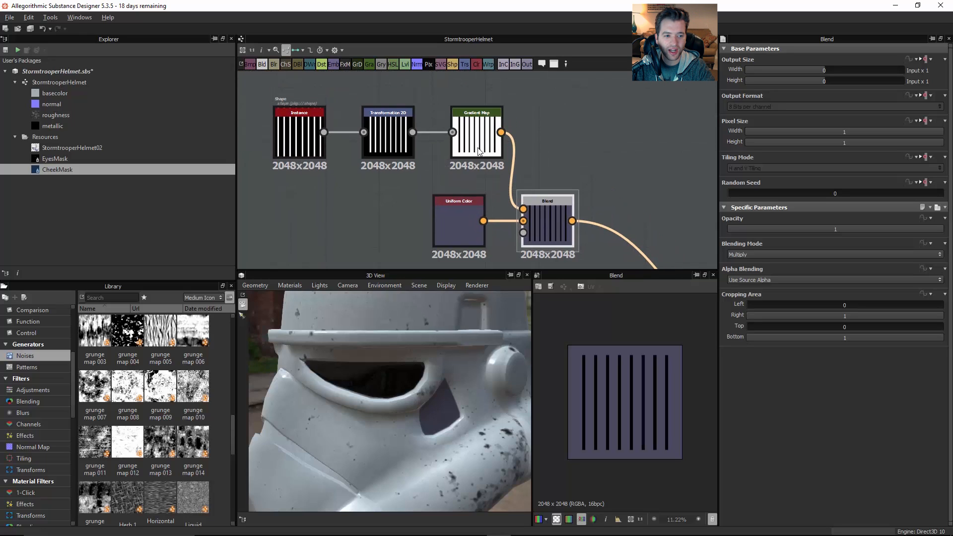
Widen the stripes by setting the Shape node's X size to 0.47.
{"action": "left_click", "coordinate": [388, 137]}
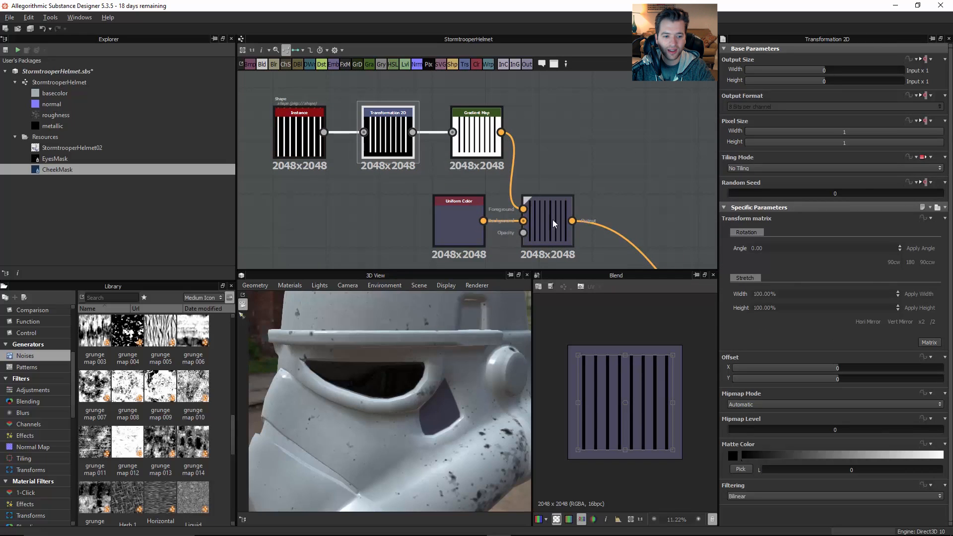
{"action": "left_click", "coordinate": [299, 133]}
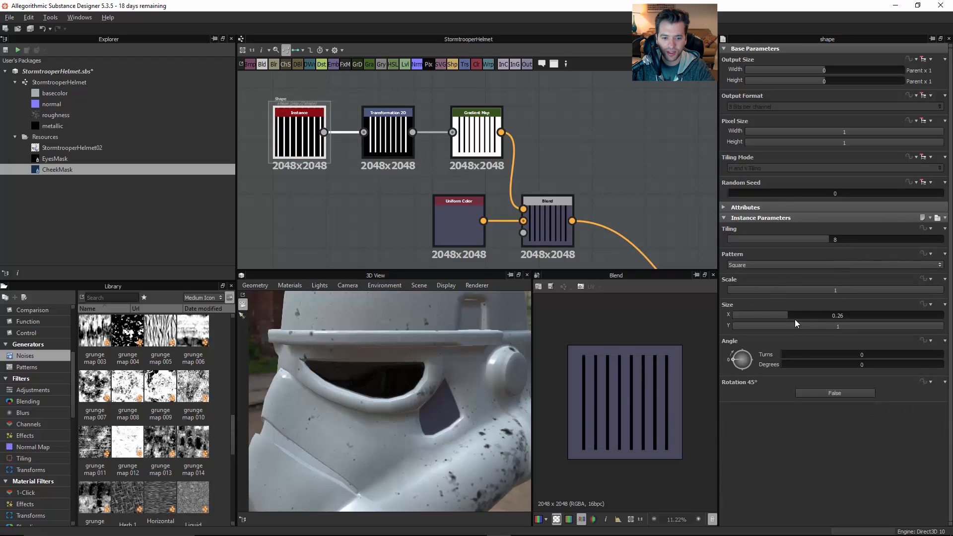
{"action": "left_click", "coordinate": [800, 314]}
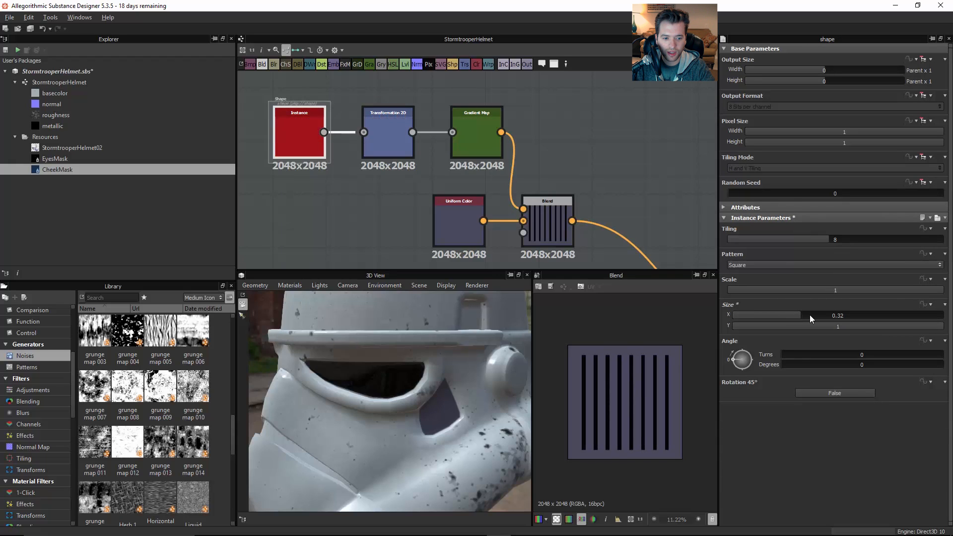
{"action": "left_click_drag", "start_coordinate": [810, 315], "coordinate": [829, 320]}
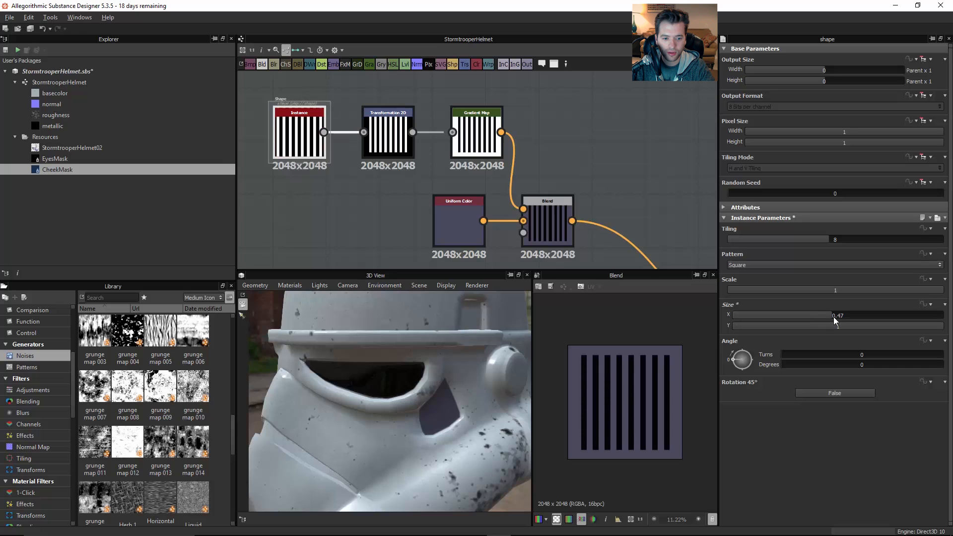
Examine the cheek panel on the whole helmet and trace the striped color through the graph to the Material Blend node.
{"action": "middle_click_drag", "start_coordinate": [584, 178], "coordinate": [502, 120]}
{"action": "scroll", "coordinate": [503, 120], "scroll_direction": "down", "scroll_amount": 3}
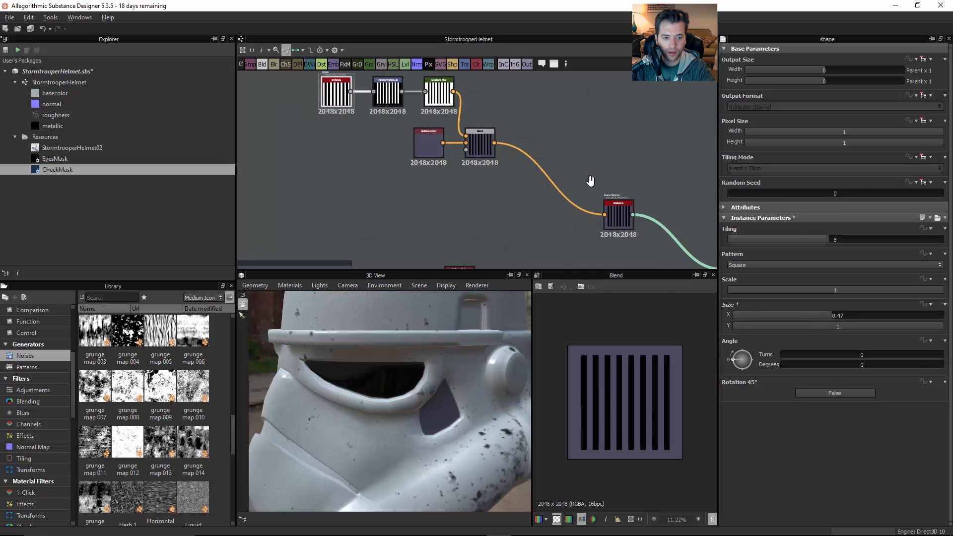
{"action": "middle_click_drag", "start_coordinate": [591, 181], "coordinate": [502, 119]}
{"action": "middle_click_drag", "start_coordinate": [591, 192], "coordinate": [521, 170]}
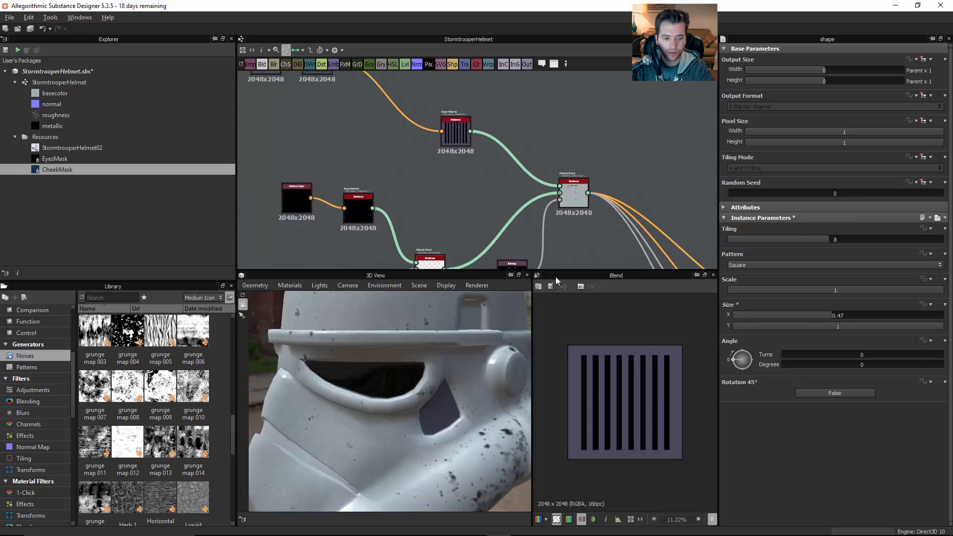
{"action": "left_click_drag", "start_coordinate": [502, 328], "coordinate": [464, 360], "text": "alt"}
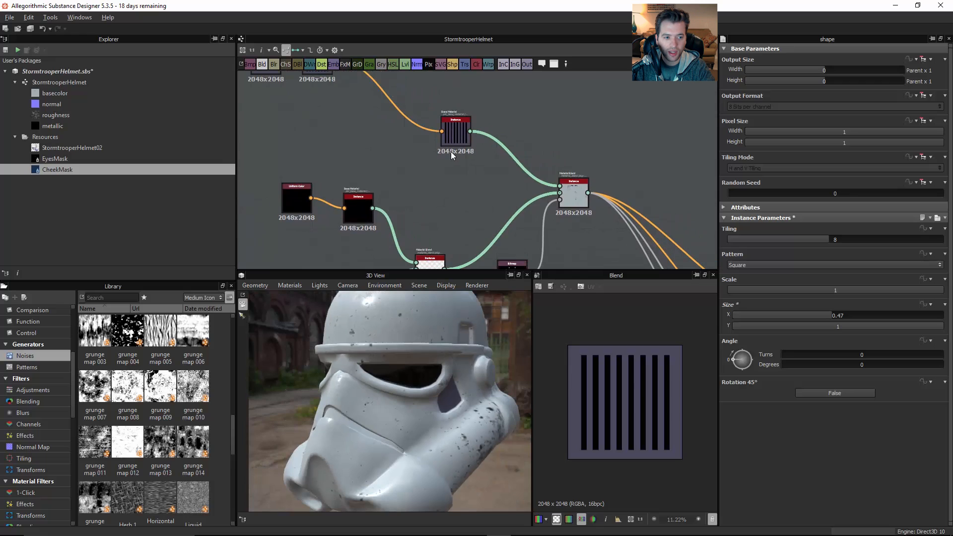
{"action": "middle_click_drag", "start_coordinate": [451, 151], "coordinate": [533, 238]}
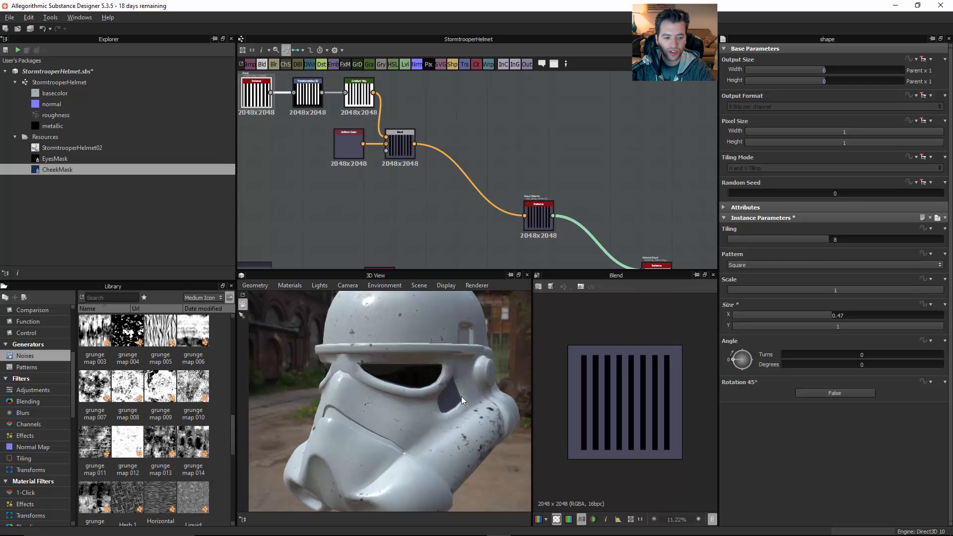
{"action": "middle_click_drag", "start_coordinate": [361, 141], "coordinate": [394, 154]}
{"action": "left_click", "coordinate": [357, 166]}
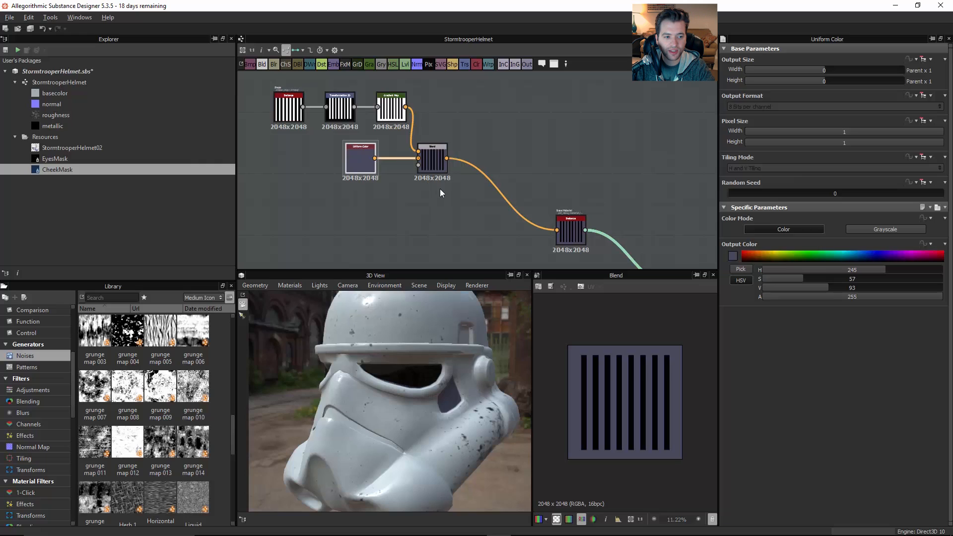
{"action": "middle_click_drag", "start_coordinate": [440, 189], "coordinate": [425, 173]}
{"action": "left_click", "coordinate": [426, 149]}
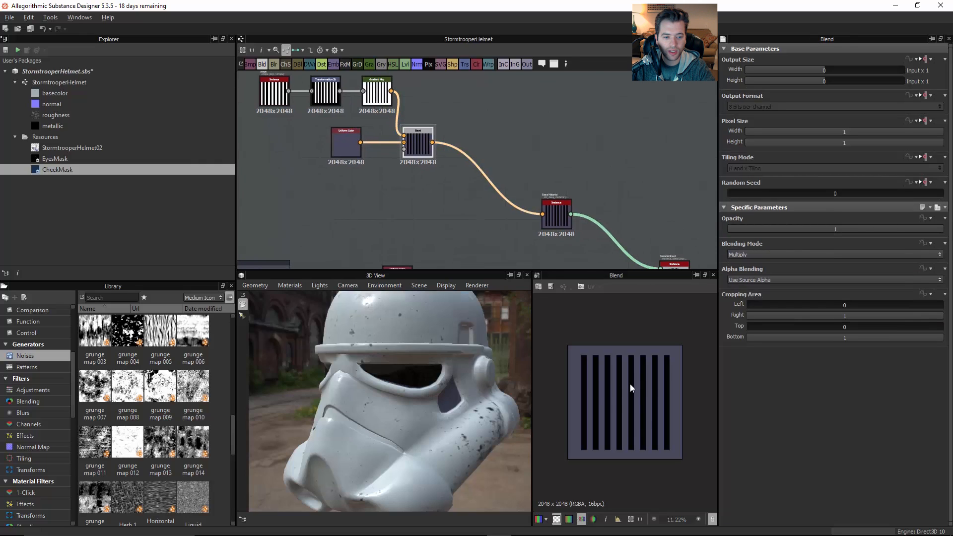
{"action": "scroll", "coordinate": [630, 385], "scroll_direction": "down", "scroll_amount": 2}
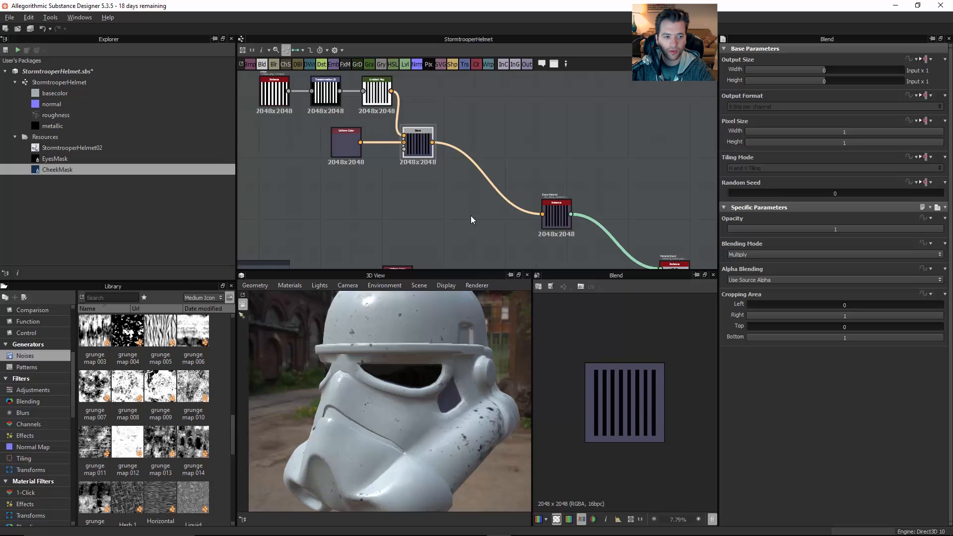
Preview the cheek mask's Bitmap node and place a copy of it beside the stripes' Gradient Map.
{"action": "middle_click_drag", "start_coordinate": [437, 203], "coordinate": [492, 216]}
{"action": "middle_click_drag", "start_coordinate": [605, 228], "coordinate": [515, 141]}
{"action": "middle_click_drag", "start_coordinate": [630, 212], "coordinate": [587, 174]}
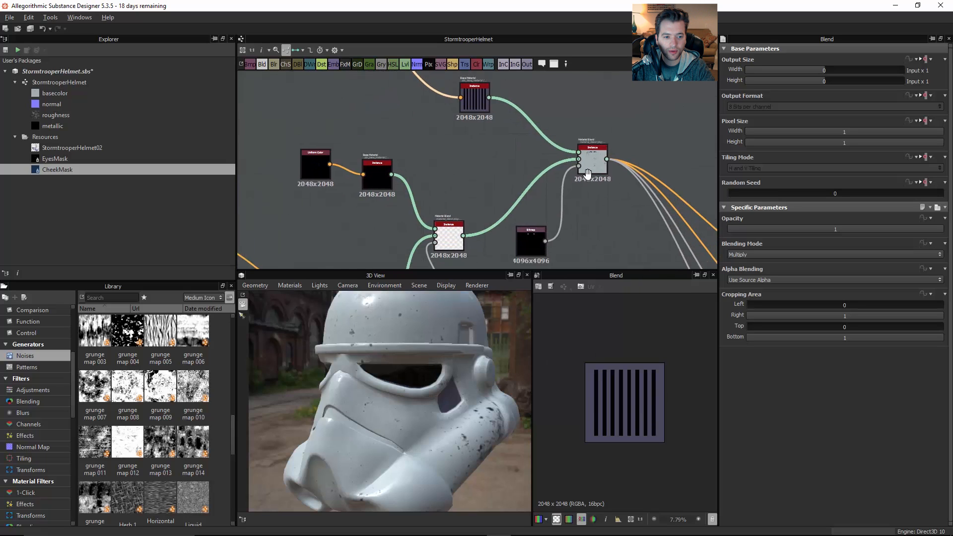
{"action": "middle_click_drag", "start_coordinate": [566, 253], "coordinate": [535, 239]}
{"action": "scroll", "coordinate": [496, 238], "scroll_direction": "up", "scroll_amount": 6}
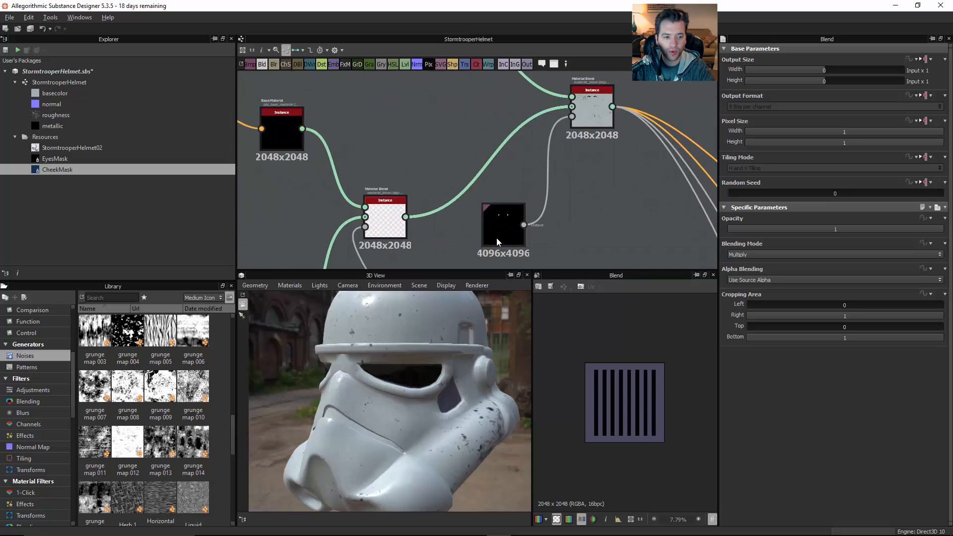
{"action": "left_click", "coordinate": [518, 211]}
{"action": "scroll", "coordinate": [647, 375], "scroll_direction": "up", "scroll_amount": 4}
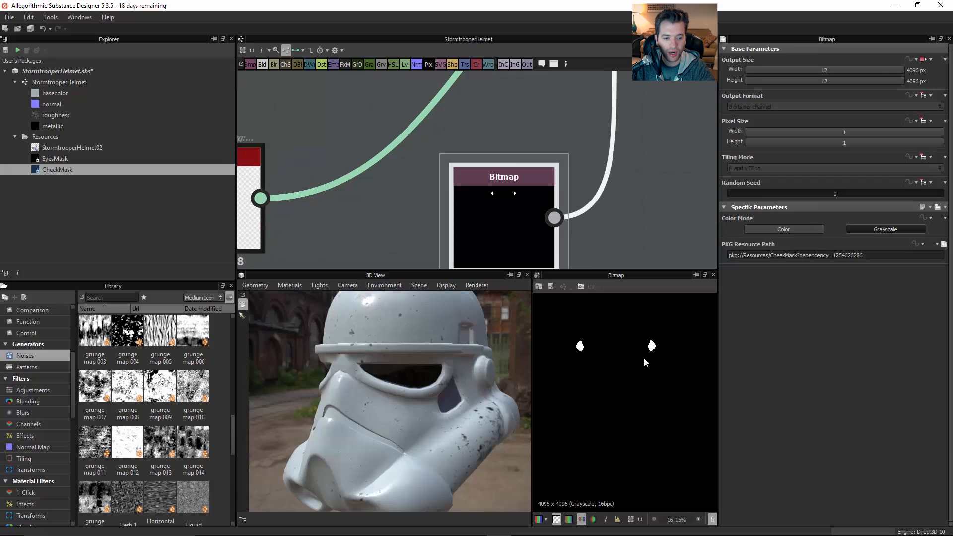
{"action": "scroll", "coordinate": [512, 201], "scroll_direction": "down", "scroll_amount": 7}
{"action": "middle_click_drag", "start_coordinate": [511, 200], "coordinate": [558, 255]}
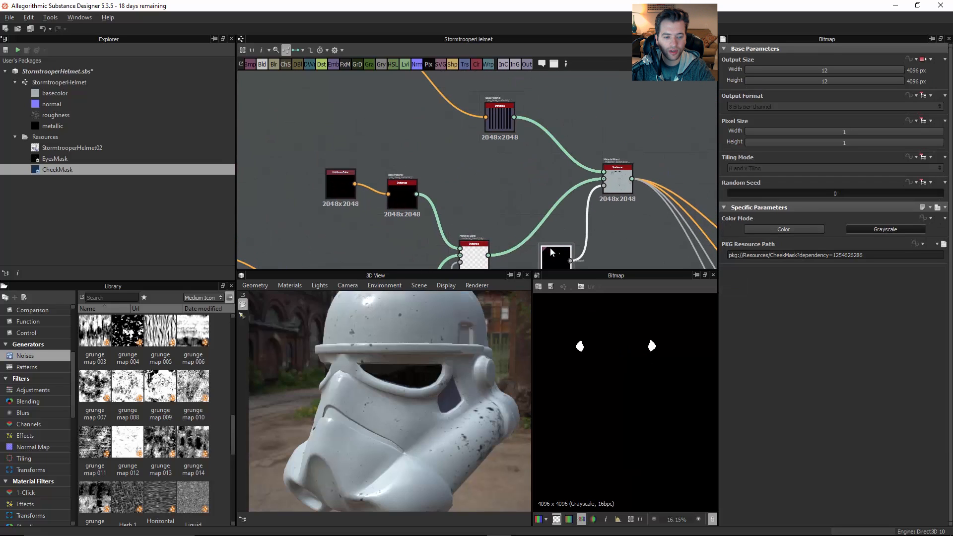
{"action": "scroll", "coordinate": [552, 248], "scroll_direction": "down", "scroll_amount": 3}
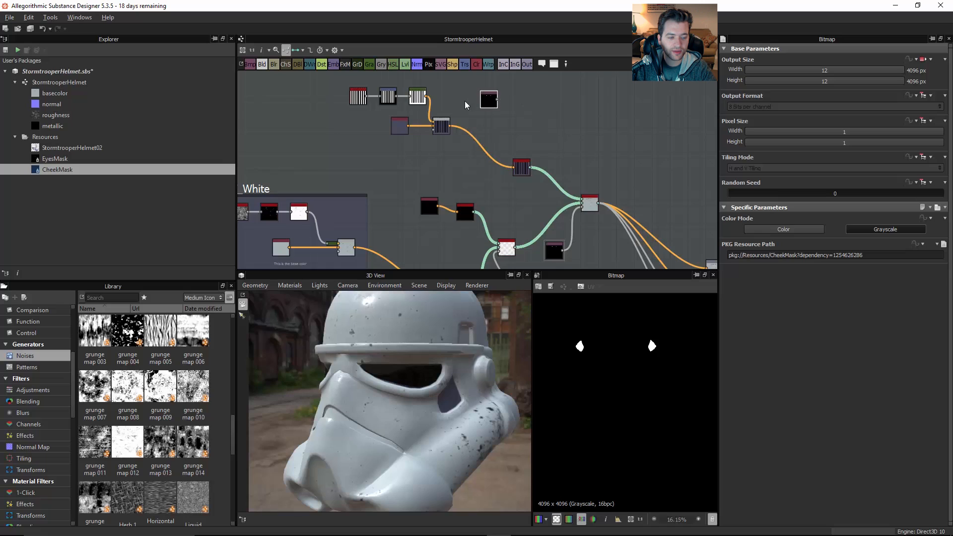
Insert a new Blend node after the Blend combining the stripes and Uniform Color, leaving space between the two nodes.
{"action": "scroll", "coordinate": [452, 127], "scroll_direction": "up", "scroll_amount": 5}
{"action": "middle_click_drag", "start_coordinate": [481, 141], "coordinate": [477, 179]}
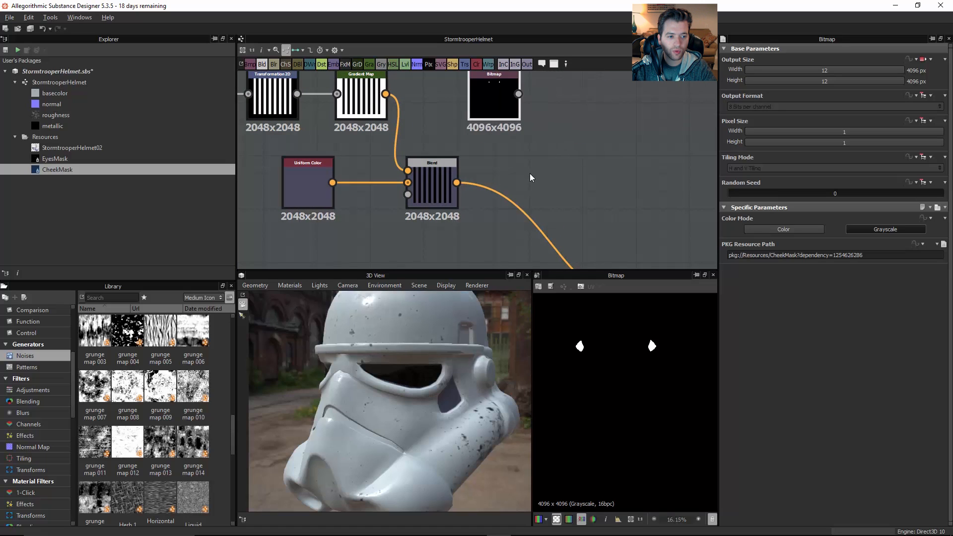
{"action": "left_click", "coordinate": [454, 175]}
{"action": "key", "text": "space"}
{"action": "type", "text": "ble"}
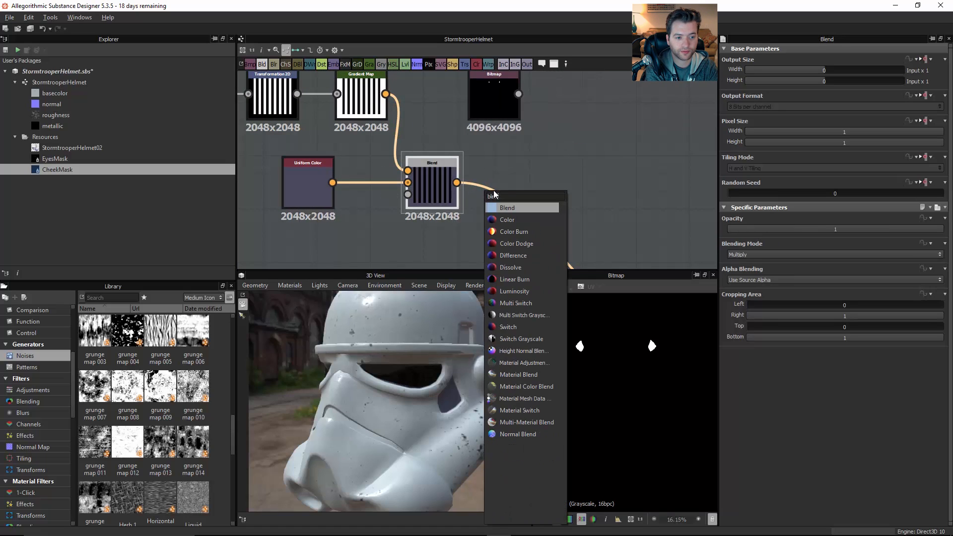
{"action": "key", "text": "Return"}
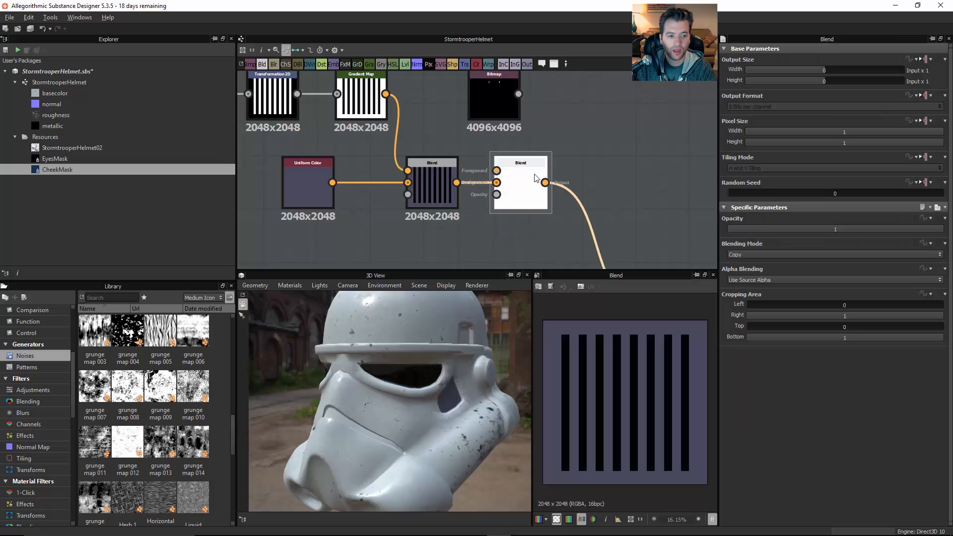
{"action": "left_click_drag", "start_coordinate": [539, 175], "coordinate": [592, 174]}
Connect the copied cheek mask Bitmap to the new Blend node's Foreground input and set the Bitmap's Color Mode to Color.
{"action": "middle_click_drag", "start_coordinate": [506, 101], "coordinate": [501, 136]}
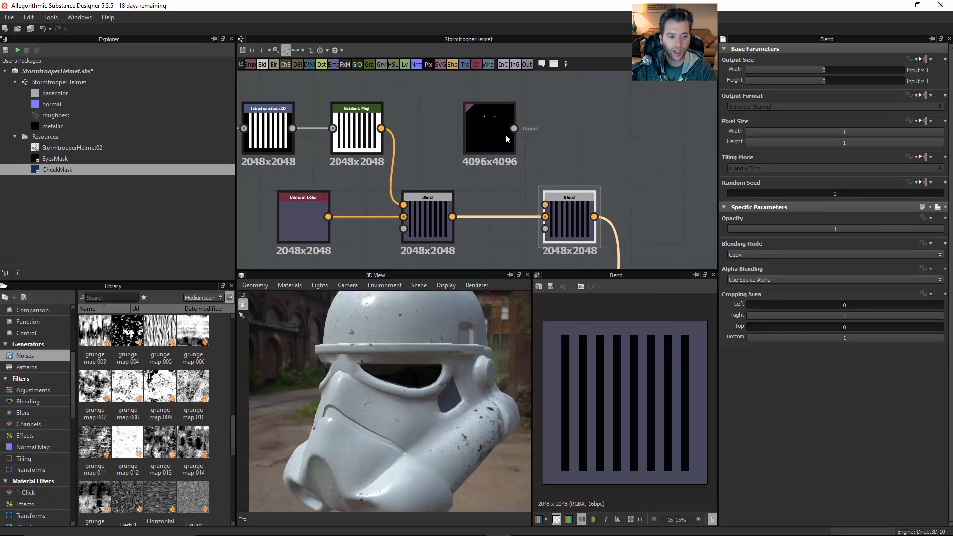
{"action": "left_click_drag", "start_coordinate": [514, 128], "coordinate": [545, 205]}
{"action": "left_click", "coordinate": [499, 122]}
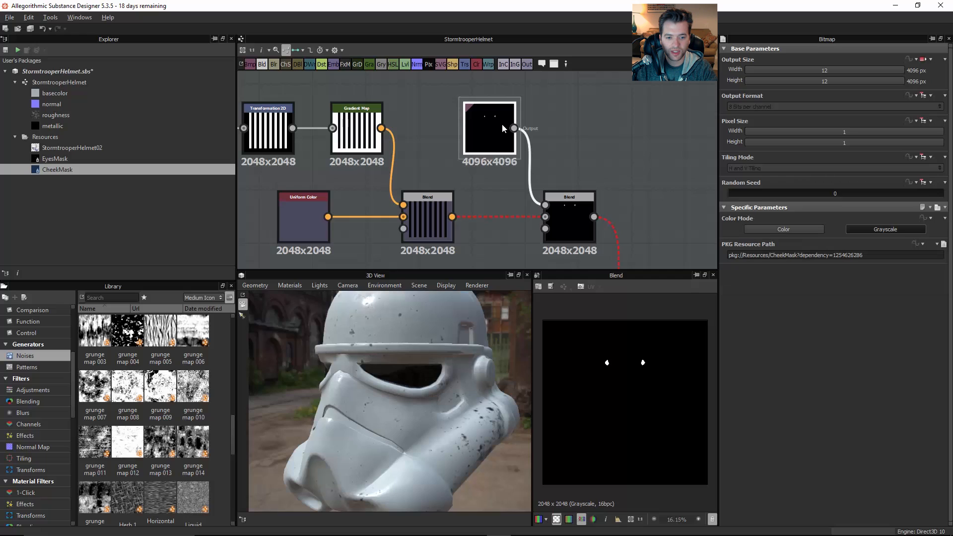
{"action": "left_click", "coordinate": [794, 231]}
Open the Blending Mode choices of the new Blend node fed by the cheek mask.
{"action": "left_click", "coordinate": [579, 207]}
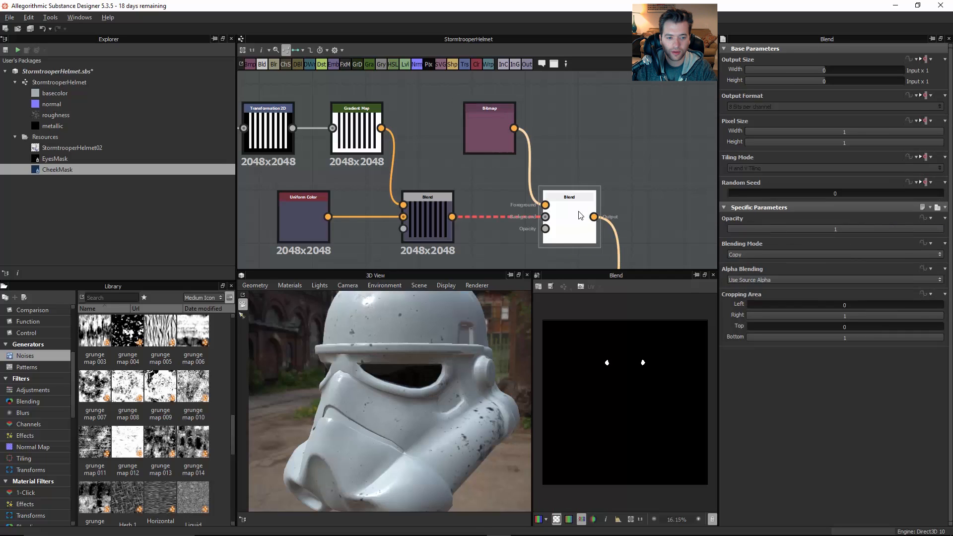
{"action": "left_click", "coordinate": [749, 254]}
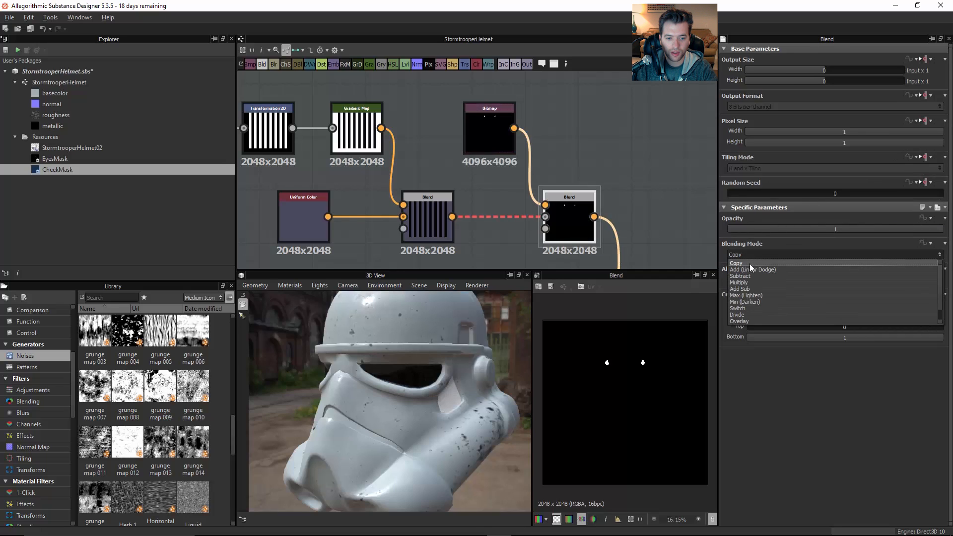
Set the blending mode of the Blend node that combines the stripes with the Bitmap mask to Subtract.
{"action": "left_click", "coordinate": [752, 276]}
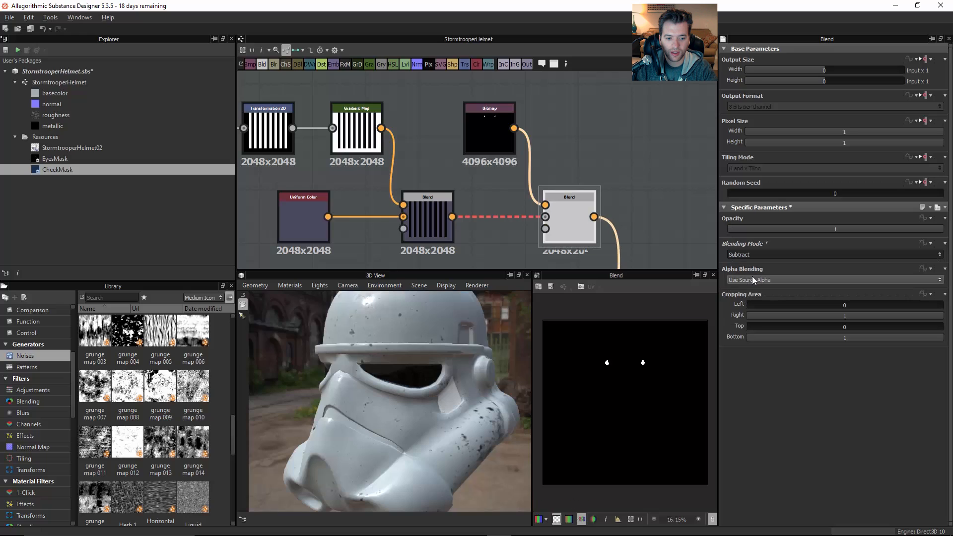
{"action": "scroll", "coordinate": [645, 353], "scroll_direction": "up", "scroll_amount": 5}
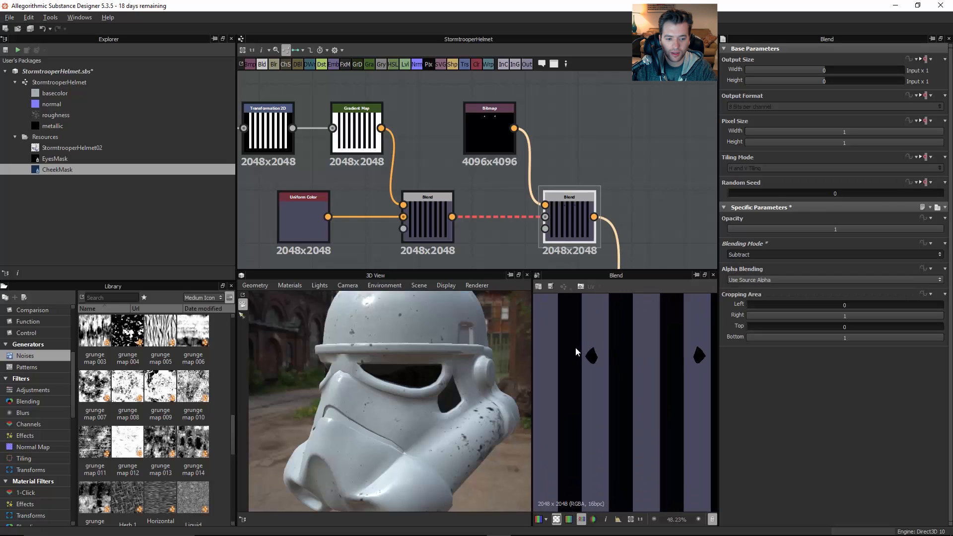
{"action": "scroll", "coordinate": [591, 354], "scroll_direction": "down", "scroll_amount": 5}
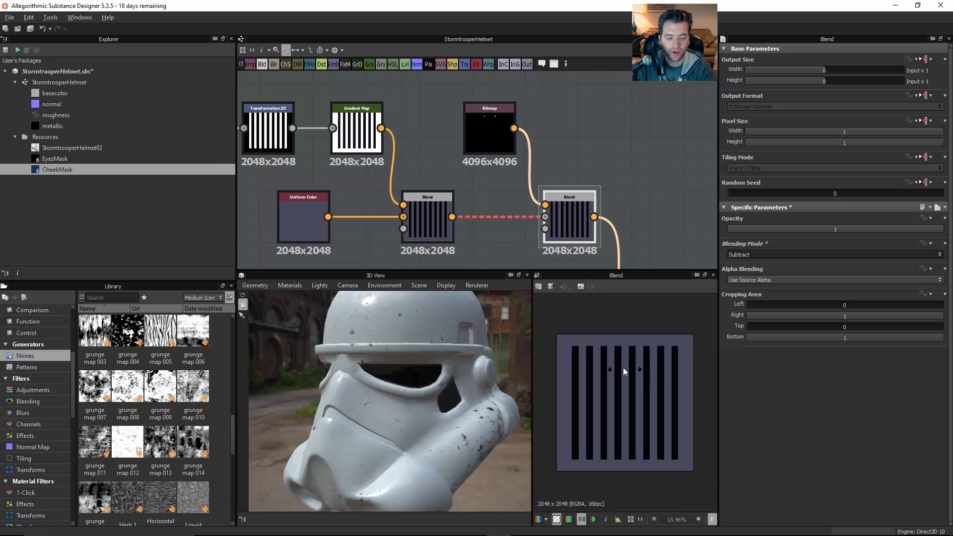
Shrink the stripe pattern with the Transformation 2D node and place it over the leftmost of the two dark cheek mask shapes.
{"action": "middle_click_drag", "start_coordinate": [379, 140], "coordinate": [476, 160]}
{"action": "left_click", "coordinate": [369, 155]}
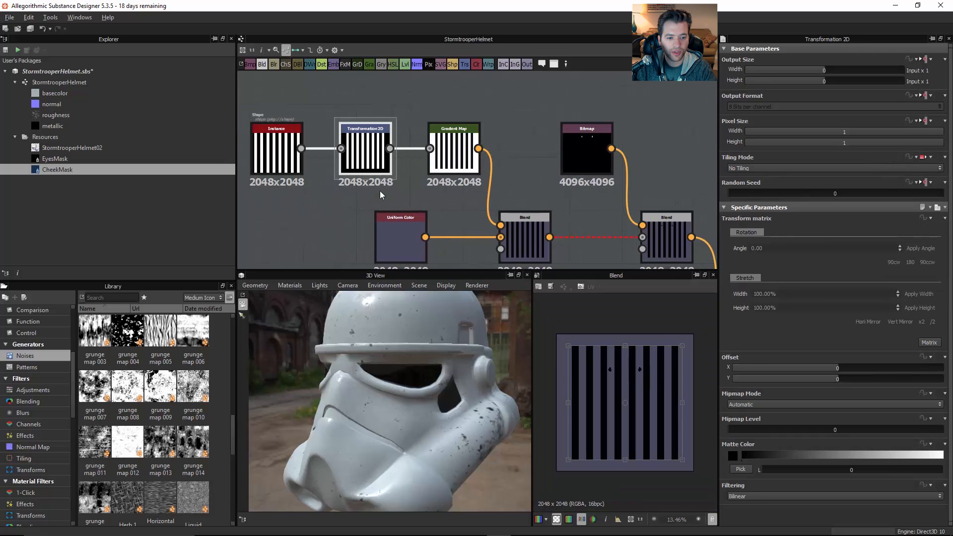
{"action": "scroll", "coordinate": [603, 368], "scroll_direction": "up", "scroll_amount": 2}
{"action": "left_click_drag", "start_coordinate": [549, 319], "coordinate": [575, 344]}
{"action": "key", "text": "ctrl+z"}
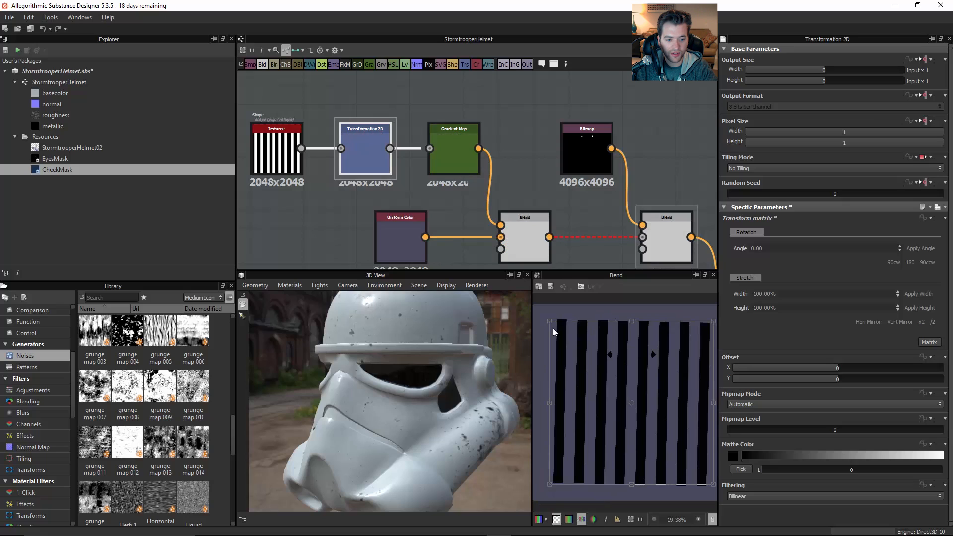
{"action": "middle_click_drag", "start_coordinate": [637, 235], "coordinate": [557, 203]}
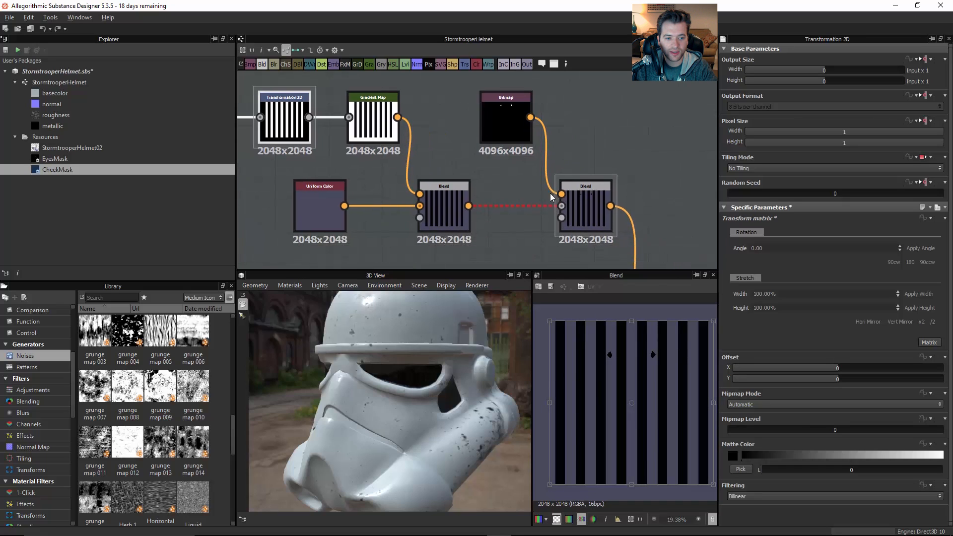
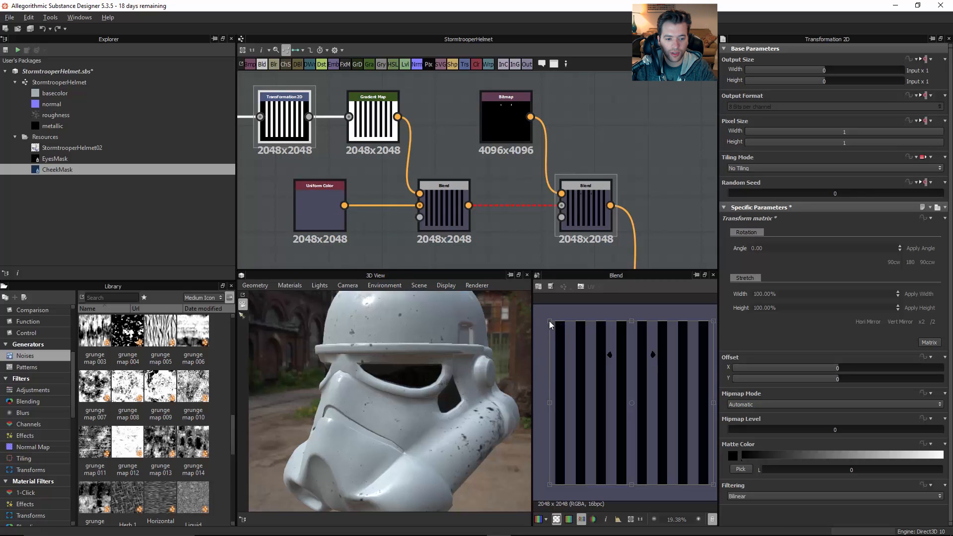
{"action": "left_click_drag", "start_coordinate": [550, 323], "coordinate": [608, 354]}
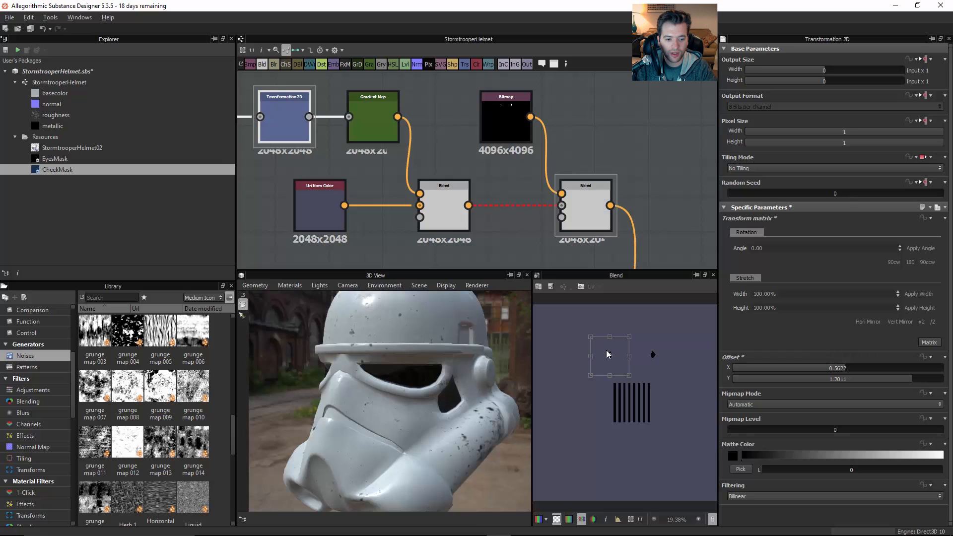
{"action": "scroll", "coordinate": [618, 347], "scroll_direction": "up", "scroll_amount": 6}
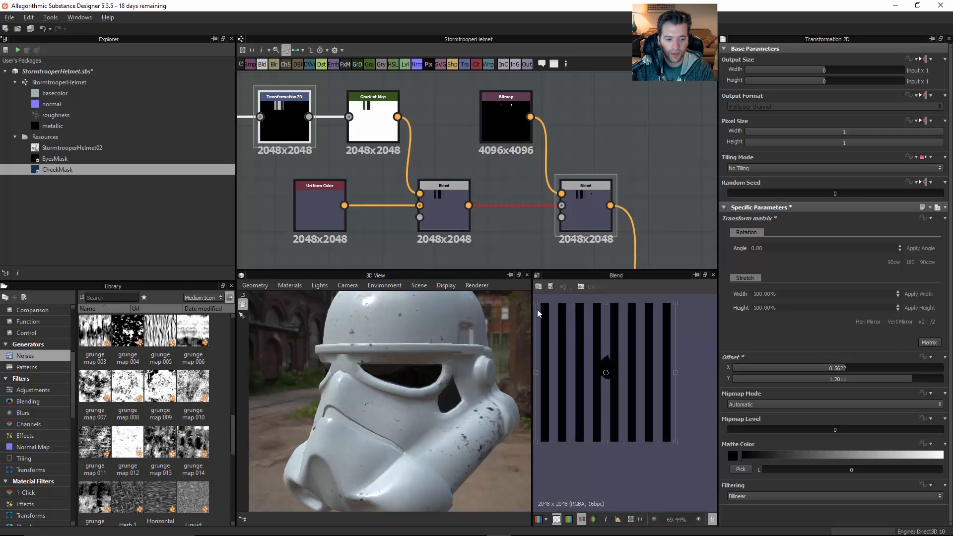
Scale the stripe pattern down to the size of the cheek shape and rotate it about 45 degrees.
{"action": "left_click_drag", "start_coordinate": [537, 309], "coordinate": [598, 361]}
{"action": "scroll", "coordinate": [613, 371], "scroll_direction": "up", "scroll_amount": 4}
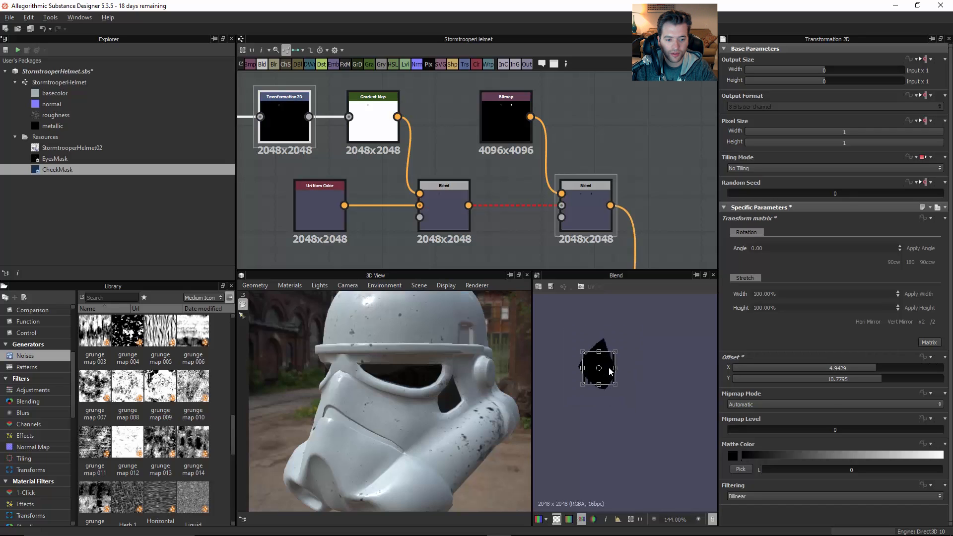
{"action": "scroll", "coordinate": [610, 371], "scroll_direction": "up", "scroll_amount": 4}
{"action": "left_click_drag", "start_coordinate": [636, 338], "coordinate": [630, 368]}
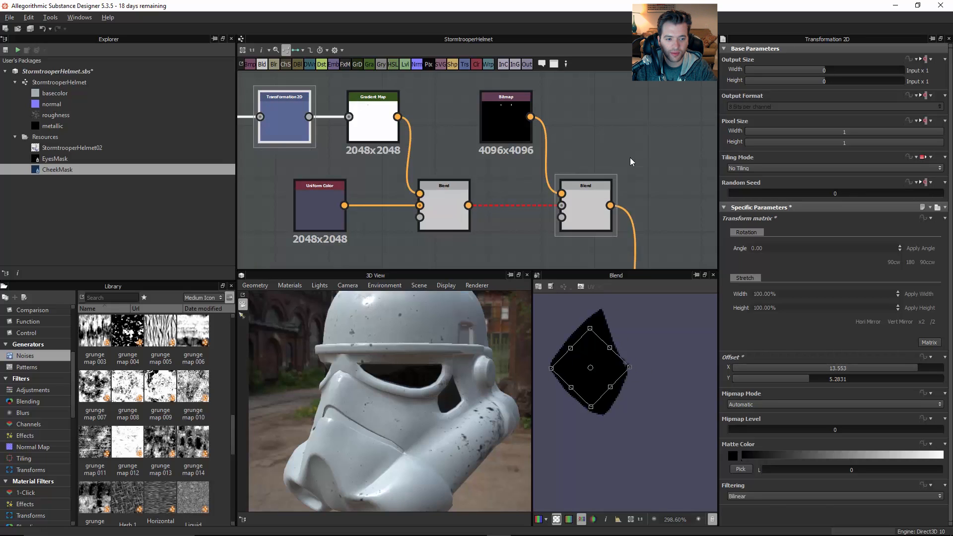
Feed the stripes Blend directly into the Base Material and move the mask Blend and Bitmap nodes aside, checking the helmet's cheek vent.
{"action": "scroll", "coordinate": [630, 173], "scroll_direction": "down", "scroll_amount": 5}
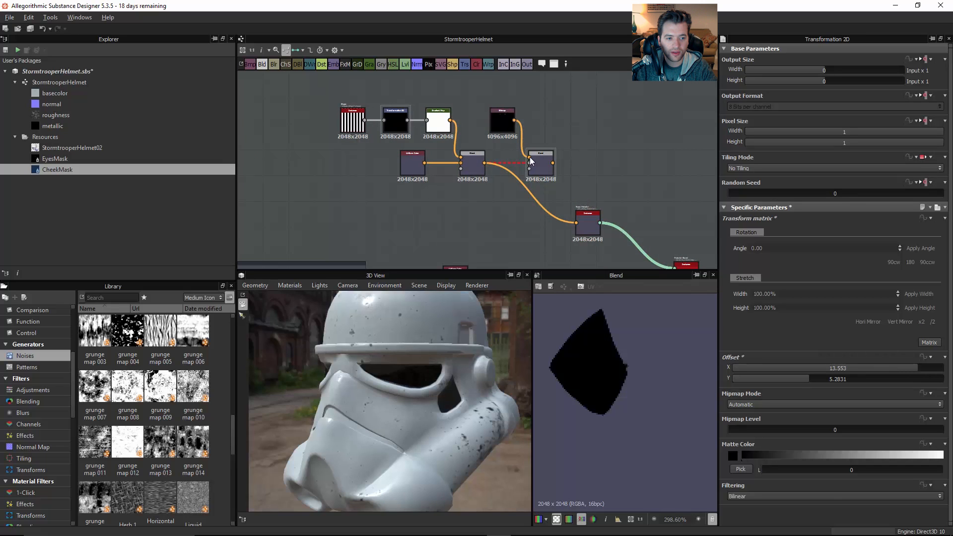
{"action": "left_click_drag", "start_coordinate": [542, 164], "coordinate": [567, 146]}
{"action": "left_click_drag", "start_coordinate": [504, 128], "coordinate": [516, 119]}
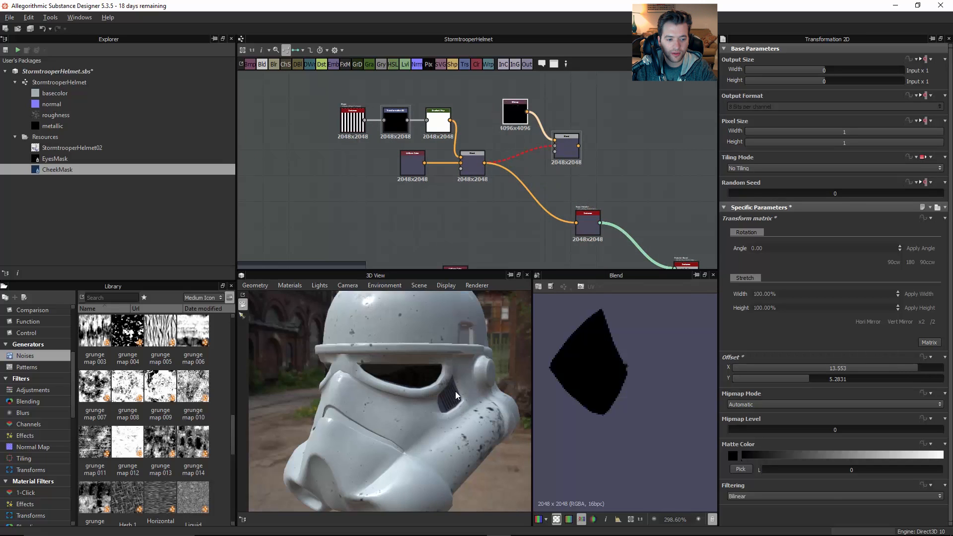
{"action": "scroll", "coordinate": [455, 391], "scroll_direction": "up", "scroll_amount": 6}
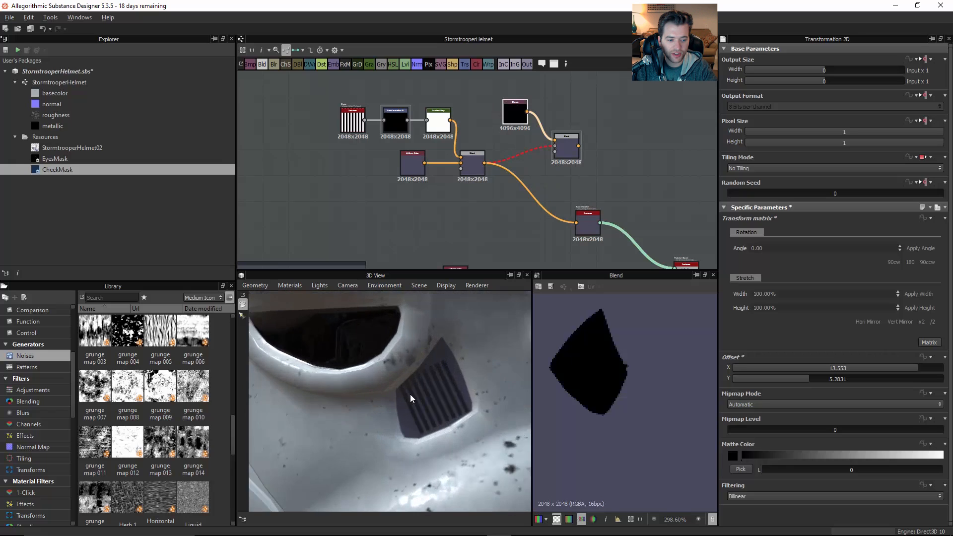
{"action": "left_click_drag", "start_coordinate": [410, 394], "coordinate": [426, 369]}
Stretch the rotated stripe pattern in the Transformation 2D node toward the upper right to cover more of the cheek vent.
{"action": "left_click", "coordinate": [354, 119]}
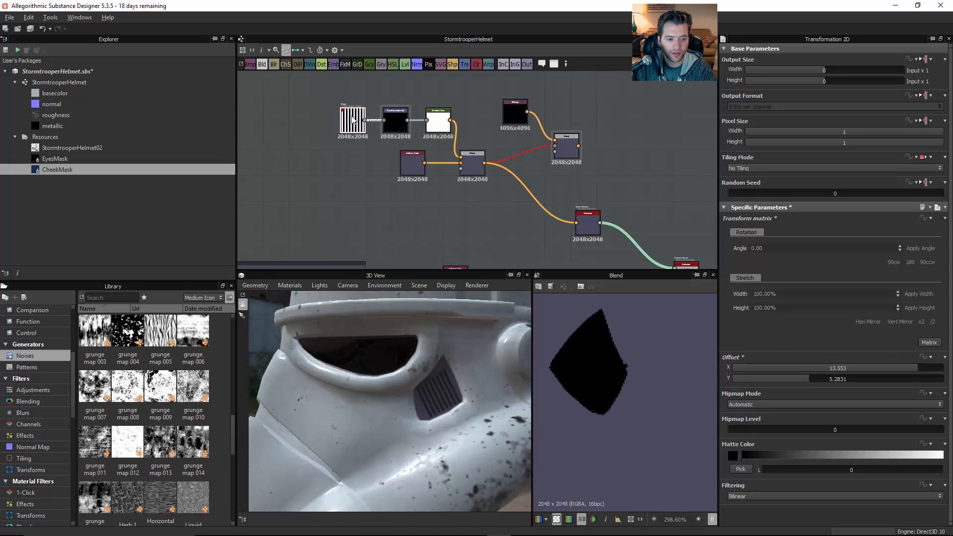
{"action": "double_click", "coordinate": [396, 121]}
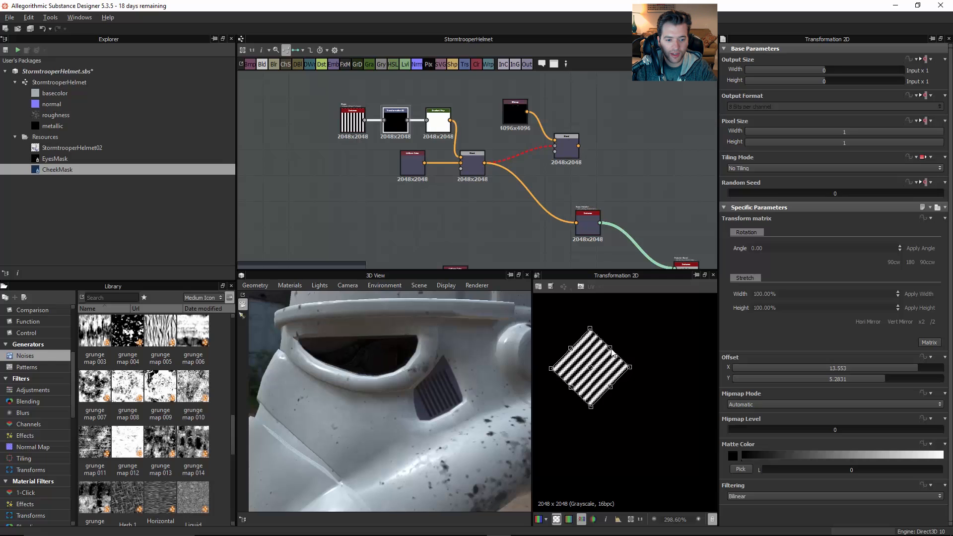
{"action": "left_click_drag", "start_coordinate": [625, 348], "coordinate": [580, 384]}
{"action": "left_click_drag", "start_coordinate": [446, 396], "coordinate": [433, 424]}
{"action": "scroll", "coordinate": [360, 372], "scroll_direction": "up", "scroll_amount": 5}
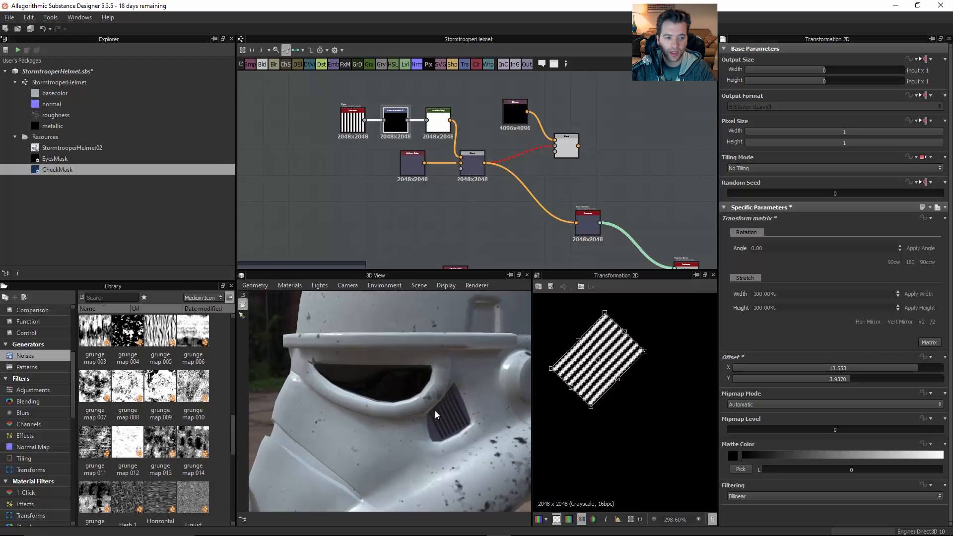
Enable the Height input in the user-defined maps of the stripes' Base Material node.
{"action": "middle_click_drag", "start_coordinate": [495, 215], "coordinate": [540, 182]}
{"action": "left_click", "coordinate": [575, 201]}
{"action": "scroll", "coordinate": [548, 206], "scroll_direction": "up", "scroll_amount": 1}
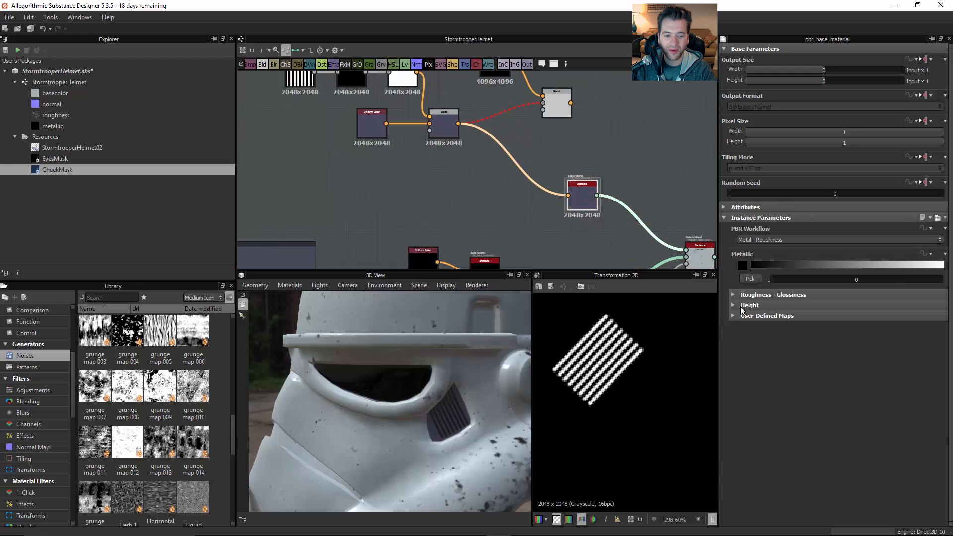
{"action": "left_click", "coordinate": [758, 306]}
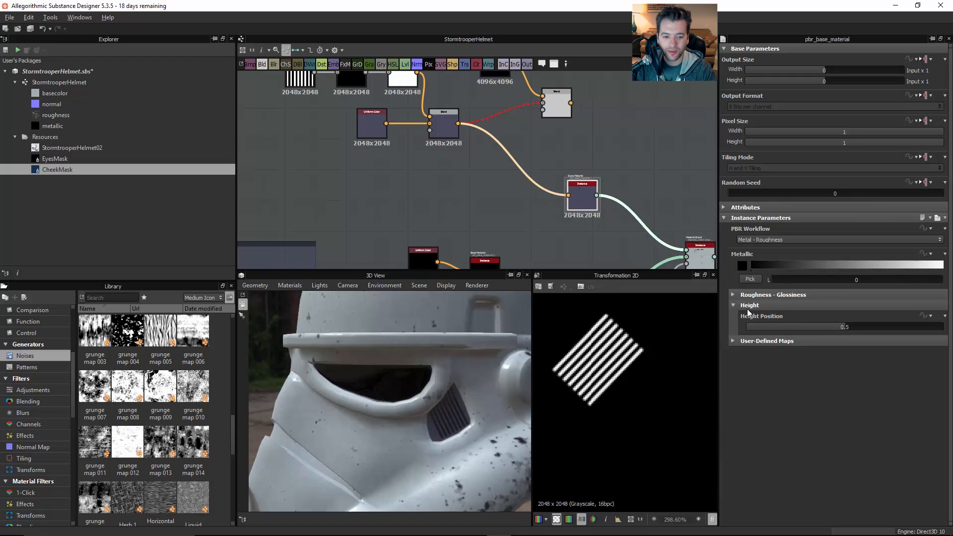
{"action": "left_click", "coordinate": [734, 305]}
{"action": "left_click", "coordinate": [735, 317]}
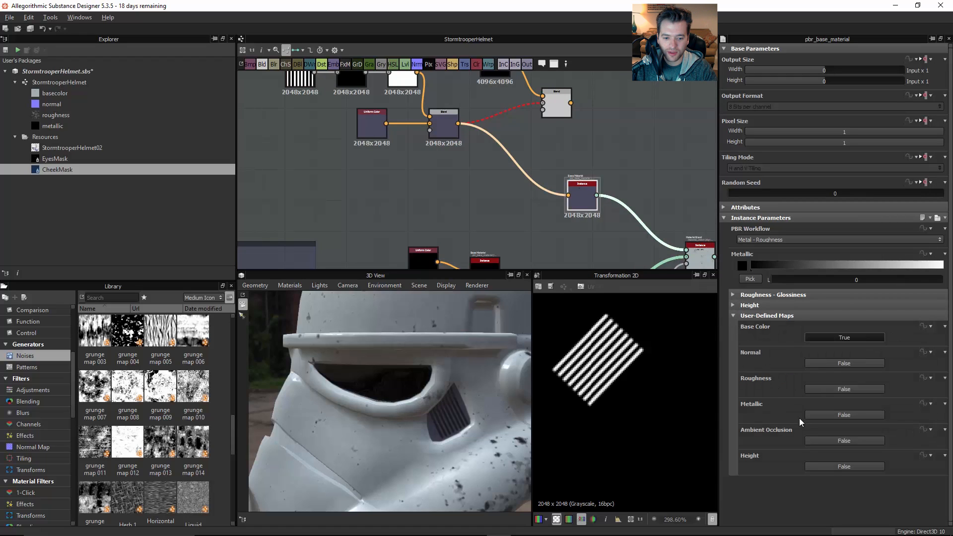
{"action": "left_click", "coordinate": [828, 466]}
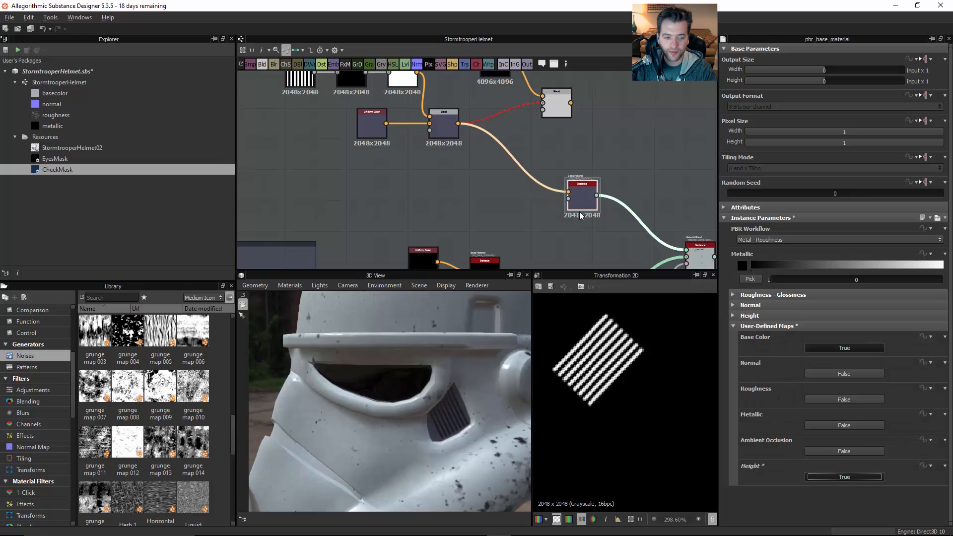
Connect the Gradient Map output to the Base Material's height input through a grayscale conversion and check the cheek vent in 3D.
{"action": "middle_click_drag", "start_coordinate": [502, 177], "coordinate": [540, 223]}
{"action": "left_click", "coordinate": [439, 107]}
{"action": "scroll", "coordinate": [441, 109], "scroll_direction": "up", "scroll_amount": 5}
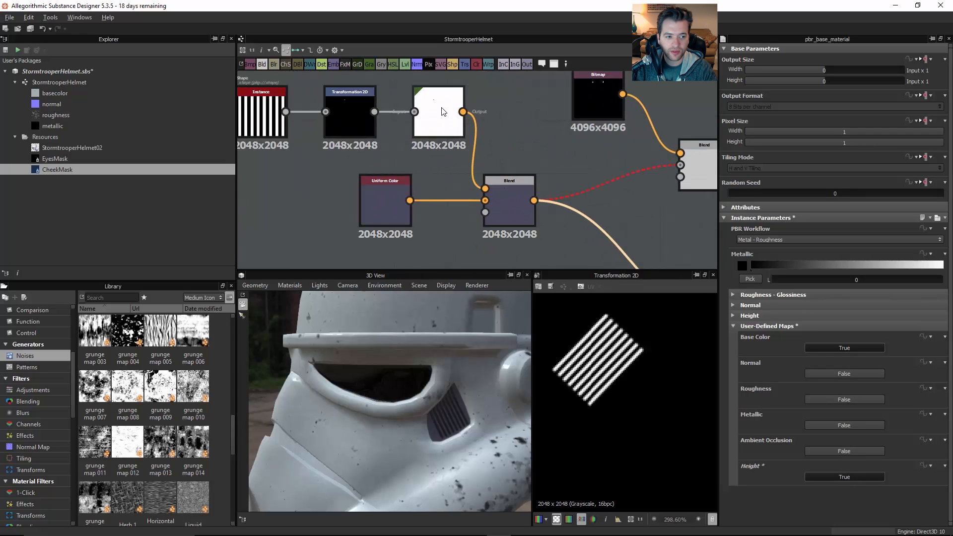
{"action": "scroll", "coordinate": [449, 124], "scroll_direction": "down", "scroll_amount": 6}
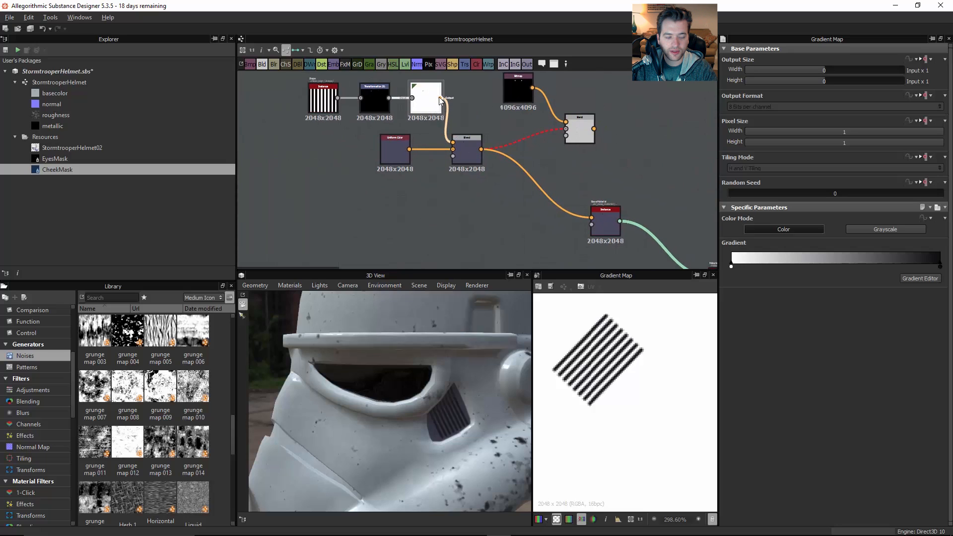
{"action": "left_click_drag", "start_coordinate": [440, 98], "coordinate": [590, 226]}
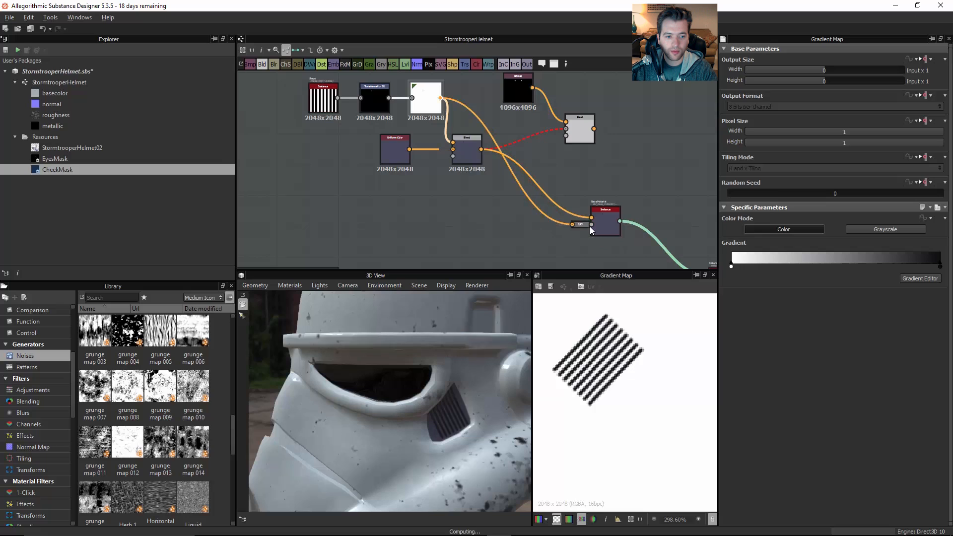
{"action": "left_click", "coordinate": [582, 226]}
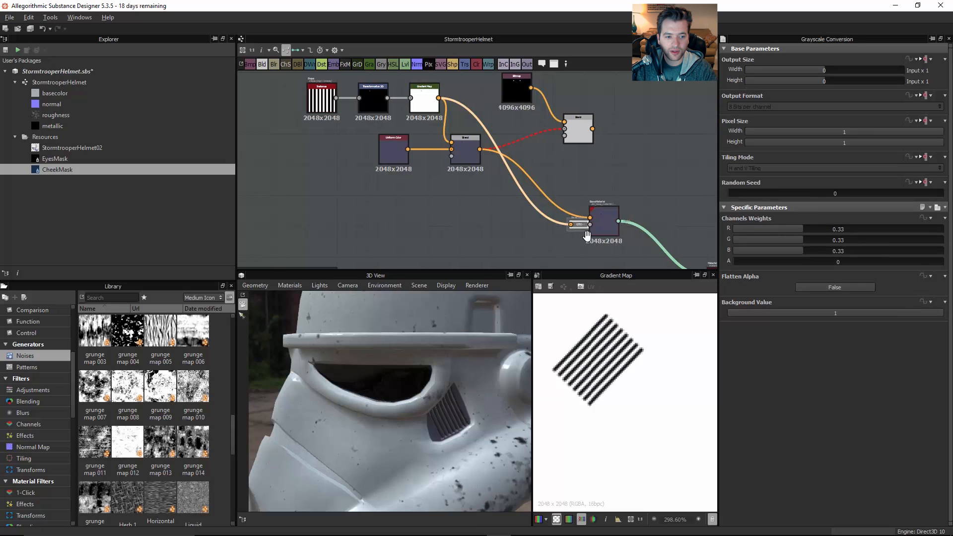
{"action": "scroll", "coordinate": [571, 230], "scroll_direction": "up", "scroll_amount": 5}
{"action": "scroll", "coordinate": [466, 421], "scroll_direction": "up", "scroll_amount": 2}
{"action": "scroll", "coordinate": [467, 421], "scroll_direction": "up", "scroll_amount": 2}
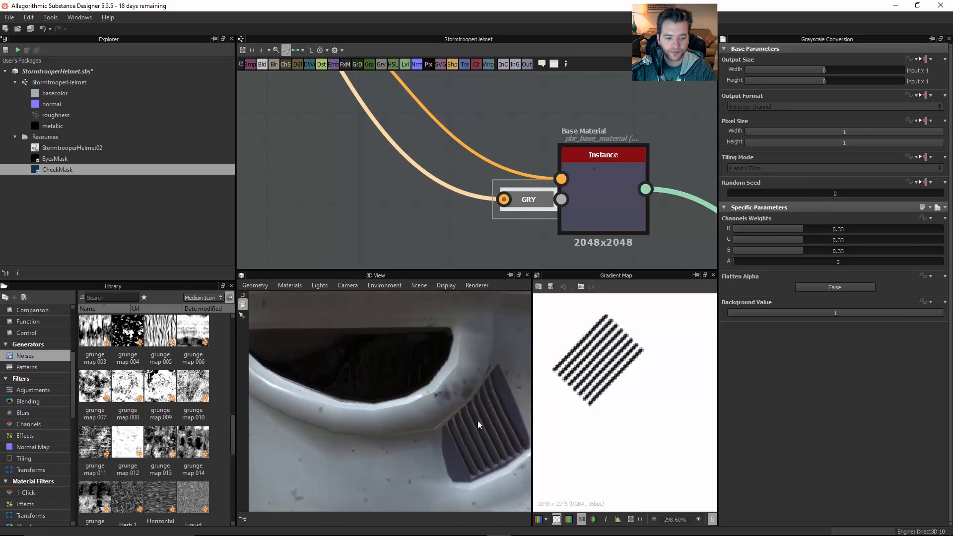
{"action": "left_click_drag", "start_coordinate": [478, 421], "coordinate": [467, 419]}
{"action": "mouse_move", "coordinate": [357, 391]}
{"action": "left_mouse_down"}
{"action": "mouse_move", "coordinate": [336, 385]}
{"action": "mouse_move", "coordinate": [374, 384]}
{"action": "left_mouse_up"}
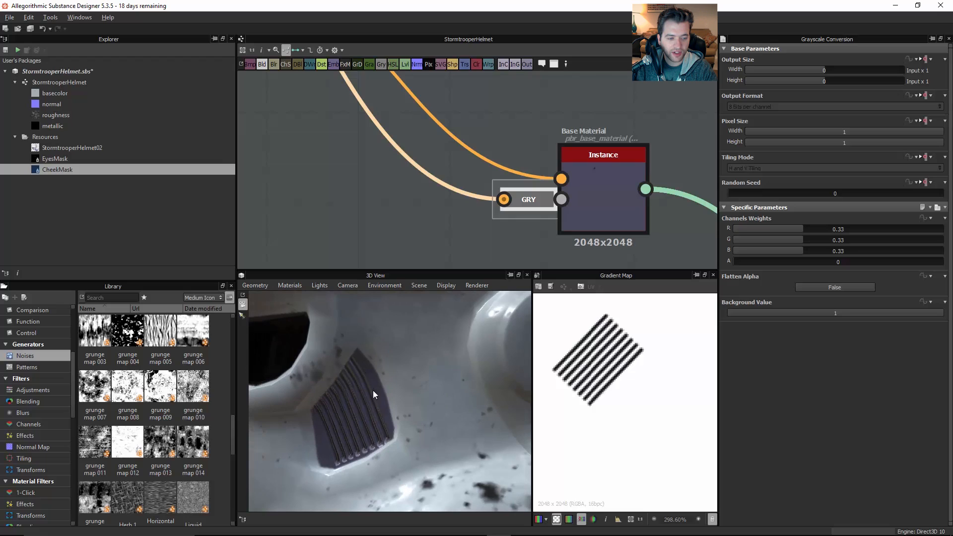
Set the Base Material's Height Range to 1 and check the depth of the vent grooves.
{"action": "scroll", "coordinate": [496, 192], "scroll_direction": "down", "scroll_amount": 4}
{"action": "left_click", "coordinate": [603, 194]}
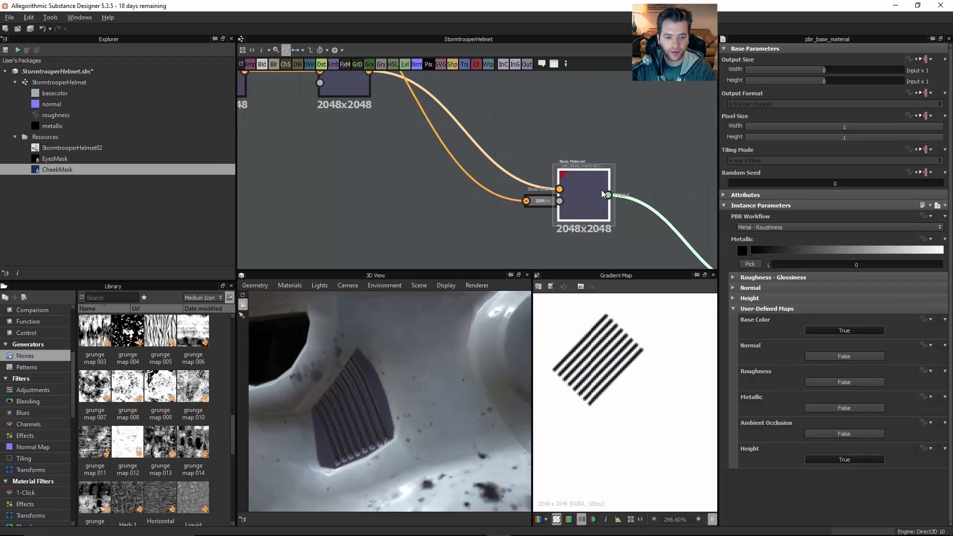
{"action": "left_click", "coordinate": [735, 316]}
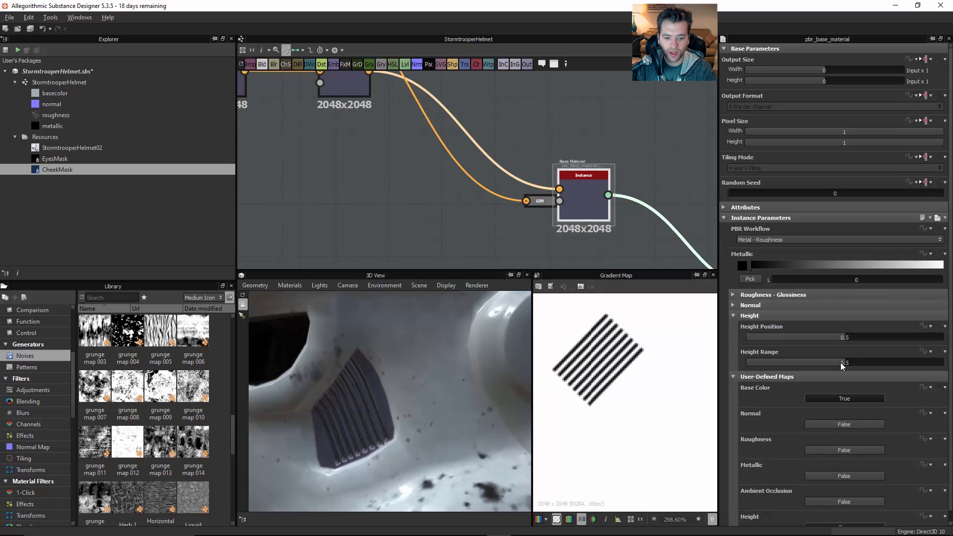
{"action": "left_click_drag", "start_coordinate": [843, 363], "coordinate": [941, 363]}
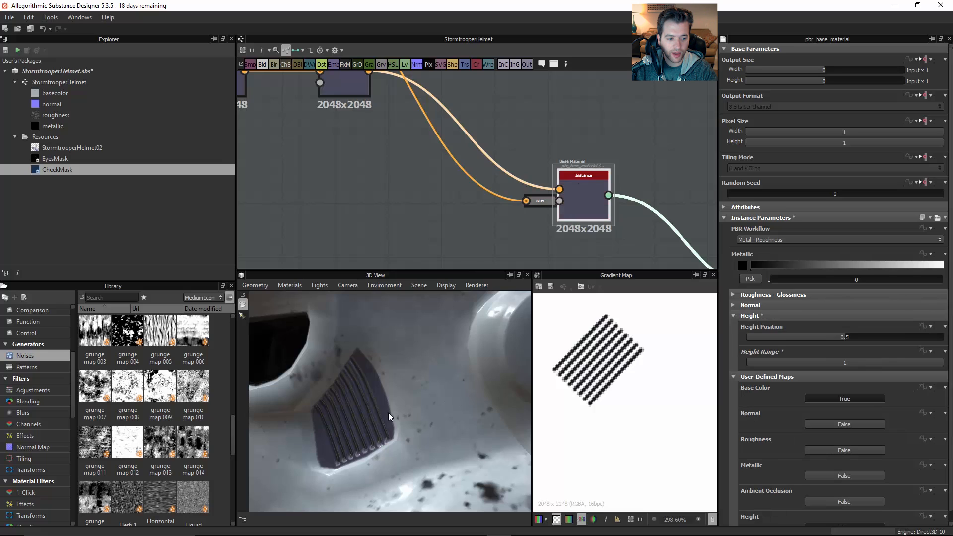
{"action": "left_click_drag", "start_coordinate": [389, 417], "coordinate": [422, 384]}
Insert a Levels node on the height link between the Gradient Map and the Base Material's grayscale conversion, placed below the Blend.
{"action": "middle_click_drag", "start_coordinate": [419, 196], "coordinate": [483, 255]}
{"action": "scroll", "coordinate": [475, 238], "scroll_direction": "down", "scroll_amount": 1}
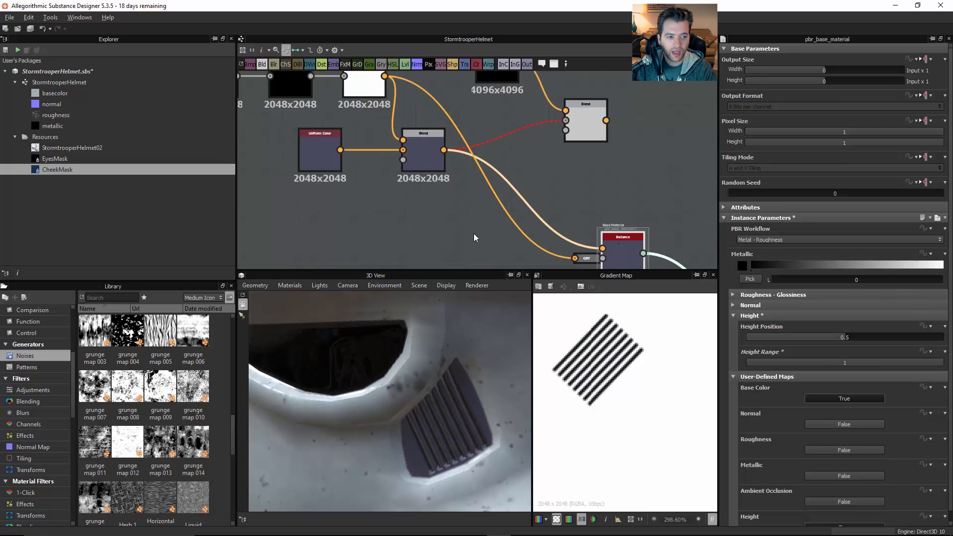
{"action": "scroll", "coordinate": [474, 238], "scroll_direction": "down", "scroll_amount": 1}
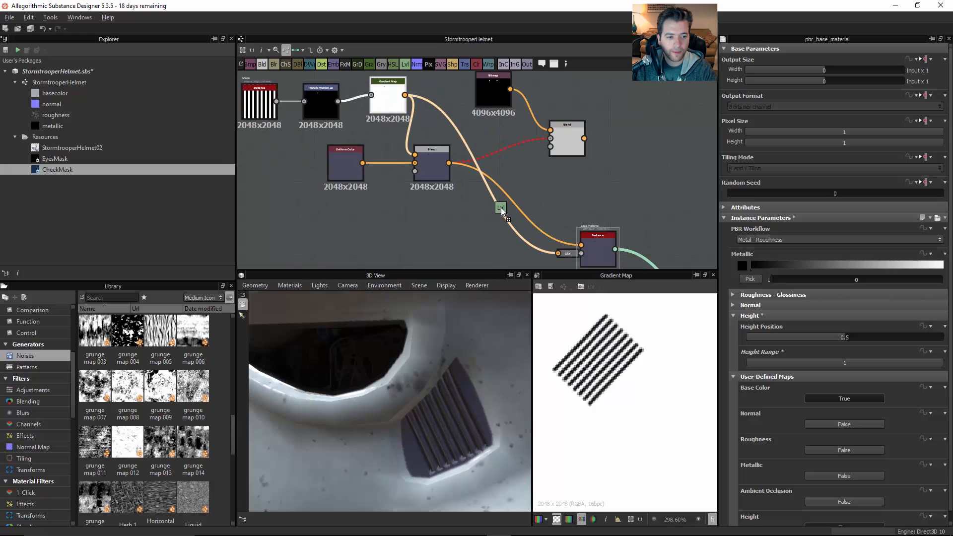
{"action": "left_click_drag", "start_coordinate": [502, 211], "coordinate": [493, 256]}
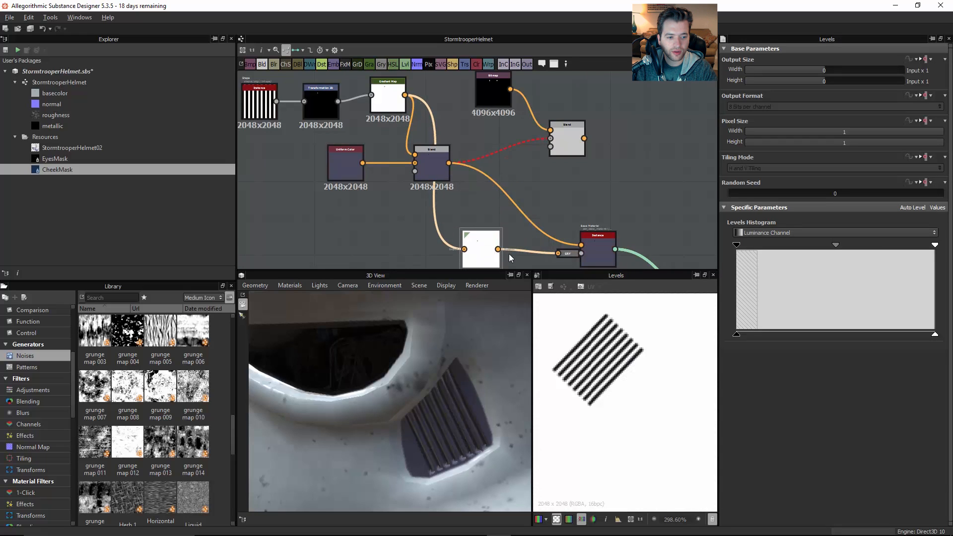
{"action": "middle_click_drag", "start_coordinate": [510, 257], "coordinate": [506, 200]}
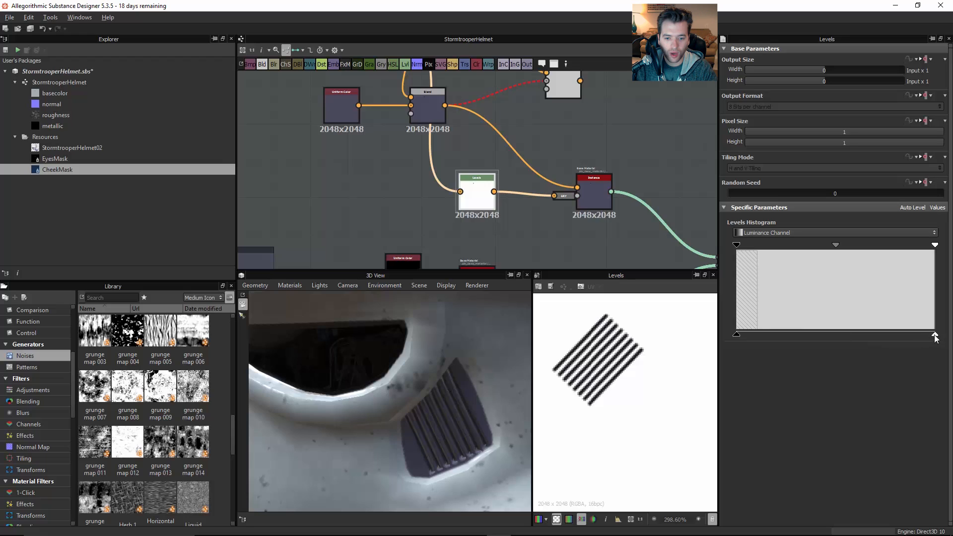
Try lowering the Levels node's output white level to about halfway and check the vent grooves in 3D.
{"action": "left_click_drag", "start_coordinate": [935, 334], "coordinate": [880, 338]}
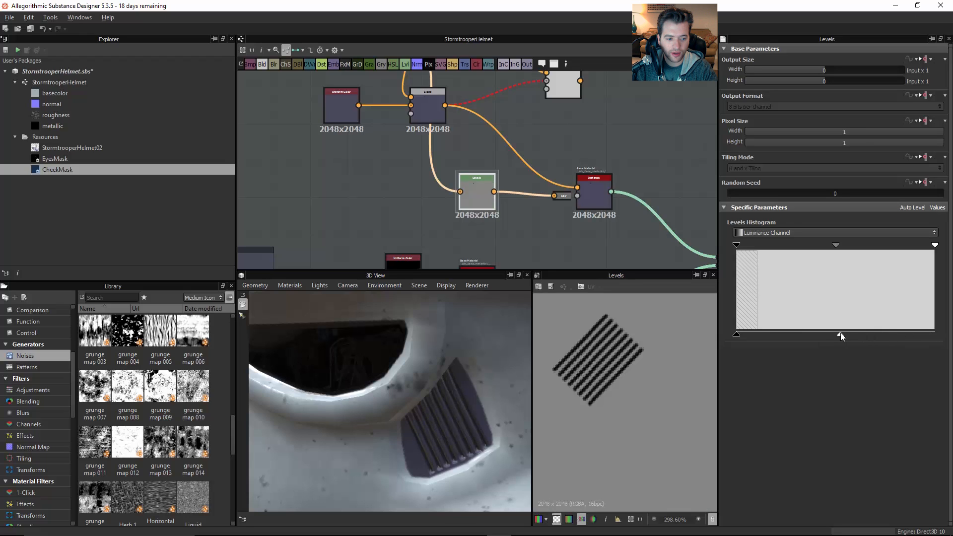
{"action": "scroll", "coordinate": [479, 421], "scroll_direction": "up", "scroll_amount": 3}
{"action": "left_click_drag", "start_coordinate": [487, 421], "coordinate": [480, 418]}
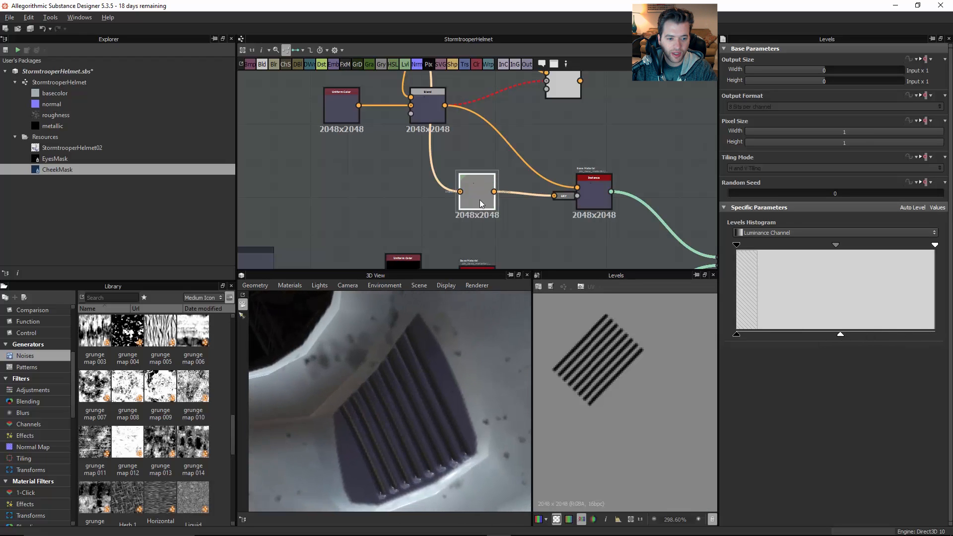
{"action": "left_click_drag", "start_coordinate": [837, 334], "coordinate": [945, 336]}
Raise the Levels node's output black level to about three quarters and check the shallower vent grooves on the helmet.
{"action": "left_click_drag", "start_coordinate": [737, 334], "coordinate": [863, 334]}
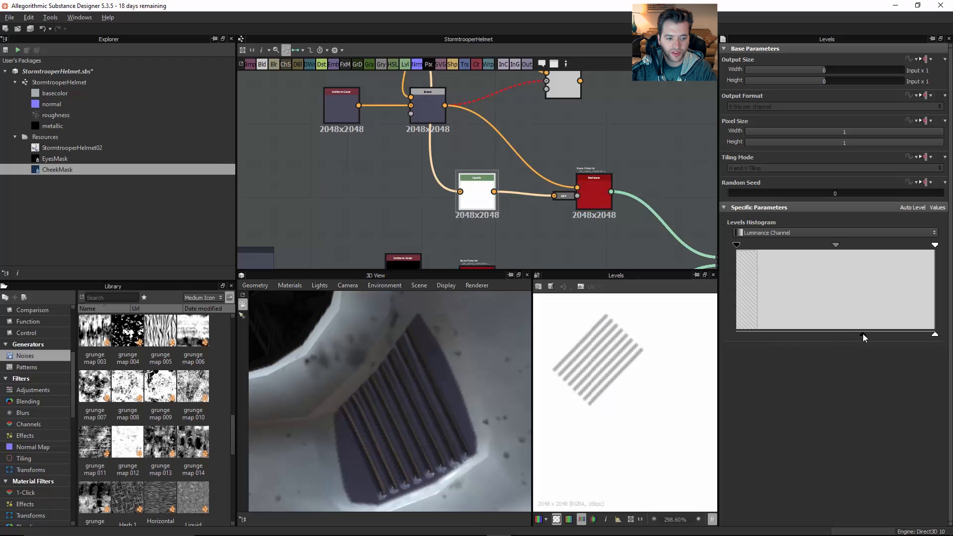
{"action": "left_click_drag", "start_coordinate": [475, 410], "coordinate": [467, 407]}
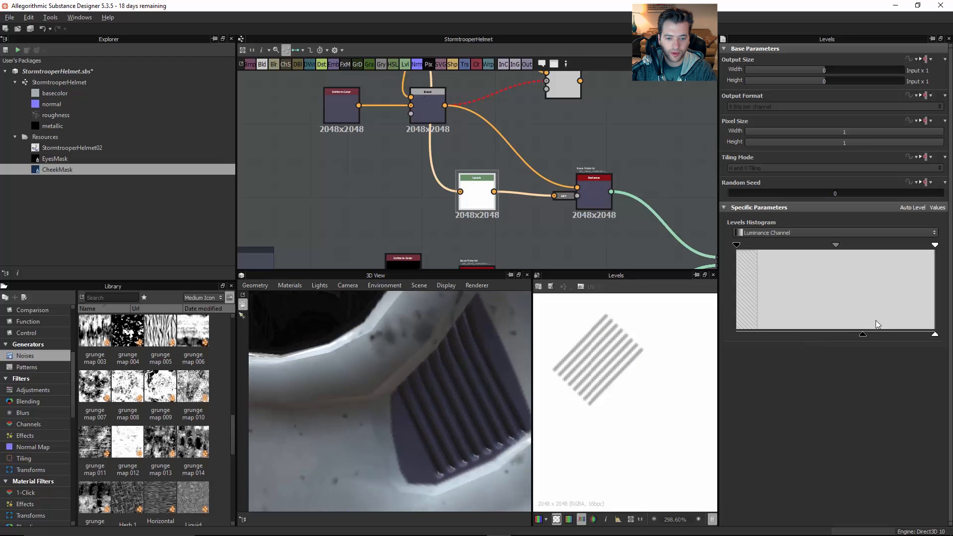
{"action": "left_click_drag", "start_coordinate": [862, 335], "coordinate": [889, 335]}
{"action": "left_click_drag", "start_coordinate": [497, 371], "coordinate": [457, 389]}
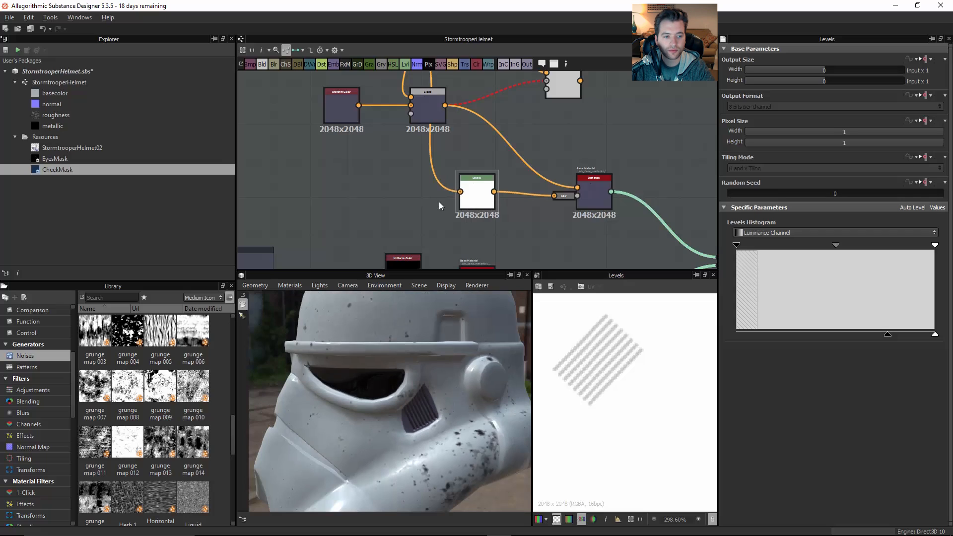
{"action": "left_click_drag", "start_coordinate": [477, 347], "coordinate": [439, 413]}
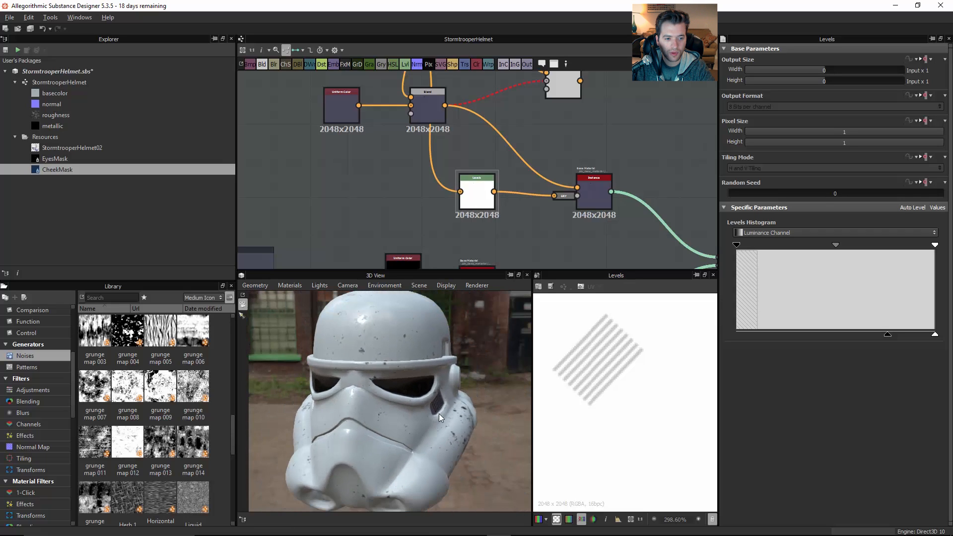
Move the Levels and Base Material nodes farther from the stripe nodes to make room in the graph.
{"action": "middle_click_drag", "start_coordinate": [608, 197], "coordinate": [553, 175]}
{"action": "scroll", "coordinate": [531, 160], "scroll_direction": "down", "scroll_amount": 5}
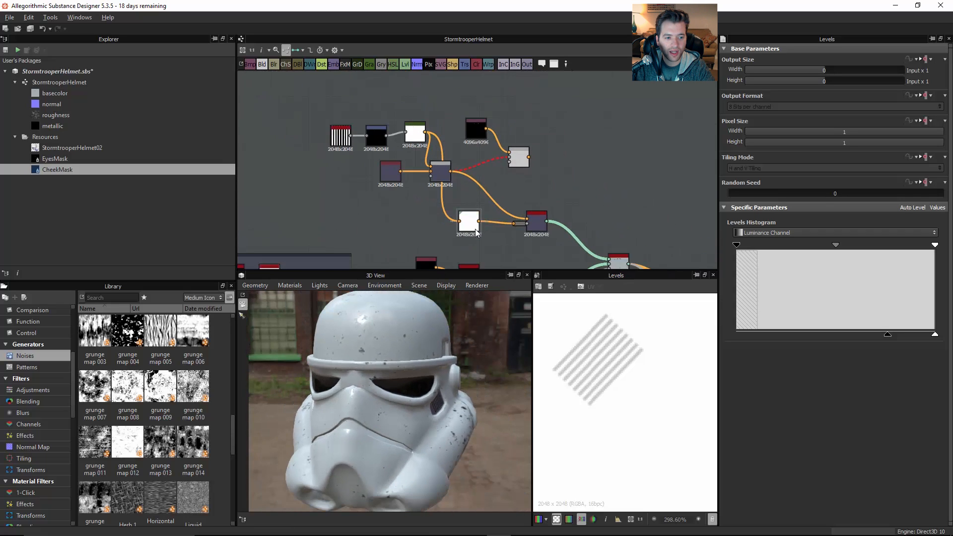
{"action": "left_click_drag", "start_coordinate": [495, 234], "coordinate": [552, 237]}
{"action": "scroll", "coordinate": [508, 156], "scroll_direction": "up", "scroll_amount": 5}
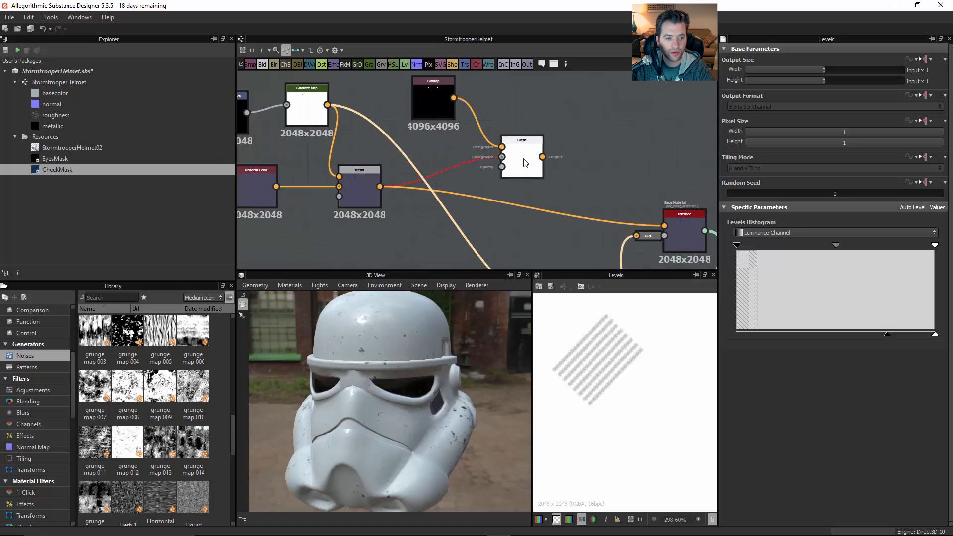
Duplicate the Shape, Transformation 2D and Gradient Map chain and place the copy above the original.
{"action": "middle_click_drag", "start_coordinate": [406, 124], "coordinate": [500, 128]}
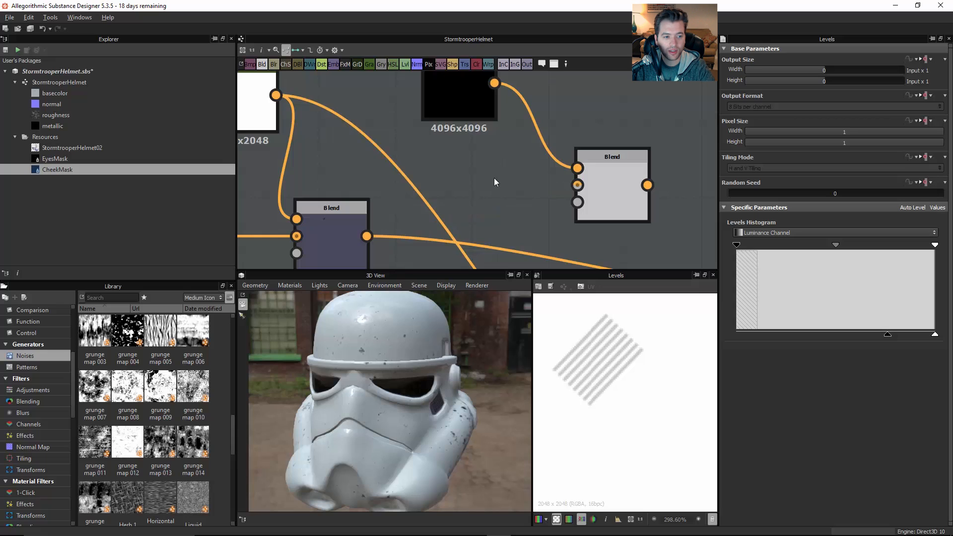
{"action": "scroll", "coordinate": [493, 178], "scroll_direction": "down", "scroll_amount": 2}
{"action": "middle_click_drag", "start_coordinate": [490, 175], "coordinate": [553, 198]}
{"action": "scroll", "coordinate": [332, 141], "scroll_direction": "up", "scroll_amount": 2}
{"action": "scroll", "coordinate": [401, 158], "scroll_direction": "up", "scroll_amount": 2}
{"action": "left_click", "coordinate": [428, 150]}
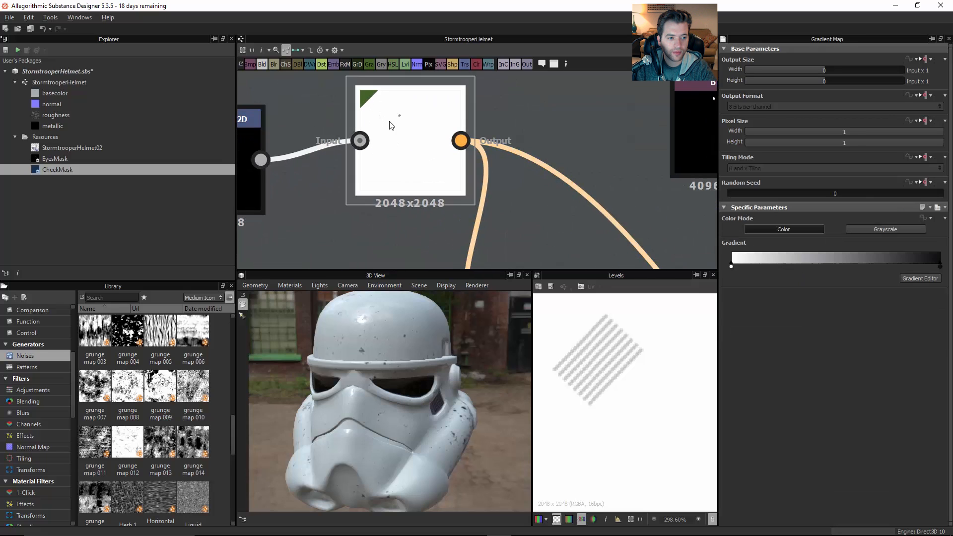
{"action": "scroll", "coordinate": [390, 123], "scroll_direction": "up", "scroll_amount": 3}
{"action": "scroll", "coordinate": [406, 115], "scroll_direction": "down", "scroll_amount": 5}
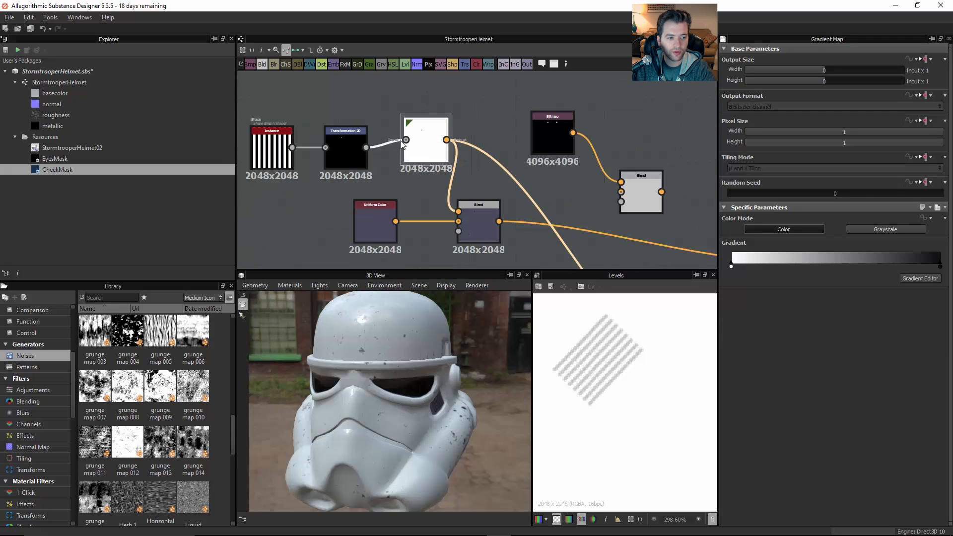
{"action": "middle_click_drag", "start_coordinate": [401, 141], "coordinate": [501, 173]}
{"action": "left_click_drag", "start_coordinate": [347, 112], "coordinate": [400, 144]}
{"action": "middle_click_drag", "start_coordinate": [427, 134], "coordinate": [551, 198]}
{"action": "left_click_drag", "start_coordinate": [332, 137], "coordinate": [522, 203]}
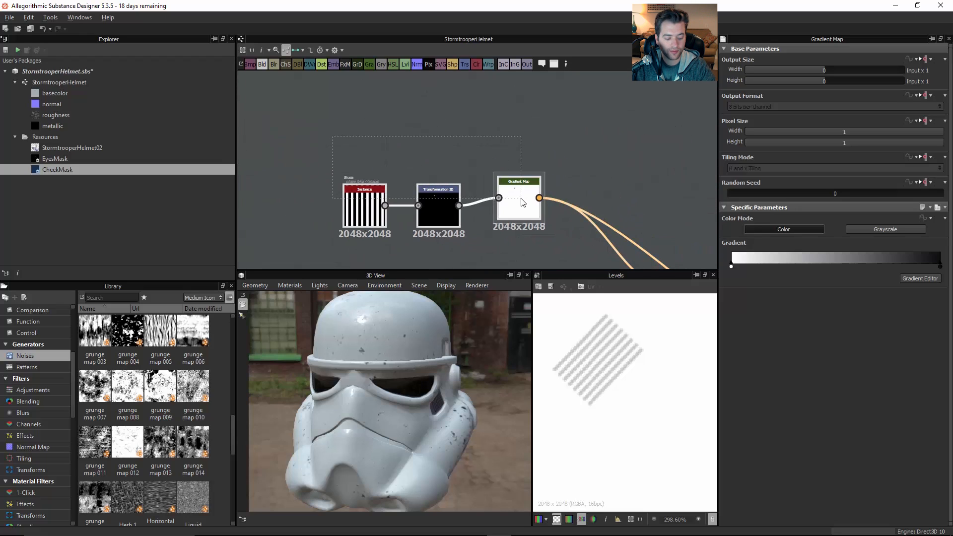
{"action": "key", "text": "ctrl+c"}
{"action": "key", "text": "ctrl+v"}
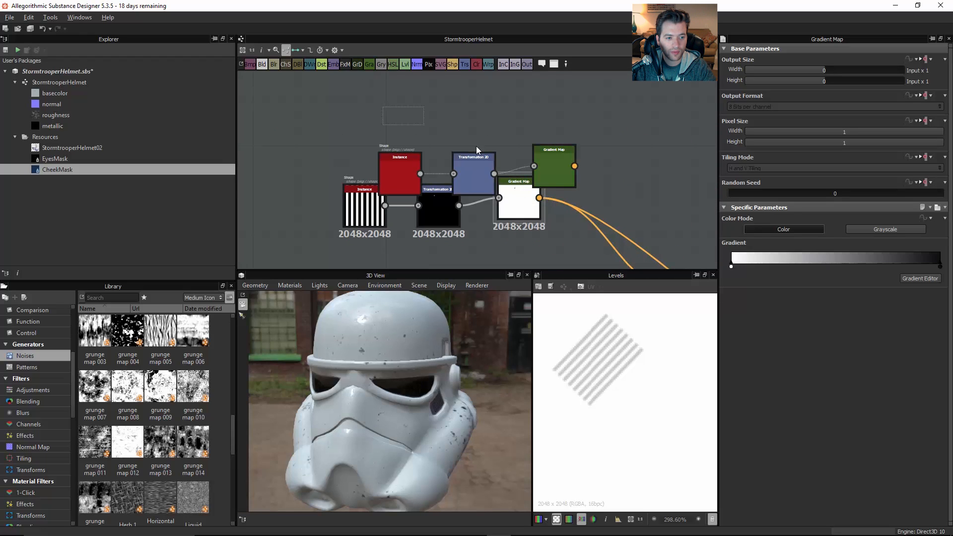
{"action": "left_click", "coordinate": [583, 138]}
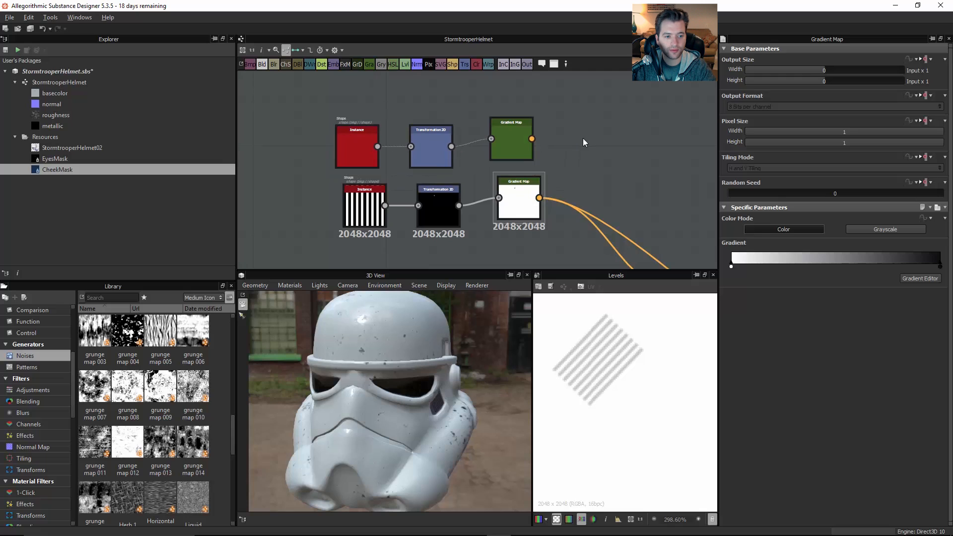
Add a Blend node that combines both Gradient Map outputs and set its blending mode to Add (Linear Dodge).
{"action": "middle_click_drag", "start_coordinate": [556, 176], "coordinate": [449, 132]}
{"action": "key", "text": "space"}
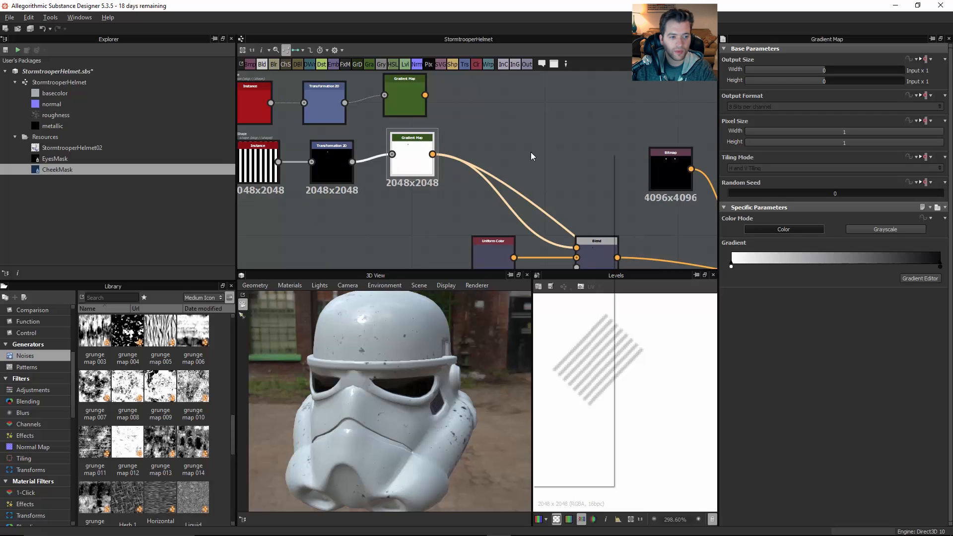
{"action": "type", "text": "ble"}
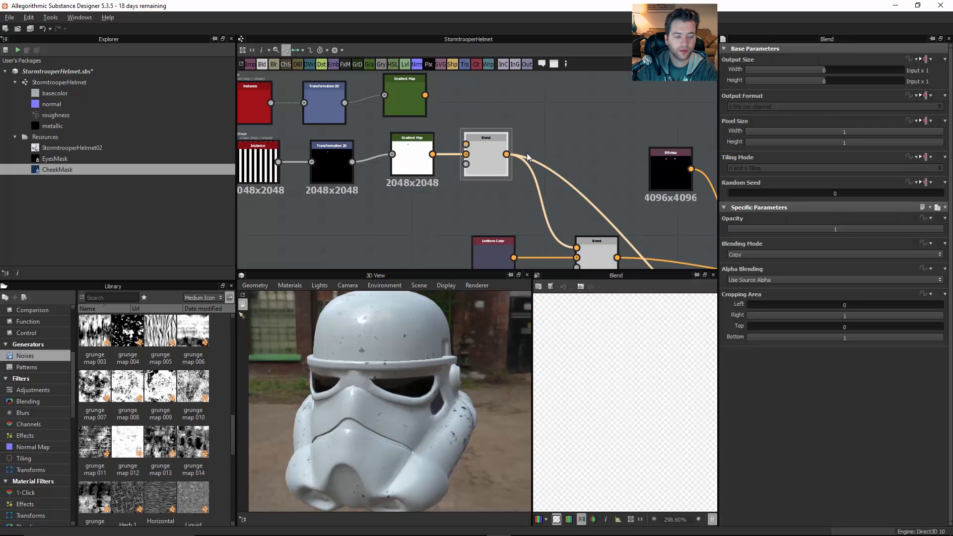
{"action": "left_click_drag", "start_coordinate": [488, 160], "coordinate": [488, 129]}
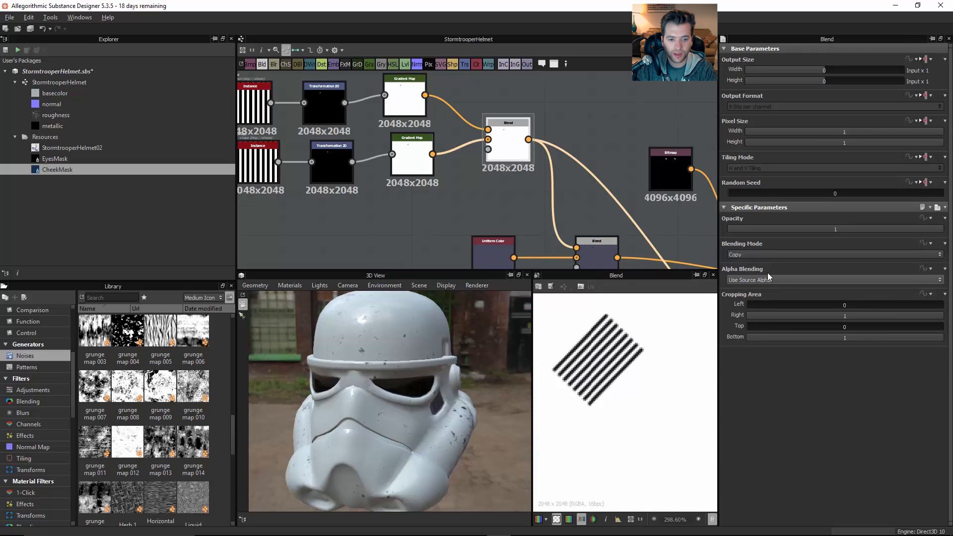
{"action": "left_click", "coordinate": [834, 254]}
{"action": "left_click", "coordinate": [750, 261]}
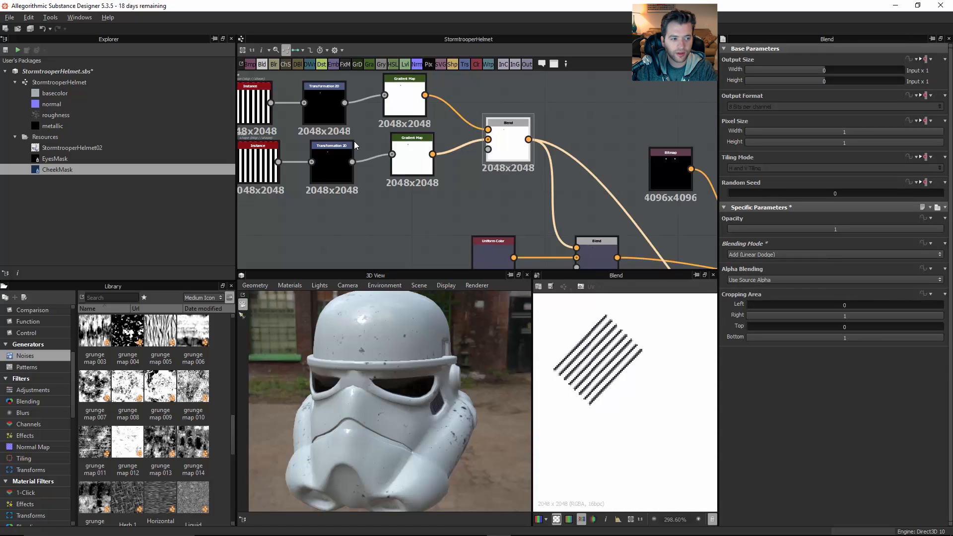
Shift the duplicated stripes toward the opposite cheek in their Transformation 2D node, to an offset of about X 7.22, Y 8.13.
{"action": "scroll", "coordinate": [380, 163], "scroll_direction": "down", "scroll_amount": 1}
{"action": "left_click", "coordinate": [334, 110]}
{"action": "scroll", "coordinate": [615, 350], "scroll_direction": "down", "scroll_amount": 3}
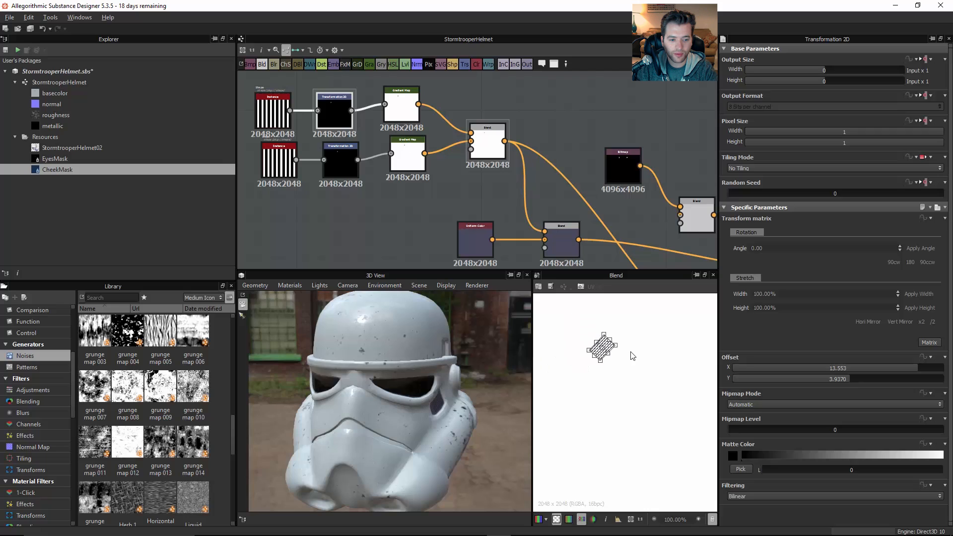
{"action": "left_click_drag", "start_coordinate": [607, 350], "coordinate": [671, 348]}
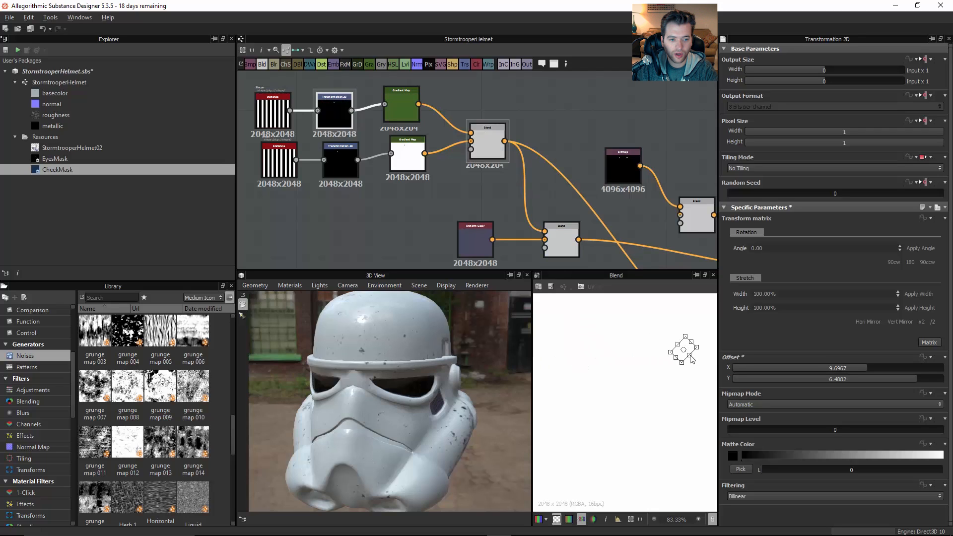
{"action": "scroll", "coordinate": [628, 348], "scroll_direction": "down", "scroll_amount": 9}
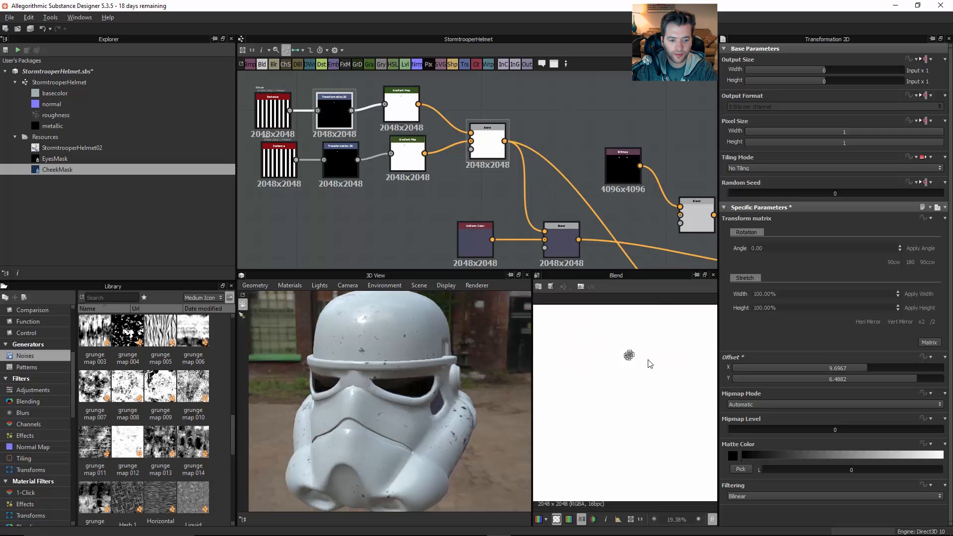
{"action": "scroll", "coordinate": [648, 364], "scroll_direction": "up", "scroll_amount": 4}
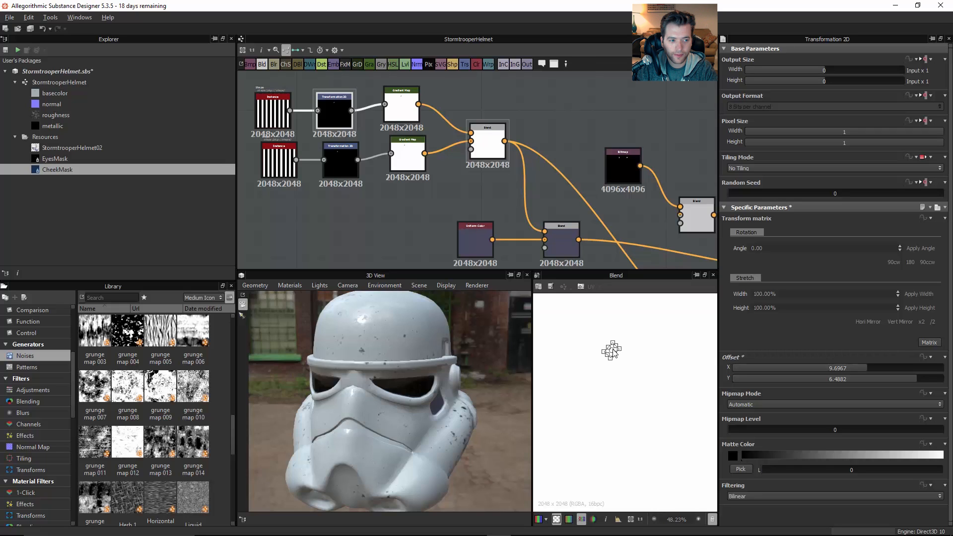
{"action": "left_click", "coordinate": [490, 146]}
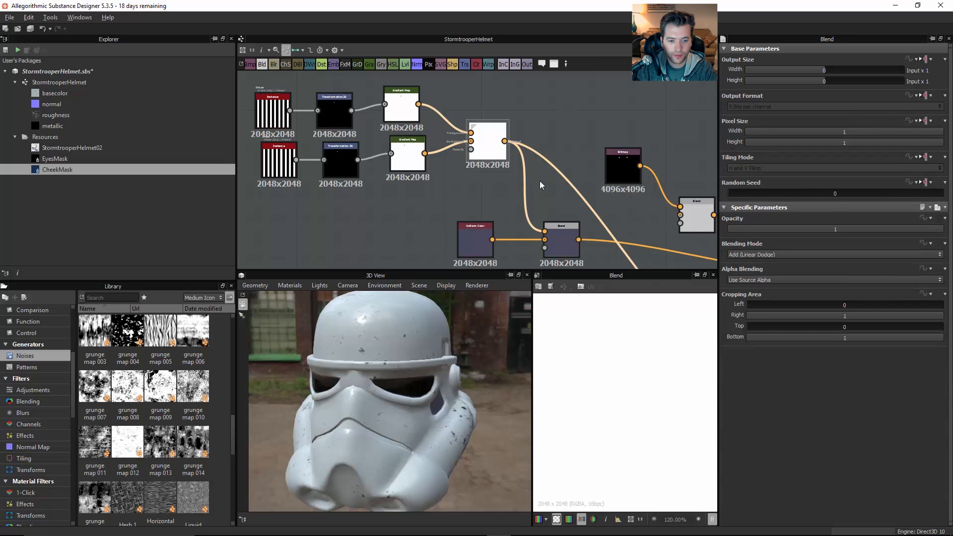
{"action": "left_click", "coordinate": [340, 121]}
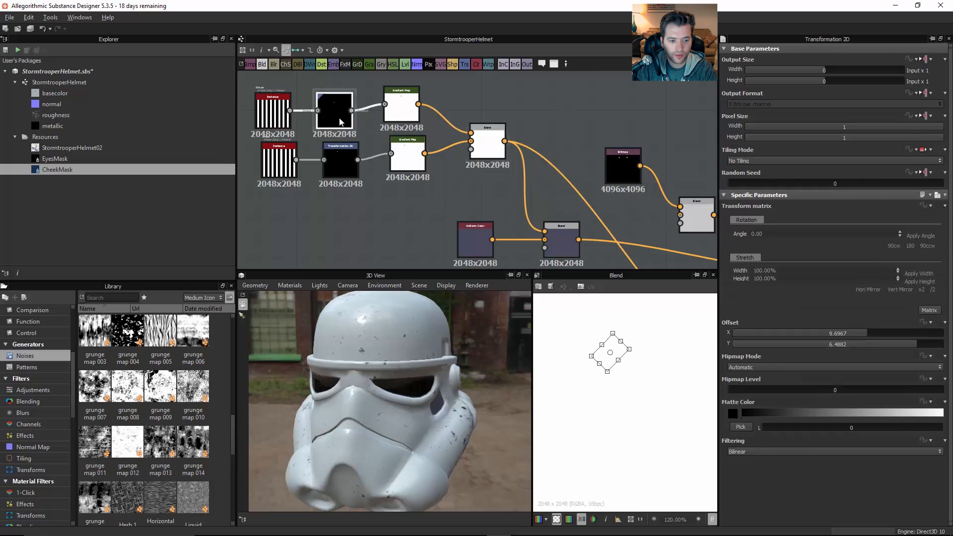
{"action": "scroll", "coordinate": [611, 350], "scroll_direction": "down", "scroll_amount": 3}
{"action": "left_click_drag", "start_coordinate": [611, 346], "coordinate": [654, 348]}
Set the stripes' Blend node to Multiply and check the opposite cheek of the helmet in 3D.
{"action": "left_click", "coordinate": [487, 145]}
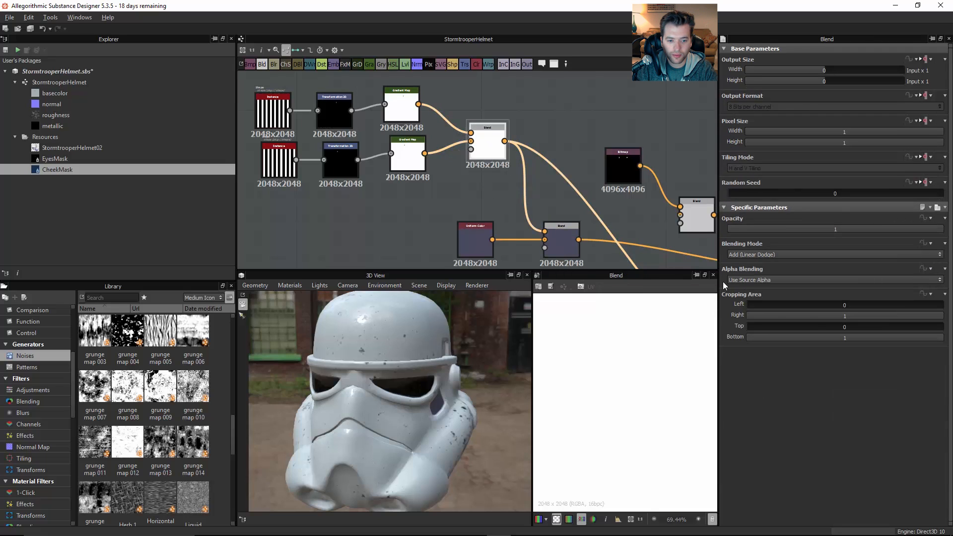
{"action": "left_click", "coordinate": [758, 255]}
{"action": "left_click", "coordinate": [754, 279]}
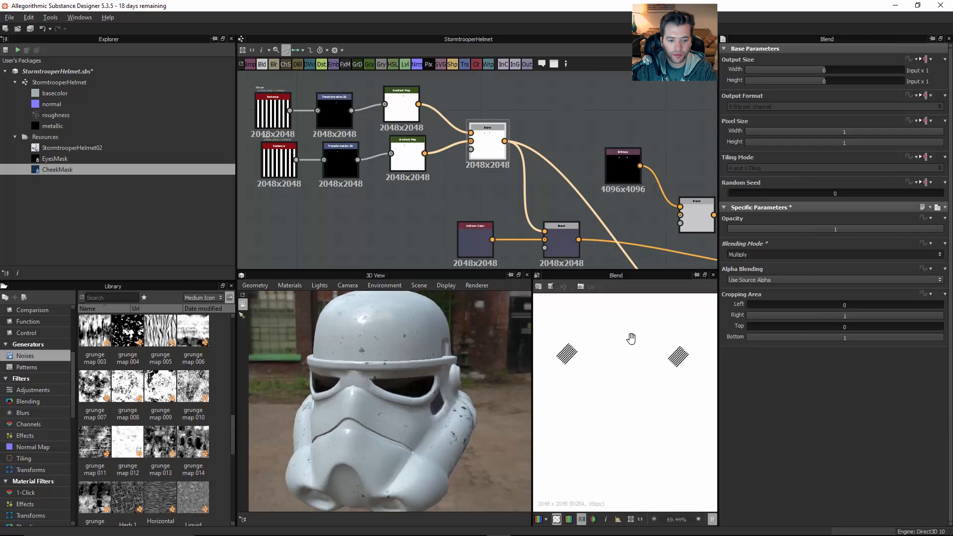
{"action": "left_click_drag", "start_coordinate": [426, 413], "coordinate": [506, 410]}
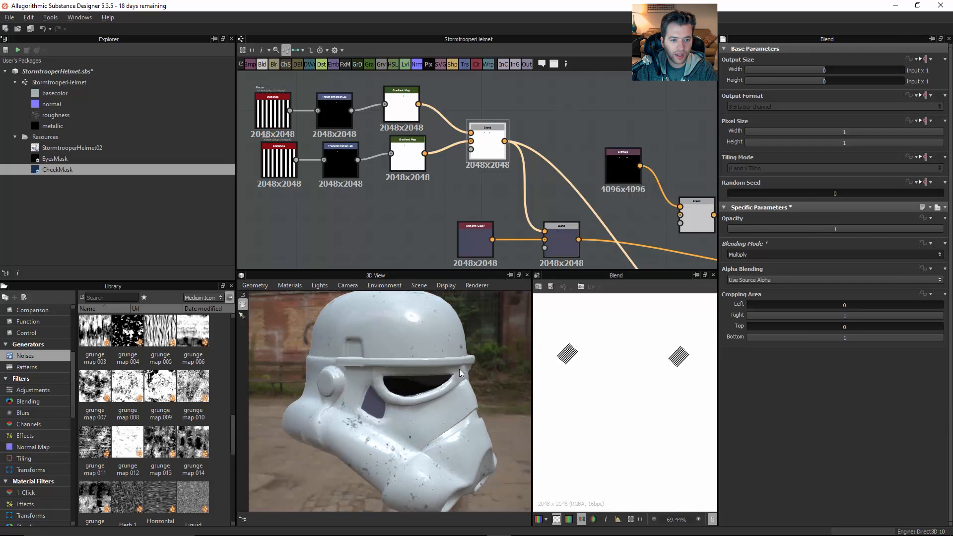
Reposition the cheek mask Bitmap and its Blend, then connect the combined stripes to that Blend's background and preview the overlap.
{"action": "middle_click_drag", "start_coordinate": [663, 205], "coordinate": [607, 200]}
{"action": "left_click_drag", "start_coordinate": [558, 136], "coordinate": [639, 198]}
{"action": "left_click_drag", "start_coordinate": [638, 198], "coordinate": [588, 117]}
{"action": "middle_click_drag", "start_coordinate": [514, 121], "coordinate": [547, 170]}
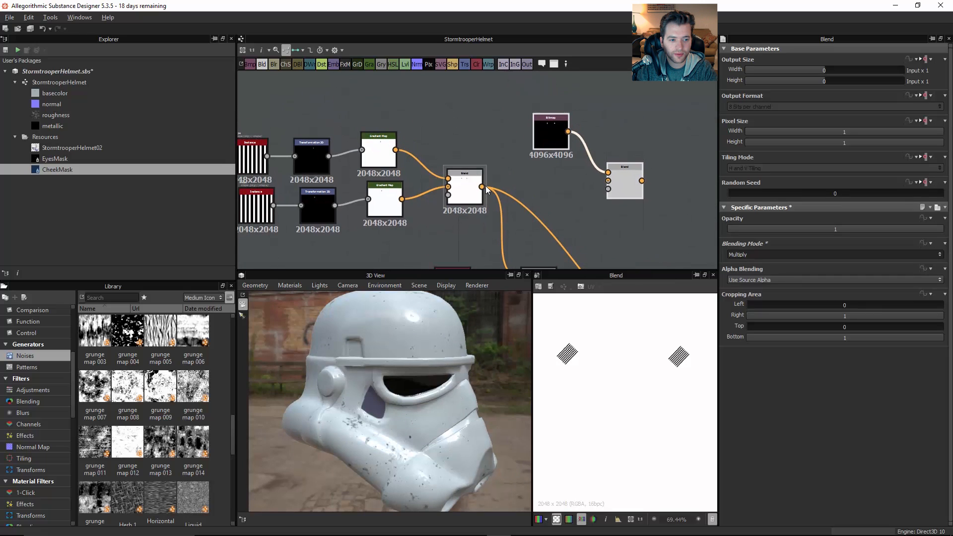
{"action": "left_click_drag", "start_coordinate": [584, 182], "coordinate": [608, 180]}
{"action": "left_click", "coordinate": [627, 183]}
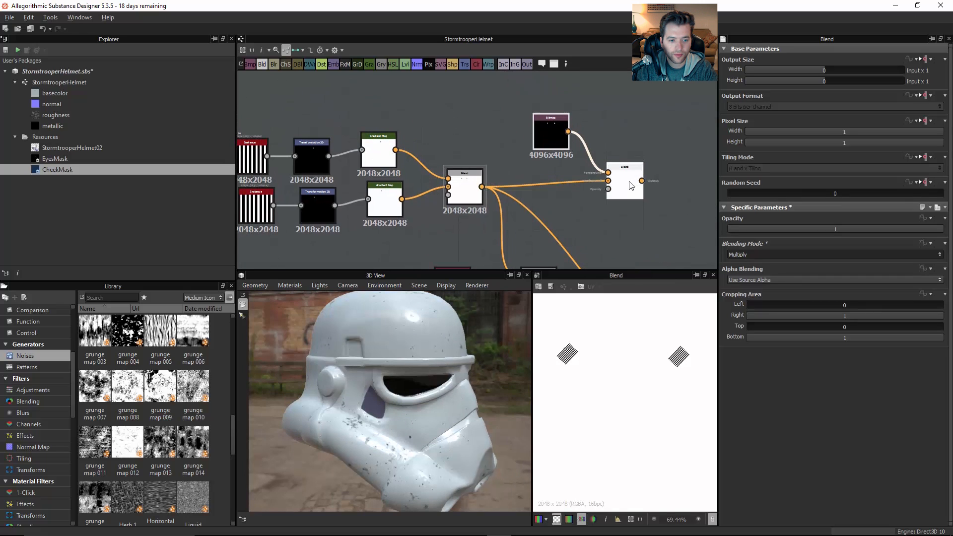
{"action": "scroll", "coordinate": [632, 336], "scroll_direction": "down", "scroll_amount": 1}
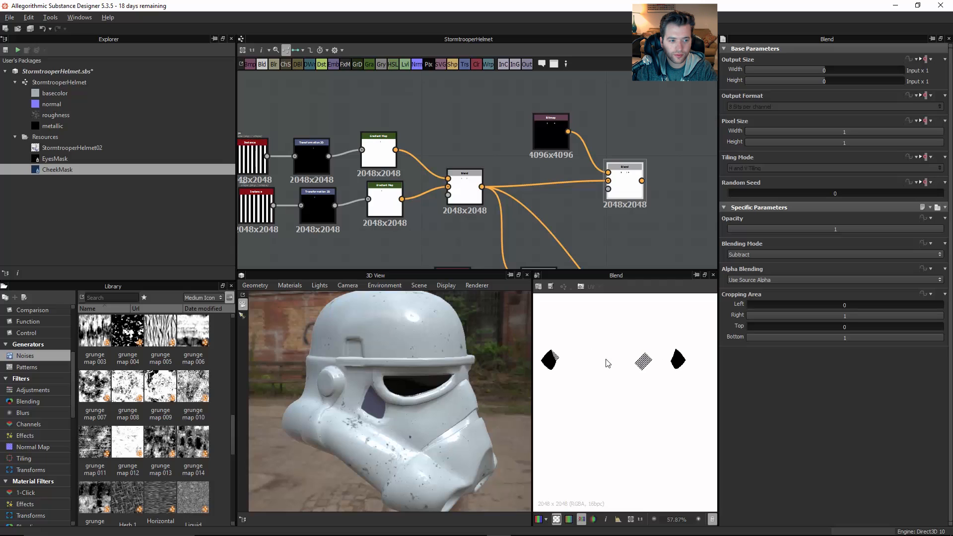
Shift the first stripe pattern onto the cheek mask in its Transformation 2D node, to an offset of about X -14.23, Y 1.94.
{"action": "left_click", "coordinate": [311, 159]}
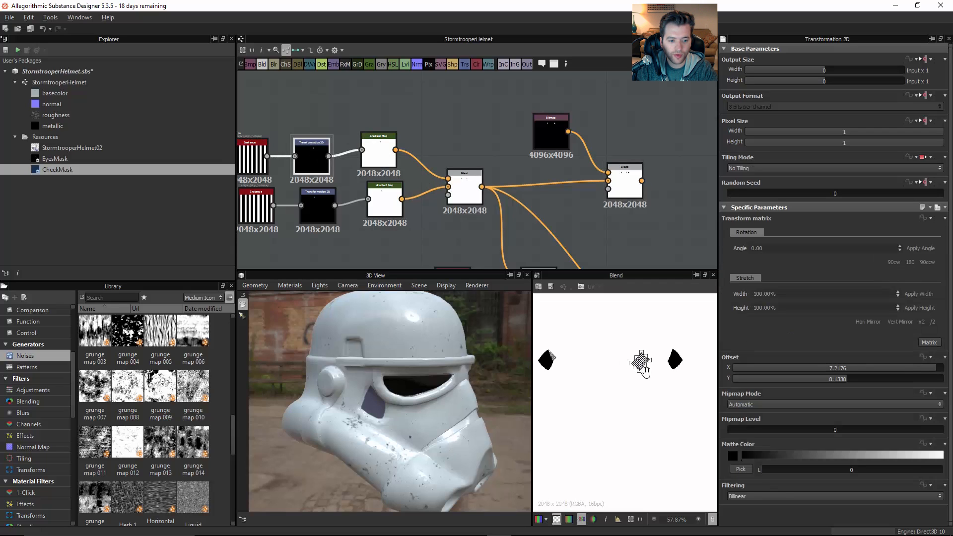
{"action": "scroll", "coordinate": [627, 355], "scroll_direction": "up", "scroll_amount": 5}
{"action": "left_click_drag", "start_coordinate": [566, 356], "coordinate": [613, 359]}
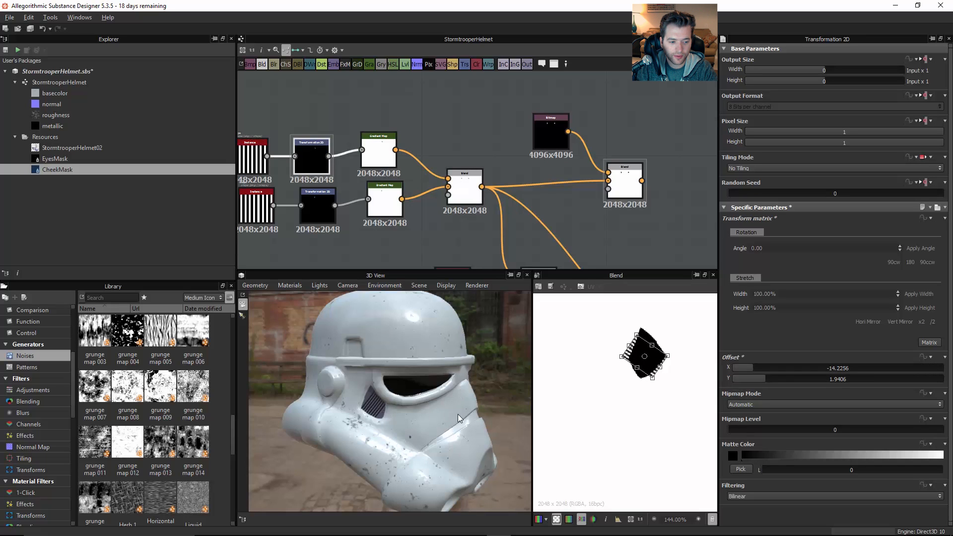
{"action": "left_click_drag", "start_coordinate": [458, 419], "coordinate": [417, 403]}
Move the cheek mask Bitmap and its Subtract Blend farther away from the Blend that combines the stripes.
{"action": "scroll", "coordinate": [465, 399], "scroll_direction": "down", "scroll_amount": 2}
{"action": "middle_click_drag", "start_coordinate": [579, 186], "coordinate": [518, 134]}
{"action": "scroll", "coordinate": [574, 206], "scroll_direction": "down", "scroll_amount": 2}
{"action": "middle_click_drag", "start_coordinate": [614, 230], "coordinate": [599, 224]}
{"action": "left_click_drag", "start_coordinate": [541, 110], "coordinate": [552, 130]}
{"action": "middle_click_drag", "start_coordinate": [517, 94], "coordinate": [515, 127]}
{"action": "left_click_drag", "start_coordinate": [482, 101], "coordinate": [545, 124]}
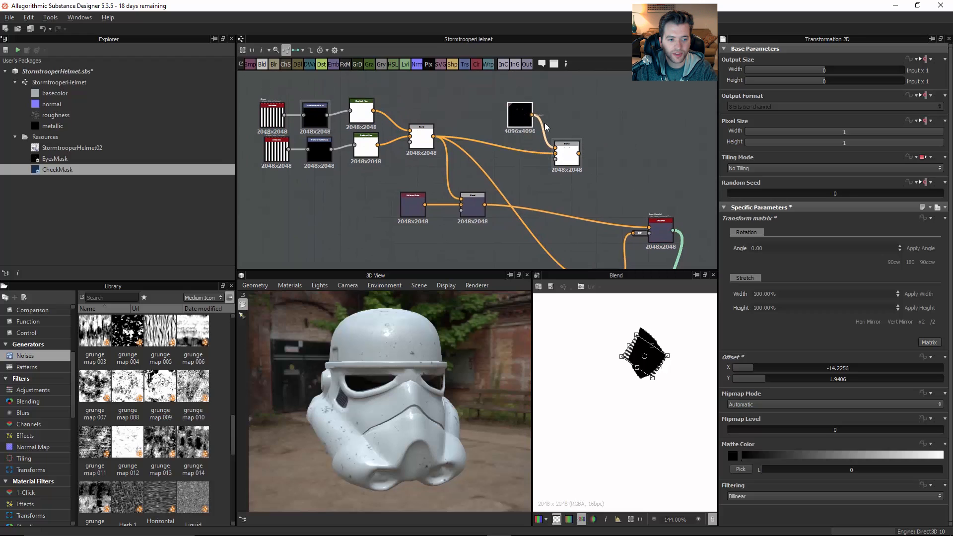
{"action": "middle_click_drag", "start_coordinate": [615, 161], "coordinate": [602, 152]}
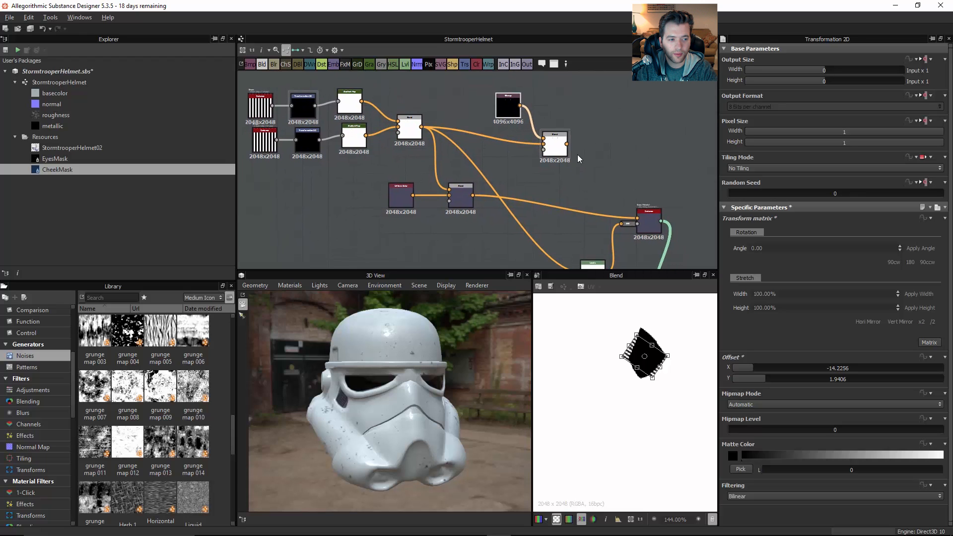
Preview the stripes of both cheeks in the Levels node's output and move that node closer to the Base Material.
{"action": "left_click", "coordinate": [305, 105]}
{"action": "middle_click_drag", "start_coordinate": [341, 131], "coordinate": [382, 132]}
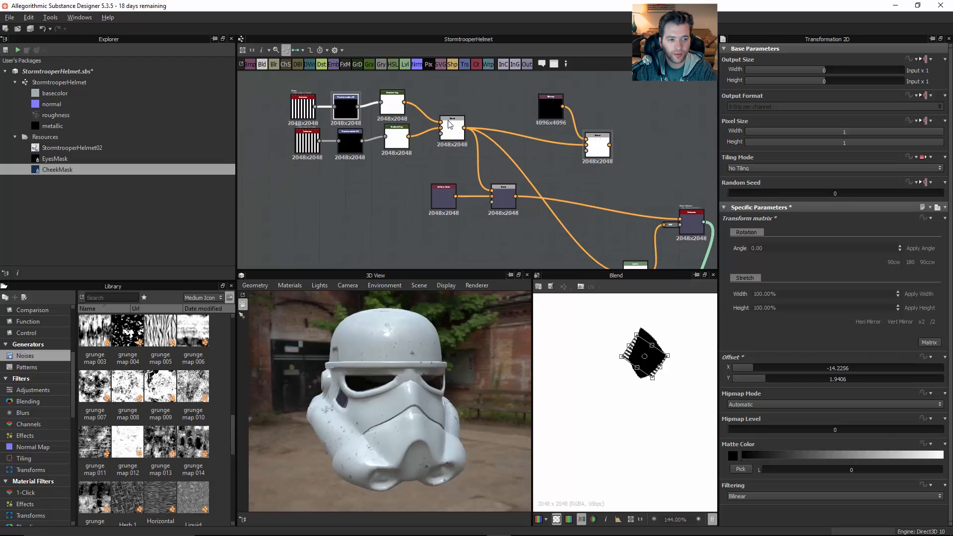
{"action": "middle_click_drag", "start_coordinate": [512, 157], "coordinate": [457, 124]}
{"action": "scroll", "coordinate": [575, 244], "scroll_direction": "up", "scroll_amount": 3}
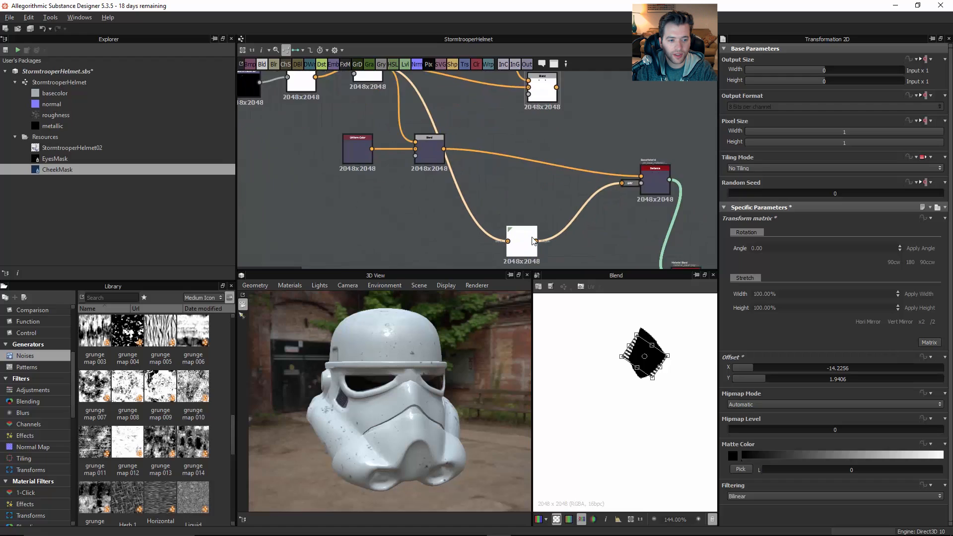
{"action": "left_click", "coordinate": [519, 245]}
{"action": "scroll", "coordinate": [642, 377], "scroll_direction": "down", "scroll_amount": 2}
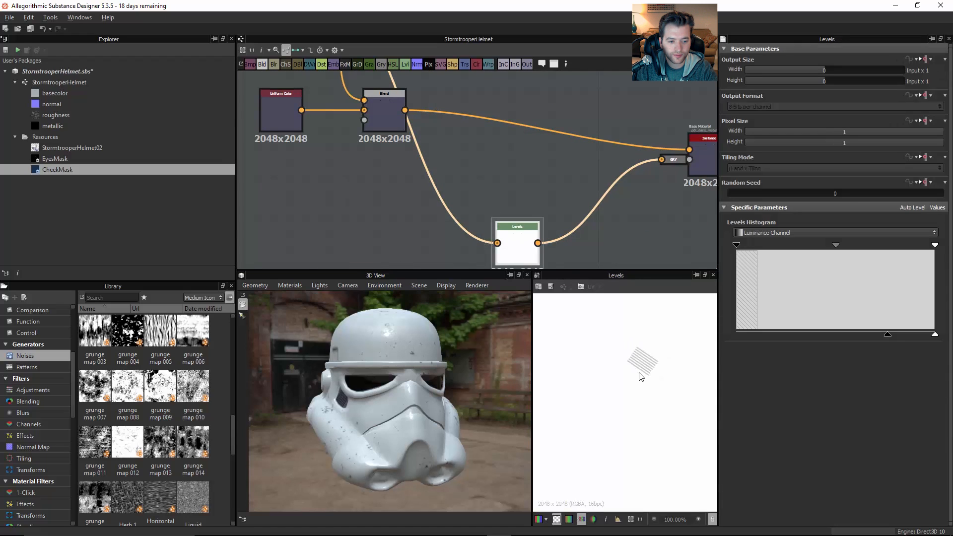
{"action": "scroll", "coordinate": [639, 365], "scroll_direction": "down", "scroll_amount": 1}
{"action": "middle_click_drag", "start_coordinate": [478, 187], "coordinate": [579, 228]}
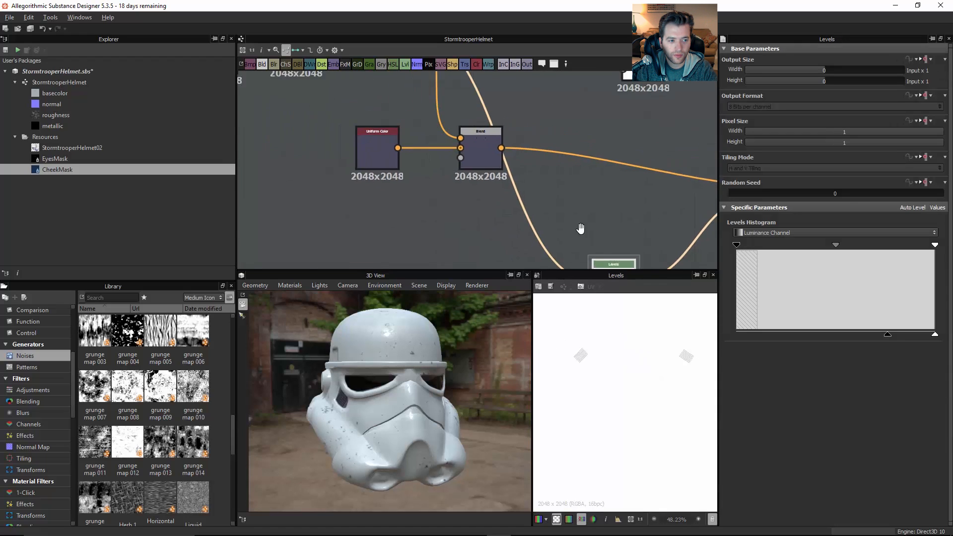
{"action": "scroll", "coordinate": [507, 180], "scroll_direction": "down", "scroll_amount": 2}
{"action": "middle_click_drag", "start_coordinate": [506, 180], "coordinate": [456, 109]}
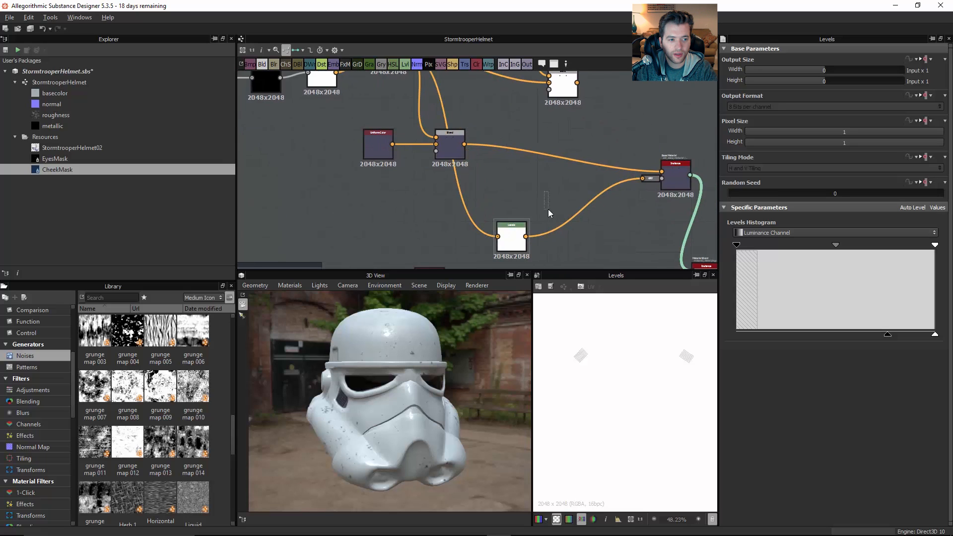
{"action": "middle_click_drag", "start_coordinate": [549, 213], "coordinate": [548, 232]}
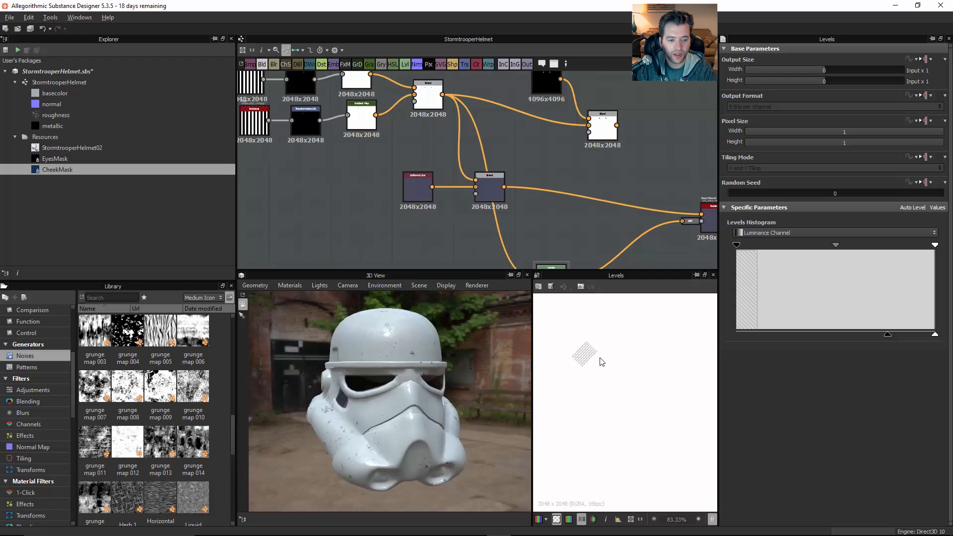
{"action": "scroll", "coordinate": [603, 365], "scroll_direction": "down", "scroll_amount": 2}
{"action": "middle_click_drag", "start_coordinate": [573, 241], "coordinate": [527, 197]}
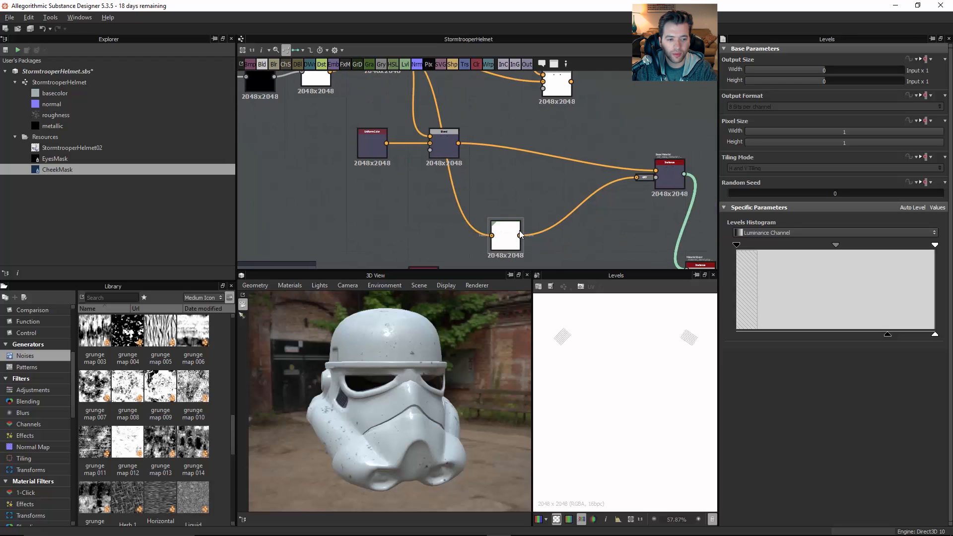
{"action": "left_click_drag", "start_coordinate": [514, 240], "coordinate": [575, 221]}
{"action": "middle_click_drag", "start_coordinate": [494, 141], "coordinate": [555, 229]}
Preview the combined stripes' Blend and delete the cheek mask Bitmap together with its Subtract Blend.
{"action": "double_click", "coordinate": [444, 141]}
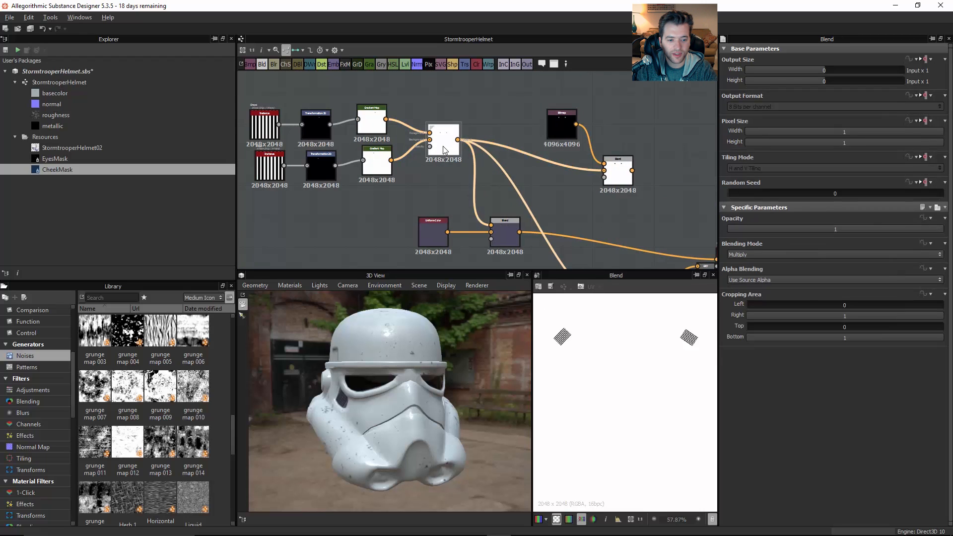
{"action": "middle_click_drag", "start_coordinate": [530, 166], "coordinate": [475, 136]}
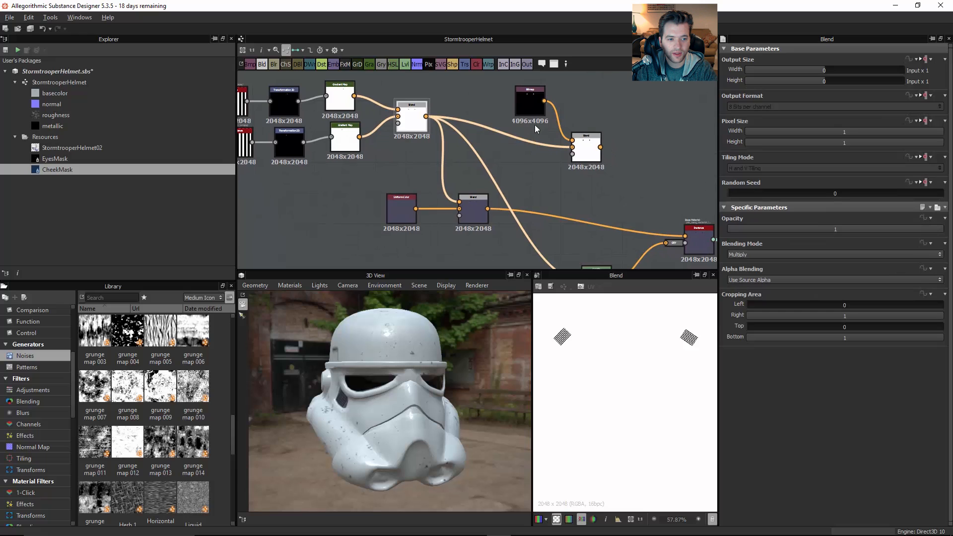
{"action": "left_click_drag", "start_coordinate": [614, 100], "coordinate": [523, 150]}
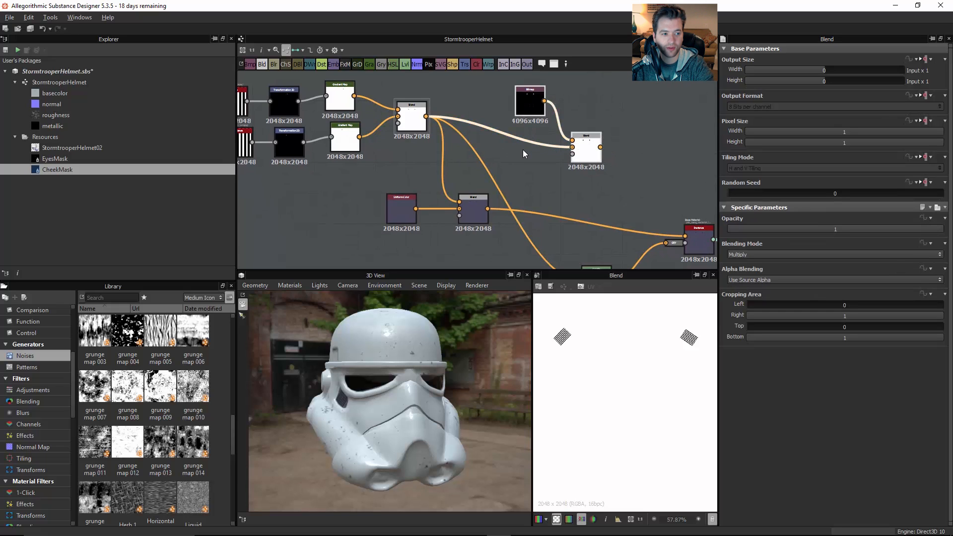
{"action": "key", "text": "Delete"}
Examine the outputs of the combined stripes' Blend, the Levels node and the Base Material one after another.
{"action": "middle_click_drag", "start_coordinate": [433, 122], "coordinate": [448, 97]}
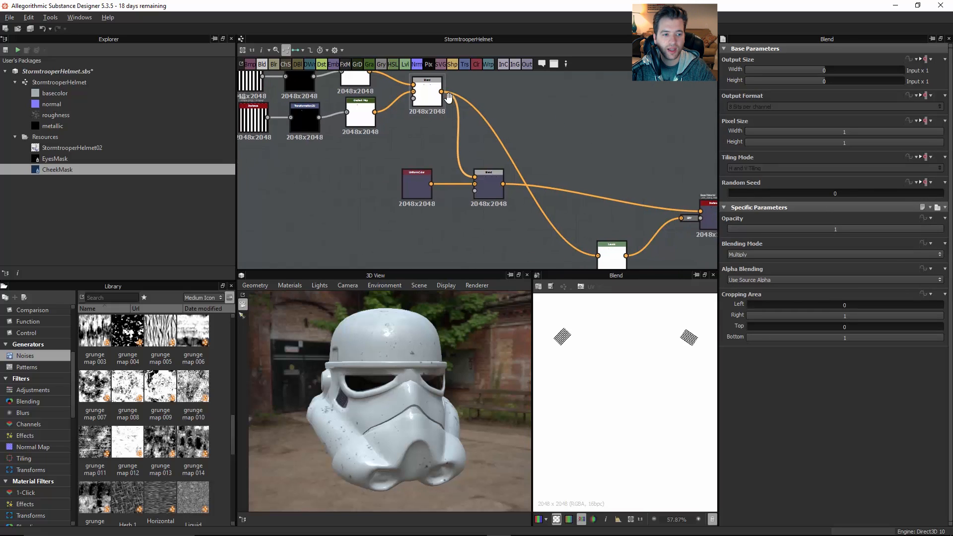
{"action": "scroll", "coordinate": [449, 97], "scroll_direction": "up", "scroll_amount": 4}
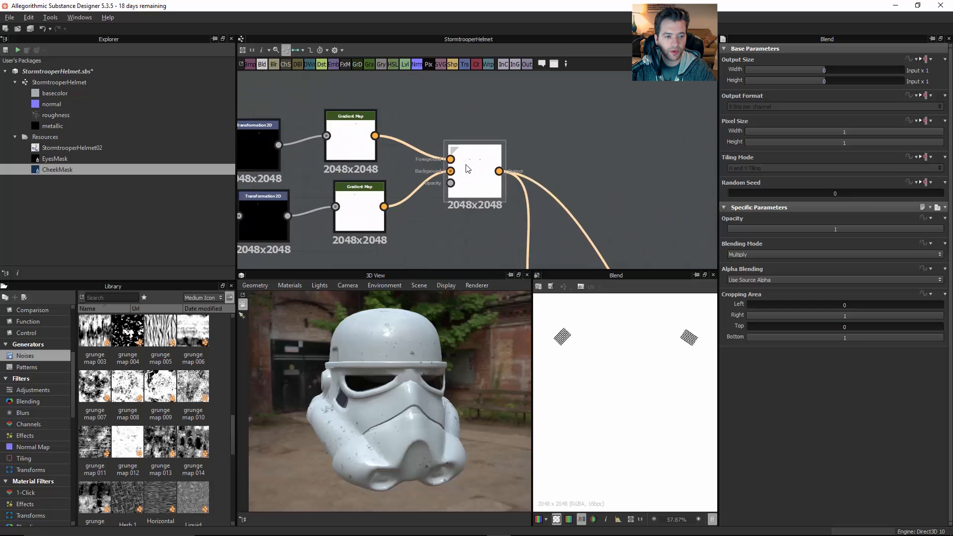
{"action": "scroll", "coordinate": [467, 169], "scroll_direction": "up", "scroll_amount": 3}
{"action": "middle_click_drag", "start_coordinate": [436, 168], "coordinate": [469, 173]}
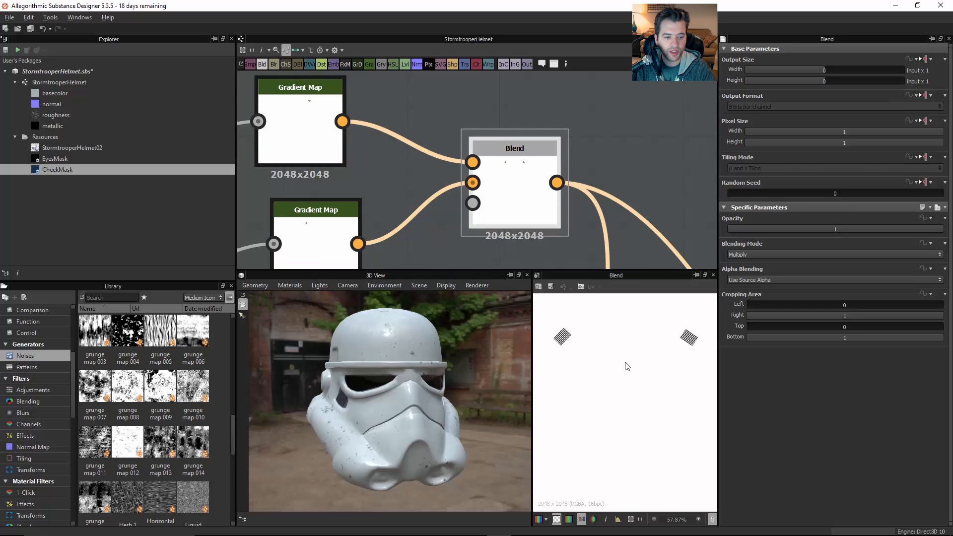
{"action": "scroll", "coordinate": [615, 361], "scroll_direction": "down", "scroll_amount": 1}
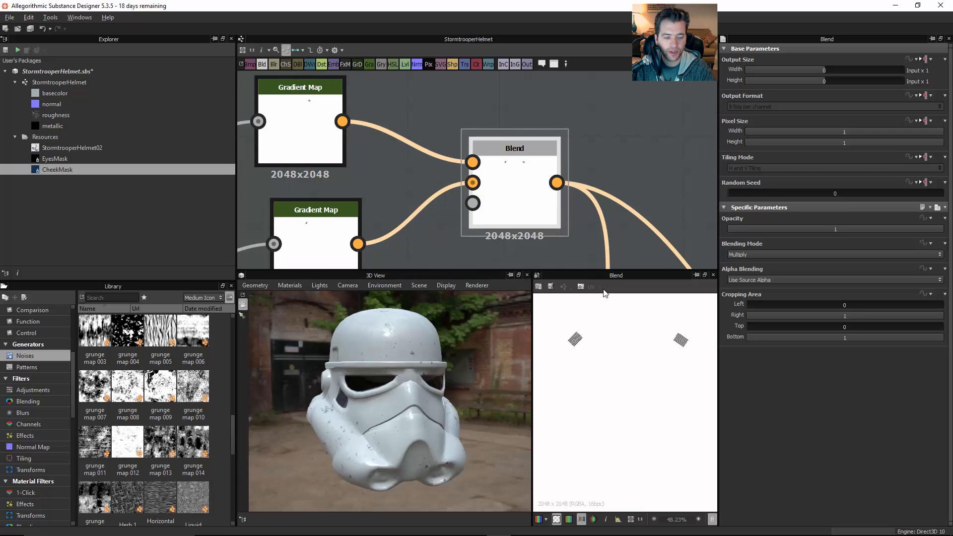
{"action": "scroll", "coordinate": [601, 224], "scroll_direction": "down", "scroll_amount": 5}
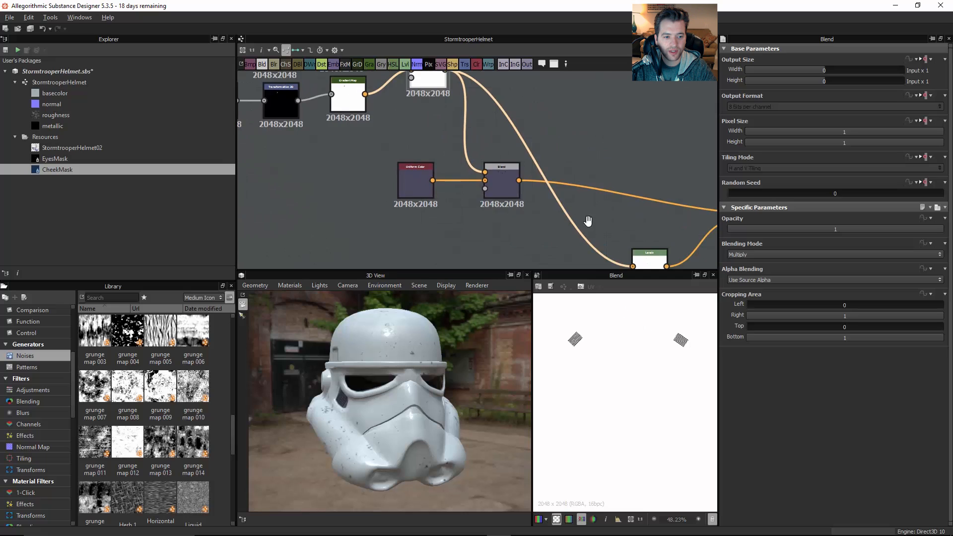
{"action": "middle_click_drag", "start_coordinate": [588, 222], "coordinate": [504, 128]}
{"action": "double_click", "coordinate": [563, 176]}
{"action": "middle_click_drag", "start_coordinate": [555, 179], "coordinate": [468, 219]}
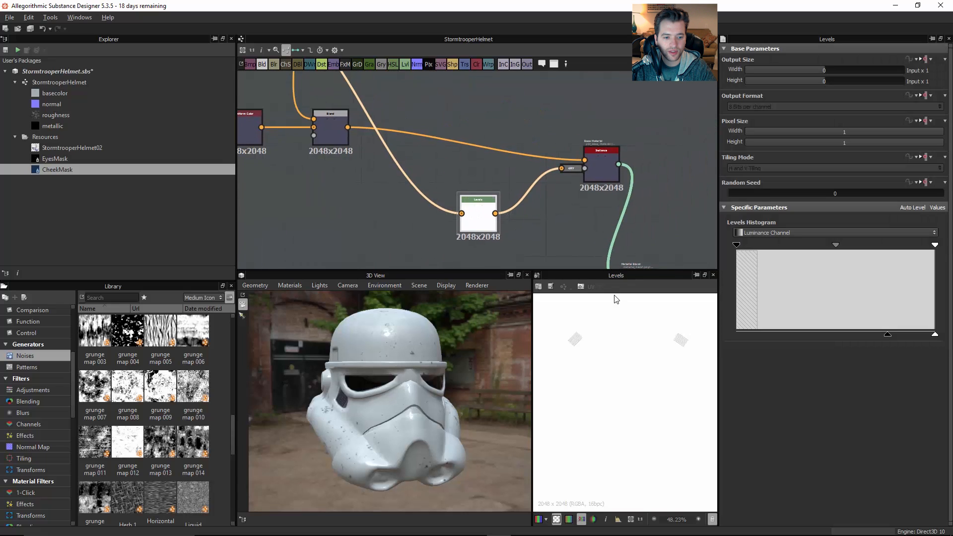
{"action": "double_click", "coordinate": [602, 173]}
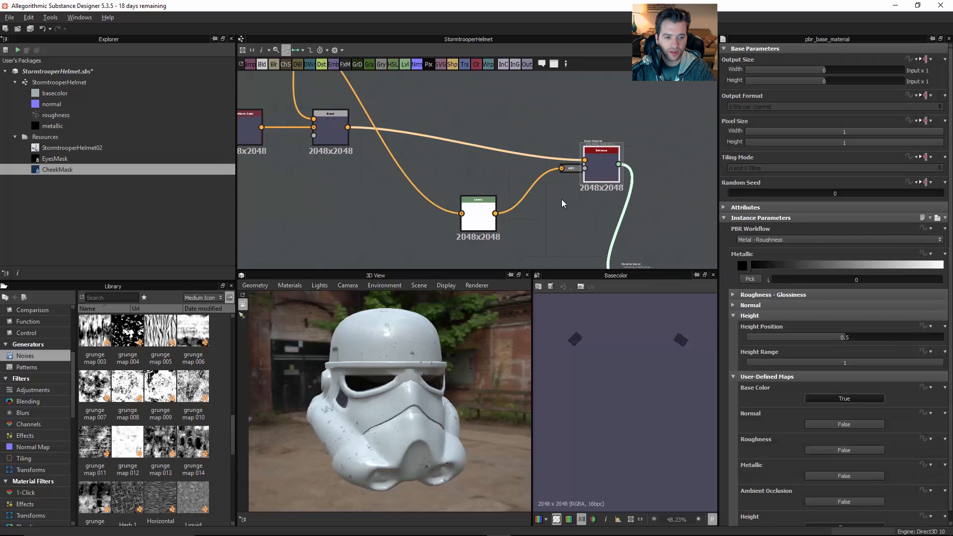
{"action": "scroll", "coordinate": [591, 176], "scroll_direction": "up", "scroll_amount": 2}
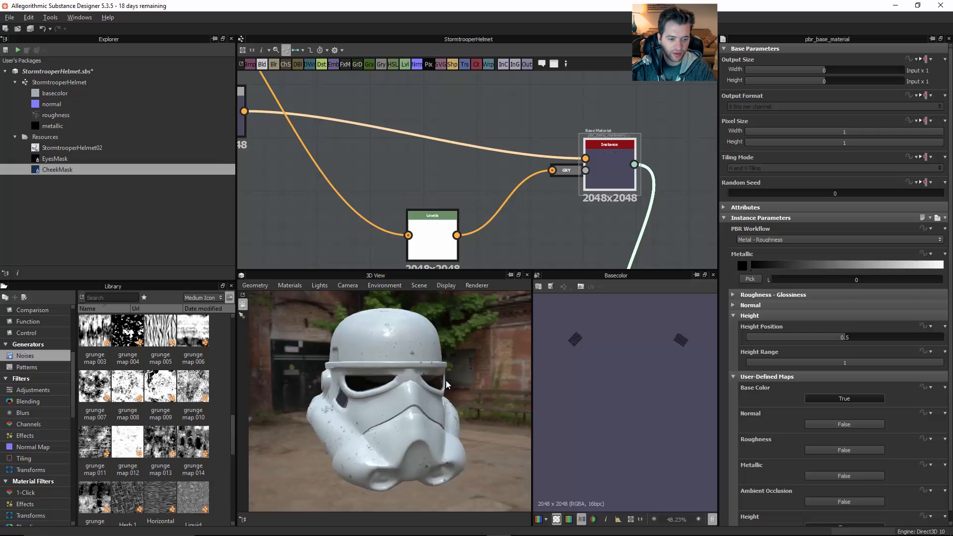
Examine the striped vent on the opposite cheek and the overall helmet in the 3D view.
{"action": "left_click_drag", "start_coordinate": [370, 380], "coordinate": [474, 323]}
{"action": "scroll", "coordinate": [466, 419], "scroll_direction": "up", "scroll_amount": 8}
{"action": "scroll", "coordinate": [467, 419], "scroll_direction": "down", "scroll_amount": 5}
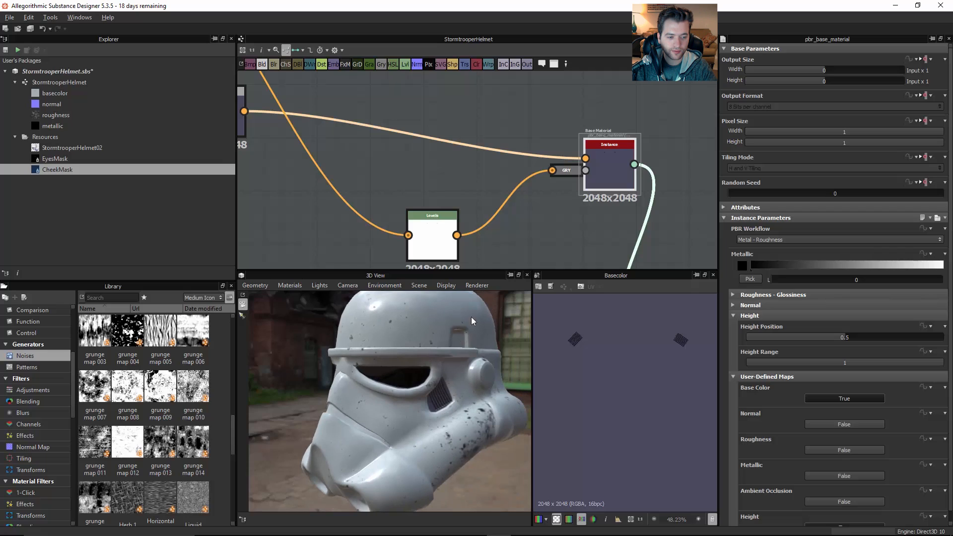
{"action": "scroll", "coordinate": [512, 222], "scroll_direction": "down", "scroll_amount": 3}
{"action": "scroll", "coordinate": [426, 383], "scroll_direction": "down", "scroll_amount": 3}
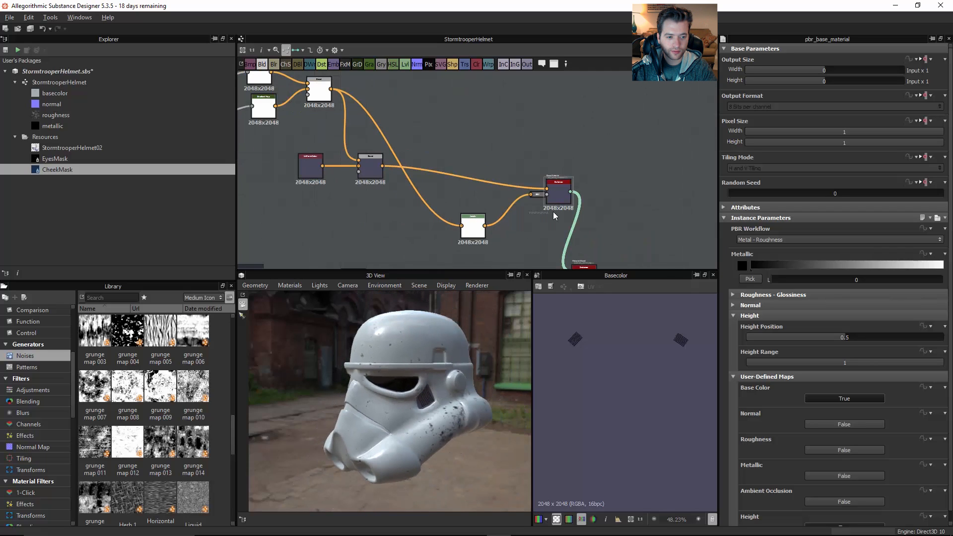
{"action": "middle_click_drag", "start_coordinate": [579, 241], "coordinate": [558, 190]}
{"action": "left_click_drag", "start_coordinate": [451, 387], "coordinate": [477, 392]}
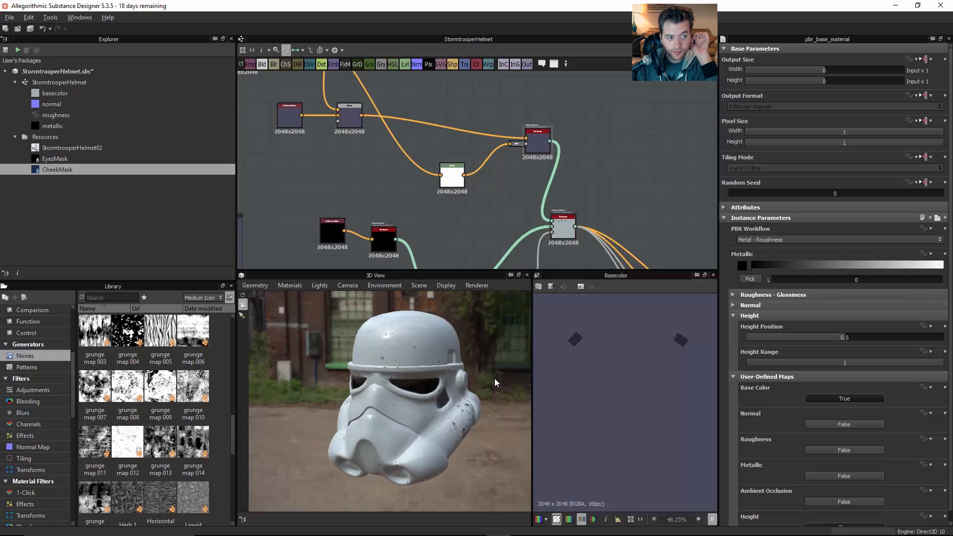
Save the StormtrooperHelmet.sbs package and look over the whole node graph and the helmet in 3D.
{"action": "right_click", "coordinate": [89, 71]}
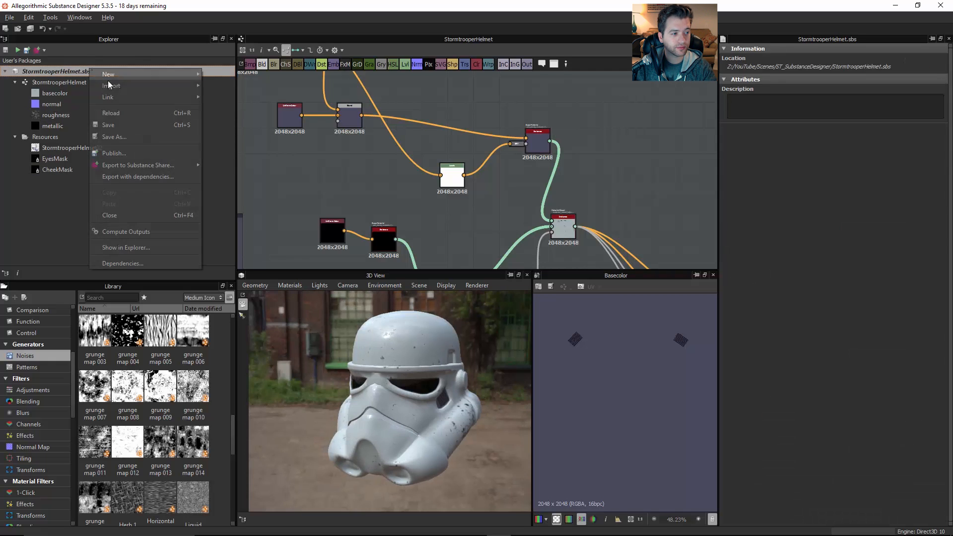
{"action": "left_click", "coordinate": [121, 127]}
{"action": "left_click_drag", "start_coordinate": [425, 406], "coordinate": [432, 386]}
{"action": "scroll", "coordinate": [529, 207], "scroll_direction": "down", "scroll_amount": 6}
{"action": "middle_click_drag", "start_coordinate": [529, 204], "coordinate": [526, 203]}
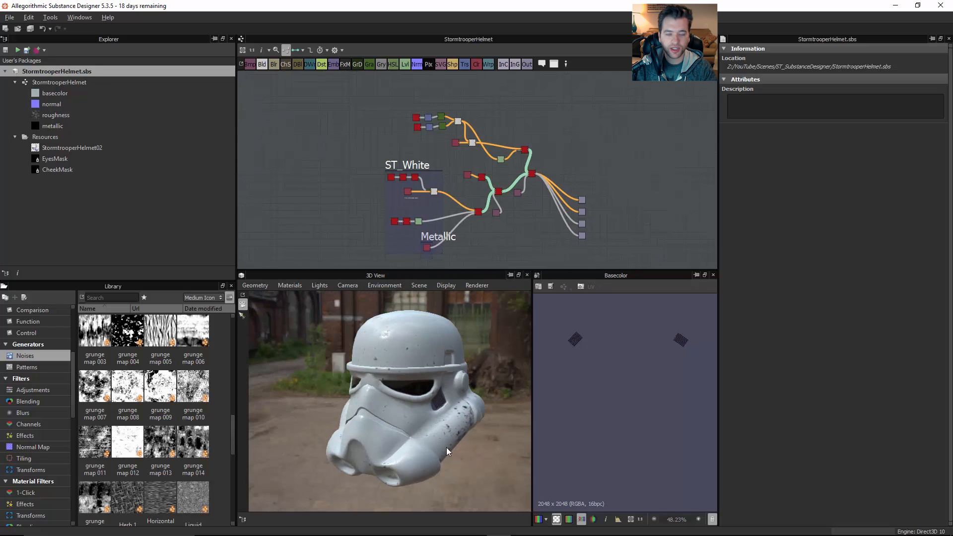
{"action": "left_click_drag", "start_coordinate": [407, 394], "coordinate": [383, 335]}
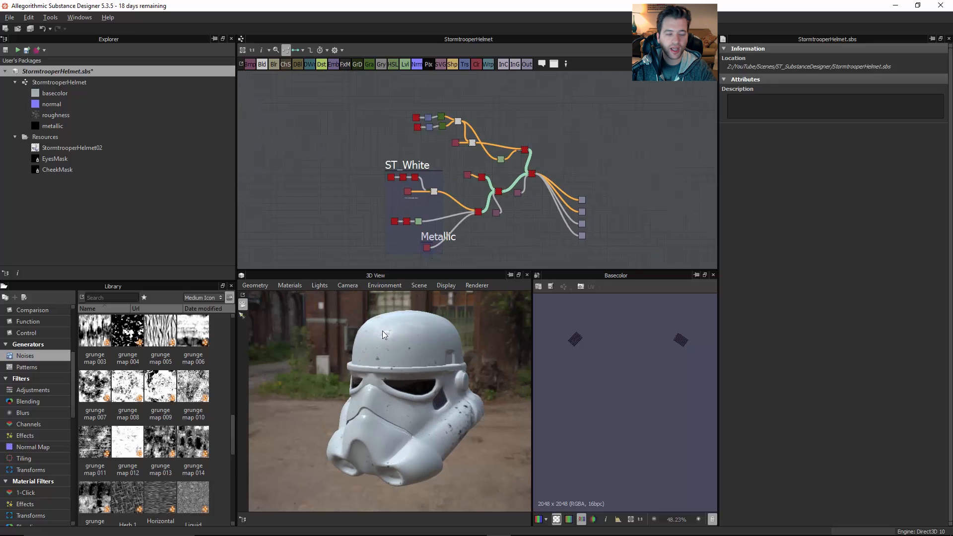
Save the package again and collapse the StormtrooperHelmet graph and Resources entries in the package tree.
{"action": "right_click", "coordinate": [92, 74]}
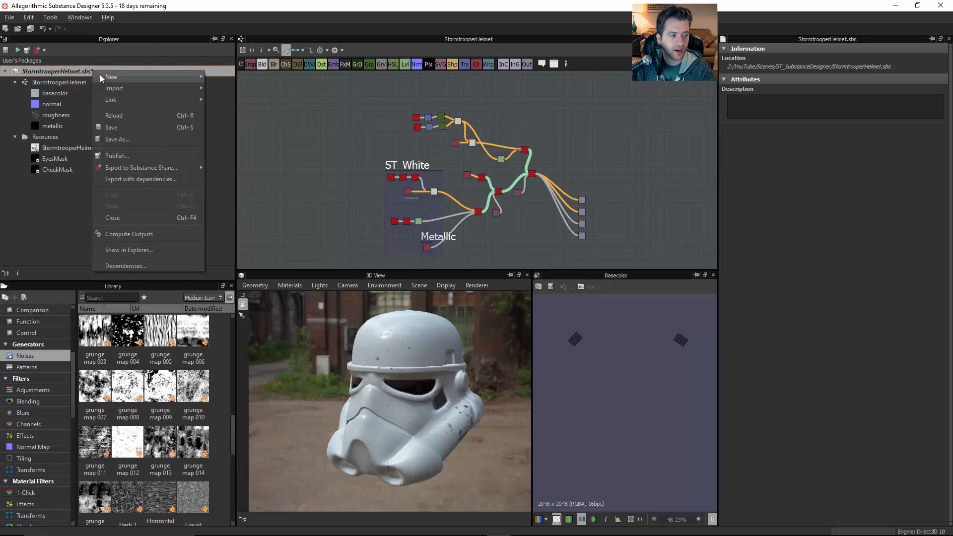
{"action": "left_click", "coordinate": [121, 127]}
{"action": "left_click_drag", "start_coordinate": [369, 394], "coordinate": [424, 392]}
{"action": "left_click", "coordinate": [15, 82]}
{"action": "left_click", "coordinate": [15, 93]}
Open the bitmap export settings for the StormtrooperHelmet graph's outputs.
{"action": "left_click", "coordinate": [65, 82]}
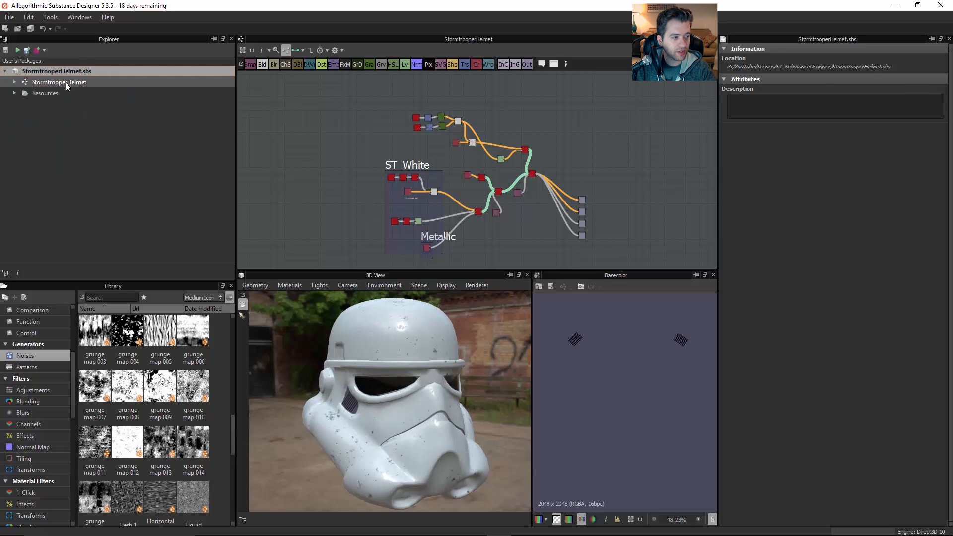
{"action": "right_click", "coordinate": [65, 83]}
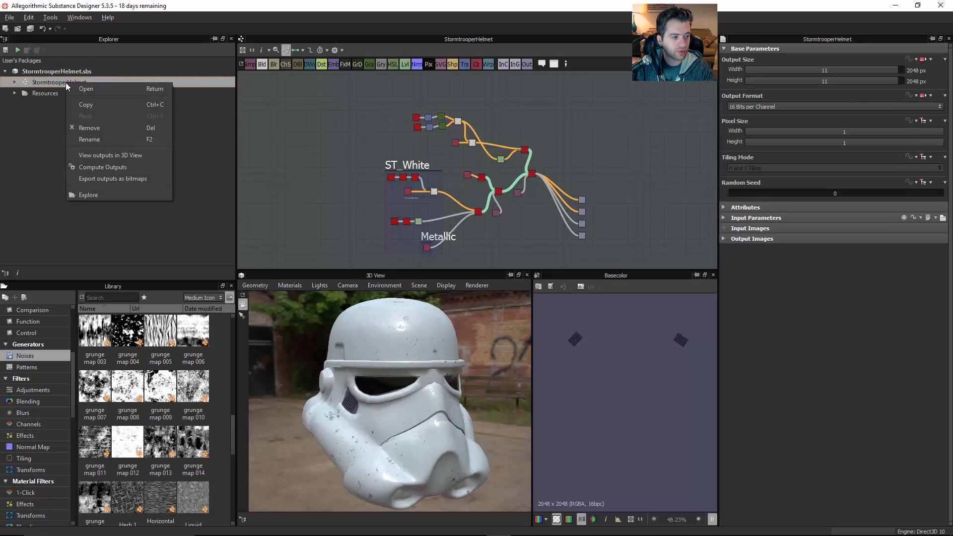
{"action": "left_click", "coordinate": [91, 179]}
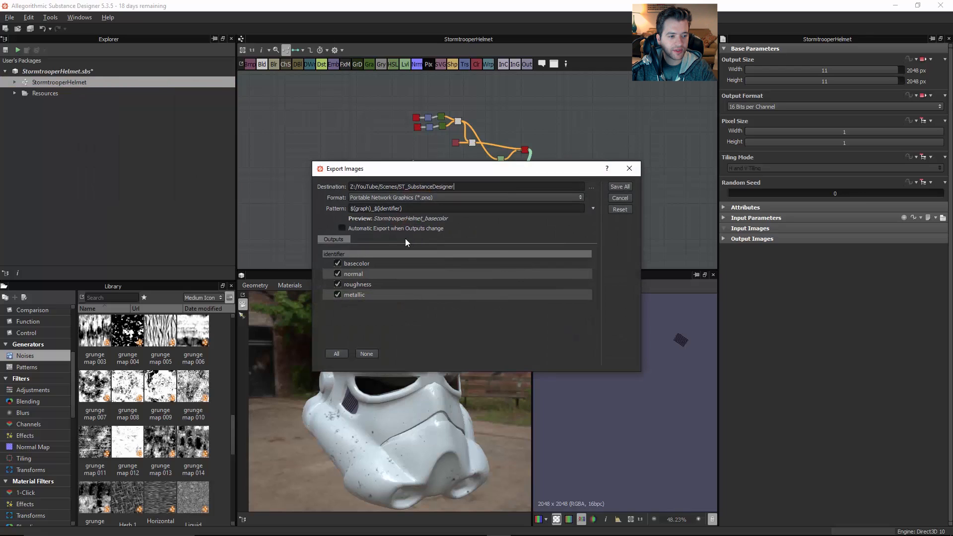
Create an Outputs folder inside ST_SubstanceDesigner as the destination and export the basecolor, normal, roughness and metallic maps as PNG.
{"action": "left_click", "coordinate": [592, 188]}
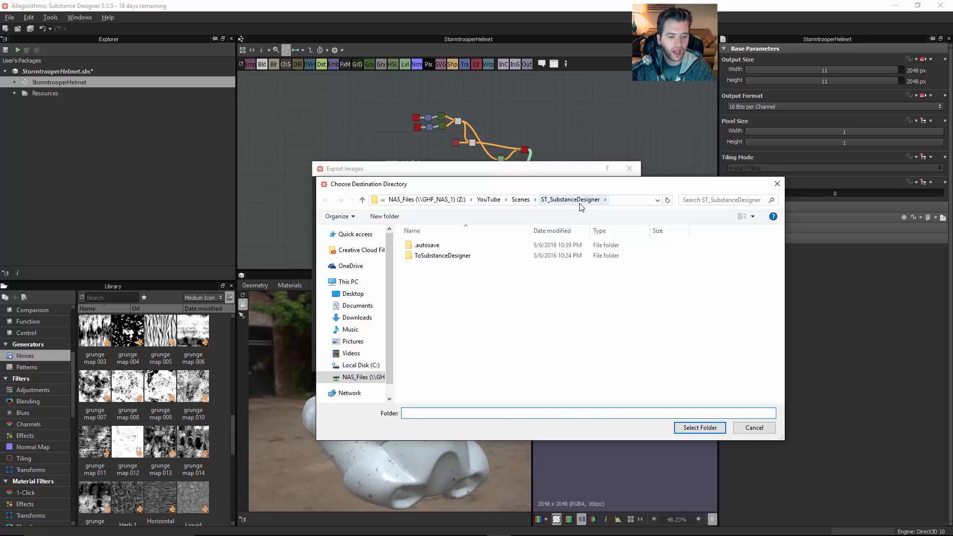
{"action": "left_click", "coordinate": [385, 217]}
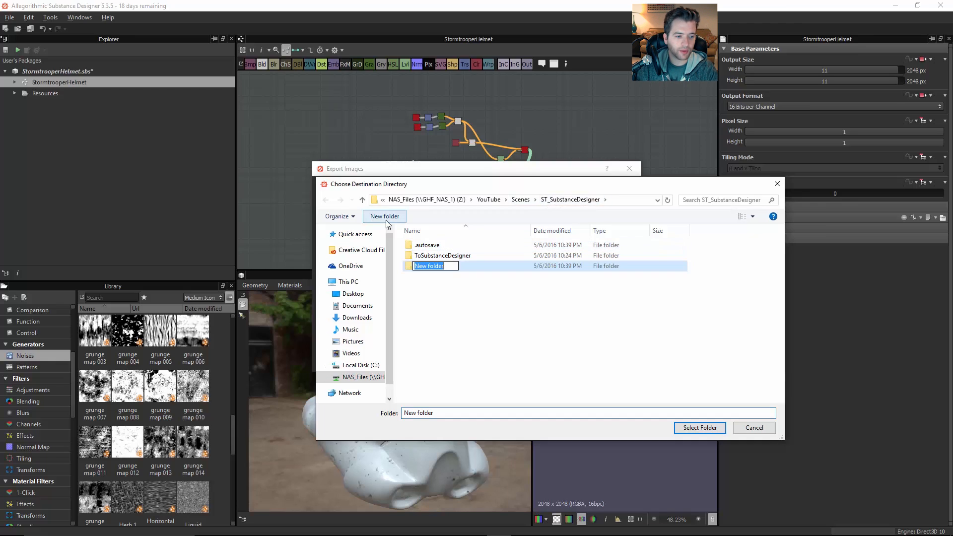
{"action": "type", "text": "Outpu"}
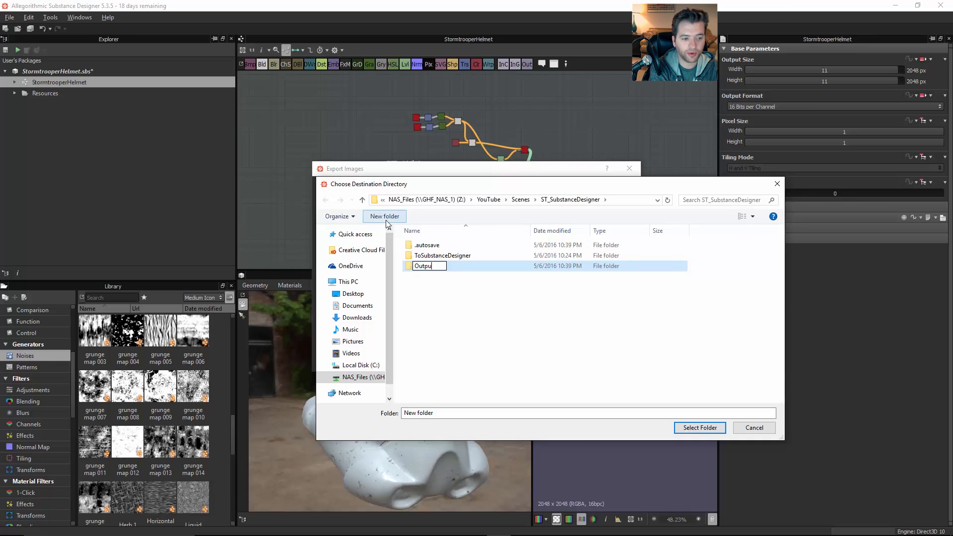
{"action": "type", "text": "ts"}
{"action": "key", "text": "Return"}
{"action": "key", "text": "Return"}
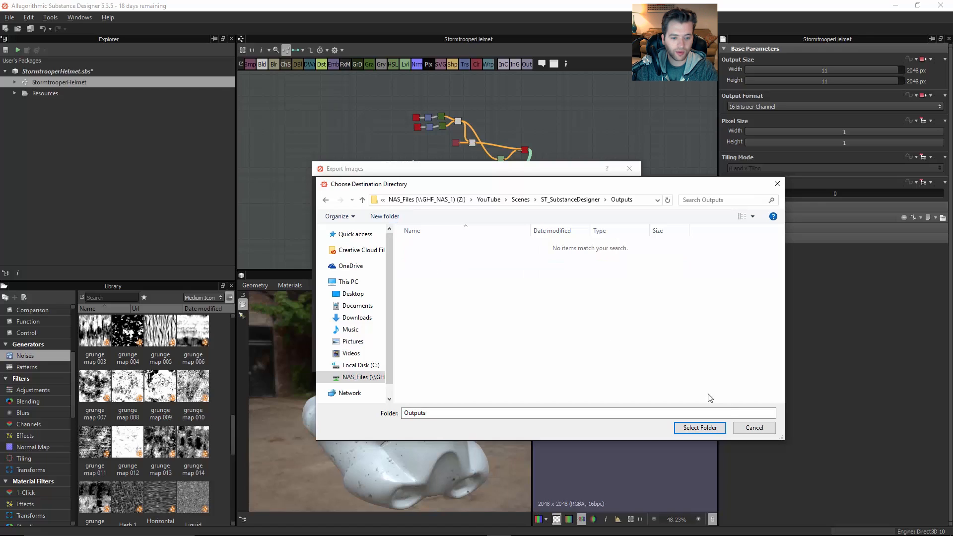
{"action": "left_click", "coordinate": [700, 428]}
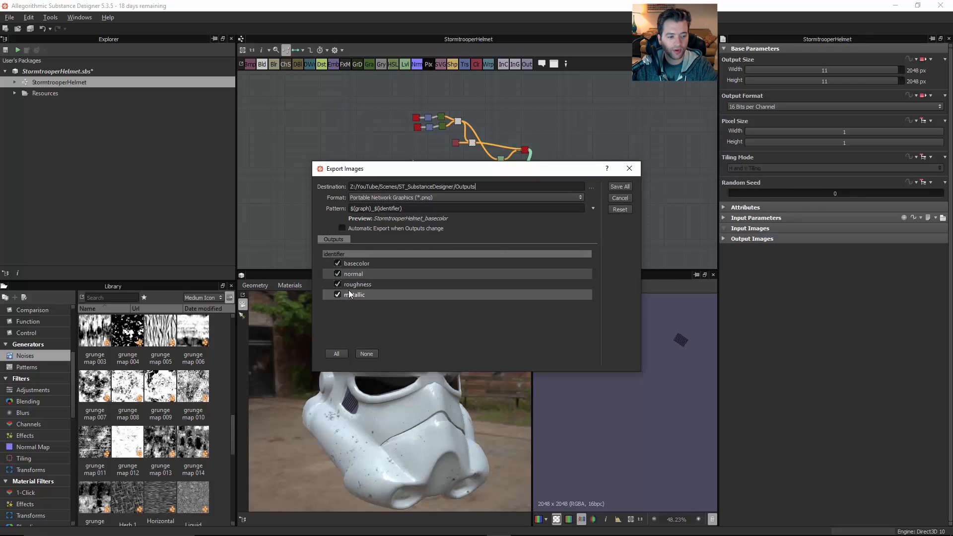
{"action": "left_click", "coordinate": [620, 188]}
Examine the graph's output nodes and raise the StormtrooperHelmet graph's output size to 4096 × 4096 px.
{"action": "scroll", "coordinate": [447, 219], "scroll_direction": "up", "scroll_amount": 5}
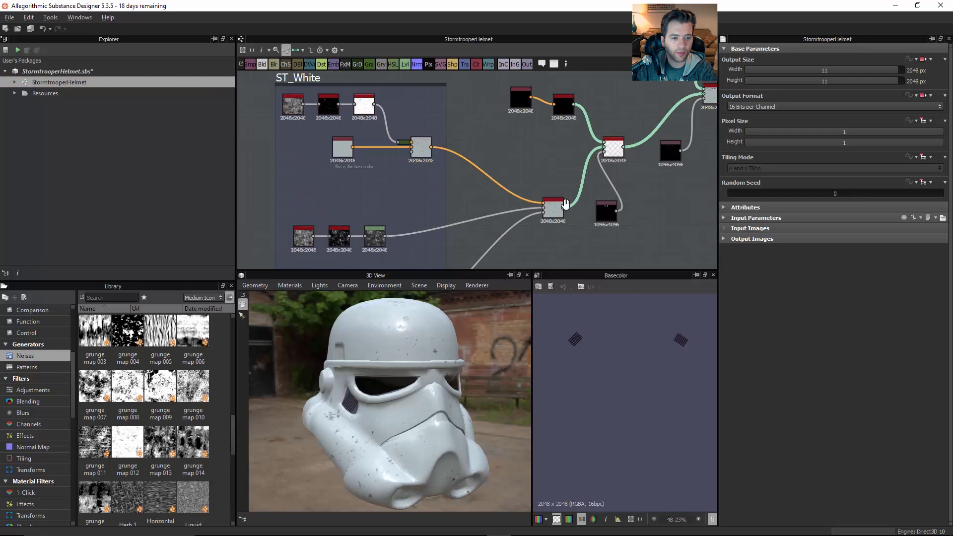
{"action": "middle_click_drag", "start_coordinate": [565, 204], "coordinate": [393, 196]}
{"action": "middle_click_drag", "start_coordinate": [610, 220], "coordinate": [502, 156]}
{"action": "scroll", "coordinate": [502, 156], "scroll_direction": "up", "scroll_amount": 3}
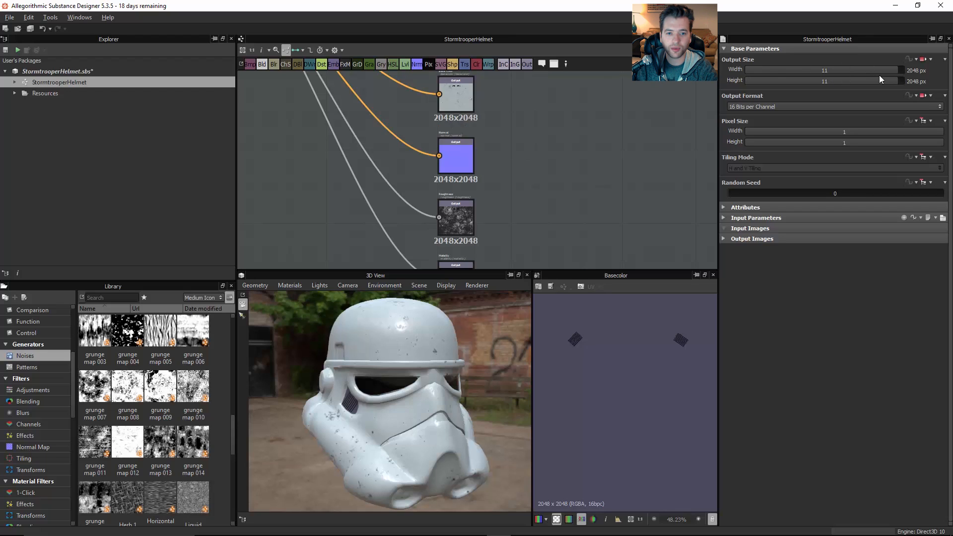
{"action": "scroll", "coordinate": [548, 138], "scroll_direction": "down", "scroll_amount": 2}
{"action": "scroll", "coordinate": [552, 137], "scroll_direction": "down", "scroll_amount": 1}
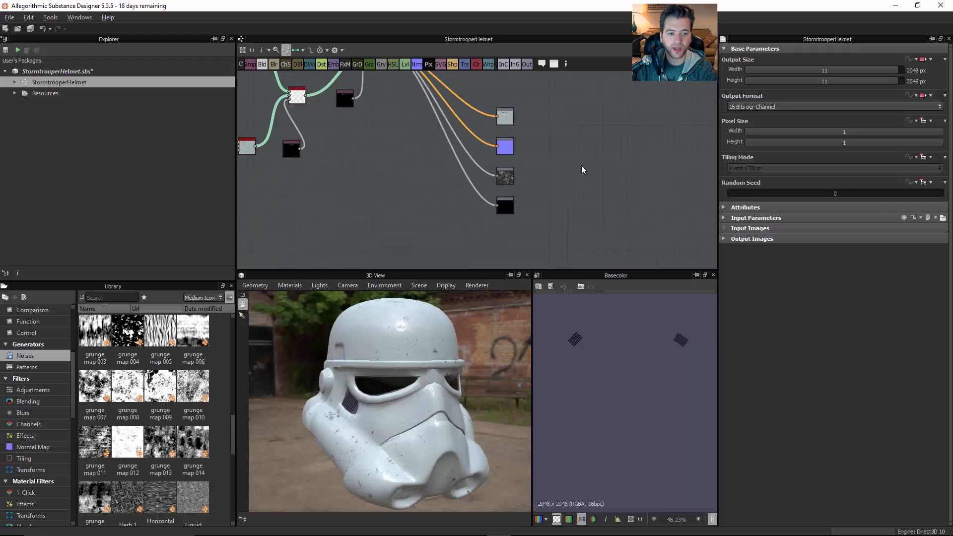
{"action": "left_click_drag", "start_coordinate": [901, 73], "coordinate": [906, 81]}
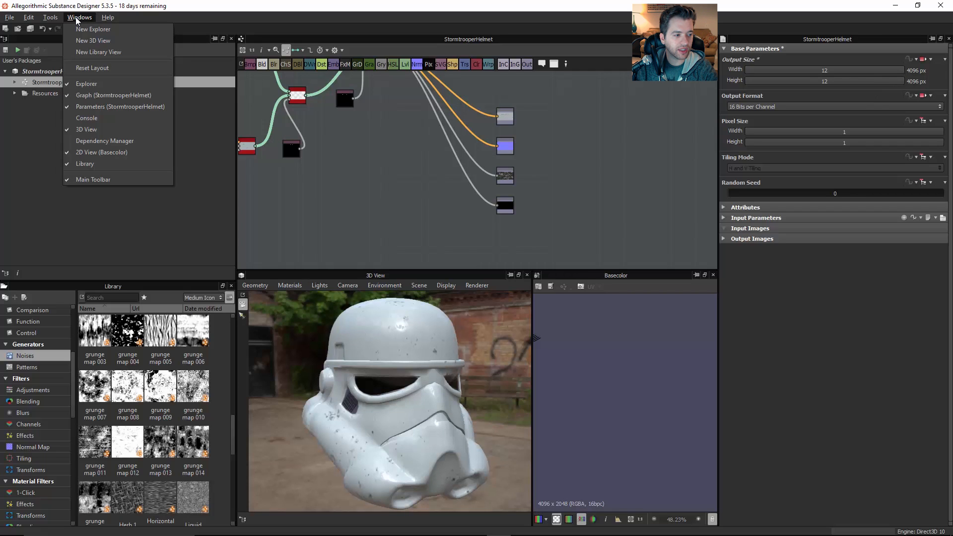
Check the cooking size limit in the general preferences.
{"action": "mouse_move", "coordinate": [58, 20]}
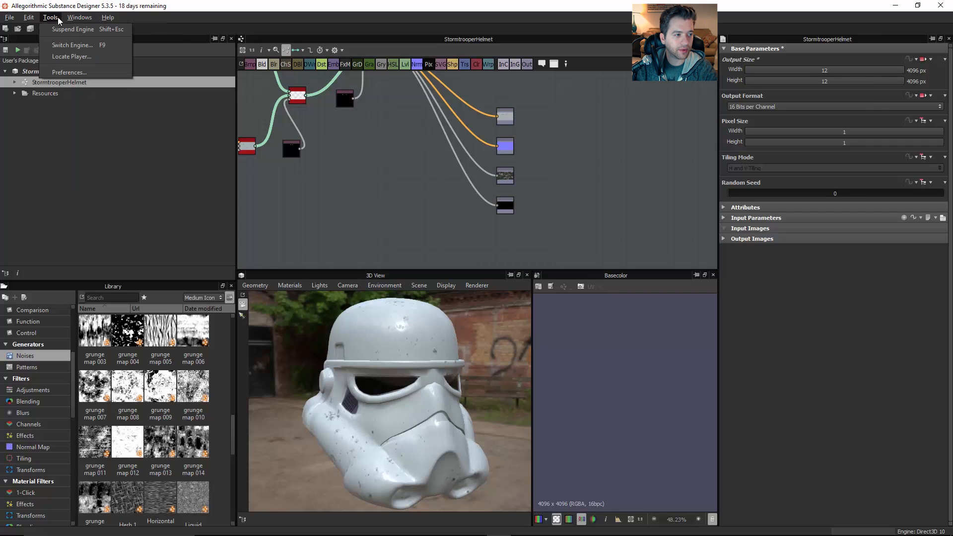
{"action": "left_click", "coordinate": [58, 72]}
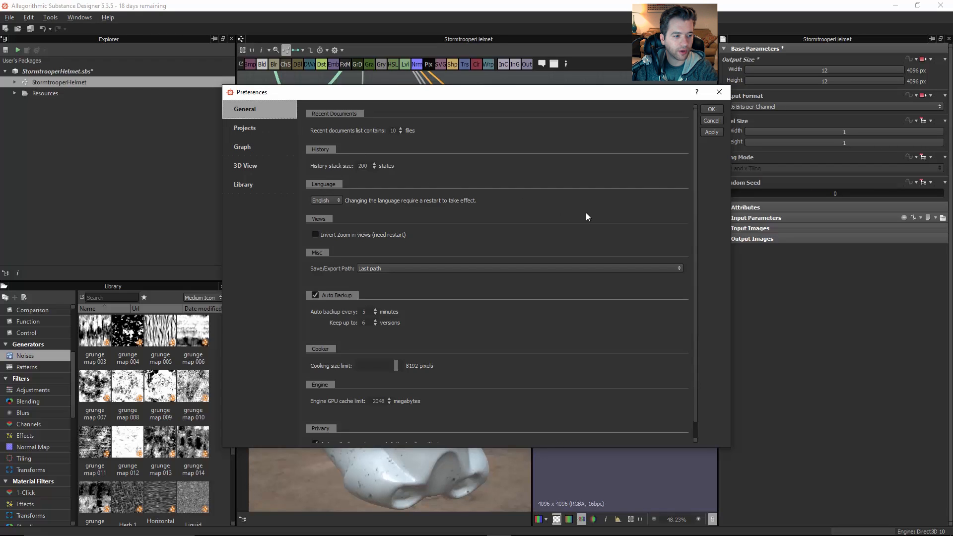
{"action": "left_click_drag", "start_coordinate": [694, 143], "coordinate": [693, 160]}
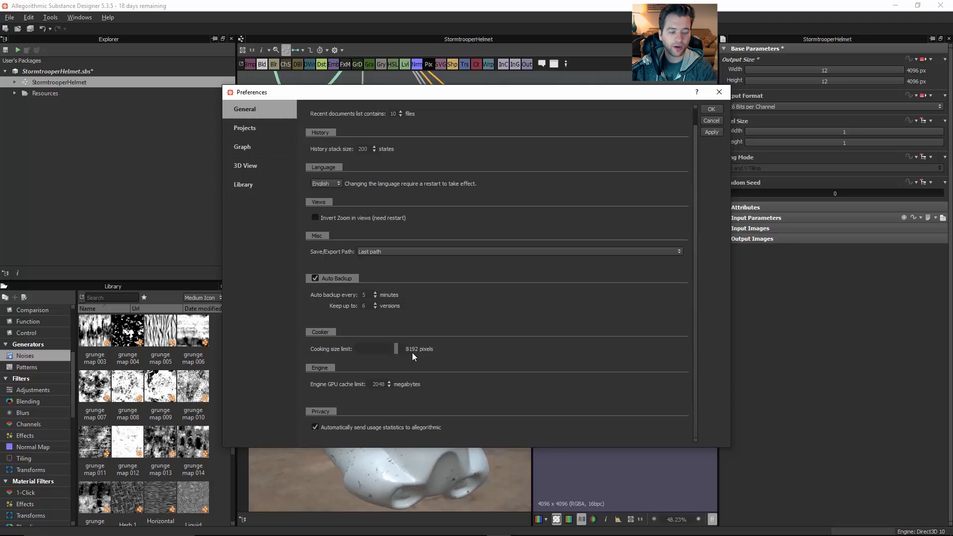
{"action": "left_click", "coordinate": [712, 108]}
Set the graph's output width and height to 13, for 8192 × 8192 px.
{"action": "double_click", "coordinate": [825, 70]}
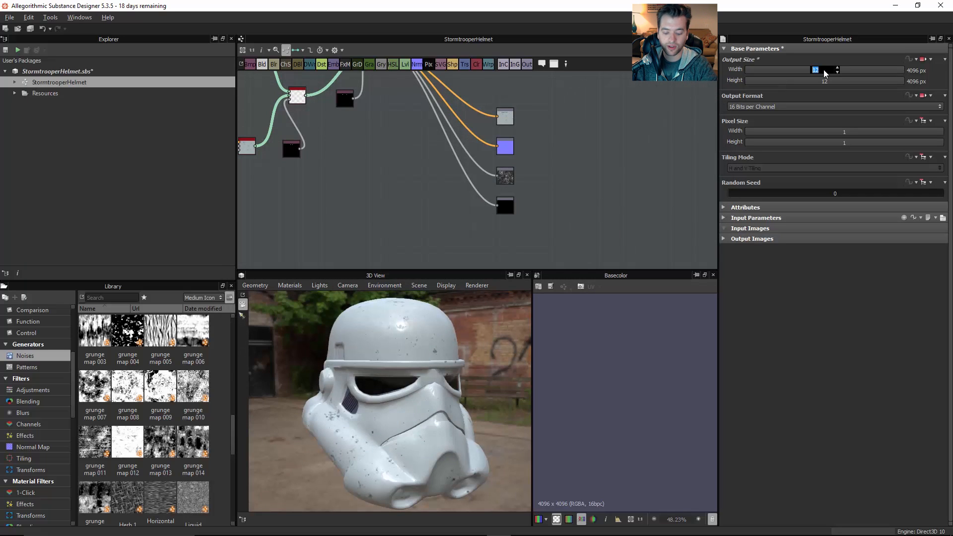
{"action": "type", "text": "13"}
{"action": "key", "text": "Return"}
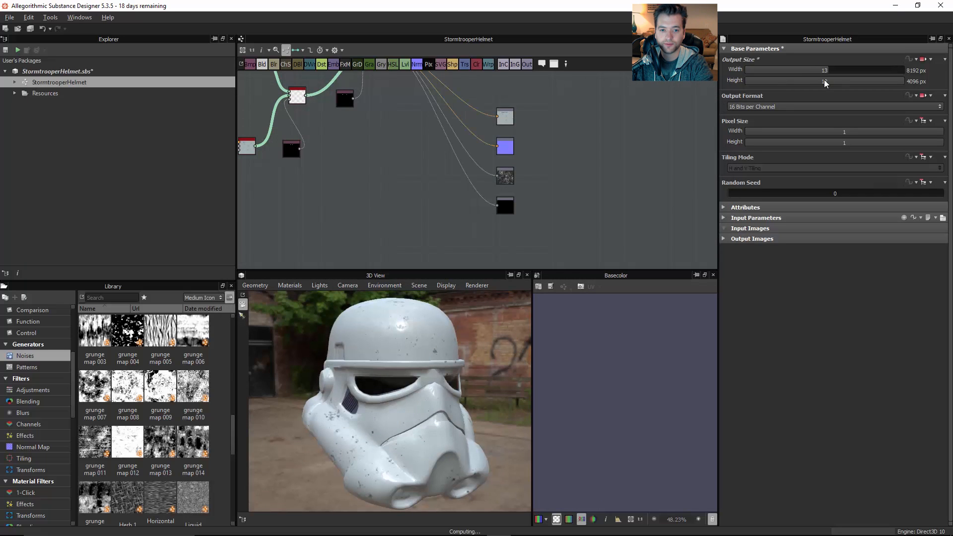
{"action": "double_click", "coordinate": [825, 80]}
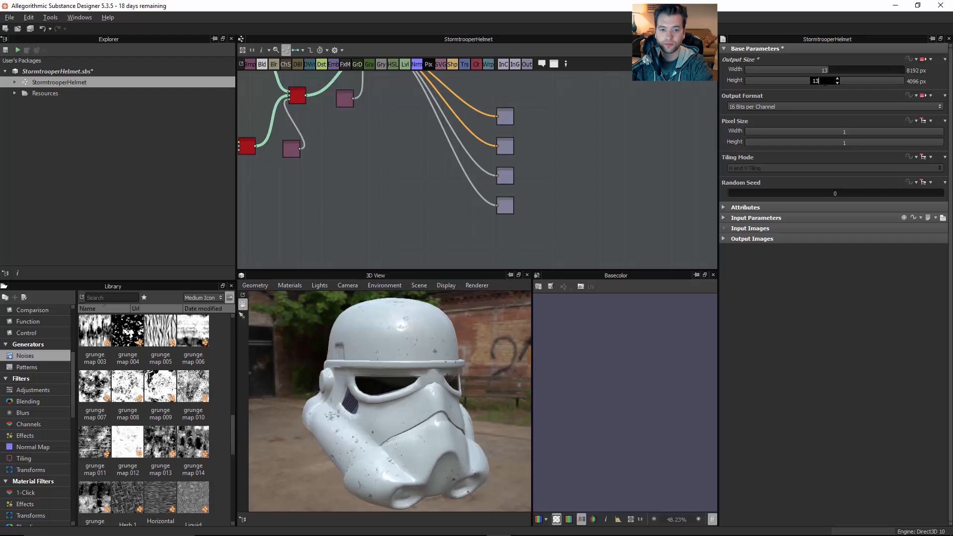
{"action": "key", "text": "Return"}
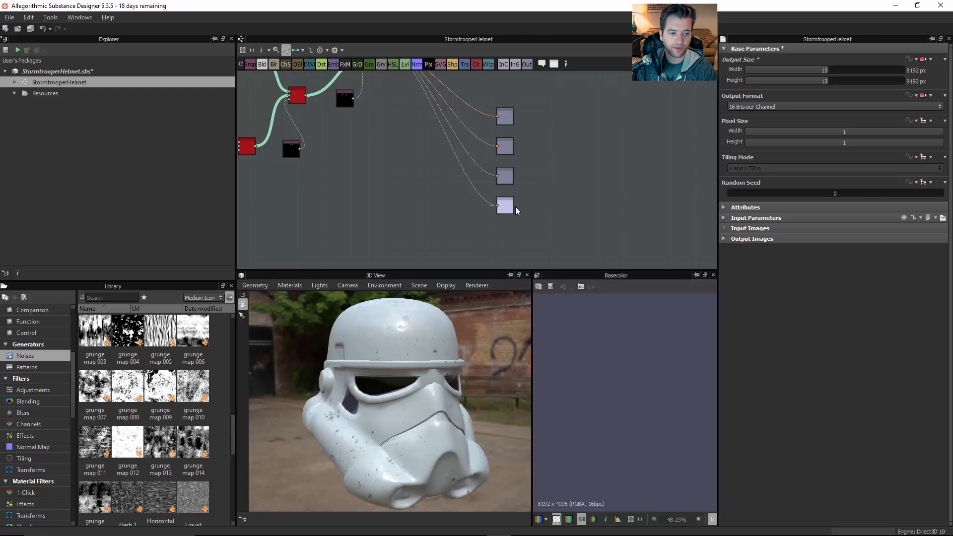
Examine the resolutions of the graph's nodes and its four outputs while they recompute.
{"action": "scroll", "coordinate": [517, 206], "scroll_direction": "up", "scroll_amount": 5}
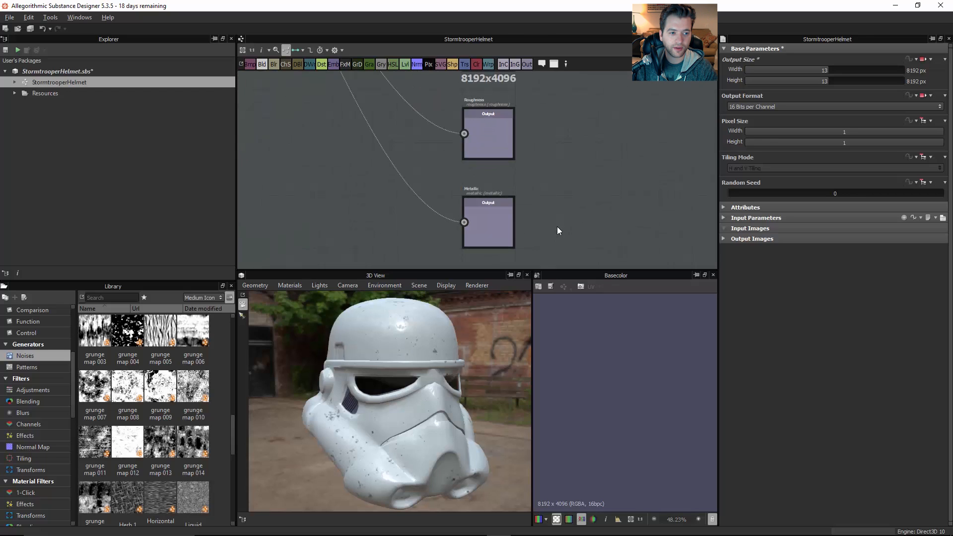
{"action": "middle_click_drag", "start_coordinate": [513, 166], "coordinate": [517, 194]}
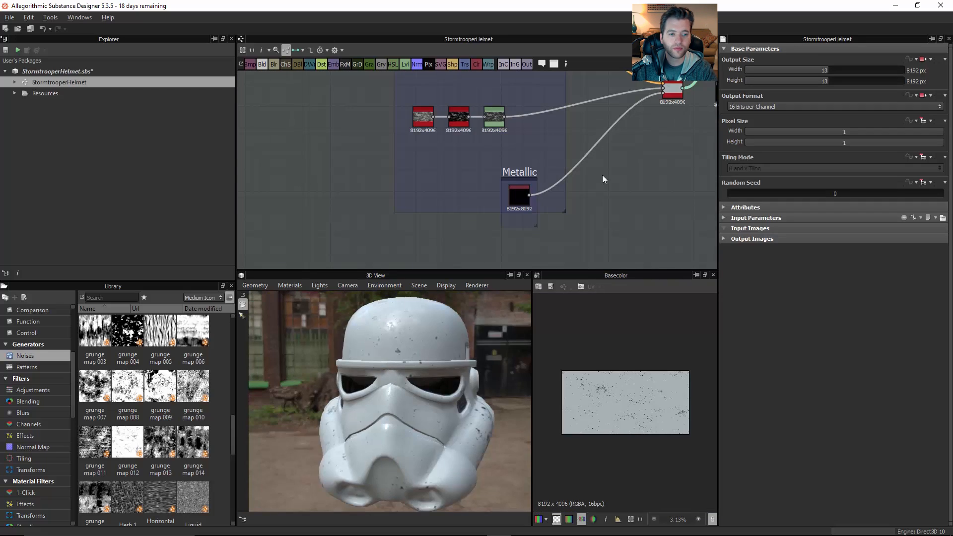
{"action": "middle_click_drag", "start_coordinate": [603, 175], "coordinate": [354, 229]}
{"action": "middle_click_drag", "start_coordinate": [517, 207], "coordinate": [281, 227]}
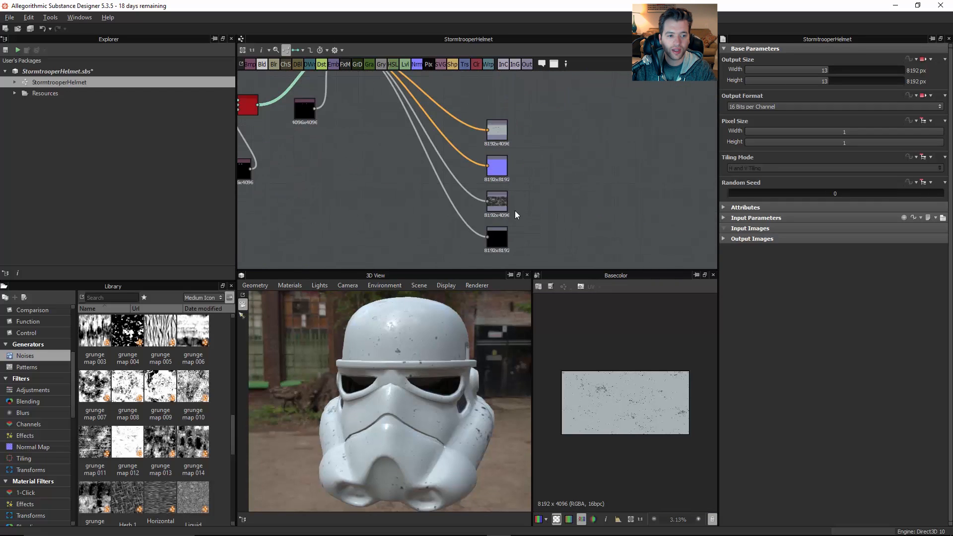
{"action": "scroll", "coordinate": [516, 202], "scroll_direction": "up", "scroll_amount": 2}
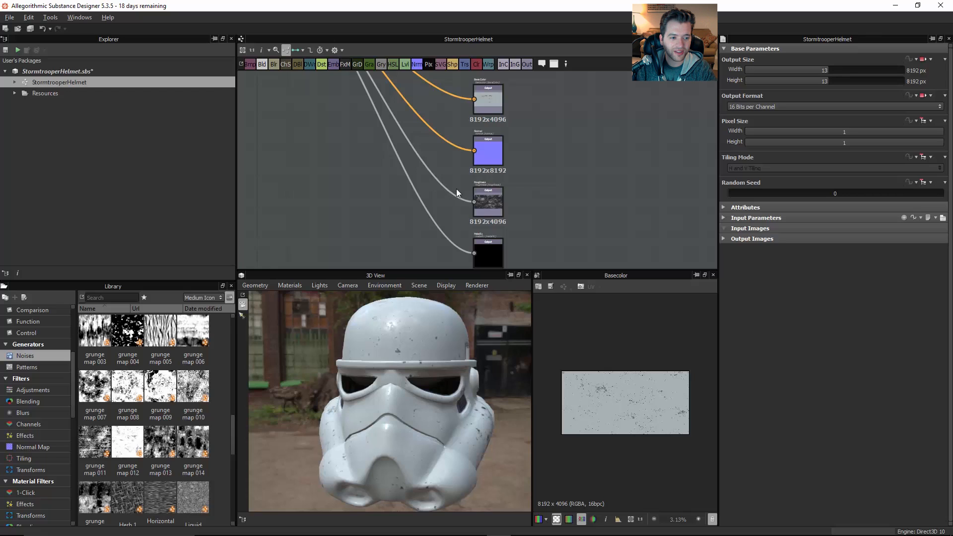
{"action": "middle_click_drag", "start_coordinate": [273, 121], "coordinate": [511, 165]}
{"action": "scroll", "coordinate": [567, 185], "scroll_direction": "down", "scroll_amount": 1}
{"action": "middle_click_drag", "start_coordinate": [621, 198], "coordinate": [486, 171]}
{"action": "scroll", "coordinate": [591, 235], "scroll_direction": "up", "scroll_amount": 1}
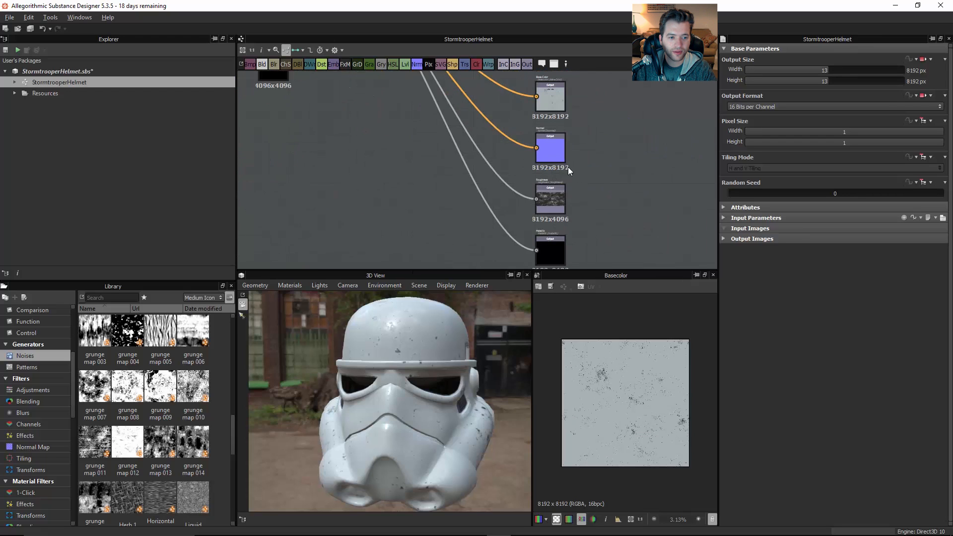
{"action": "mouse_move", "coordinate": [559, 207]}
{"action": "middle_mouse_down"}
{"action": "mouse_move", "coordinate": [533, 173]}
{"action": "mouse_move", "coordinate": [543, 199]}
{"action": "middle_mouse_up"}
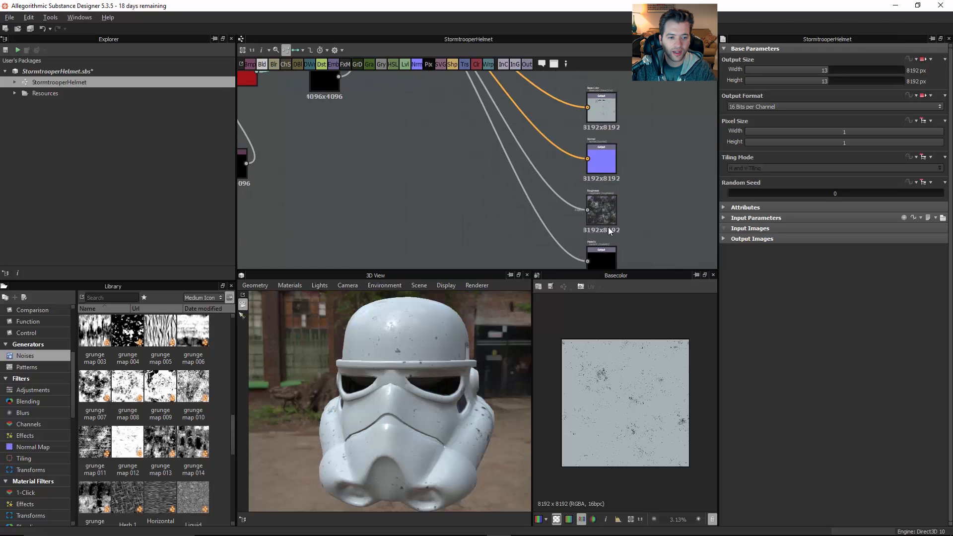
{"action": "middle_click_drag", "start_coordinate": [609, 228], "coordinate": [523, 175]}
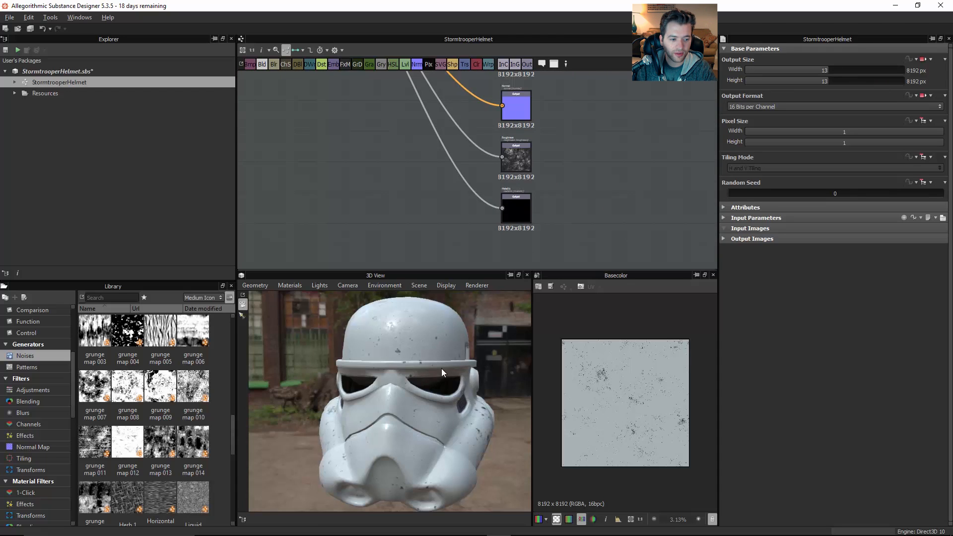
Inspect the helmet's cheek vent, eye area and dome up close in the 3D view.
{"action": "left_click_drag", "start_coordinate": [442, 368], "coordinate": [428, 360]}
{"action": "scroll", "coordinate": [409, 326], "scroll_direction": "up", "scroll_amount": 3}
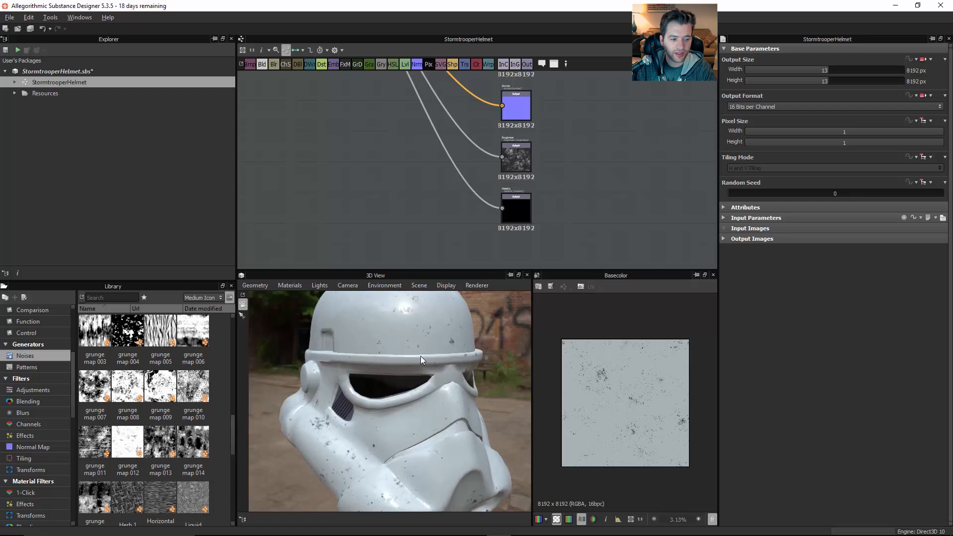
{"action": "scroll", "coordinate": [468, 349], "scroll_direction": "up", "scroll_amount": 5}
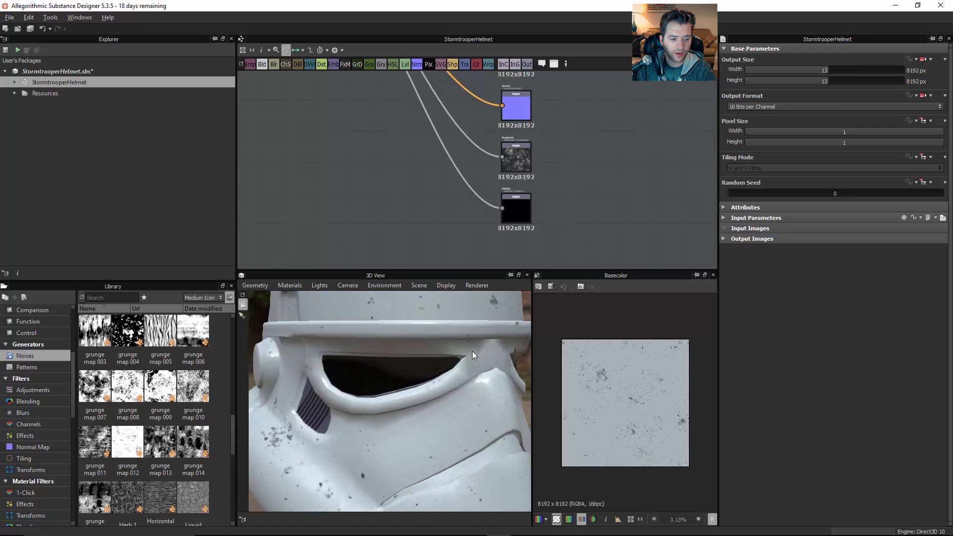
{"action": "left_click_drag", "start_coordinate": [484, 371], "coordinate": [441, 378]}
{"action": "middle_click_drag", "start_coordinate": [412, 344], "coordinate": [447, 369]}
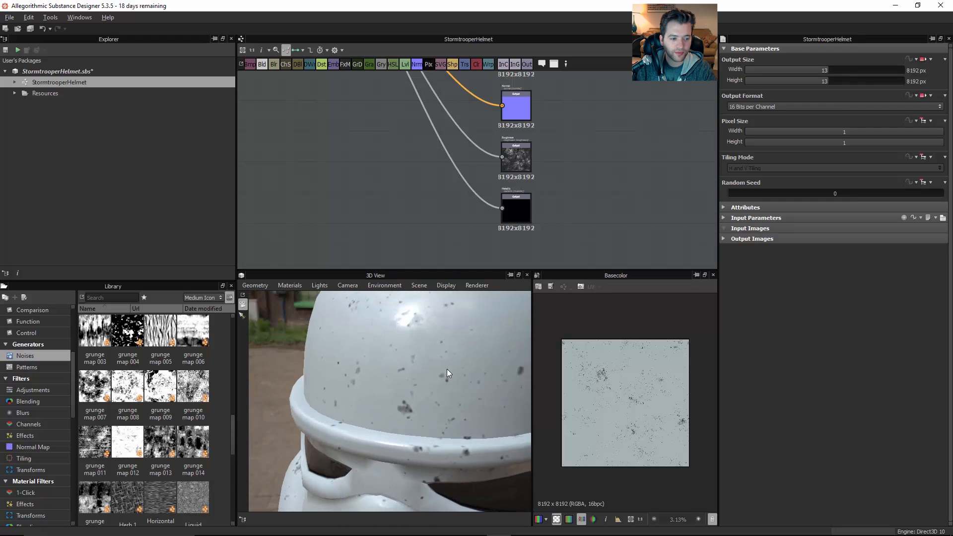
{"action": "left_click_drag", "start_coordinate": [447, 368], "coordinate": [428, 373]}
{"action": "scroll", "coordinate": [400, 372], "scroll_direction": "down", "scroll_amount": 5}
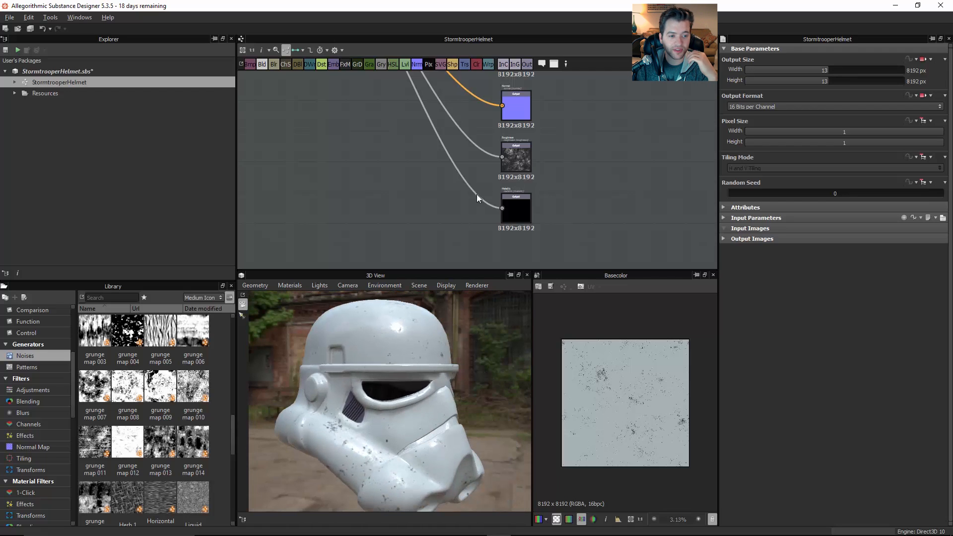
Move the output nodes farther away from the final node feeding them and shift that node slightly toward them.
{"action": "middle_click_drag", "start_coordinate": [368, 190], "coordinate": [394, 250]}
{"action": "scroll", "coordinate": [377, 185], "scroll_direction": "down", "scroll_amount": 1}
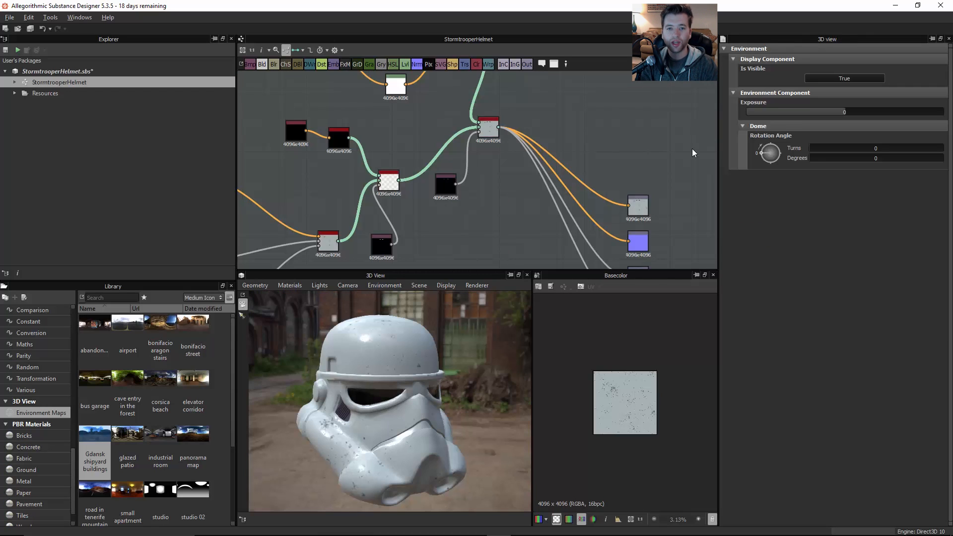
{"action": "middle_click_drag", "start_coordinate": [486, 129], "coordinate": [524, 164]}
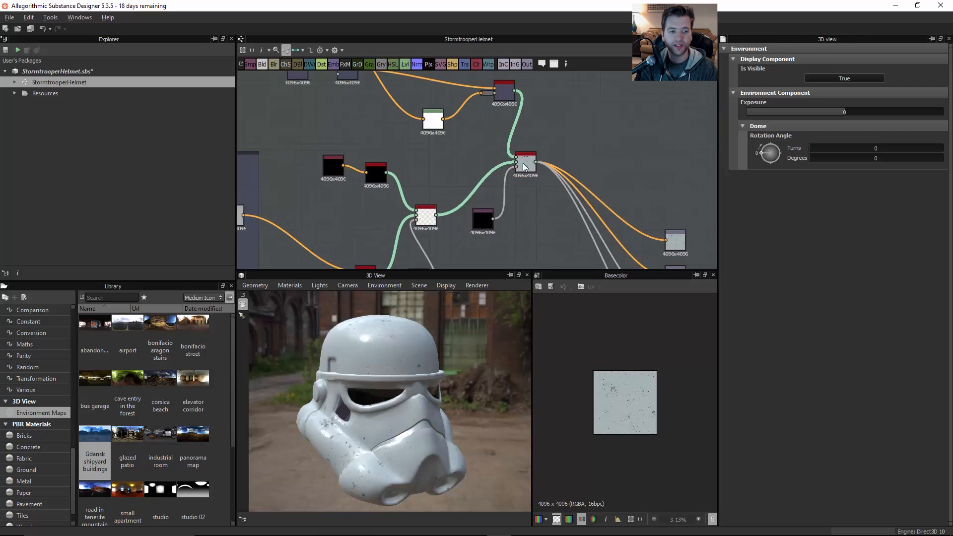
{"action": "scroll", "coordinate": [433, 159], "scroll_direction": "down", "scroll_amount": 2}
{"action": "middle_click_drag", "start_coordinate": [433, 159], "coordinate": [417, 134]}
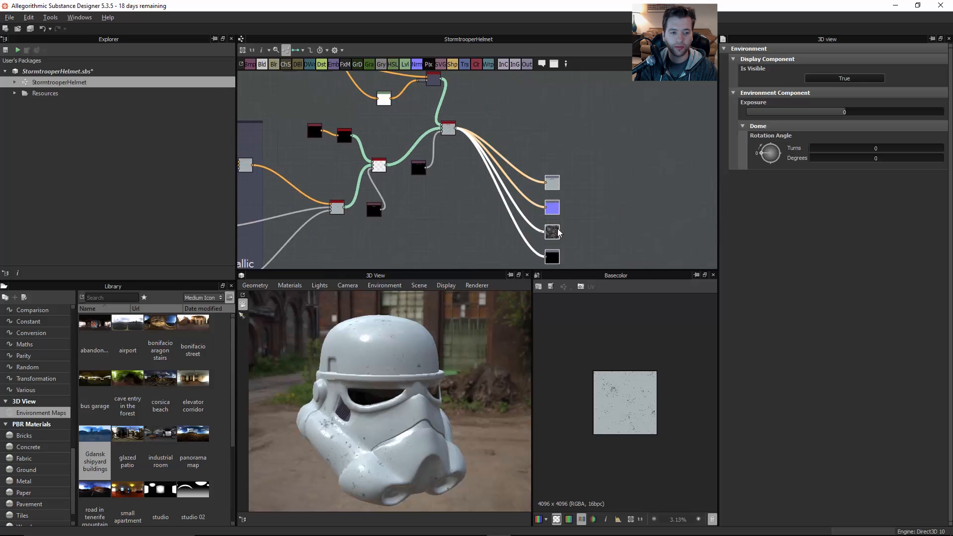
{"action": "left_click_drag", "start_coordinate": [554, 231], "coordinate": [642, 226]}
{"action": "middle_click_drag", "start_coordinate": [459, 124], "coordinate": [454, 153]}
{"action": "left_click", "coordinate": [445, 156]}
{"action": "left_click_drag", "start_coordinate": [445, 158], "coordinate": [460, 158]}
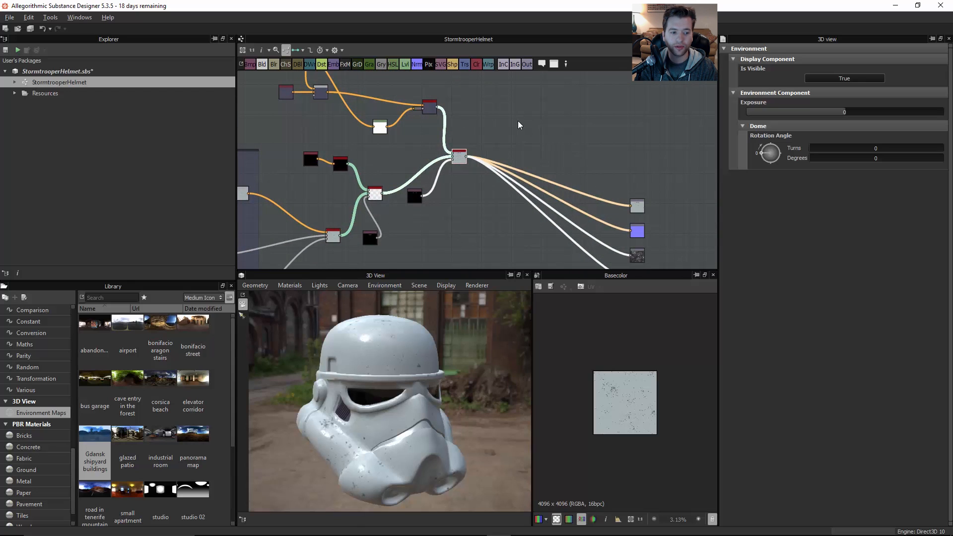
{"action": "left_click_drag", "start_coordinate": [392, 382], "coordinate": [410, 381]}
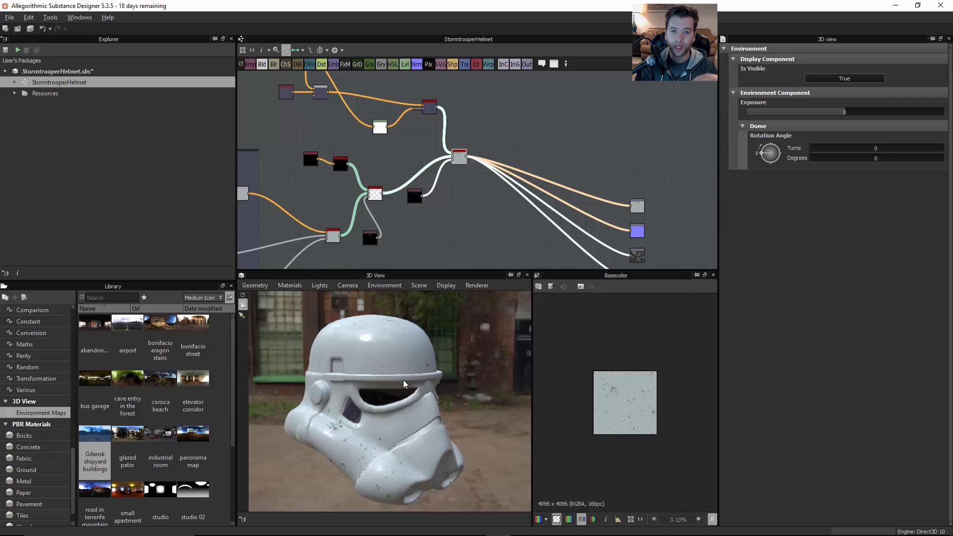
Add a Material Blend node after the final blend, feed that blend into it and reroute all the output connections to the new node.
{"action": "scroll", "coordinate": [459, 170], "scroll_direction": "up", "scroll_amount": 4}
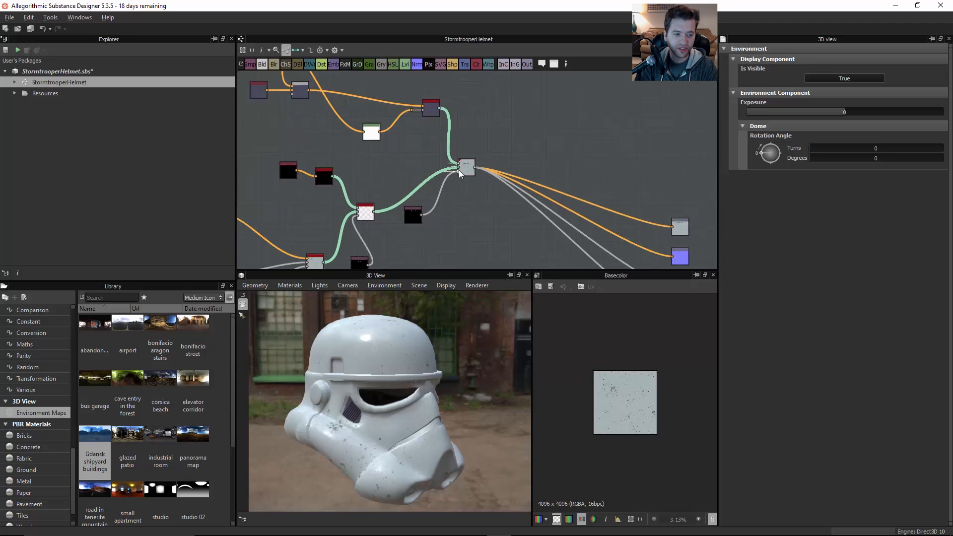
{"action": "middle_click_drag", "start_coordinate": [538, 140], "coordinate": [493, 174]}
{"action": "left_click", "coordinate": [430, 198]}
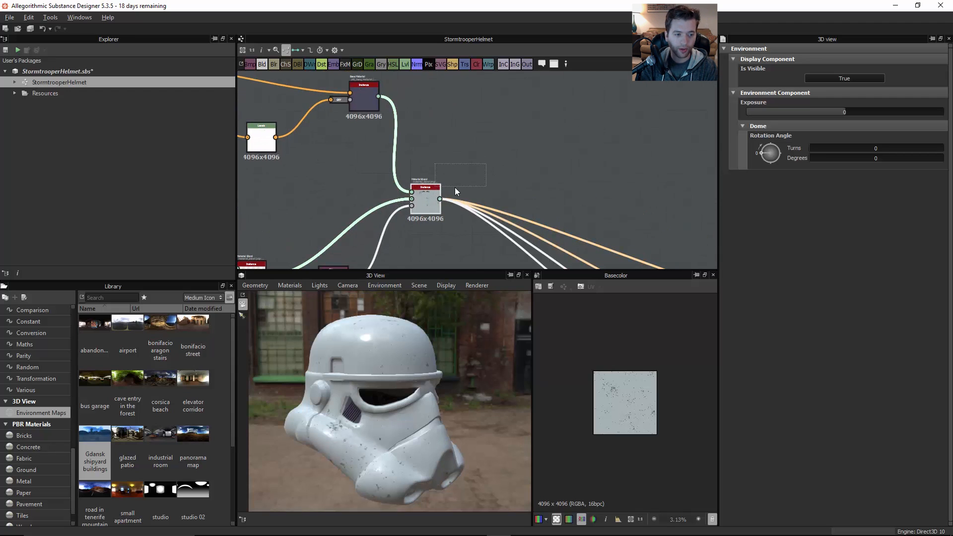
{"action": "key", "text": "space"}
{"action": "type", "text": "blen"}
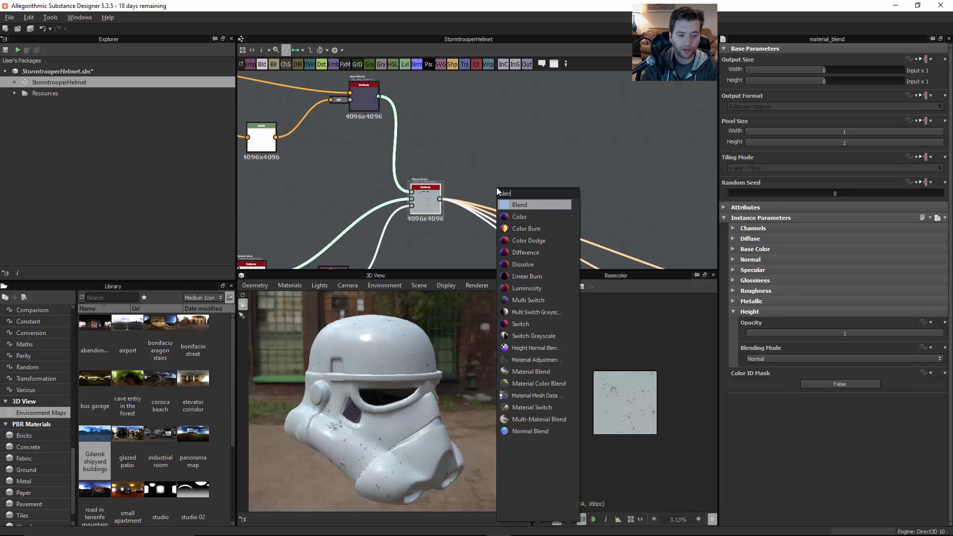
{"action": "left_click", "coordinate": [532, 371]}
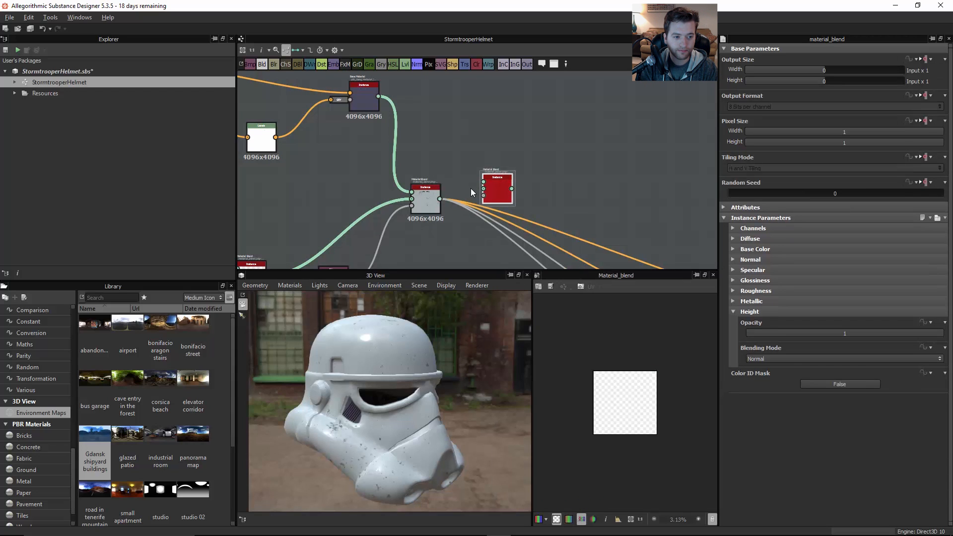
{"action": "left_click_drag", "start_coordinate": [440, 199], "coordinate": [603, 232]}
{"action": "scroll", "coordinate": [590, 200], "scroll_direction": "down", "scroll_amount": 3}
{"action": "scroll", "coordinate": [440, 149], "scroll_direction": "up", "scroll_amount": 2}
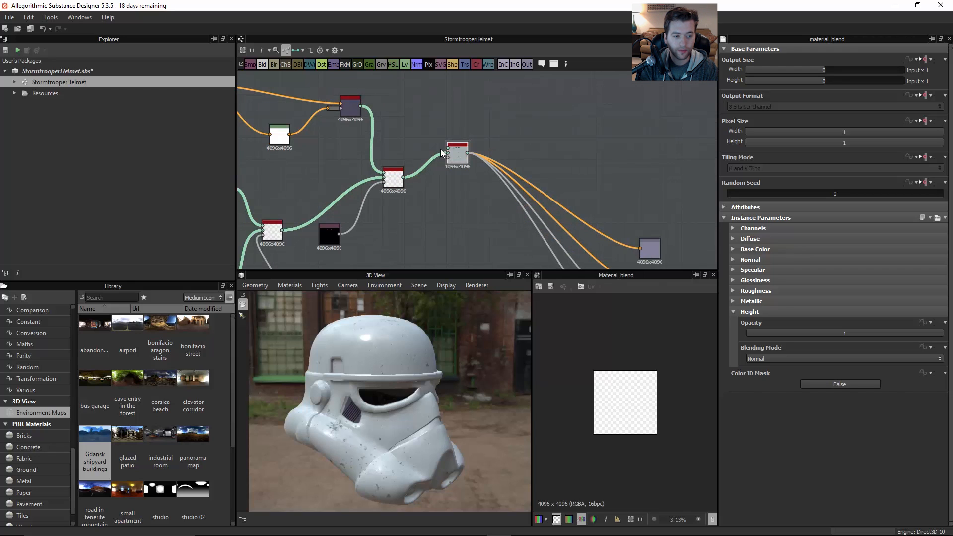
Move the new Material Blend node farther from the blend feeding it to make room for more nodes.
{"action": "scroll", "coordinate": [442, 148], "scroll_direction": "up", "scroll_amount": 5}
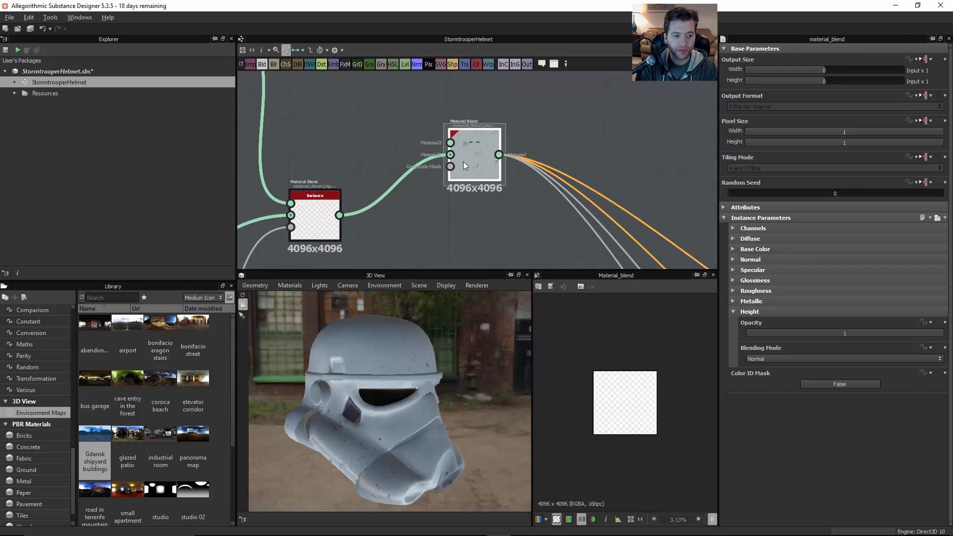
{"action": "scroll", "coordinate": [530, 174], "scroll_direction": "down", "scroll_amount": 3}
{"action": "middle_click_drag", "start_coordinate": [487, 170], "coordinate": [540, 196]}
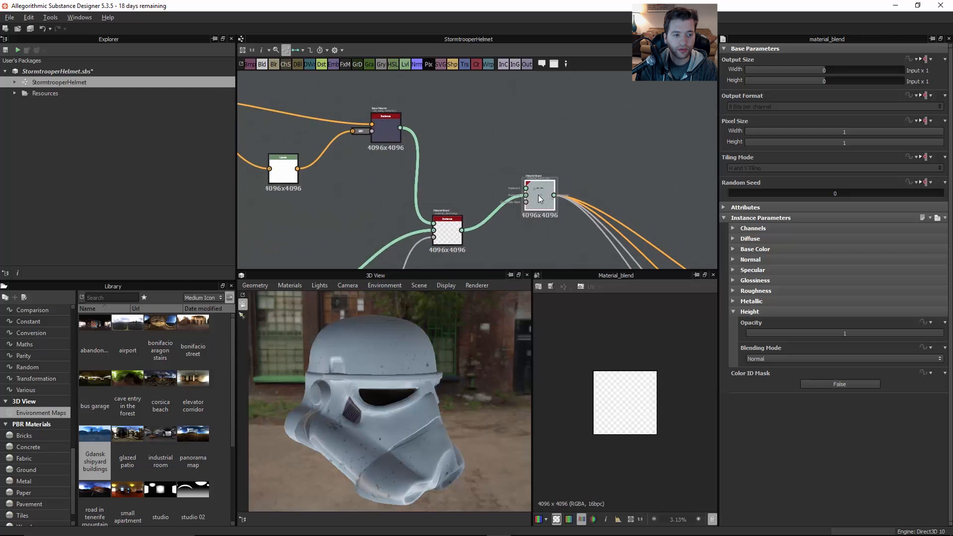
{"action": "scroll", "coordinate": [540, 196], "scroll_direction": "down", "scroll_amount": 3}
{"action": "middle_click_drag", "start_coordinate": [501, 163], "coordinate": [501, 171]}
{"action": "left_click_drag", "start_coordinate": [539, 204], "coordinate": [598, 196]}
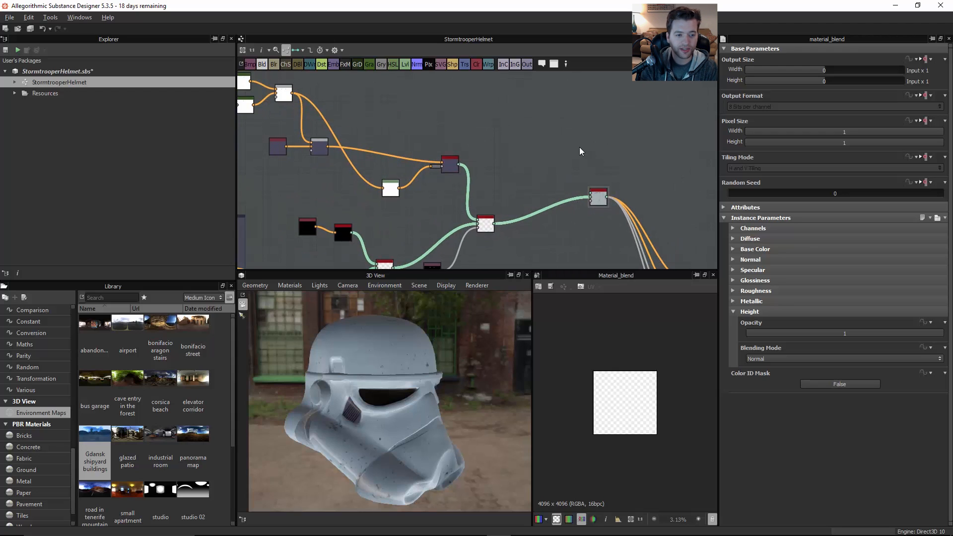
Add a Base Material node above the new Material Blend and connect it to the blend's first material input.
{"action": "key", "text": "space"}
{"action": "type", "text": "bas"}
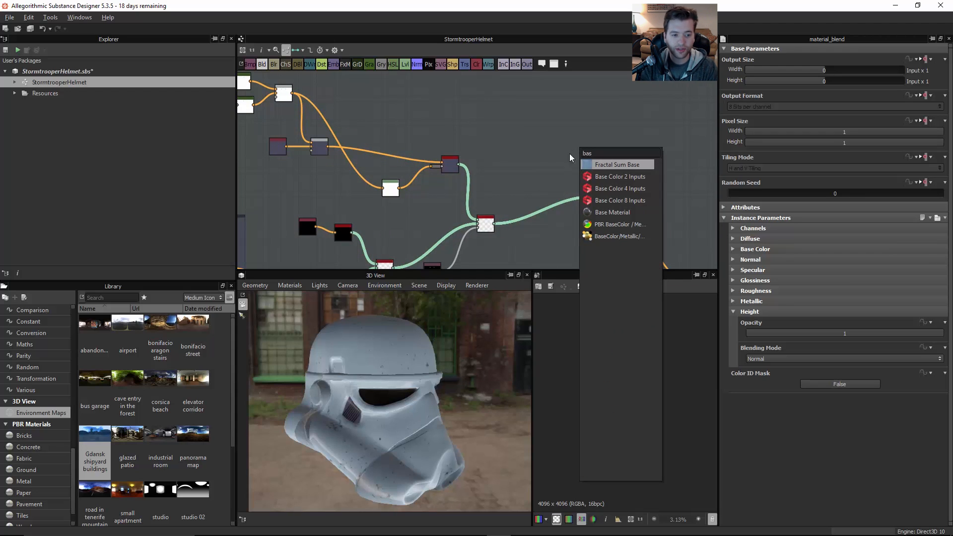
{"action": "left_click", "coordinate": [611, 212]}
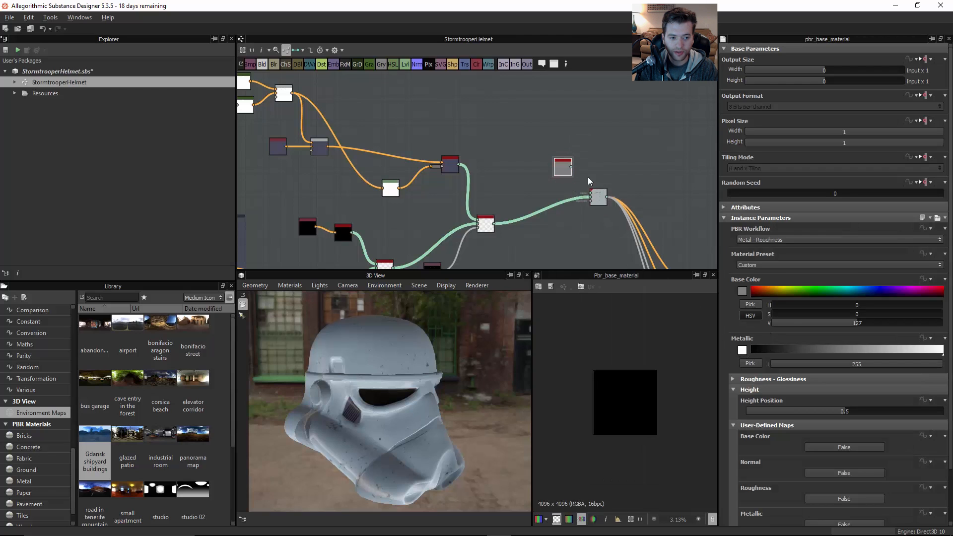
{"action": "left_click_drag", "start_coordinate": [572, 167], "coordinate": [591, 195]}
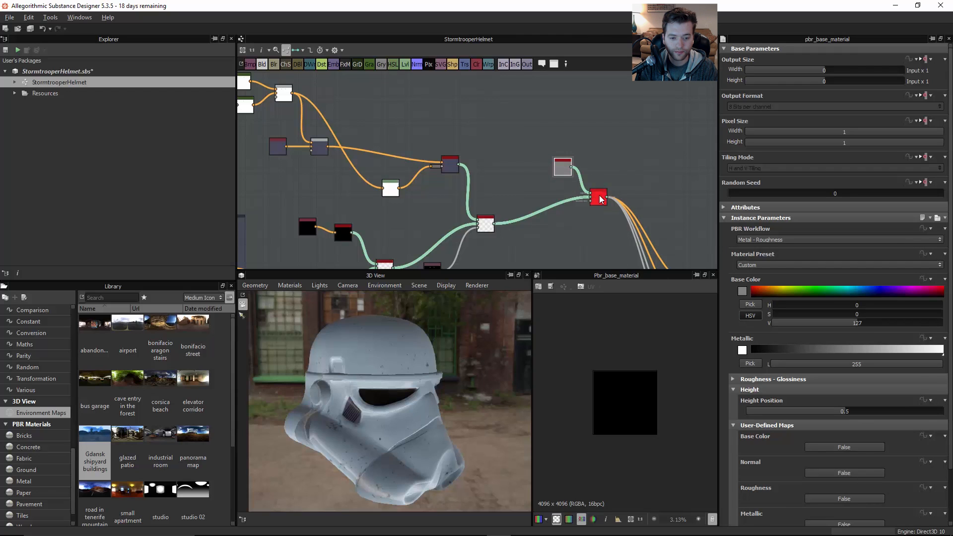
{"action": "left_click", "coordinate": [599, 199]}
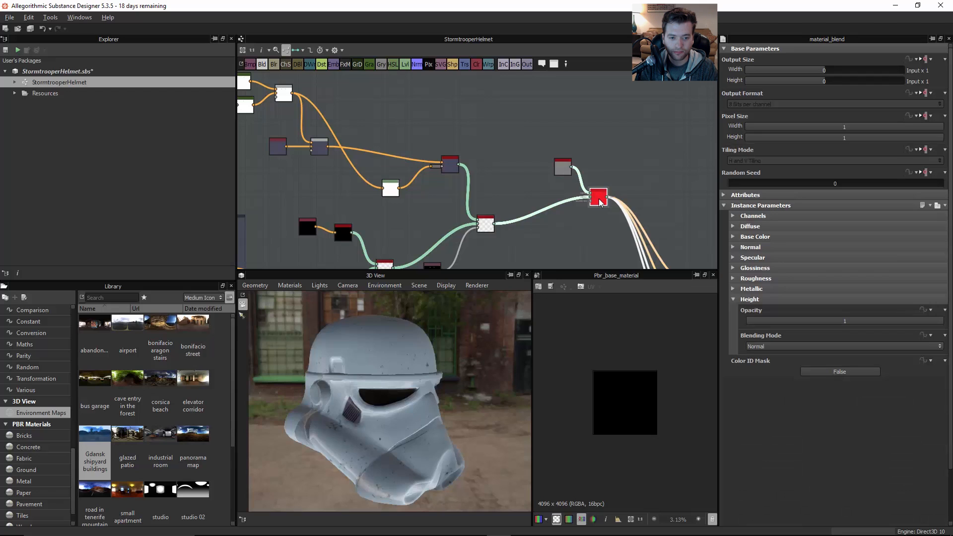
{"action": "double_click", "coordinate": [600, 199]}
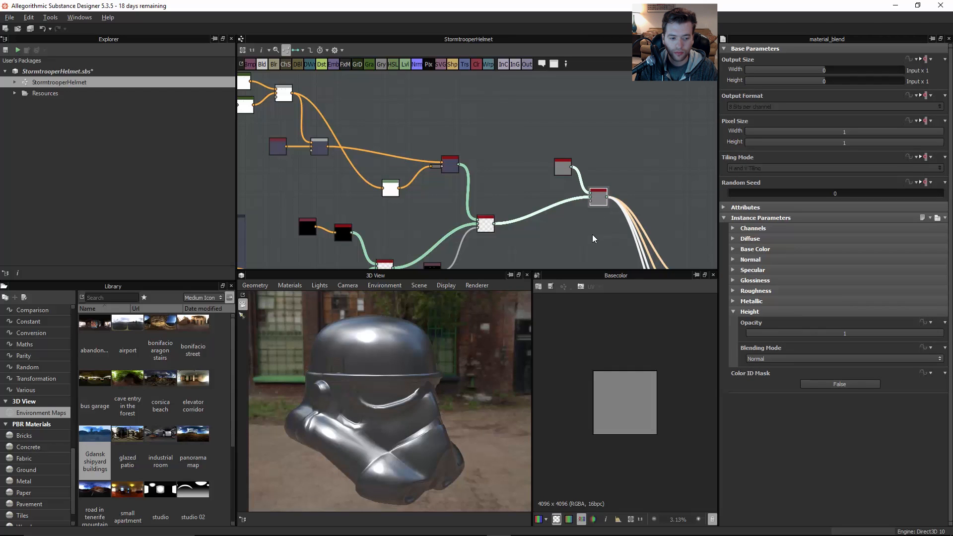
{"action": "middle_click_drag", "start_coordinate": [594, 238], "coordinate": [570, 207]}
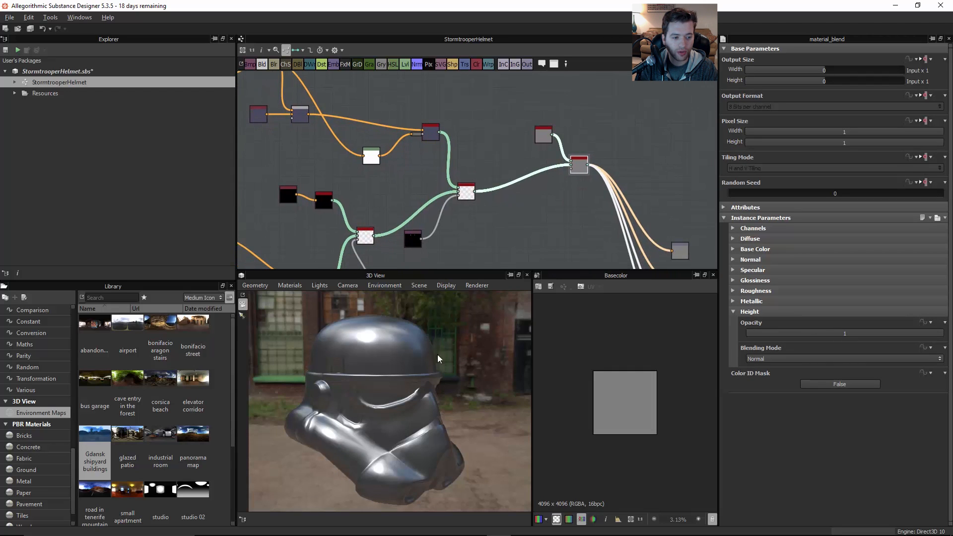
Add a Shape node below the new Material Blend and set its pattern to Disc.
{"action": "left_click_drag", "start_coordinate": [438, 359], "coordinate": [501, 350]}
{"action": "key", "text": "space"}
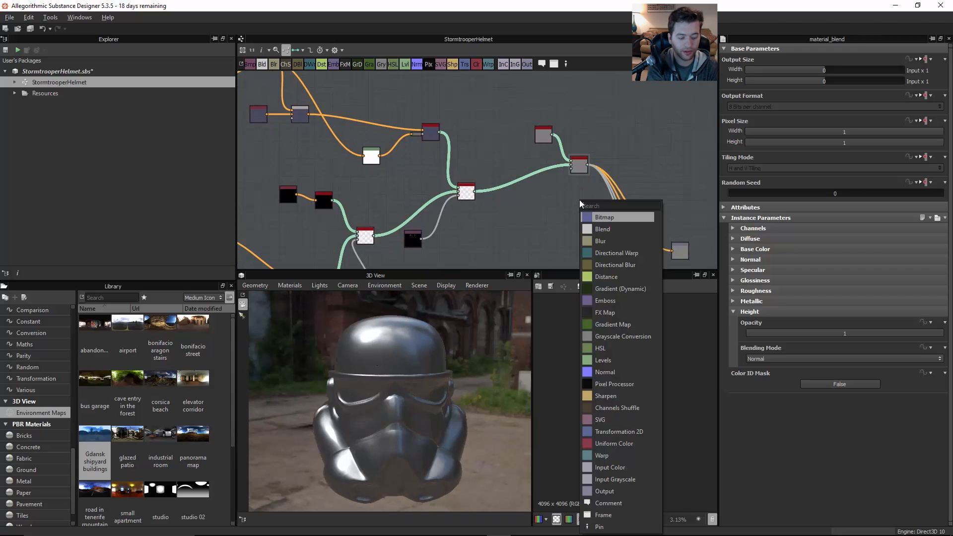
{"action": "type", "text": "shape"}
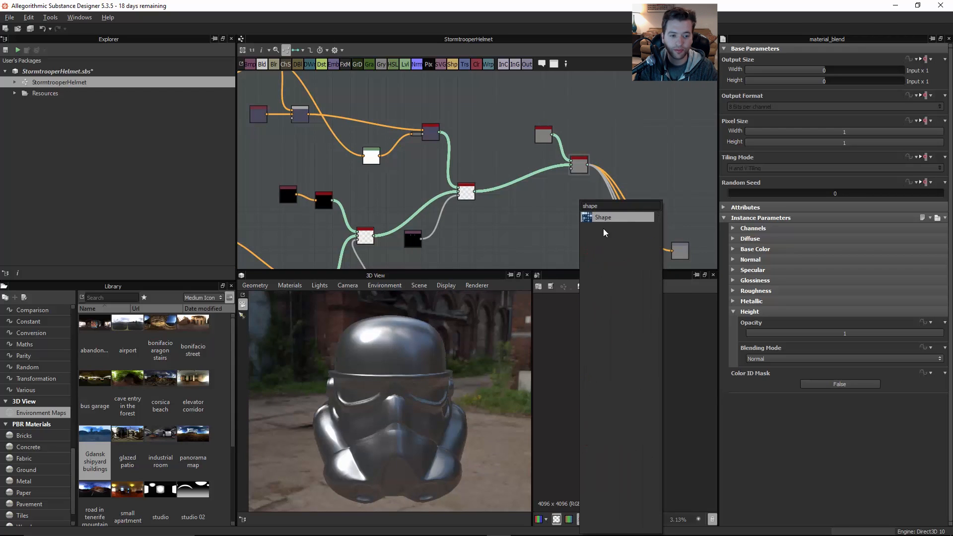
{"action": "left_click", "coordinate": [610, 217]}
{"action": "left_click_drag", "start_coordinate": [579, 198], "coordinate": [530, 202]}
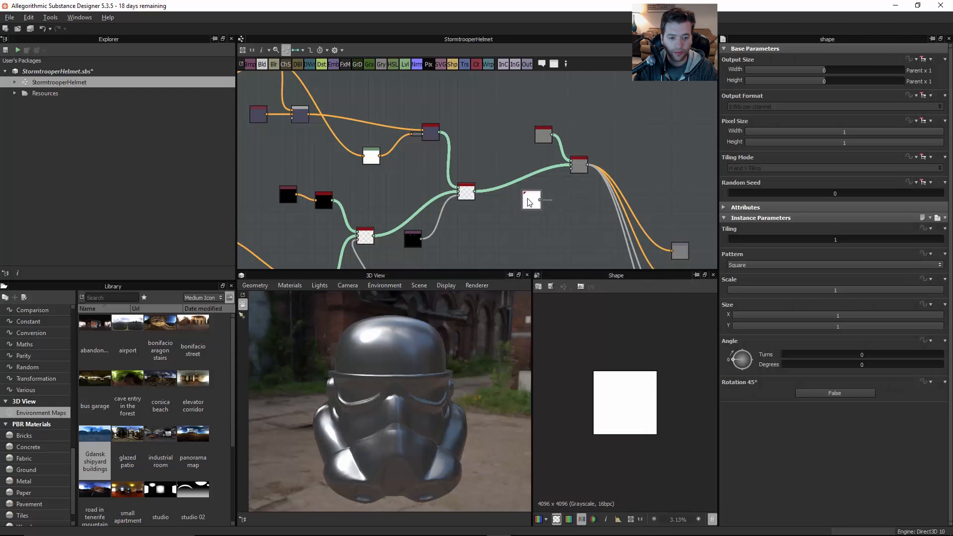
{"action": "left_click", "coordinate": [749, 264]}
{"action": "left_click", "coordinate": [753, 277]}
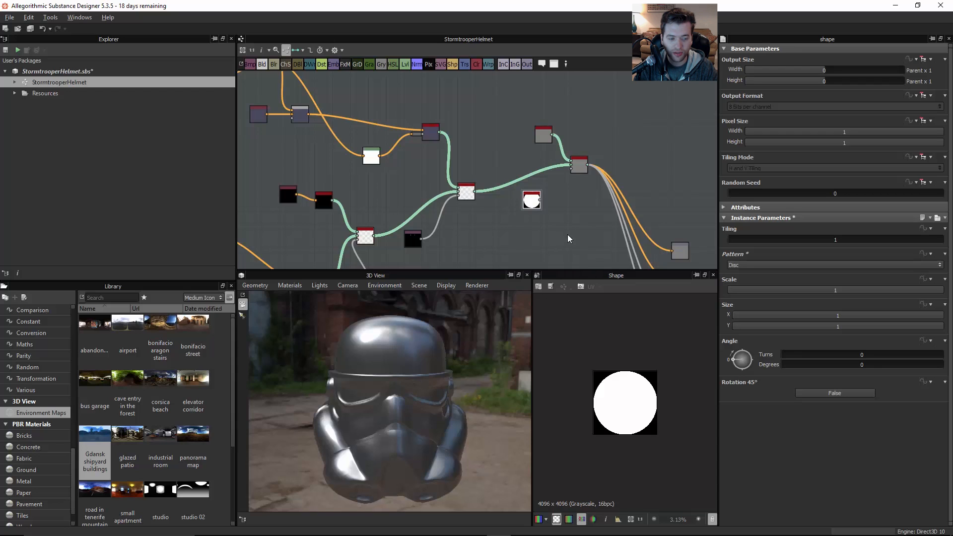
Add a Transformation 2D node after the Shape and scale the disc down to about half size.
{"action": "key", "text": "space"}
{"action": "type", "text": "2"}
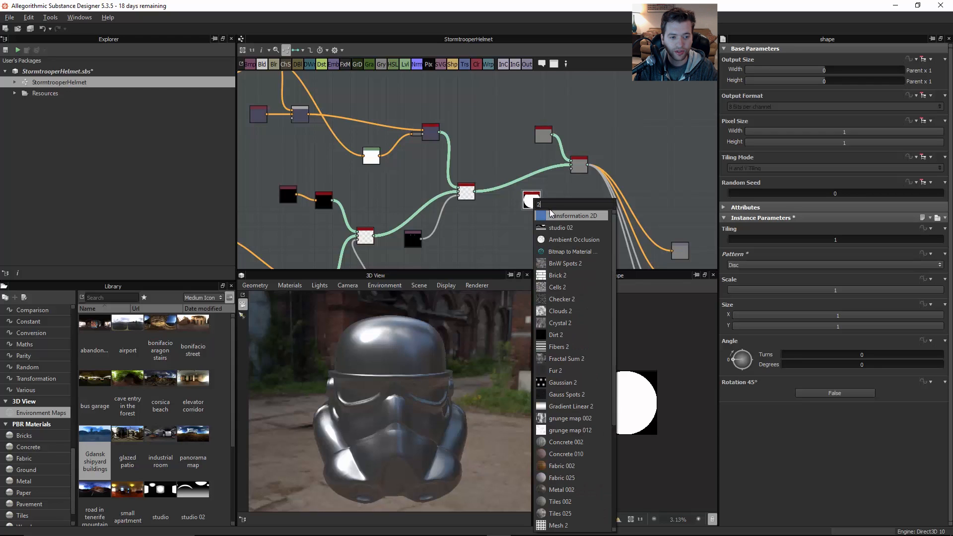
{"action": "left_click", "coordinate": [550, 214]}
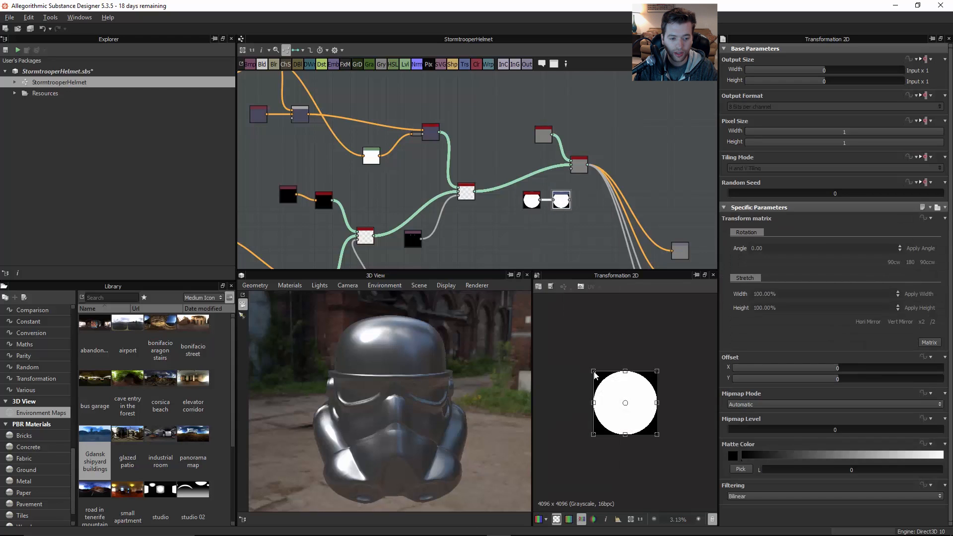
{"action": "left_click_drag", "start_coordinate": [594, 372], "coordinate": [614, 393]}
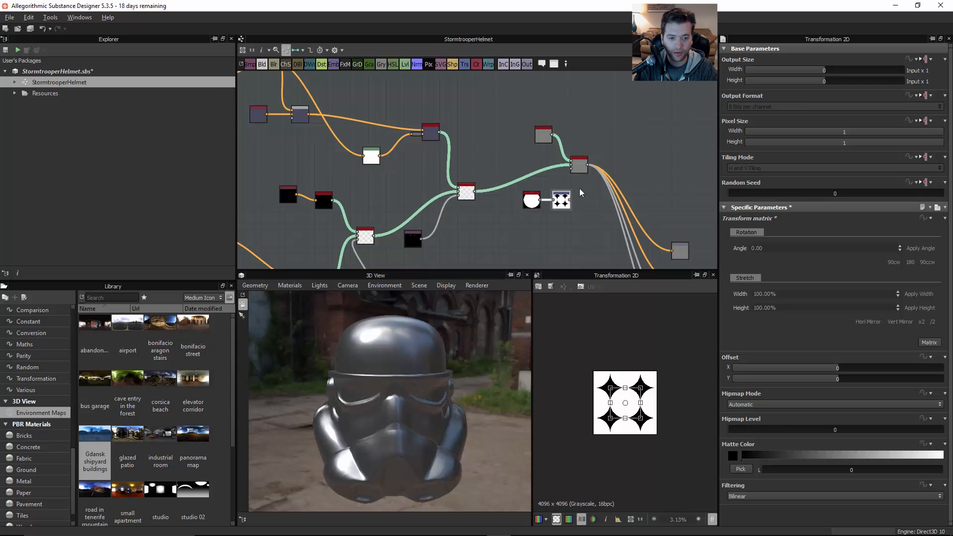
Override the inherited tiling mode of the Transformation 2D node and set it to No Tiling.
{"action": "left_click", "coordinate": [533, 199]}
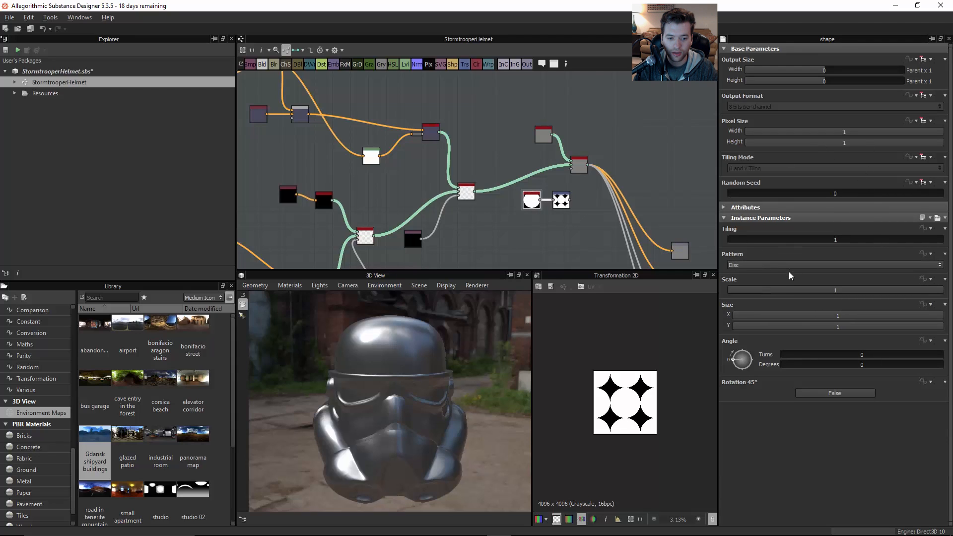
{"action": "scroll", "coordinate": [612, 229], "scroll_direction": "up", "scroll_amount": 3}
{"action": "left_click", "coordinate": [561, 200]}
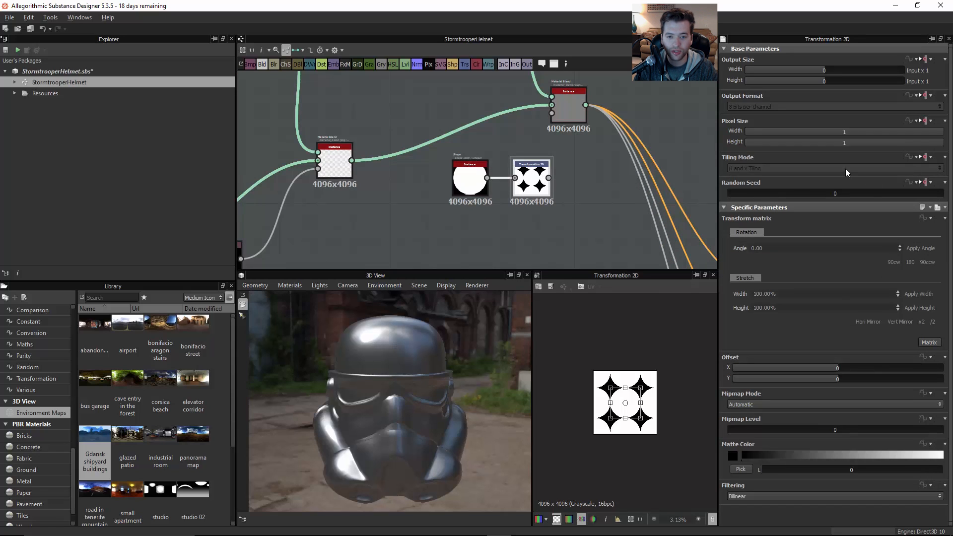
{"action": "left_click", "coordinate": [931, 159]}
{"action": "left_click", "coordinate": [920, 192]}
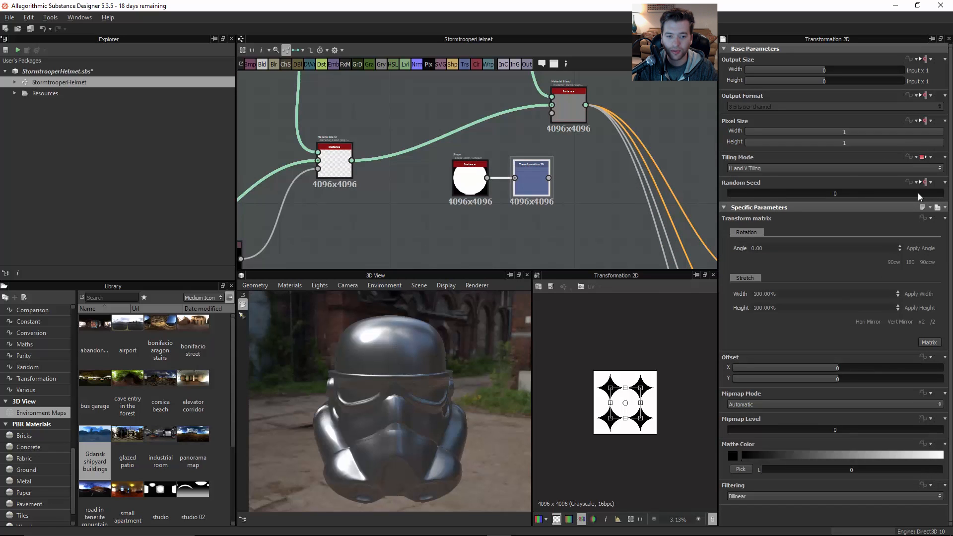
{"action": "left_click", "coordinate": [893, 169]}
{"action": "left_click", "coordinate": [815, 176]}
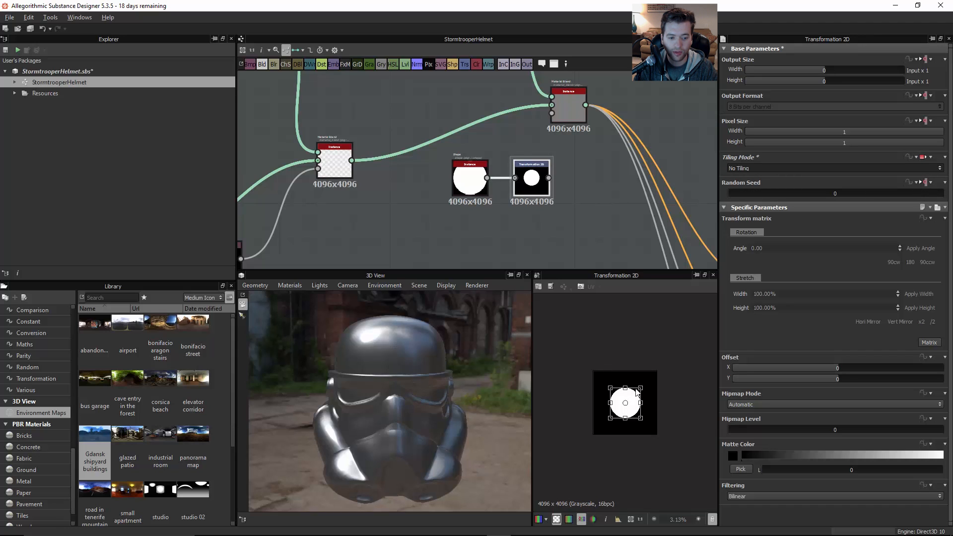
Shrink the disc to about a quarter of the map's width, move it above the centre and connect it to the new blend's mask input.
{"action": "mouse_move", "coordinate": [637, 391]}
{"action": "left_mouse_down"}
{"action": "mouse_move", "coordinate": [624, 397]}
{"action": "mouse_move", "coordinate": [630, 386]}
{"action": "left_mouse_up"}
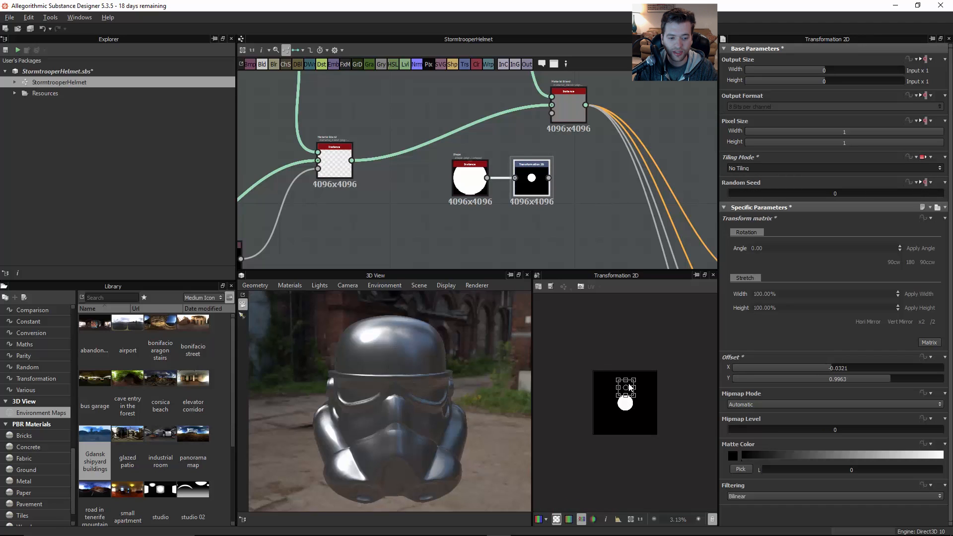
{"action": "middle_click_drag", "start_coordinate": [549, 181], "coordinate": [535, 208]}
{"action": "left_click_drag", "start_coordinate": [536, 206], "coordinate": [538, 141]}
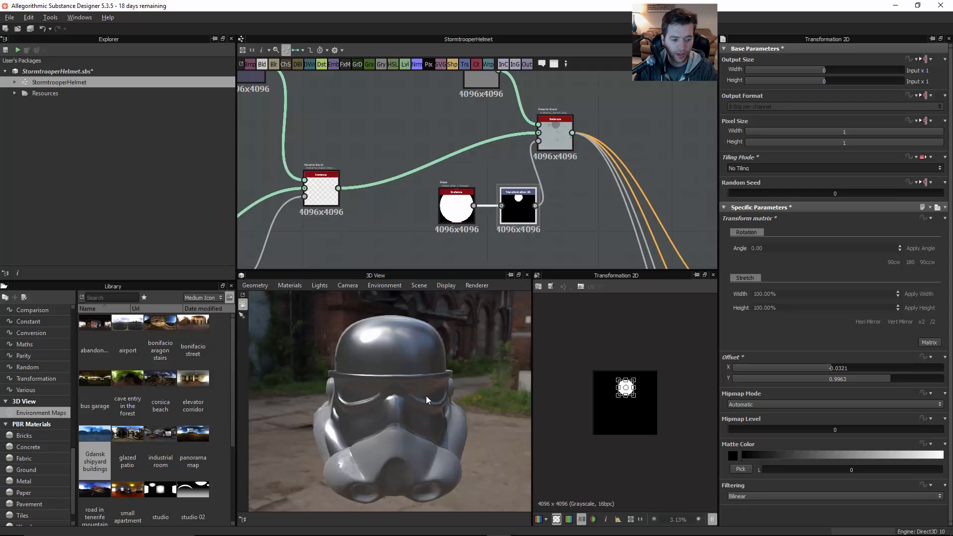
Shrink the disc mask in place to about a tenth of the map's width, checking its coverage on the helmet.
{"action": "left_click_drag", "start_coordinate": [426, 395], "coordinate": [411, 359]}
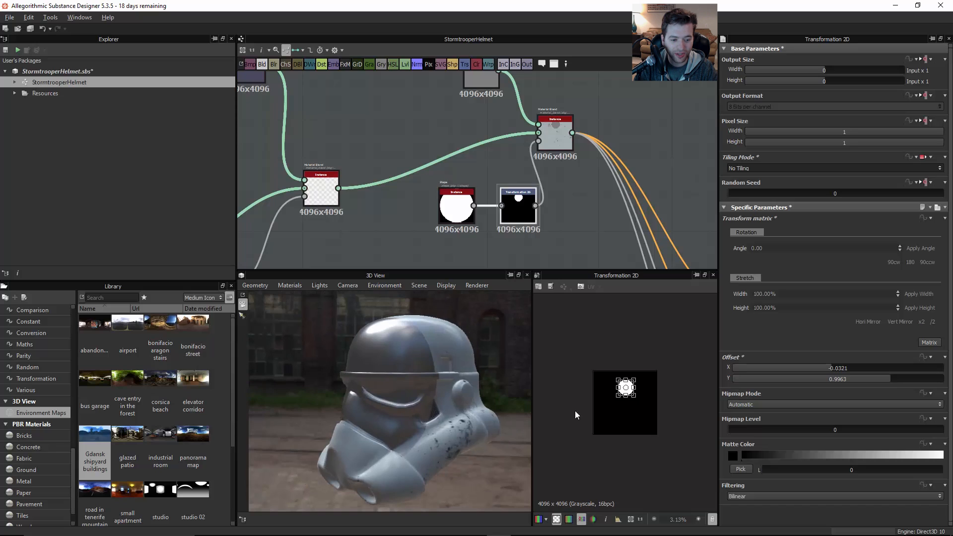
{"action": "scroll", "coordinate": [629, 395], "scroll_direction": "up", "scroll_amount": 5}
{"action": "left_click_drag", "start_coordinate": [645, 384], "coordinate": [638, 375]}
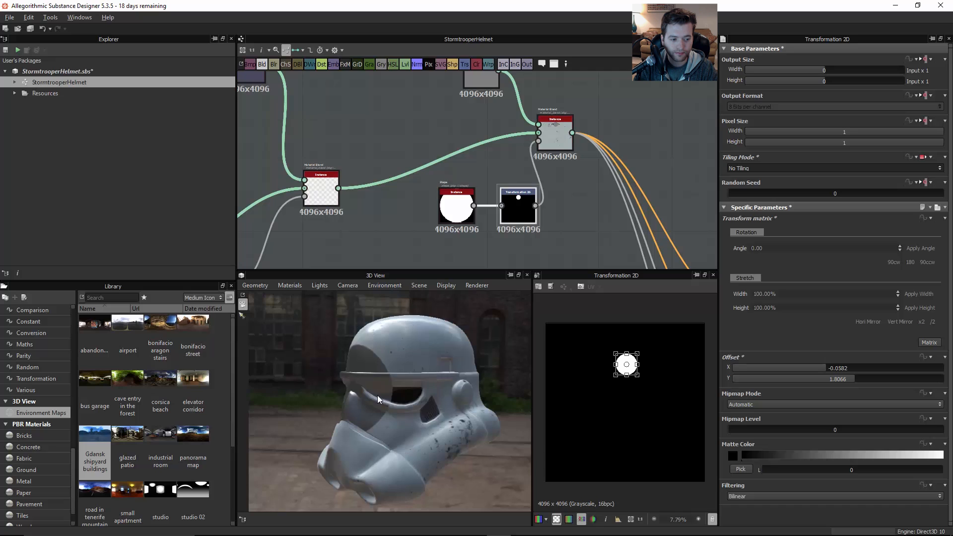
{"action": "left_click_drag", "start_coordinate": [378, 395], "coordinate": [442, 396]}
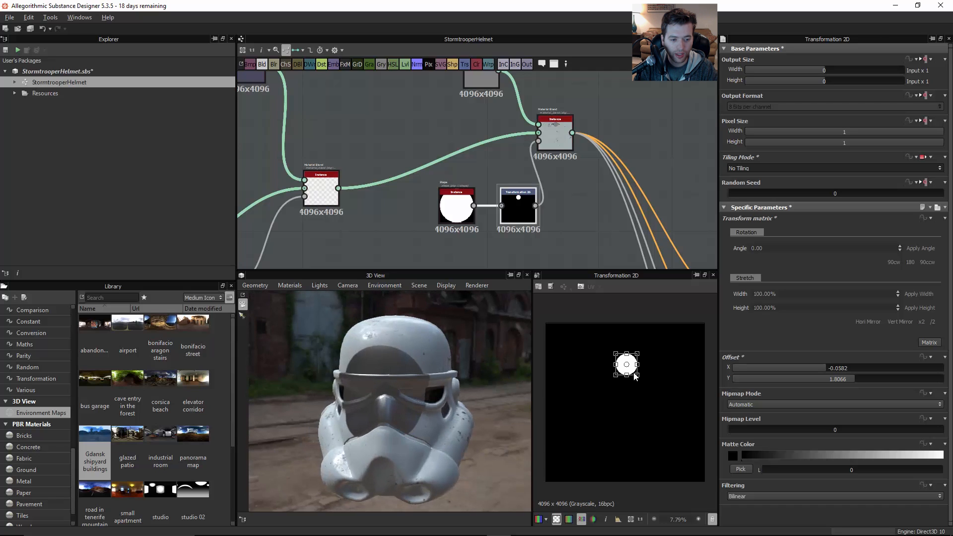
{"action": "left_click_drag", "start_coordinate": [636, 374], "coordinate": [628, 369]}
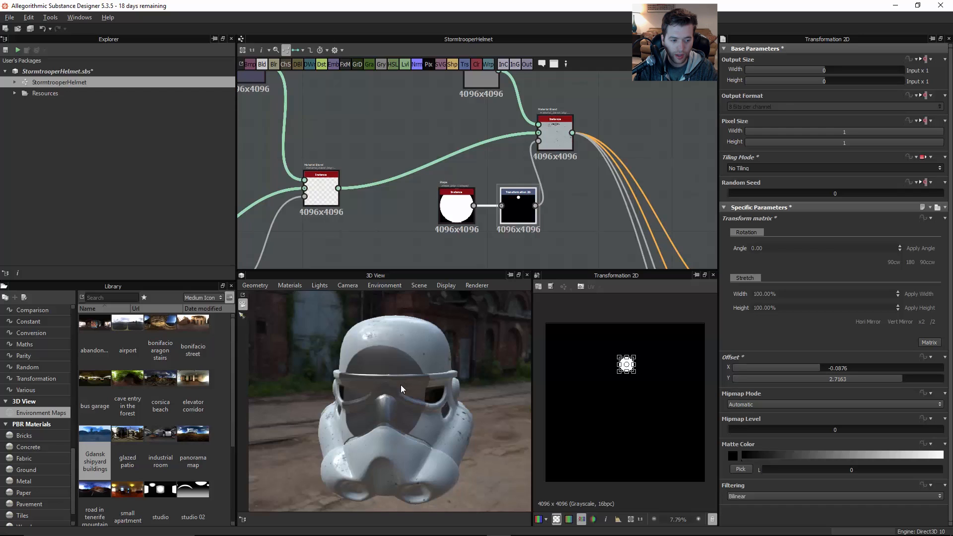
Move the disc mask up onto the helmet's dome, to an offset of about X -0.31 and Y 3.90.
{"action": "scroll", "coordinate": [408, 392], "scroll_direction": "up", "scroll_amount": 3}
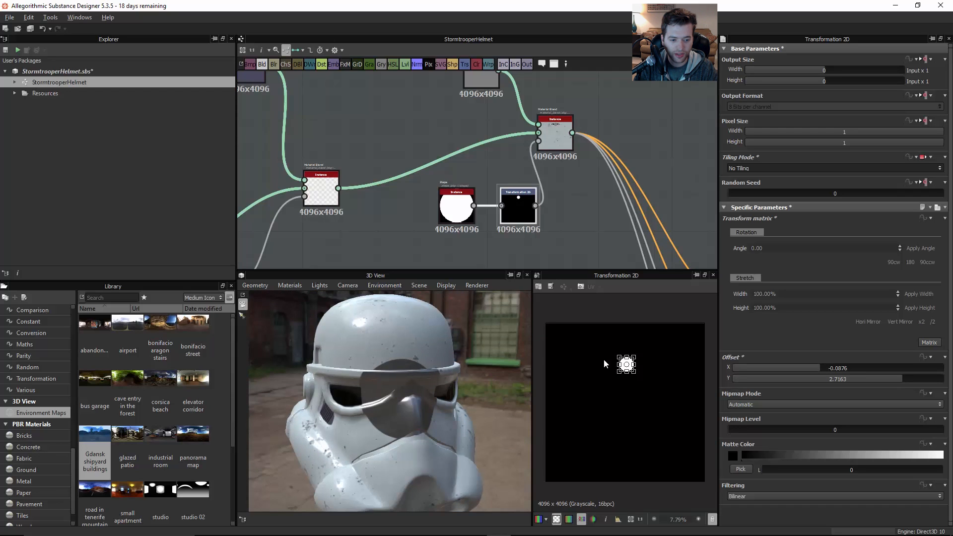
{"action": "scroll", "coordinate": [632, 357], "scroll_direction": "up", "scroll_amount": 3}
{"action": "left_click_drag", "start_coordinate": [630, 349], "coordinate": [635, 316]}
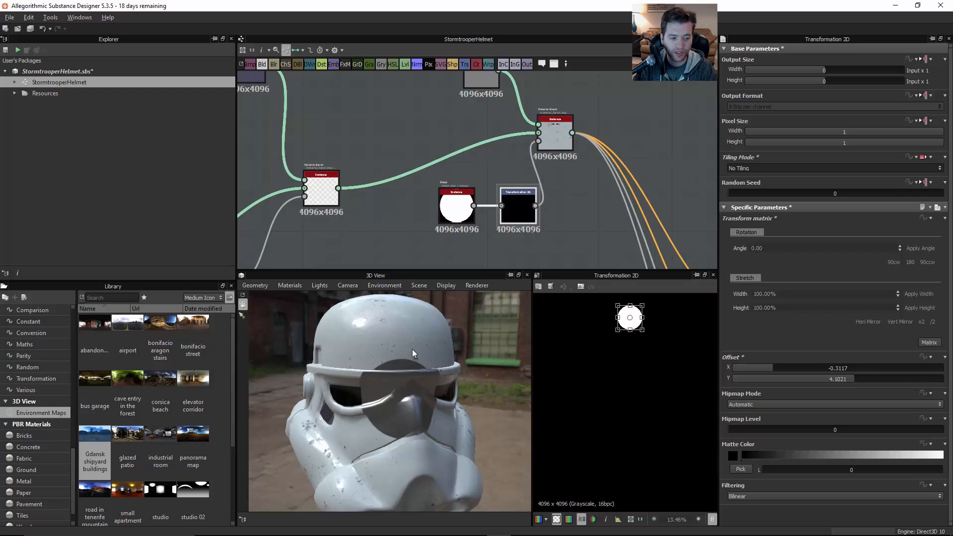
{"action": "mouse_move", "coordinate": [413, 352]}
{"action": "left_mouse_down"}
{"action": "mouse_move", "coordinate": [391, 345]}
{"action": "mouse_move", "coordinate": [398, 337]}
{"action": "mouse_move", "coordinate": [400, 360]}
{"action": "mouse_move", "coordinate": [417, 362]}
{"action": "left_mouse_up"}
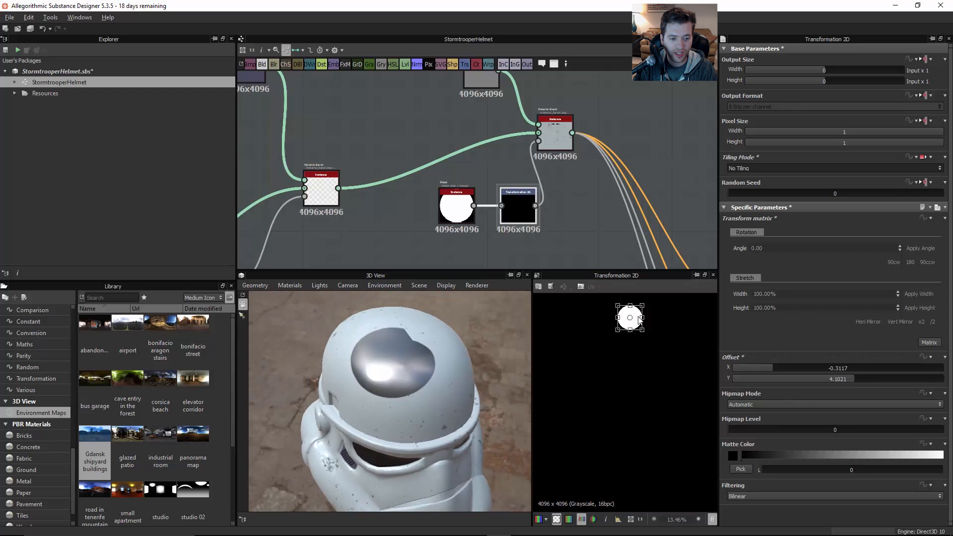
{"action": "left_click_drag", "start_coordinate": [640, 321], "coordinate": [640, 325]}
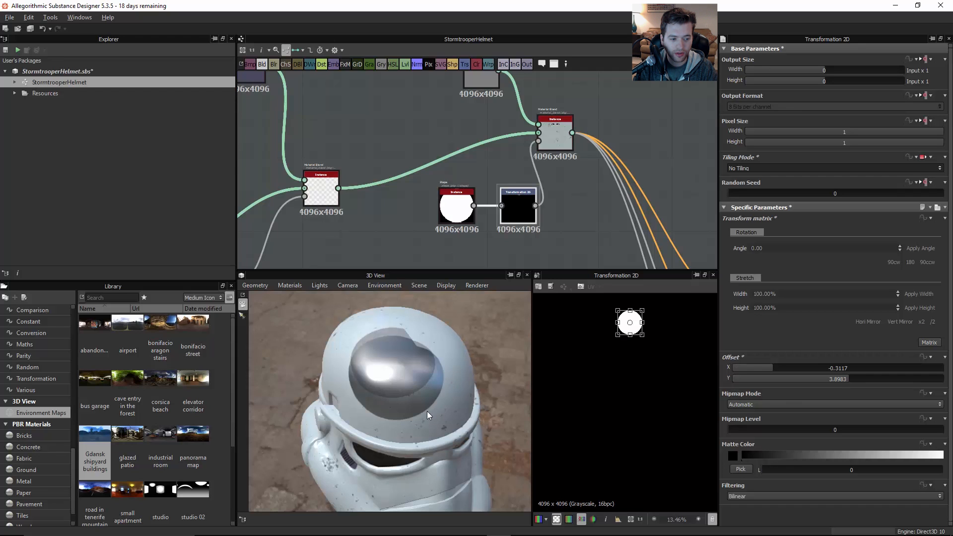
Check the metallic disc on the helmet, and rearrange the disc mask nodes and base material around the new Material Blend.
{"action": "left_click_drag", "start_coordinate": [422, 409], "coordinate": [425, 374]}
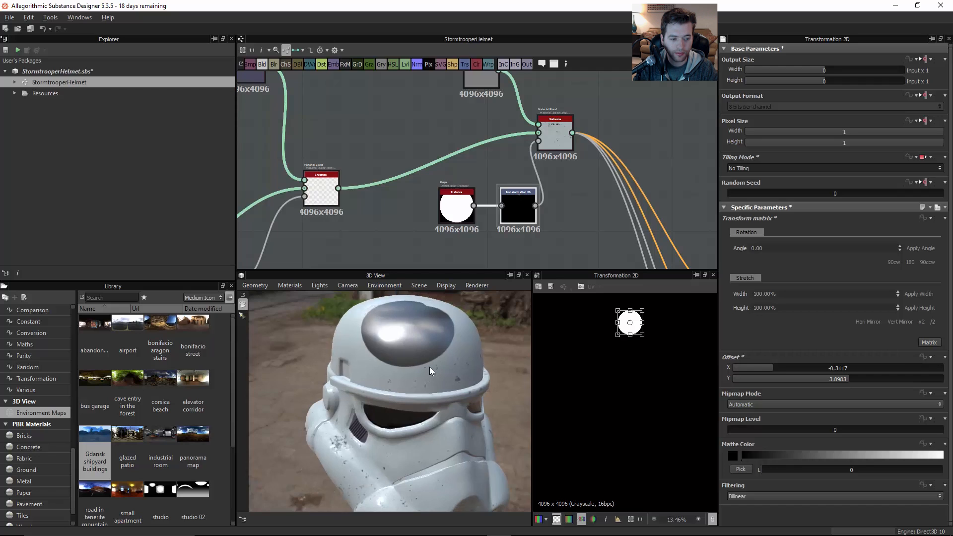
{"action": "scroll", "coordinate": [430, 367], "scroll_direction": "down", "scroll_amount": 1}
{"action": "scroll", "coordinate": [442, 365], "scroll_direction": "down", "scroll_amount": 1}
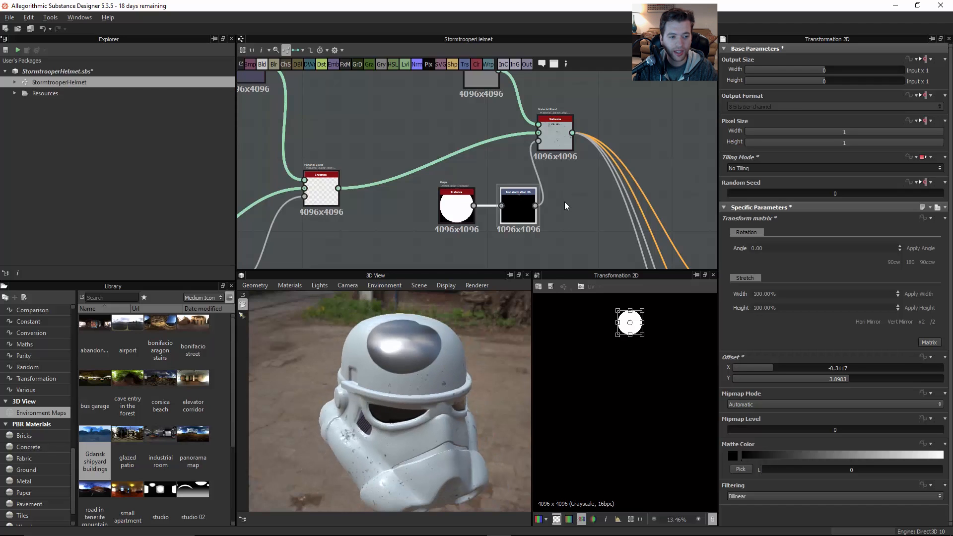
{"action": "left_click_drag", "start_coordinate": [548, 234], "coordinate": [442, 221]}
{"action": "middle_click_drag", "start_coordinate": [550, 176], "coordinate": [563, 227]}
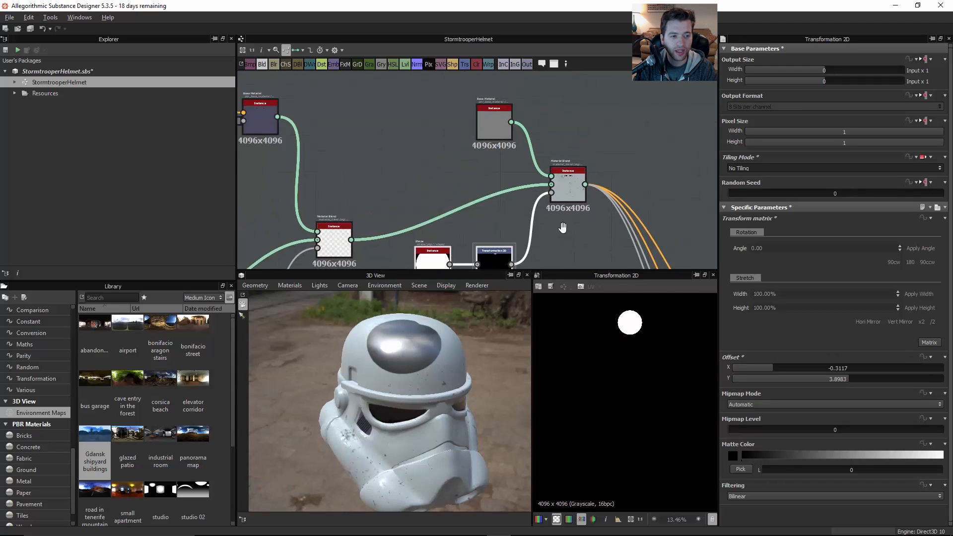
{"action": "left_click_drag", "start_coordinate": [493, 144], "coordinate": [465, 114]}
{"action": "left_click", "coordinate": [581, 200]}
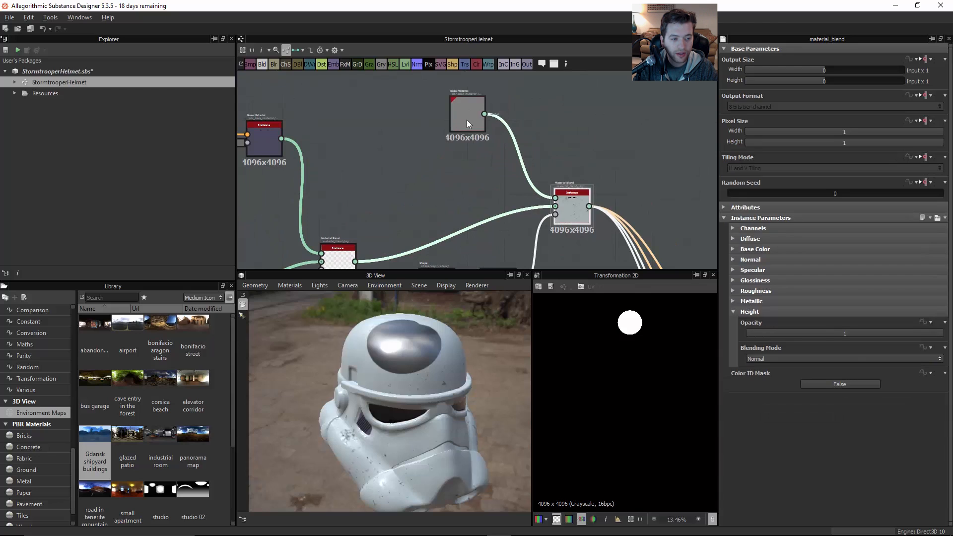
Lighten the metallic base material's base colour to a neutral grey with a value of 204.
{"action": "left_click", "coordinate": [467, 121]}
{"action": "middle_click_drag", "start_coordinate": [441, 173], "coordinate": [523, 220]}
{"action": "scroll", "coordinate": [523, 220], "scroll_direction": "up", "scroll_amount": 2}
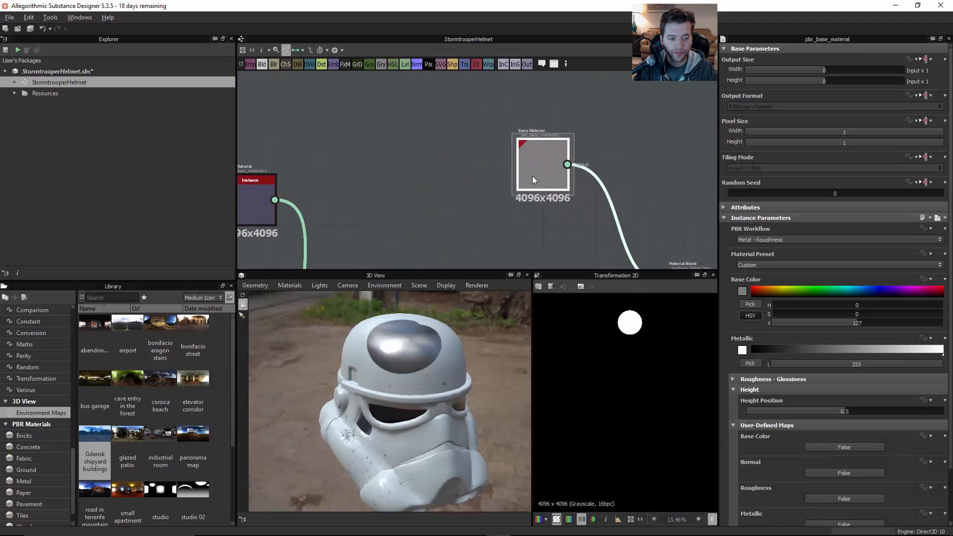
{"action": "left_click_drag", "start_coordinate": [532, 175], "coordinate": [550, 159]}
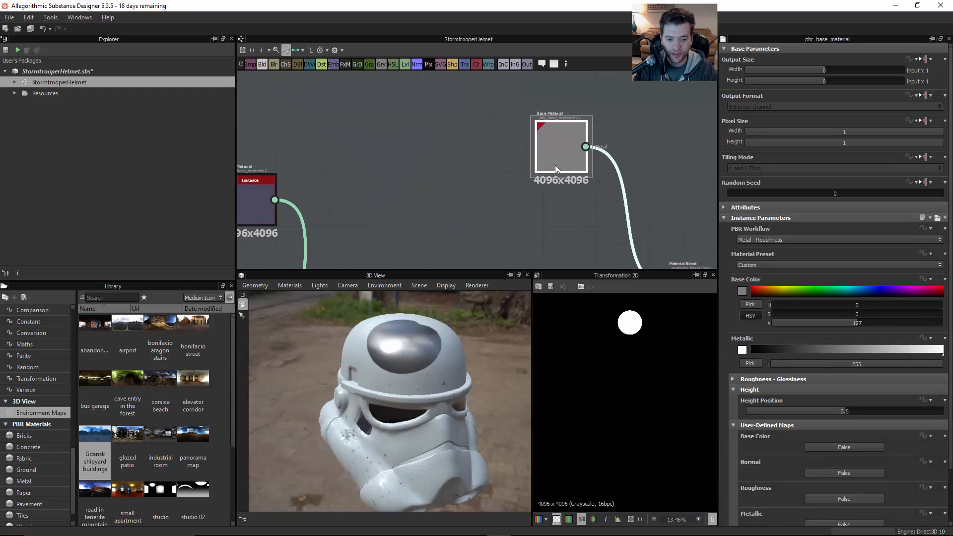
{"action": "left_click", "coordinate": [743, 292]}
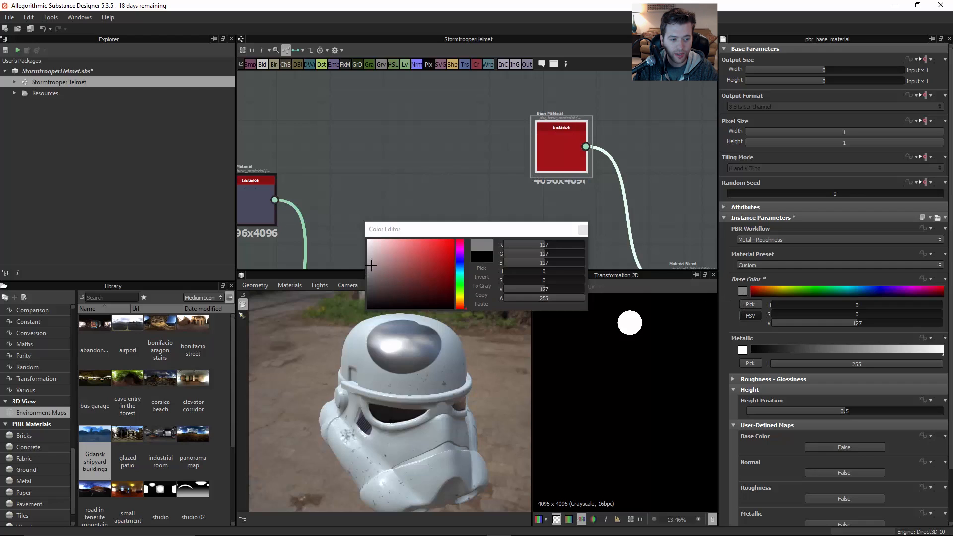
{"action": "left_click", "coordinate": [368, 252]}
{"action": "left_click", "coordinate": [582, 233]}
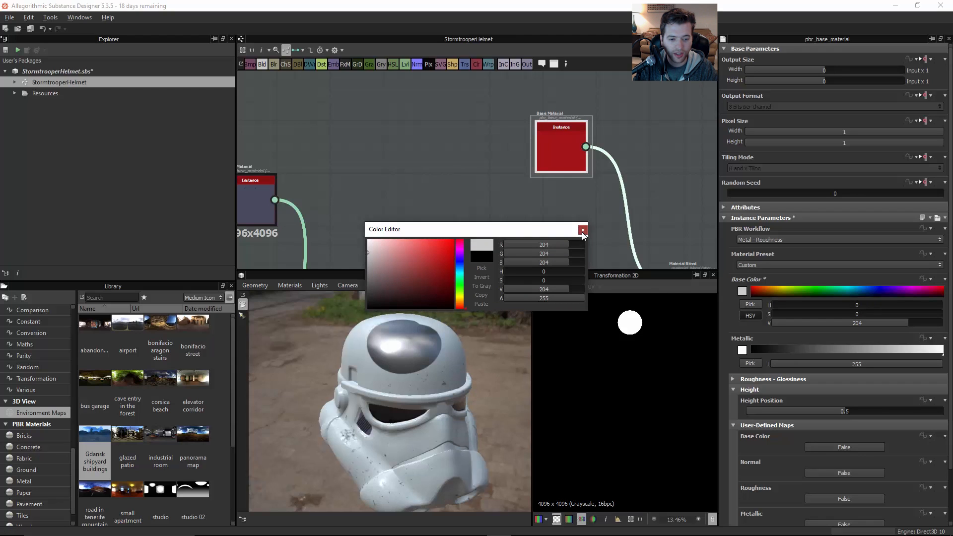
Set the metallic base material's grunge amount to 0.47 and inspect the disc's reflections on the helmet.
{"action": "left_click", "coordinate": [734, 390]}
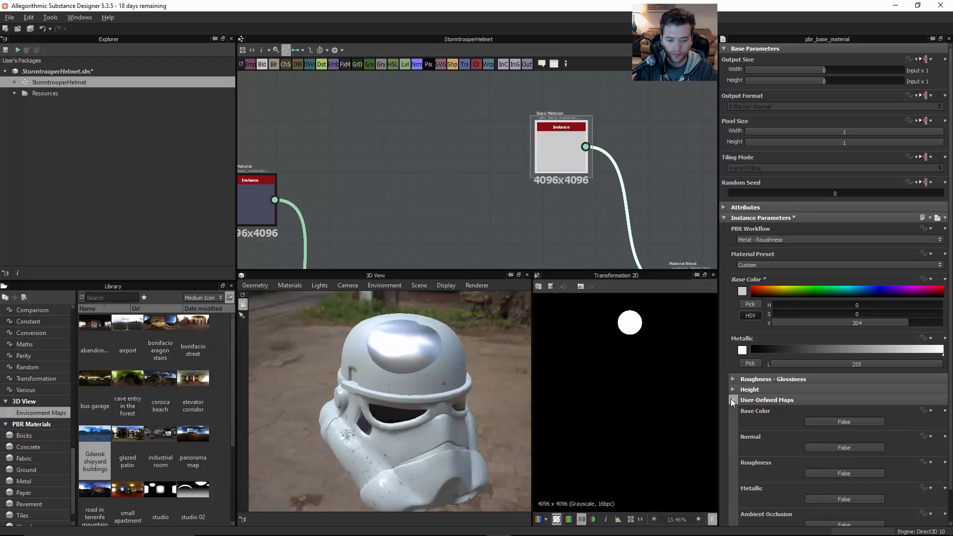
{"action": "left_click", "coordinate": [732, 399]}
{"action": "left_click", "coordinate": [734, 380]}
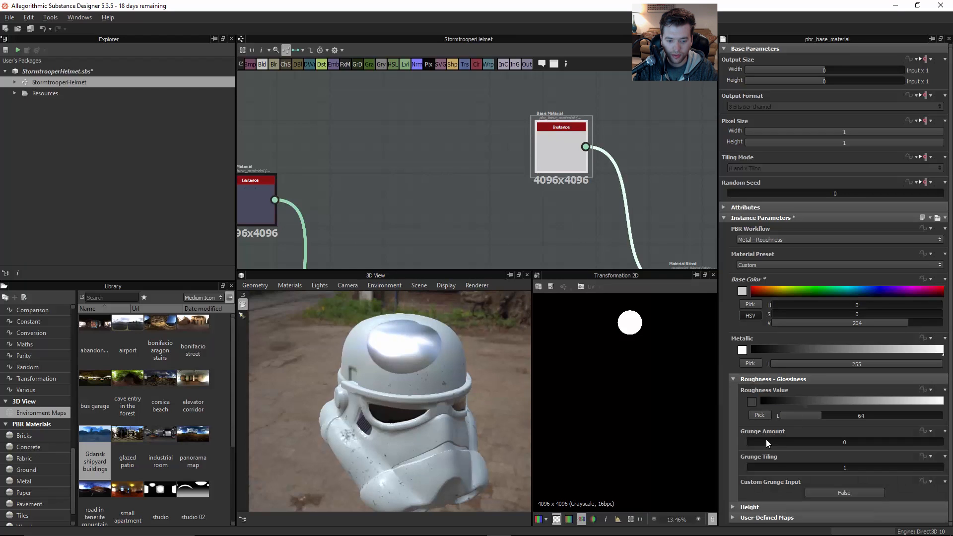
{"action": "left_click_drag", "start_coordinate": [821, 440], "coordinate": [839, 442]}
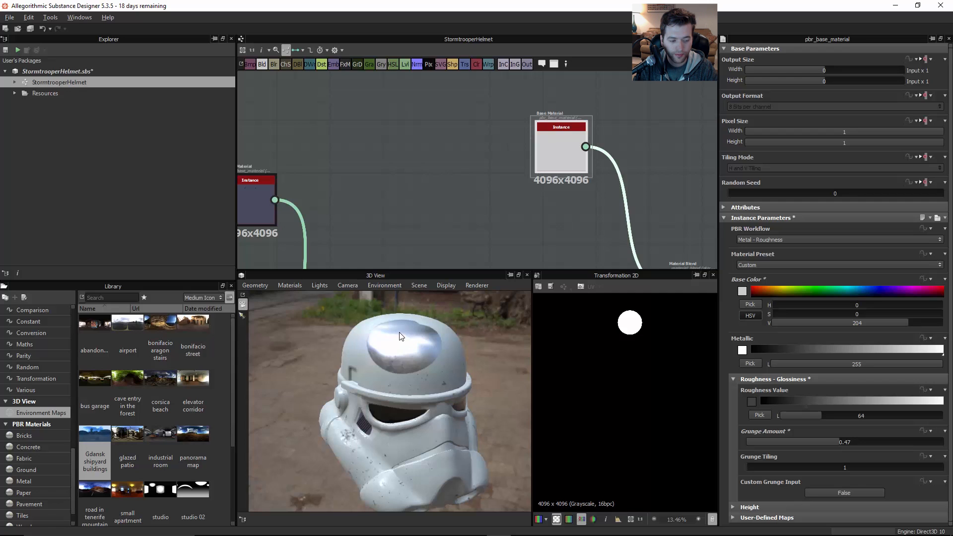
{"action": "left_click_drag", "start_coordinate": [433, 350], "coordinate": [419, 344]}
{"action": "scroll", "coordinate": [428, 348], "scroll_direction": "up", "scroll_amount": 5}
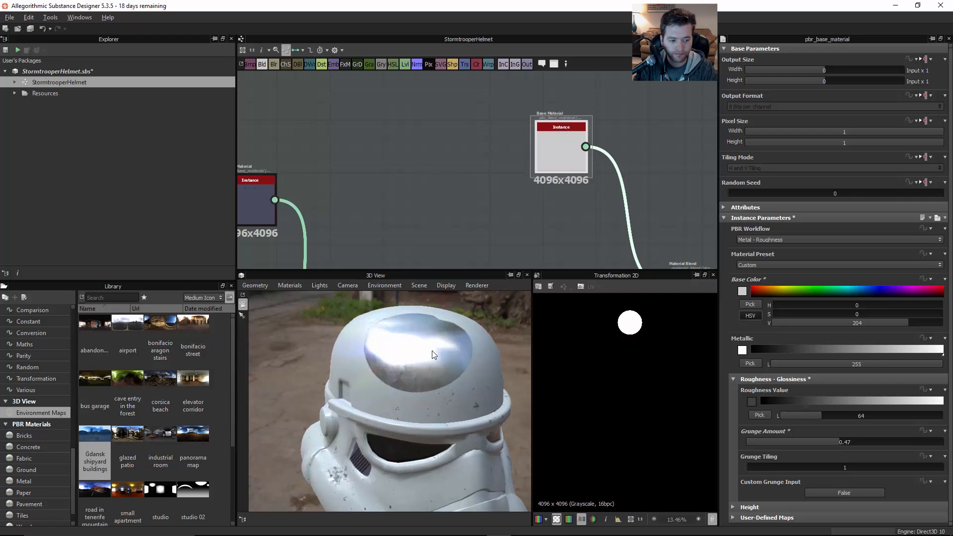
{"action": "left_click_drag", "start_coordinate": [434, 352], "coordinate": [467, 366]}
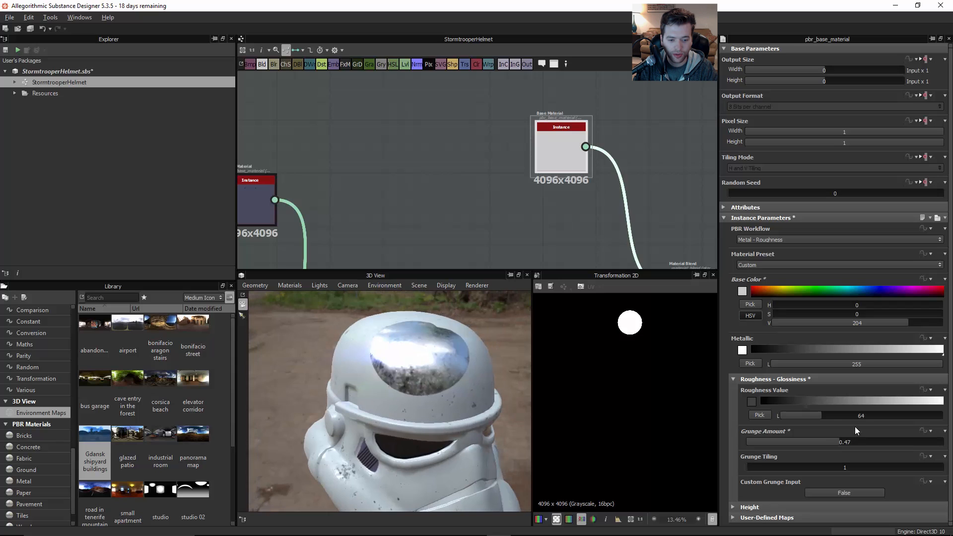
Try roughness values of 120, 38 and 21 on the metallic base material, comparing the disc's reflections.
{"action": "left_click", "coordinate": [857, 416]}
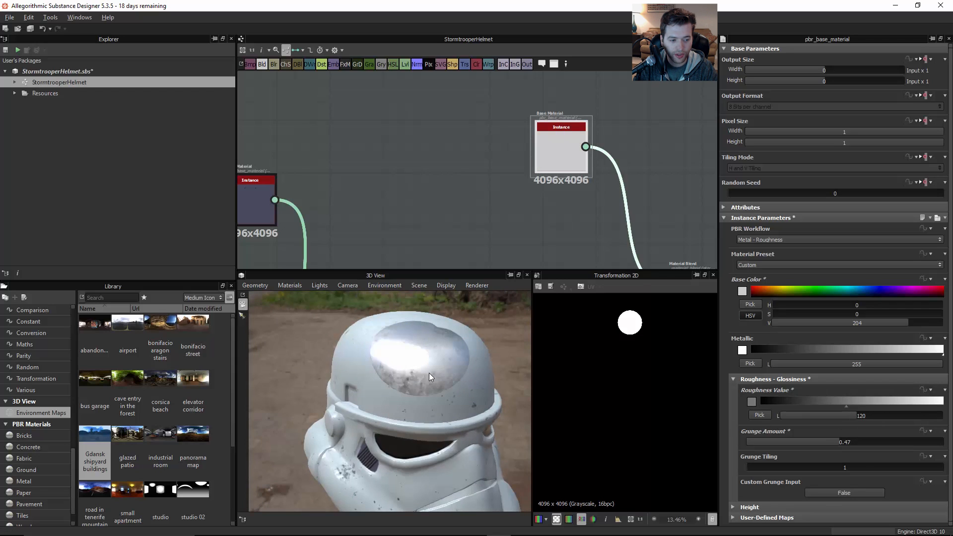
{"action": "left_click_drag", "start_coordinate": [408, 358], "coordinate": [423, 364]}
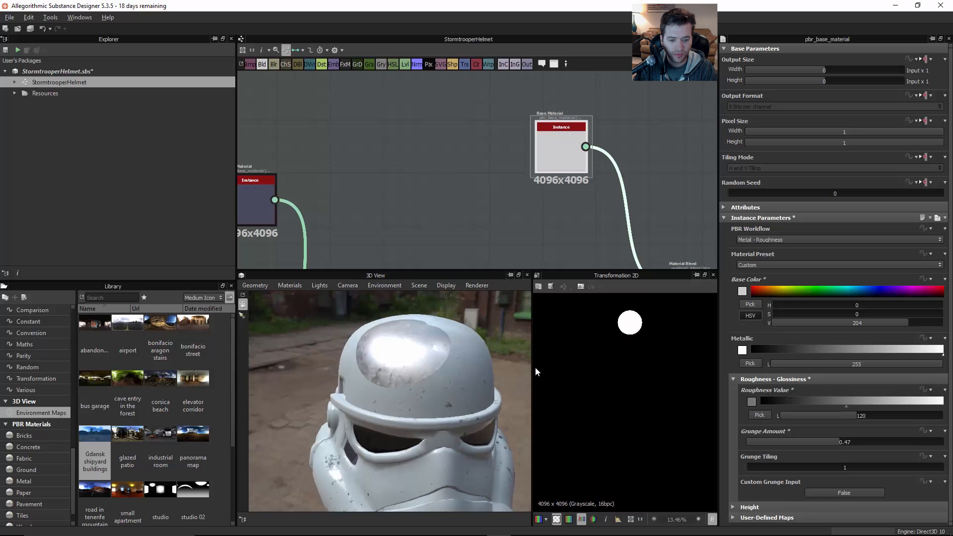
{"action": "left_click", "coordinate": [814, 418]}
{"action": "left_click", "coordinate": [804, 417]}
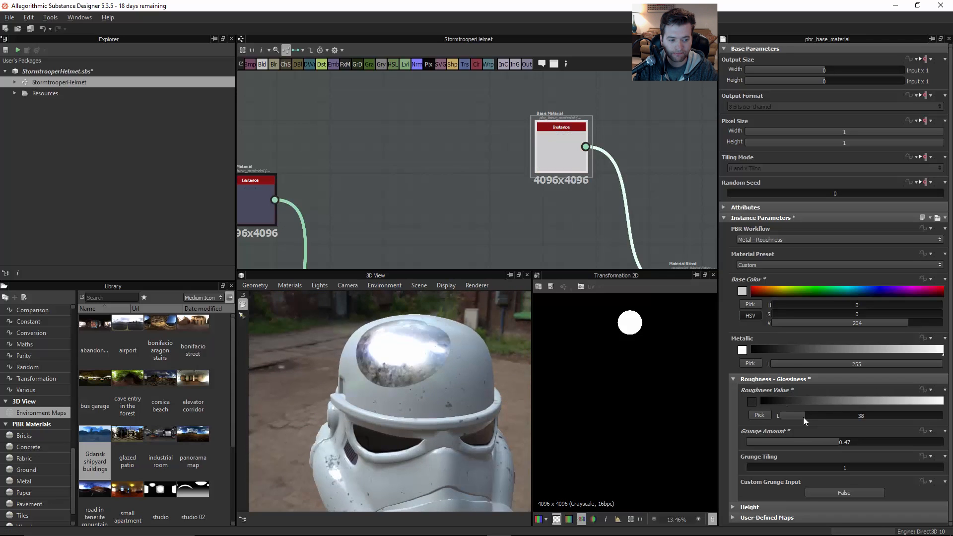
{"action": "left_click", "coordinate": [794, 417]}
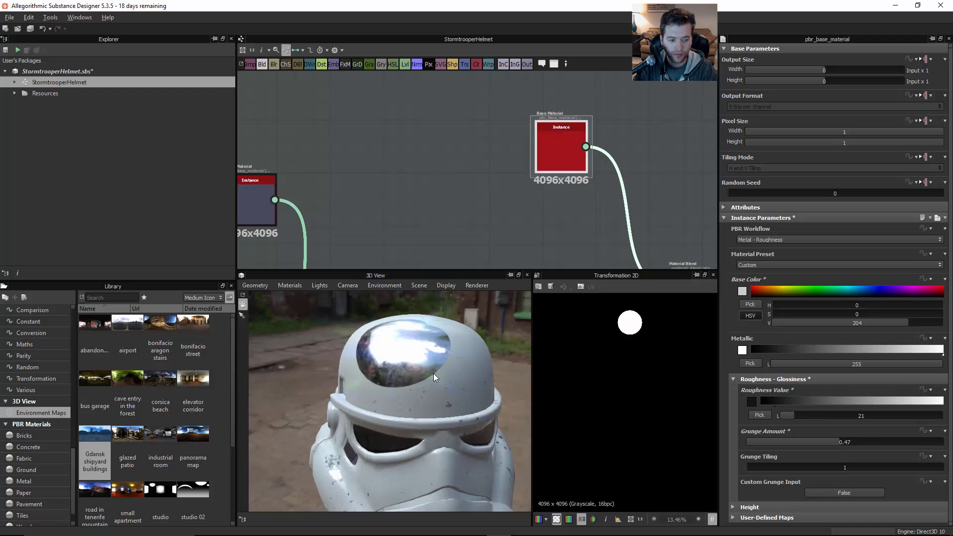
{"action": "left_click_drag", "start_coordinate": [415, 362], "coordinate": [520, 370]}
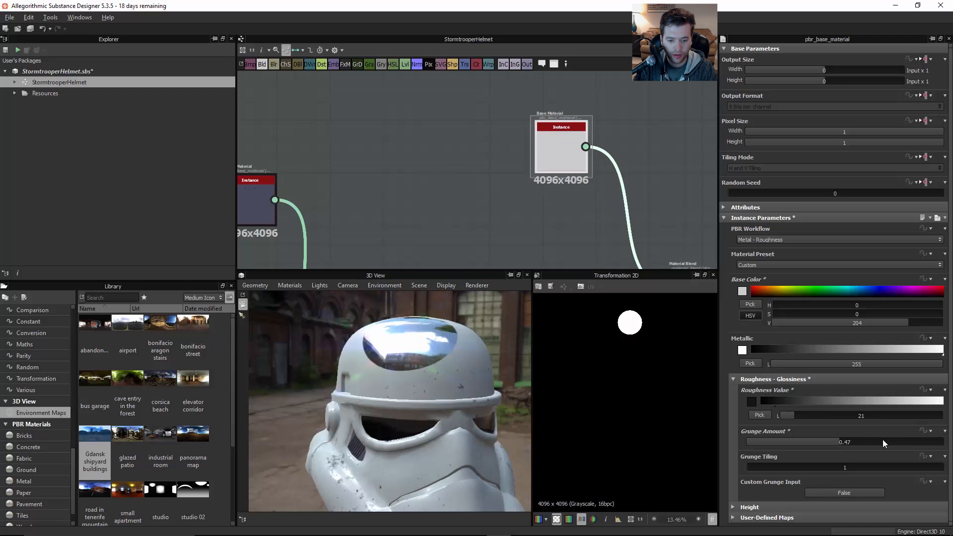
Set the metallic base material's grunge amount to 0.79 and its roughness value to 80, checking the disc on the helmet.
{"action": "left_click_drag", "start_coordinate": [883, 440], "coordinate": [902, 442]}
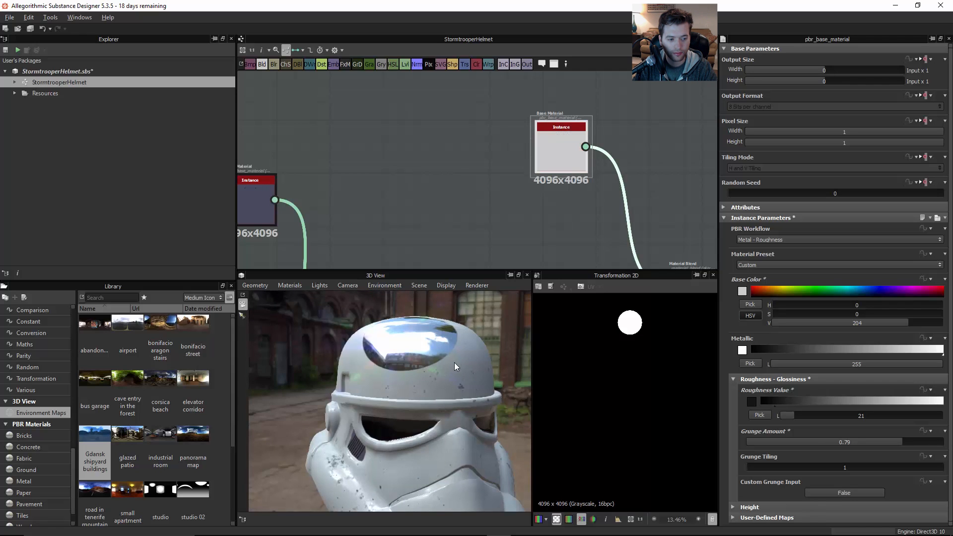
{"action": "left_click_drag", "start_coordinate": [825, 414], "coordinate": [831, 415]}
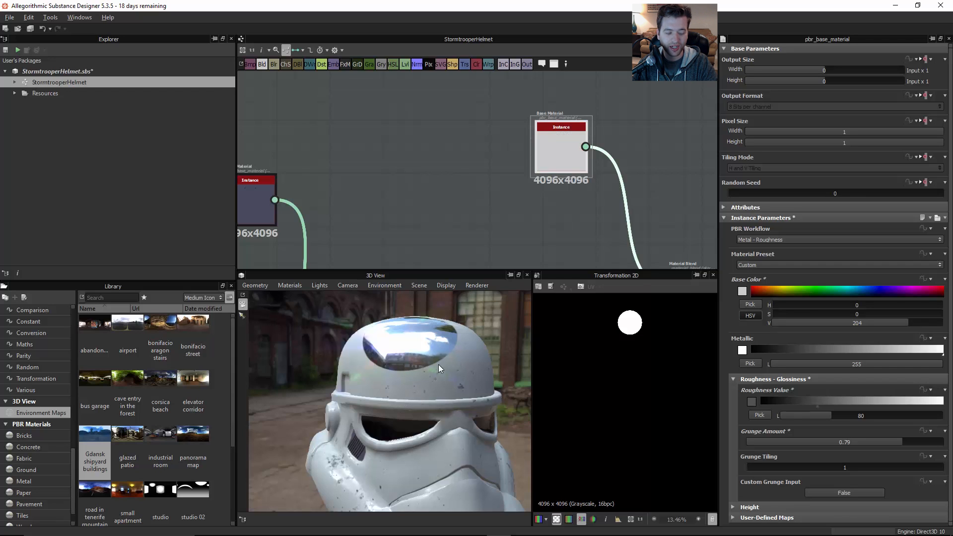
{"action": "mouse_move", "coordinate": [421, 371]}
{"action": "left_mouse_down"}
{"action": "mouse_move", "coordinate": [458, 385]}
{"action": "mouse_move", "coordinate": [416, 380]}
{"action": "left_mouse_up"}
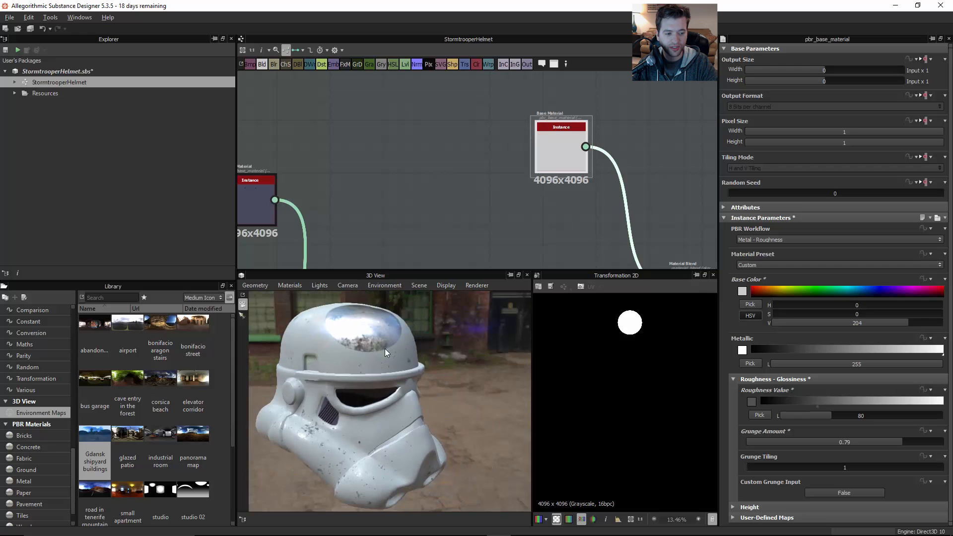
{"action": "left_click_drag", "start_coordinate": [385, 348], "coordinate": [388, 361]}
Move the disc mask nodes lower in the graph and insert a Blend node between the Transformation 2D and the Material Blend's mask input.
{"action": "middle_click_drag", "start_coordinate": [460, 172], "coordinate": [452, 137]}
{"action": "scroll", "coordinate": [469, 174], "scroll_direction": "down", "scroll_amount": 3}
{"action": "middle_click_drag", "start_coordinate": [496, 225], "coordinate": [491, 162]}
{"action": "scroll", "coordinate": [491, 164], "scroll_direction": "down", "scroll_amount": 1}
{"action": "scroll", "coordinate": [514, 216], "scroll_direction": "up", "scroll_amount": 3}
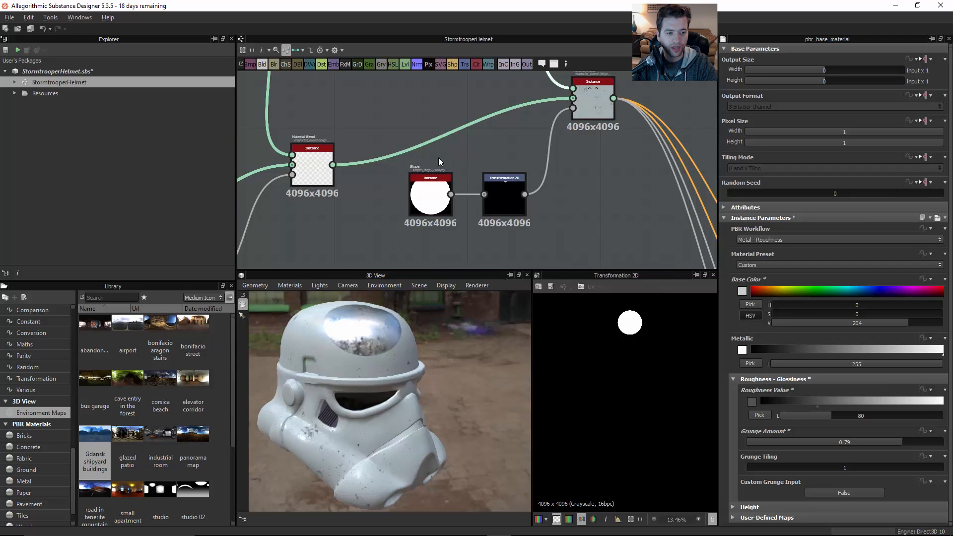
{"action": "left_click_drag", "start_coordinate": [438, 157], "coordinate": [467, 226]}
{"action": "key", "text": "space"}
{"action": "left_click", "coordinate": [494, 201]}
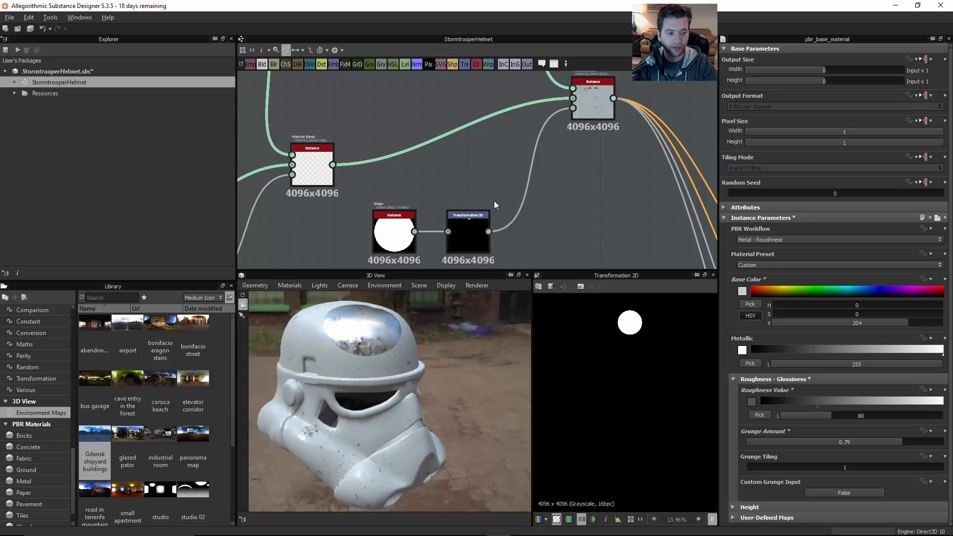
{"action": "left_click", "coordinate": [485, 221]}
{"action": "key", "text": "space"}
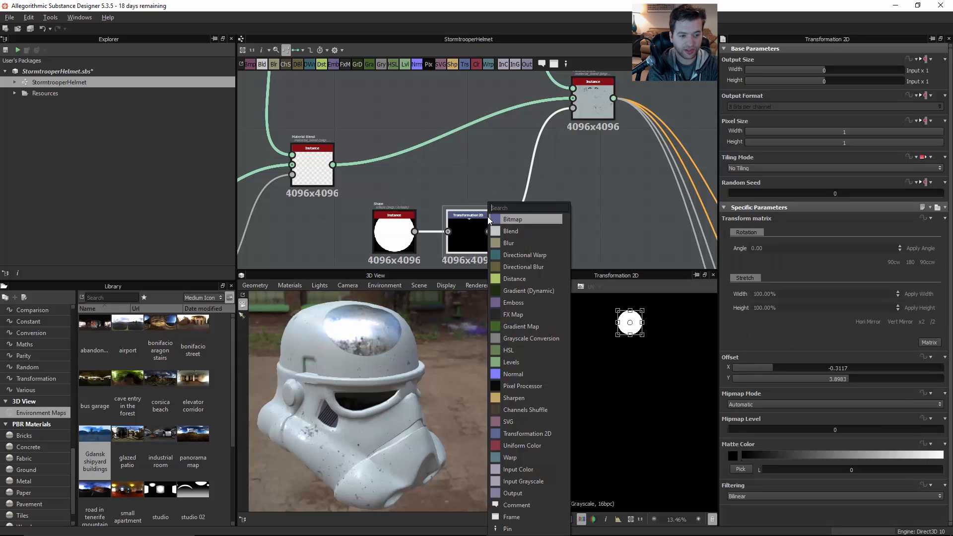
{"action": "type", "text": "ble"}
{"action": "key", "text": "Return"}
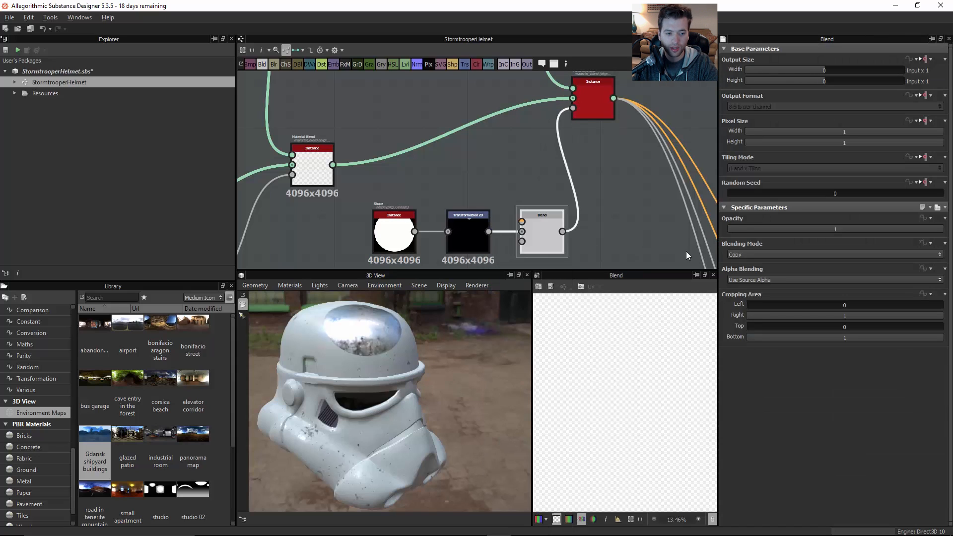
Add a Clouds 3 noise from the library's noise generators and connect it to the Blend node's foreground input.
{"action": "scroll", "coordinate": [35, 407], "scroll_direction": "up", "scroll_amount": 2}
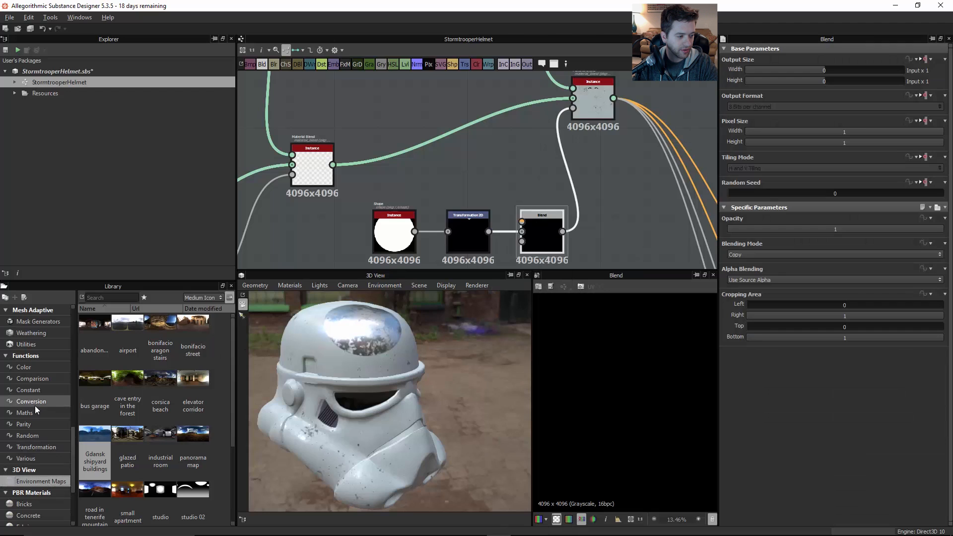
{"action": "scroll", "coordinate": [35, 405], "scroll_direction": "up", "scroll_amount": 3}
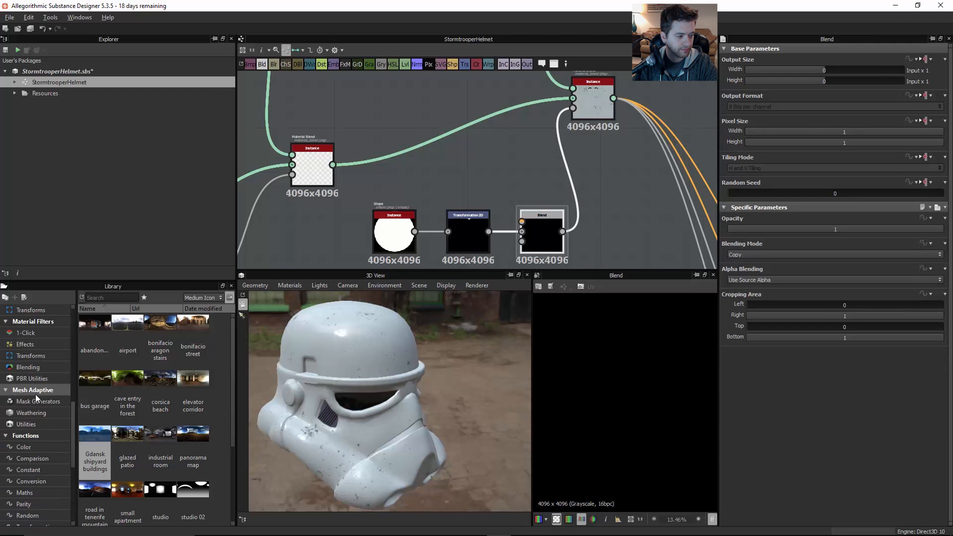
{"action": "scroll", "coordinate": [35, 394], "scroll_direction": "up", "scroll_amount": 6}
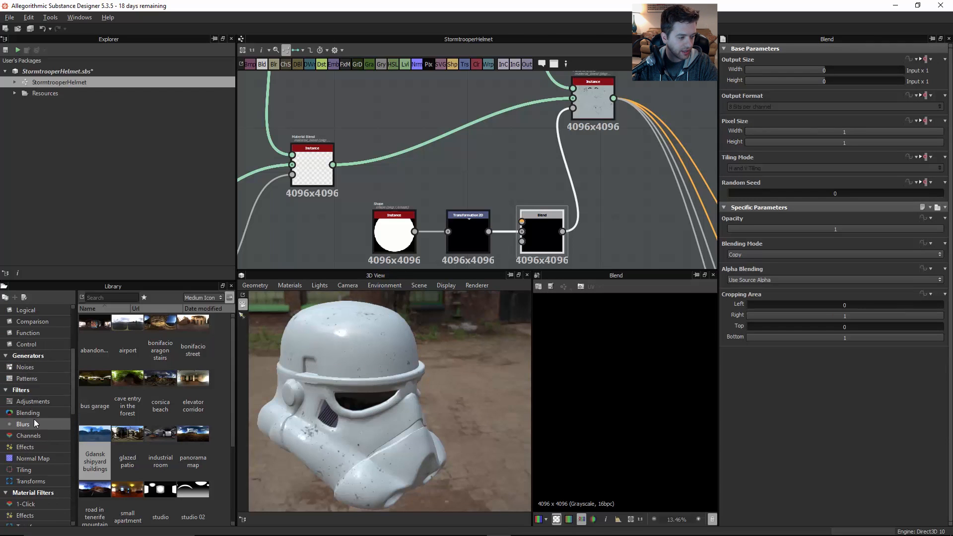
{"action": "left_click", "coordinate": [33, 369]}
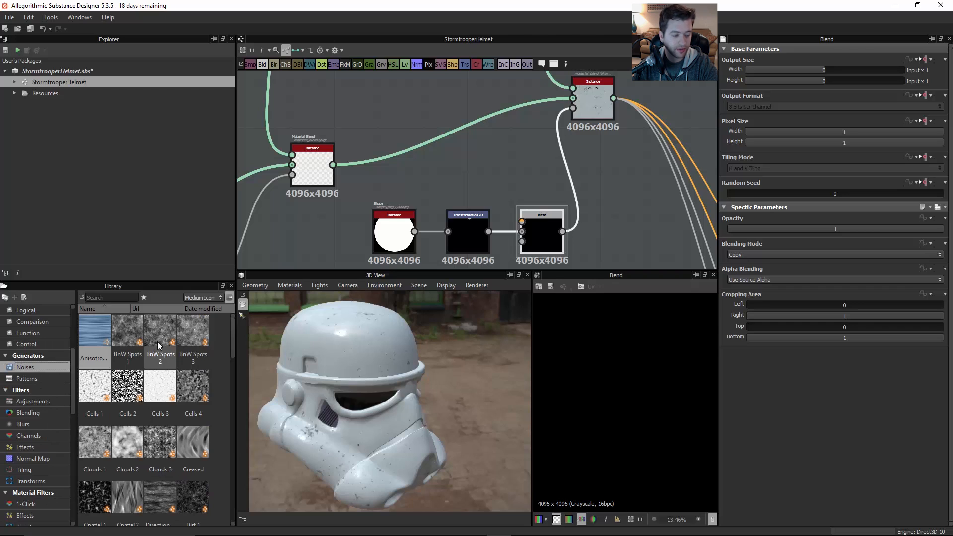
{"action": "scroll", "coordinate": [158, 433], "scroll_direction": "down", "scroll_amount": 3}
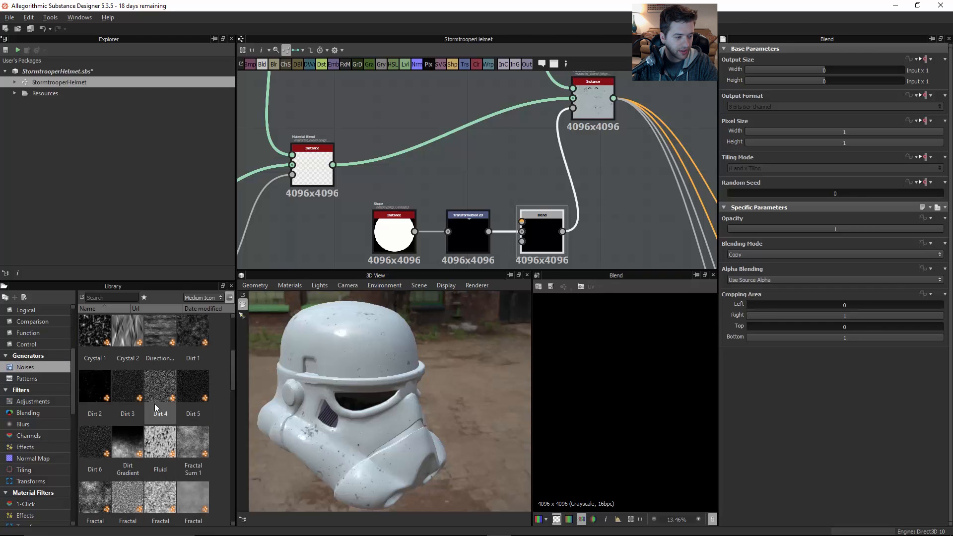
{"action": "scroll", "coordinate": [154, 403], "scroll_direction": "up", "scroll_amount": 3}
{"action": "left_click_drag", "start_coordinate": [160, 442], "coordinate": [535, 219]}
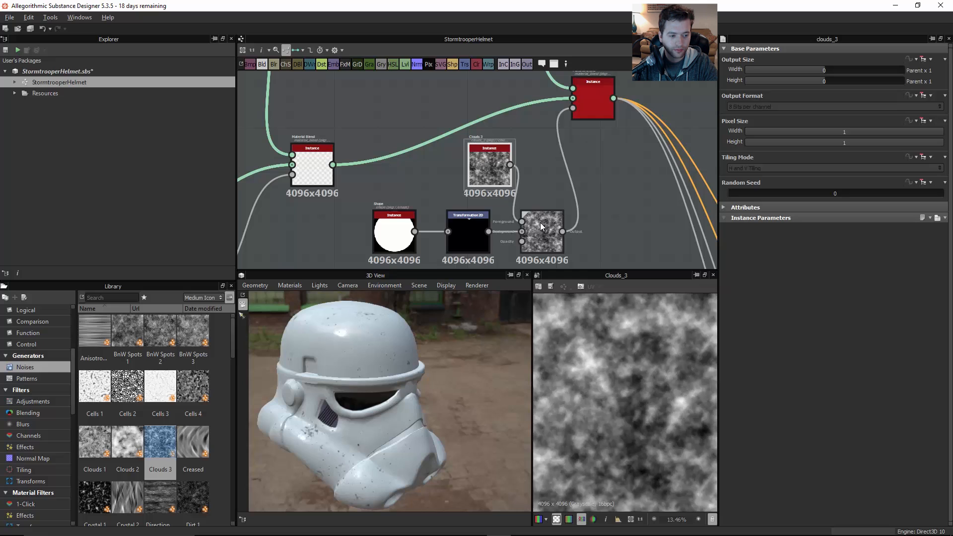
Set the Blend node's blending mode to Multiply, shift the node slightly and preview its combined mask.
{"action": "left_click", "coordinate": [540, 222]}
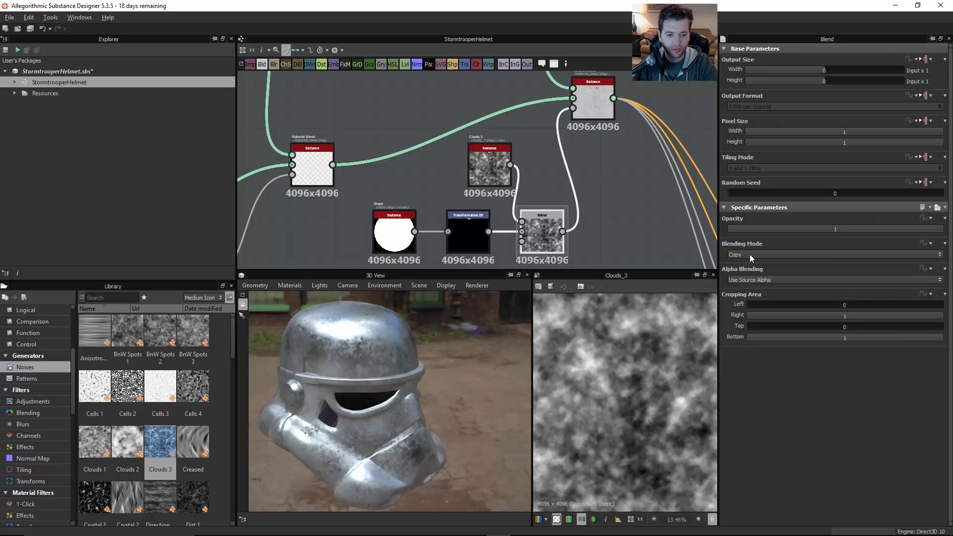
{"action": "left_click", "coordinate": [750, 255]}
{"action": "left_click", "coordinate": [747, 281]}
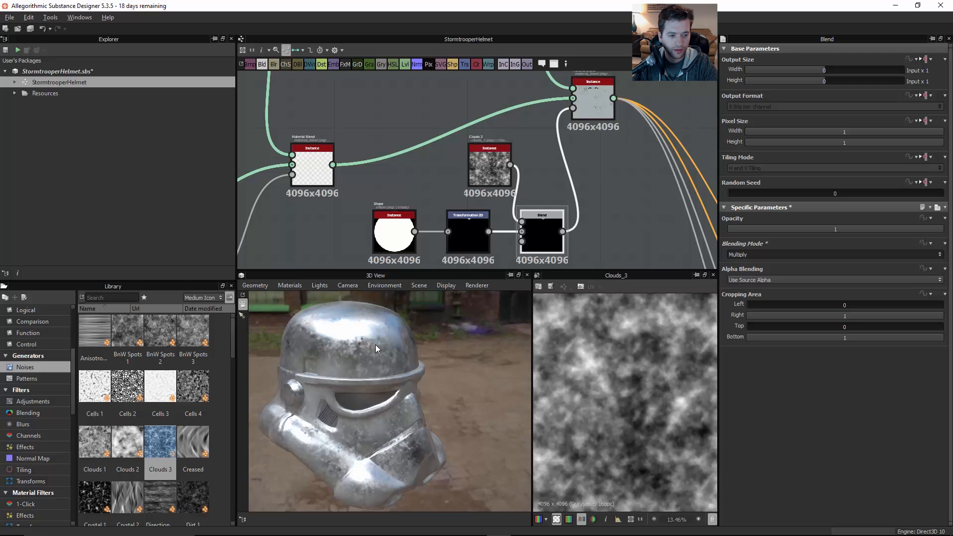
{"action": "left_click_drag", "start_coordinate": [374, 351], "coordinate": [359, 355]}
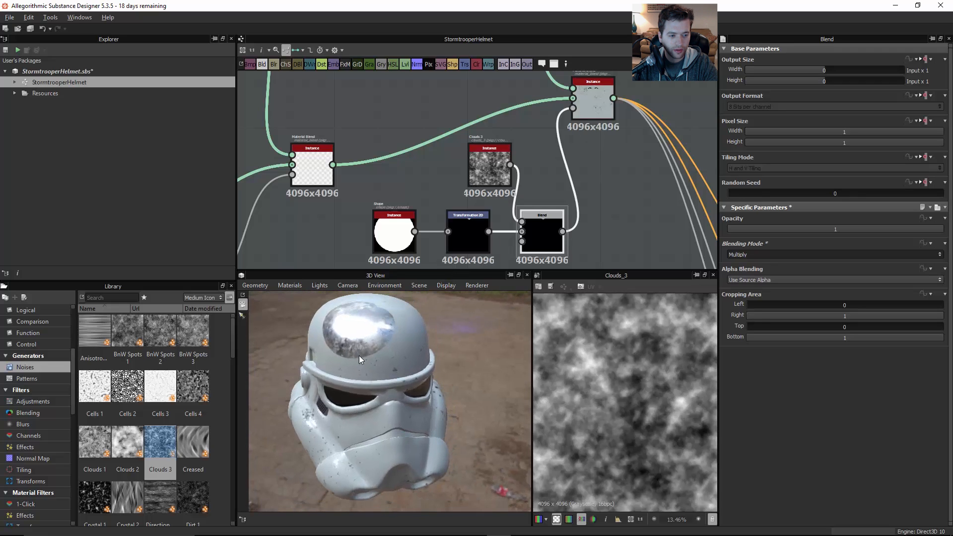
{"action": "left_click_drag", "start_coordinate": [561, 232], "coordinate": [582, 225]}
{"action": "double_click", "coordinate": [571, 215]}
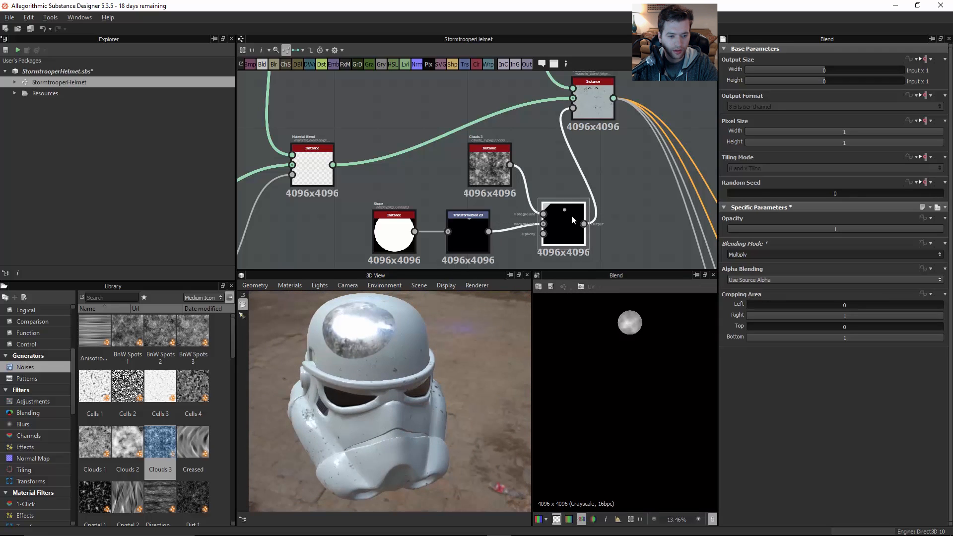
Try the Add (Linear Dodge) and Subtract blending modes on the Blend node and inspect the disc on the helmet.
{"action": "left_click", "coordinate": [748, 256]}
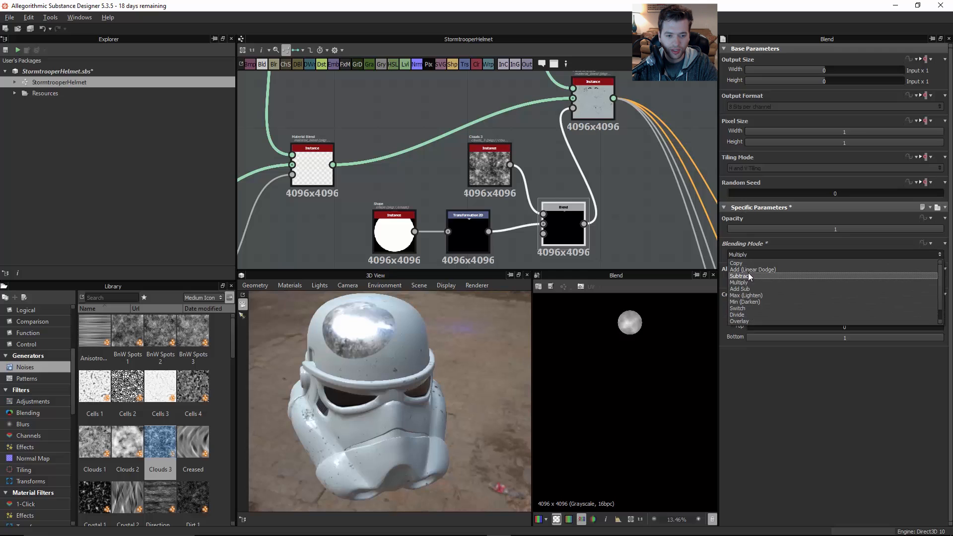
{"action": "left_click", "coordinate": [749, 272]}
{"action": "left_click", "coordinate": [751, 256]}
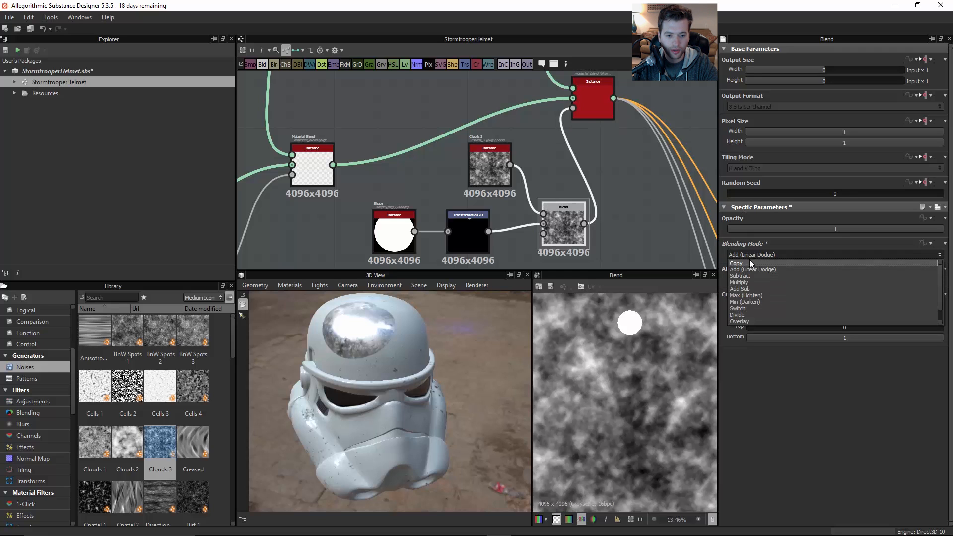
{"action": "left_click", "coordinate": [748, 278]}
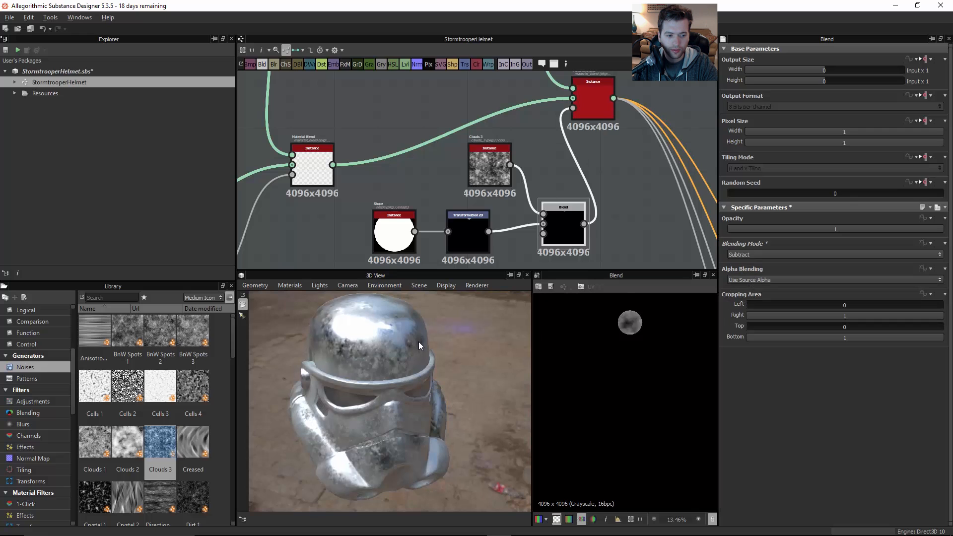
{"action": "scroll", "coordinate": [419, 342], "scroll_direction": "up", "scroll_amount": 5}
{"action": "scroll", "coordinate": [384, 355], "scroll_direction": "up", "scroll_amount": 3}
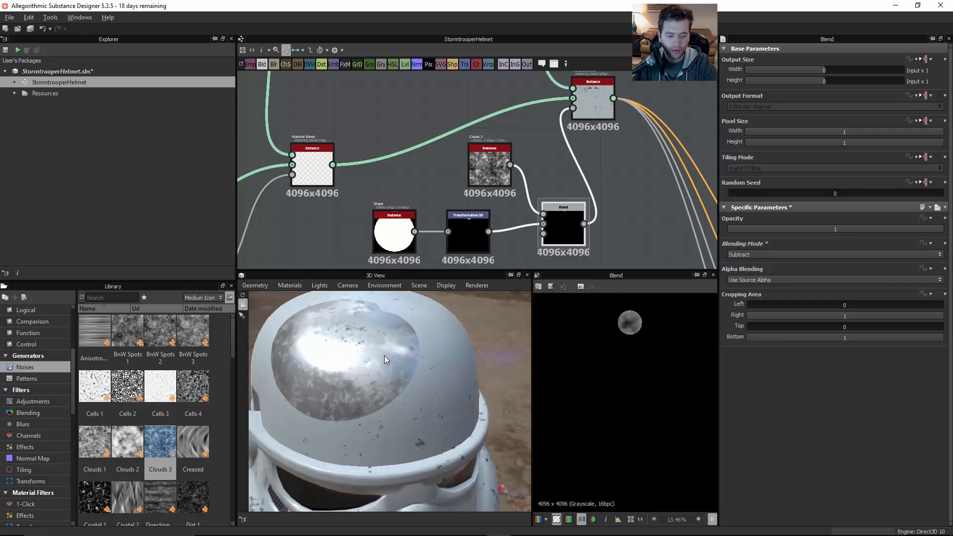
{"action": "left_click_drag", "start_coordinate": [382, 357], "coordinate": [436, 365]}
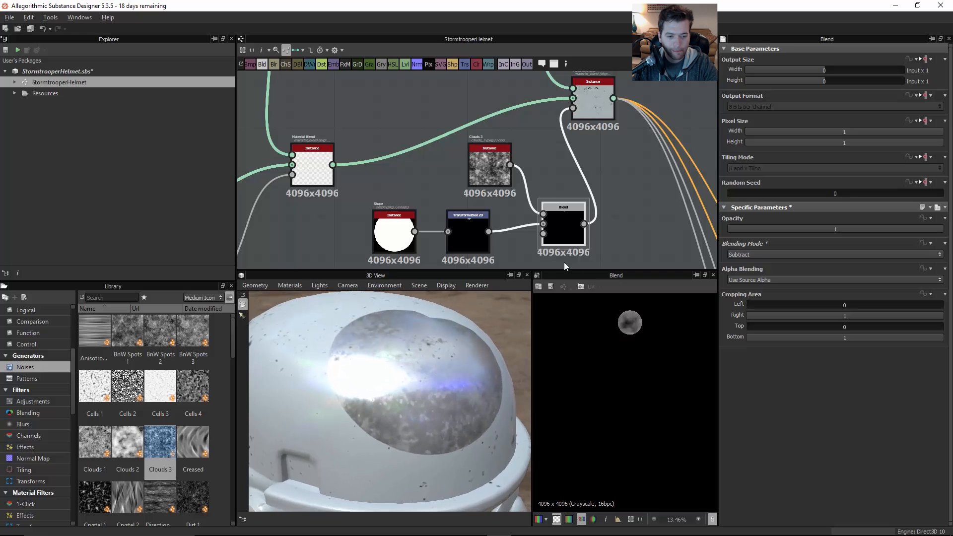
{"action": "scroll", "coordinate": [627, 326], "scroll_direction": "up", "scroll_amount": 4}
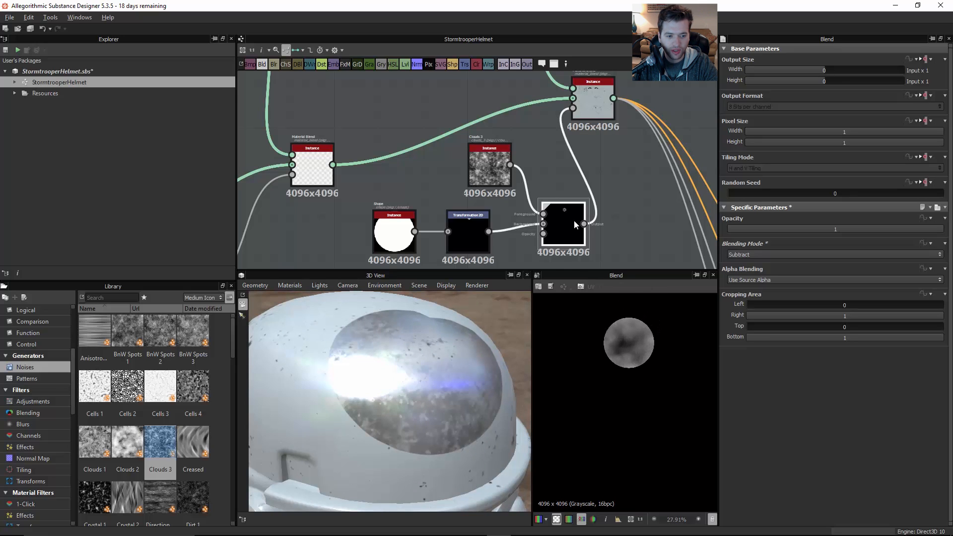
Move the Shape and Transformation 2D nodes together further away from the Blend node to make room between them.
{"action": "middle_click_drag", "start_coordinate": [559, 219], "coordinate": [561, 192]}
{"action": "middle_click_drag", "start_coordinate": [505, 236], "coordinate": [557, 202]}
{"action": "left_click_drag", "start_coordinate": [536, 209], "coordinate": [459, 187]}
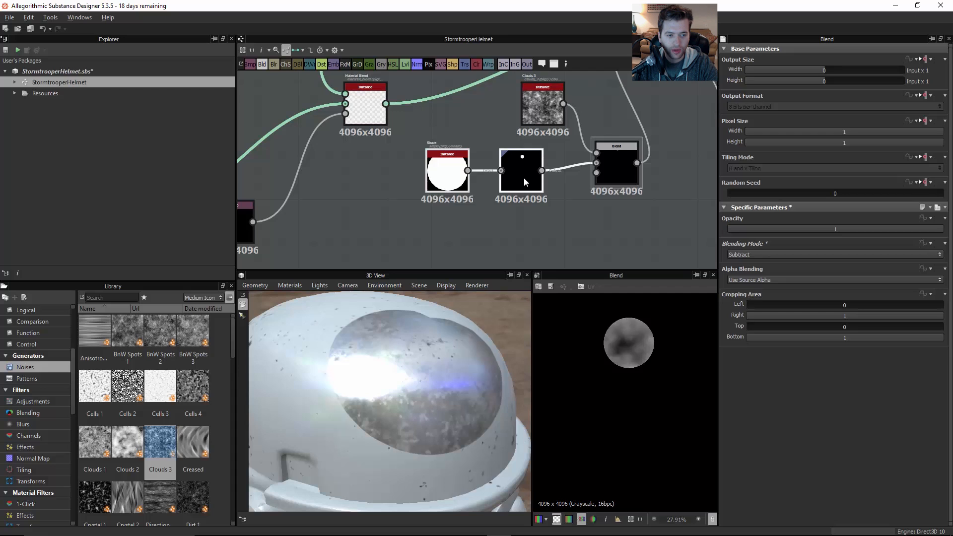
{"action": "left_click_drag", "start_coordinate": [523, 177], "coordinate": [447, 207]}
{"action": "left_click", "coordinate": [511, 214]}
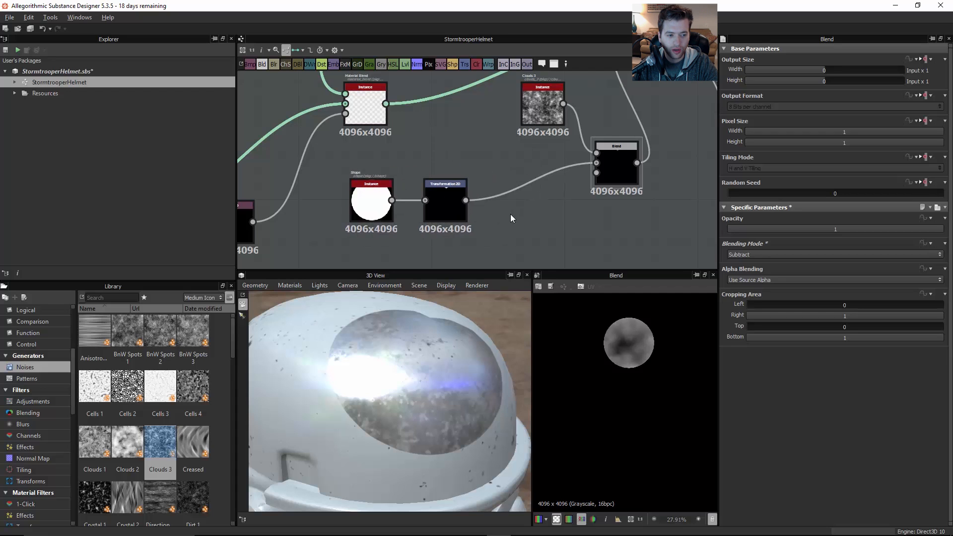
Insert a Slope Blur Grayscale node between the Transformation 2D and the Blend, and position it between the two.
{"action": "left_click", "coordinate": [455, 227]}
{"action": "key", "text": "space"}
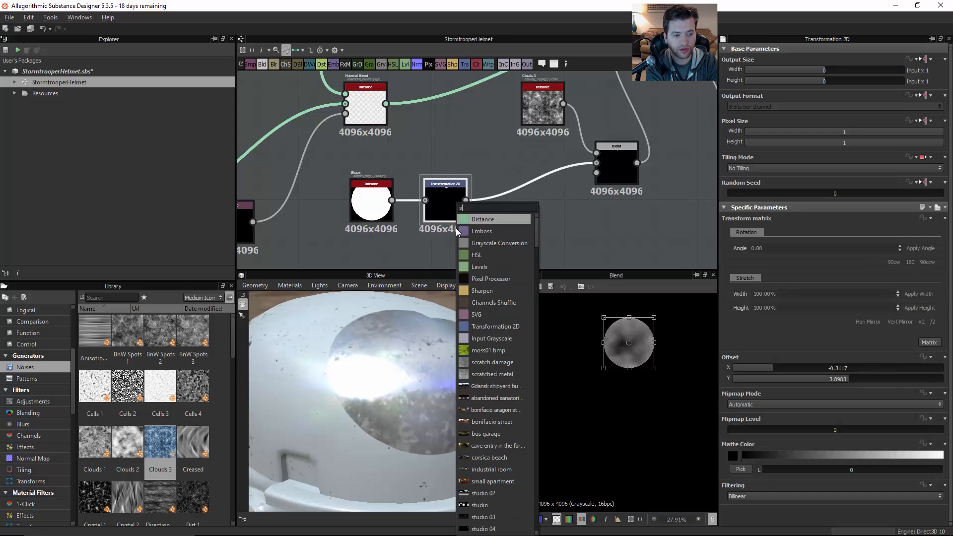
{"action": "type", "text": "slo"}
{"action": "left_click", "coordinate": [469, 231]}
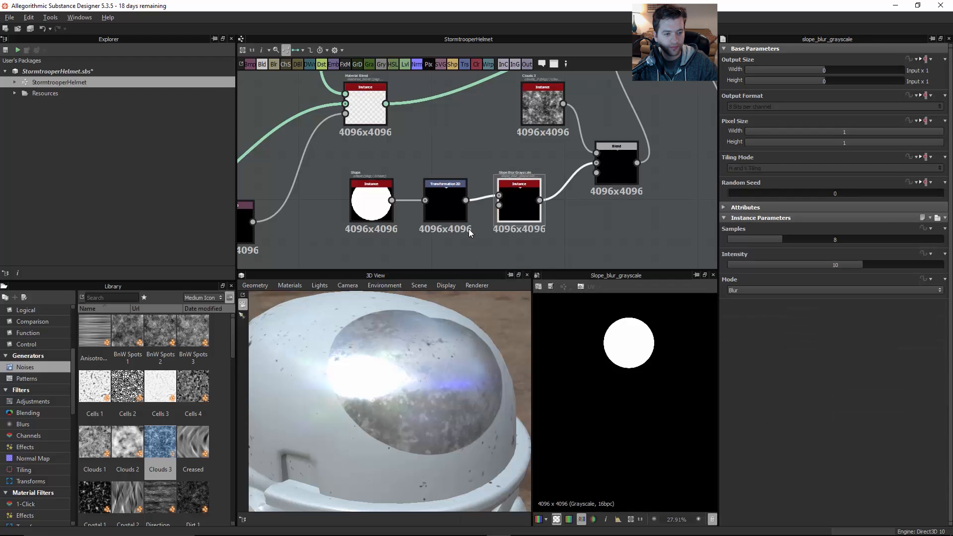
{"action": "left_click_drag", "start_coordinate": [515, 206], "coordinate": [509, 198]}
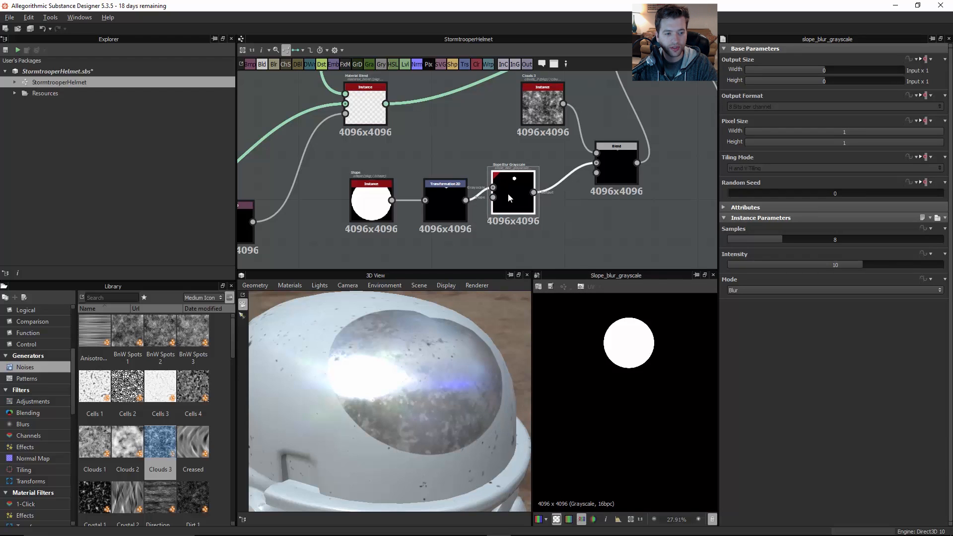
{"action": "middle_click_drag", "start_coordinate": [501, 195], "coordinate": [507, 186]}
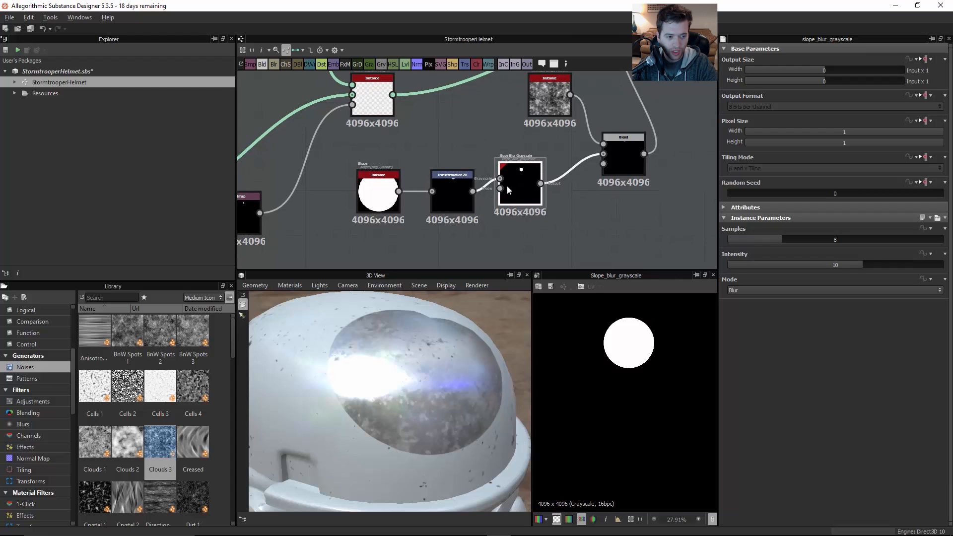
{"action": "left_click_drag", "start_coordinate": [507, 189], "coordinate": [523, 196]}
Add a Clouds 2 noise from the library below the mask nodes and connect it to the Slope Blur's slope input.
{"action": "left_click", "coordinate": [194, 452]}
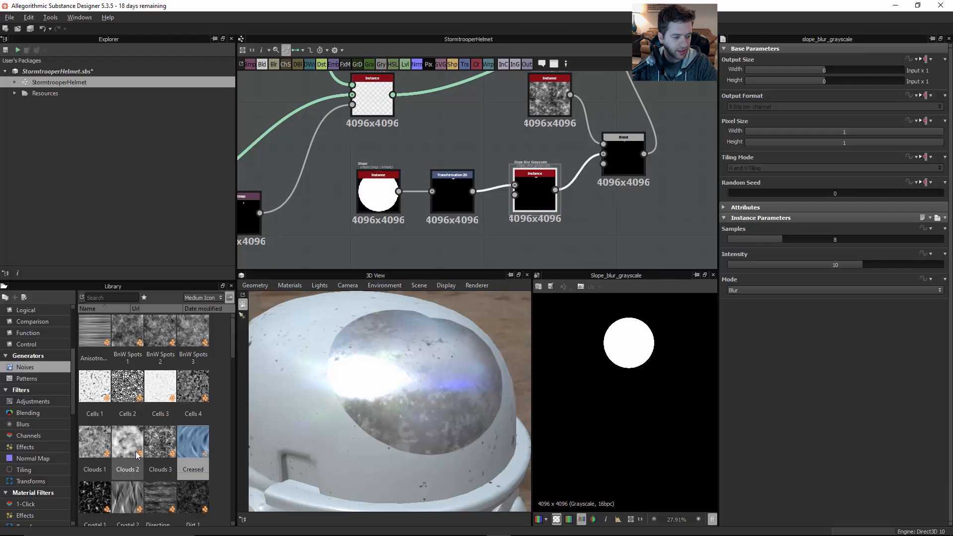
{"action": "left_click_drag", "start_coordinate": [129, 446], "coordinate": [478, 241]}
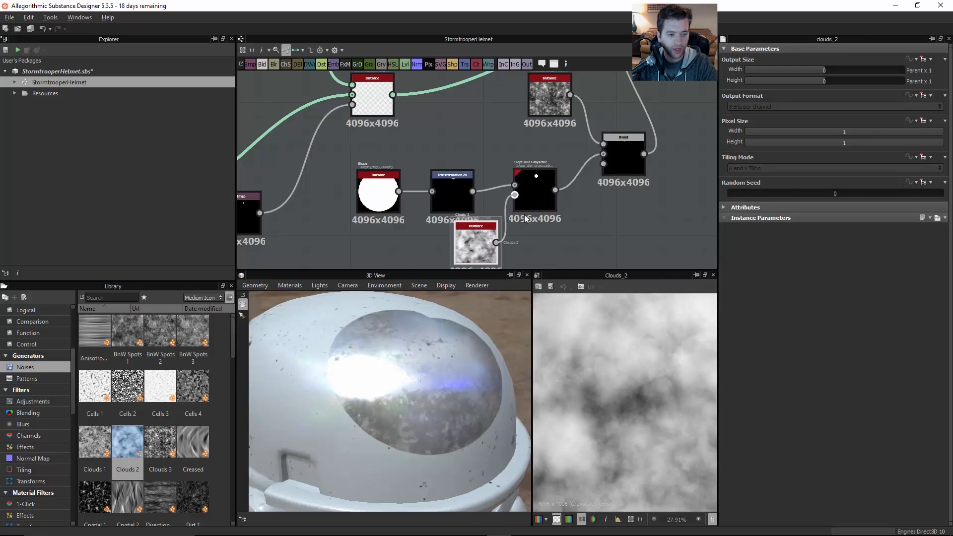
Set the Slope Blur Grayscale's samples to 32 and intensity to 2.25, and move the Clouds 2 node slightly lower.
{"action": "left_click", "coordinate": [536, 198]}
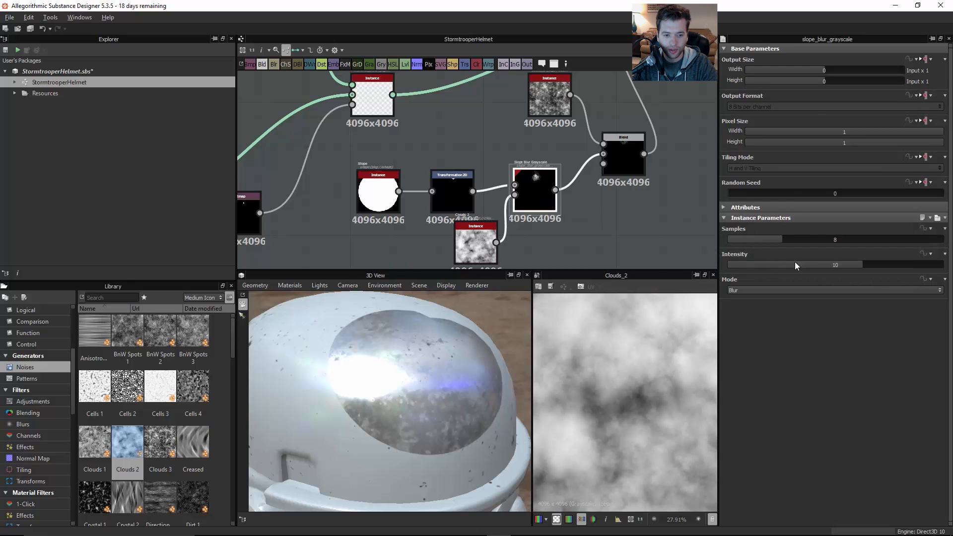
{"action": "left_click_drag", "start_coordinate": [791, 235], "coordinate": [949, 244]}
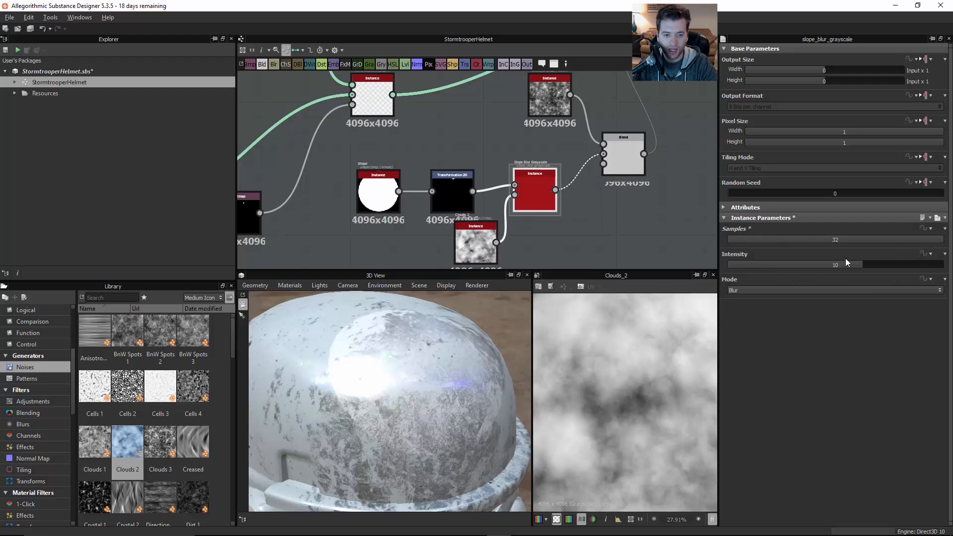
{"action": "left_click", "coordinate": [741, 266]}
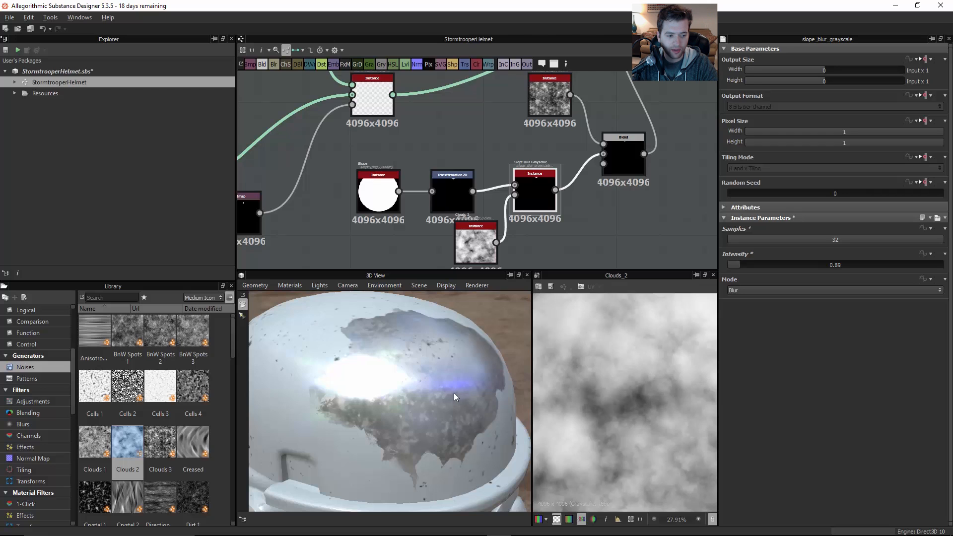
{"action": "left_click_drag", "start_coordinate": [410, 381], "coordinate": [461, 374]}
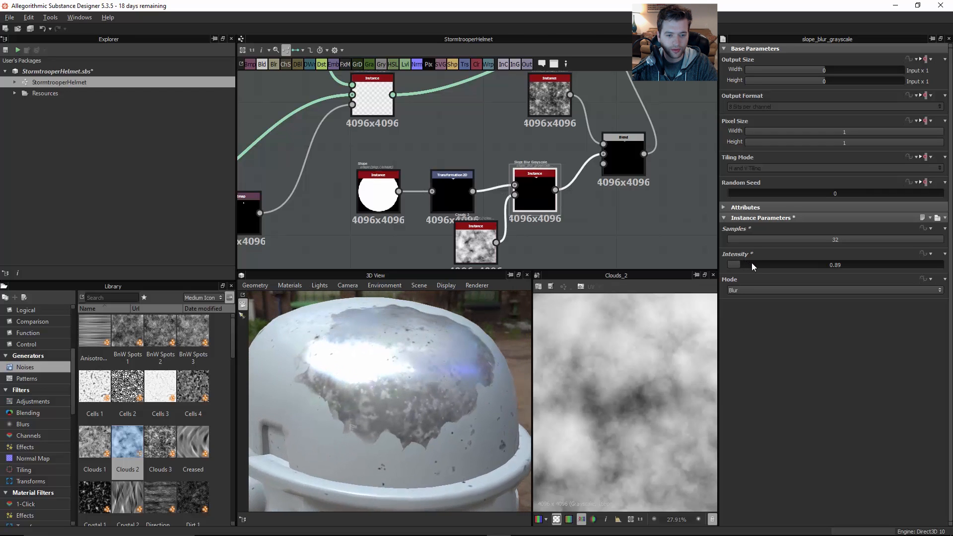
{"action": "left_click_drag", "start_coordinate": [752, 265], "coordinate": [759, 265]}
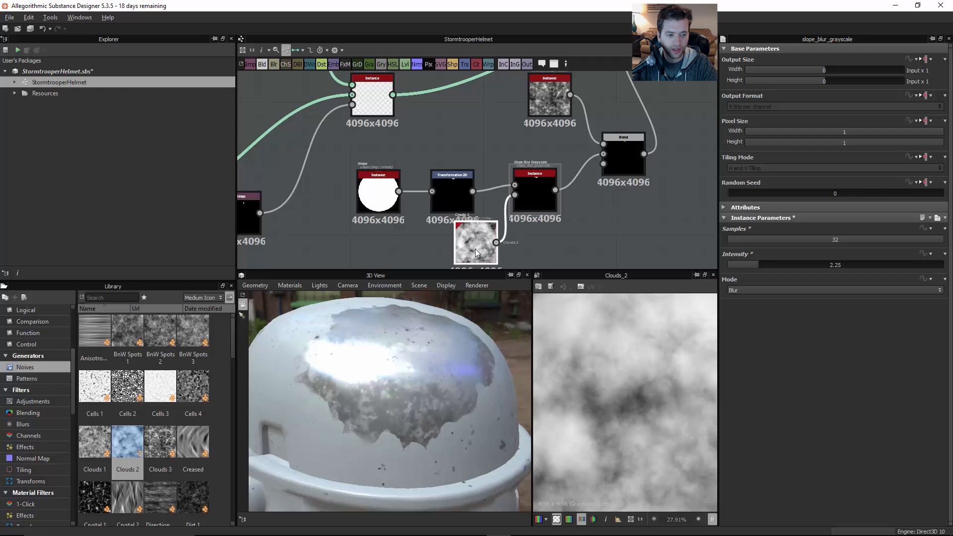
{"action": "left_click_drag", "start_coordinate": [475, 249], "coordinate": [475, 263]}
{"action": "left_click_drag", "start_coordinate": [442, 400], "coordinate": [422, 347]}
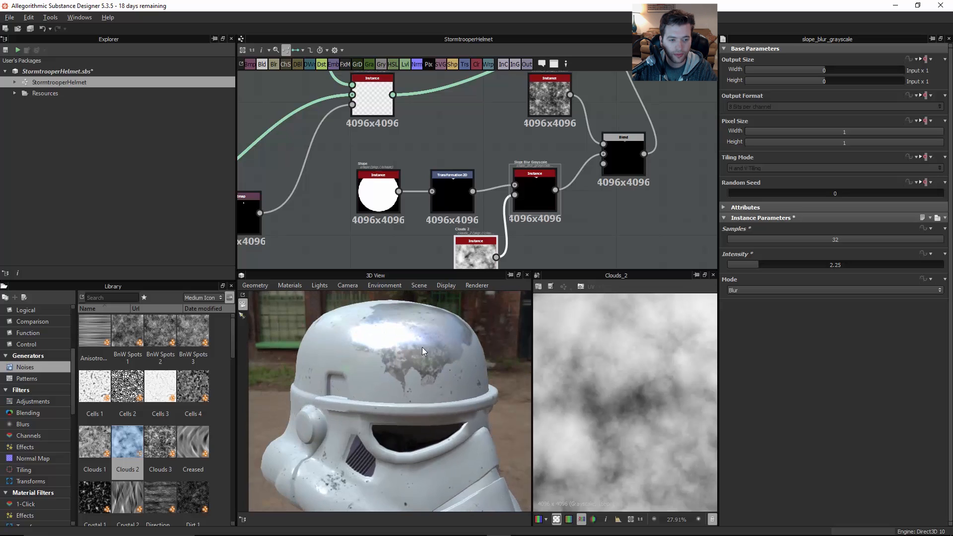
Move the Clouds 3 node closer to the Slope Blur, preview the Blend node and set its blending mode to Multiply.
{"action": "middle_click_drag", "start_coordinate": [577, 243], "coordinate": [548, 258]}
{"action": "middle_click_drag", "start_coordinate": [548, 190], "coordinate": [543, 233]}
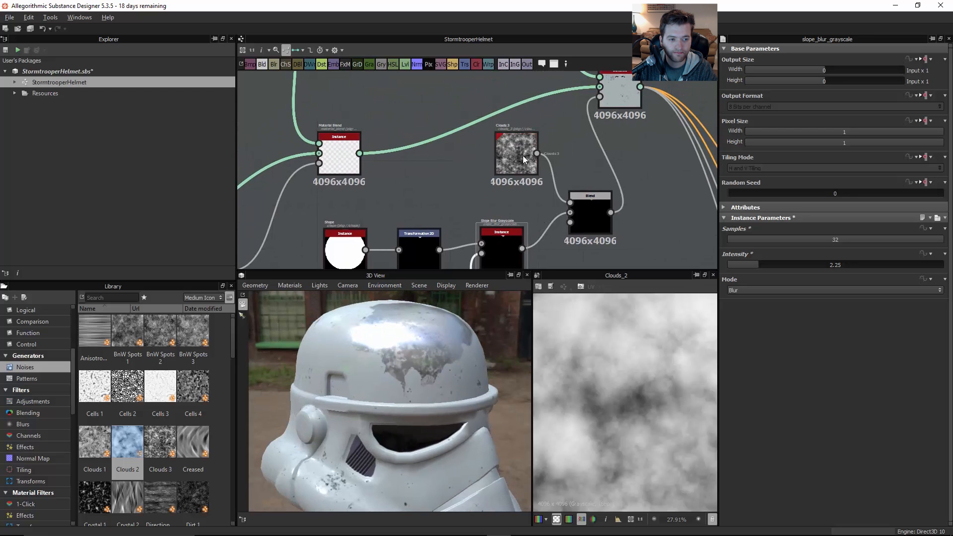
{"action": "left_click_drag", "start_coordinate": [524, 155], "coordinate": [511, 183]}
{"action": "left_click", "coordinate": [578, 201]}
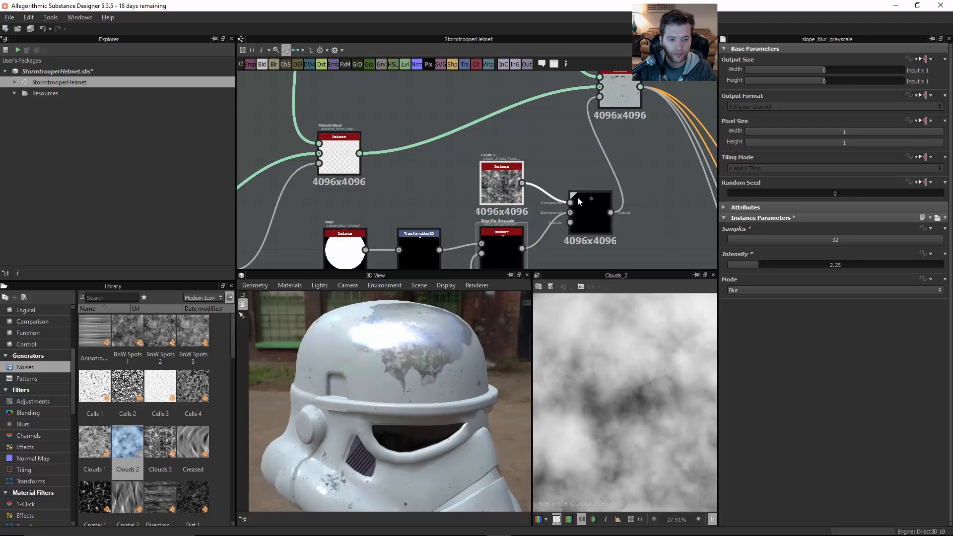
{"action": "double_click", "coordinate": [591, 199]}
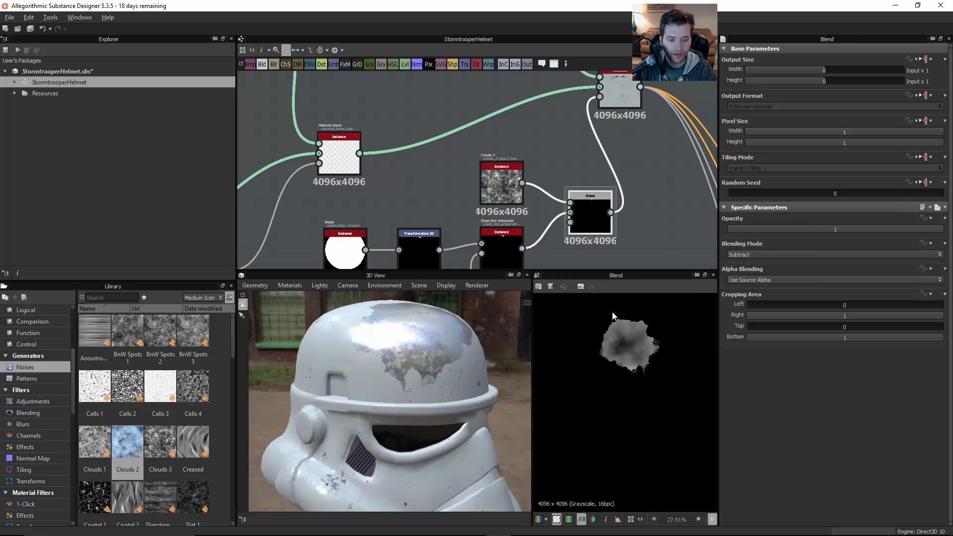
{"action": "left_click", "coordinate": [744, 255]}
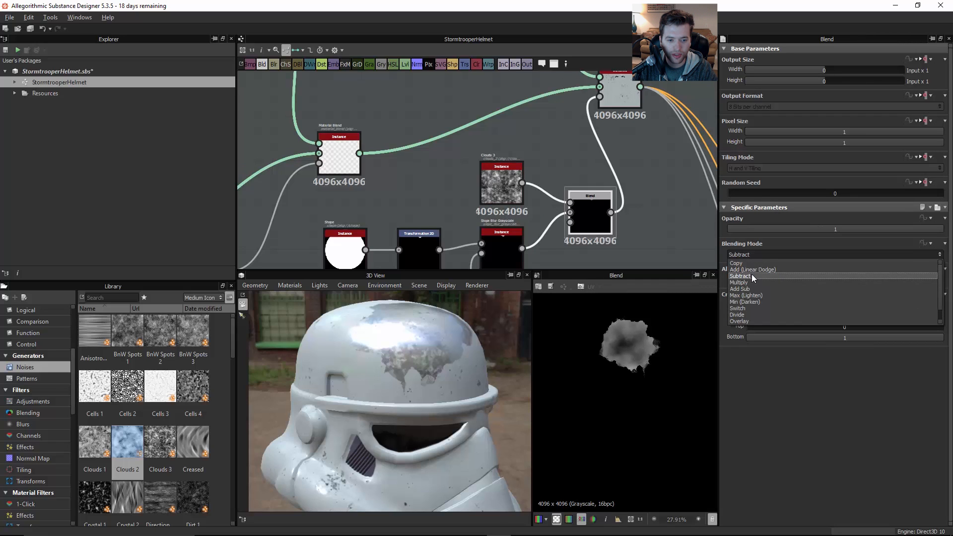
{"action": "left_click", "coordinate": [750, 282]}
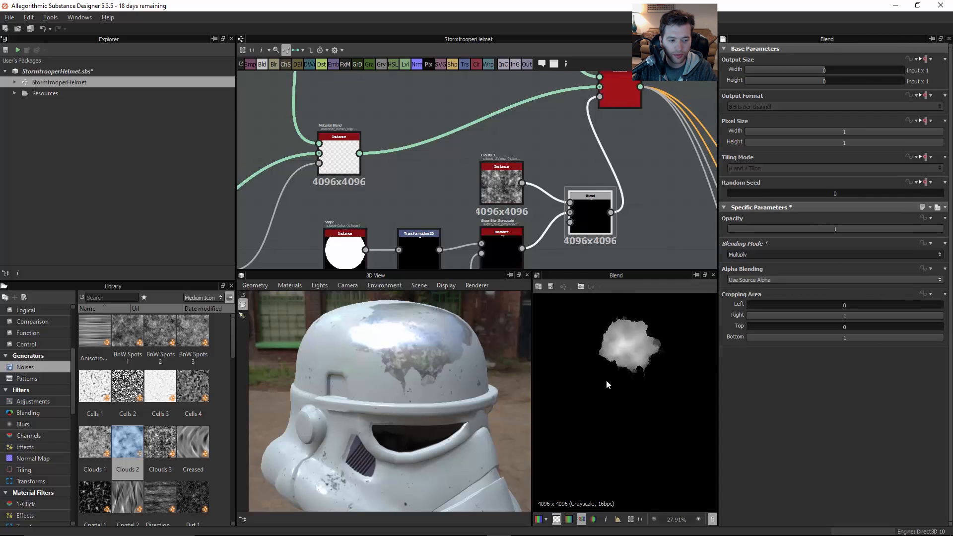
{"action": "mouse_move", "coordinate": [444, 347]}
{"action": "left_mouse_down"}
{"action": "mouse_move", "coordinate": [389, 368]}
{"action": "mouse_move", "coordinate": [356, 352]}
{"action": "mouse_move", "coordinate": [418, 368]}
{"action": "mouse_move", "coordinate": [446, 345]}
{"action": "left_mouse_up"}
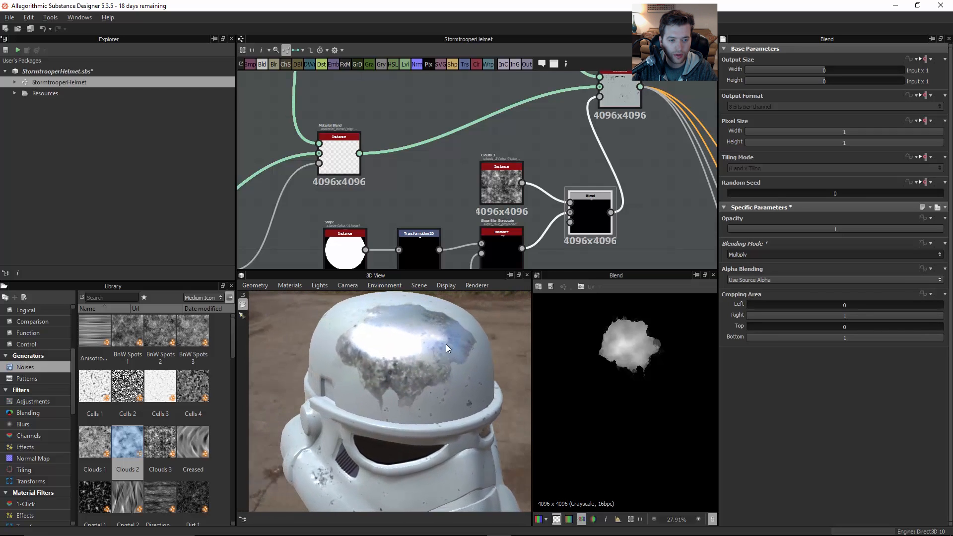
Connect the Slope Blur Grayscale output directly to the final Material Blend's mask input and preview the slope-blurred mask.
{"action": "middle_click_drag", "start_coordinate": [623, 203], "coordinate": [603, 210]}
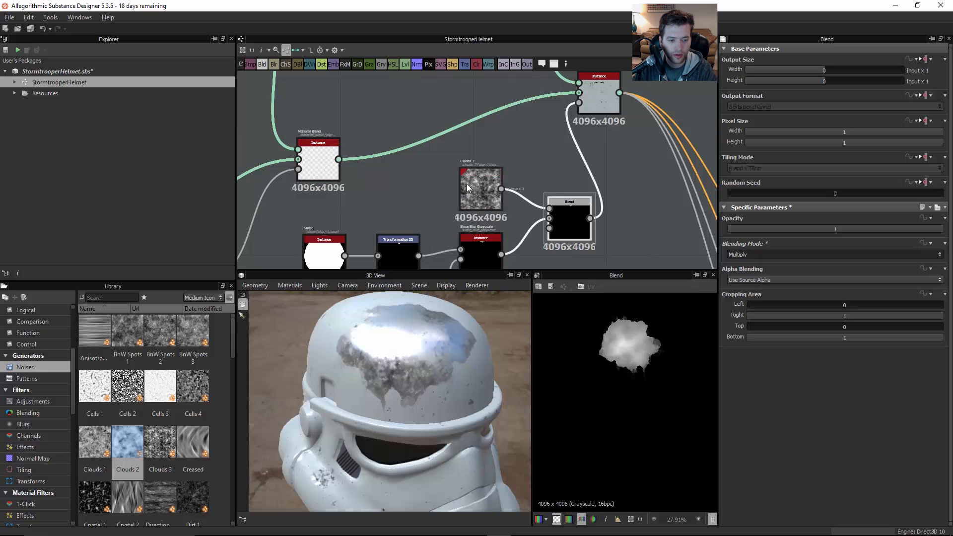
{"action": "left_click_drag", "start_coordinate": [467, 183], "coordinate": [452, 184]}
{"action": "left_click_drag", "start_coordinate": [562, 201], "coordinate": [607, 219]}
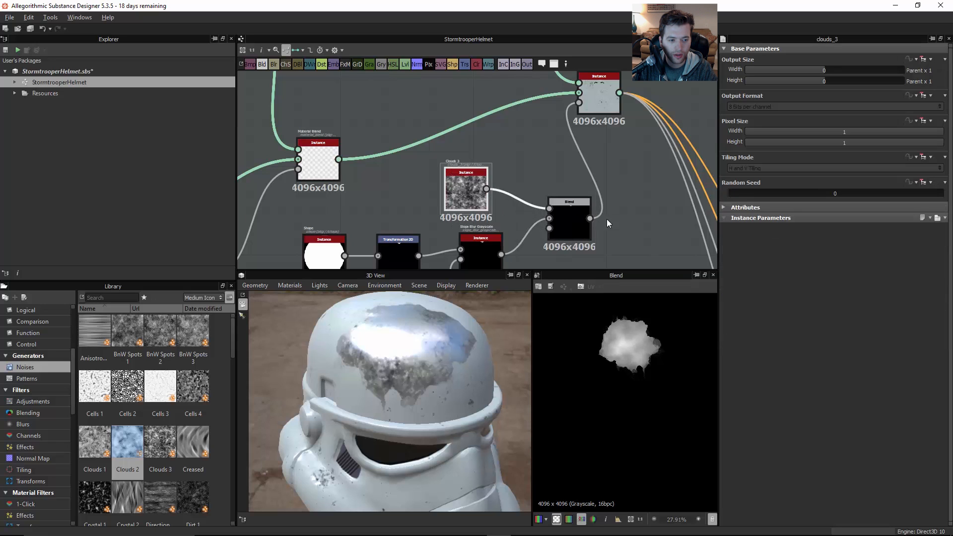
{"action": "left_click_drag", "start_coordinate": [502, 255], "coordinate": [579, 103]}
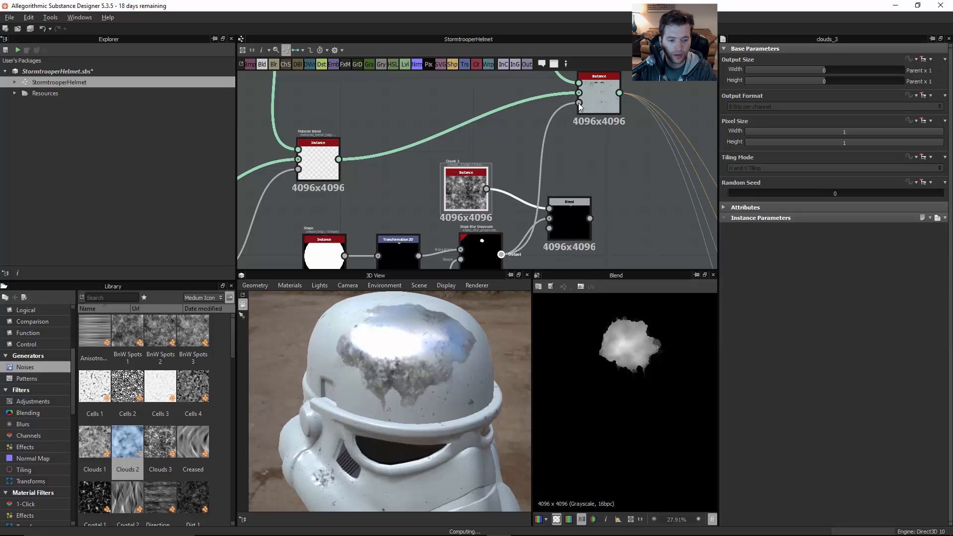
{"action": "double_click", "coordinate": [487, 241]}
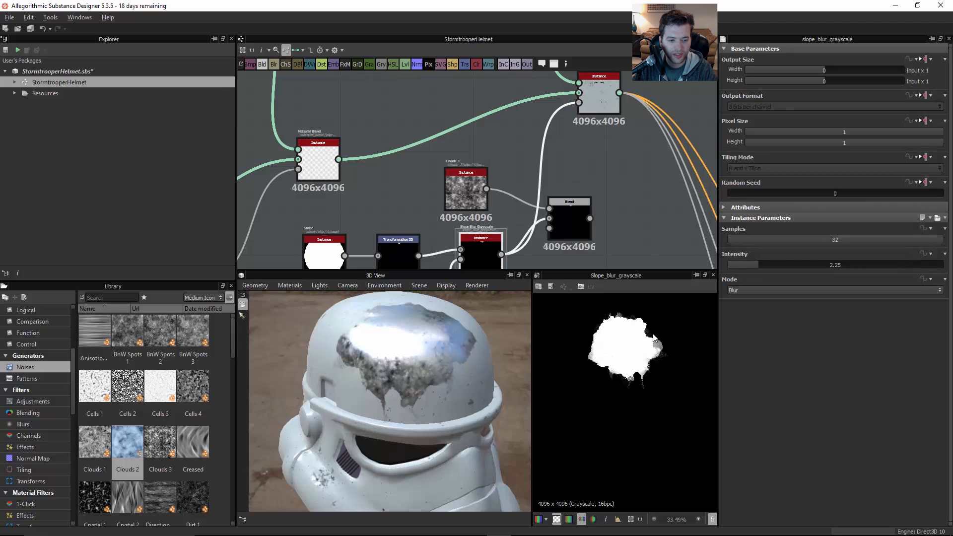
Delete the unused Blend node and the Clouds 3 noise from the graph.
{"action": "left_click_drag", "start_coordinate": [576, 221], "coordinate": [620, 205]}
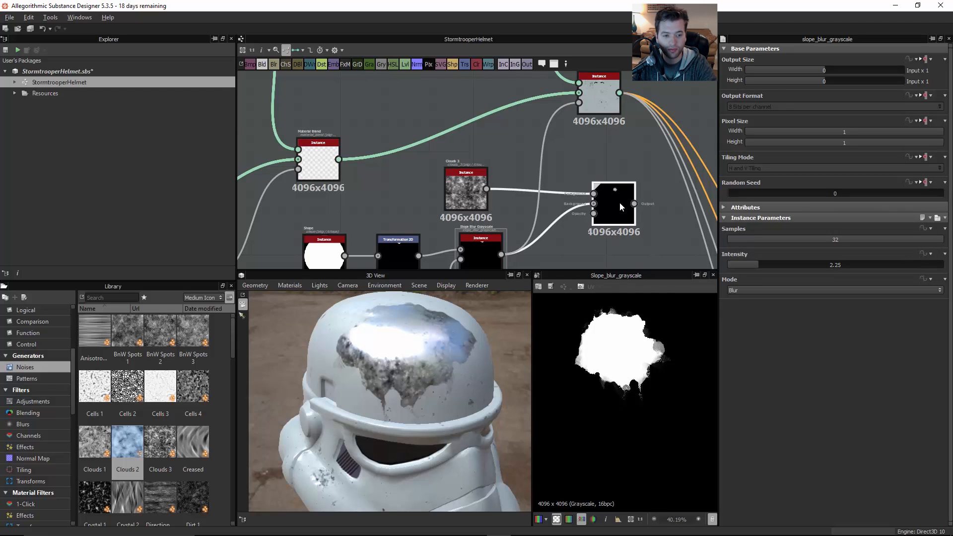
{"action": "key", "text": "Delete"}
{"action": "left_click", "coordinate": [470, 187]}
{"action": "key", "text": "Delete"}
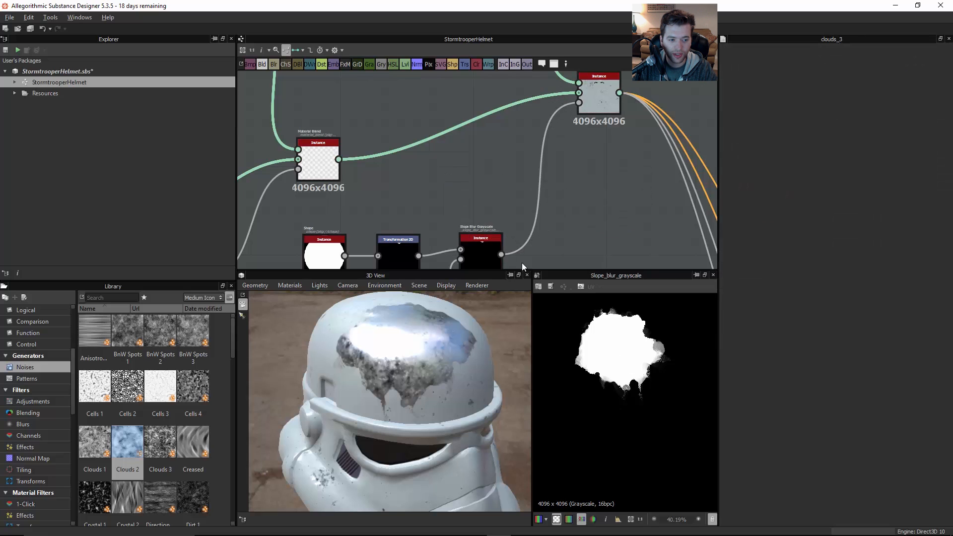
Select the Slope Blur Grayscale node and examine the ragged lower edge of the metal patch up close on the helmet.
{"action": "left_click", "coordinate": [477, 240]}
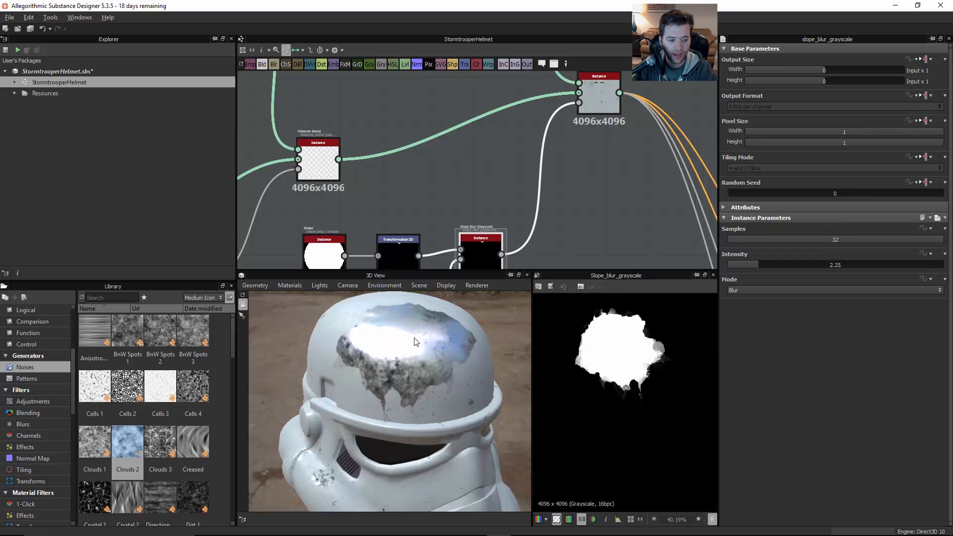
{"action": "left_click_drag", "start_coordinate": [391, 354], "coordinate": [426, 392]}
{"action": "scroll", "coordinate": [388, 396], "scroll_direction": "up", "scroll_amount": 5}
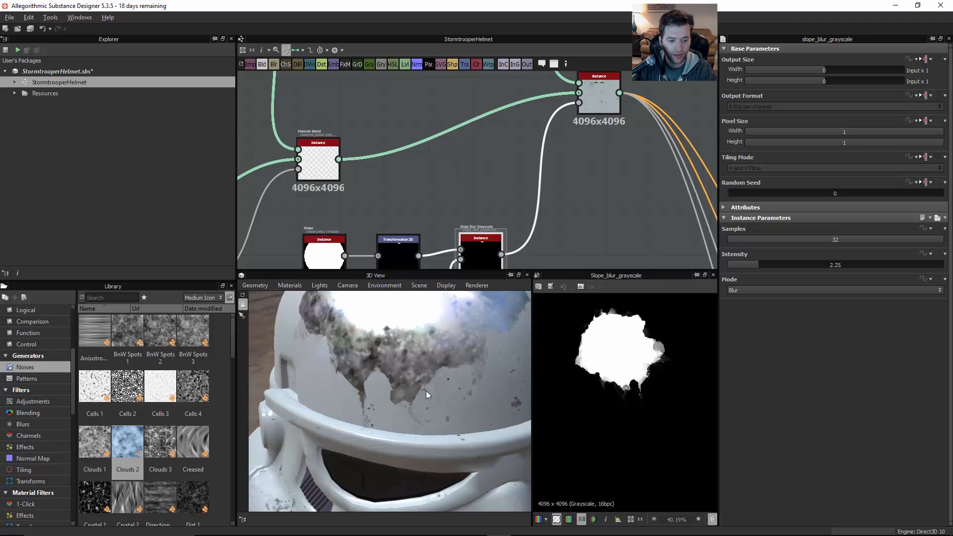
{"action": "scroll", "coordinate": [416, 379], "scroll_direction": "up", "scroll_amount": 5}
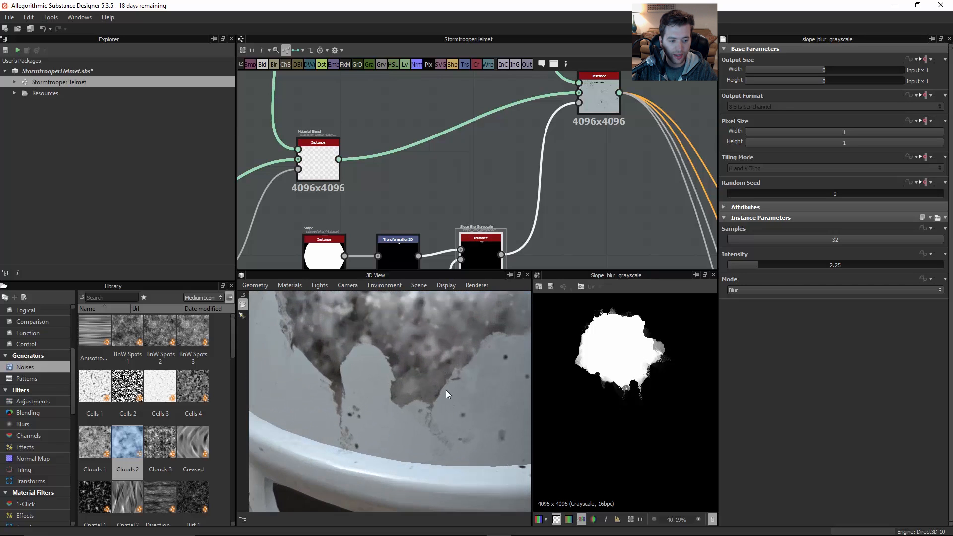
Examine the whole helmet from the front to judge how the metal patch reads on it.
{"action": "scroll", "coordinate": [455, 377], "scroll_direction": "down", "scroll_amount": 8}
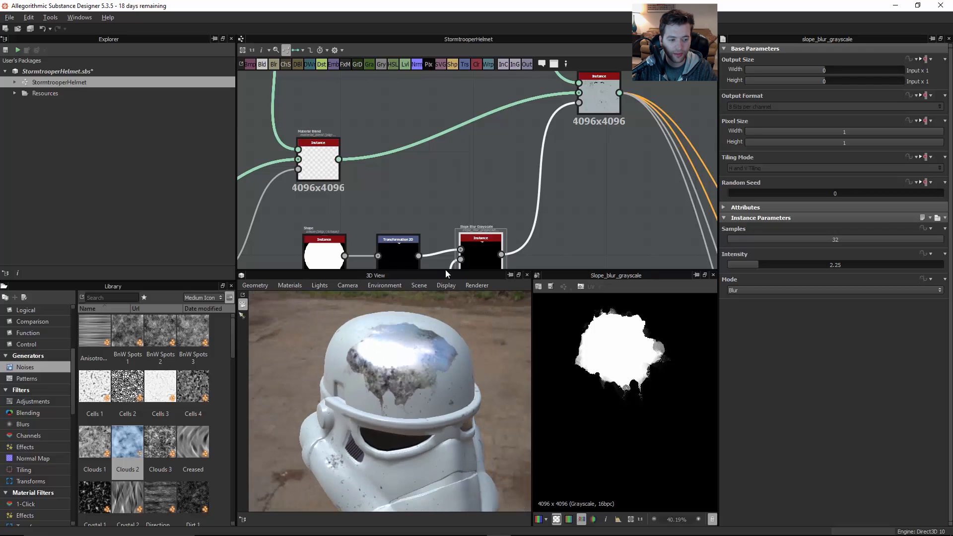
{"action": "scroll", "coordinate": [501, 189], "scroll_direction": "down", "scroll_amount": 4}
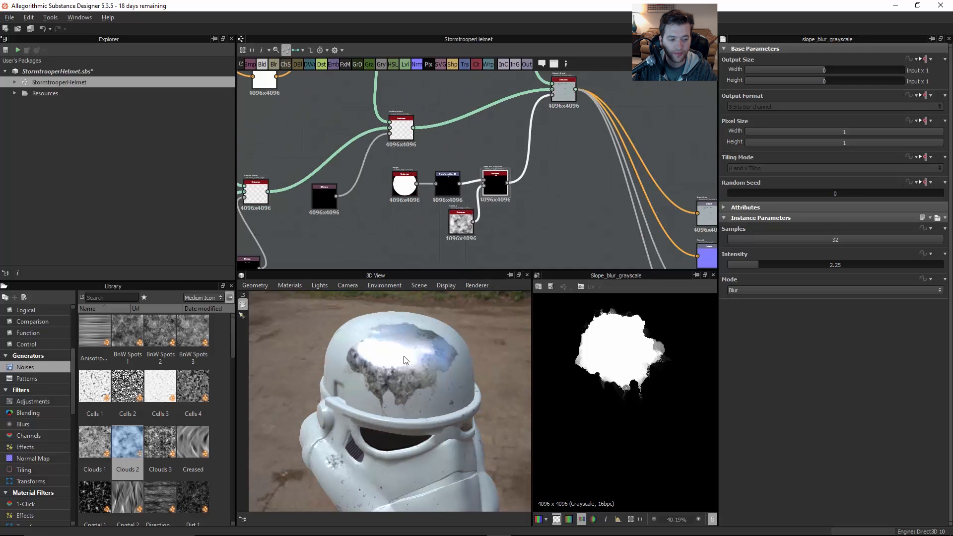
{"action": "scroll", "coordinate": [419, 383], "scroll_direction": "down", "scroll_amount": 1}
{"action": "scroll", "coordinate": [418, 385], "scroll_direction": "down", "scroll_amount": 3}
{"action": "left_click_drag", "start_coordinate": [418, 383], "coordinate": [389, 378]}
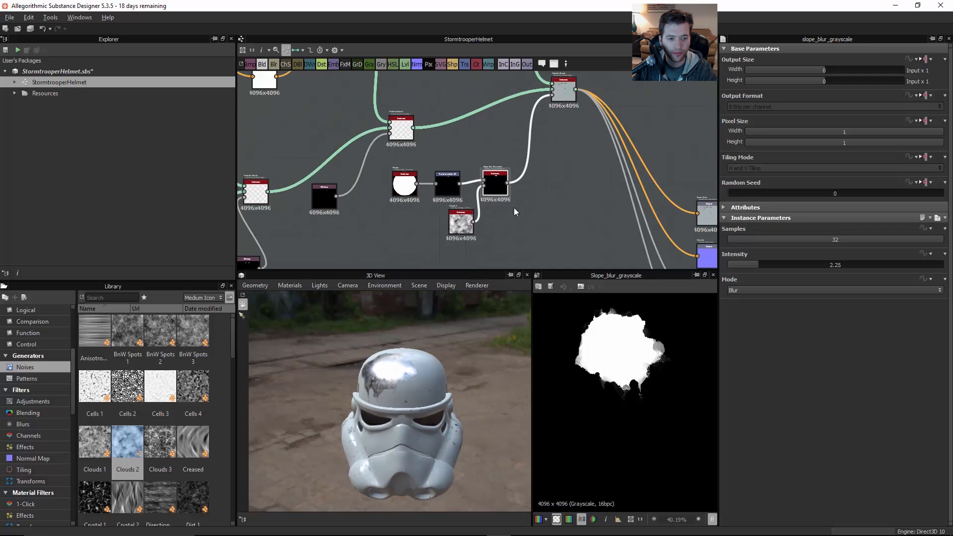
Follow the final Material Blend's links to the outputs and examine the Metallic output's entire map and the helmet.
{"action": "middle_click_drag", "start_coordinate": [566, 196], "coordinate": [533, 209]}
{"action": "scroll", "coordinate": [533, 210], "scroll_direction": "down", "scroll_amount": 3}
{"action": "scroll", "coordinate": [501, 136], "scroll_direction": "up", "scroll_amount": 5}
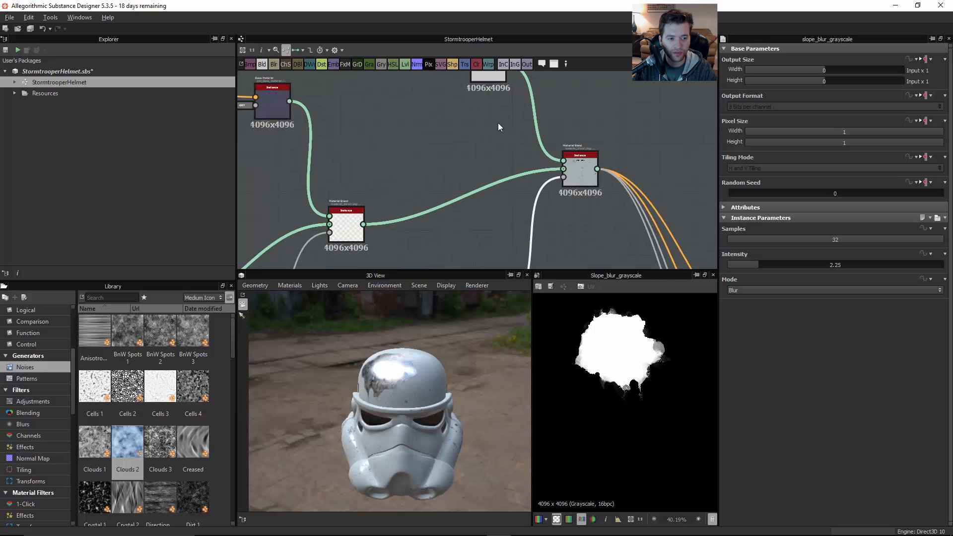
{"action": "middle_click_drag", "start_coordinate": [496, 101], "coordinate": [495, 165]}
{"action": "middle_click_drag", "start_coordinate": [523, 201], "coordinate": [500, 184]}
{"action": "left_click_drag", "start_coordinate": [466, 118], "coordinate": [472, 155]}
{"action": "middle_click_drag", "start_coordinate": [559, 228], "coordinate": [505, 146]}
{"action": "scroll", "coordinate": [505, 146], "scroll_direction": "down", "scroll_amount": 2}
{"action": "middle_click_drag", "start_coordinate": [579, 244], "coordinate": [504, 159]}
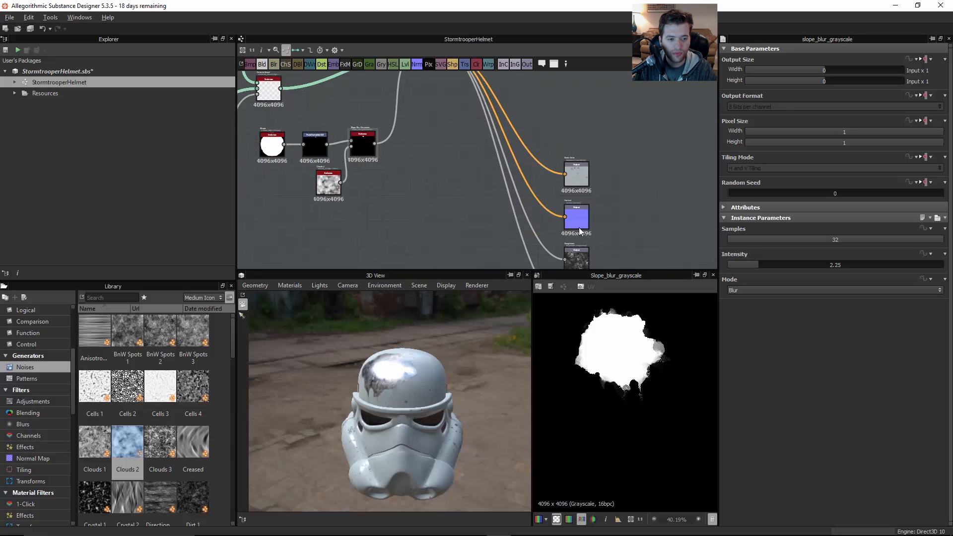
{"action": "middle_click_drag", "start_coordinate": [579, 227], "coordinate": [496, 111]}
{"action": "scroll", "coordinate": [503, 201], "scroll_direction": "up", "scroll_amount": 1}
{"action": "left_click", "coordinate": [487, 192]}
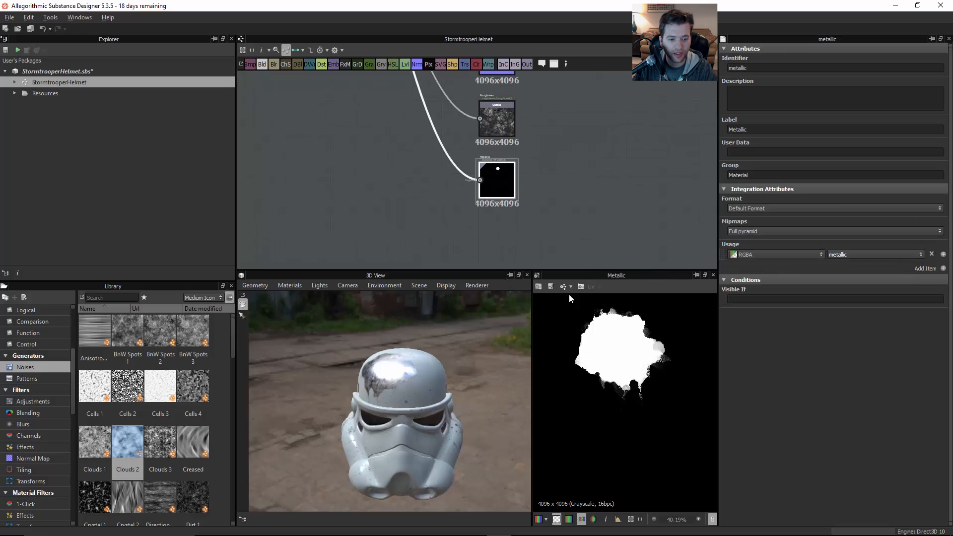
{"action": "scroll", "coordinate": [616, 389], "scroll_direction": "down", "scroll_amount": 4}
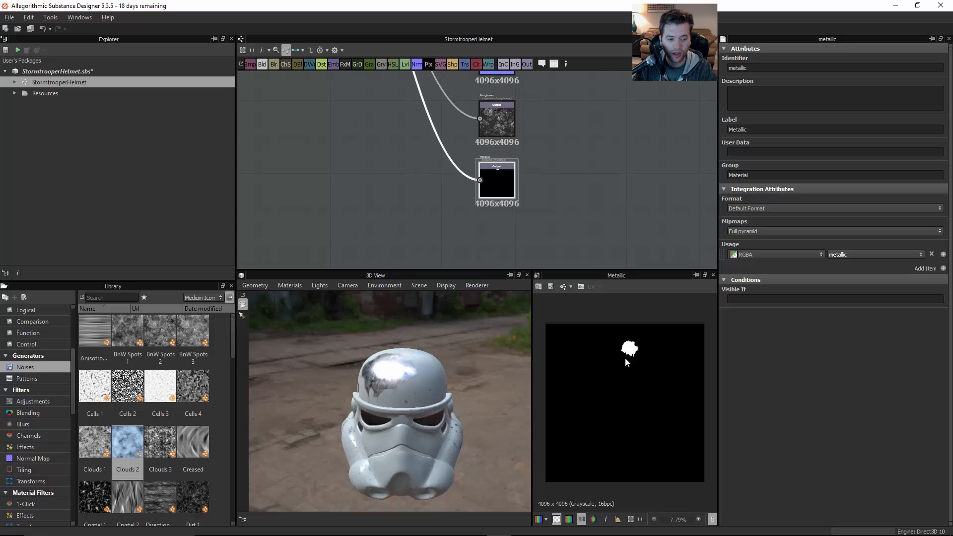
{"action": "left_click_drag", "start_coordinate": [410, 406], "coordinate": [471, 441]}
Switch to Photoshop and compare the base color with the Metalness layer hidden and shown, checking its black fill and its mask.
{"action": "key", "text": "alt+Tab"}
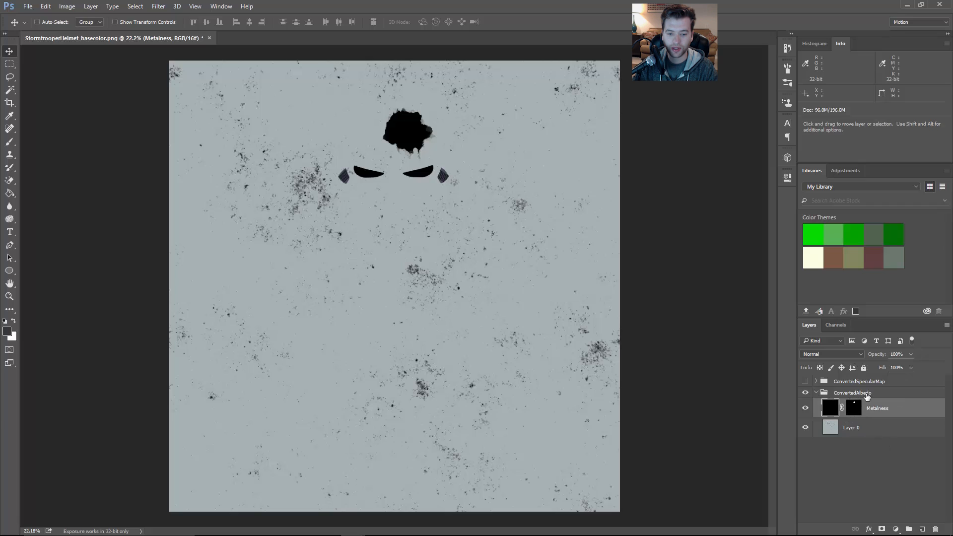
{"action": "left_click", "coordinate": [837, 430]}
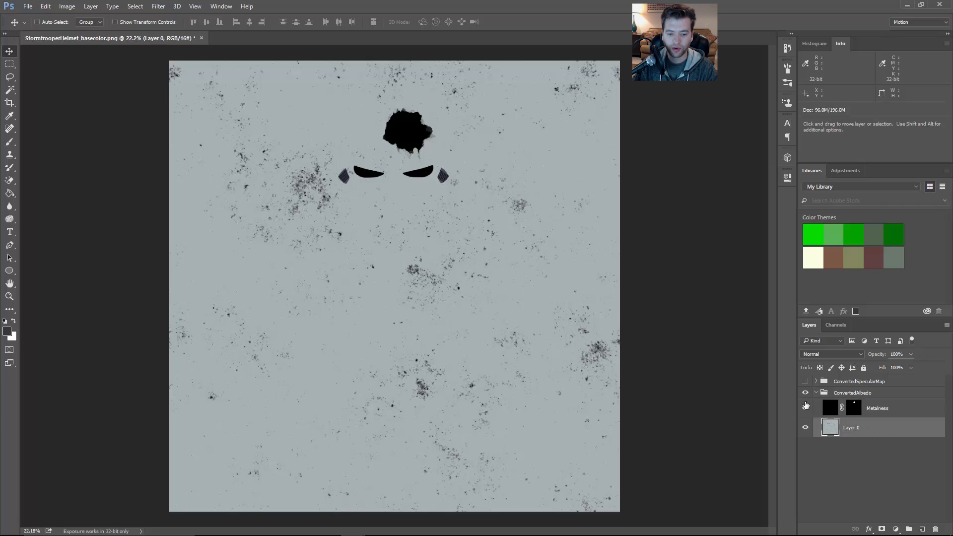
{"action": "left_click", "coordinate": [806, 408]}
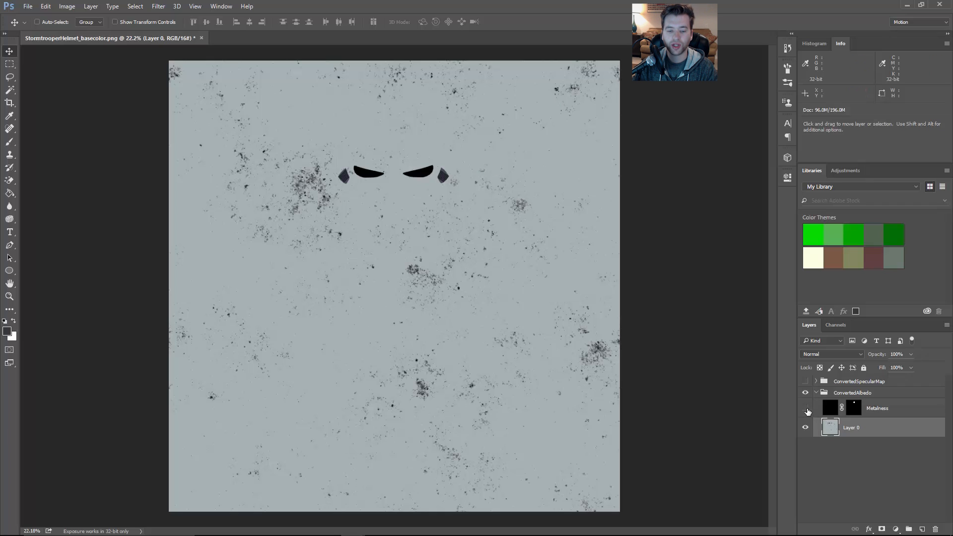
{"action": "left_click", "coordinate": [806, 408]}
{"action": "left_click", "coordinate": [834, 411]}
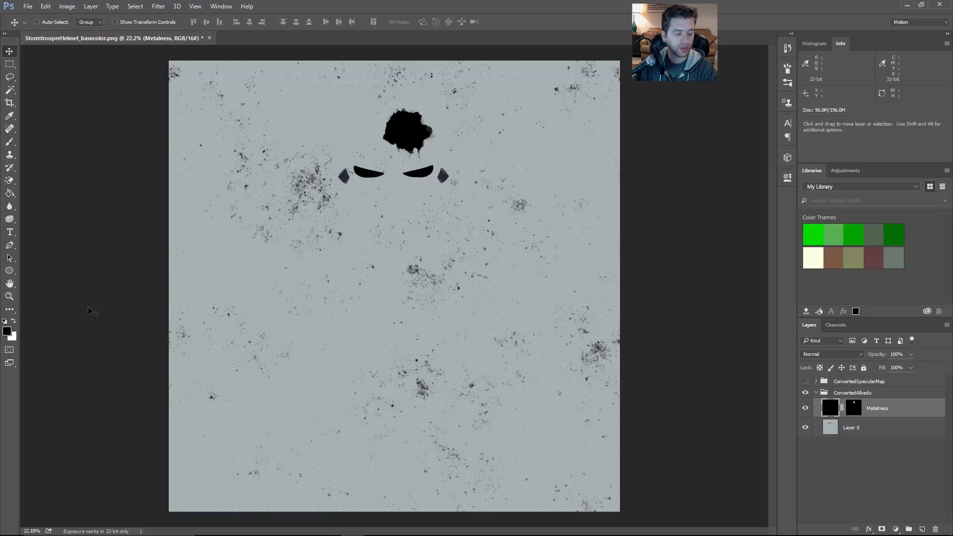
{"action": "key", "text": "g"}
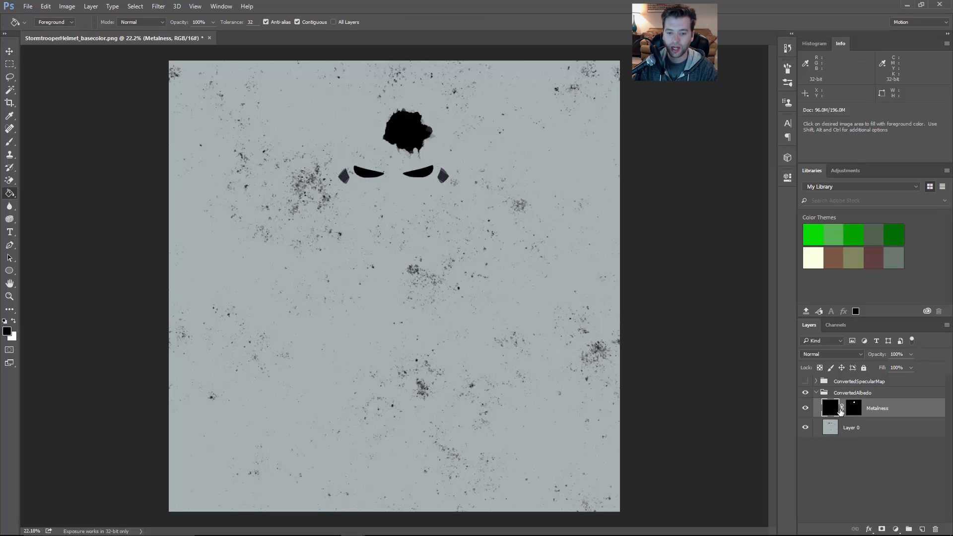
{"action": "left_click", "coordinate": [854, 408]}
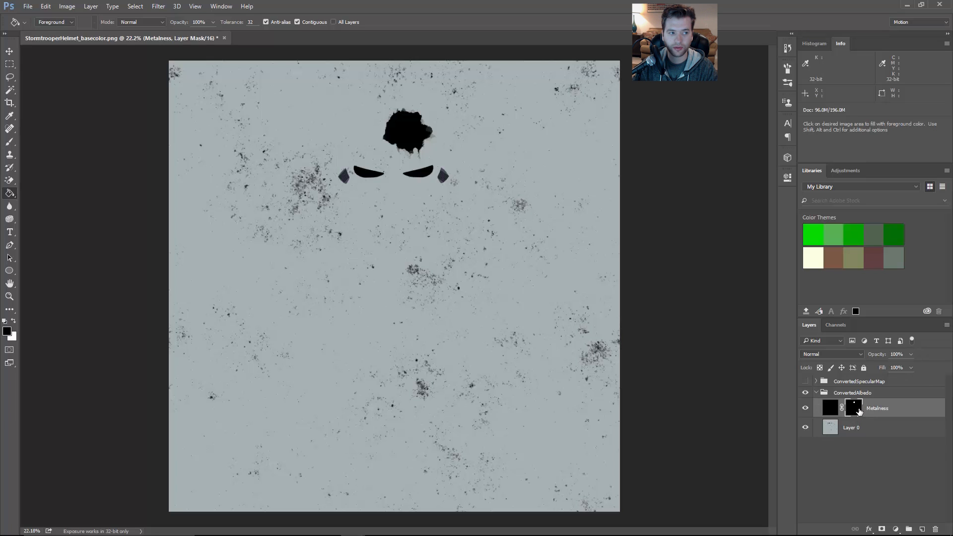
{"action": "key", "text": "v"}
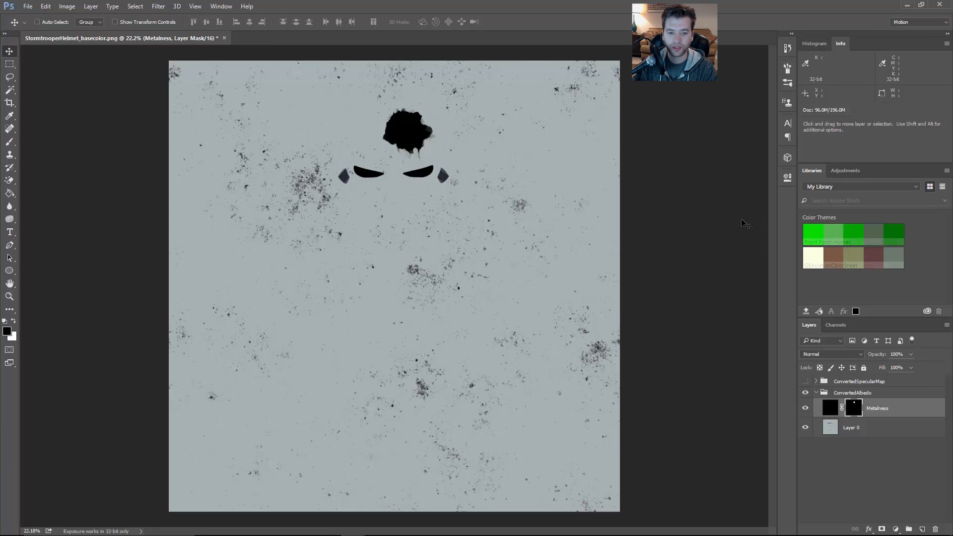
Copy the StormtrooperHelmet_metallic.png image into the base color document as a layer above Metalness and align it with the canvas.
{"action": "key", "text": "alt+Tab"}
{"action": "key", "text": "alt+Tab"}
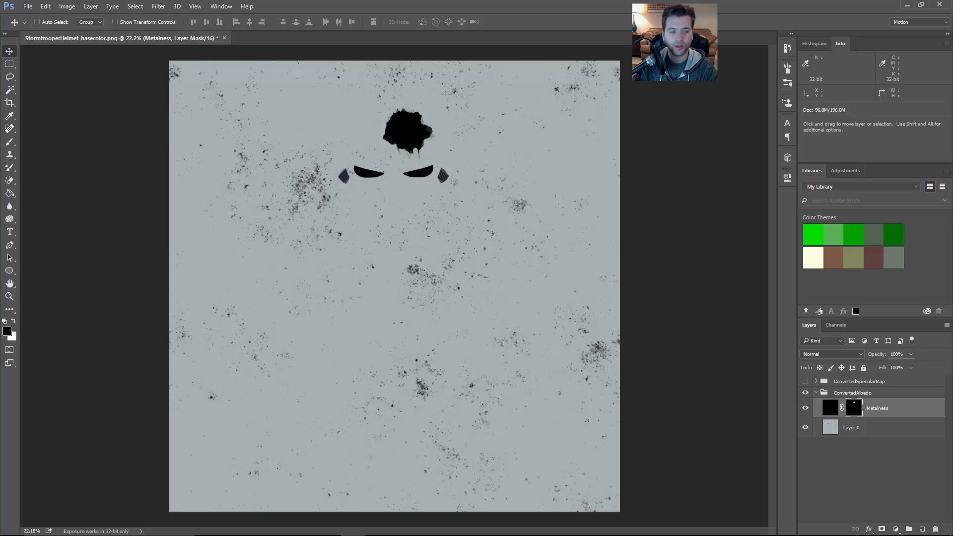
{"action": "key", "text": "alt+Tab"}
{"action": "left_click_drag", "start_coordinate": [576, 129], "coordinate": [701, 123]}
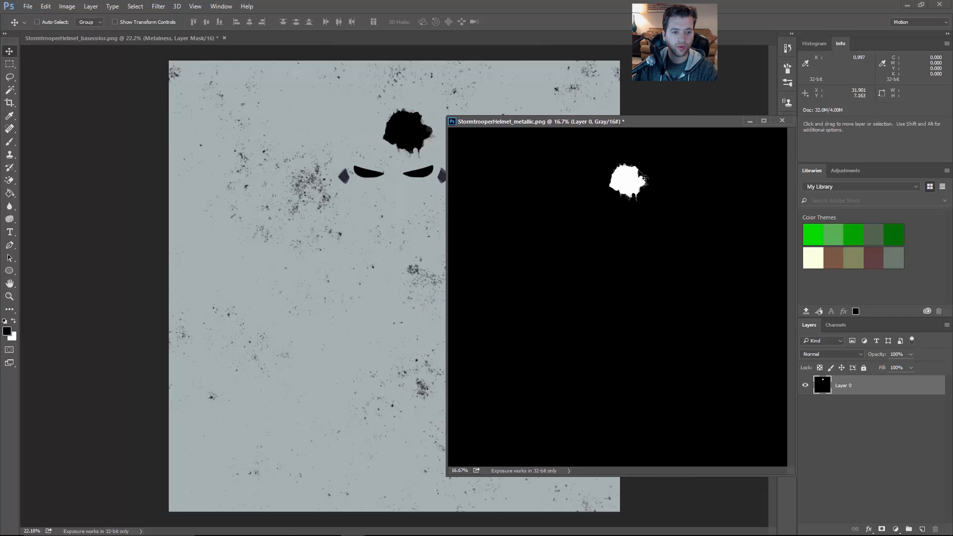
{"action": "left_click_drag", "start_coordinate": [613, 211], "coordinate": [379, 165]}
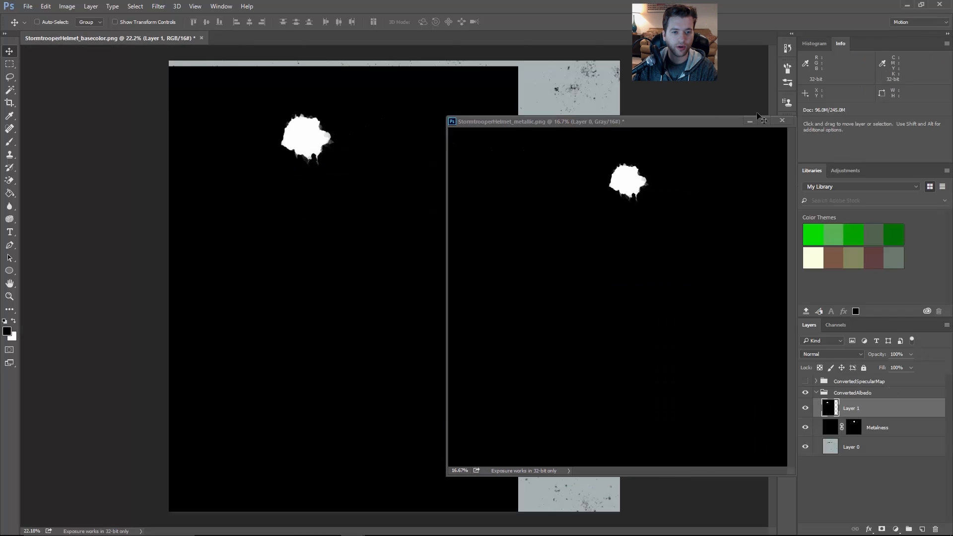
{"action": "left_click", "coordinate": [750, 120]}
{"action": "left_click_drag", "start_coordinate": [426, 123], "coordinate": [521, 117]}
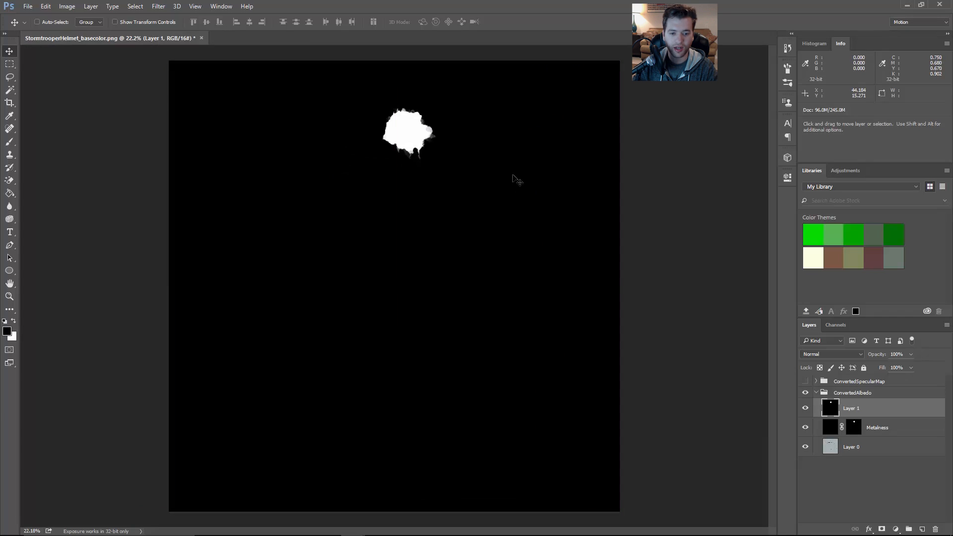
Load the white patch of the copied metallic map as a selection from the RGB channel.
{"action": "left_click", "coordinate": [839, 325]}
{"action": "left_click", "coordinate": [822, 347], "text": "ctrl"}
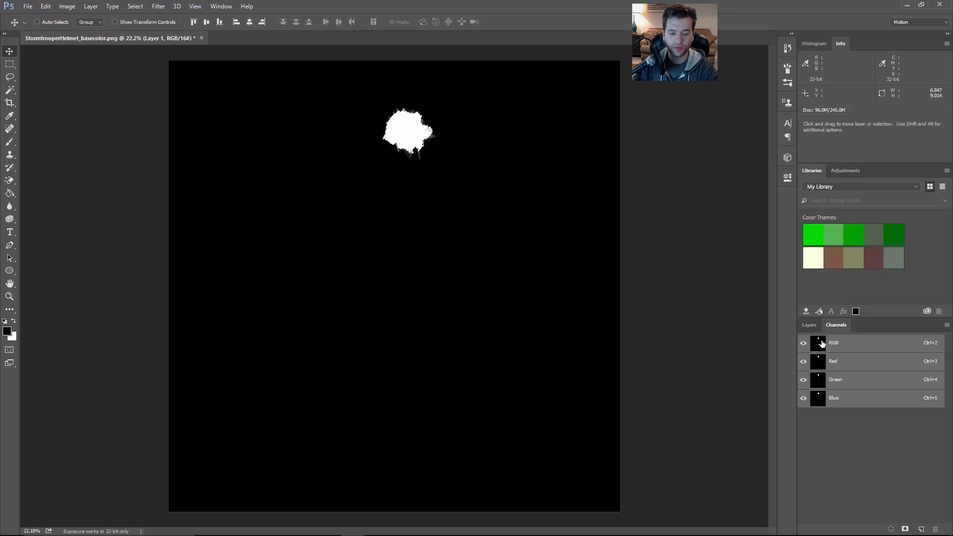
{"action": "left_click", "coordinate": [814, 326]}
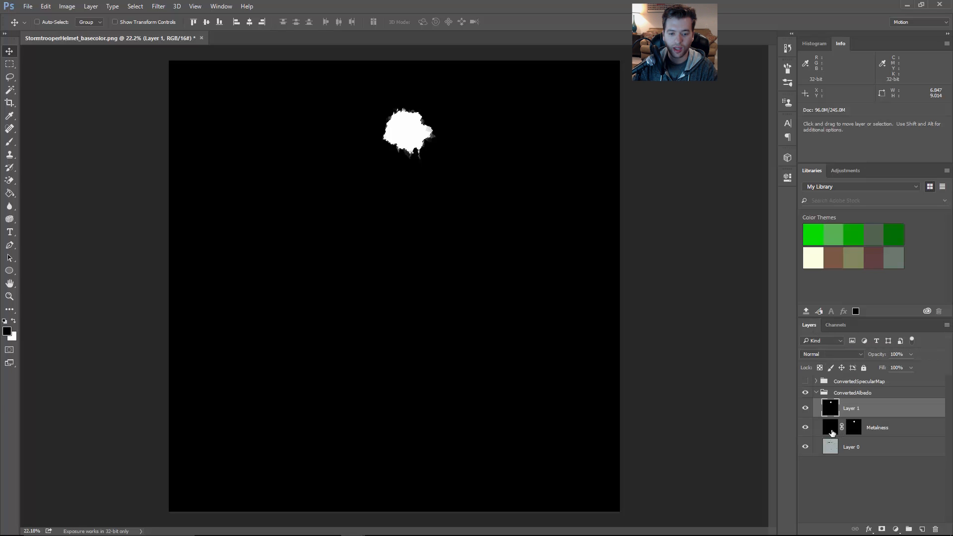
Delete the Metalness layer's existing mask and add a new layer mask from the current selection.
{"action": "left_click", "coordinate": [853, 428]}
{"action": "right_click", "coordinate": [854, 430]}
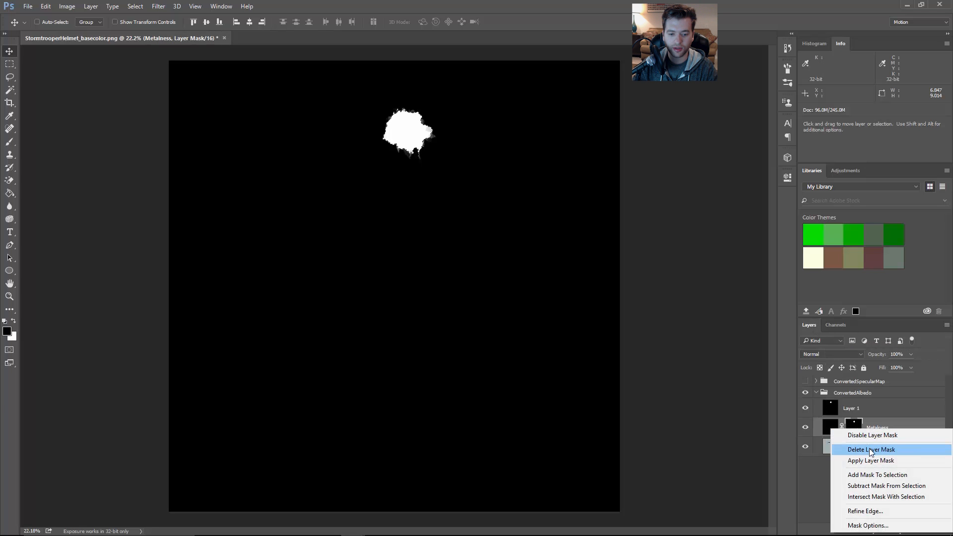
{"action": "left_click", "coordinate": [855, 450]}
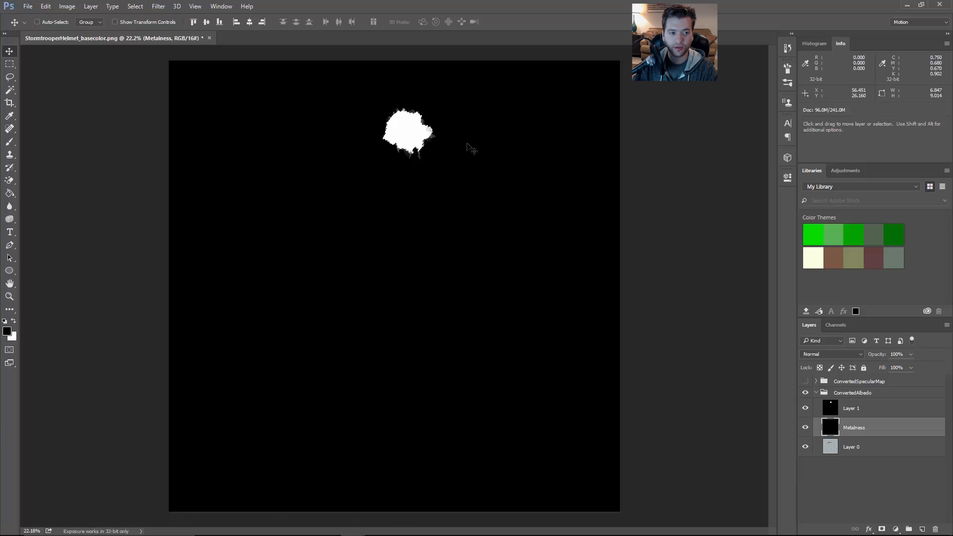
{"action": "left_click", "coordinate": [882, 529]}
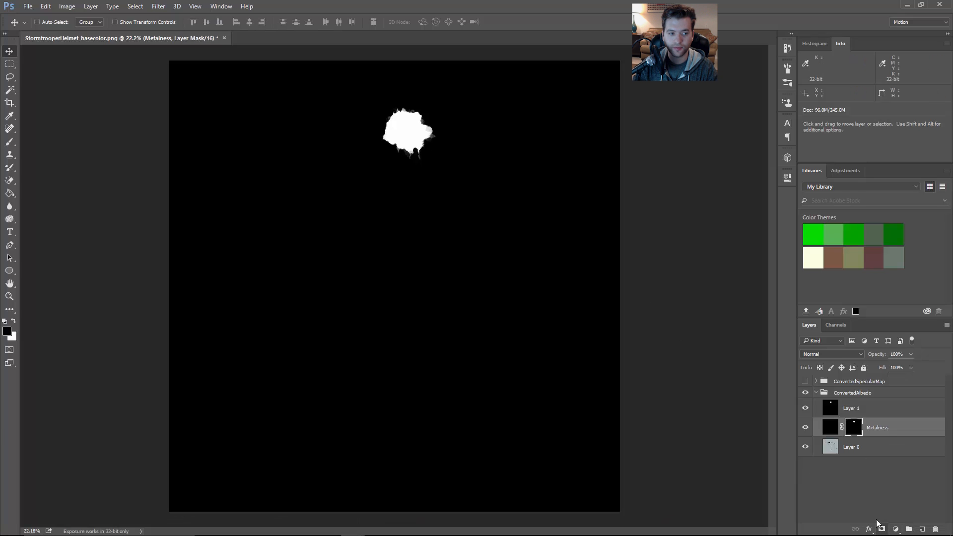
Delete the copied metallic map layer and inspect the masked black patch's ragged edges up close.
{"action": "left_click", "coordinate": [853, 409]}
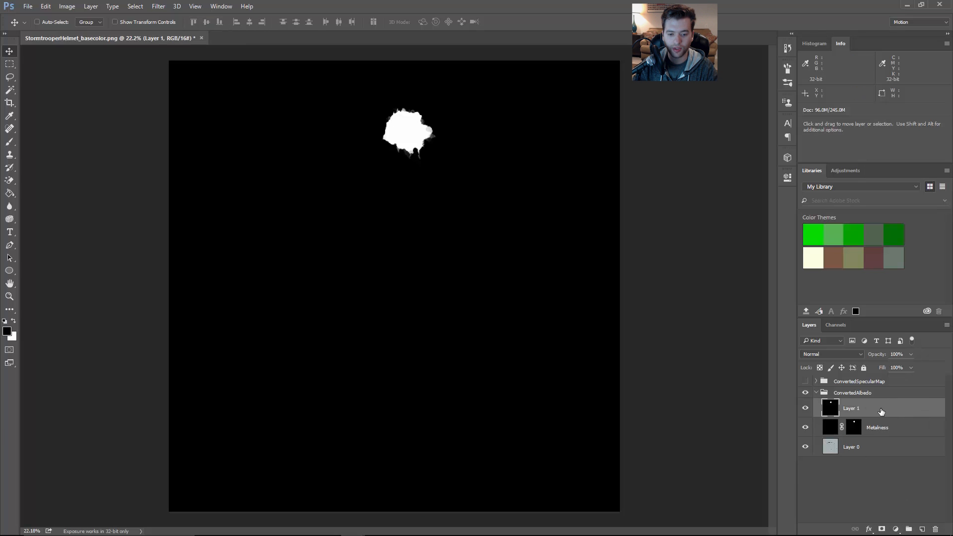
{"action": "left_click_drag", "start_coordinate": [882, 411], "coordinate": [936, 530]}
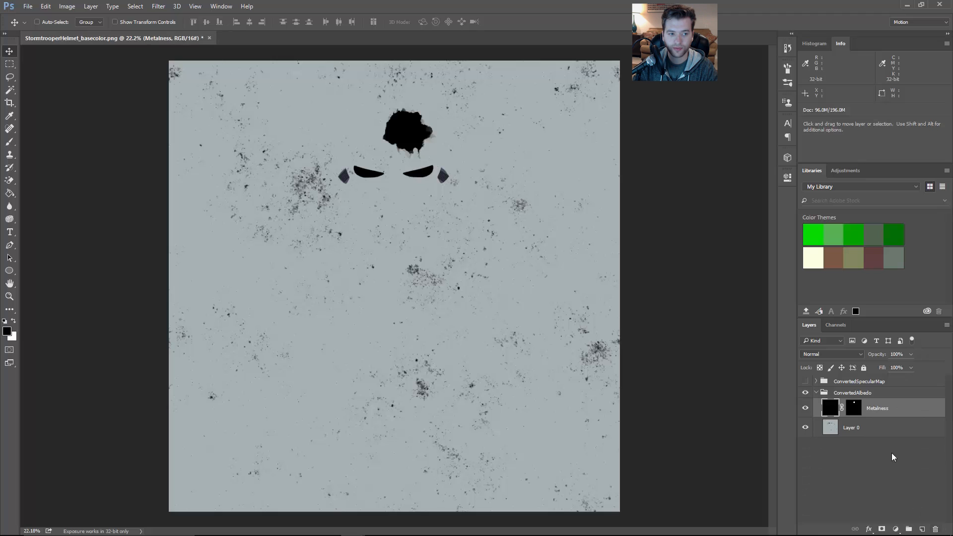
{"action": "scroll", "coordinate": [383, 92], "scroll_direction": "up", "scroll_amount": 3, "text": "alt"}
{"action": "scroll", "coordinate": [431, 142], "scroll_direction": "up", "scroll_amount": 8, "text": "alt"}
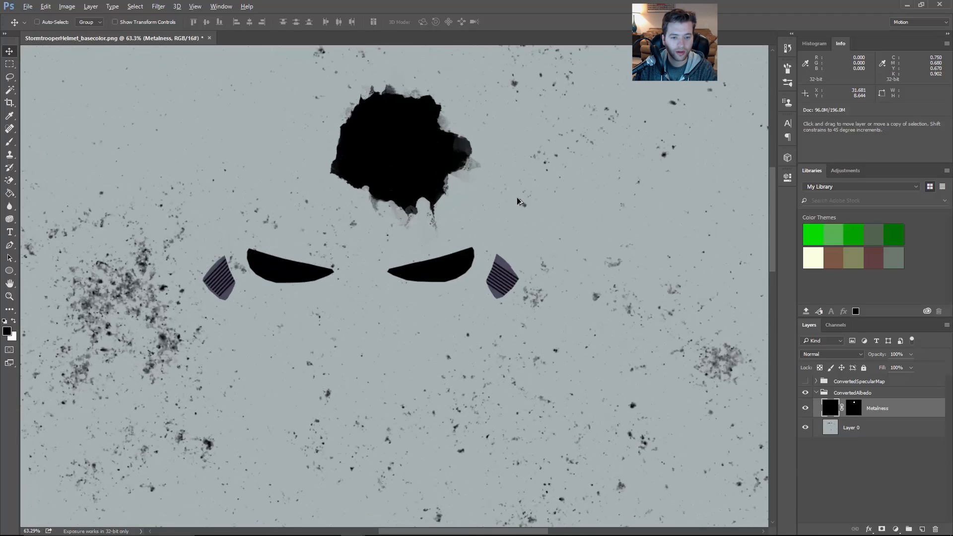
{"action": "key", "text": "ctrl+backslash"}
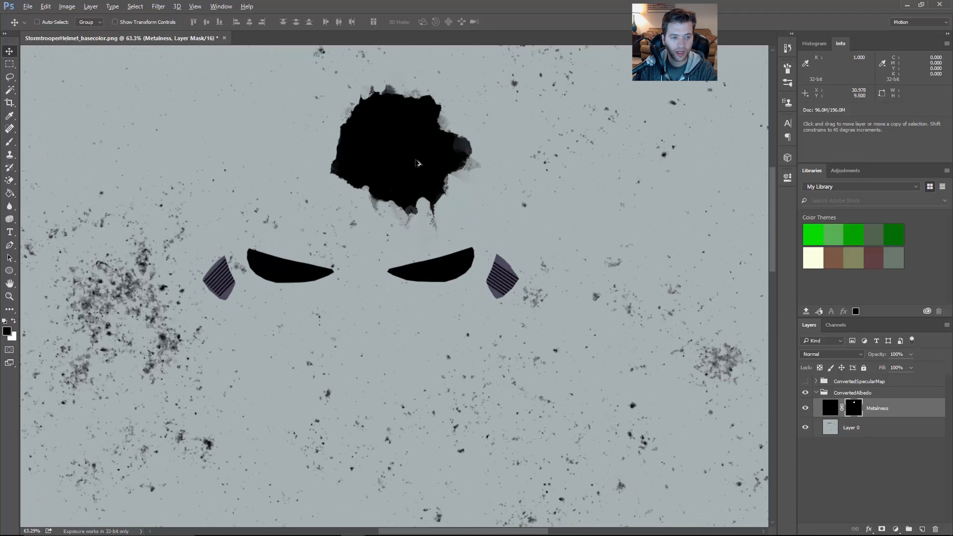
{"action": "scroll", "coordinate": [417, 163], "scroll_direction": "down", "scroll_amount": 8, "text": "alt"}
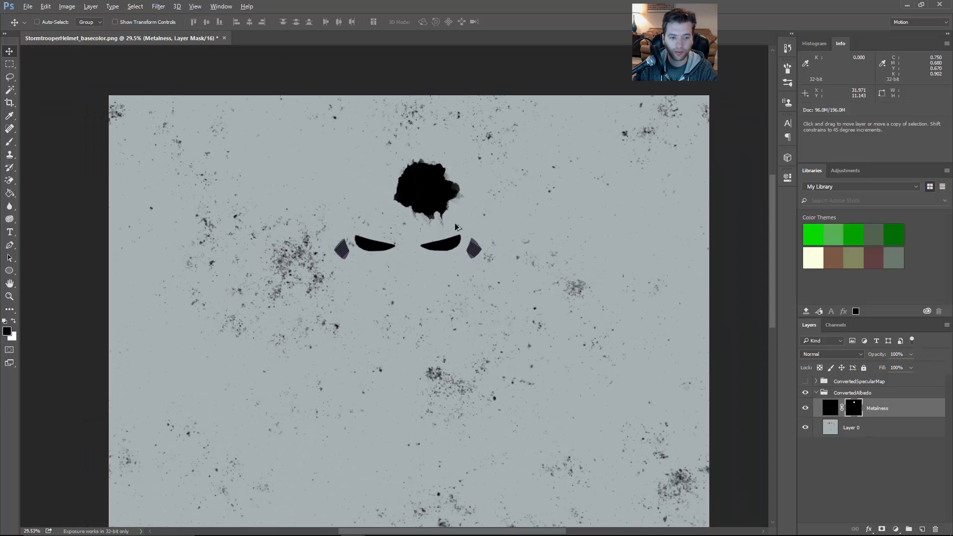
{"action": "scroll", "coordinate": [527, 276], "scroll_direction": "down", "scroll_amount": 2}
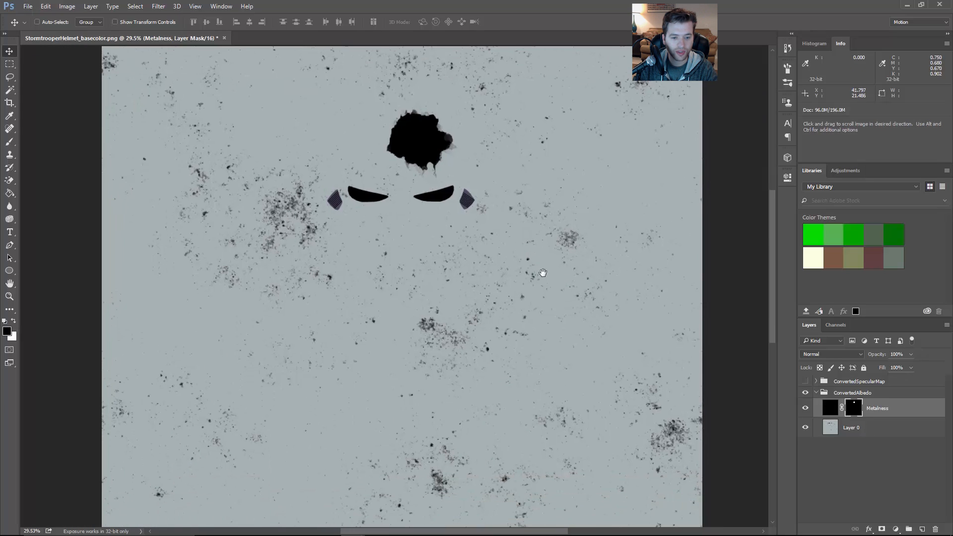
Set up a PNG copy of the image in the Outputs folder with the file name StormtrooperHelmet_Converted_basecolor.
{"action": "left_click", "coordinate": [27, 5]}
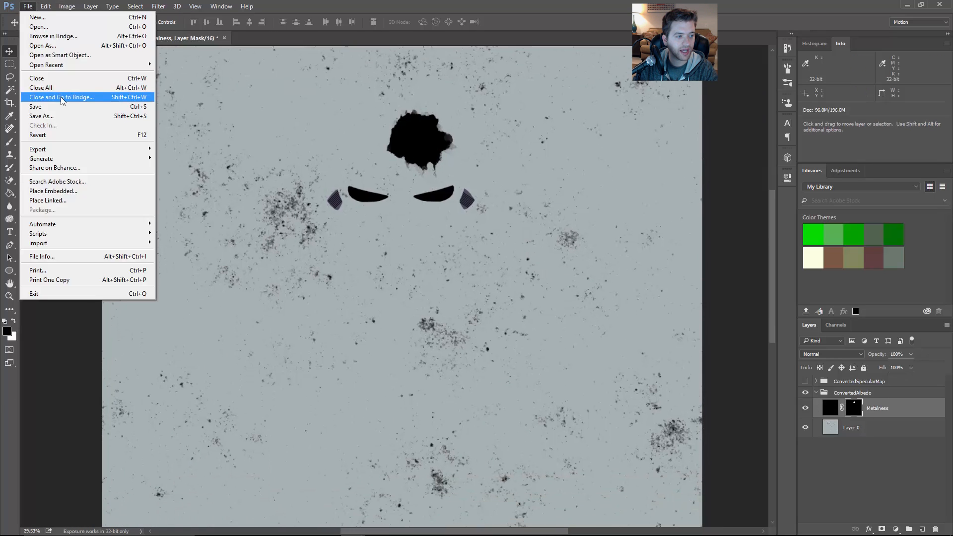
{"action": "left_click", "coordinate": [42, 115]}
{"action": "left_click", "coordinate": [351, 276]}
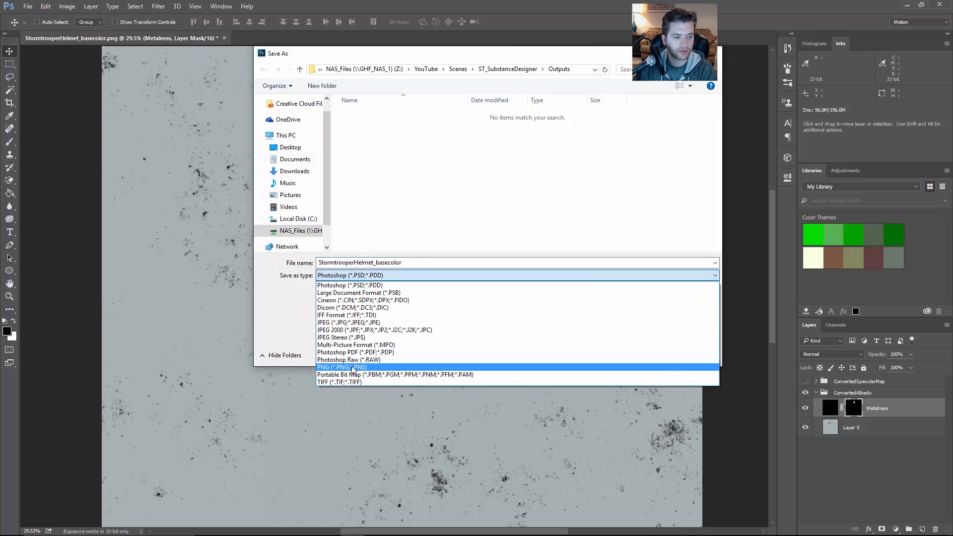
{"action": "left_click", "coordinate": [353, 367]}
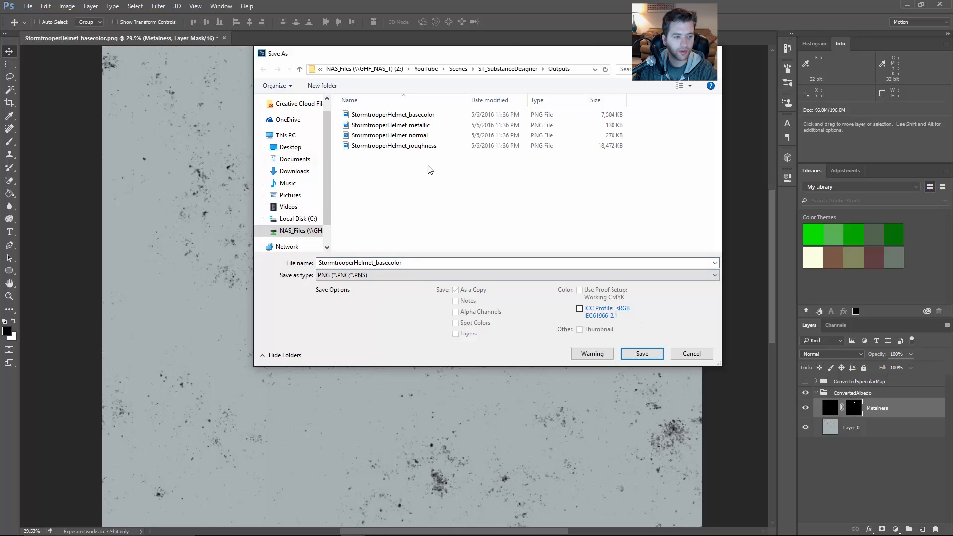
{"action": "left_click", "coordinate": [416, 116]}
{"action": "left_click", "coordinate": [376, 262]}
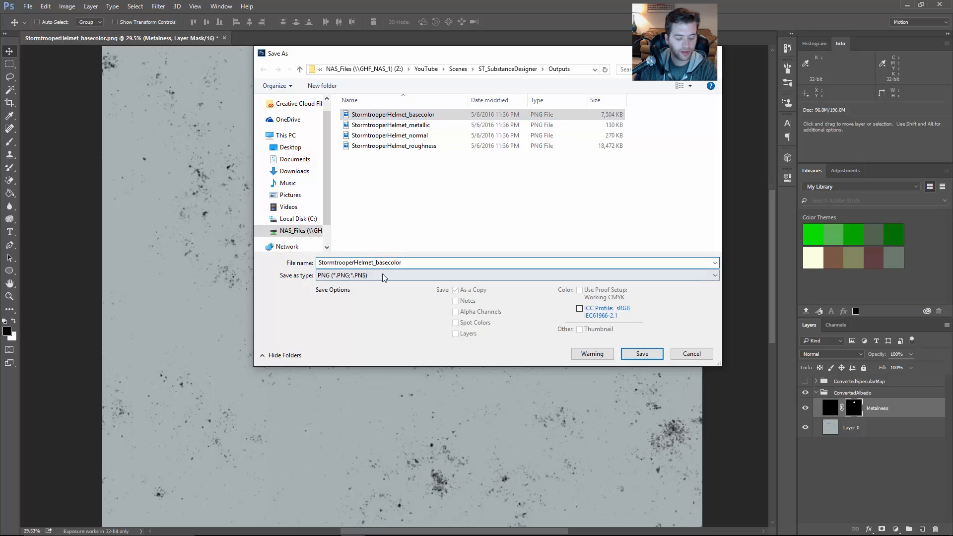
{"action": "type", "text": "Convert"}
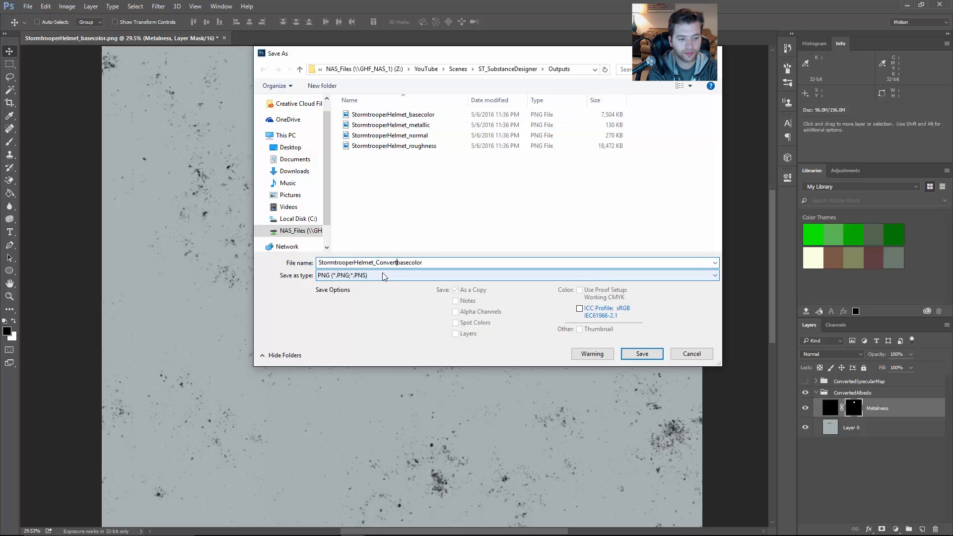
{"action": "type", "text": "ed_"}
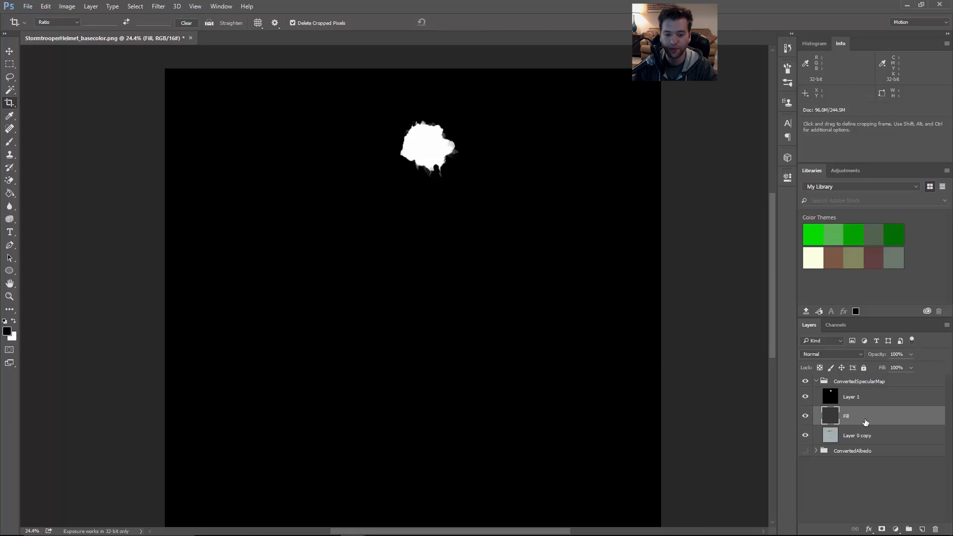
Load Layer 1's white patch as a selection from the RGB channel and add it as a layer mask on the Fill layer.
{"action": "left_click", "coordinate": [853, 402]}
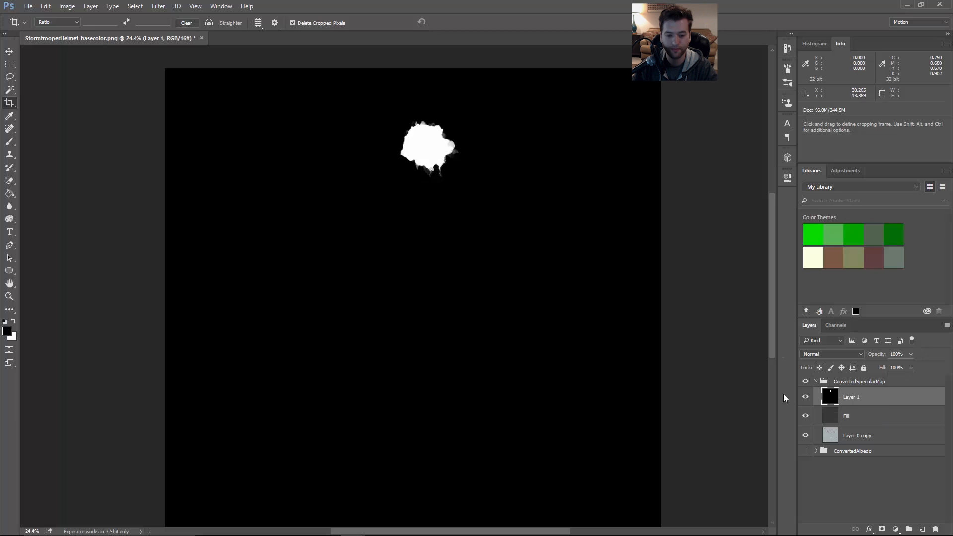
{"action": "left_click", "coordinate": [836, 325]}
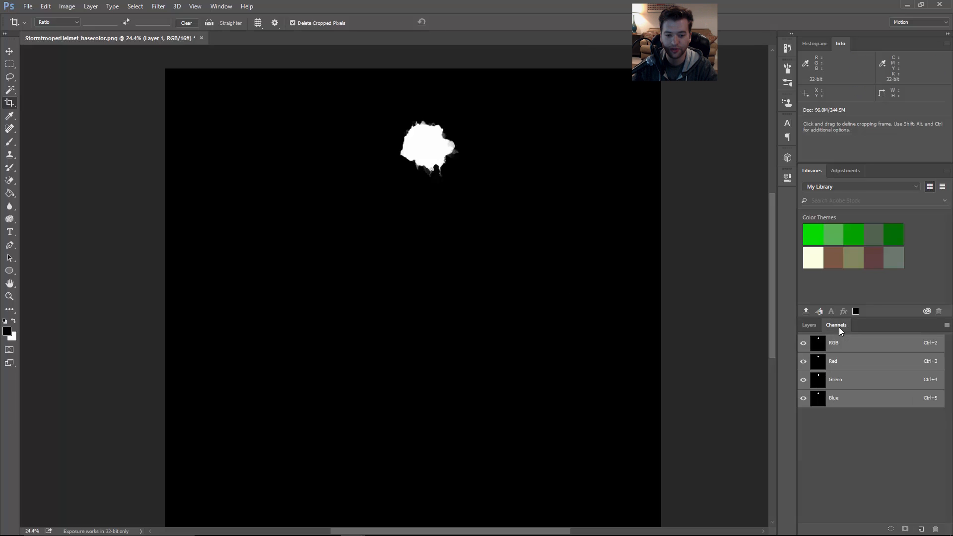
{"action": "left_click", "coordinate": [819, 351], "text": "ctrl"}
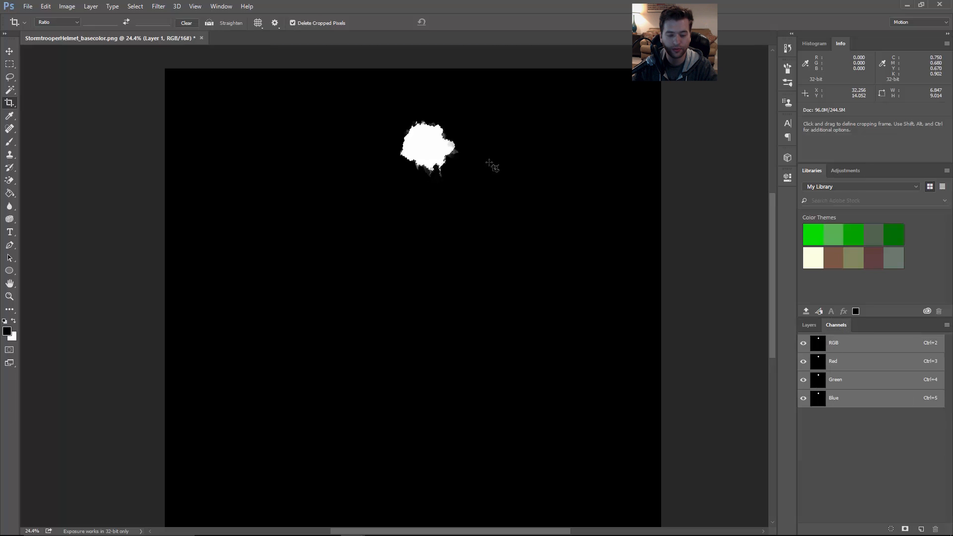
{"action": "left_click", "coordinate": [808, 325]}
{"action": "left_click", "coordinate": [856, 422]}
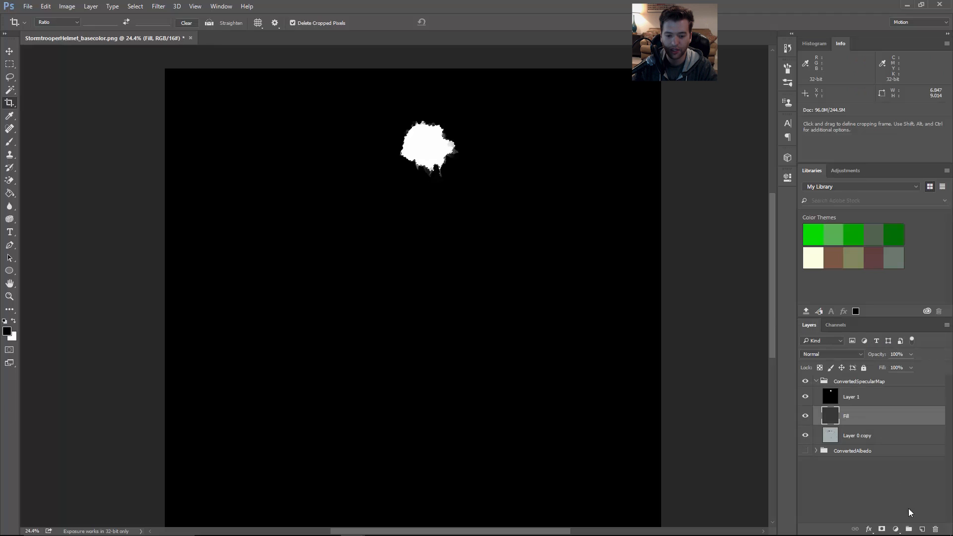
{"action": "left_click", "coordinate": [882, 530]}
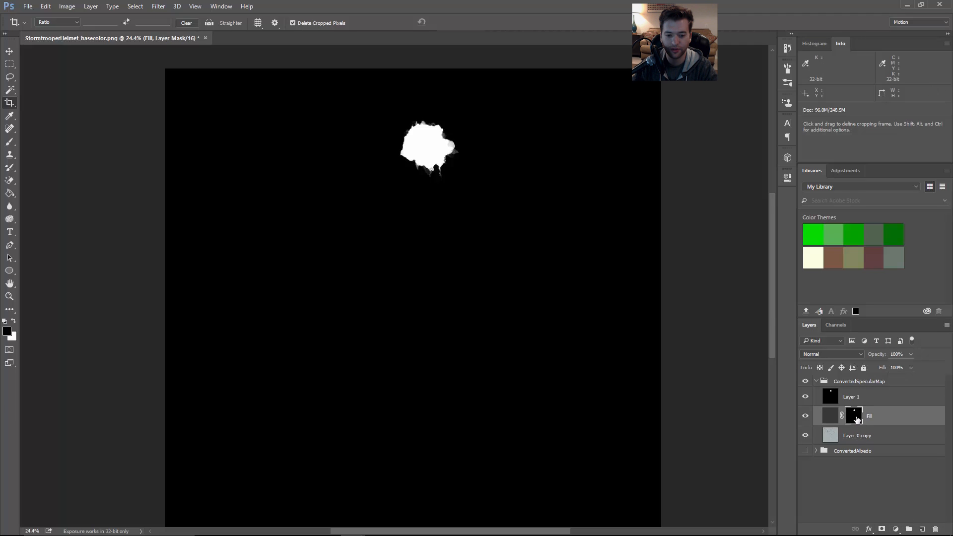
Target the Fill layer's image instead of its mask and set the foreground color to 383838.
{"action": "left_click", "coordinate": [830, 416]}
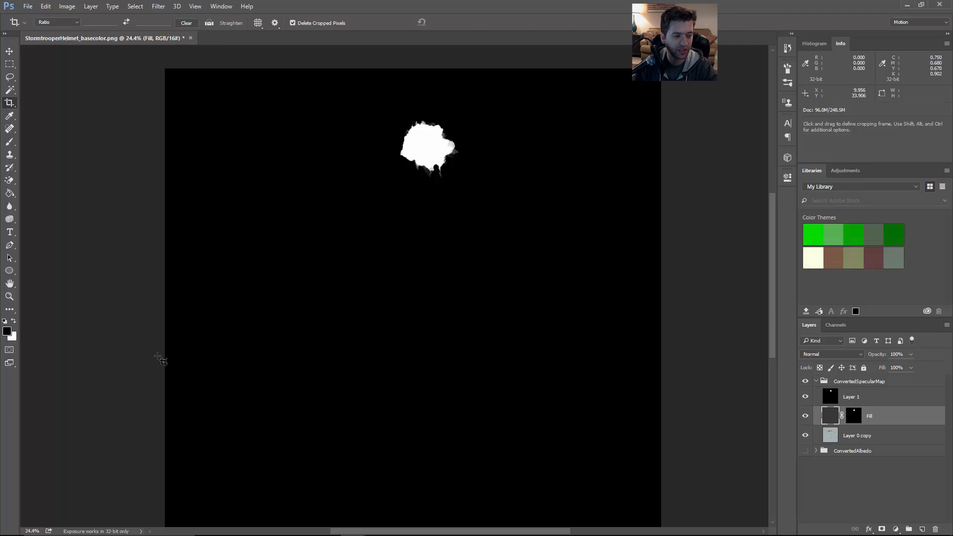
{"action": "left_click", "coordinate": [7, 332]}
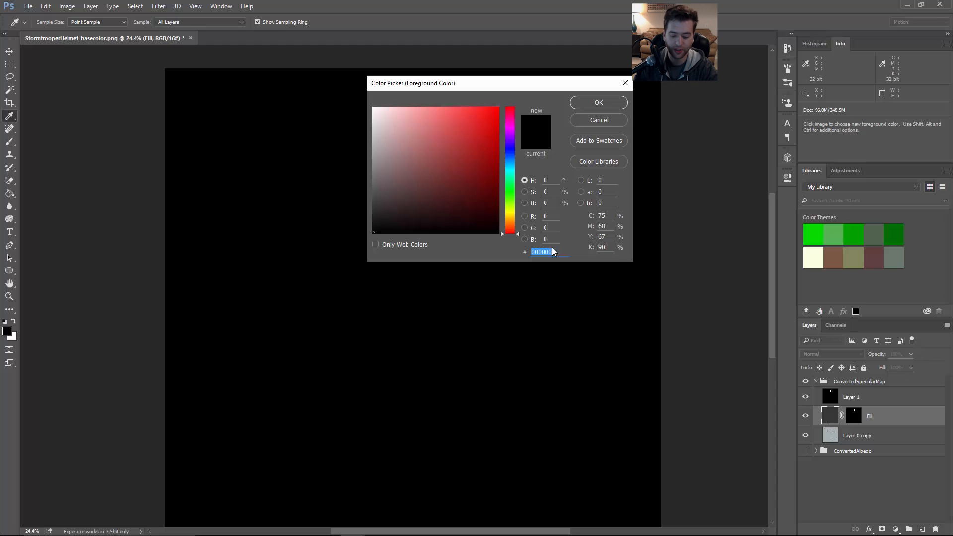
{"action": "type", "text": "383838"}
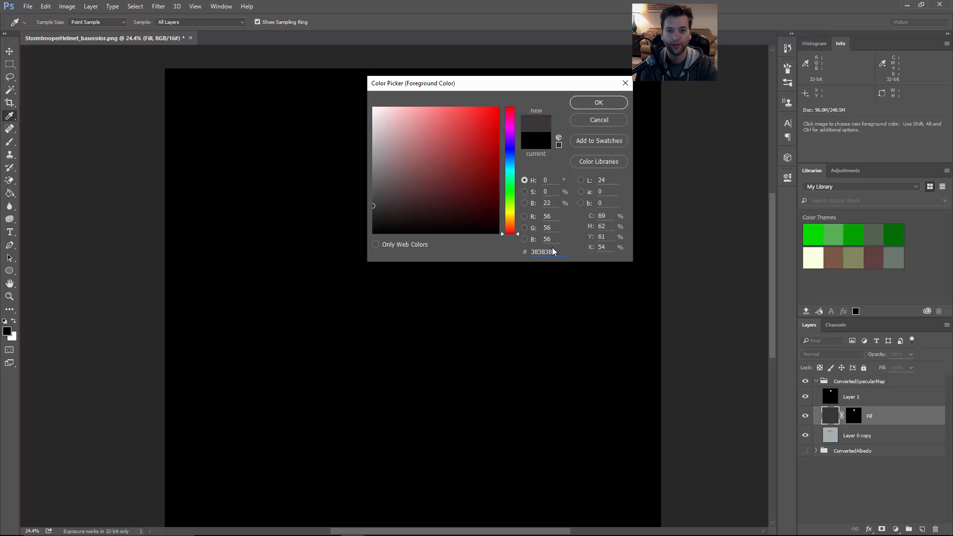
{"action": "left_click", "coordinate": [600, 103]}
{"action": "key", "text": "c"}
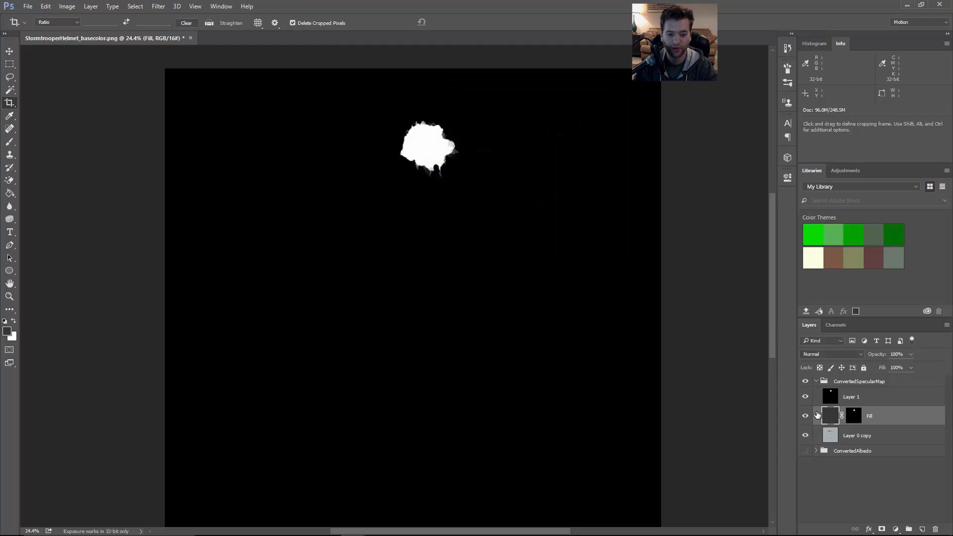
Delete Layer 1 from the ConvertedSpecularMap group and invert the Fill layer's mask.
{"action": "left_click", "coordinate": [805, 397]}
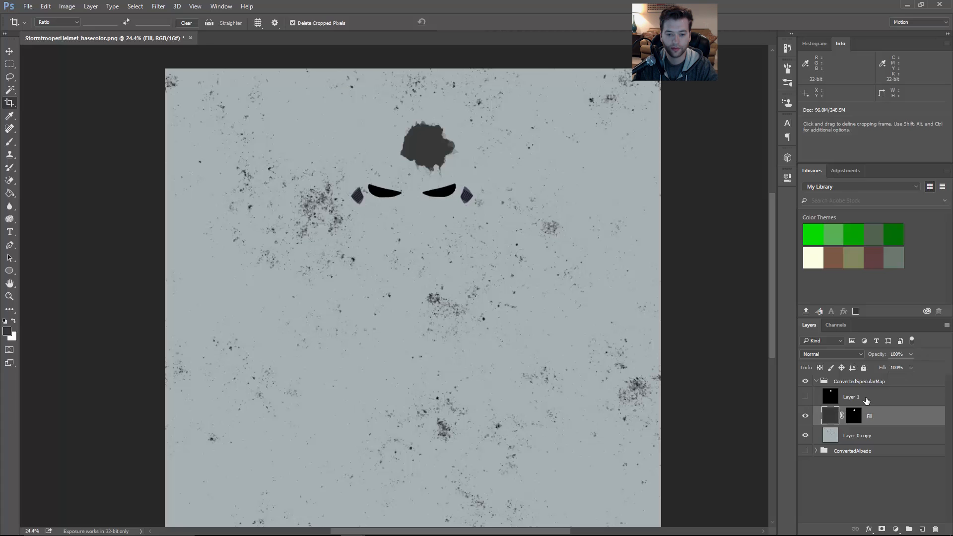
{"action": "left_click_drag", "start_coordinate": [867, 401], "coordinate": [936, 529]}
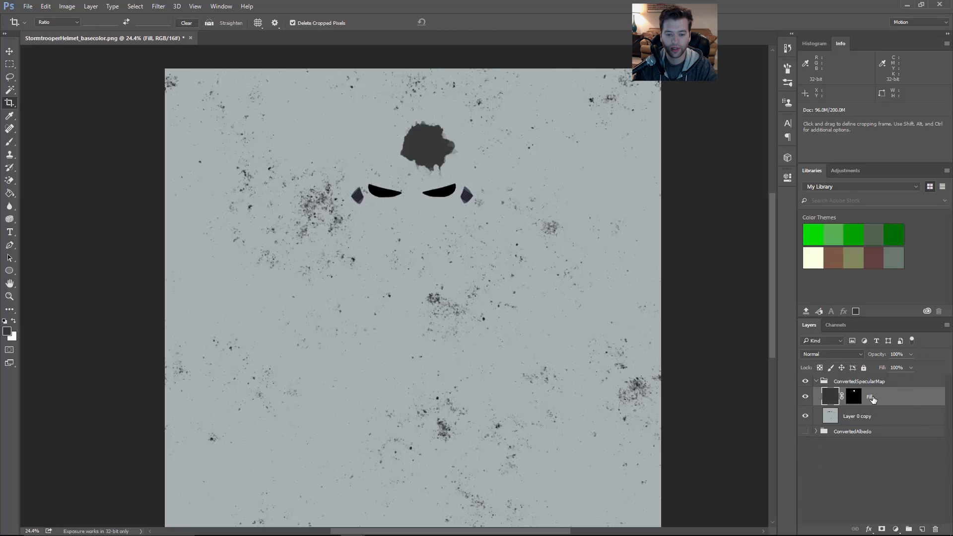
{"action": "left_click", "coordinate": [854, 397]}
{"action": "left_click", "coordinate": [783, 179]}
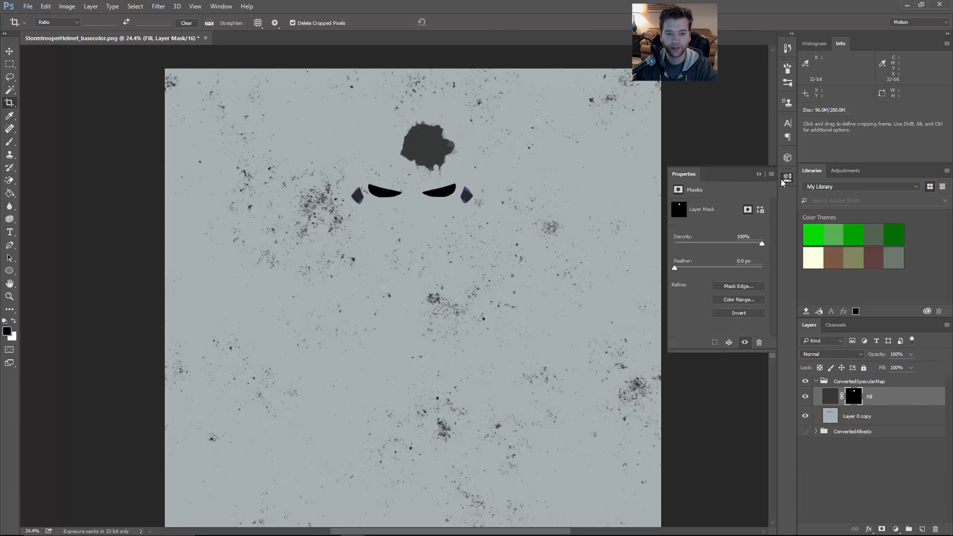
{"action": "left_click", "coordinate": [738, 312]}
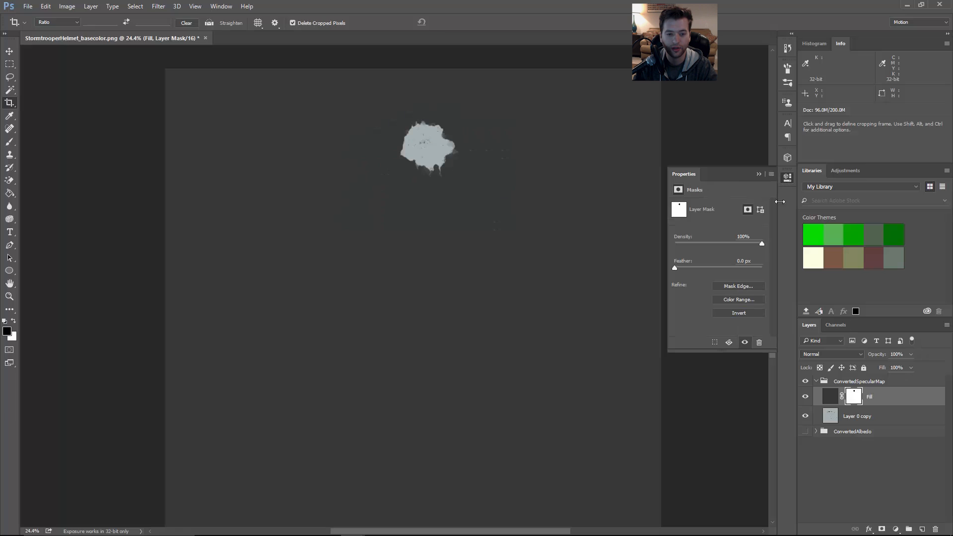
{"action": "left_click", "coordinate": [787, 178]}
{"action": "scroll", "coordinate": [442, 171], "scroll_direction": "down", "scroll_amount": 1, "text": "alt"}
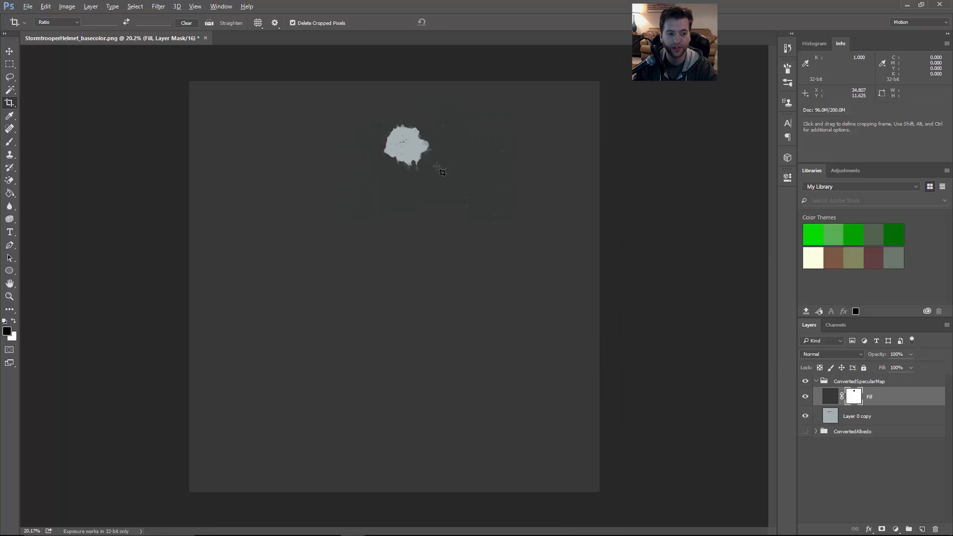
{"action": "key", "text": "v"}
{"action": "left_click", "coordinate": [492, 30]}
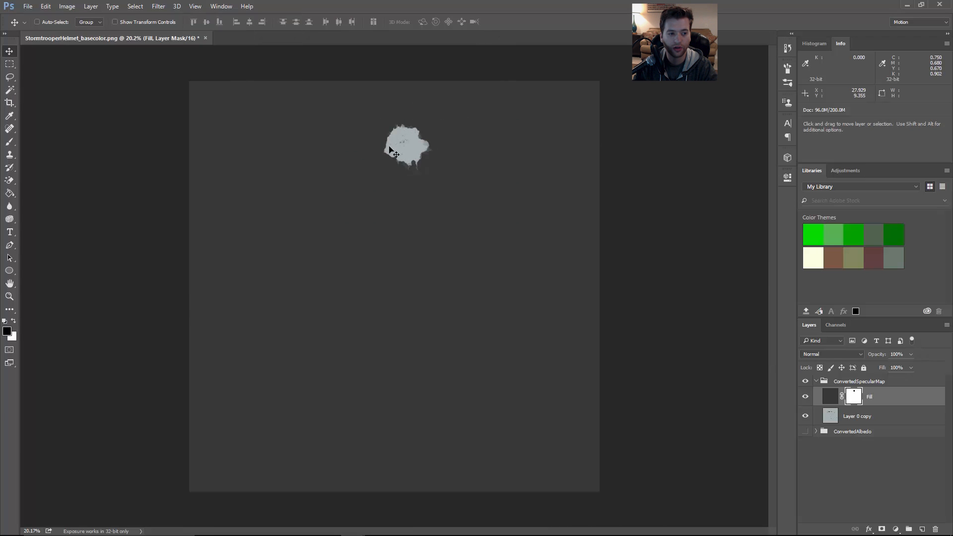
Switch to Substance Designer and place the BaseColor/Metallic/Roughness converter from PBR Utilities next to the Material Blend node.
{"action": "key", "text": "alt+Tab"}
{"action": "middle_click_drag", "start_coordinate": [491, 181], "coordinate": [480, 171]}
{"action": "mouse_move", "coordinate": [501, 172]}
{"action": "left_mouse_down"}
{"action": "mouse_move", "coordinate": [516, 149]}
{"action": "mouse_move", "coordinate": [507, 171]}
{"action": "left_mouse_up"}
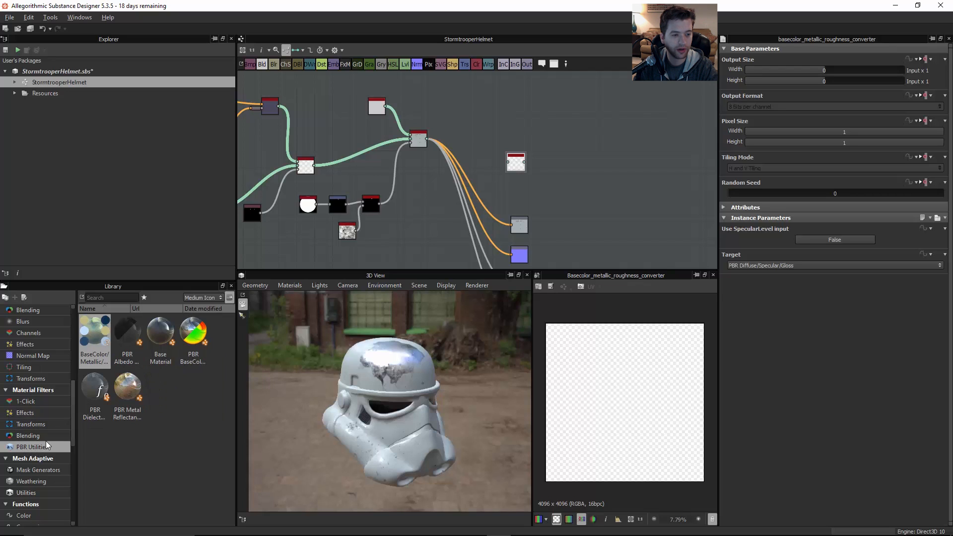
{"action": "scroll", "coordinate": [496, 148], "scroll_direction": "up", "scroll_amount": 3}
{"action": "left_click_drag", "start_coordinate": [529, 176], "coordinate": [462, 159]}
{"action": "scroll", "coordinate": [426, 160], "scroll_direction": "up", "scroll_amount": 3}
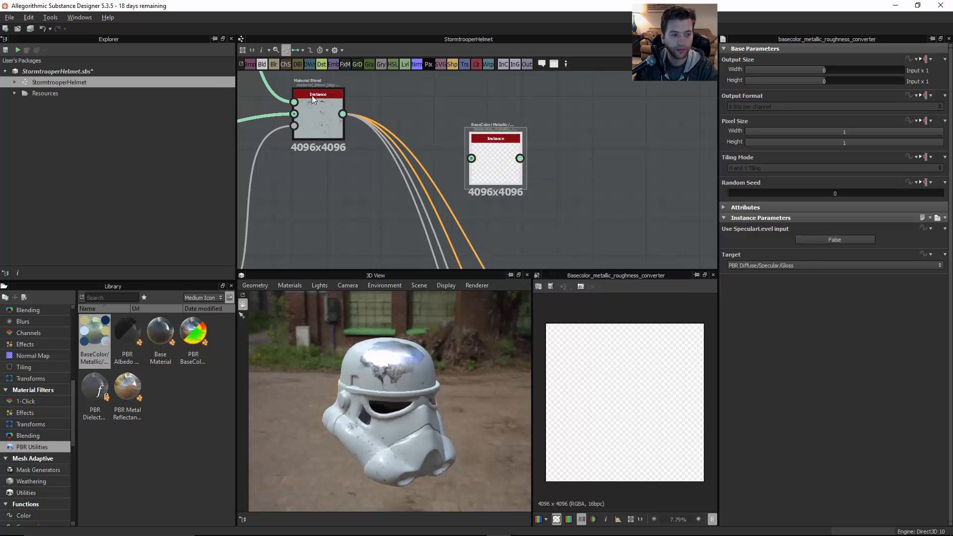
Review the converter's target options and choose PBR Diffuse/Specular/Gloss.
{"action": "middle_click_drag", "start_coordinate": [312, 95], "coordinate": [361, 123]}
{"action": "scroll", "coordinate": [484, 190], "scroll_direction": "down", "scroll_amount": 4}
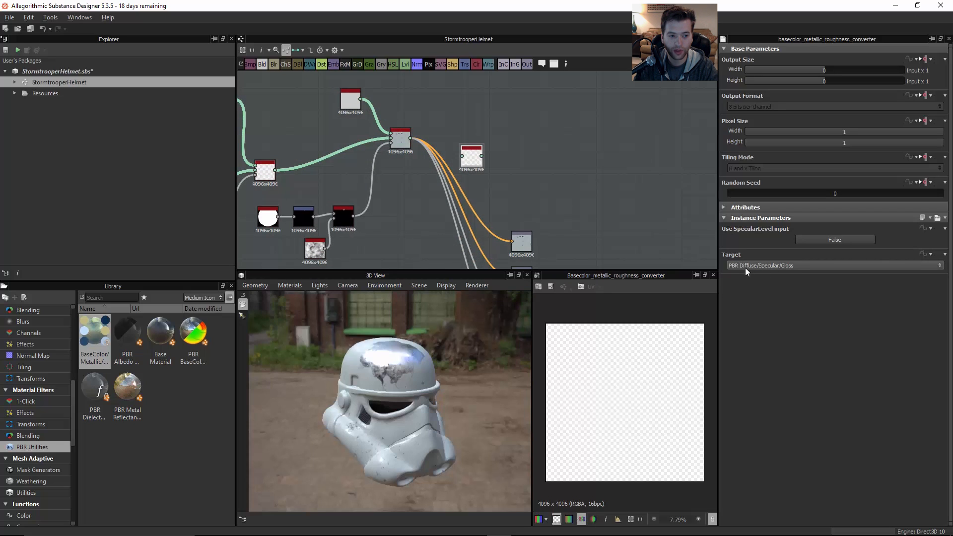
{"action": "left_click", "coordinate": [762, 268]}
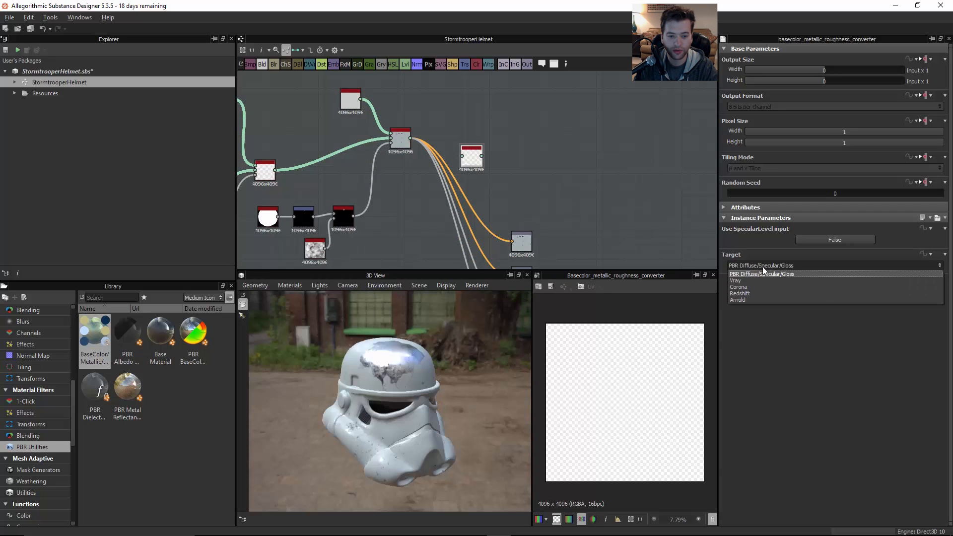
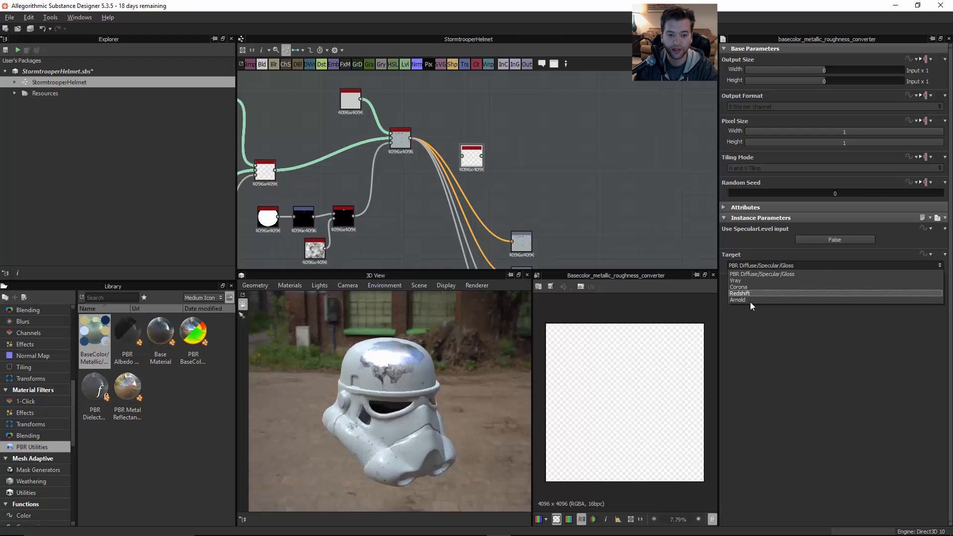
{"action": "left_click", "coordinate": [754, 274]}
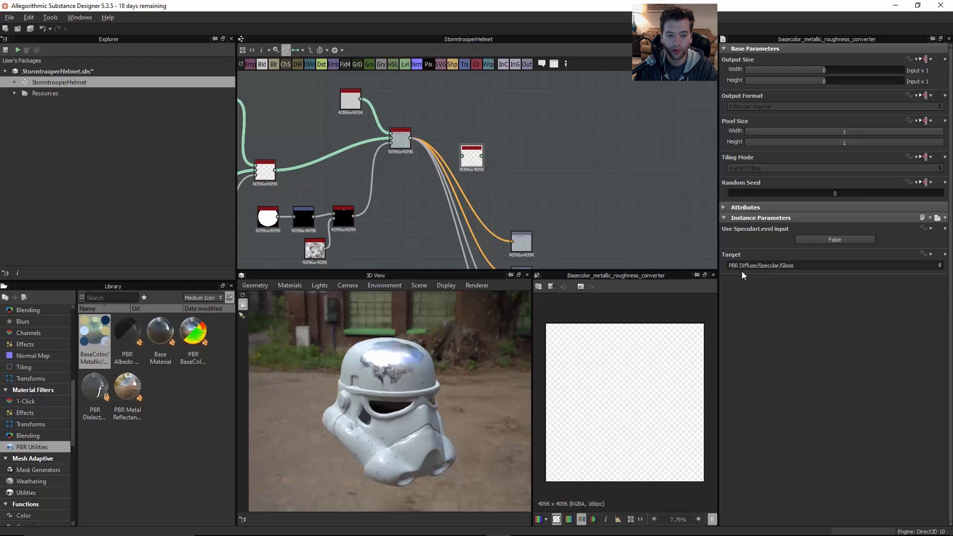
Connect the Material Blend node's output to the converter node's input.
{"action": "scroll", "coordinate": [431, 171], "scroll_direction": "up", "scroll_amount": 2}
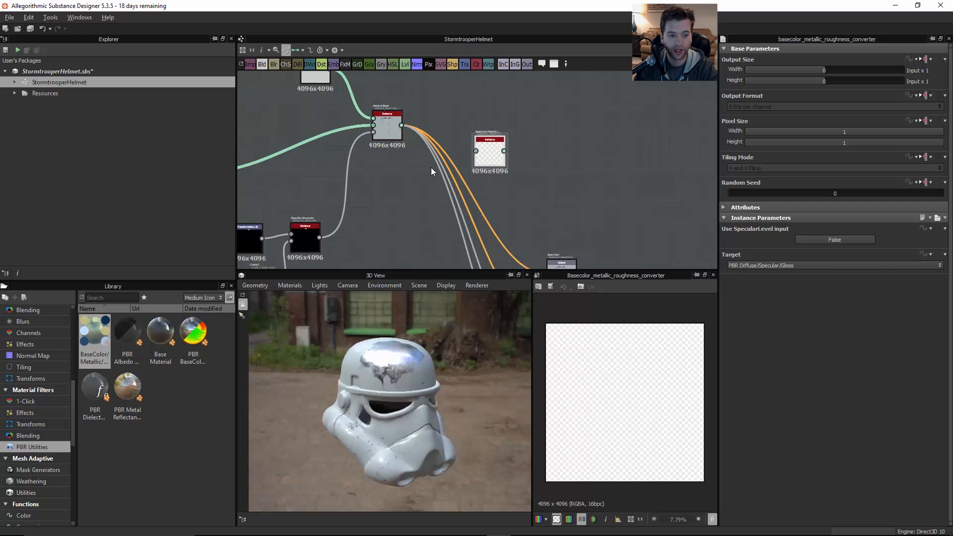
{"action": "scroll", "coordinate": [446, 163], "scroll_direction": "up", "scroll_amount": 1}
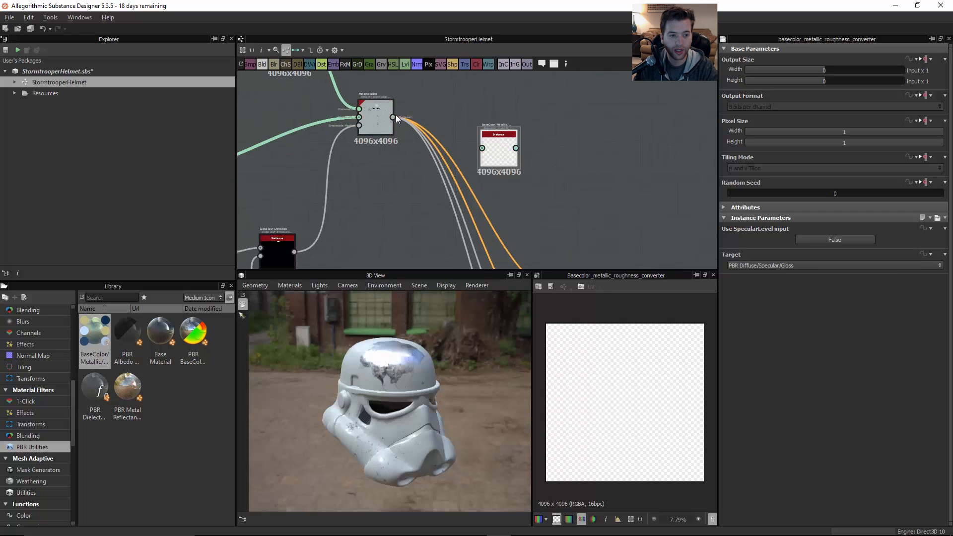
{"action": "left_click_drag", "start_coordinate": [475, 144], "coordinate": [482, 147]}
{"action": "scroll", "coordinate": [473, 142], "scroll_direction": "down", "scroll_amount": 3}
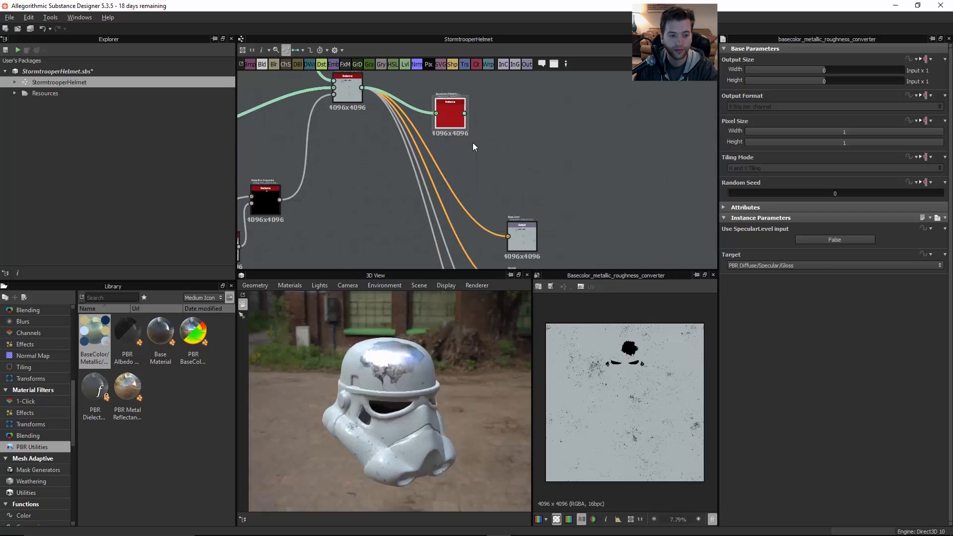
{"action": "left_click_drag", "start_coordinate": [503, 212], "coordinate": [483, 189]}
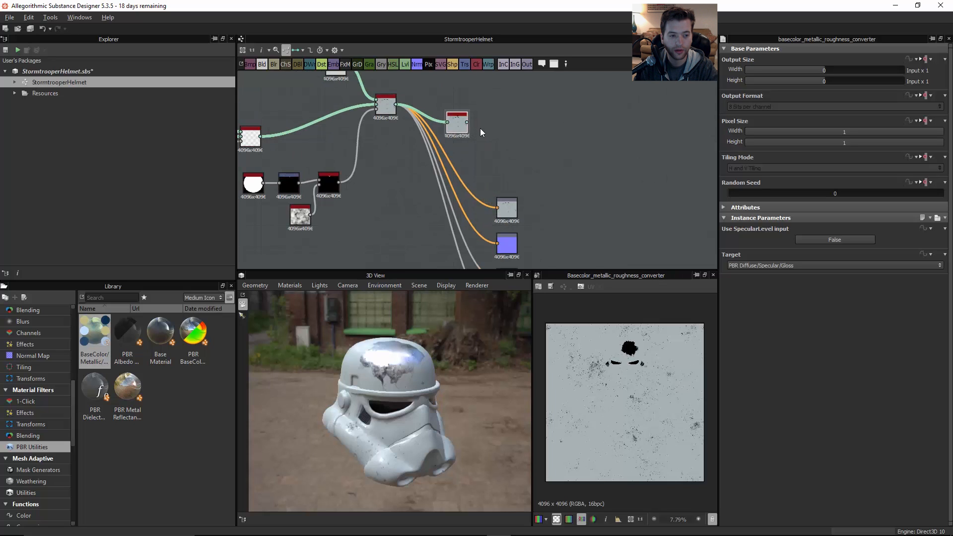
Display the separate channel links between the nodes and move the converter node slightly higher in the graph.
{"action": "scroll", "coordinate": [479, 129], "scroll_direction": "up", "scroll_amount": 5}
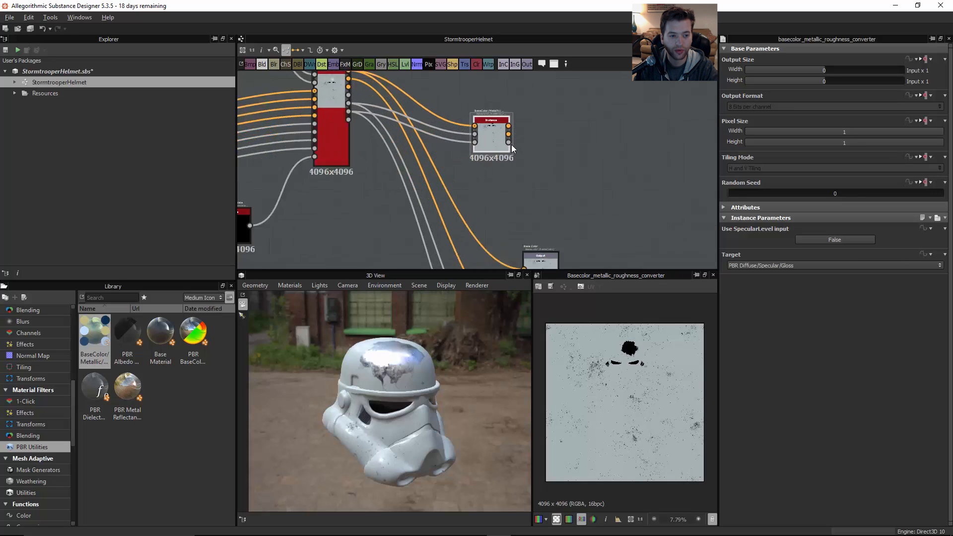
{"action": "scroll", "coordinate": [511, 144], "scroll_direction": "up", "scroll_amount": 2}
{"action": "scroll", "coordinate": [532, 159], "scroll_direction": "down", "scroll_amount": 2}
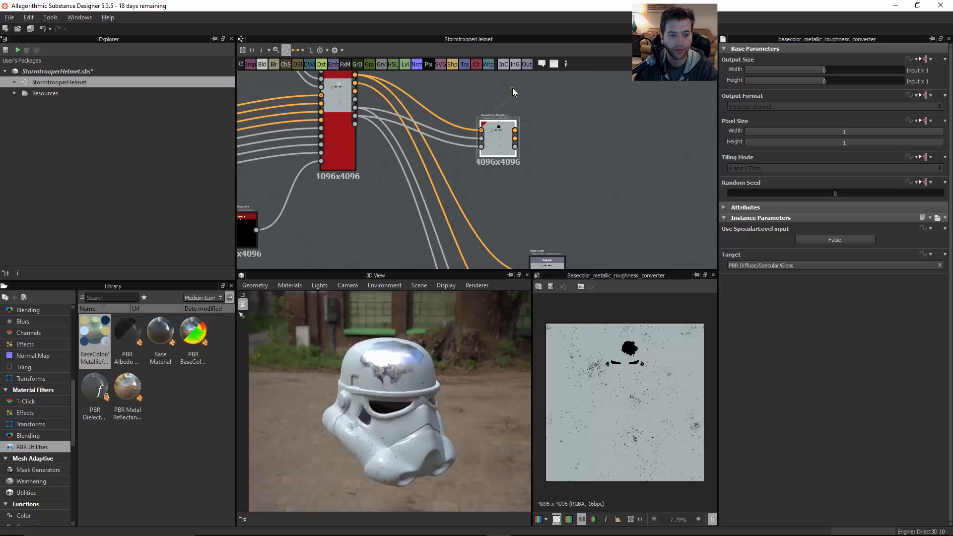
{"action": "left_click_drag", "start_coordinate": [499, 134], "coordinate": [512, 86]}
{"action": "middle_click_drag", "start_coordinate": [548, 119], "coordinate": [524, 201]}
Create three Output nodes beside the converter and connect the converter's first output to the uppermost one.
{"action": "left_click", "coordinate": [589, 151]}
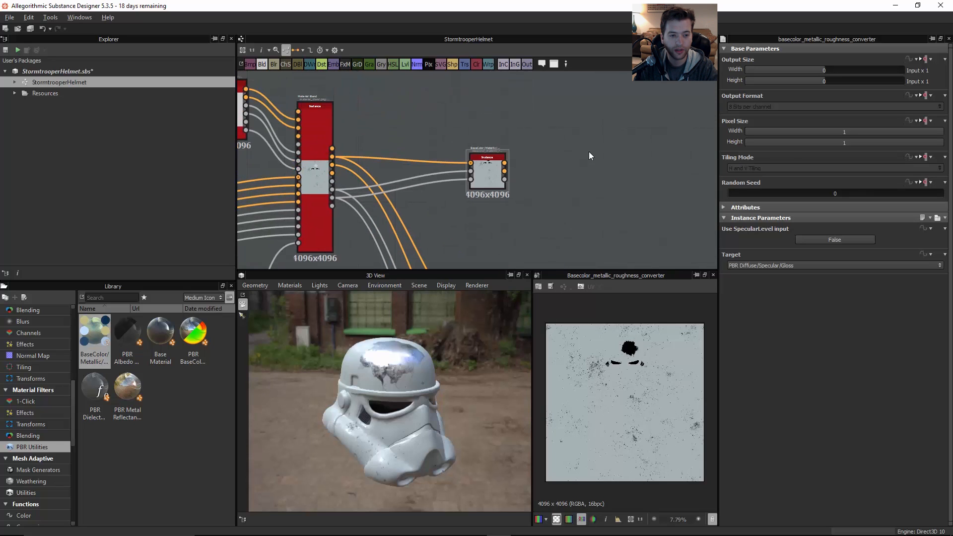
{"action": "key", "text": "space"}
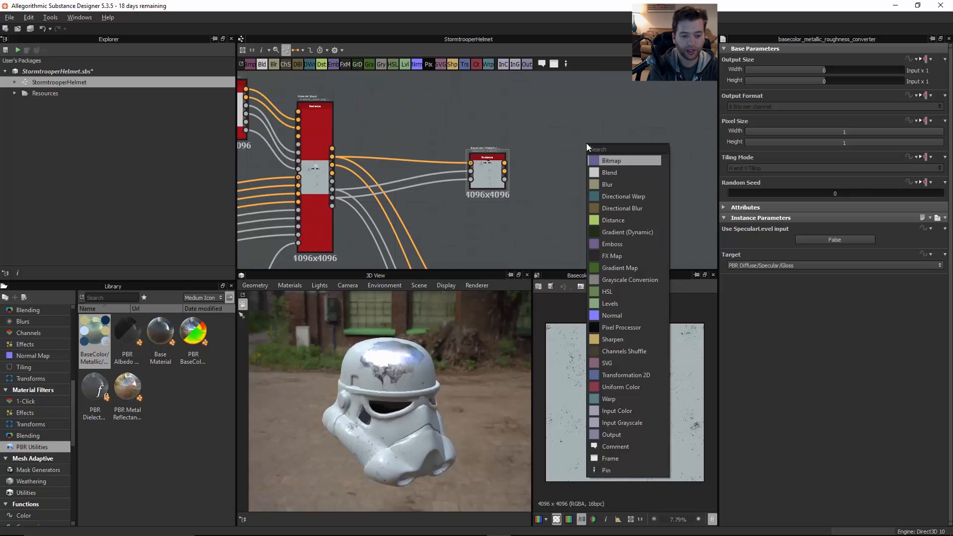
{"action": "left_click", "coordinate": [616, 433]}
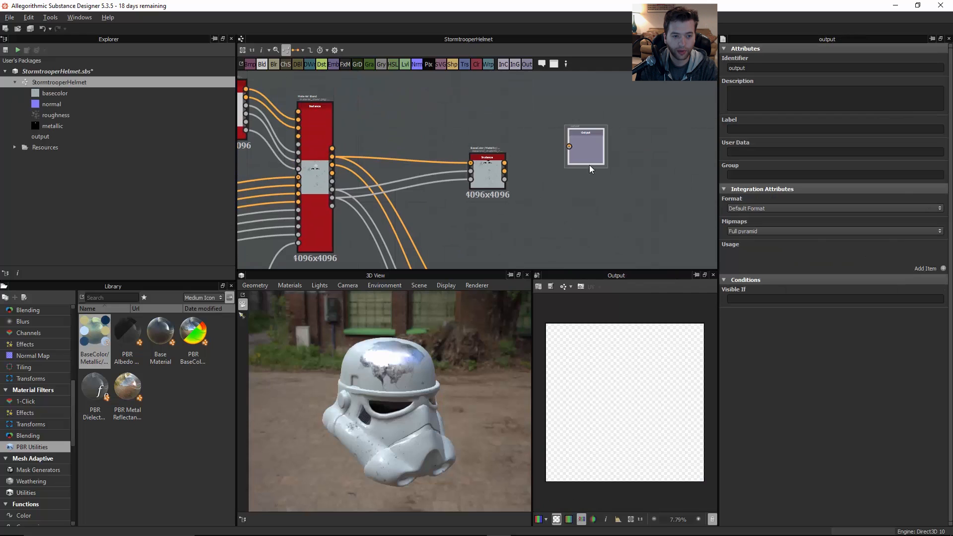
{"action": "left_click_drag", "start_coordinate": [597, 156], "coordinate": [586, 144]}
{"action": "key", "text": "ctrl+c"}
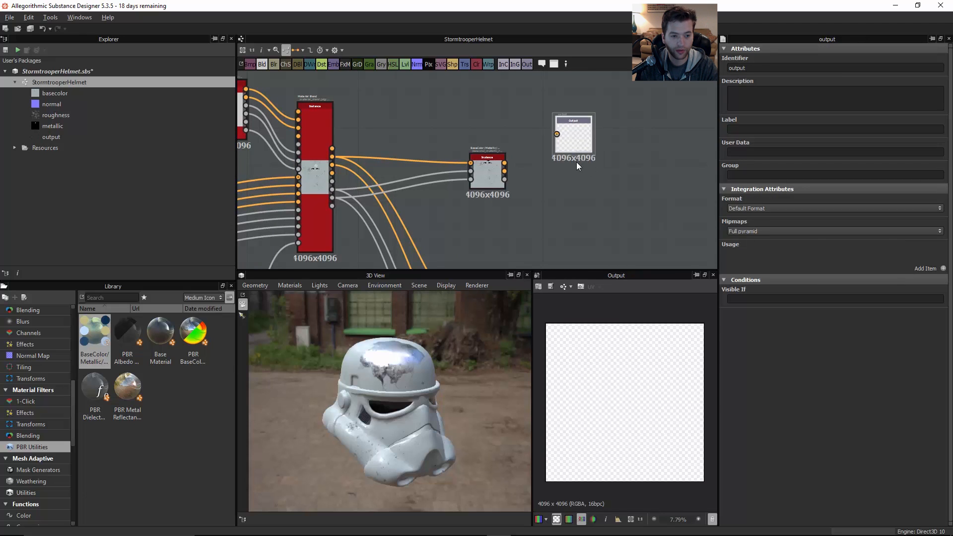
{"action": "key", "text": "ctrl+v"}
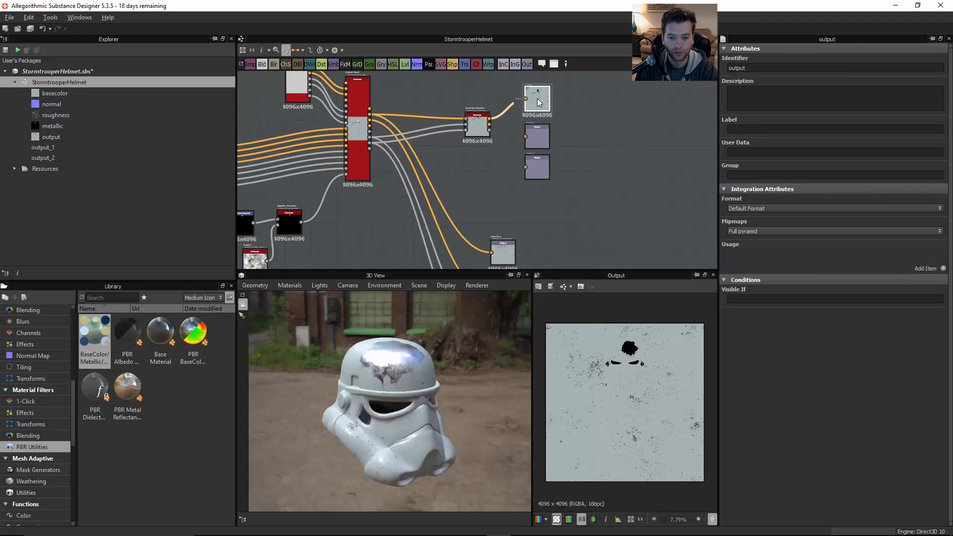
Add a diffuse usage to the uppermost Output node and set its identifier to diffuse and its label to Diffuse.
{"action": "middle_click_drag", "start_coordinate": [547, 118], "coordinate": [517, 158]}
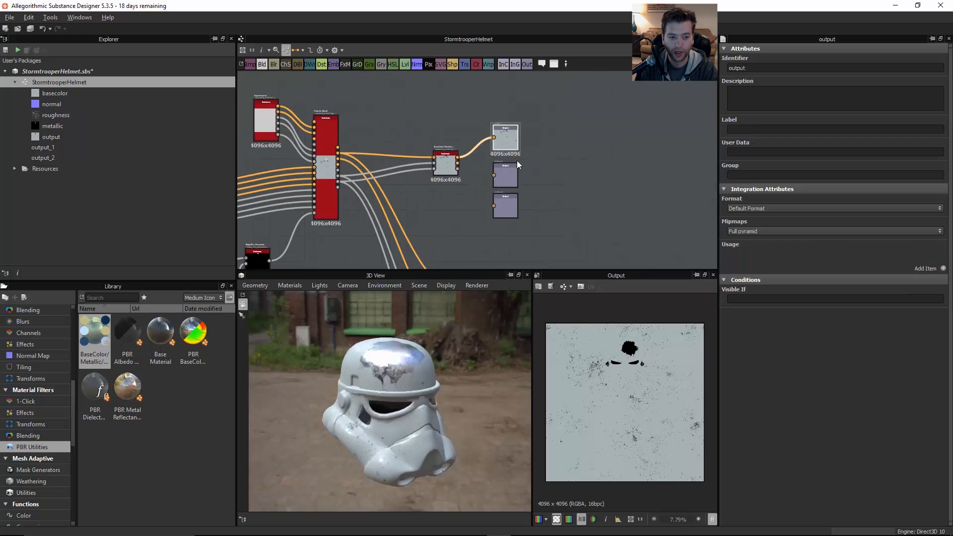
{"action": "scroll", "coordinate": [516, 156], "scroll_direction": "up", "scroll_amount": 3}
{"action": "left_click", "coordinate": [944, 269]}
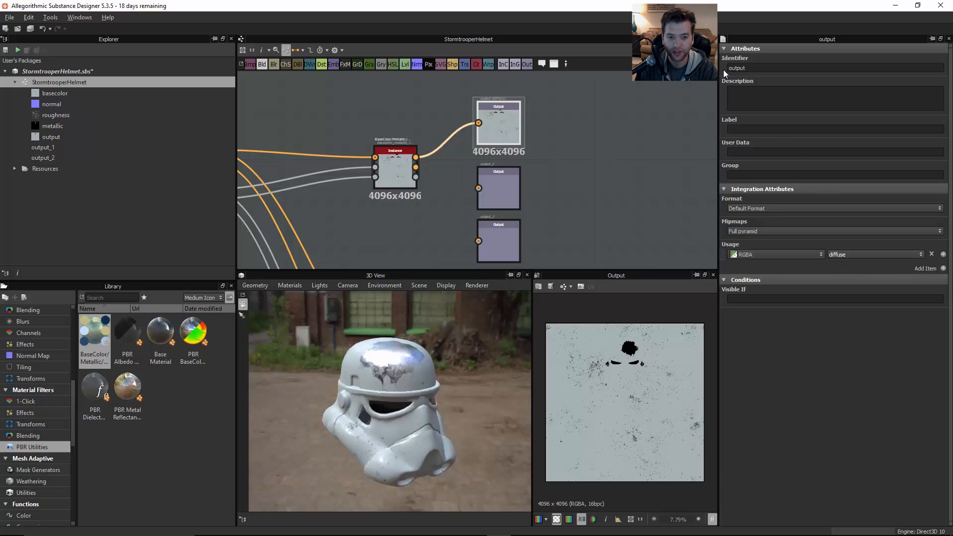
{"action": "double_click", "coordinate": [753, 68]}
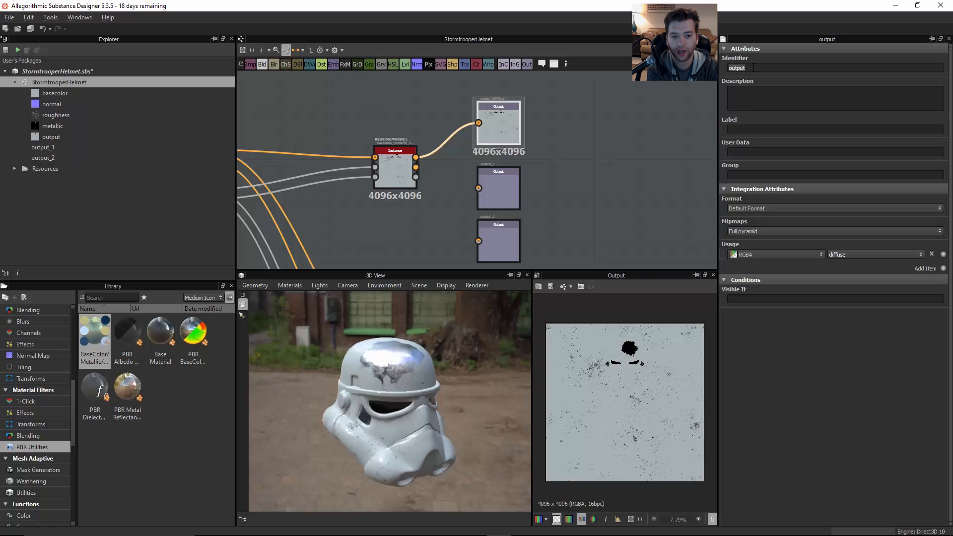
{"action": "type", "text": "diffuse"}
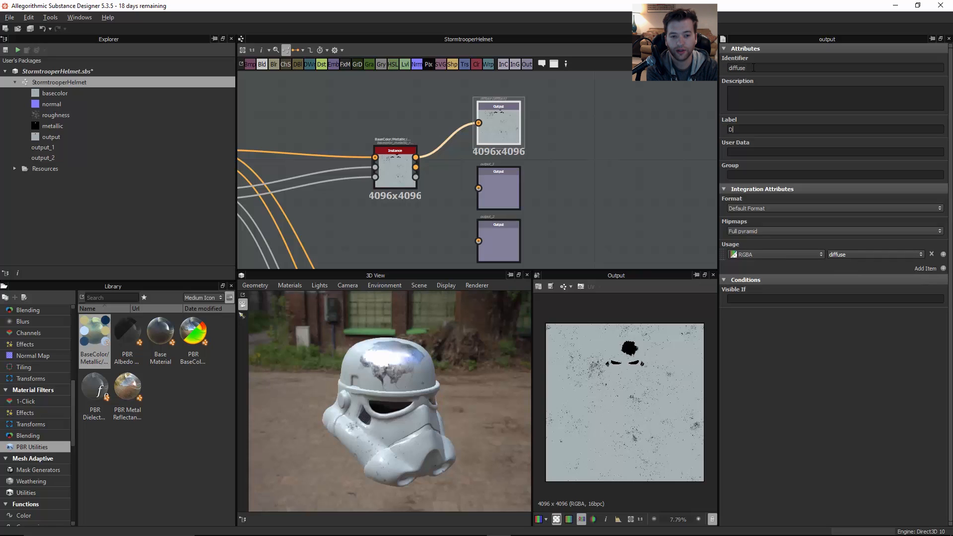
{"action": "type", "text": "Diffuse"}
{"action": "key", "text": "Return"}
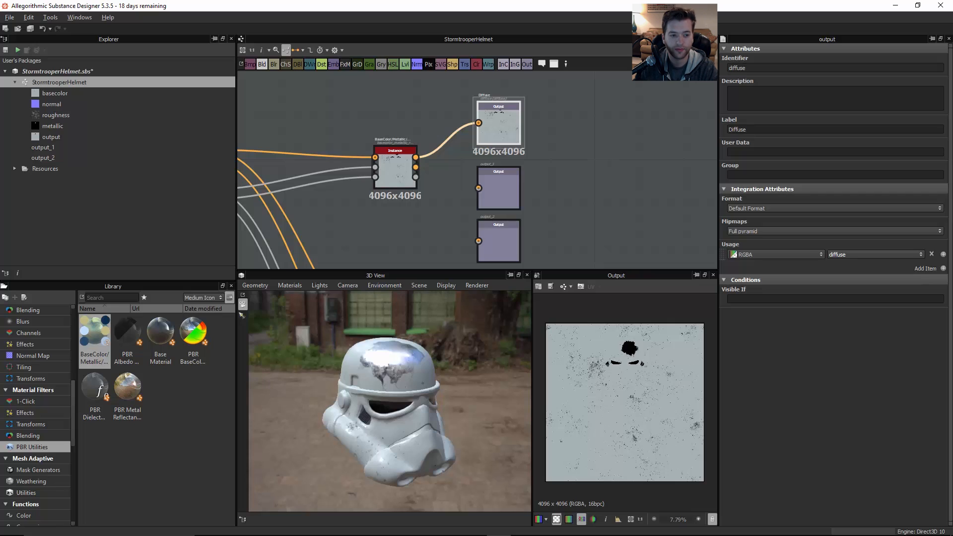
Add a usage entry to the middle Output node and set it to specular.
{"action": "left_click", "coordinate": [499, 189]}
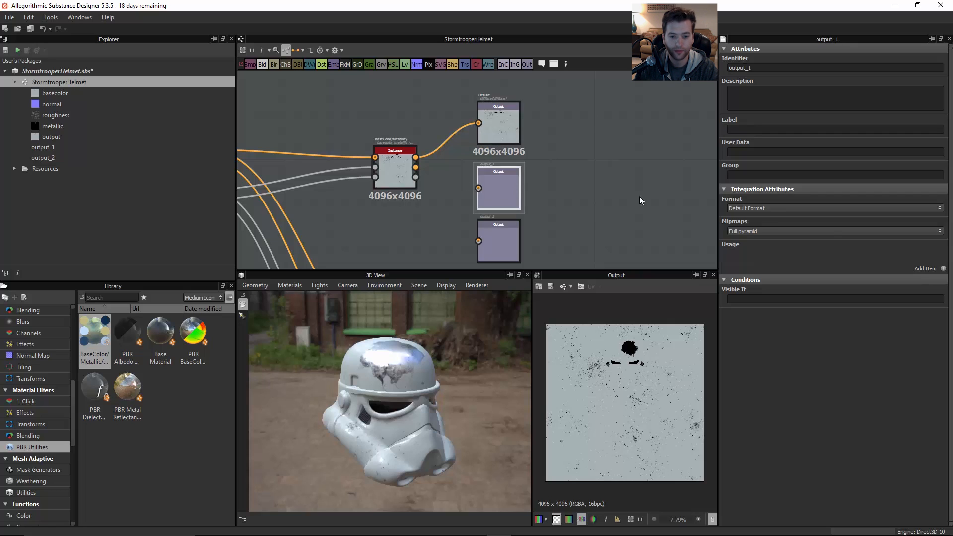
{"action": "left_click", "coordinate": [943, 269]}
{"action": "left_click", "coordinate": [921, 254]}
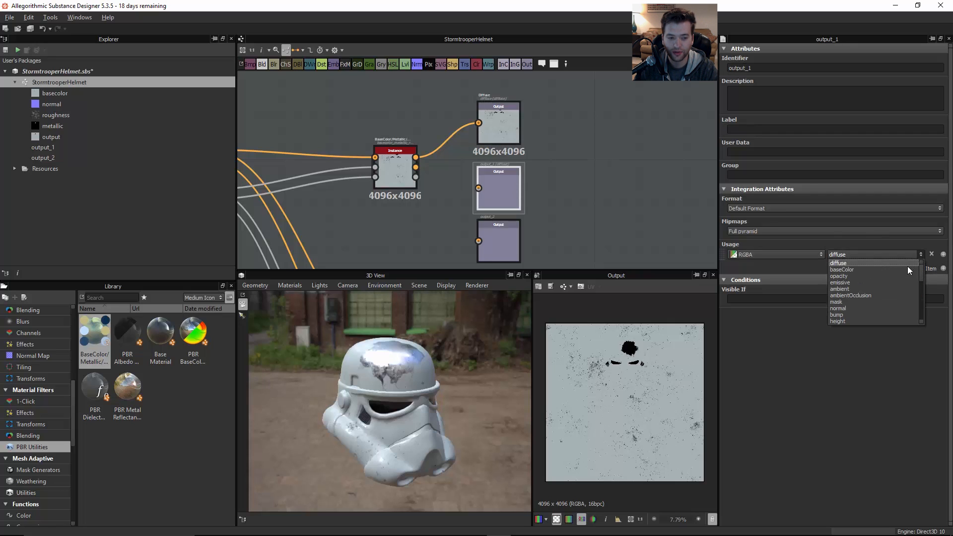
{"action": "left_click", "coordinate": [430, 177]}
{"action": "scroll", "coordinate": [430, 175], "scroll_direction": "up", "scroll_amount": 2}
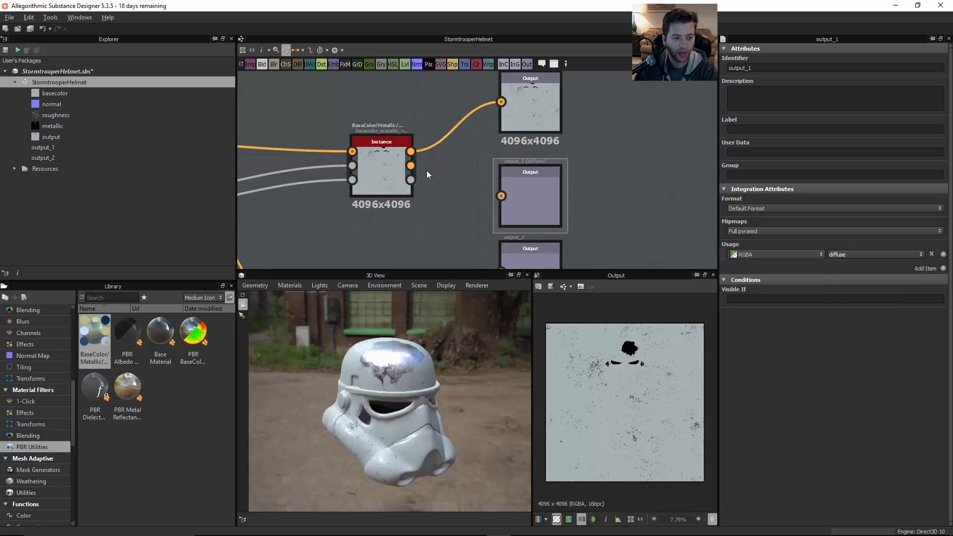
{"action": "left_click", "coordinate": [921, 255]}
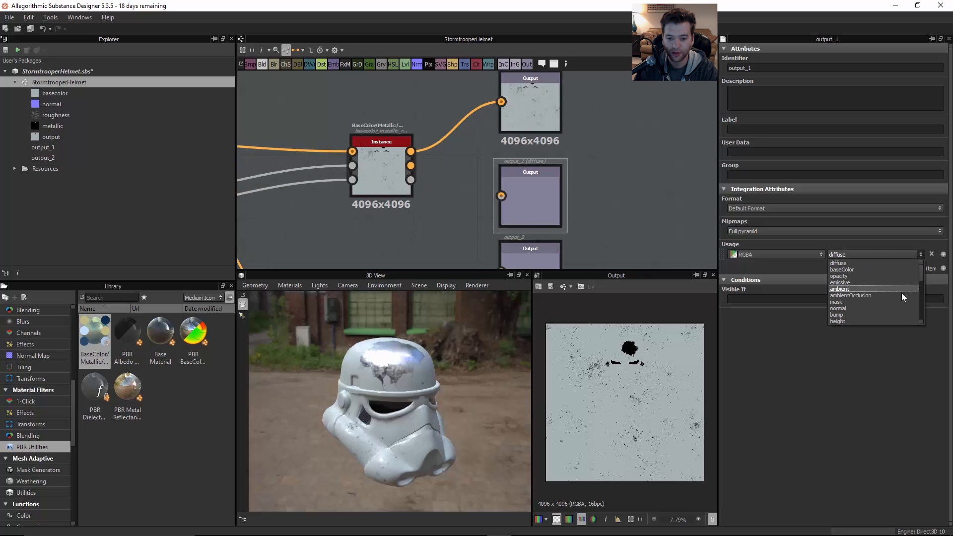
{"action": "scroll", "coordinate": [921, 278], "scroll_direction": "down", "scroll_amount": 3}
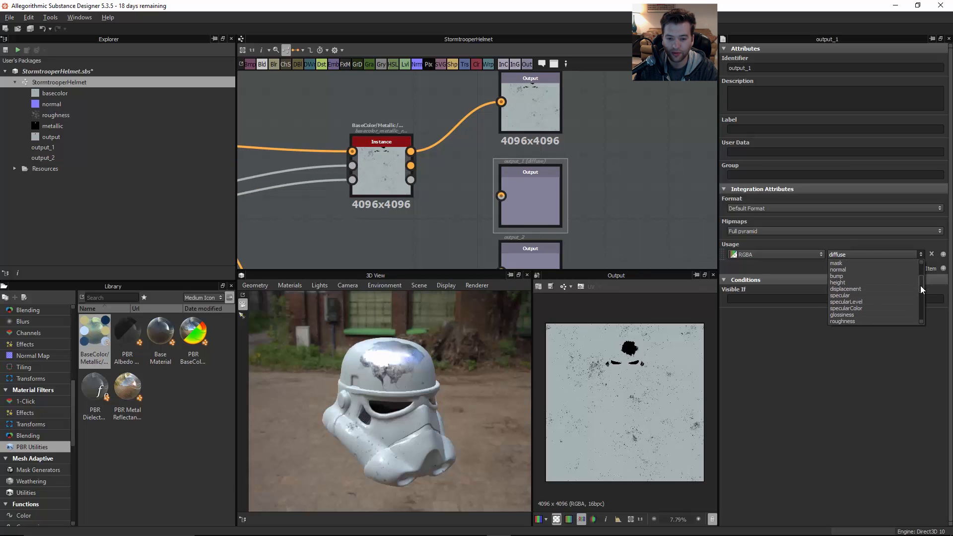
{"action": "left_click", "coordinate": [872, 298]}
Name the middle Output node specular with the label Specular, and connect the converter's second output to it.
{"action": "double_click", "coordinate": [740, 67]}
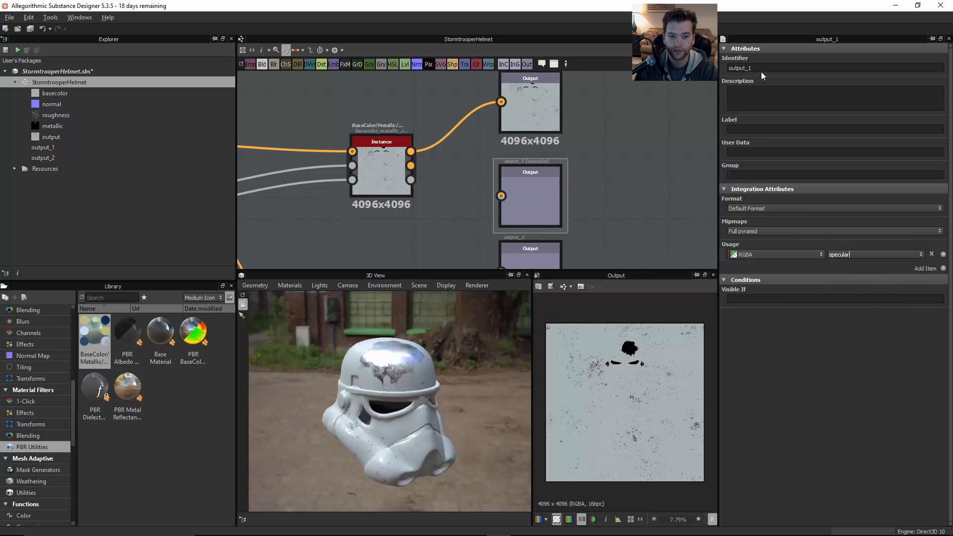
{"action": "type", "text": "specual"}
{"action": "type", "text": "r"}
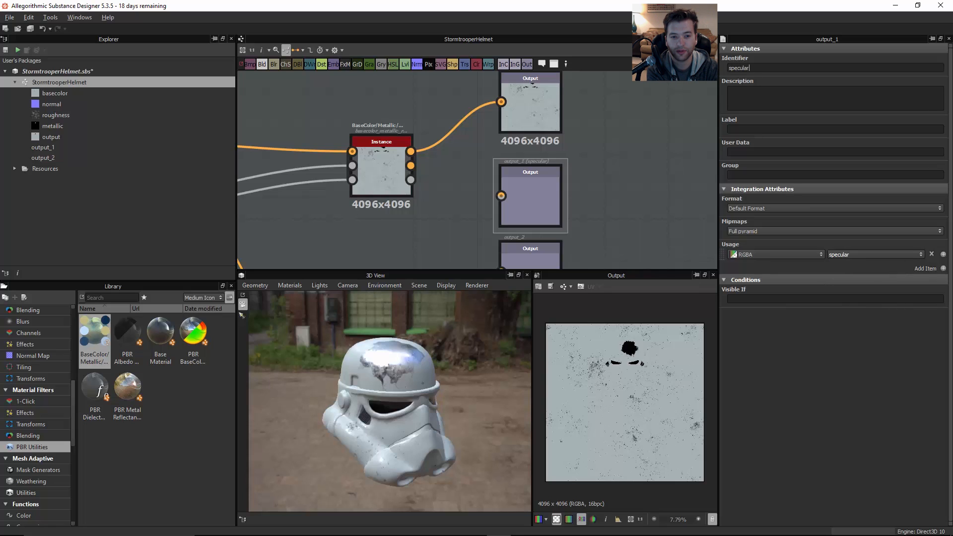
{"action": "left_click", "coordinate": [538, 165]}
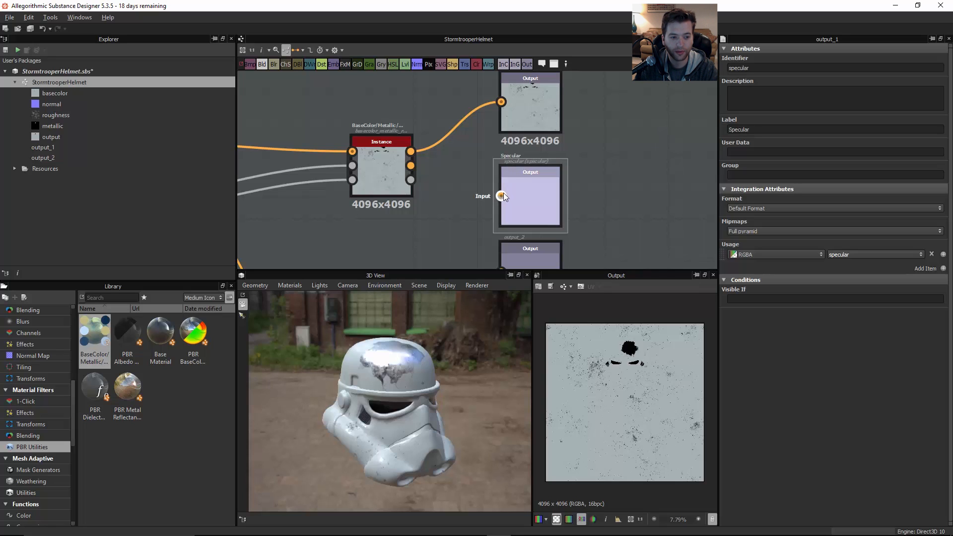
{"action": "left_click_drag", "start_coordinate": [424, 172], "coordinate": [412, 167]}
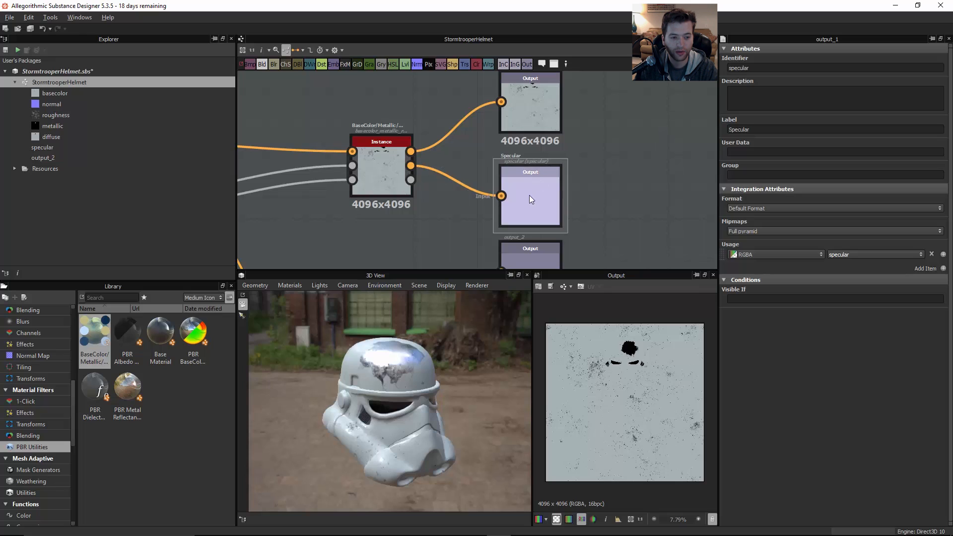
Add a usage entry to the lowest Output node and set it to glossiness.
{"action": "middle_click_drag", "start_coordinate": [529, 196], "coordinate": [525, 169]}
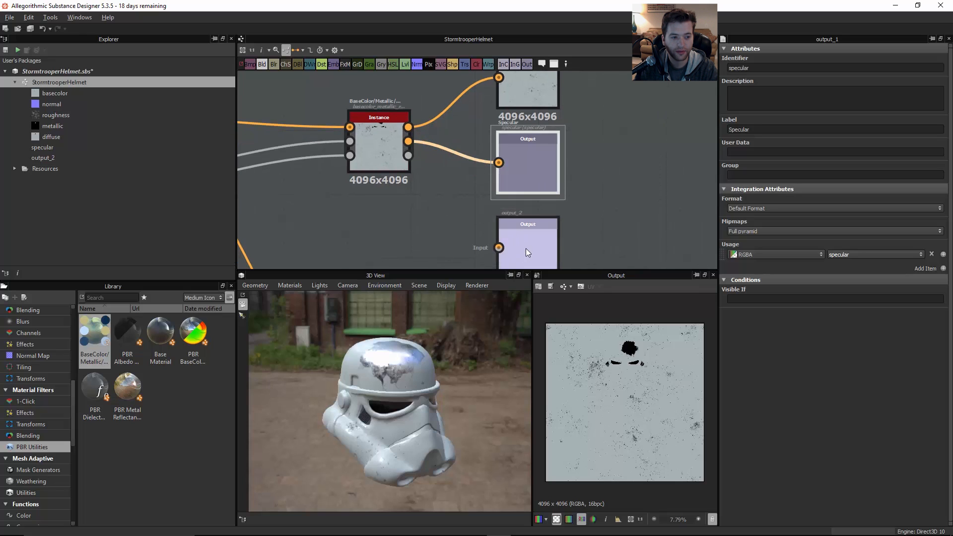
{"action": "middle_click_drag", "start_coordinate": [413, 161], "coordinate": [408, 115]}
{"action": "left_click", "coordinate": [534, 199]}
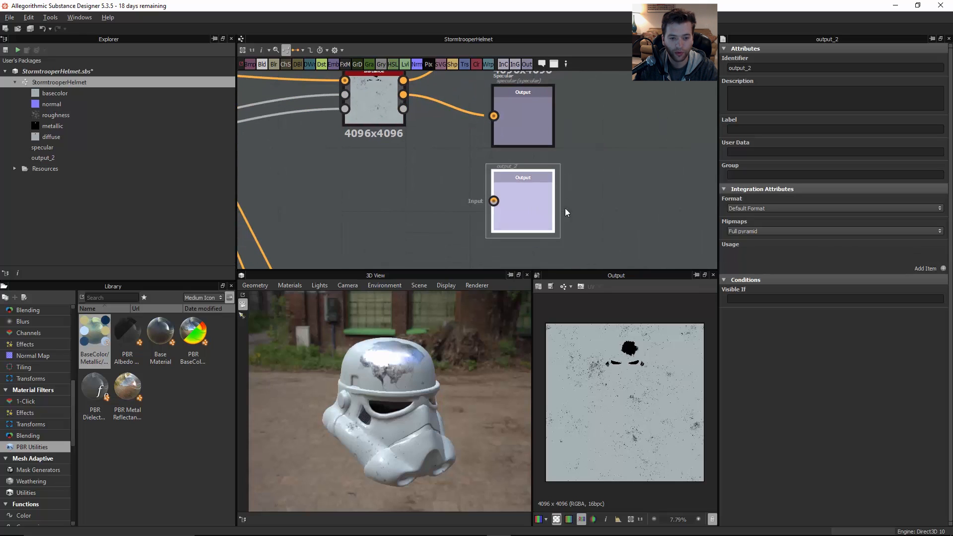
{"action": "left_click", "coordinate": [943, 269]}
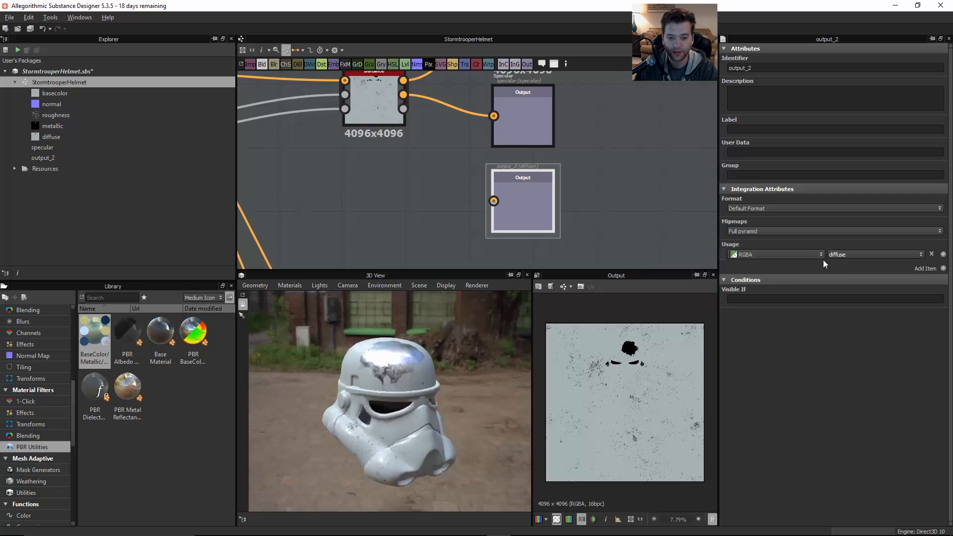
{"action": "left_click", "coordinate": [919, 255]}
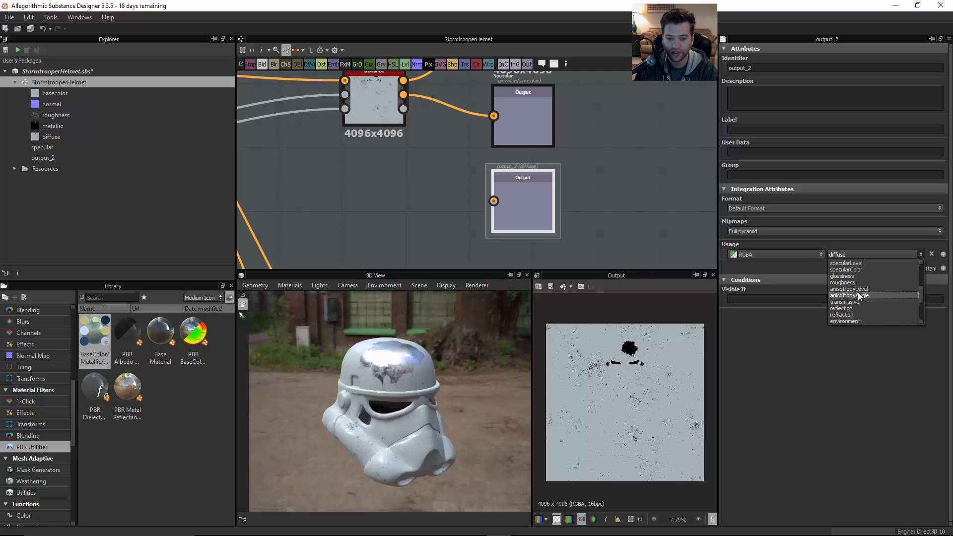
{"action": "scroll", "coordinate": [864, 298], "scroll_direction": "down", "scroll_amount": 2}
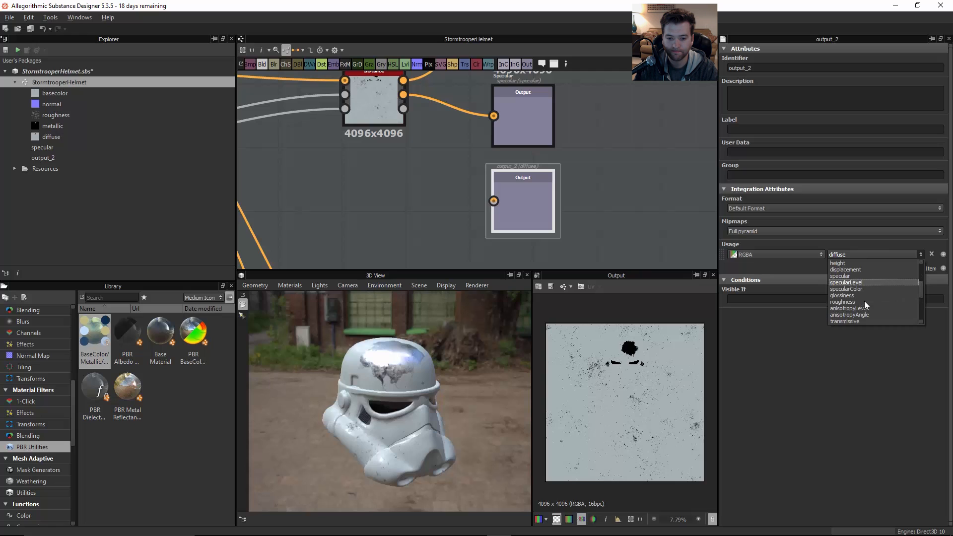
{"action": "left_click", "coordinate": [863, 296]}
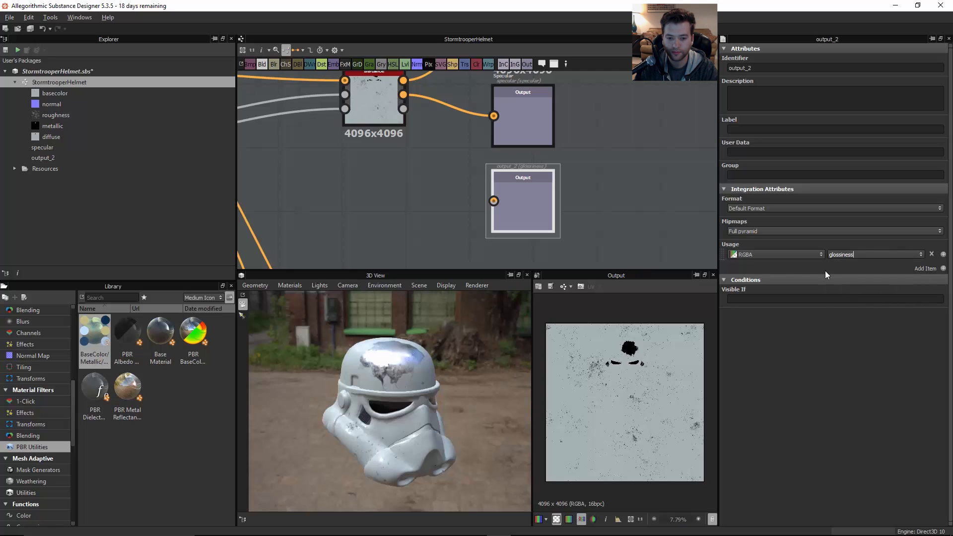
Name the lowest Output node glossiness with the label Glossiness, and connect the converter's third output to it.
{"action": "double_click", "coordinate": [751, 68]}
{"action": "type", "text": "g"}
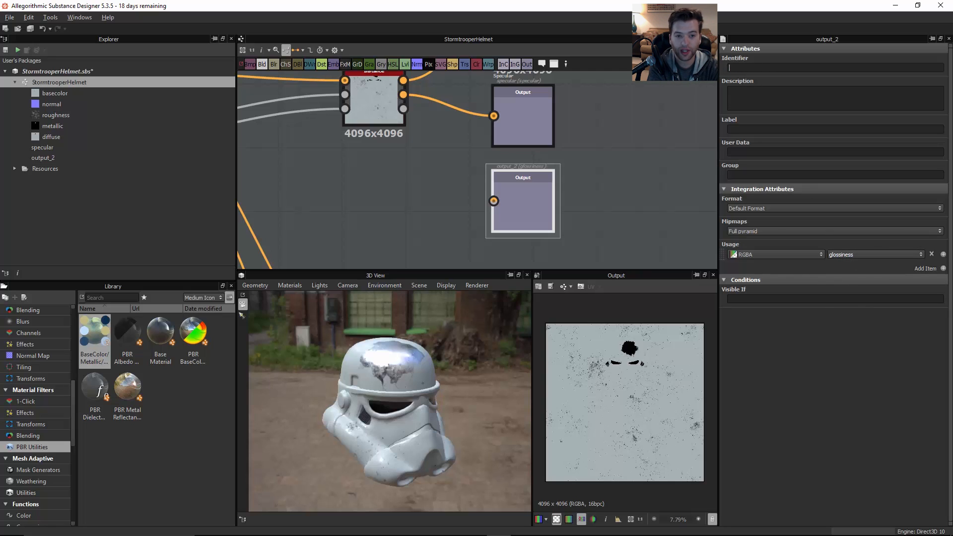
{"action": "type", "text": "lossiness"}
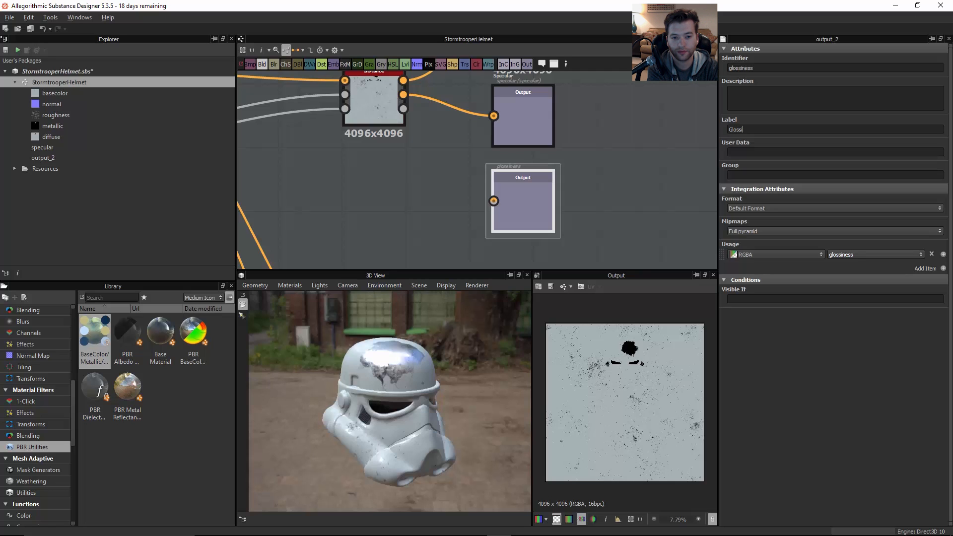
{"action": "type", "text": "Glossiness"}
{"action": "key", "text": "Return"}
{"action": "middle_click_drag", "start_coordinate": [605, 161], "coordinate": [598, 196]}
{"action": "left_click_drag", "start_coordinate": [395, 144], "coordinate": [485, 236]}
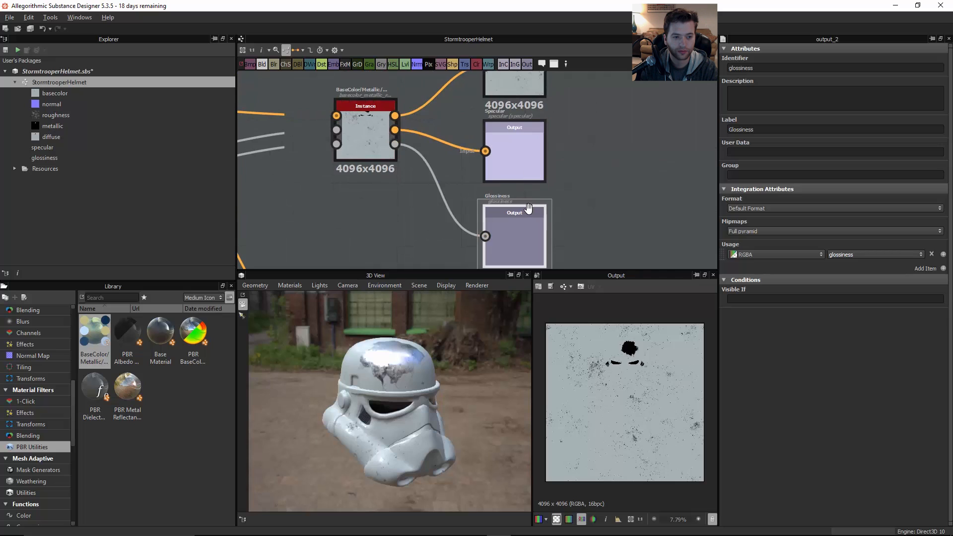
Compare the Diffuse and Specular outputs in the 2D view, examining the exposed metal patch, and check the converter node's settings.
{"action": "scroll", "coordinate": [574, 153], "scroll_direction": "down", "scroll_amount": 1}
{"action": "left_click", "coordinate": [511, 134]}
{"action": "scroll", "coordinate": [616, 338], "scroll_direction": "up", "scroll_amount": 3}
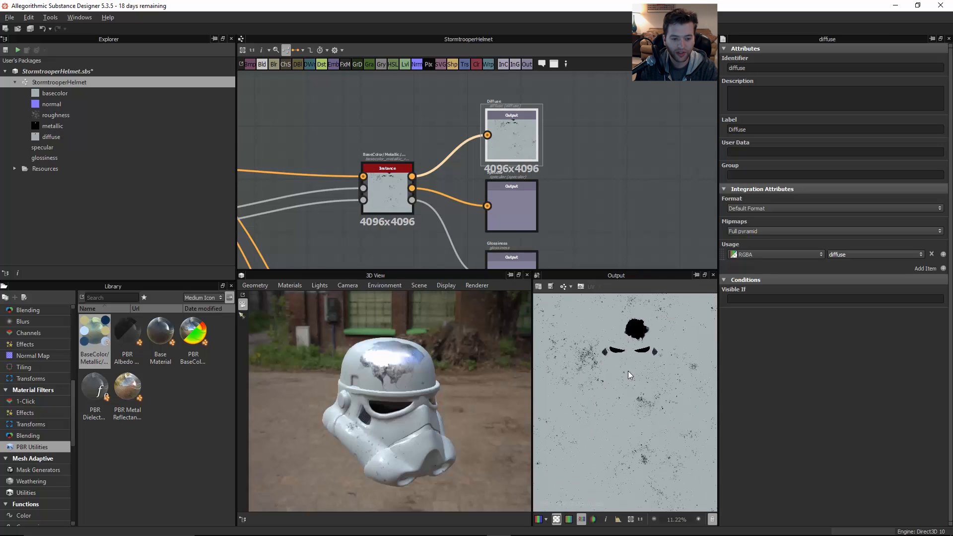
{"action": "middle_click_drag", "start_coordinate": [645, 359], "coordinate": [625, 389]}
{"action": "scroll", "coordinate": [625, 389], "scroll_direction": "up", "scroll_amount": 1}
{"action": "left_click", "coordinate": [525, 201]}
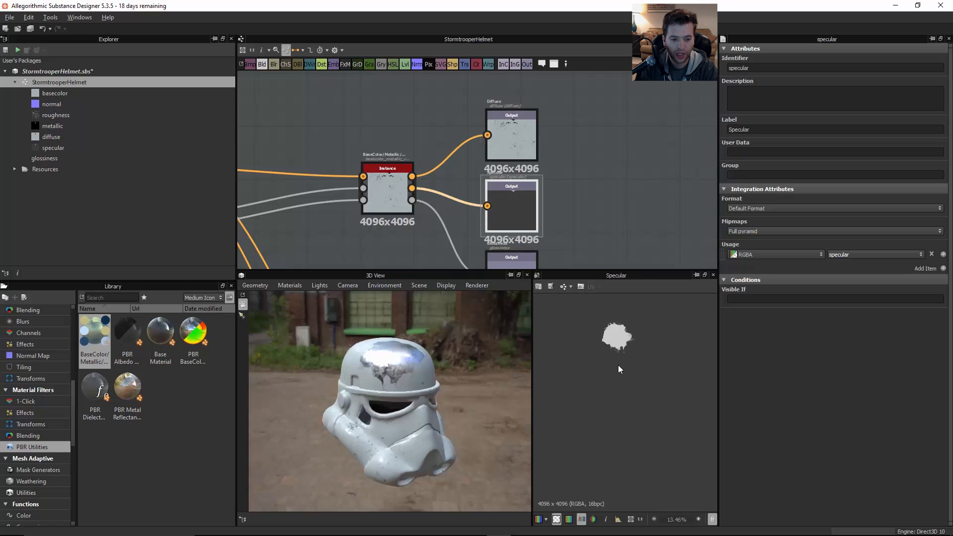
{"action": "scroll", "coordinate": [613, 340], "scroll_direction": "up", "scroll_amount": 2}
{"action": "left_click", "coordinate": [533, 135]}
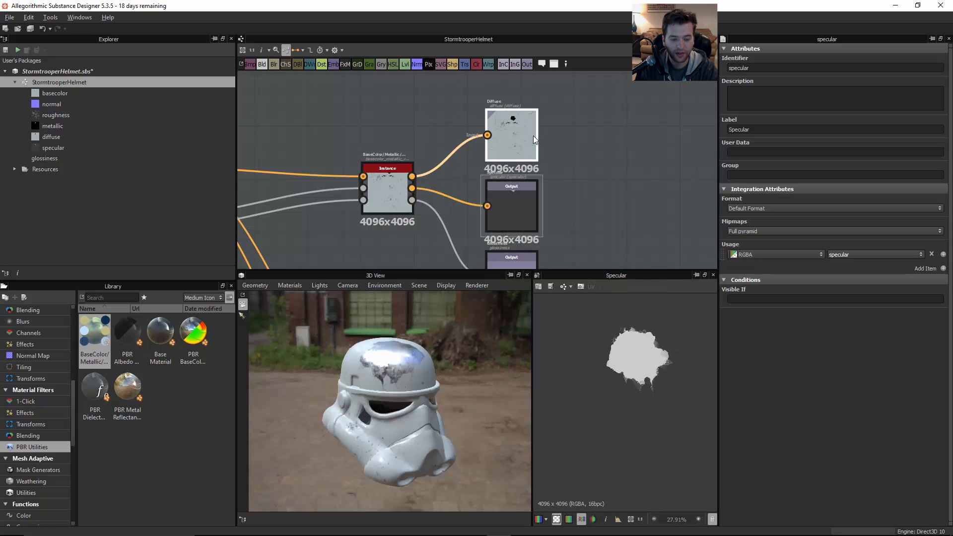
{"action": "left_click", "coordinate": [511, 193]}
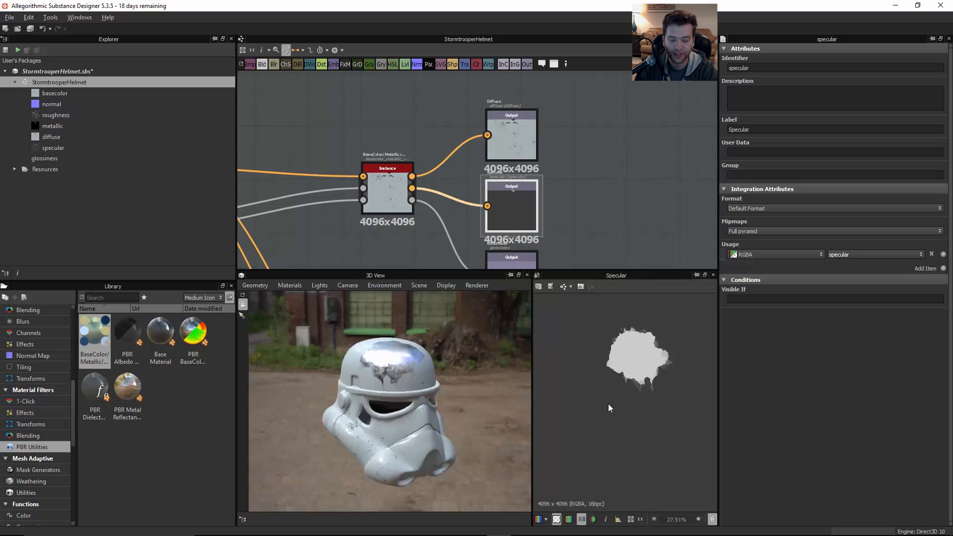
{"action": "left_click", "coordinate": [530, 154]}
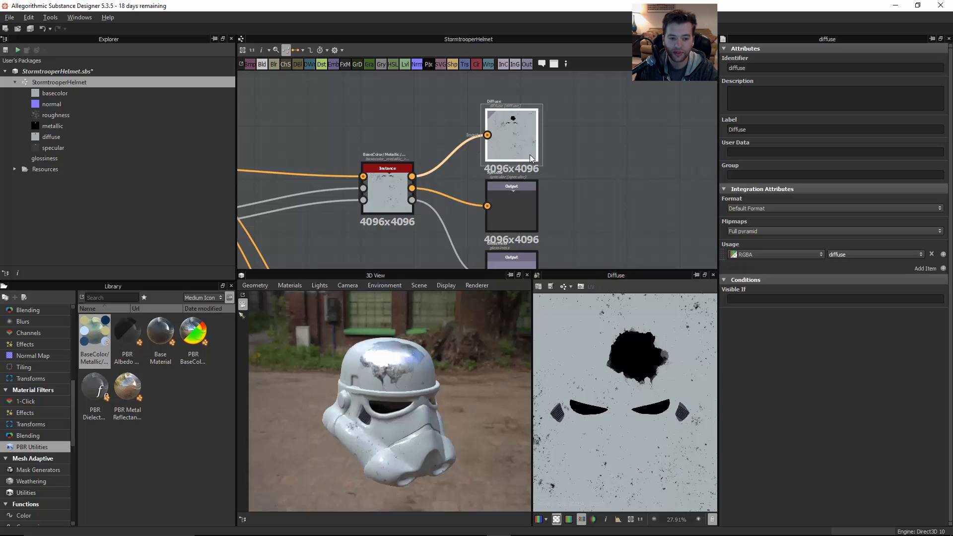
{"action": "left_click", "coordinate": [526, 204]}
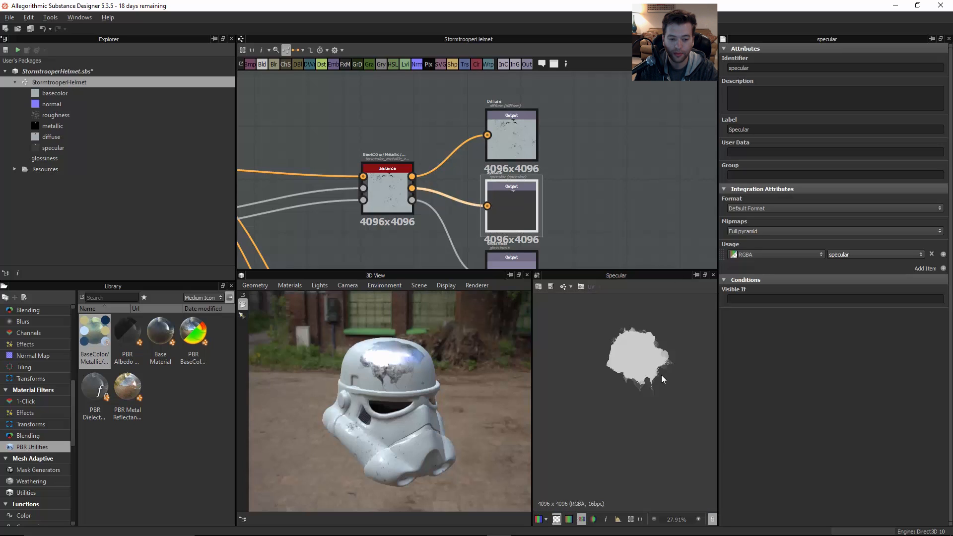
{"action": "scroll", "coordinate": [661, 374], "scroll_direction": "down", "scroll_amount": 5}
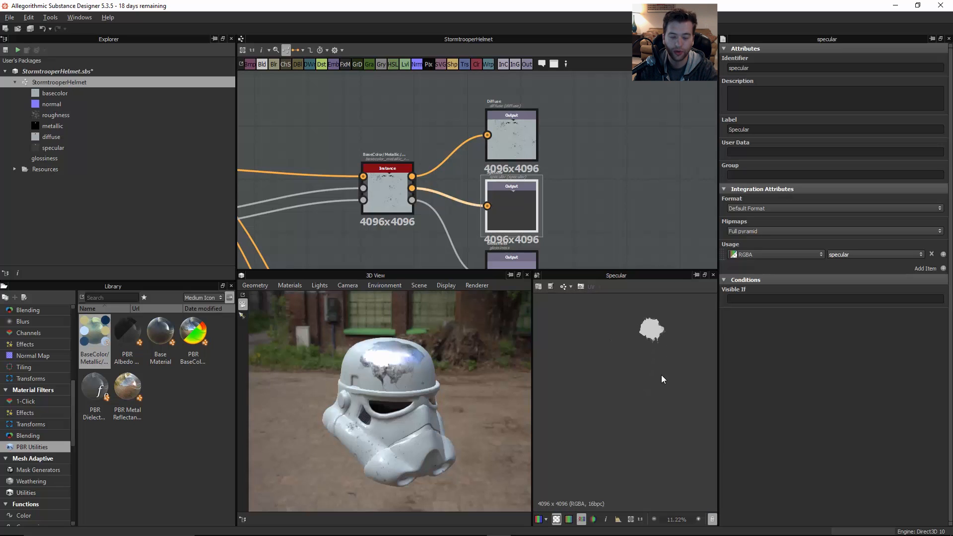
{"action": "scroll", "coordinate": [662, 375], "scroll_direction": "down", "scroll_amount": 2}
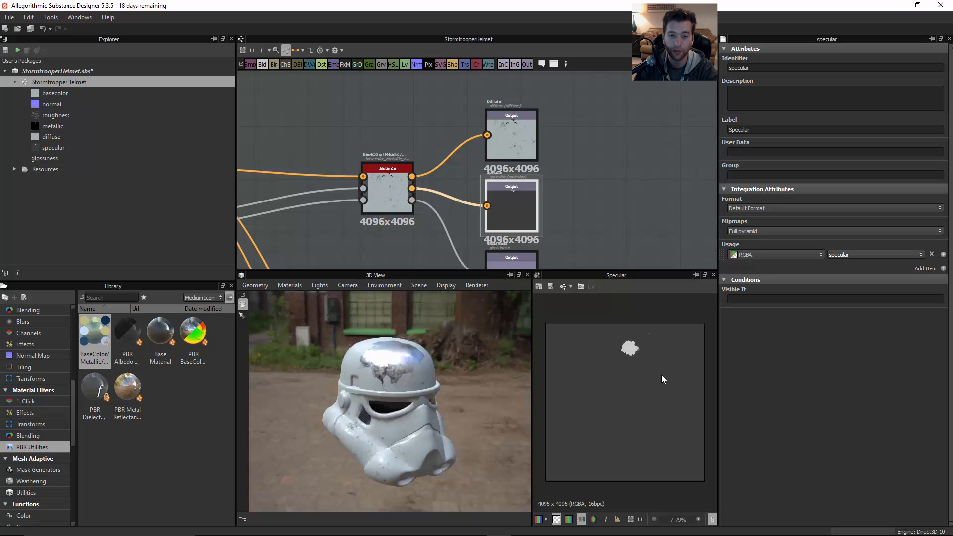
{"action": "left_click", "coordinate": [383, 173]}
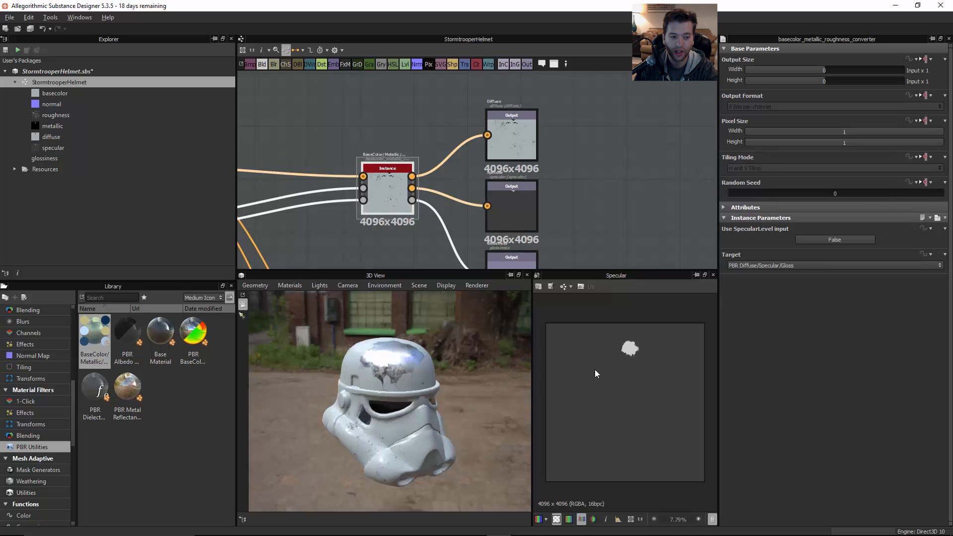
Save the StormtrooperHelmet.sbs package.
{"action": "right_click", "coordinate": [85, 70]}
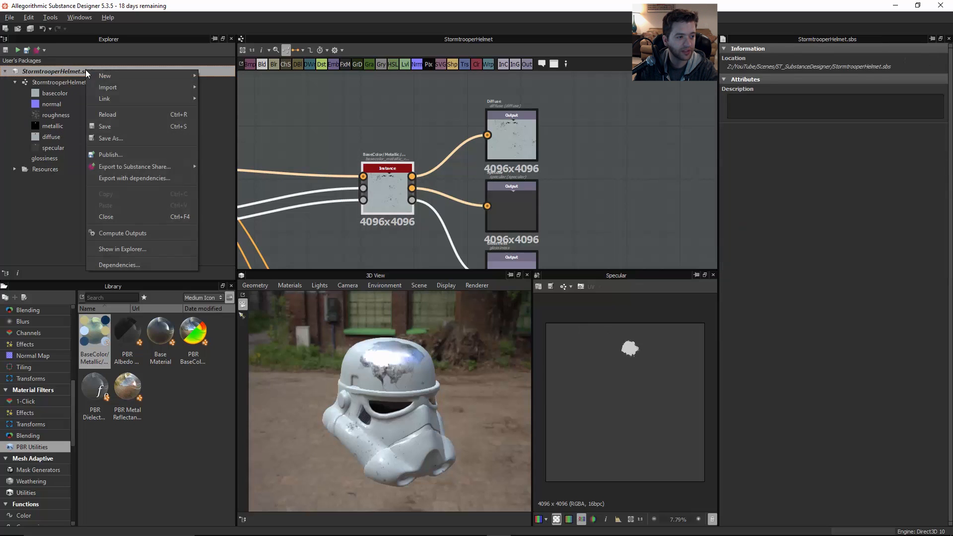
{"action": "left_click", "coordinate": [110, 128]}
Export only the diffuse and specular outputs of the StormtrooperHelmet graph as PNG bitmaps to the Outputs folder.
{"action": "right_click", "coordinate": [87, 73]}
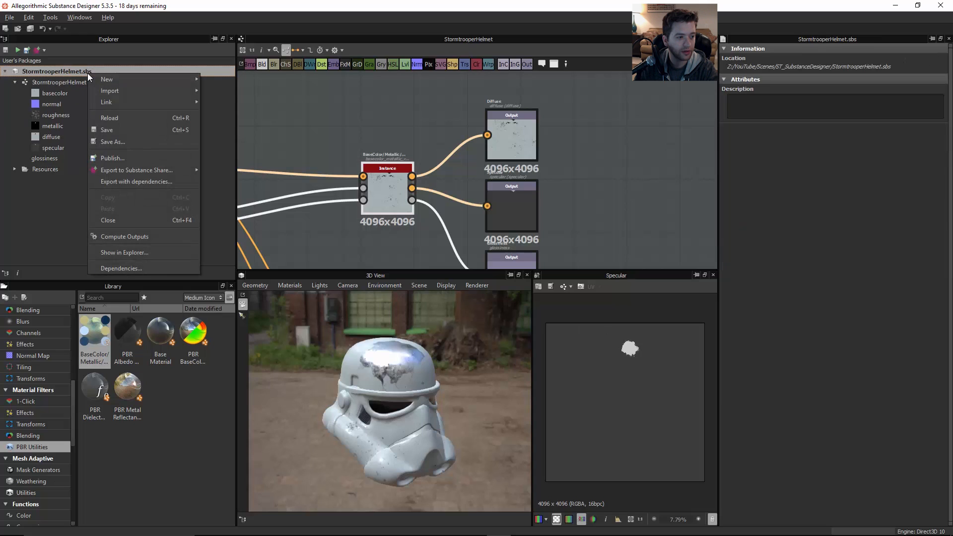
{"action": "right_click", "coordinate": [55, 82]}
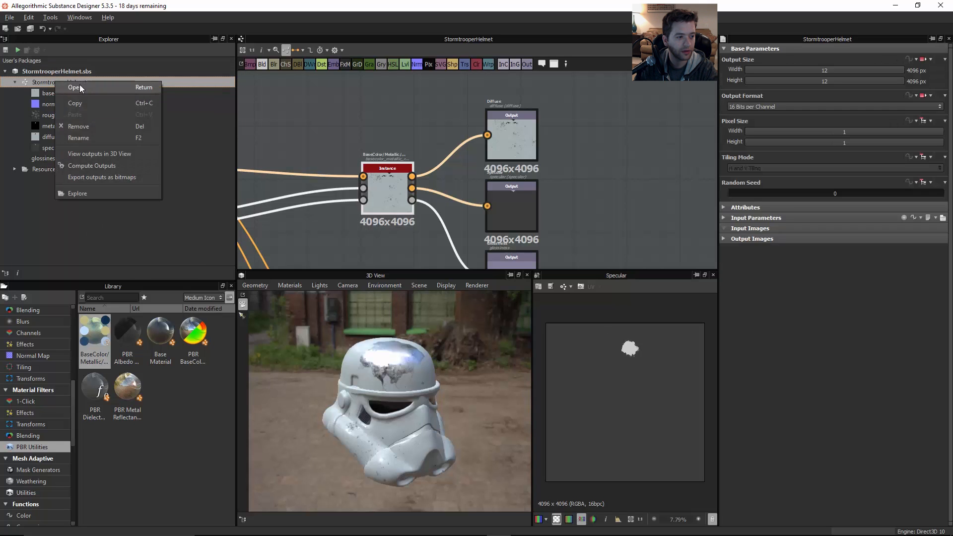
{"action": "left_click", "coordinate": [105, 171]}
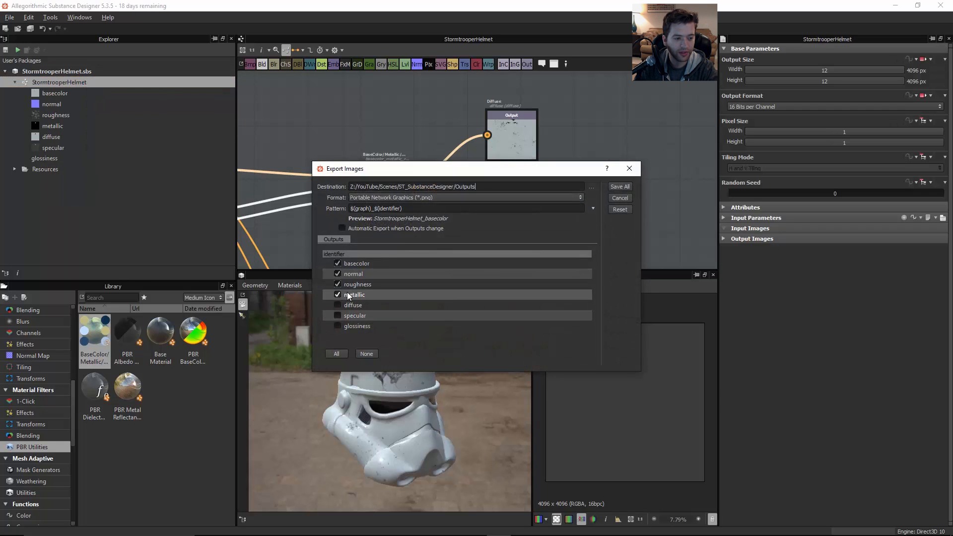
{"action": "left_click", "coordinate": [347, 292]}
{"action": "left_click", "coordinate": [339, 284]}
{"action": "left_click", "coordinate": [339, 273]}
{"action": "left_click", "coordinate": [339, 265]}
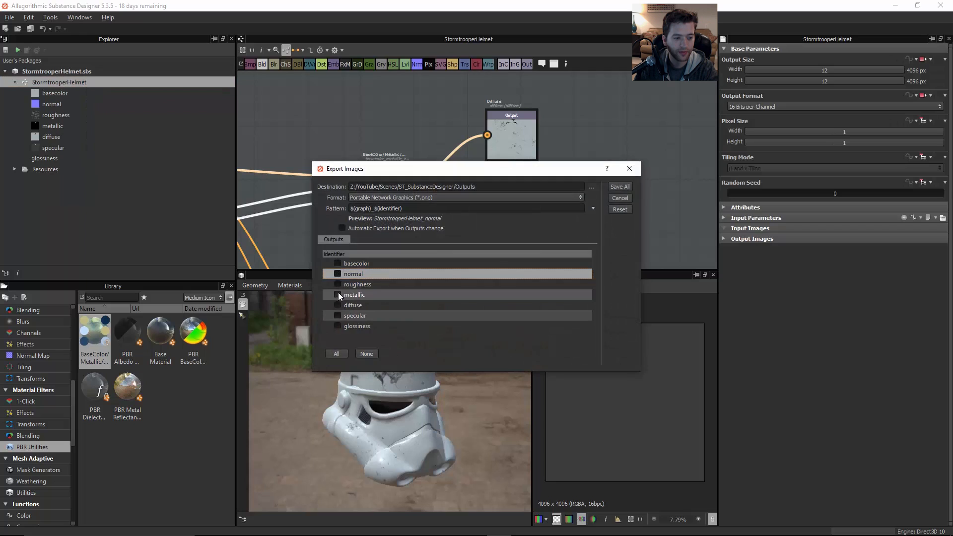
{"action": "left_click", "coordinate": [338, 293]}
{"action": "left_click", "coordinate": [337, 305]}
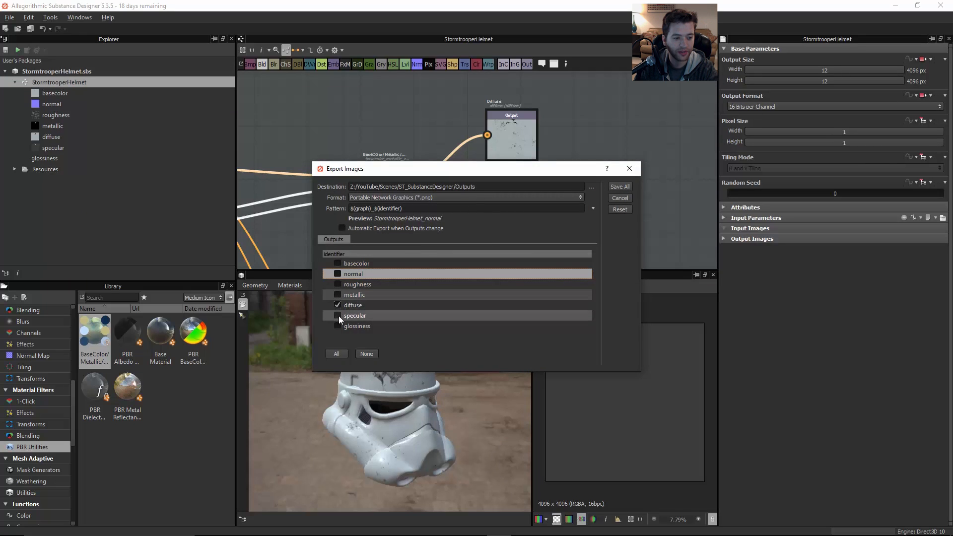
{"action": "left_click", "coordinate": [338, 315]}
{"action": "left_click", "coordinate": [619, 191]}
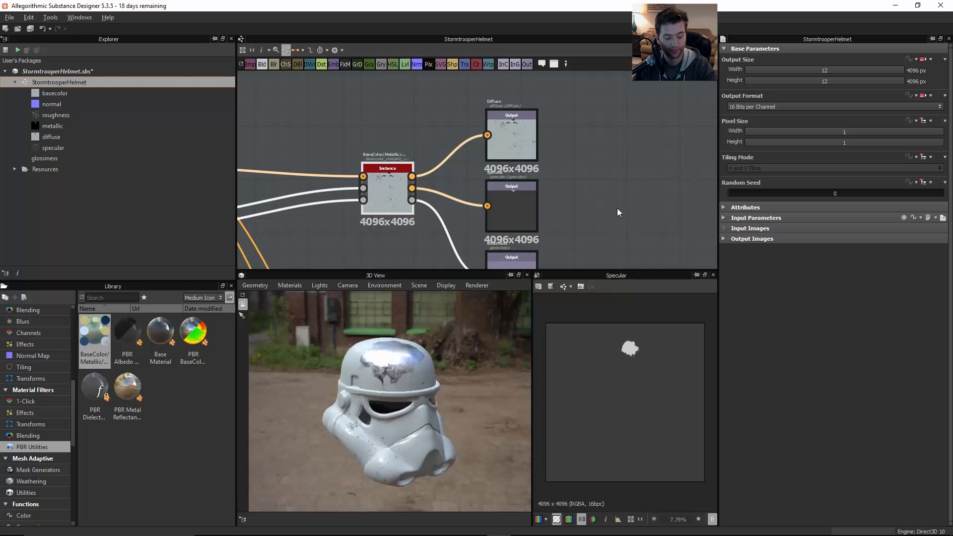
Switch to Cinema 4D and rename the Octane material Helmet.
{"action": "key", "text": "alt+Tab"}
{"action": "key", "text": "Tab"}
{"action": "key", "text": "Tab"}
{"action": "key", "text": "Tab"}
{"action": "key", "text": "Tab"}
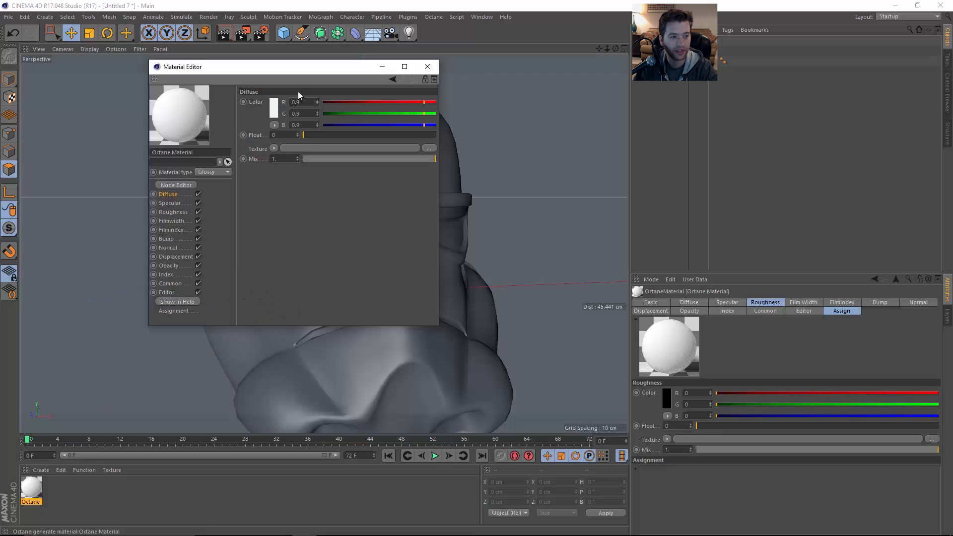
{"action": "left_click_drag", "start_coordinate": [282, 73], "coordinate": [581, 140]}
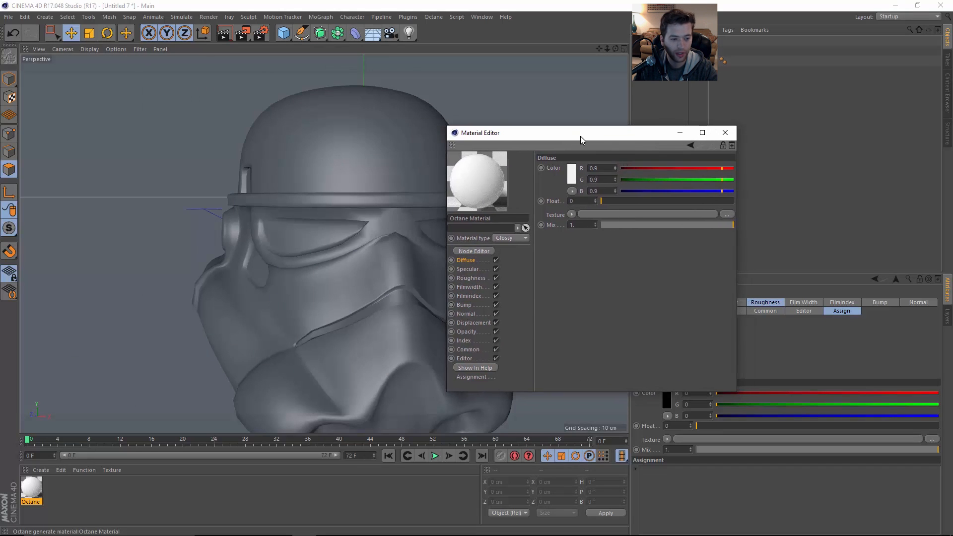
{"action": "left_click", "coordinate": [725, 132]}
{"action": "double_click", "coordinate": [35, 490]}
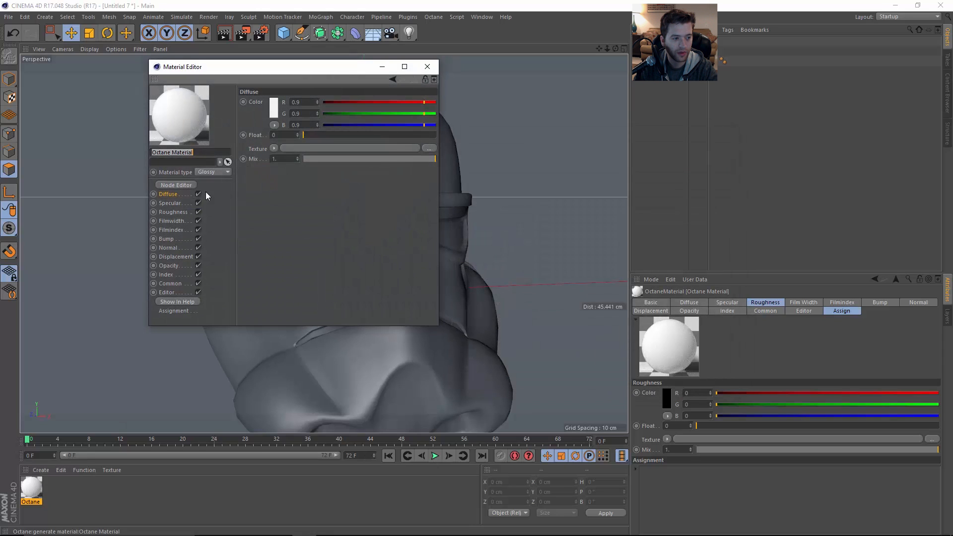
{"action": "left_click_drag", "start_coordinate": [263, 67], "coordinate": [552, 109]}
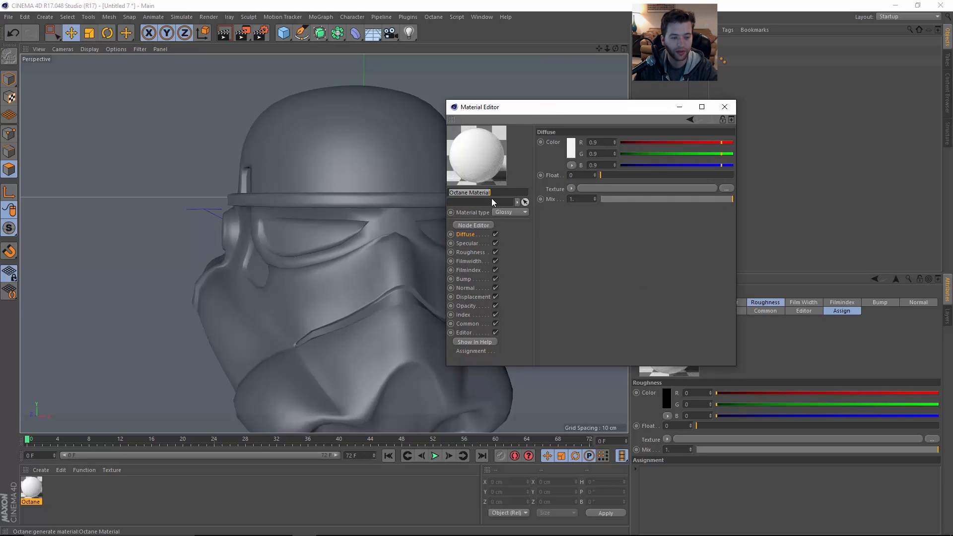
{"action": "type", "text": "Helmet"}
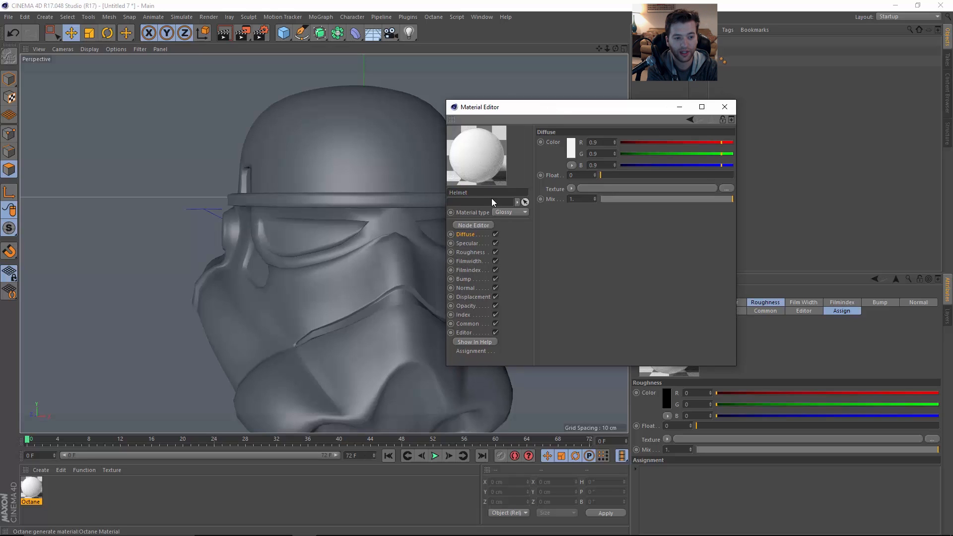
{"action": "key", "text": "Return"}
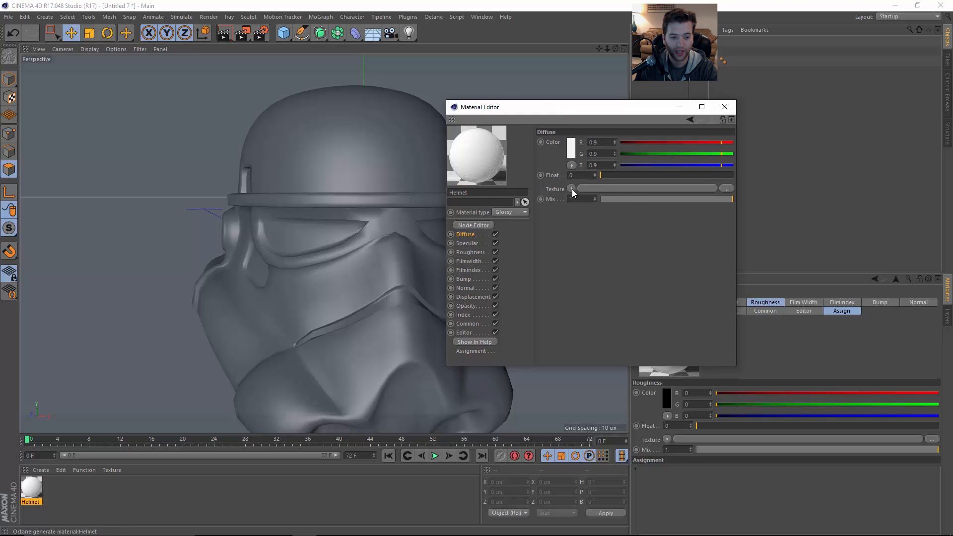
Assign an Octane ImageTexture shader to the Diffuse and Specular channels of the Helmet material.
{"action": "left_click", "coordinate": [572, 189]}
{"action": "mouse_move", "coordinate": [587, 386]}
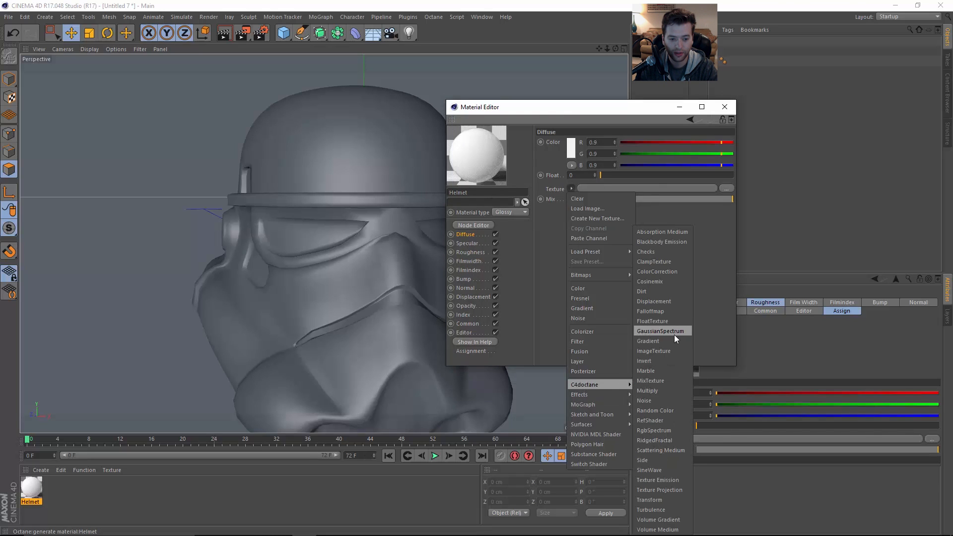
{"action": "left_click", "coordinate": [665, 358]}
{"action": "left_click", "coordinate": [475, 244]}
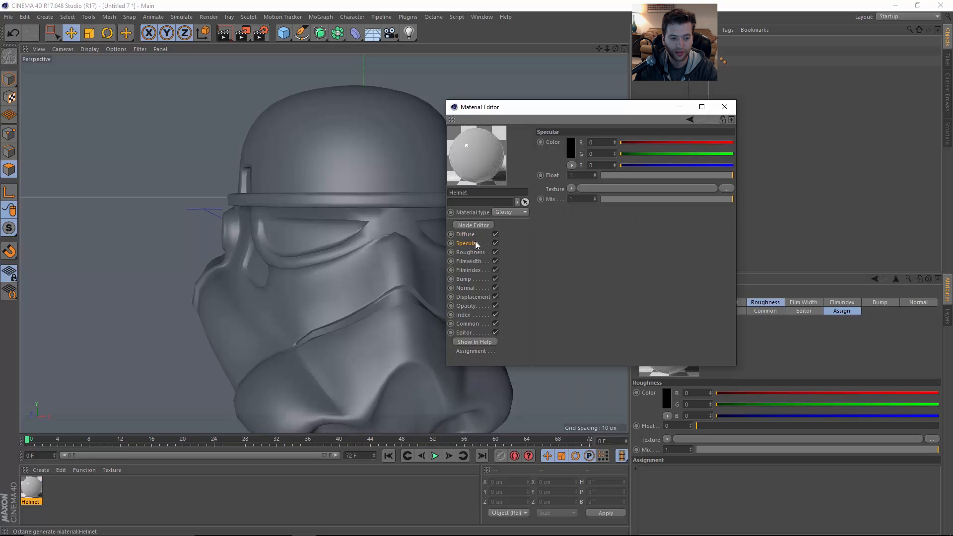
{"action": "left_click", "coordinate": [571, 189]}
{"action": "mouse_move", "coordinate": [602, 385]}
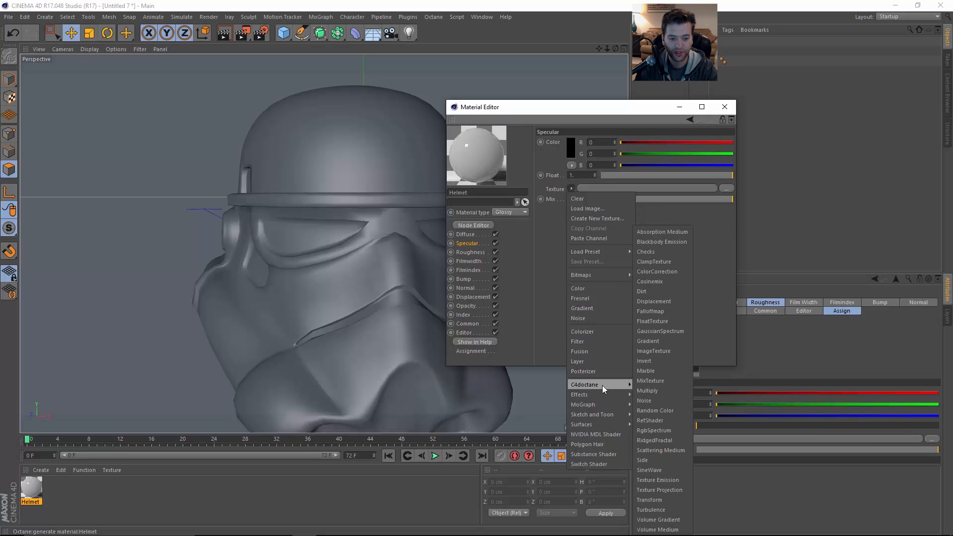
{"action": "left_click", "coordinate": [654, 351]}
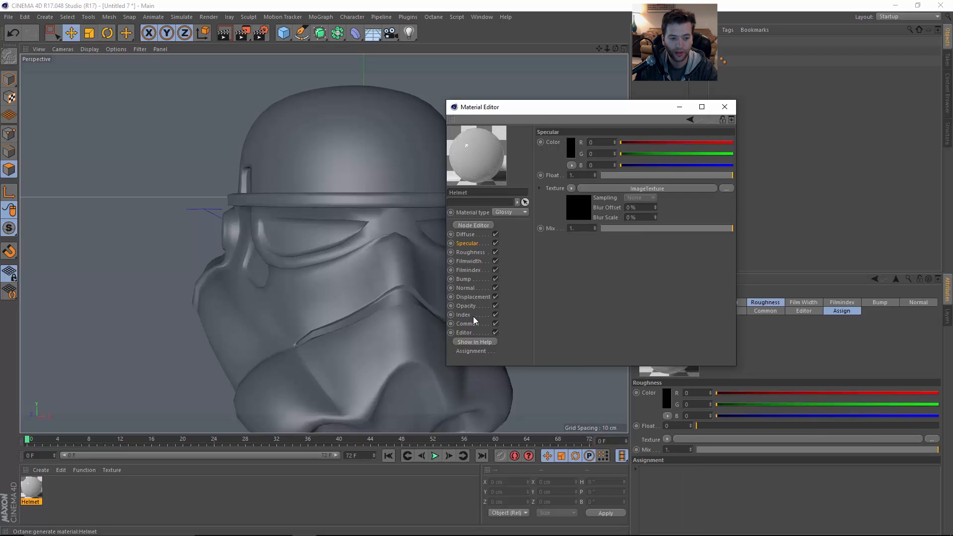
Assign an Octane ImageTexture to the Helmet material's Roughness channel and load StormtrooperHelmet_roughness into it.
{"action": "left_click", "coordinate": [481, 254]}
{"action": "left_click", "coordinate": [571, 188]}
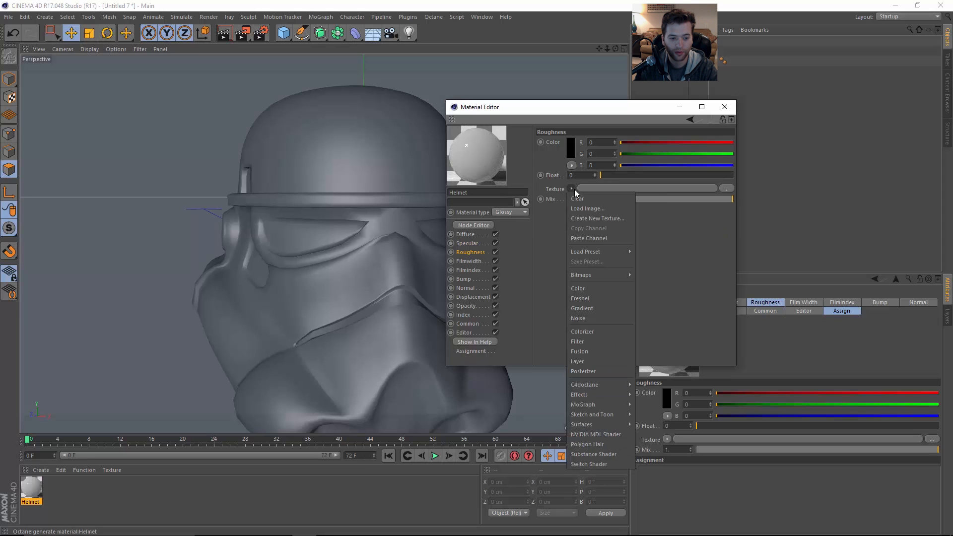
{"action": "mouse_move", "coordinate": [606, 385]}
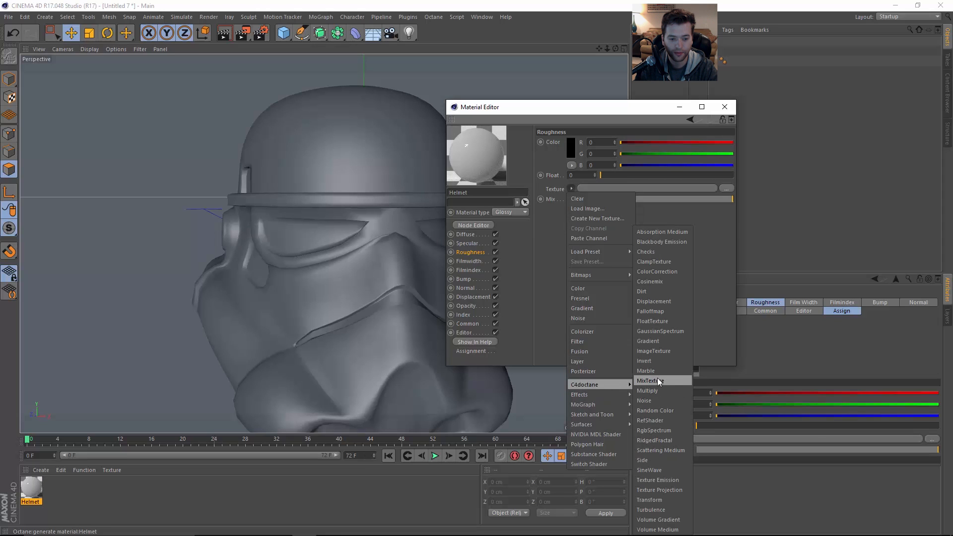
{"action": "left_click", "coordinate": [654, 351]}
{"action": "left_click", "coordinate": [651, 188]}
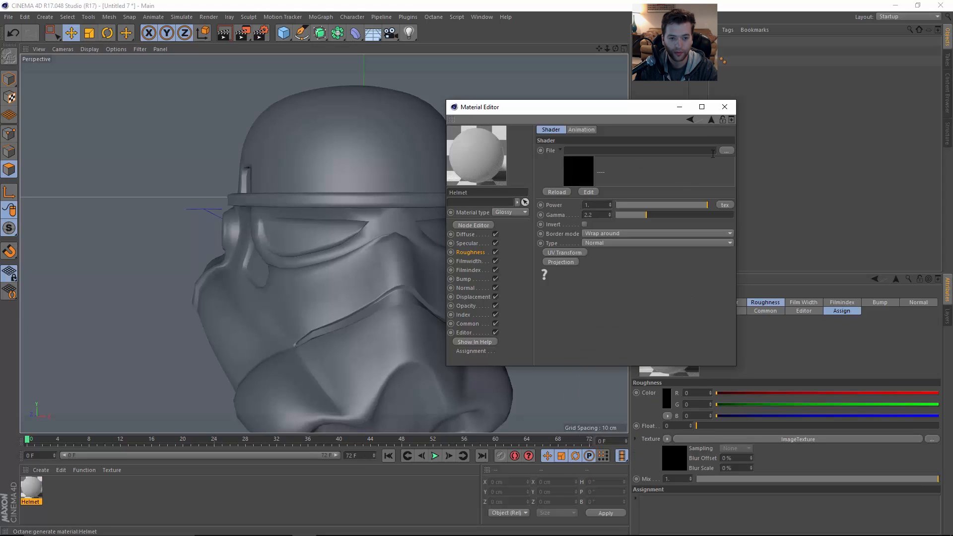
{"action": "left_click", "coordinate": [661, 181]}
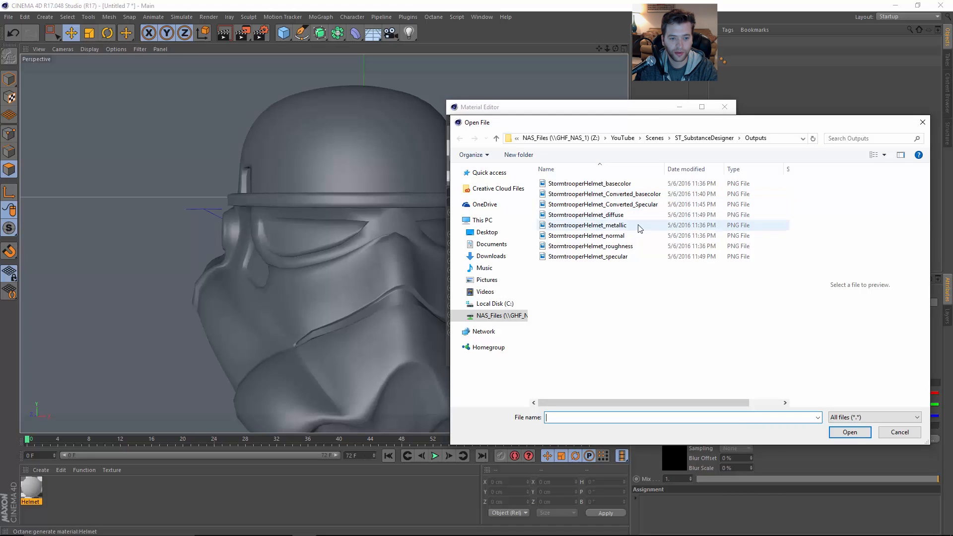
{"action": "left_click", "coordinate": [633, 247]}
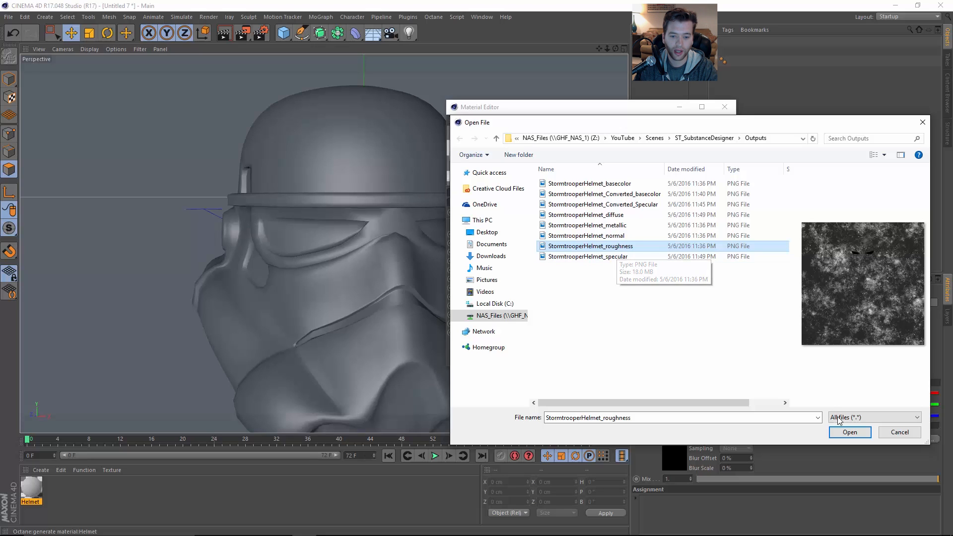
{"action": "left_click", "coordinate": [850, 432]}
{"action": "left_click", "coordinate": [534, 309]}
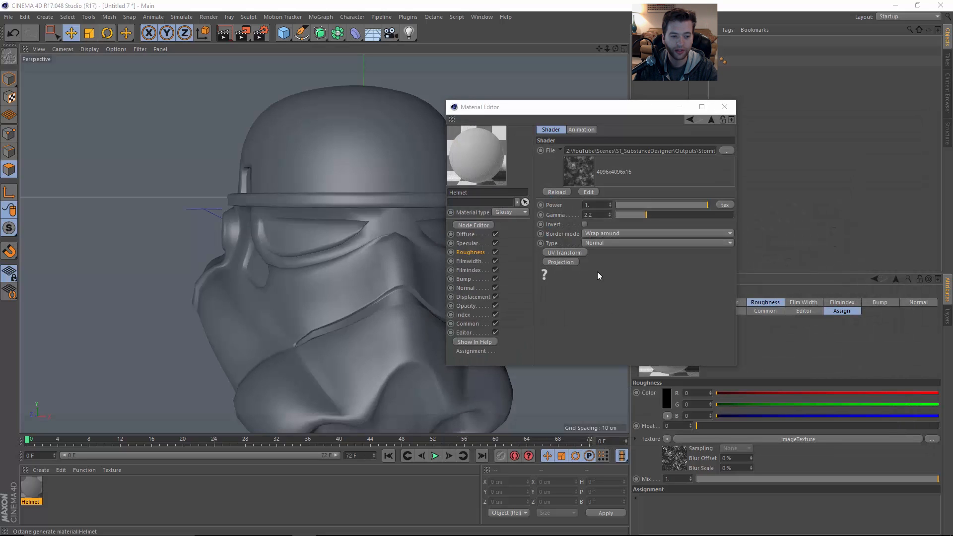
Switch to Substance Designer and examine the converter's Glossiness output and the Roughness output node in the graph.
{"action": "key", "text": "alt+Tab"}
{"action": "middle_click_drag", "start_coordinate": [454, 241], "coordinate": [492, 232]}
{"action": "scroll", "coordinate": [497, 196], "scroll_direction": "up", "scroll_amount": 1}
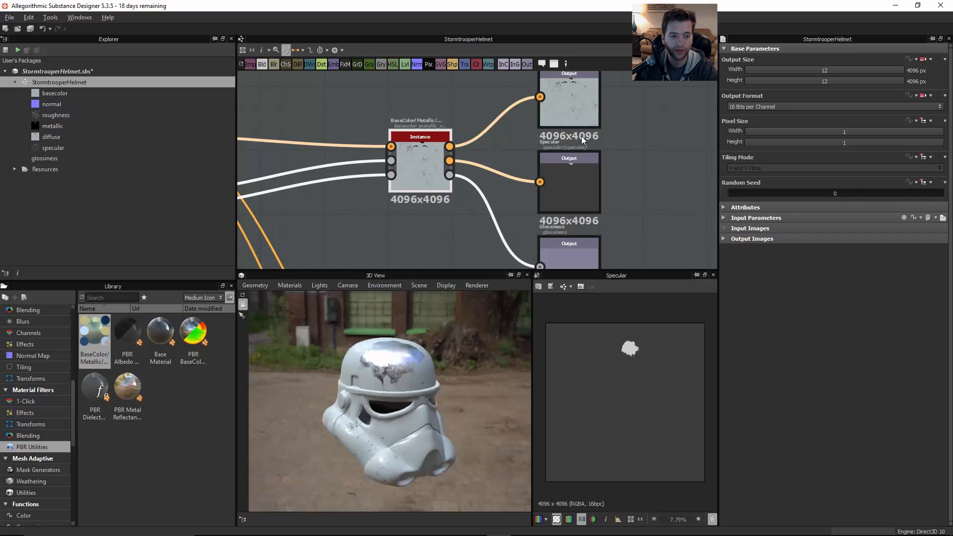
{"action": "middle_click_drag", "start_coordinate": [456, 186], "coordinate": [538, 149]}
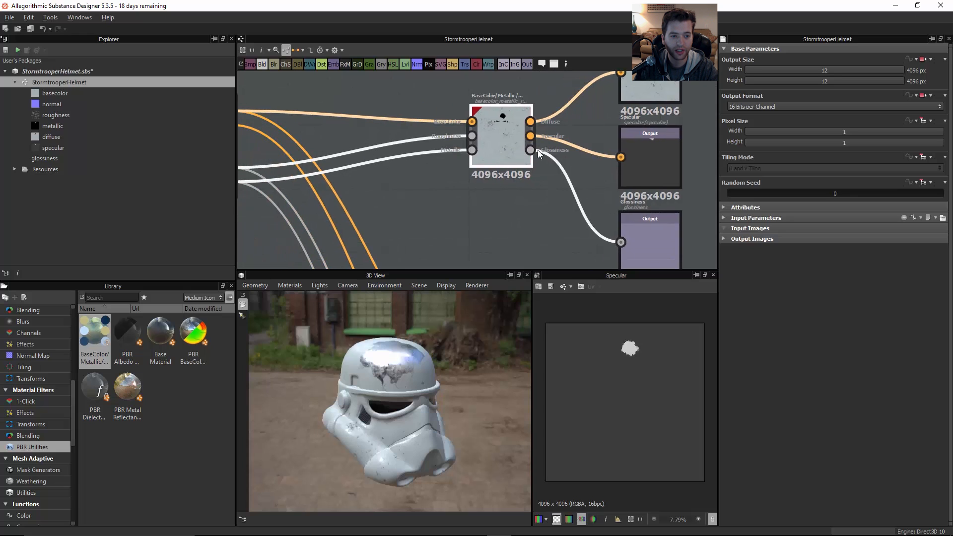
{"action": "middle_click_drag", "start_coordinate": [478, 160], "coordinate": [523, 54]}
{"action": "scroll", "coordinate": [448, 148], "scroll_direction": "down", "scroll_amount": 3}
{"action": "scroll", "coordinate": [500, 161], "scroll_direction": "down", "scroll_amount": 3}
{"action": "scroll", "coordinate": [534, 222], "scroll_direction": "up", "scroll_amount": 2}
{"action": "middle_click_drag", "start_coordinate": [533, 207], "coordinate": [534, 194]}
{"action": "scroll", "coordinate": [505, 204], "scroll_direction": "up", "scroll_amount": 2}
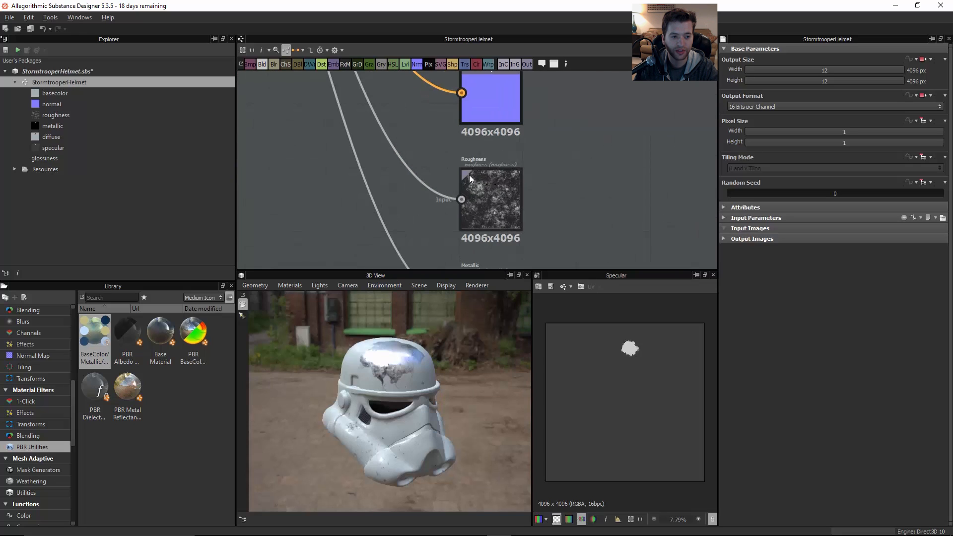
{"action": "scroll", "coordinate": [519, 205], "scroll_direction": "up", "scroll_amount": 3}
{"action": "scroll", "coordinate": [511, 206], "scroll_direction": "up", "scroll_amount": 2}
{"action": "middle_click_drag", "start_coordinate": [396, 118], "coordinate": [424, 168]}
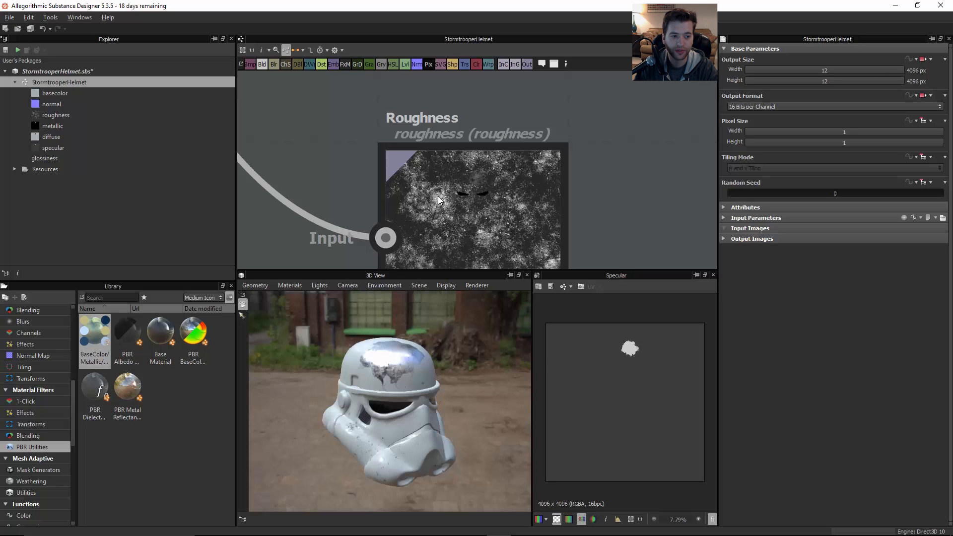
{"action": "scroll", "coordinate": [437, 195], "scroll_direction": "down", "scroll_amount": 6}
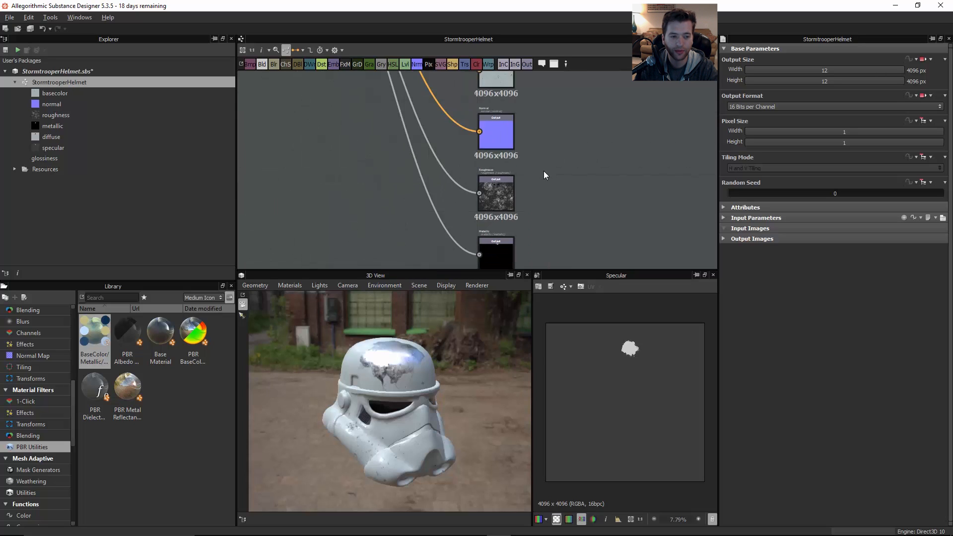
Switch back to Cinema 4D and load StormtrooperHelmet_specular into the Specular channel's ImageTexture.
{"action": "key", "text": "alt+Tab"}
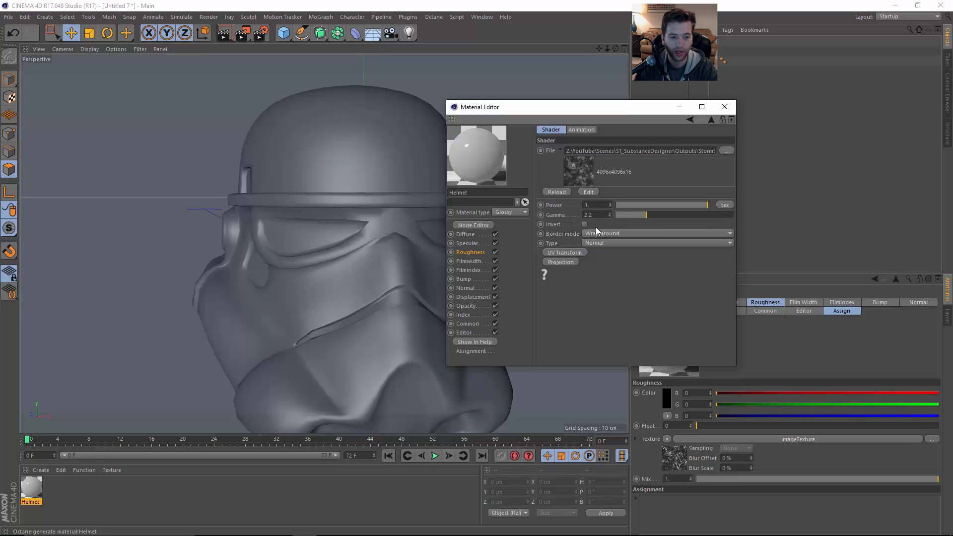
{"action": "left_click", "coordinate": [478, 243]}
{"action": "left_click", "coordinate": [576, 213]}
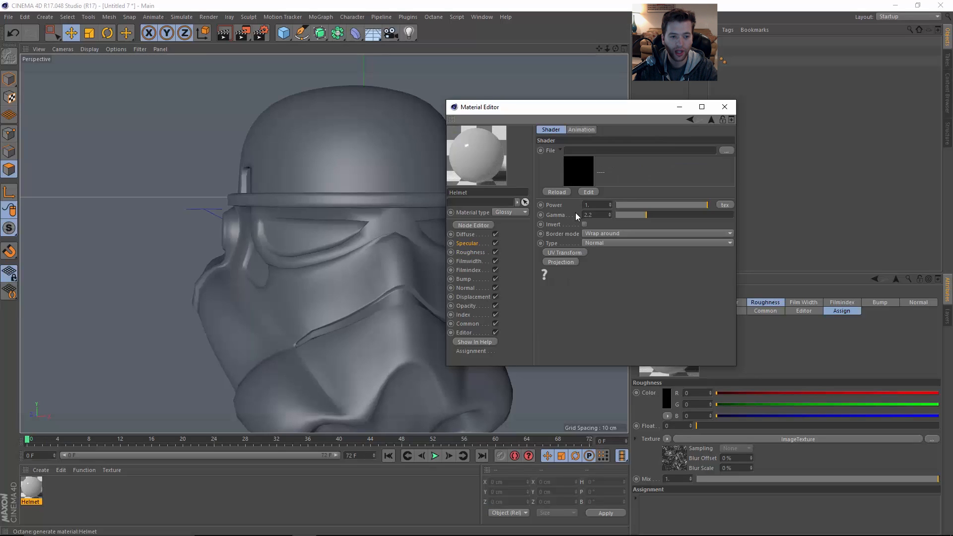
{"action": "left_click", "coordinate": [726, 150]}
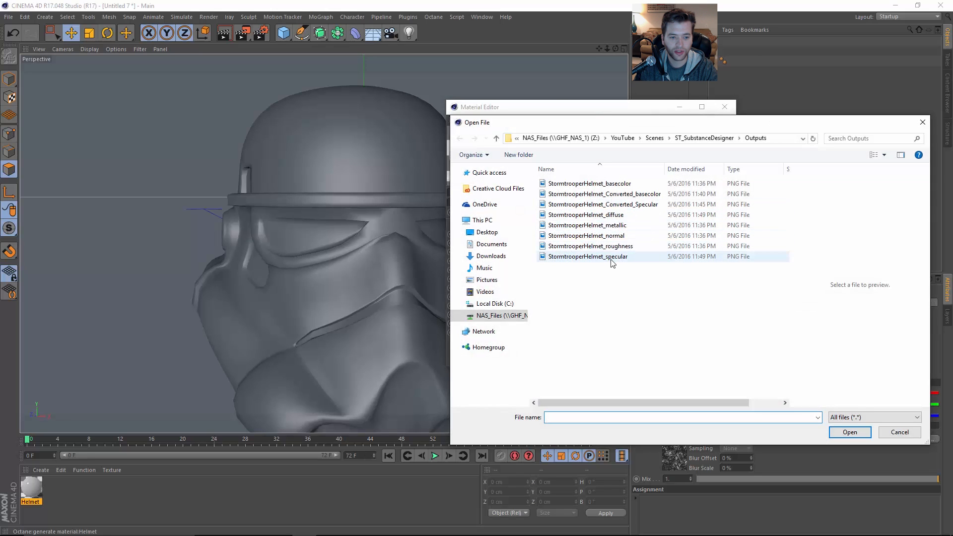
{"action": "left_click", "coordinate": [614, 257]}
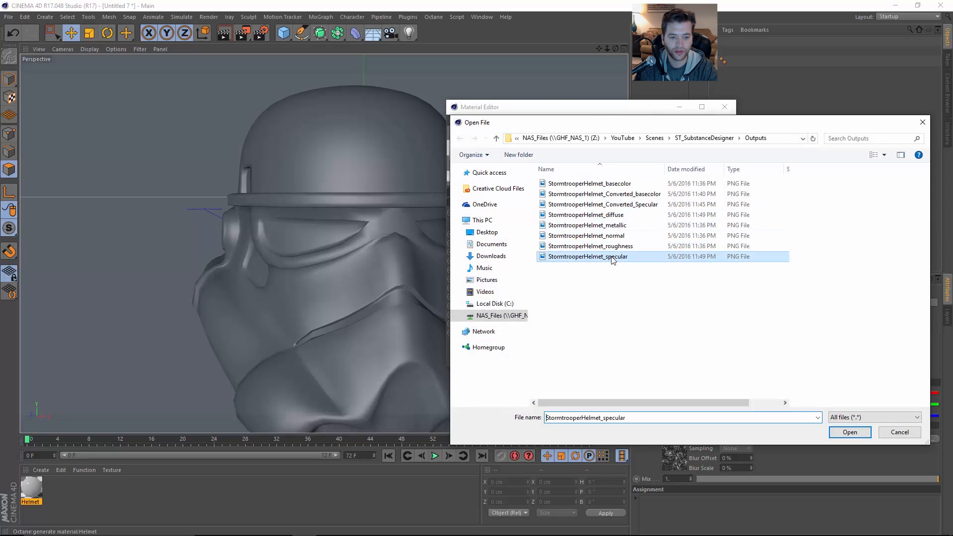
{"action": "left_click", "coordinate": [850, 433]}
{"action": "left_click", "coordinate": [541, 308]}
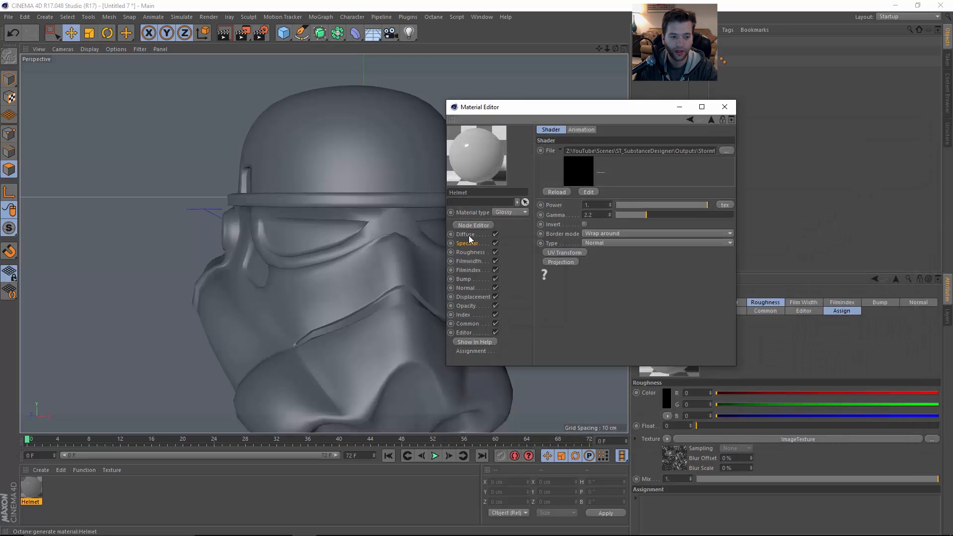
Load StormtrooperHelmet_diffuse into the Helmet material's Diffuse channel ImageTexture without copying the image to the project location.
{"action": "left_click", "coordinate": [466, 235]}
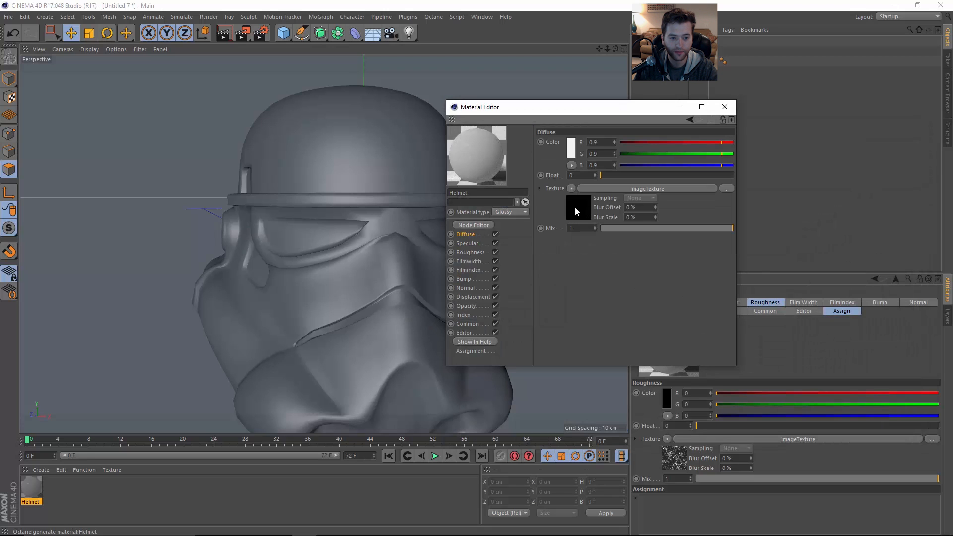
{"action": "left_click", "coordinate": [592, 205]}
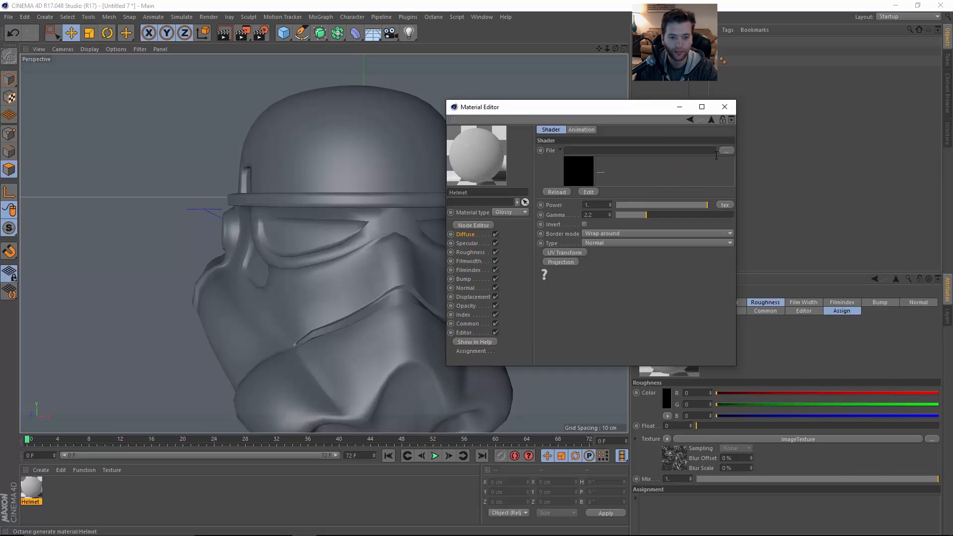
{"action": "left_click", "coordinate": [725, 149]}
{"action": "left_click", "coordinate": [618, 215]}
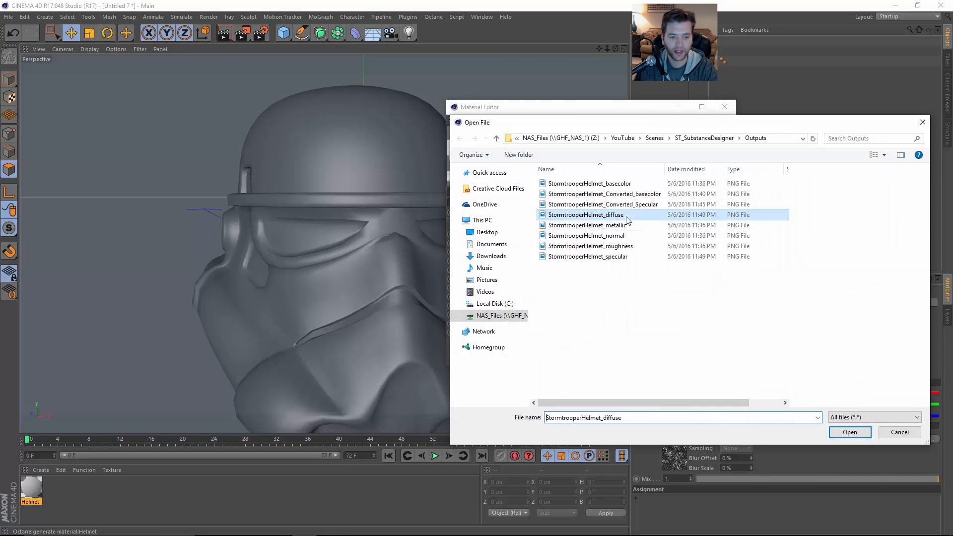
{"action": "left_click", "coordinate": [850, 432]}
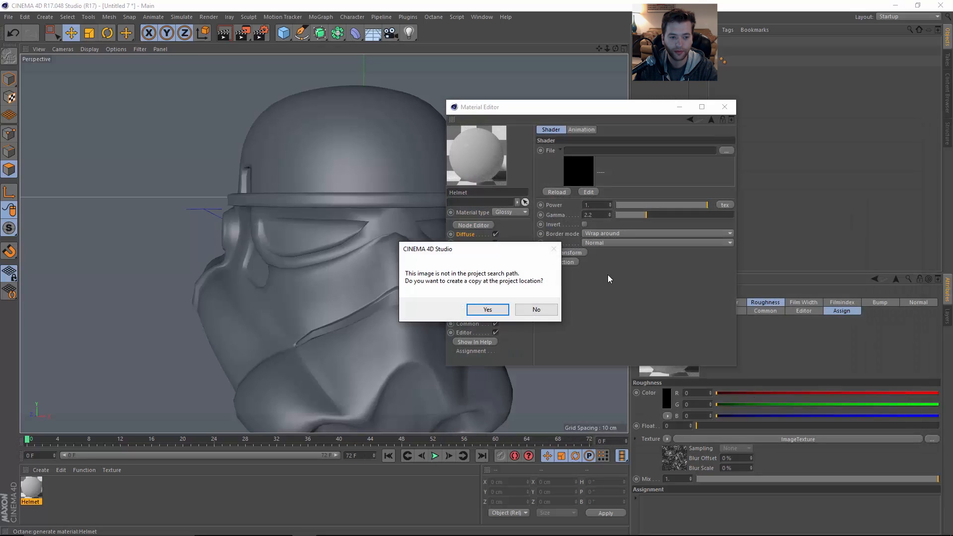
{"action": "left_click", "coordinate": [536, 310]}
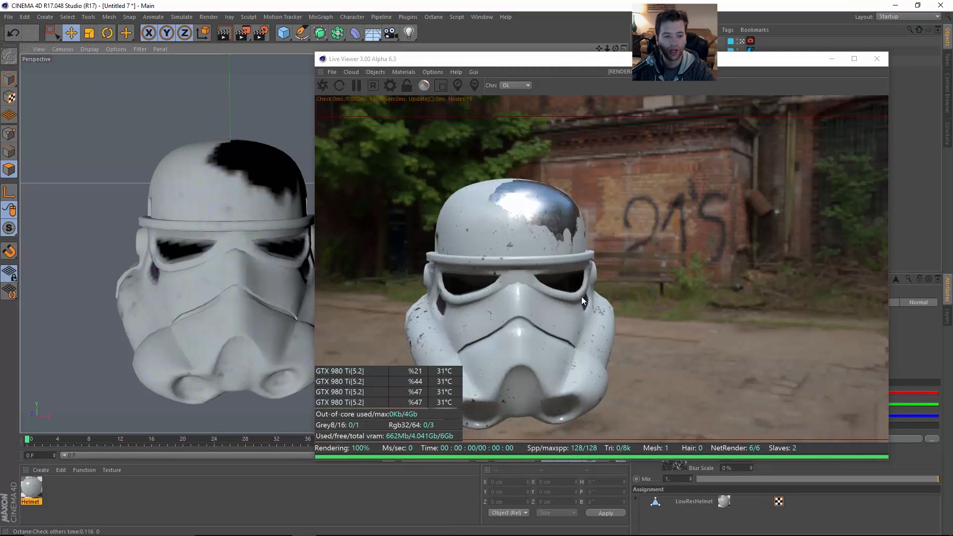
Compare the helmet's Octane Live Viewer render with Substance Designer's 3D view from similar angles.
{"action": "left_click_drag", "start_coordinate": [174, 225], "coordinate": [216, 248], "text": "alt"}
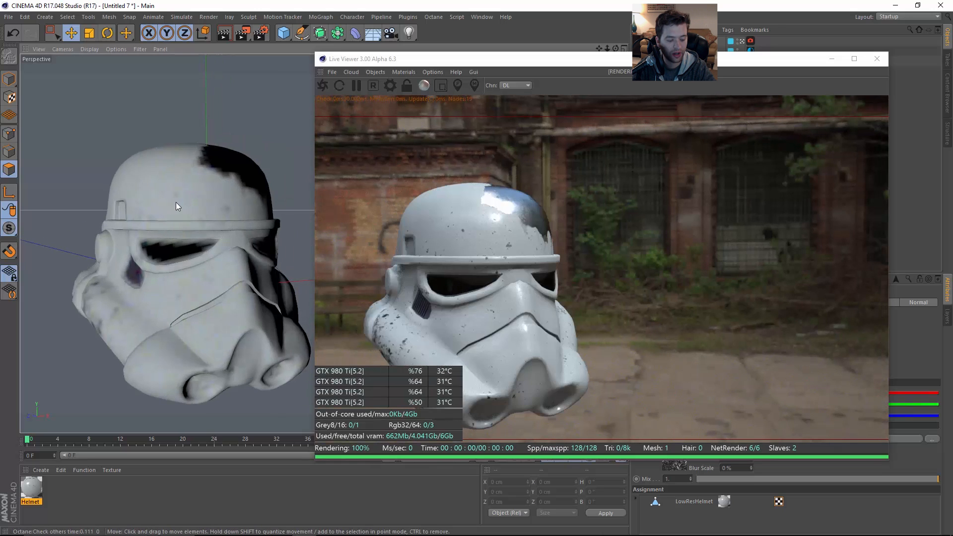
{"action": "left_click_drag", "start_coordinate": [176, 202], "coordinate": [212, 216], "text": "alt"}
{"action": "key", "text": "alt+Tab"}
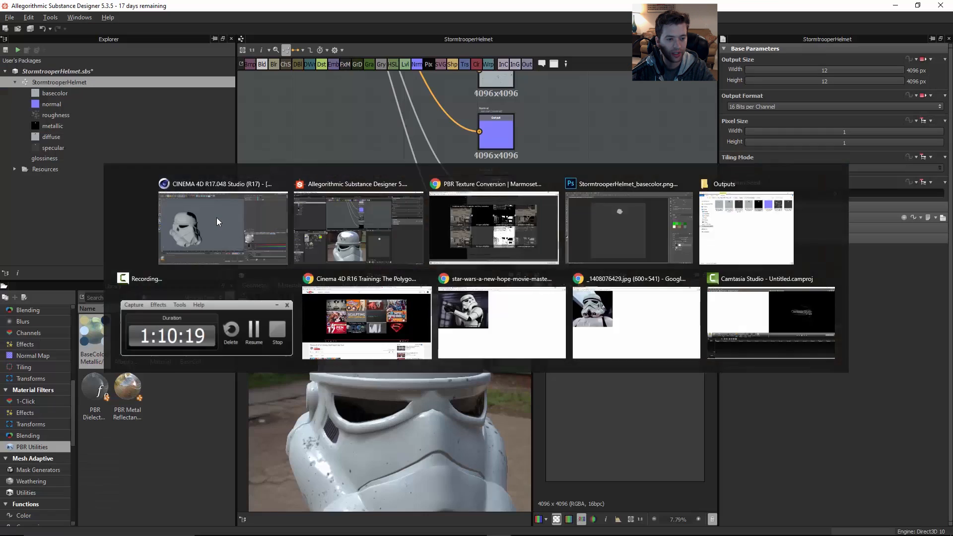
{"action": "left_click_drag", "start_coordinate": [394, 380], "coordinate": [406, 361]}
{"action": "key", "text": "alt+Tab"}
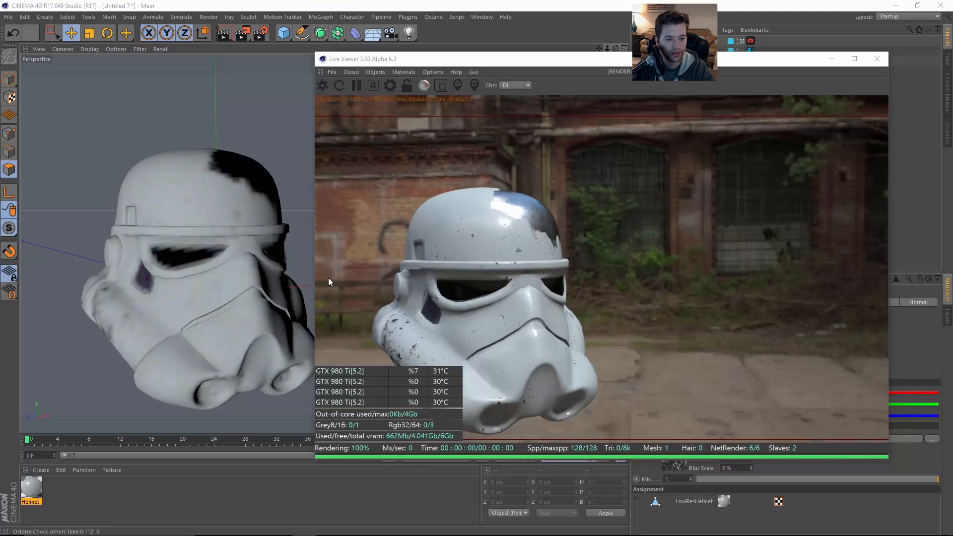
{"action": "key", "text": "alt+Tab"}
{"action": "key", "text": "alt+Tab"}
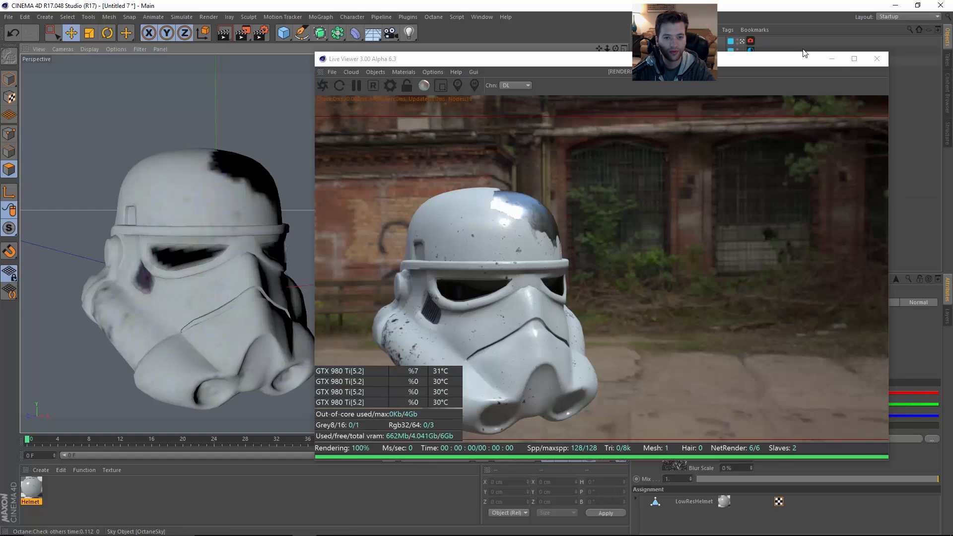
Close the Octane Live Viewer and copy the LowResHelmet object into a new scene.
{"action": "left_click", "coordinate": [876, 60]}
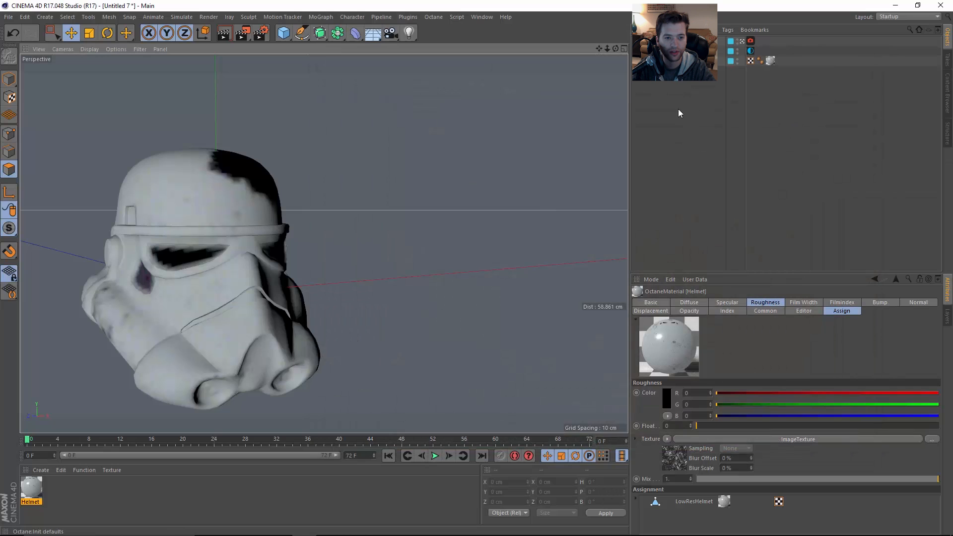
{"action": "left_click_drag", "start_coordinate": [245, 219], "coordinate": [388, 218], "text": "alt"}
{"action": "left_click", "coordinate": [695, 61]}
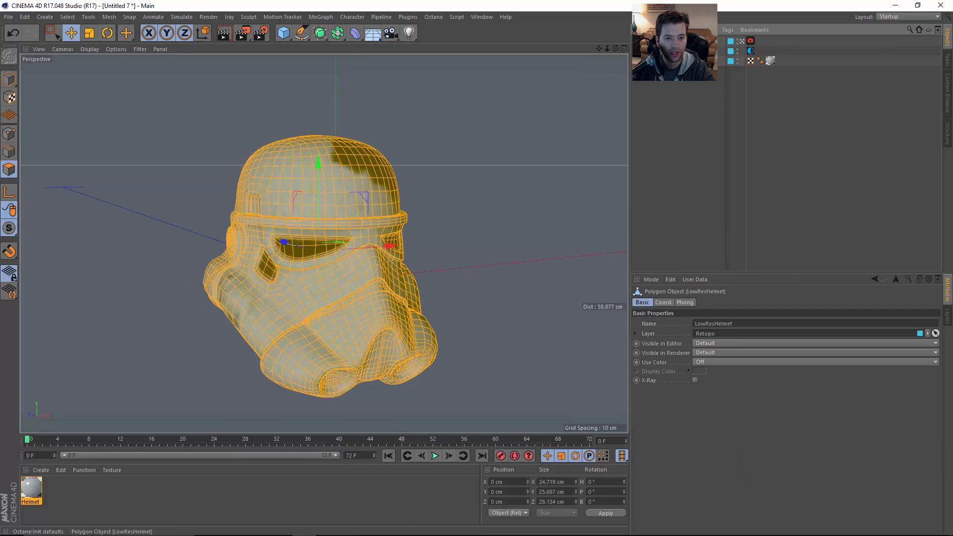
{"action": "key", "text": "Return"}
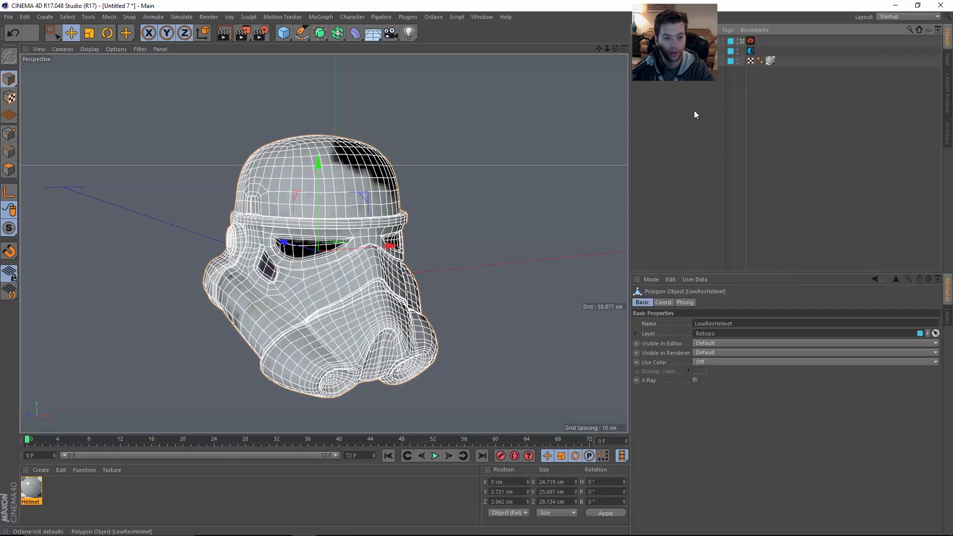
{"action": "left_click", "coordinate": [695, 113]}
{"action": "left_click", "coordinate": [677, 62]}
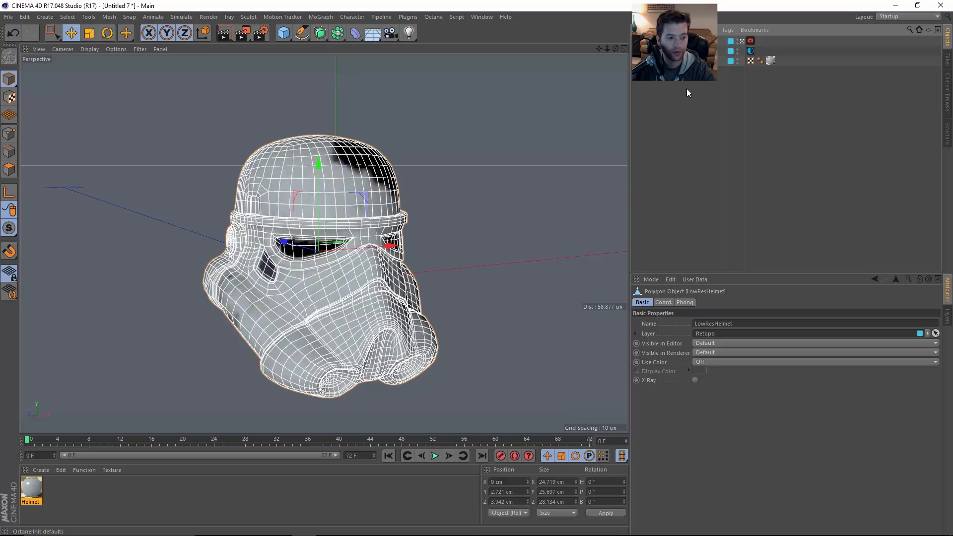
{"action": "left_click", "coordinate": [9, 17]}
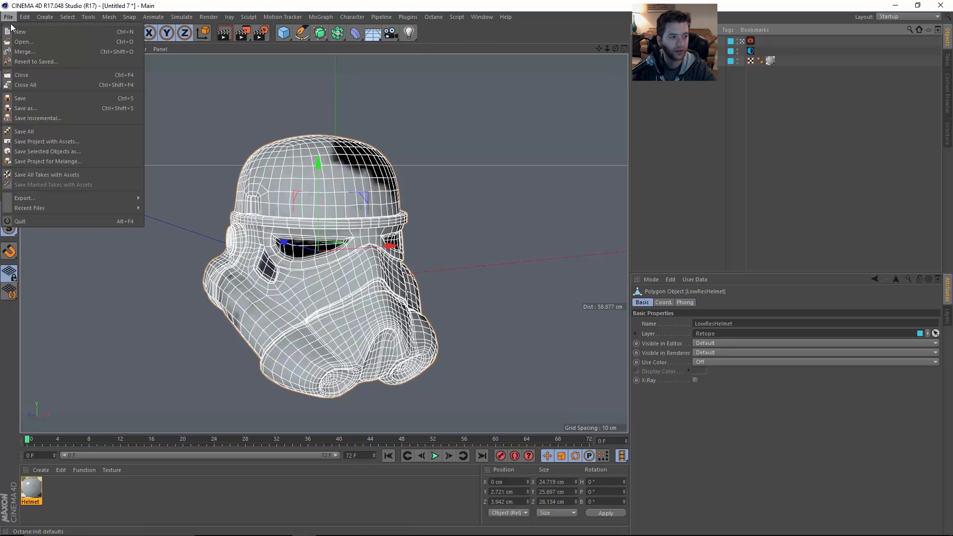
{"action": "left_click", "coordinate": [14, 29]}
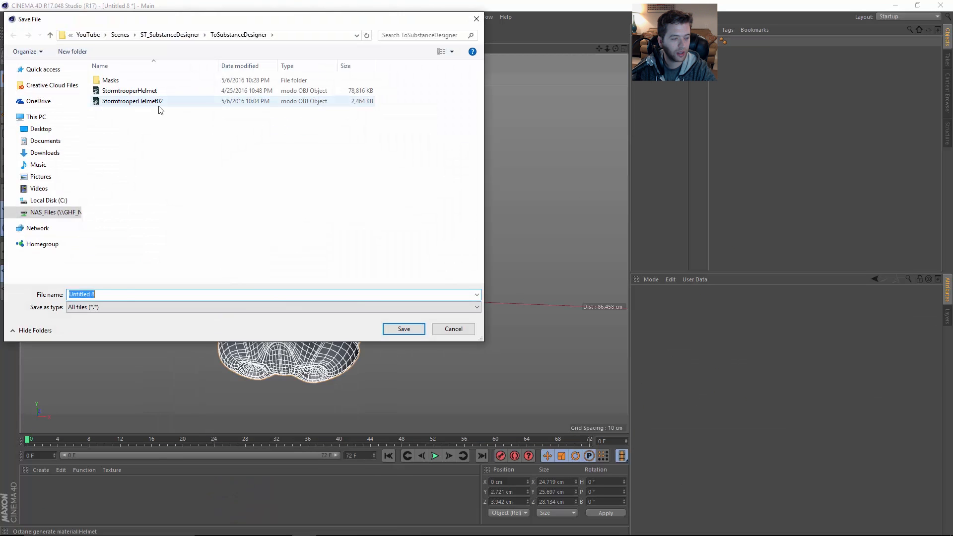
Export the helmet as an OBJ over StormtrooperHelmet02 with Flip X Axis enabled.
{"action": "left_click", "coordinate": [160, 101]}
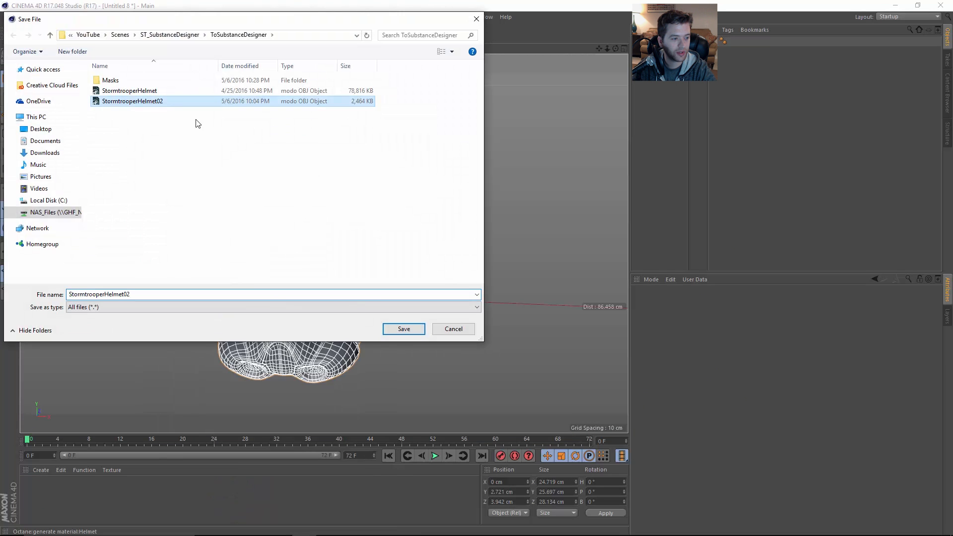
{"action": "left_click", "coordinate": [400, 329]}
{"action": "left_click", "coordinate": [501, 273]}
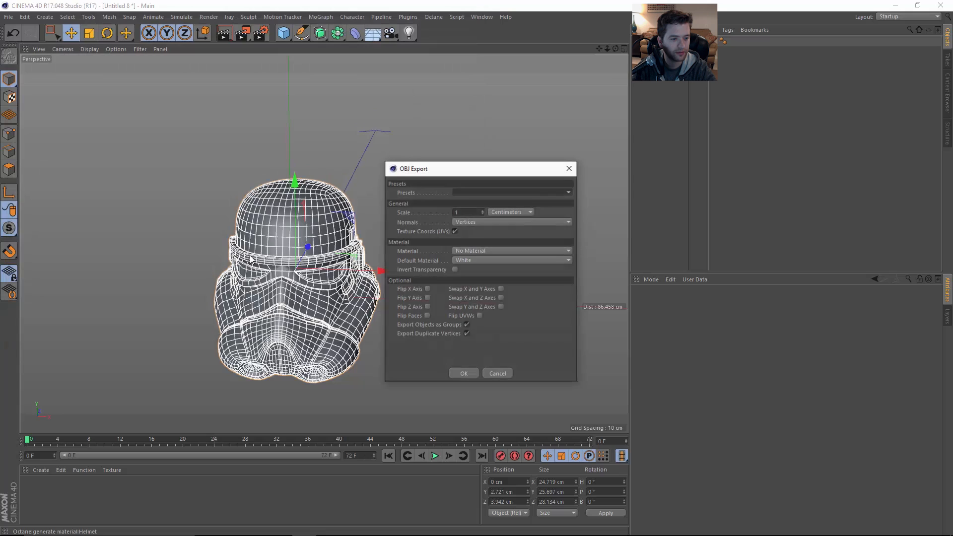
{"action": "left_click", "coordinate": [428, 288]}
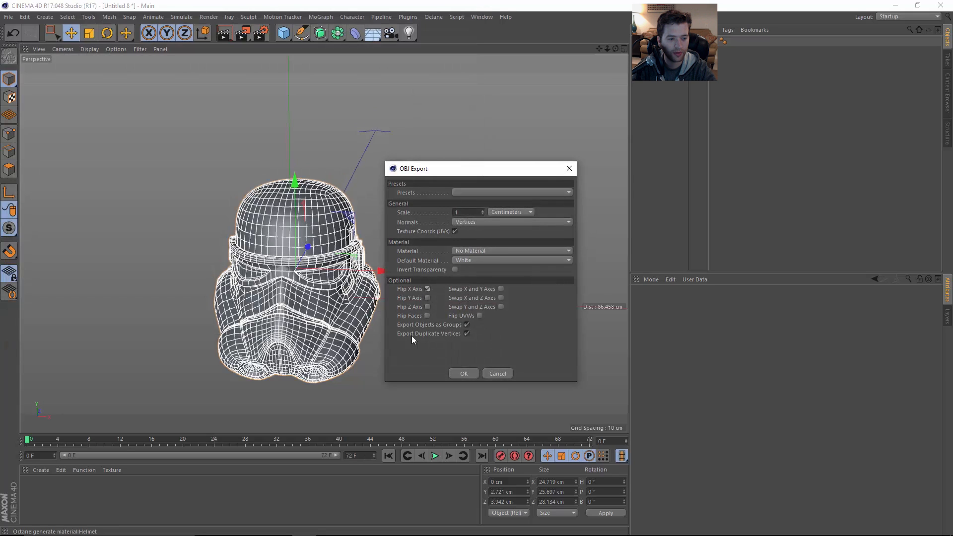
{"action": "left_click", "coordinate": [464, 374]}
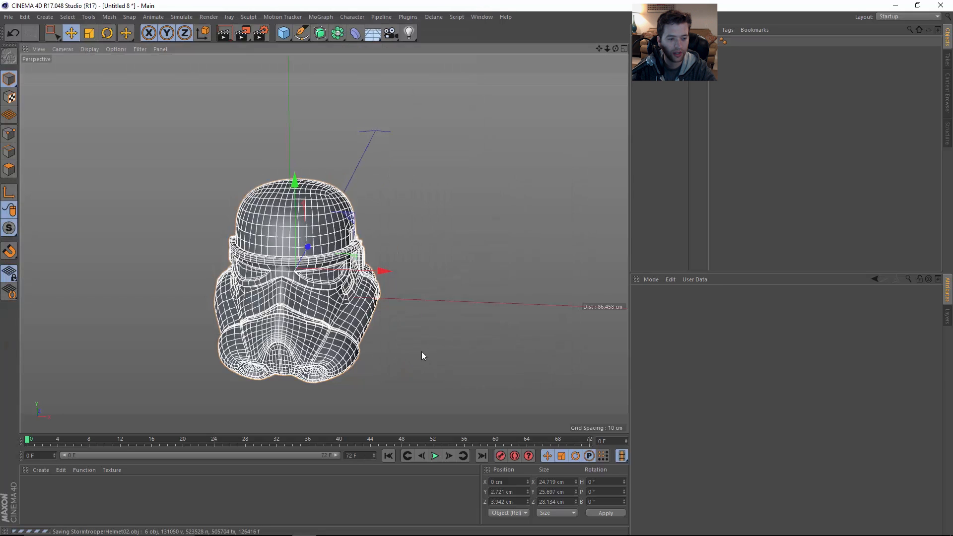
Switch to Substance Designer and examine the re-exported helmet in the 3D view.
{"action": "key", "text": "alt+Tab"}
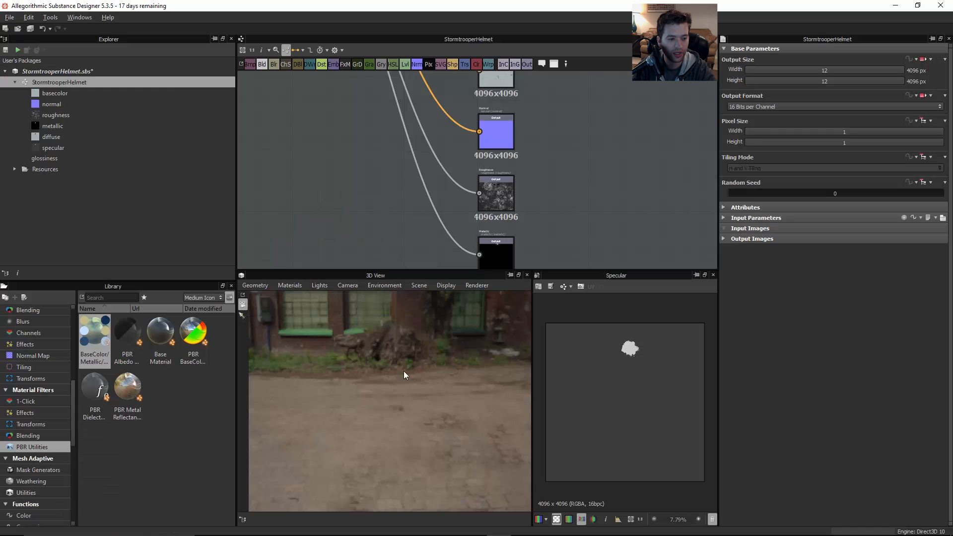
{"action": "left_click_drag", "start_coordinate": [399, 389], "coordinate": [424, 379]}
{"action": "scroll", "coordinate": [439, 376], "scroll_direction": "down", "scroll_amount": 2}
{"action": "scroll", "coordinate": [412, 380], "scroll_direction": "down", "scroll_amount": 1}
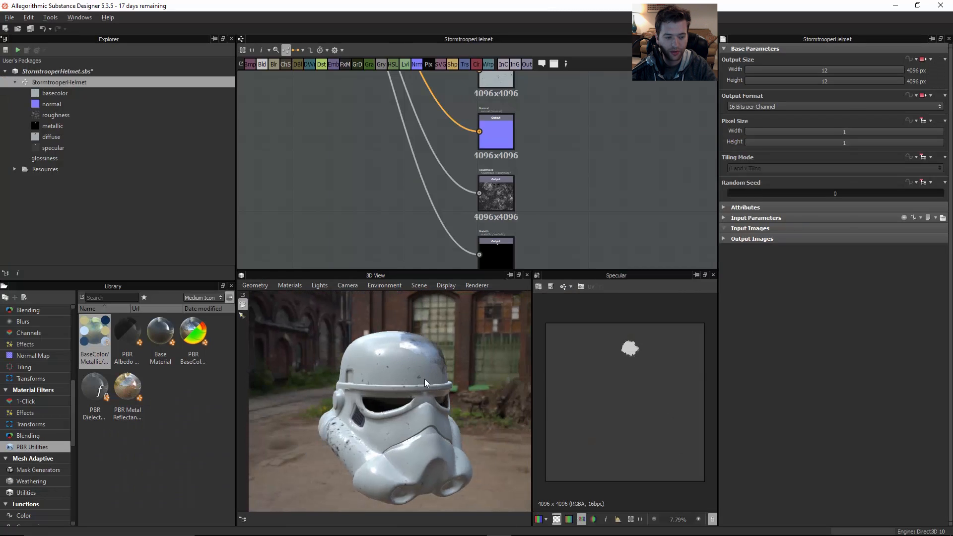